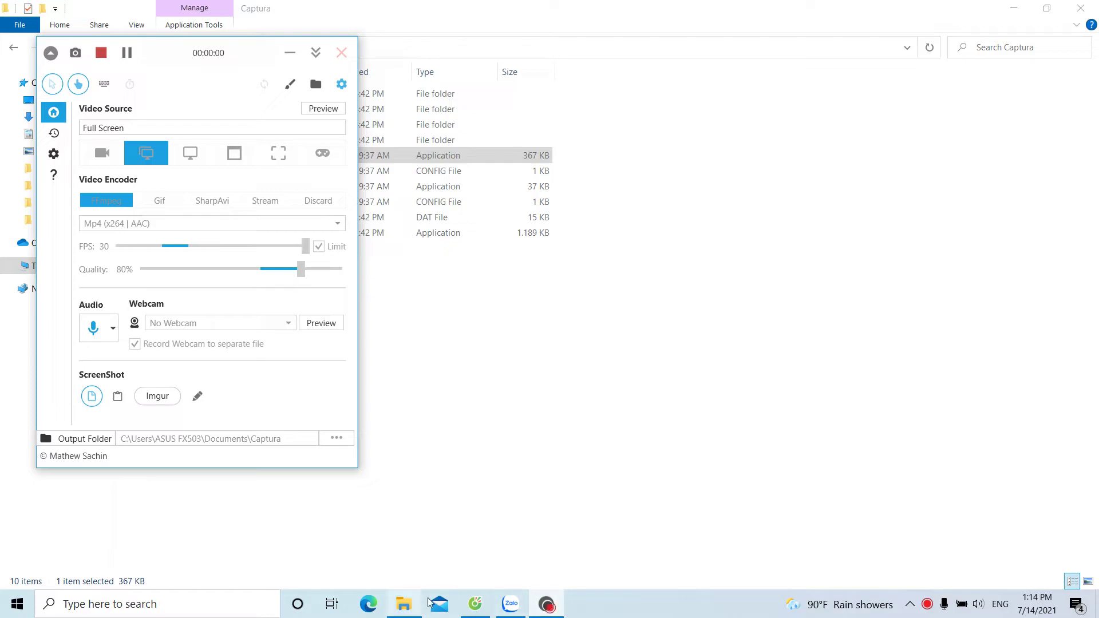
Step: Start a Captura screen recording of the Meet class call and show the call full-screen
left_click(475, 604)
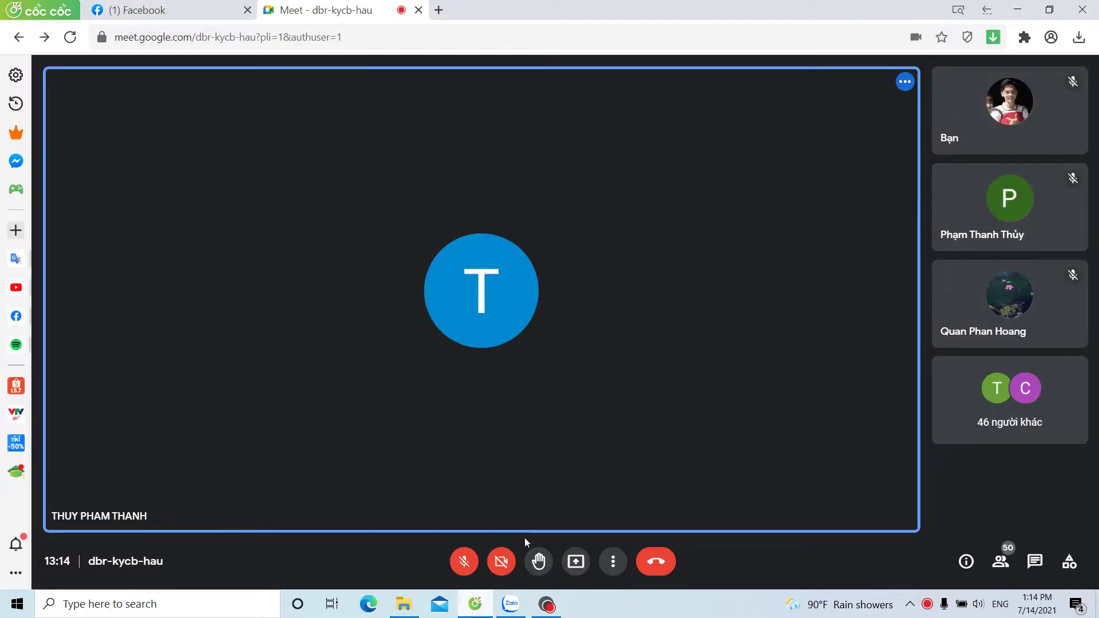
left_click(547, 608)
left_click(548, 610)
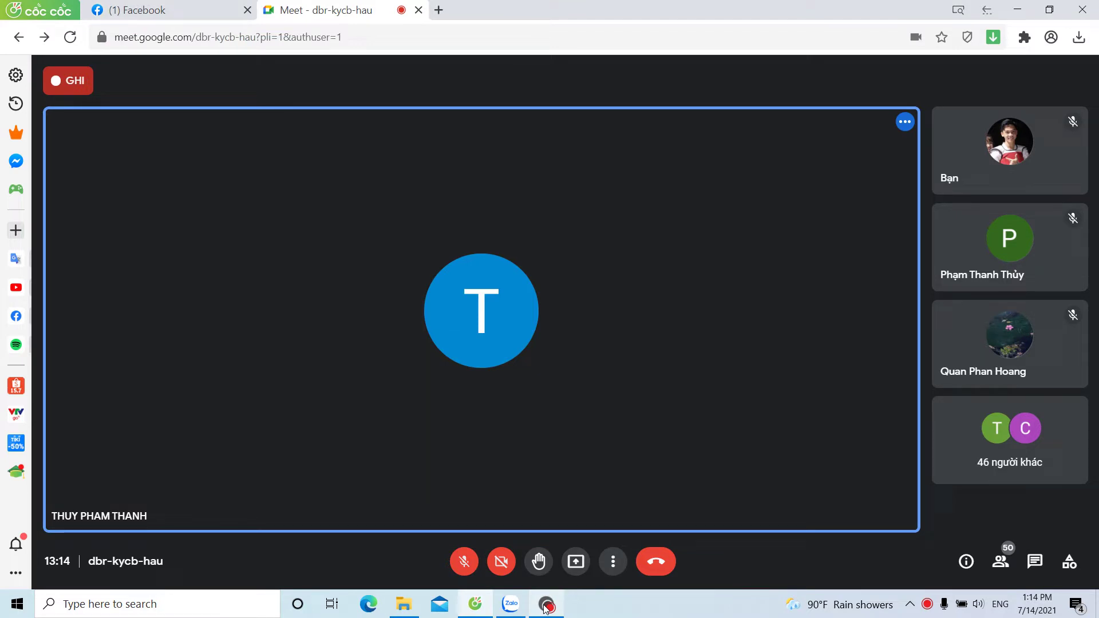
key("F11")
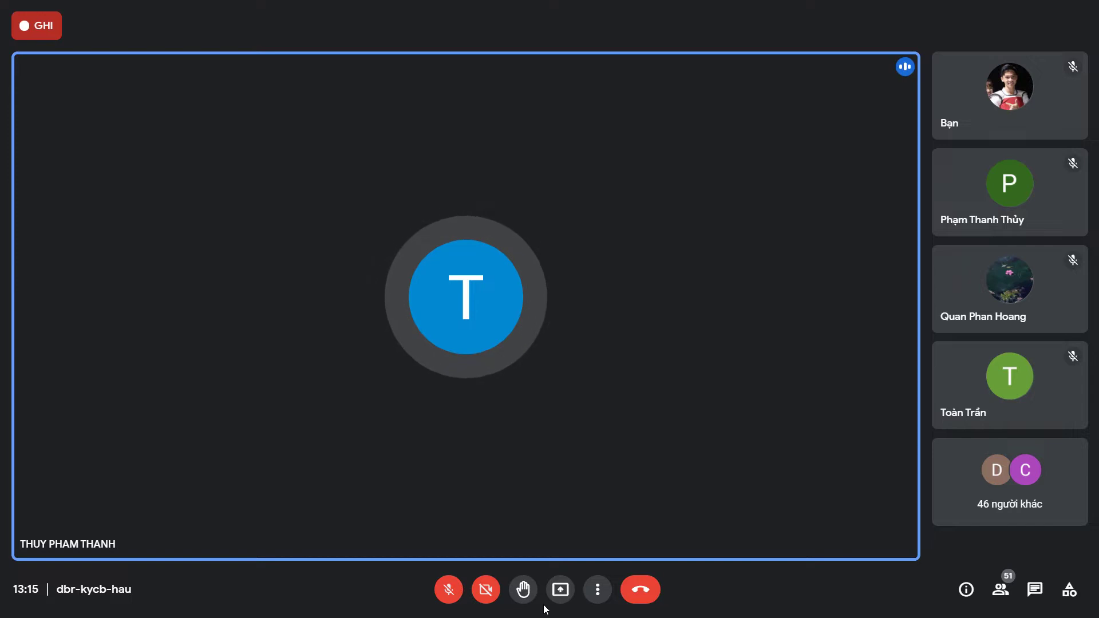
Step: Raise the call volume to 70 and close the 'mic is off' reminder
key("XF86AudioLowerVolume")
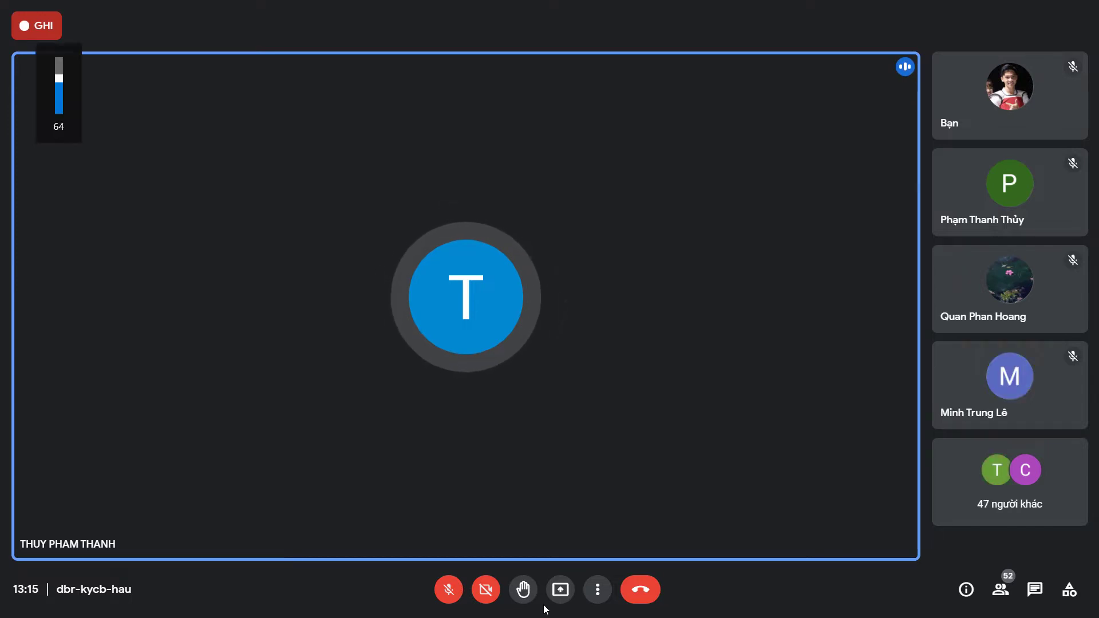
key("XF86AudioRaiseVolume")
key("XF86AudioRaiseVolume")
key("XF86AudioRaiseVolume")
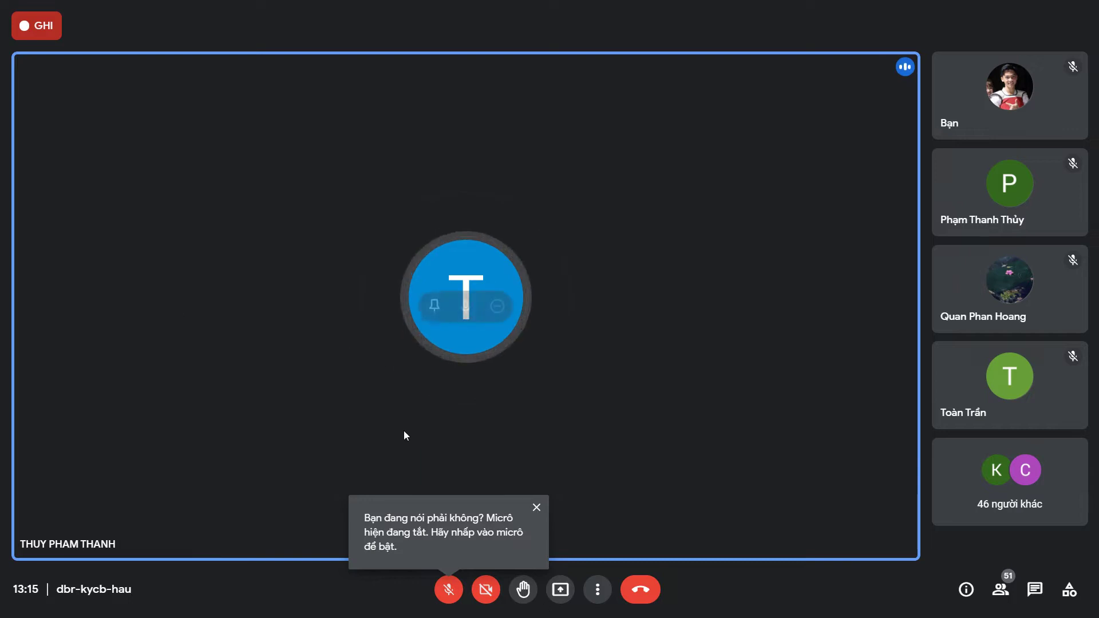
left_click(537, 507)
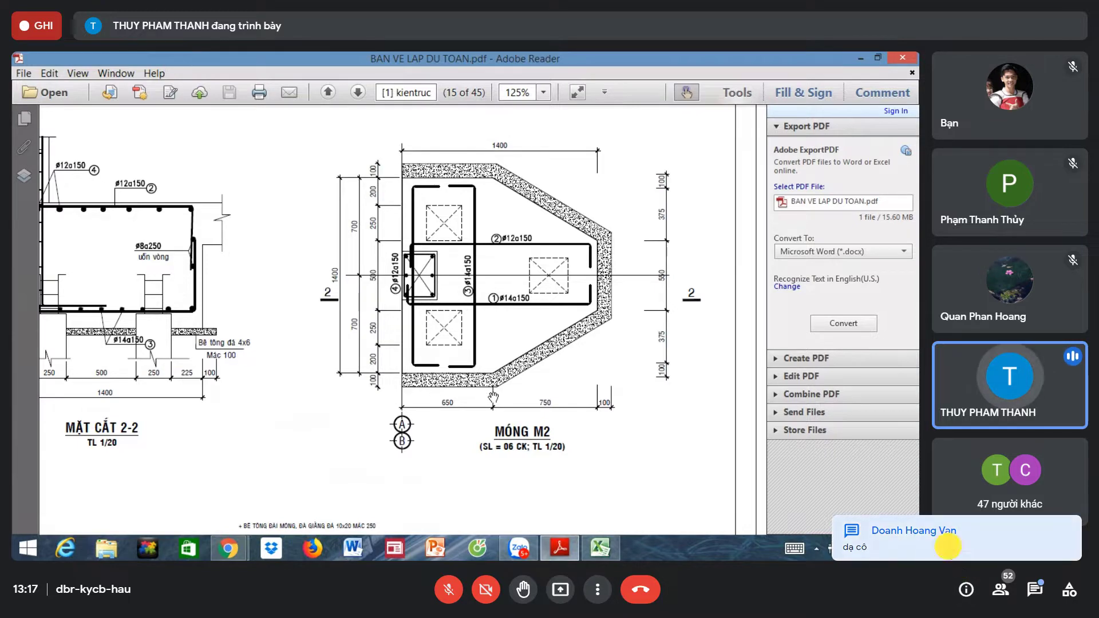
left_click(948, 546)
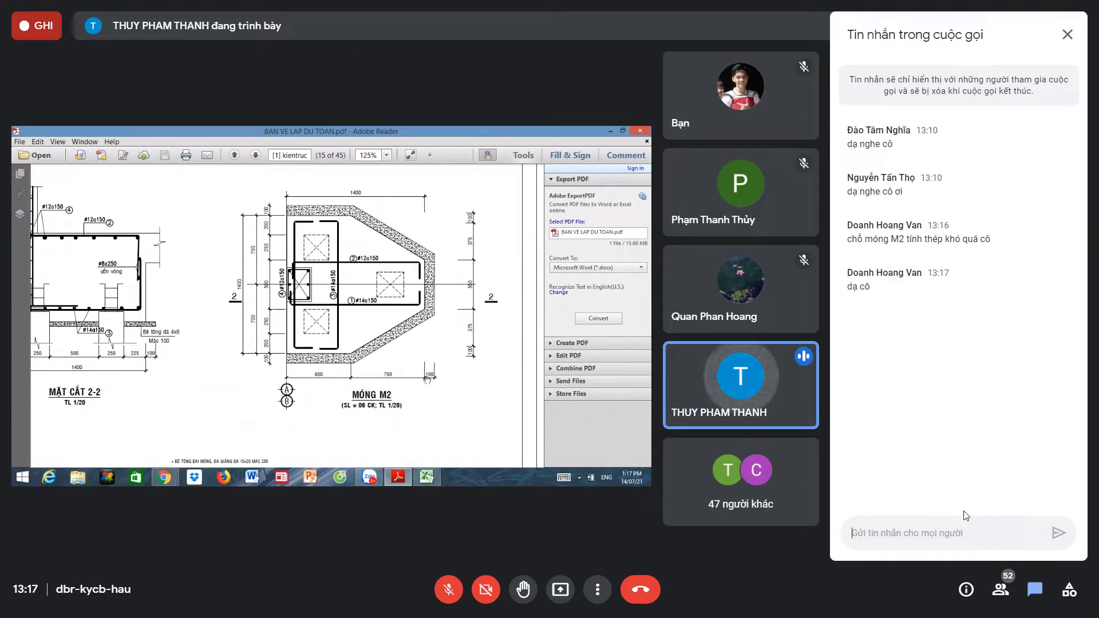
key("XF86AudioLowerVolume")
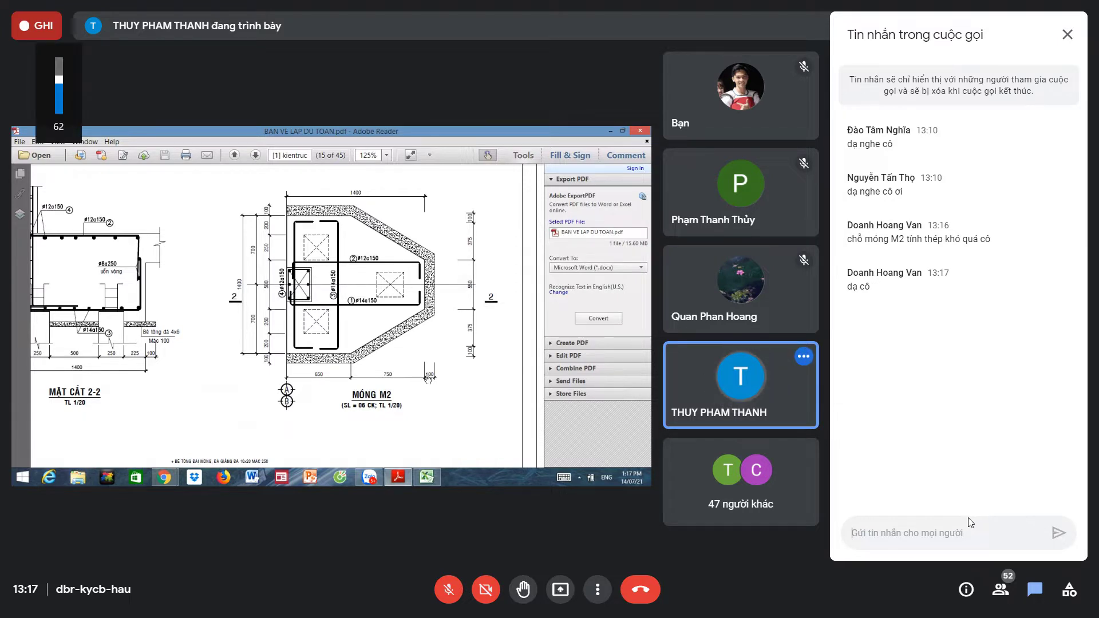
key("XF86AudioRaiseVolume")
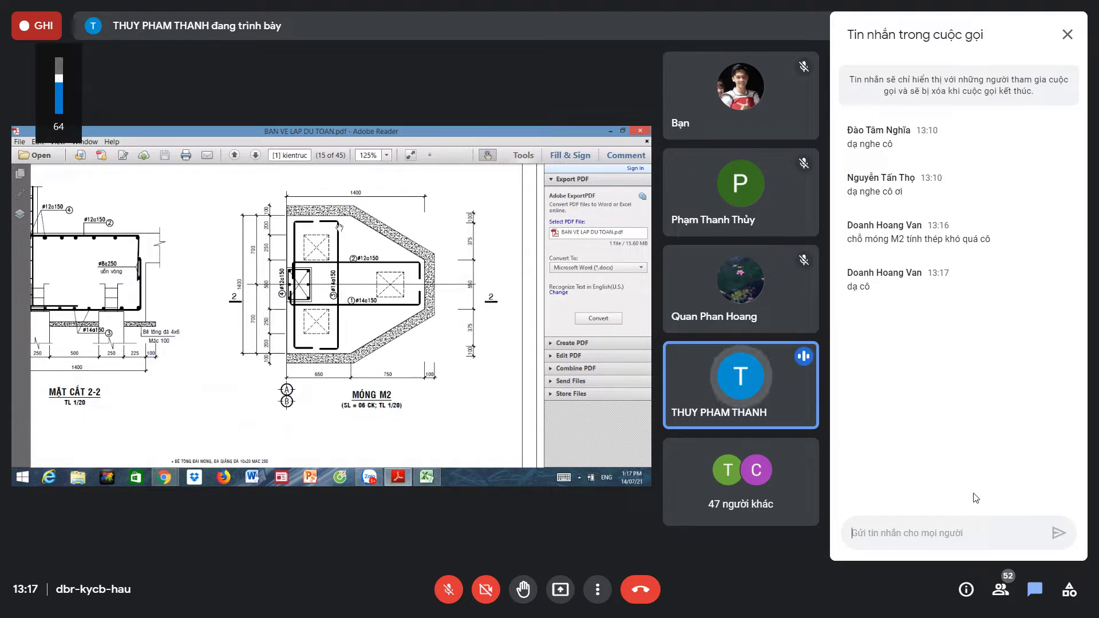
key("XF86AudioLowerVolume")
left_click(1034, 590)
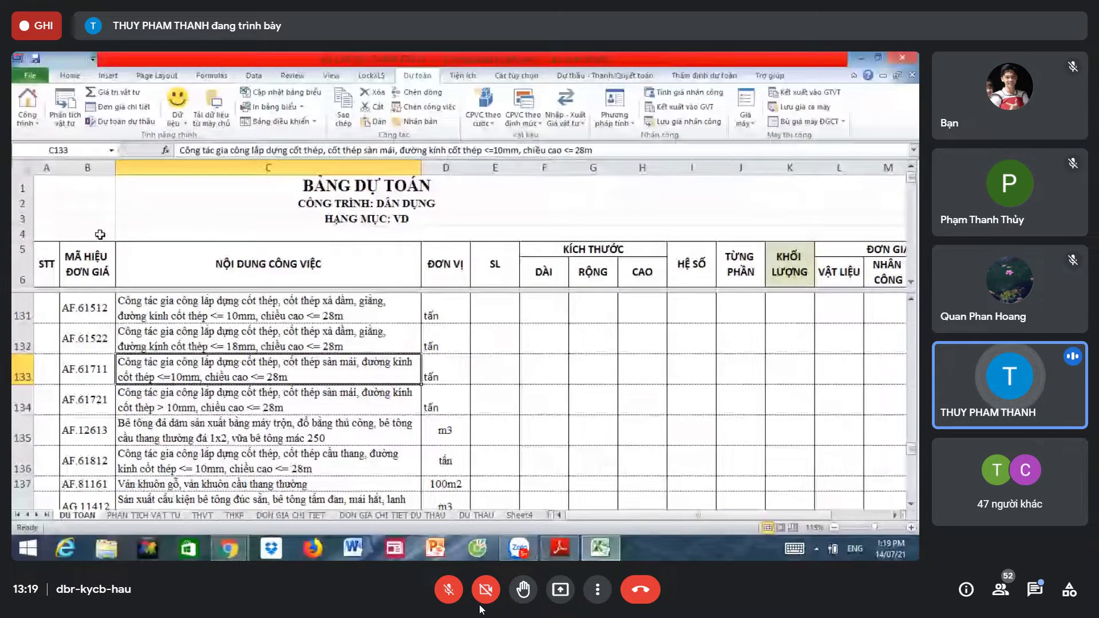
Step: Send 'làm theo cô như trước là đủ?' in chat, then ask whether method 2 is right
left_click(1035, 589)
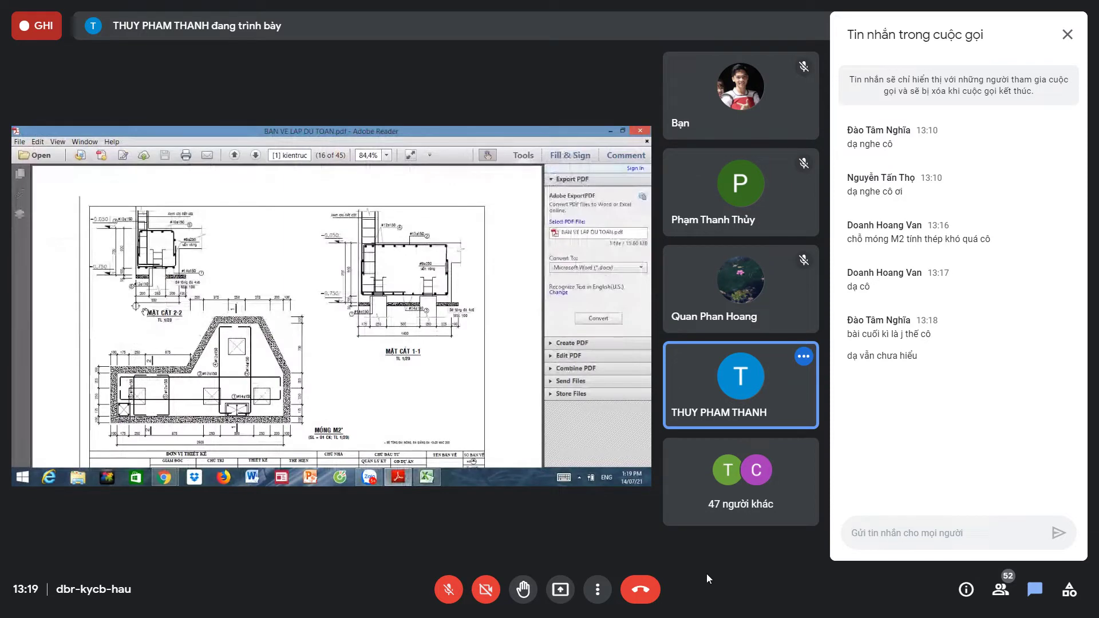
type("nội dung c")
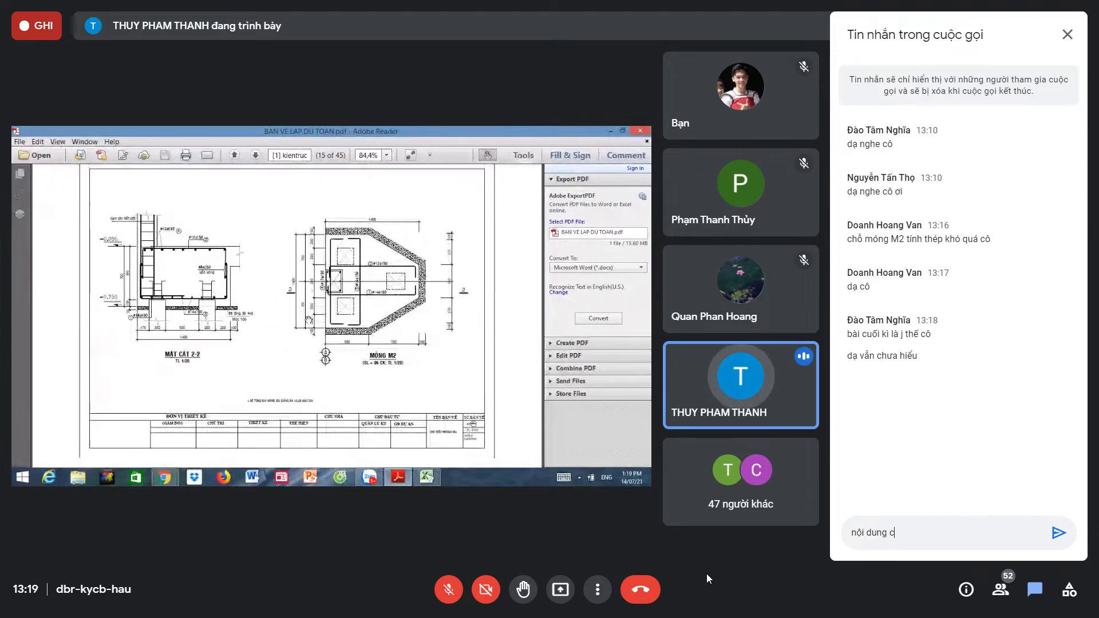
type("ông việc")
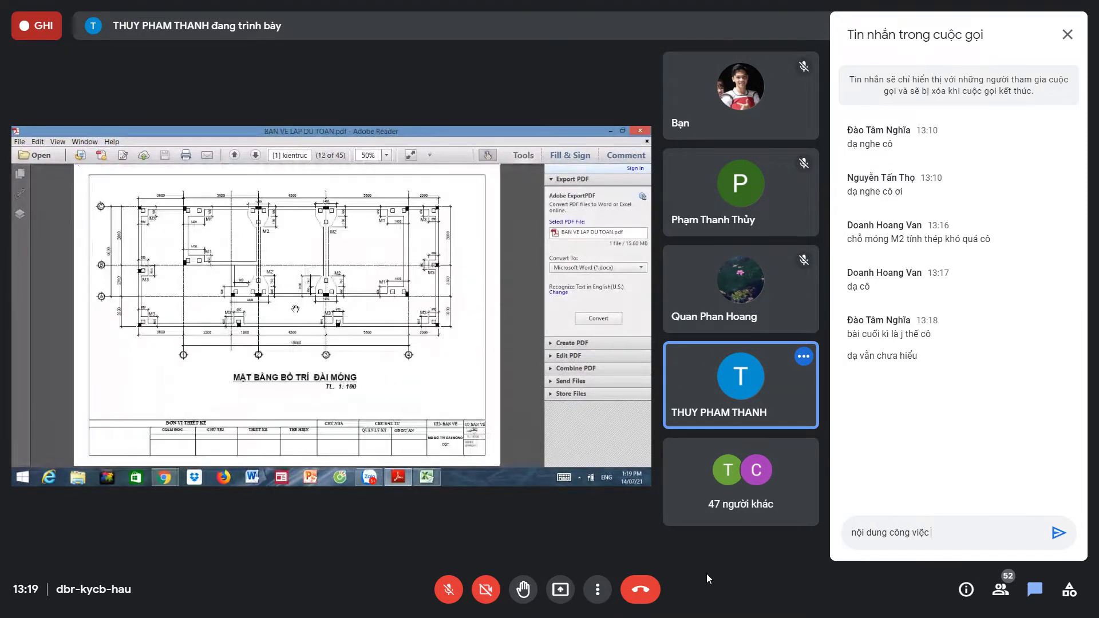
type(" laự la")
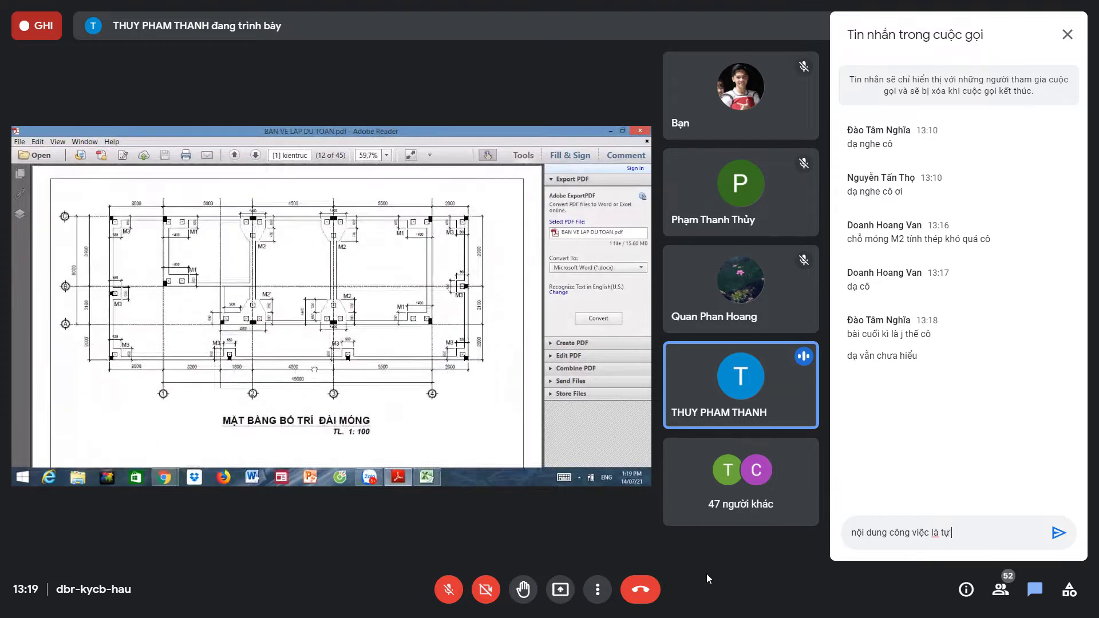
type("fm")
type(" cô n")
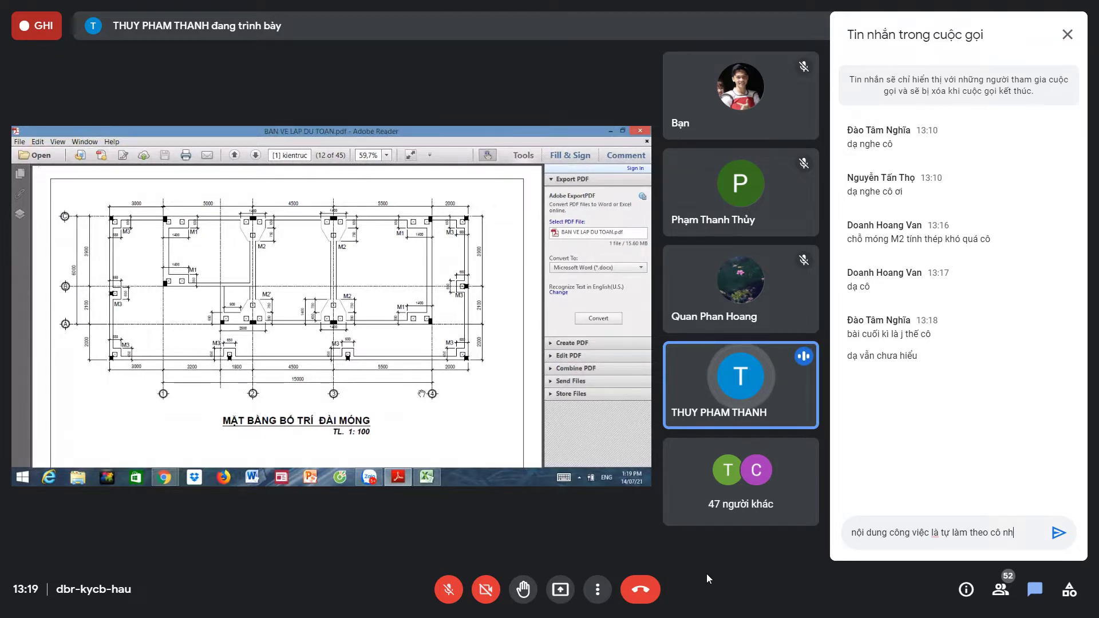
type(" hôm trươ")
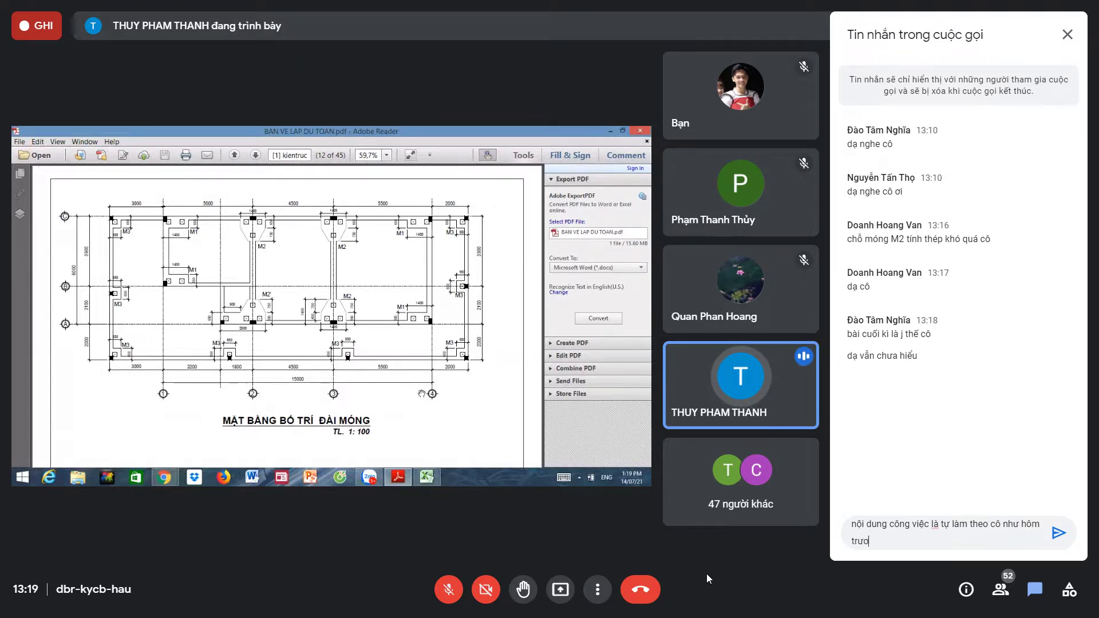
key("BackSpace")
key("BackSpace")
key("BackSpace")
key("BackSpace")
key("BackSpace")
key("BackSpace")
key("BackSpace")
key("BackSpace")
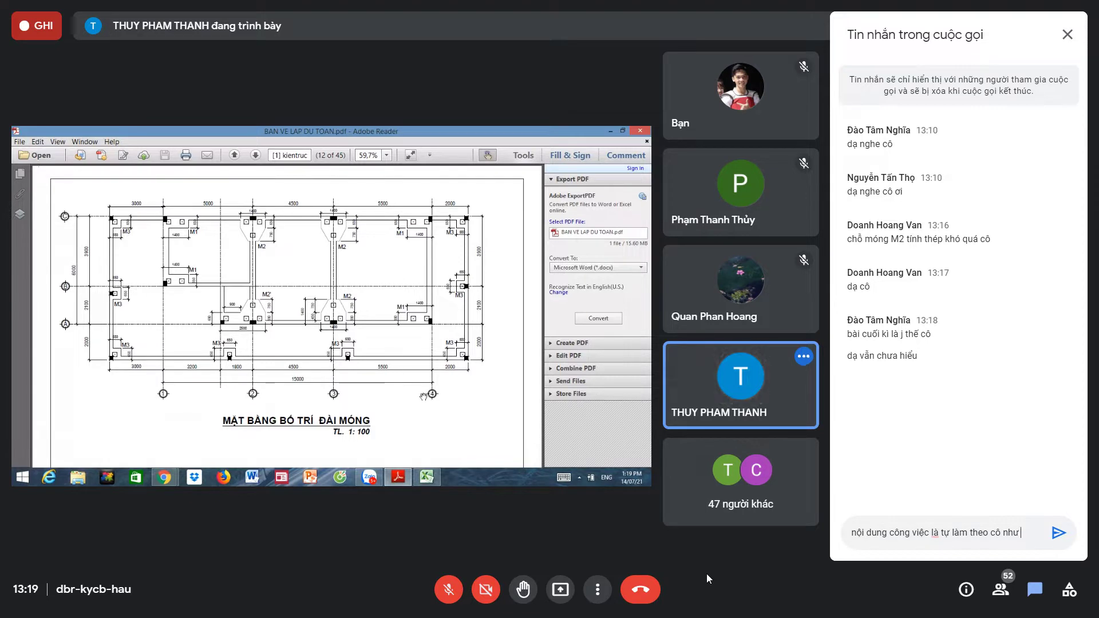
type("hôm tru")
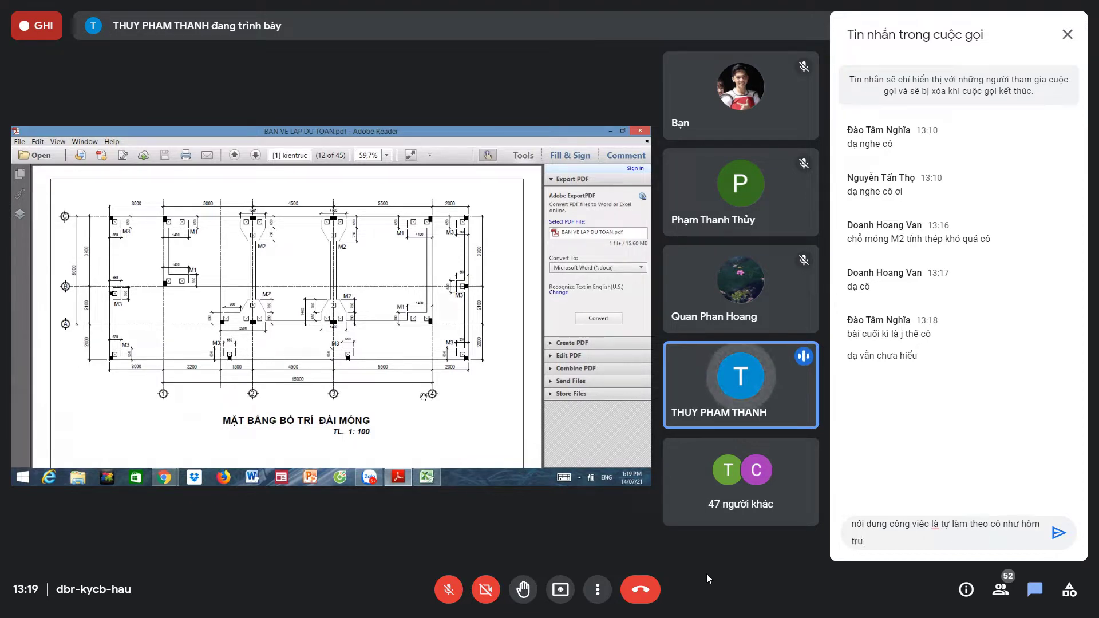
type("ươcớ l")
type("à")
type(" đu")
type("ủ chưa")
type(" aj")
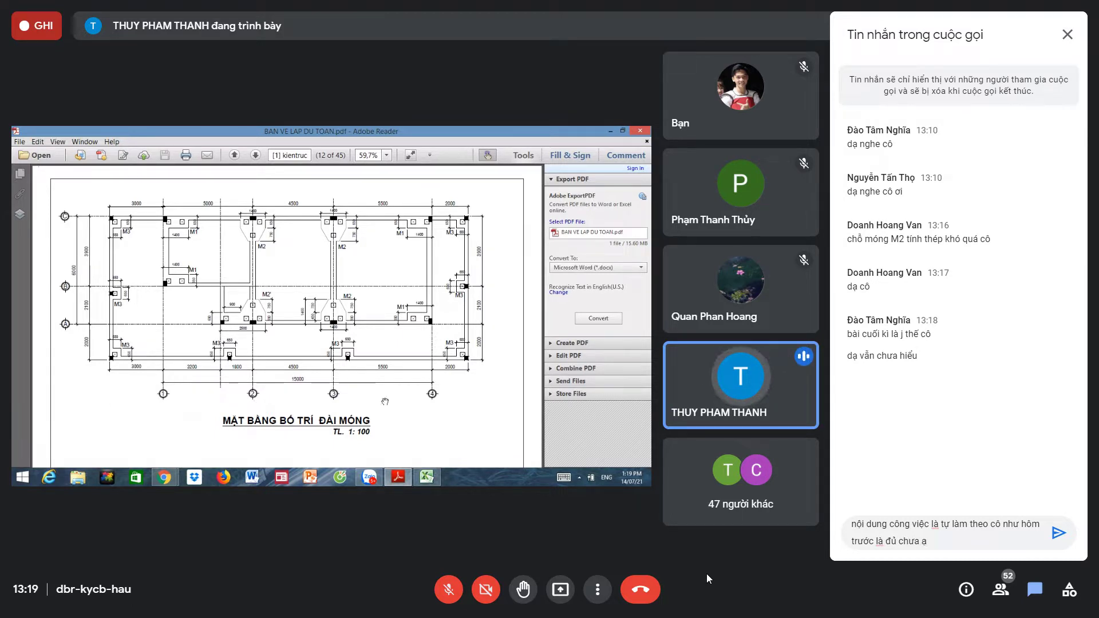
key("BackSpace")
key("BackSpace")
key("BackSpace")
key("BackSpace")
key("BackSpace")
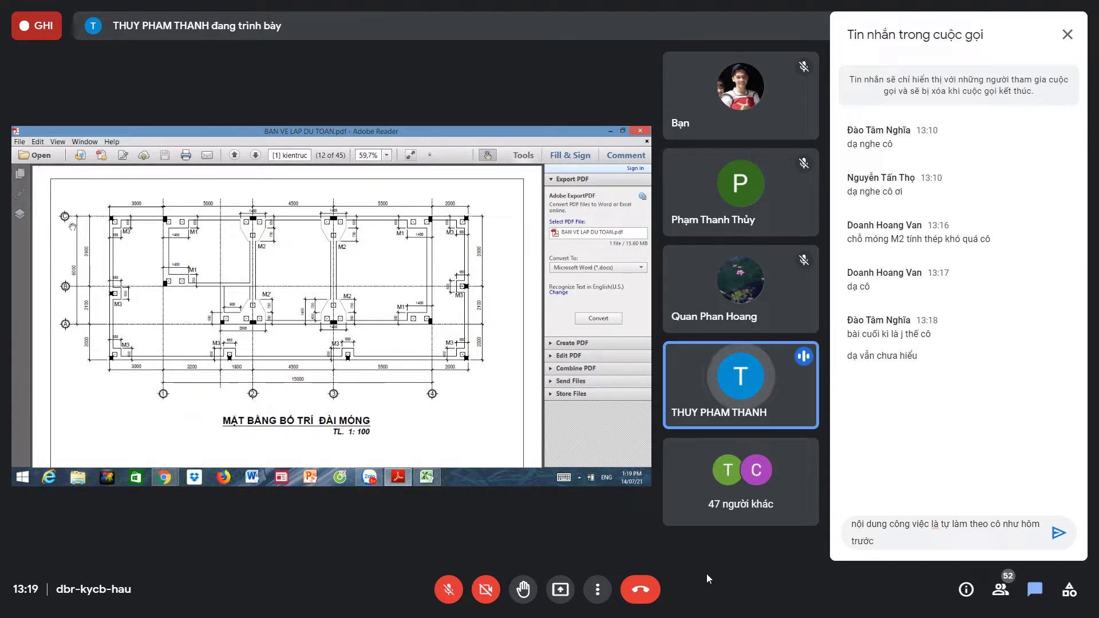
key("BackSpace")
key("BackSpace")
key("BackSpace")
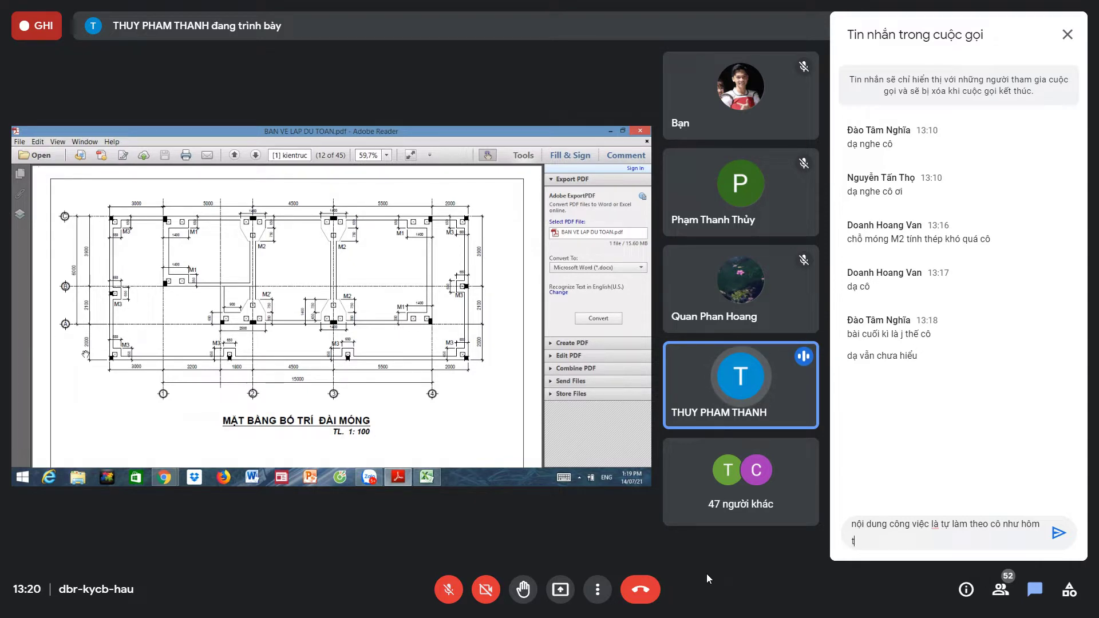
key("BackSpace")
key("BackSpace")
key("BackSpace")
key("BackSpace")
key("BackSpace")
key("BackSpace")
key("BackSpace")
key("BackSpace")
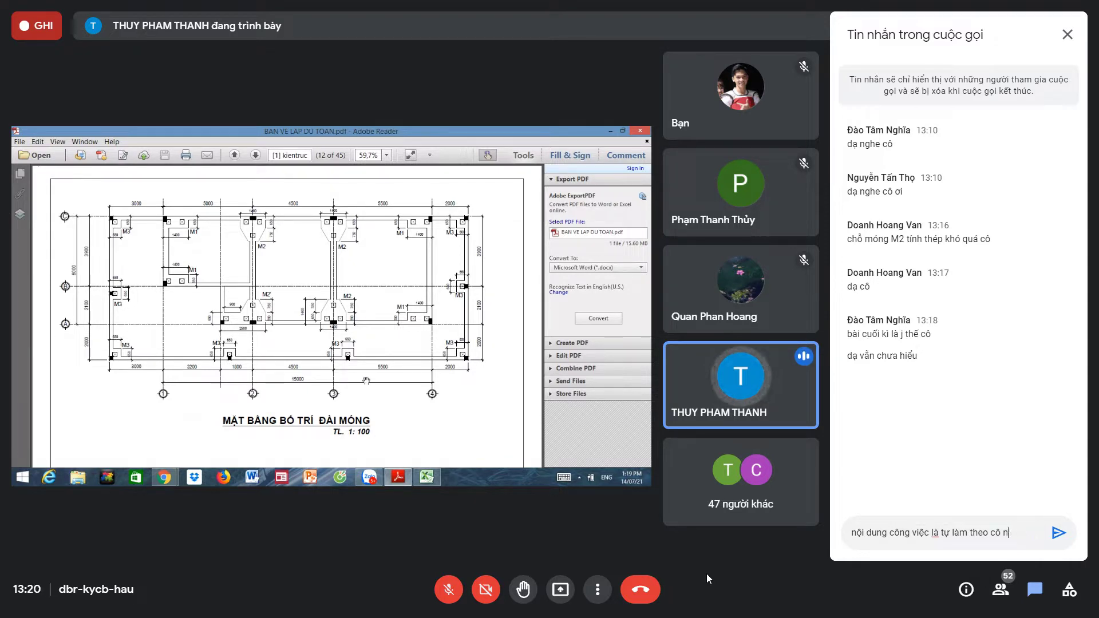
key("BackSpace")
key("BackSpace")
key("BackSpace")
key("BackSpace")
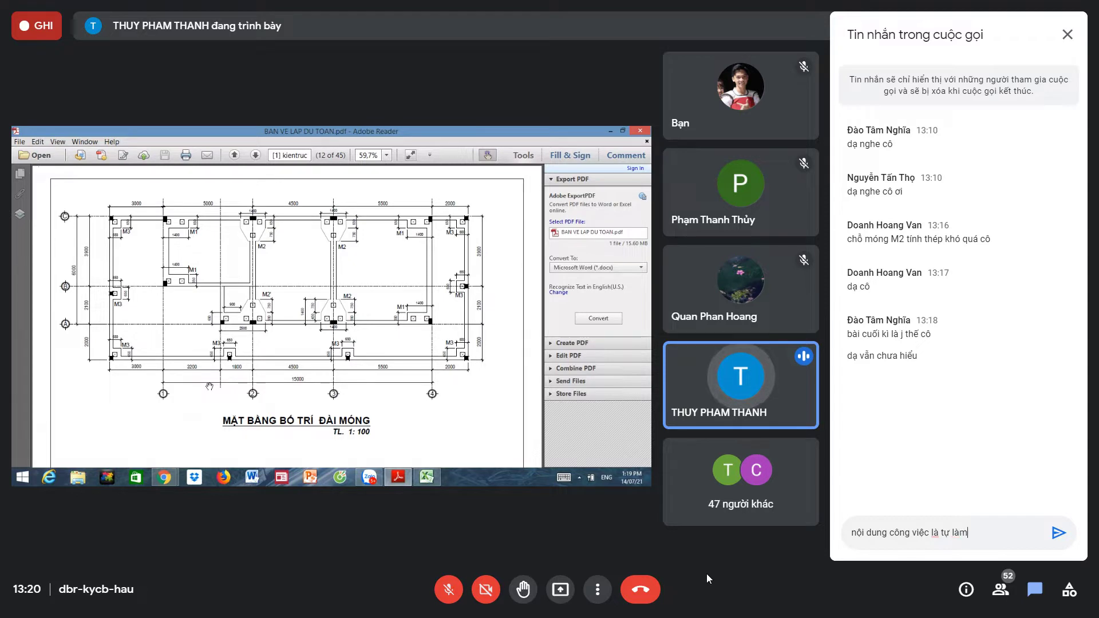
type("theo c")
key("BackSpace")
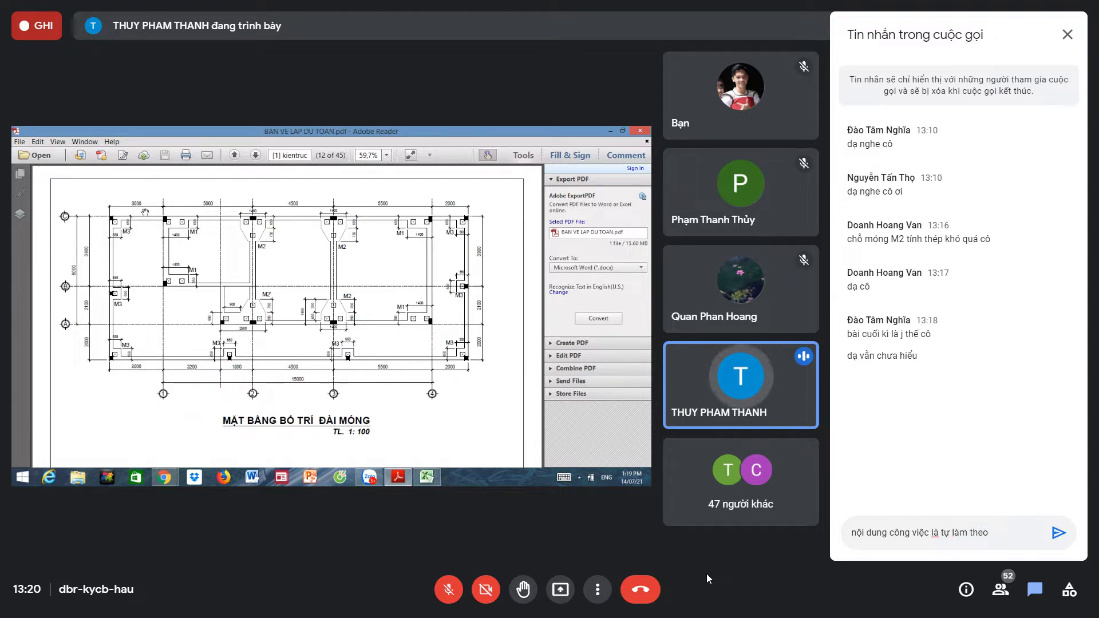
type("heo")
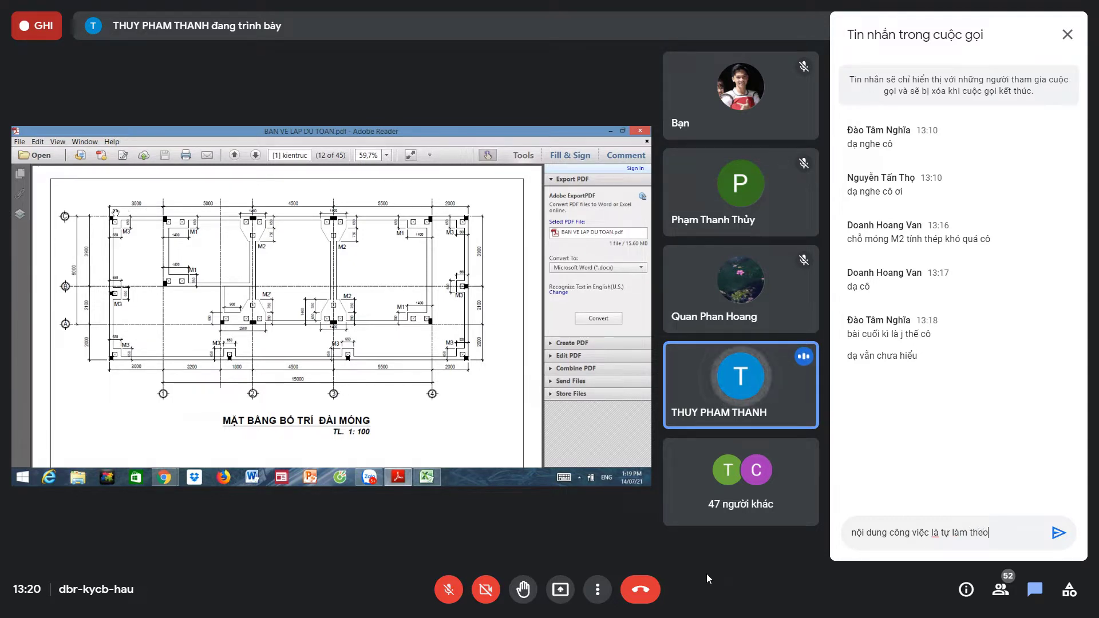
key("BackSpace")
key("BackSpace")
key("BackSpace")
key("BackSpace")
key("BackSpace")
key("BackSpace")
type("làm theo cô")
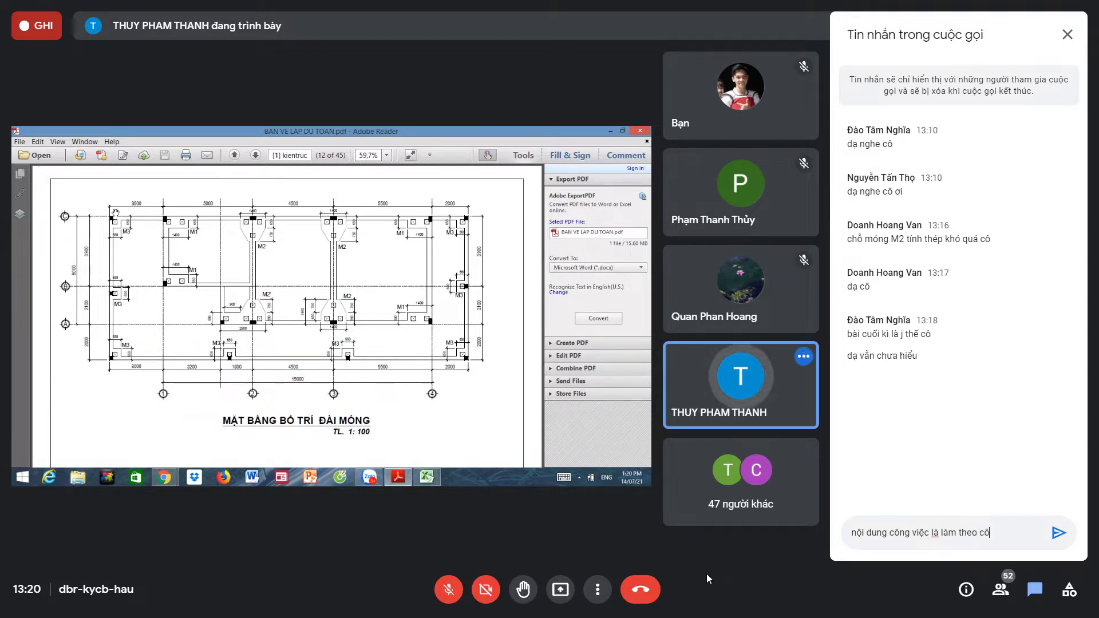
type(" nh")
type("ư hôm t")
type("rước là ddur")
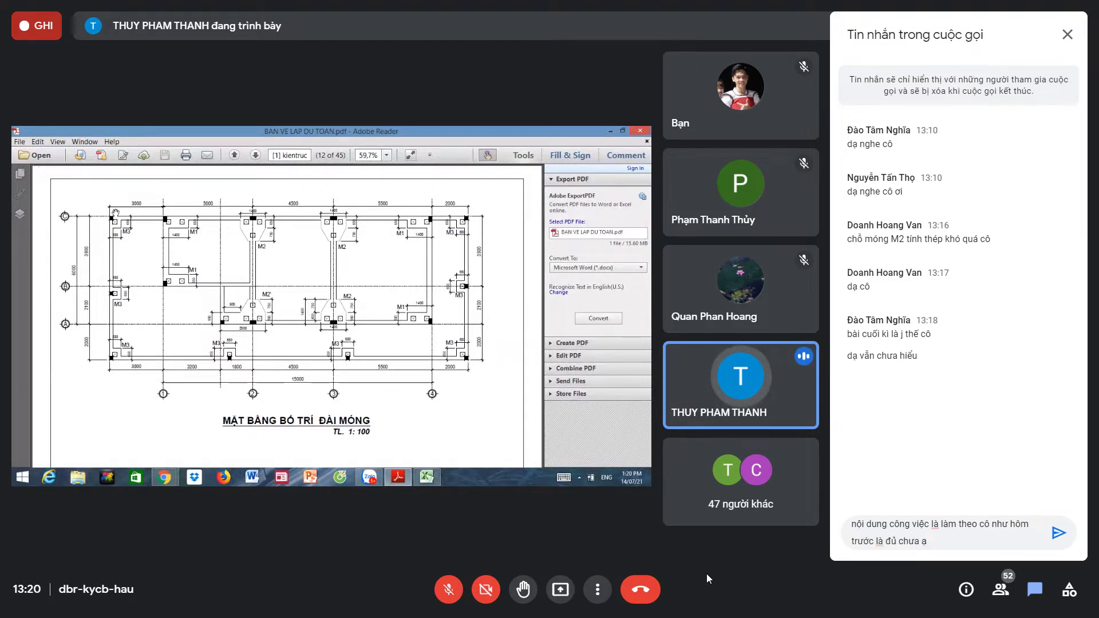
type("?")
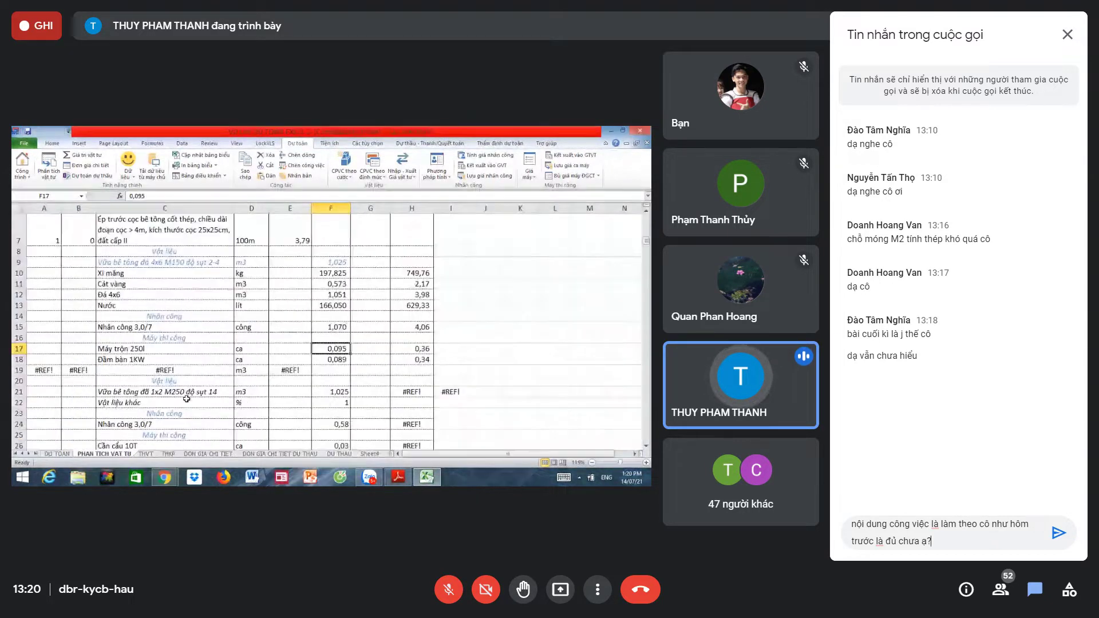
key("Return")
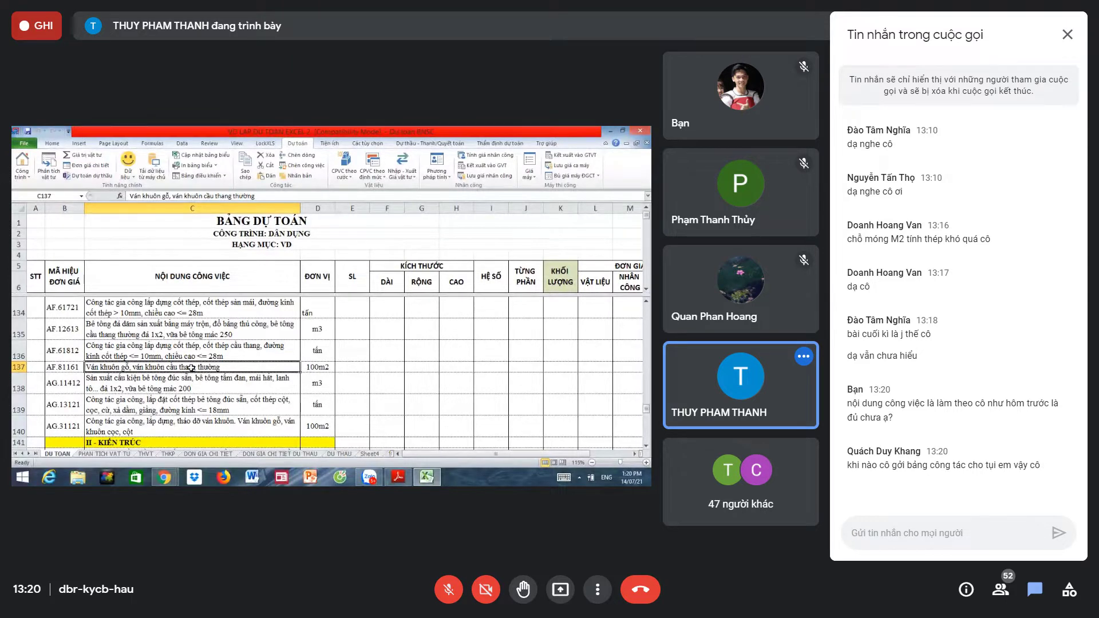
type("min")
type("làm")
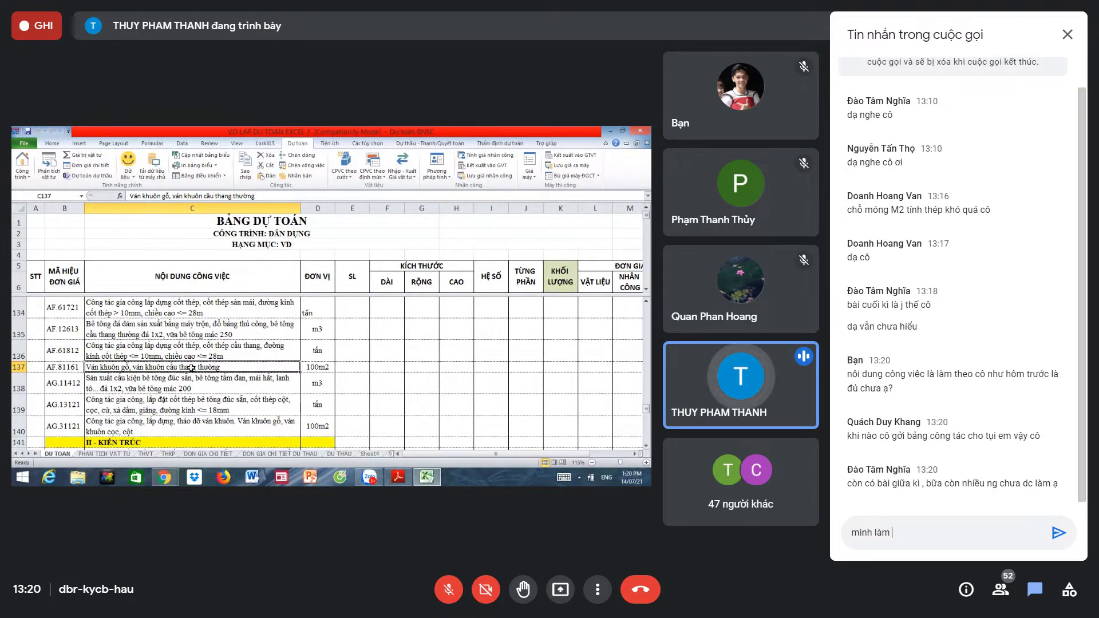
type(" theo")
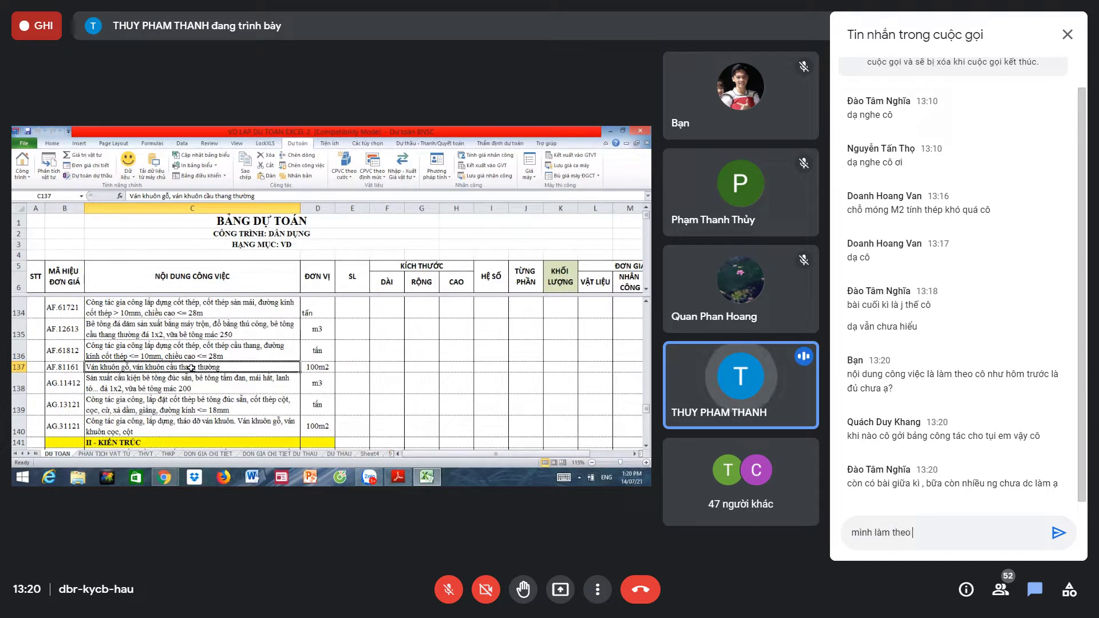
type("cac")
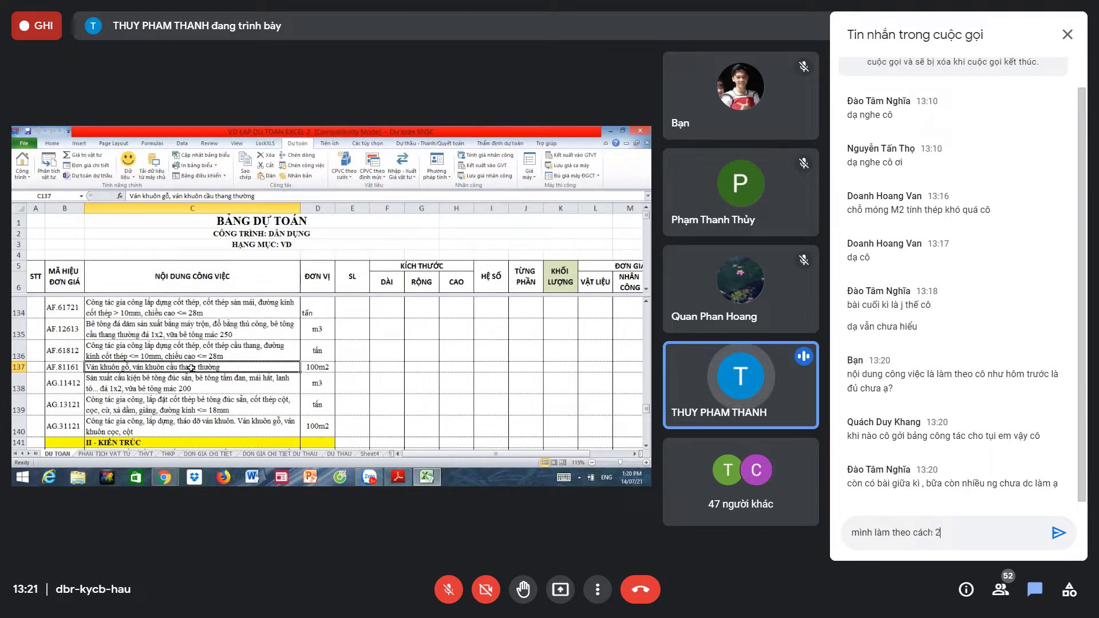
type(" : ")
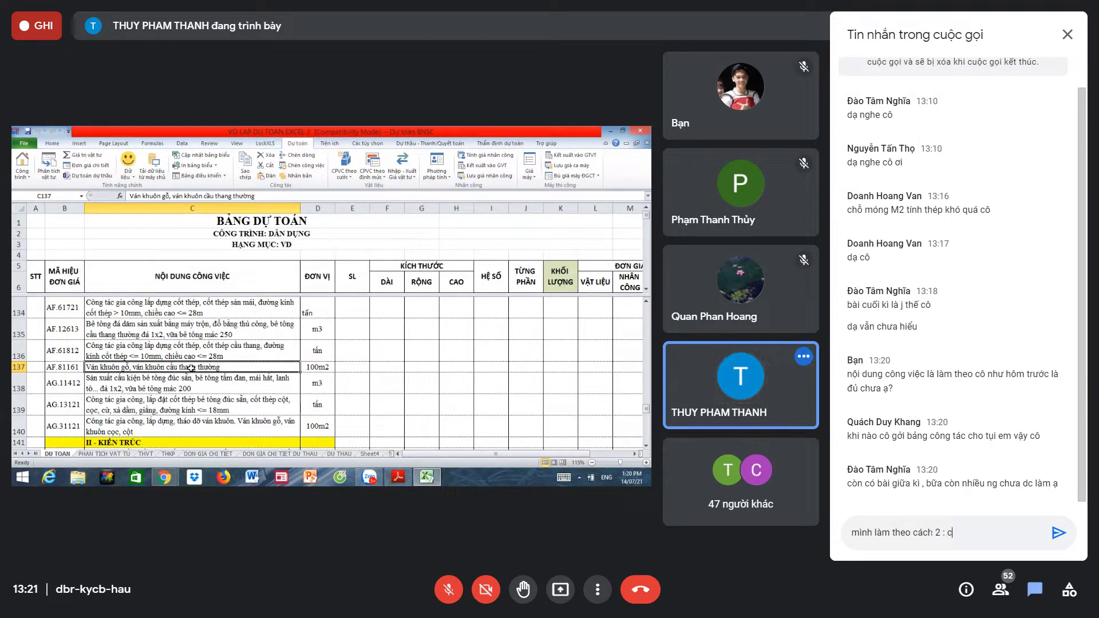
type("cj")
type("hi phi")
type("ma")
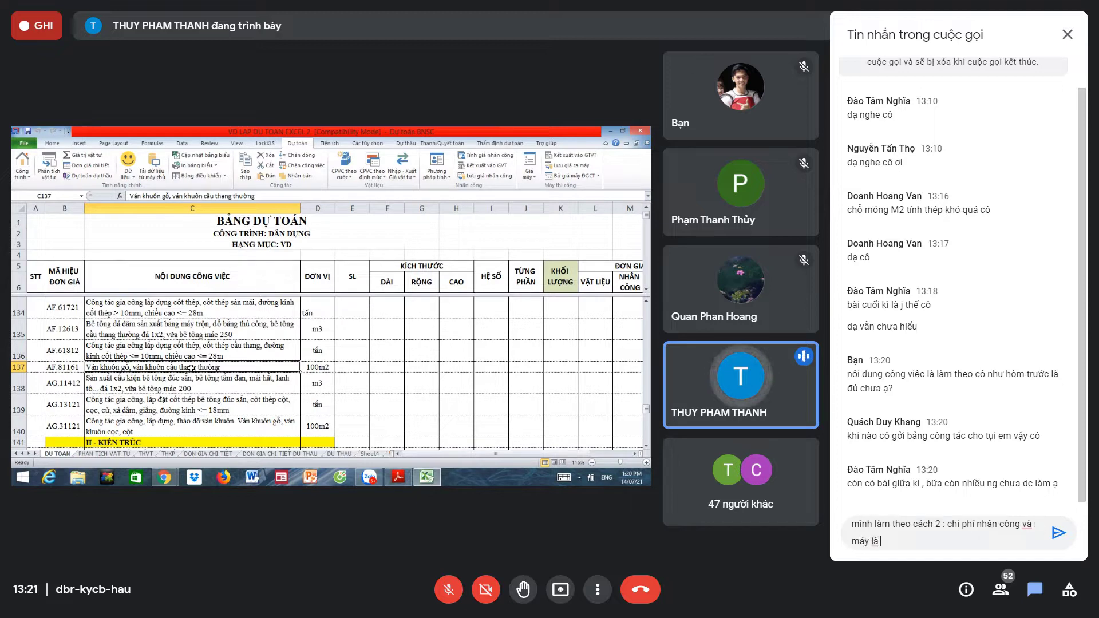
type(" banh")
type(" du")
type("oán")
type(" phải")
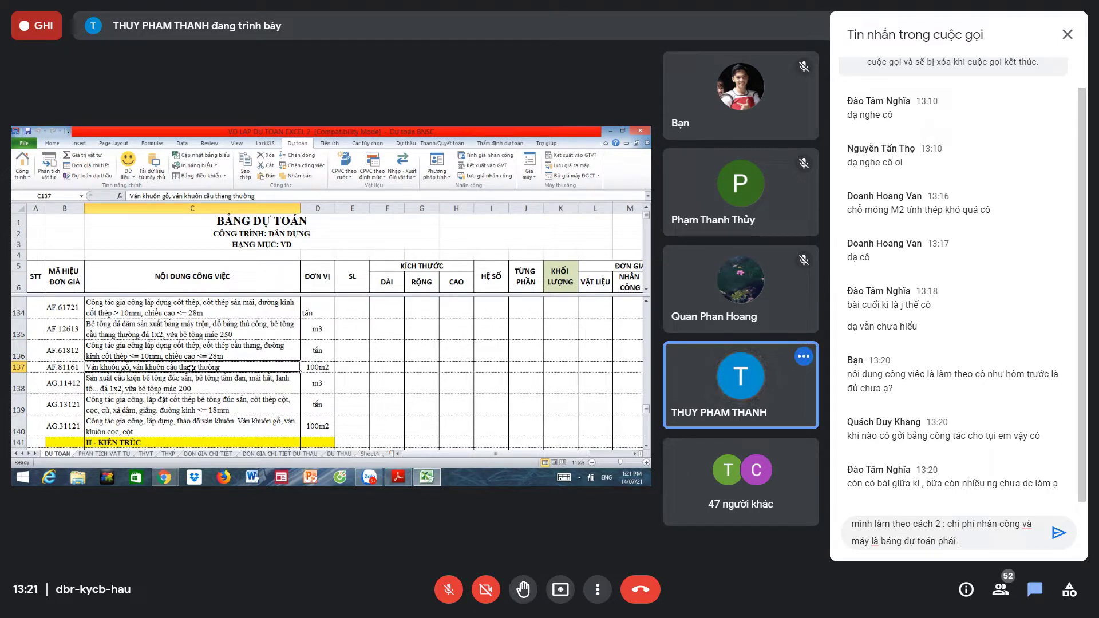
type(" không c")
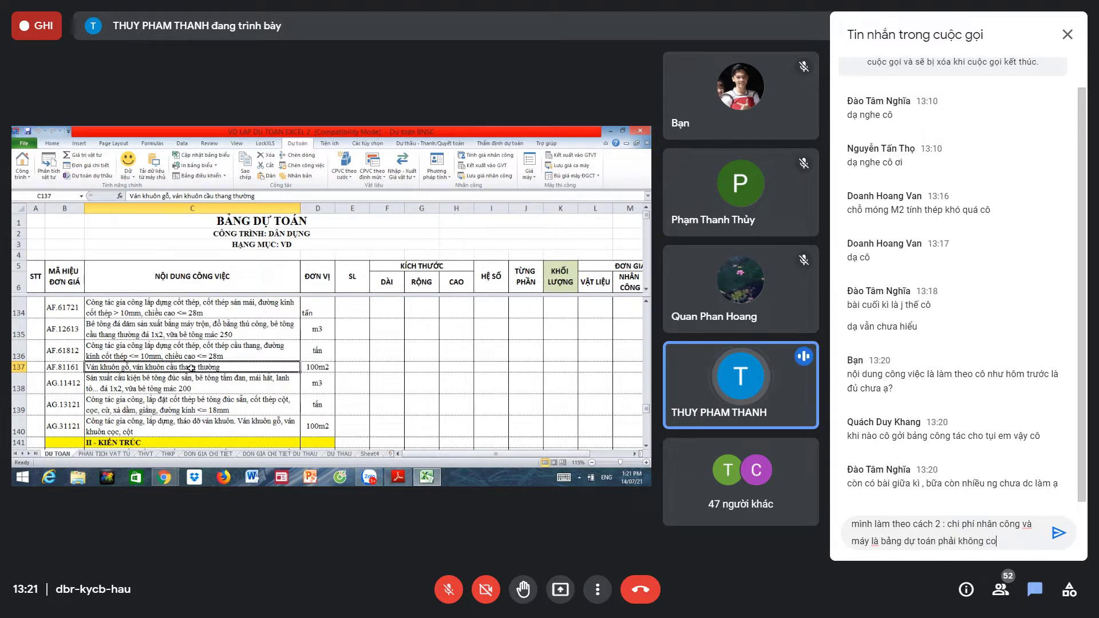
type("o")
key("Return")
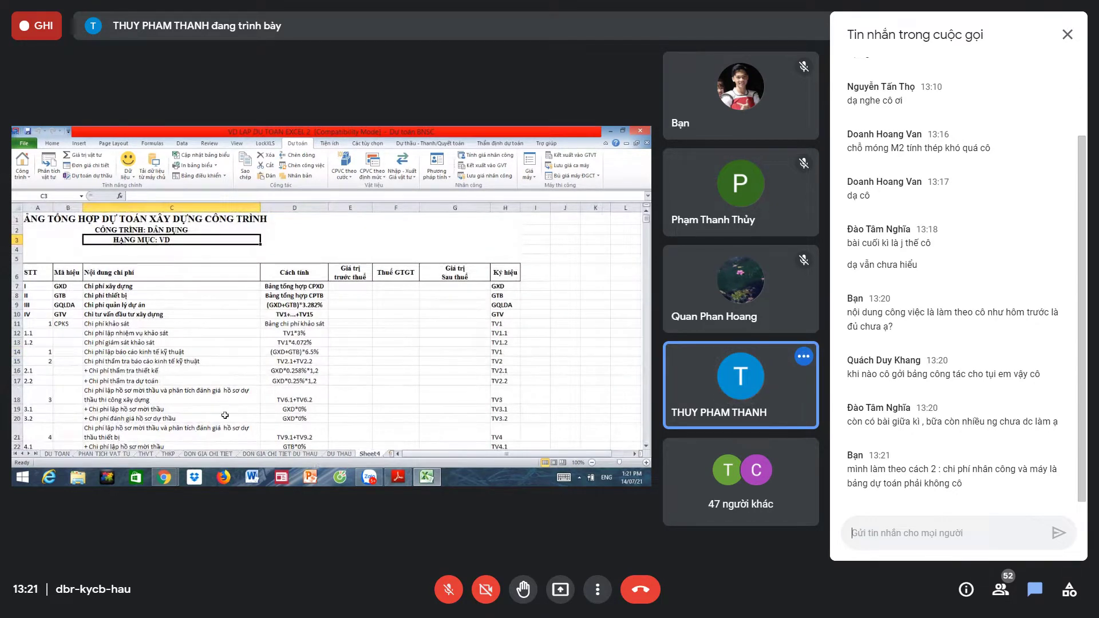
type("là ca")
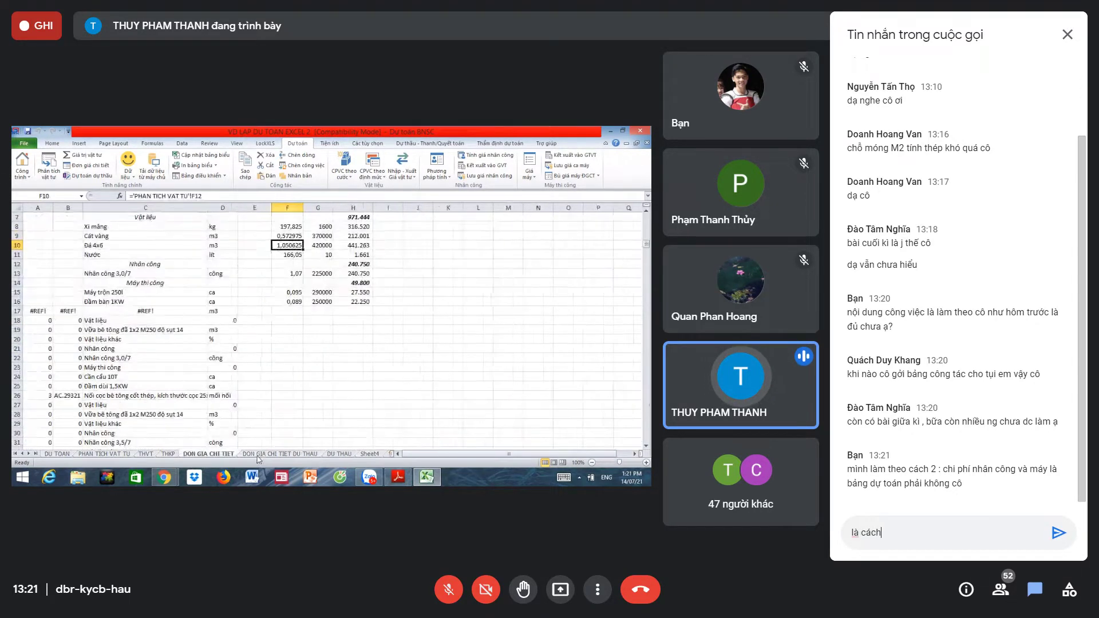
type("ch")
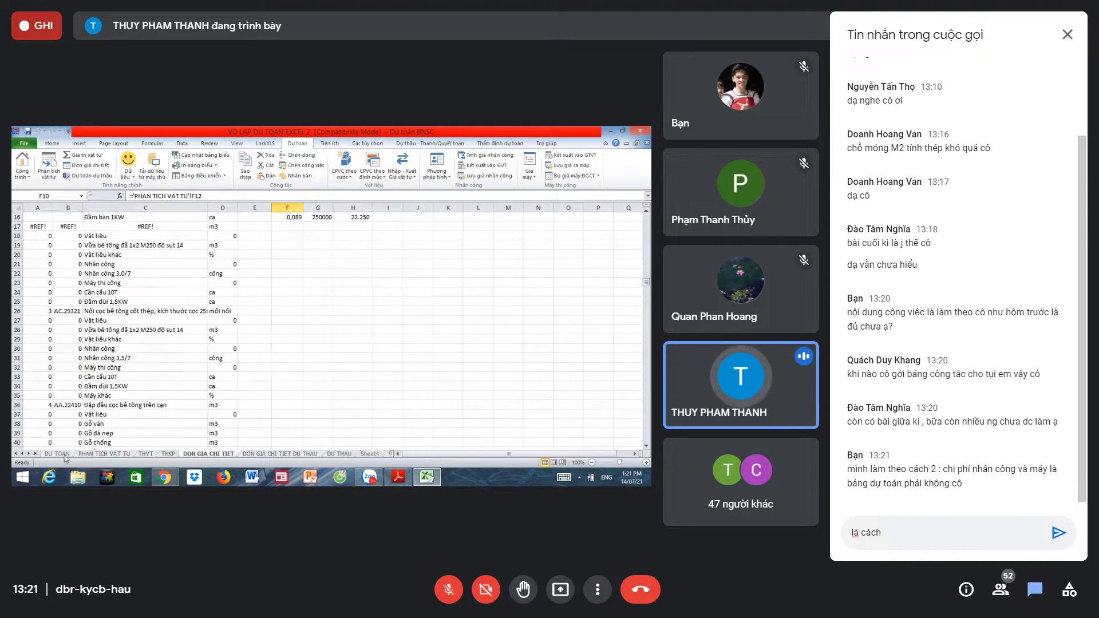
key("BackSpace")
key("BackSpace")
key("BackSpace")
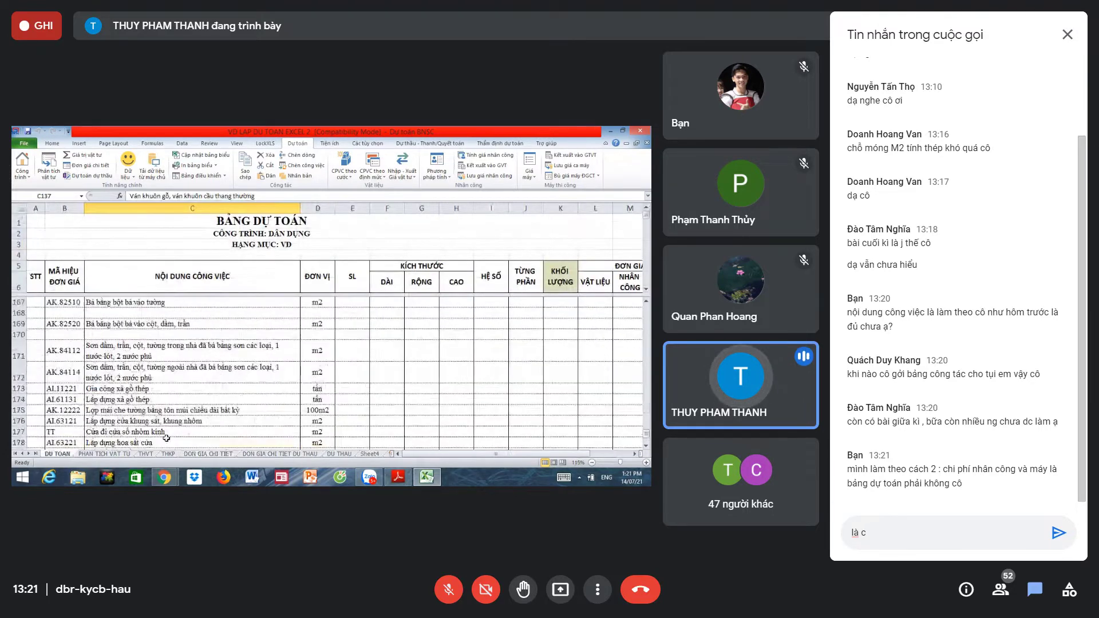
key("BackSpace")
key("BackSpace")
key("BackSpace")
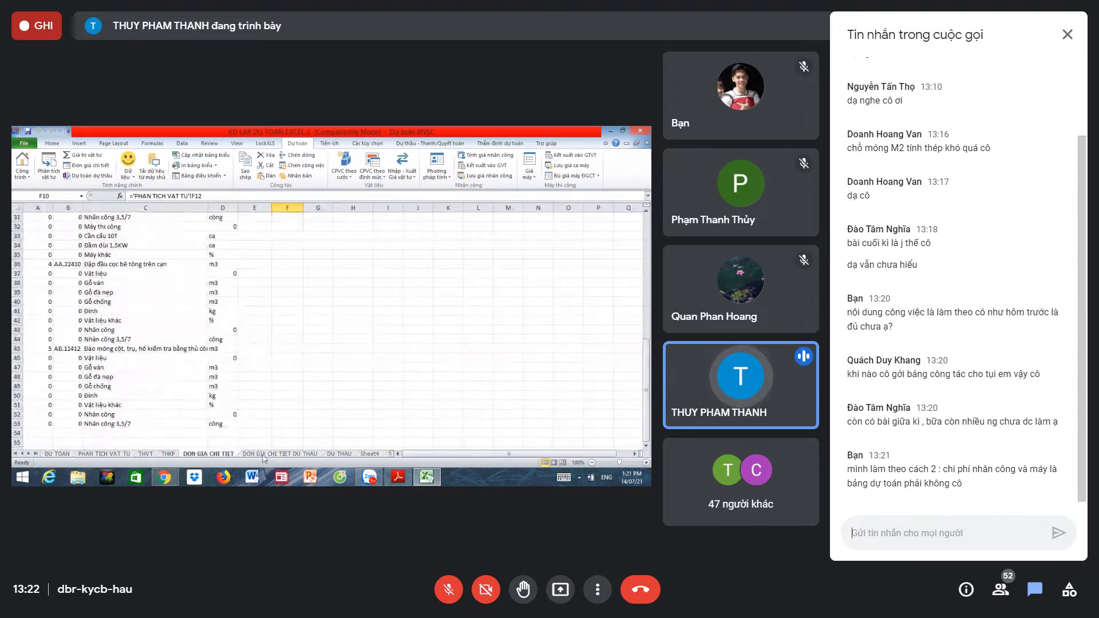
type("là la")
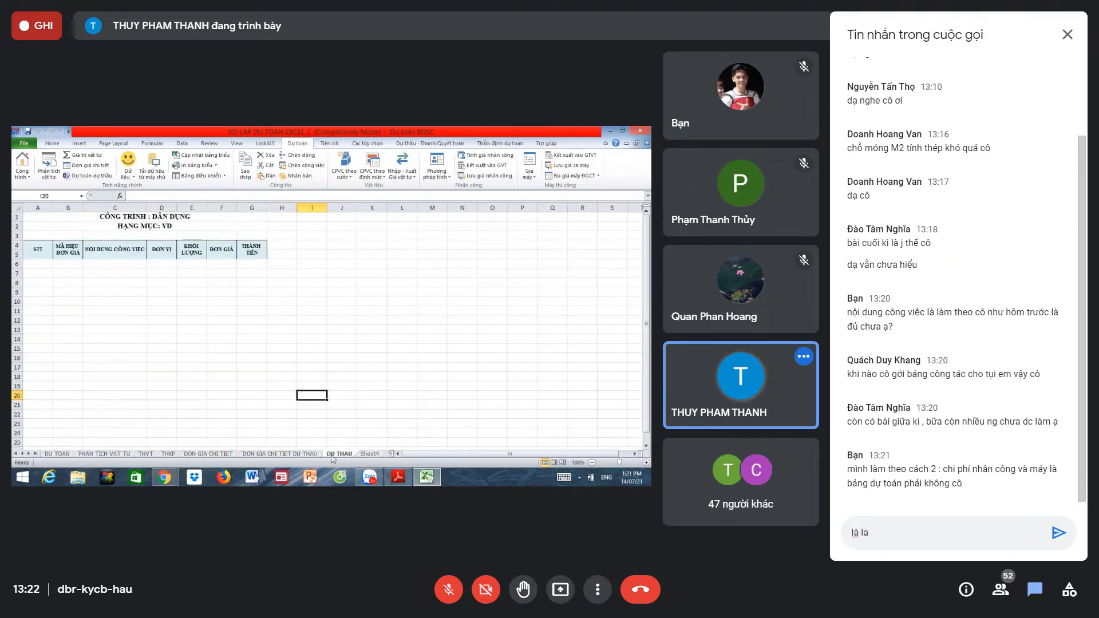
Step: Delete the half-typed chat reply unsent and close the chat panel
key("BackSpace")
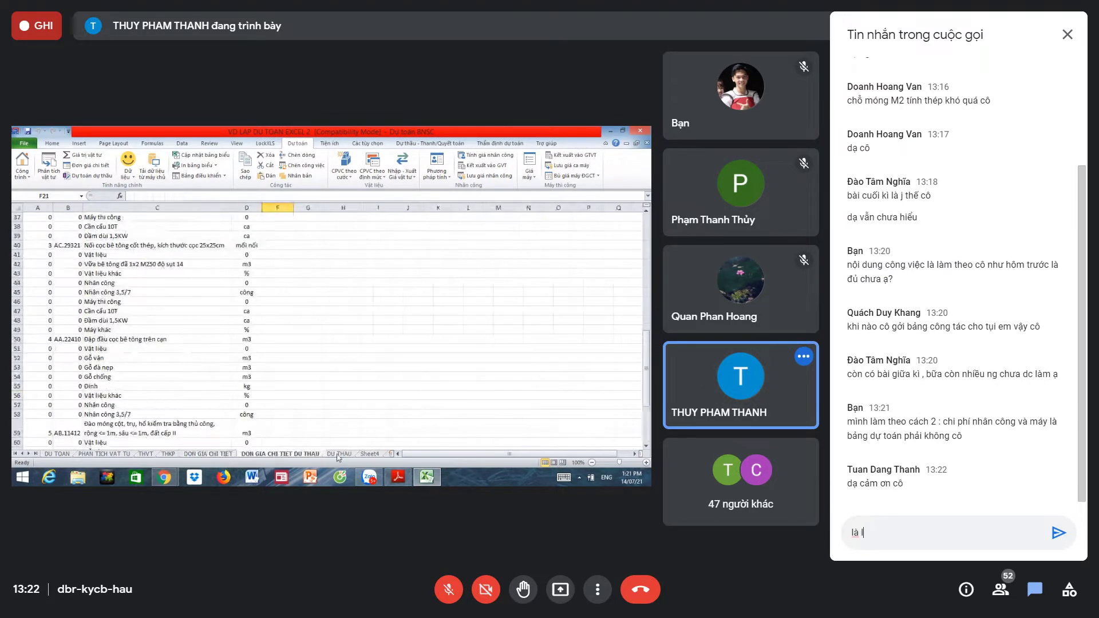
type("àm theo")
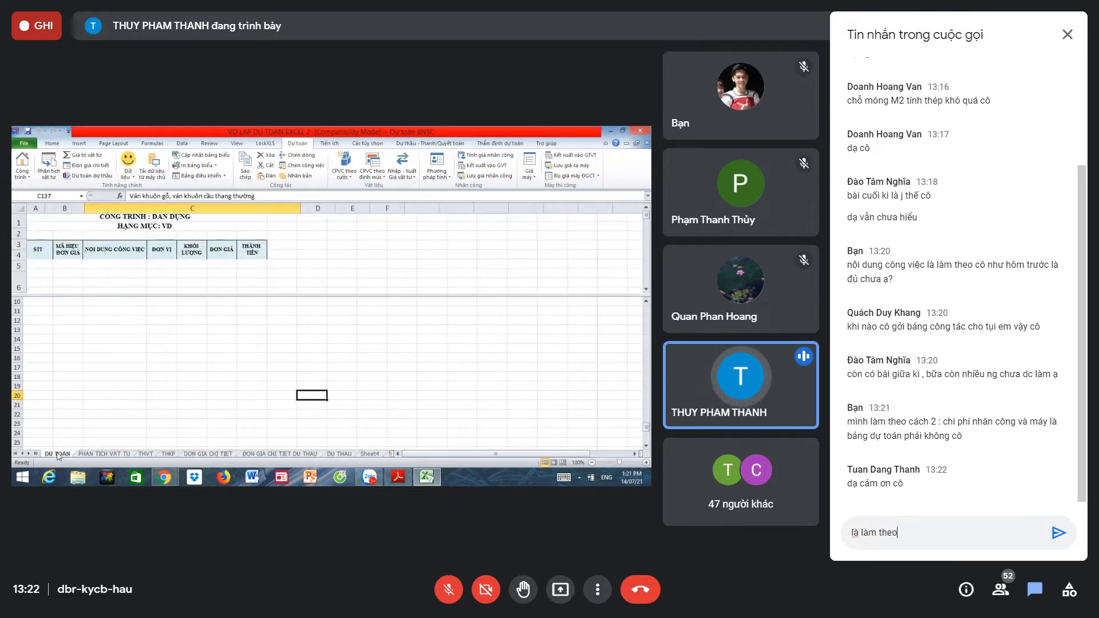
type(" kiểu chưa bo")
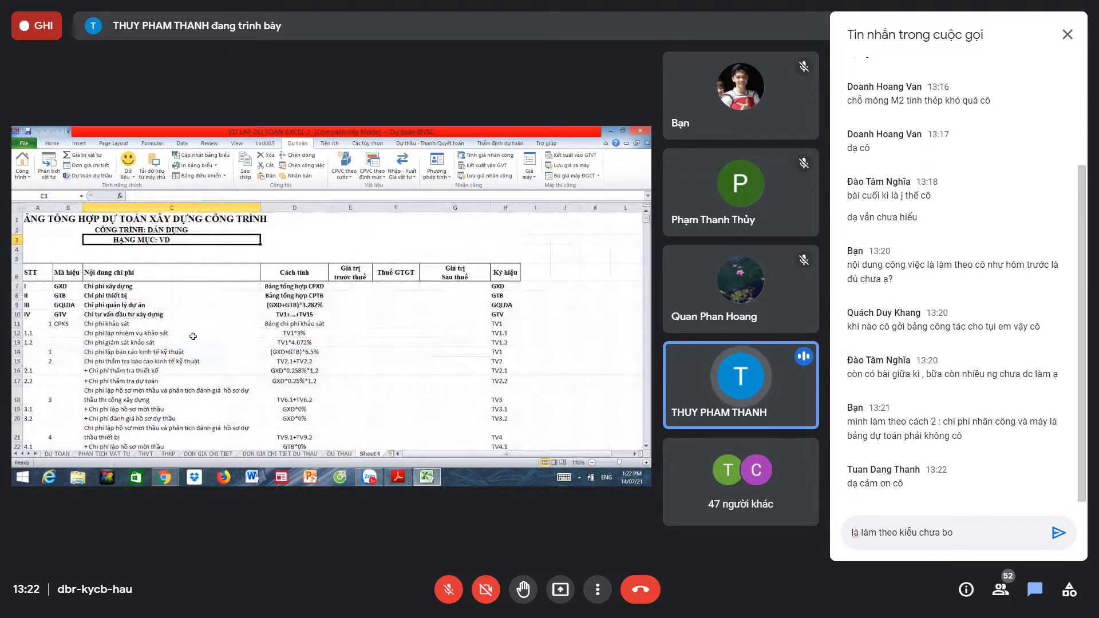
type(" down")
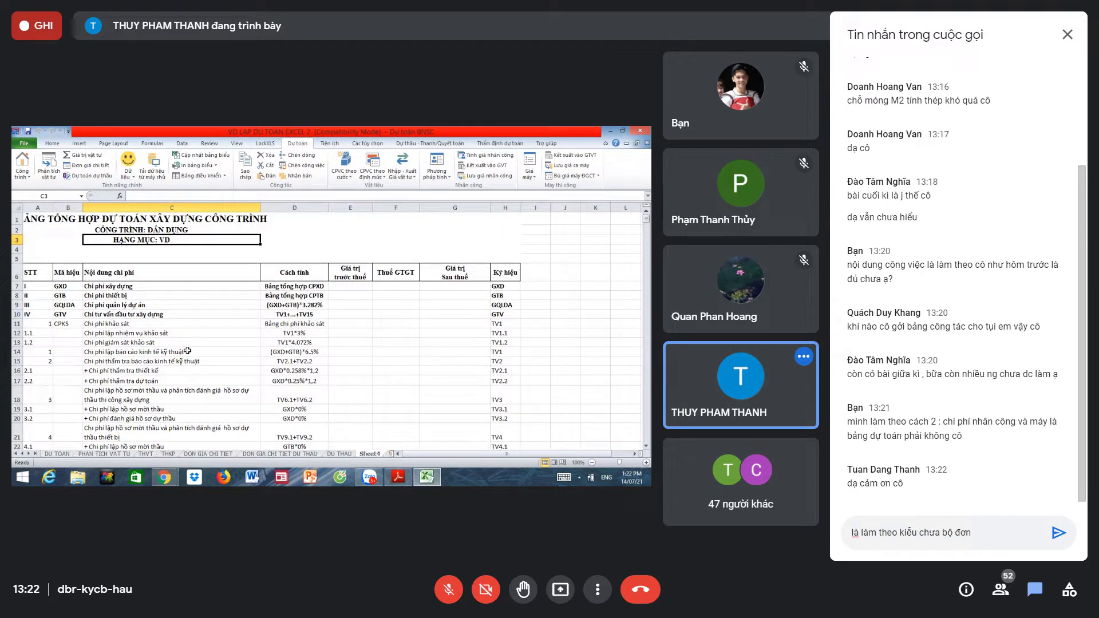
key("BackSpace")
key("BackSpace")
key("BackSpace")
key("BackSpace")
key("BackSpace")
key("BackSpace")
key("BackSpace")
key("BackSpace")
key("BackSpace")
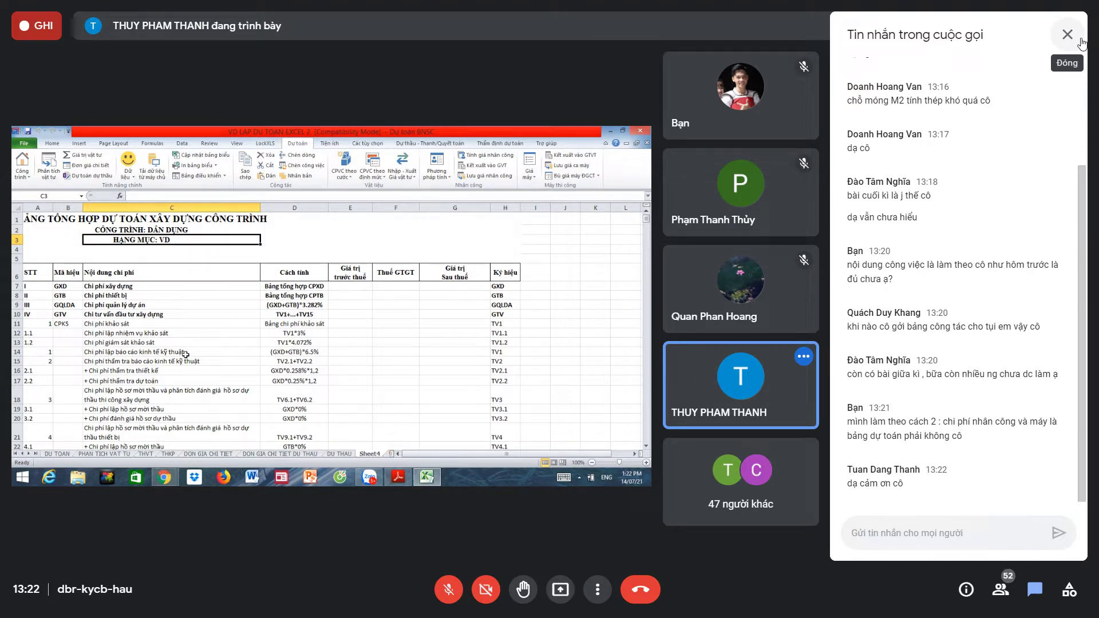
left_click(1074, 36)
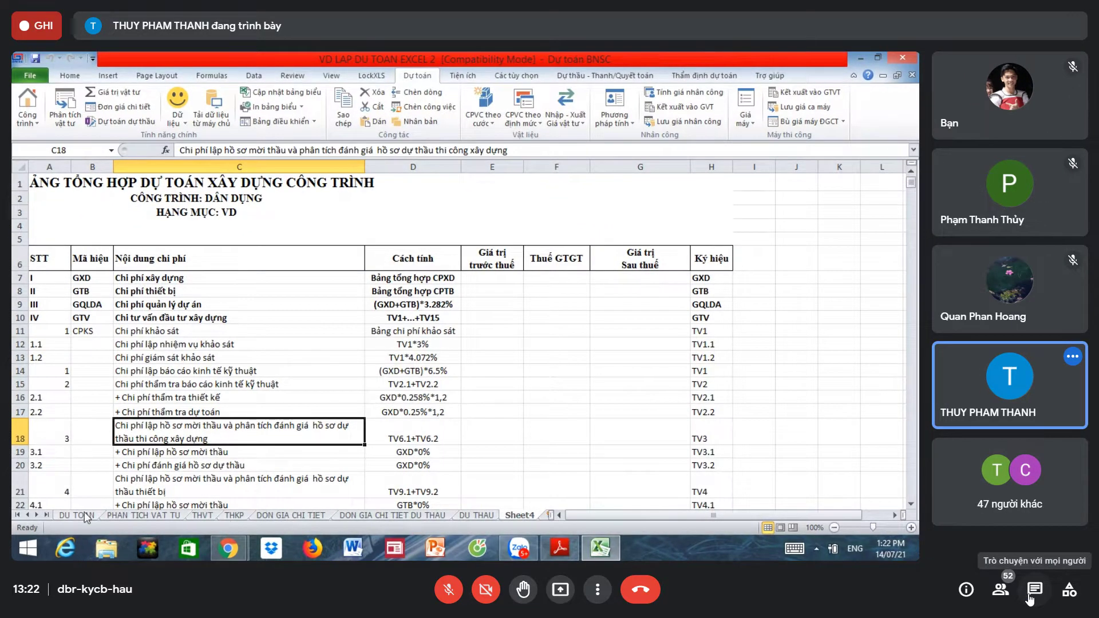
Step: Reopen the chat panel and select text in the newest message beside the estimate sheet
left_click(1033, 593)
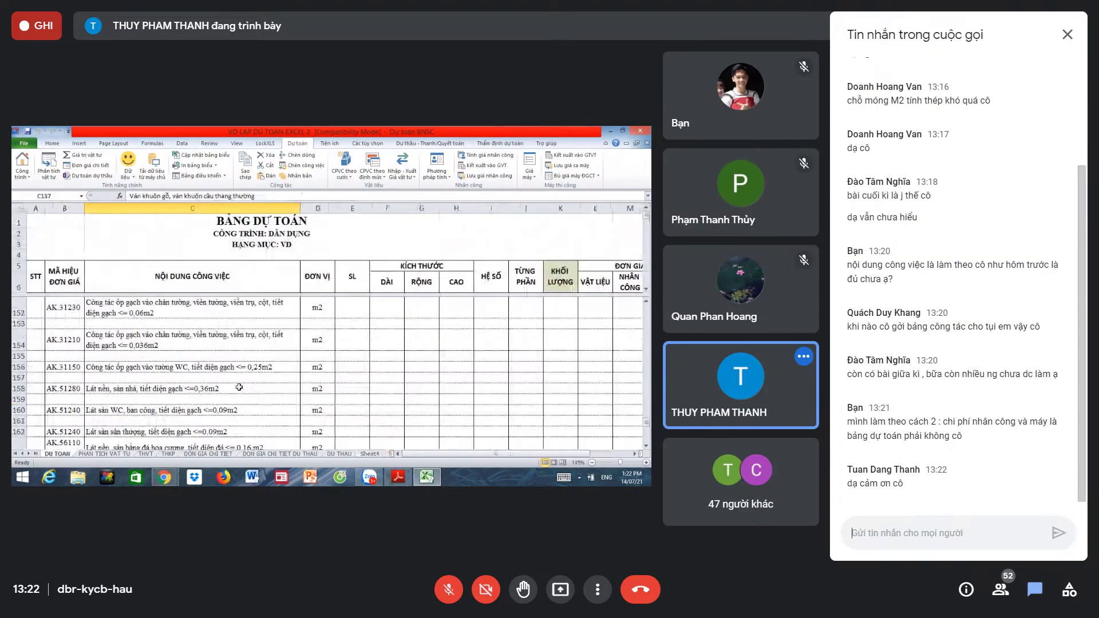
left_click(1036, 591)
left_click(1037, 589)
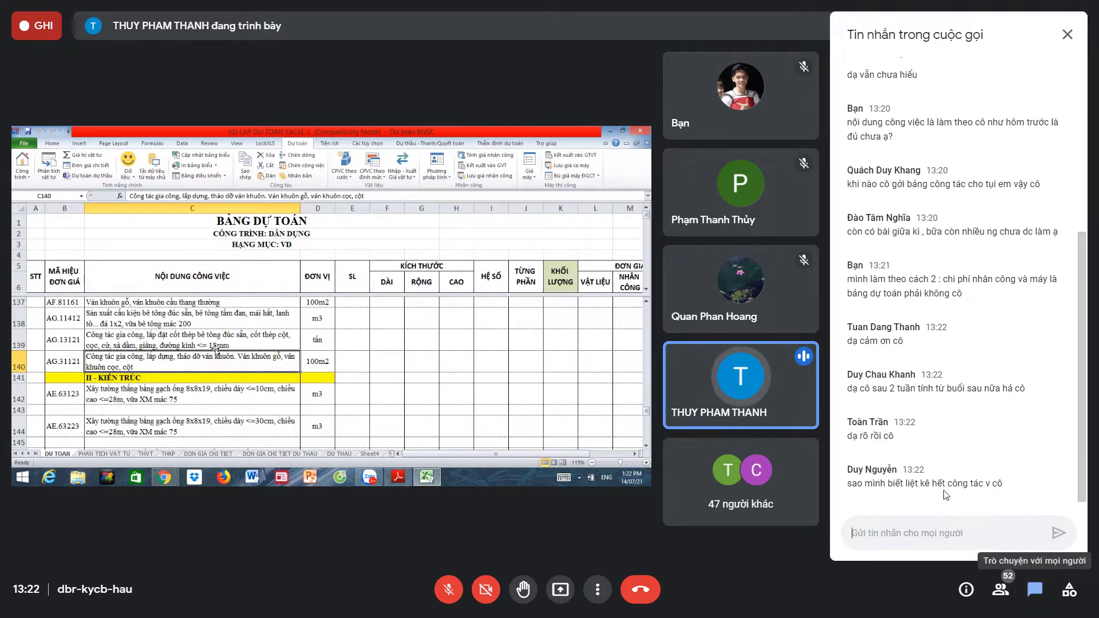
left_click_drag(961, 485, 996, 487)
left_click(1000, 496)
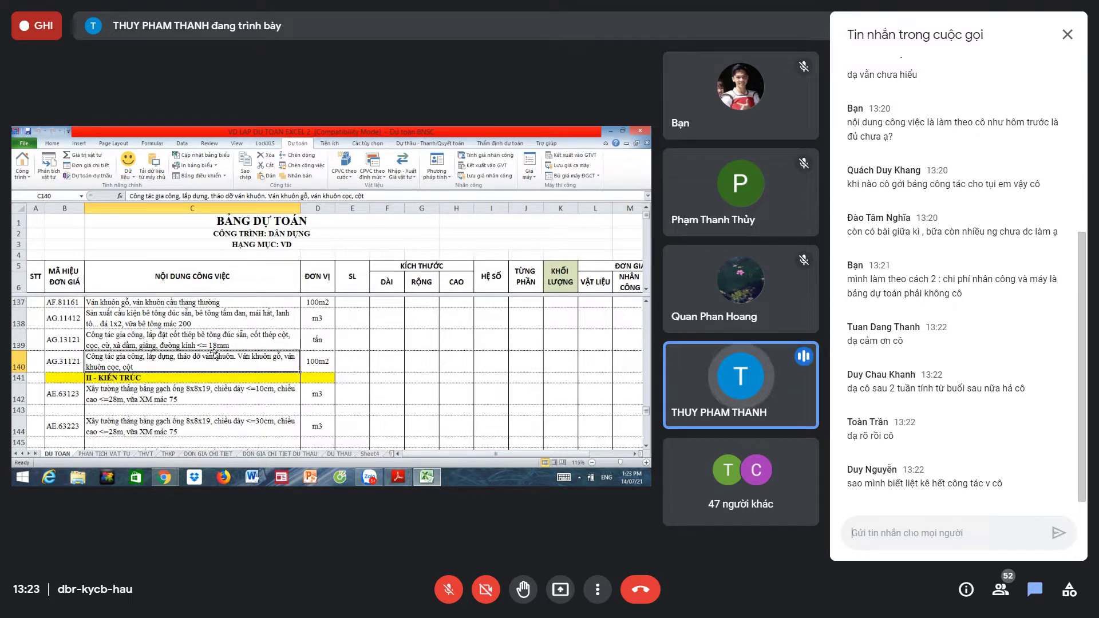
Step: Close the chat panel, dismiss the clock popup, and toggle the participants list
left_click(1067, 35)
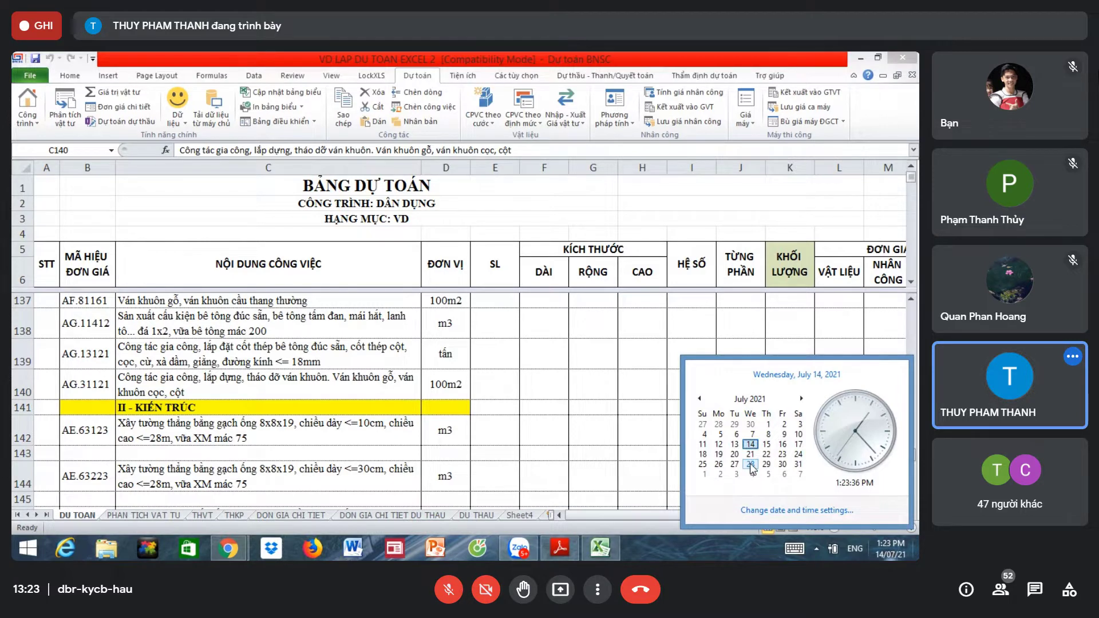
scroll(751, 458, "down", 1)
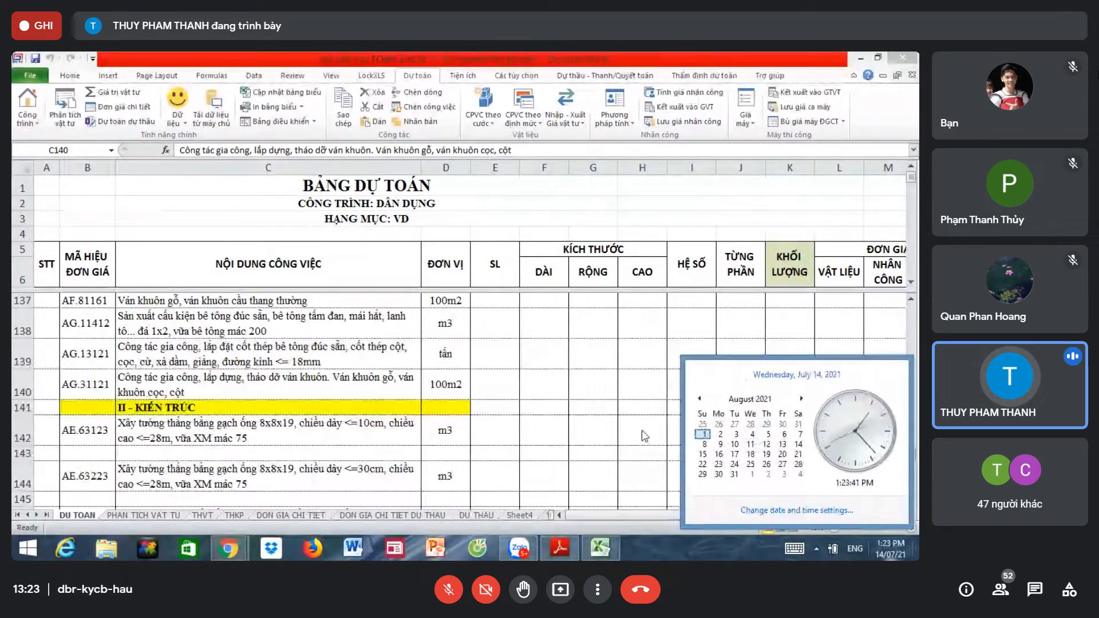
left_click(659, 433)
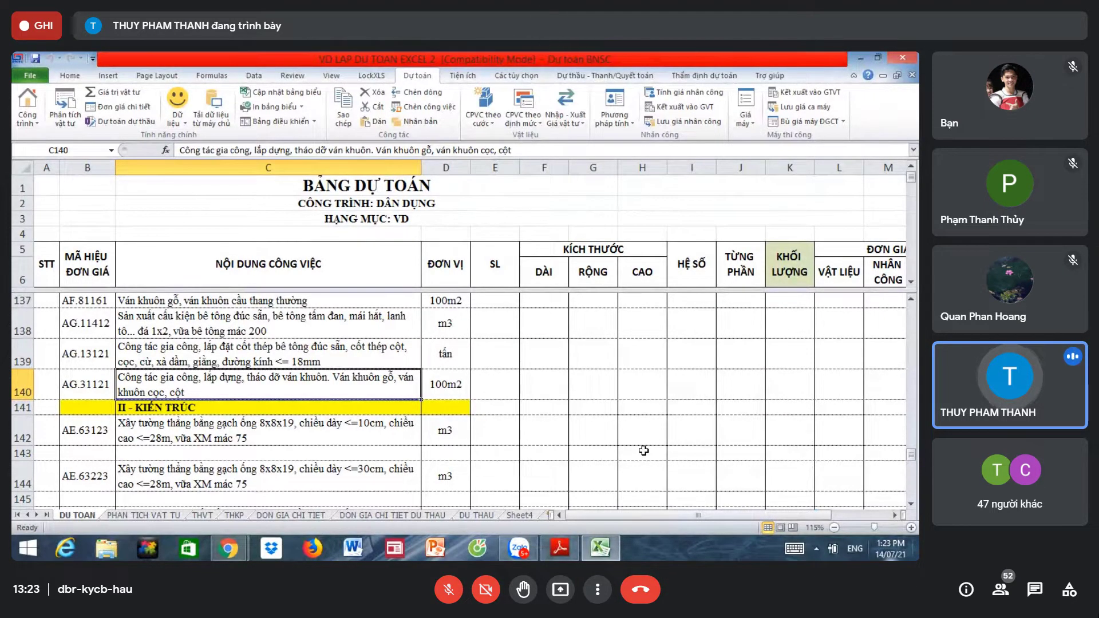
left_click(998, 589)
left_click(999, 588)
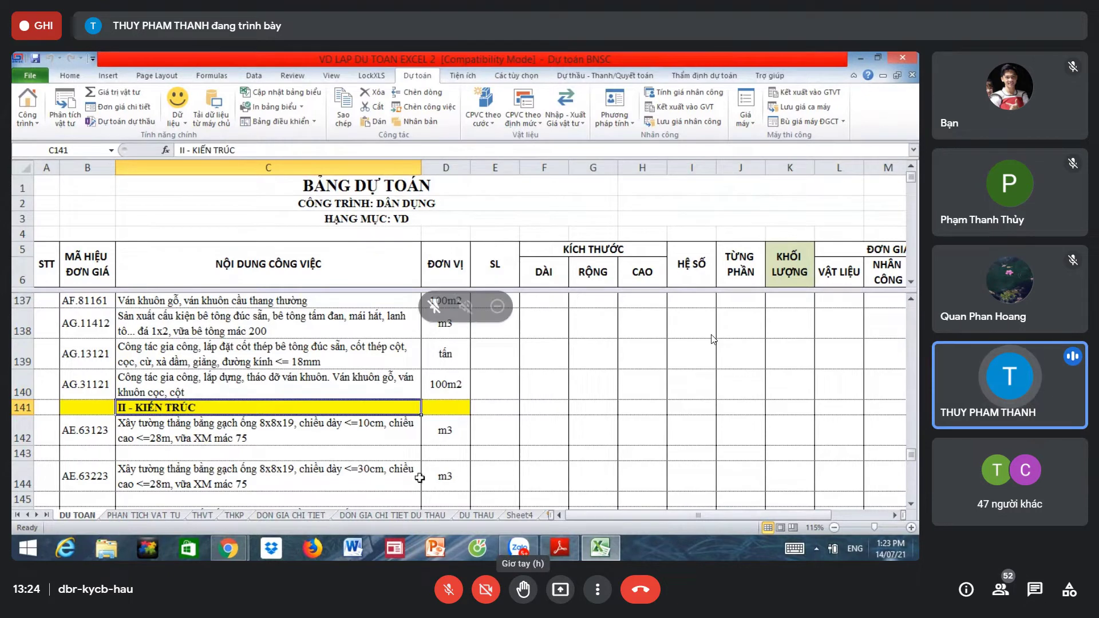
left_click(517, 517)
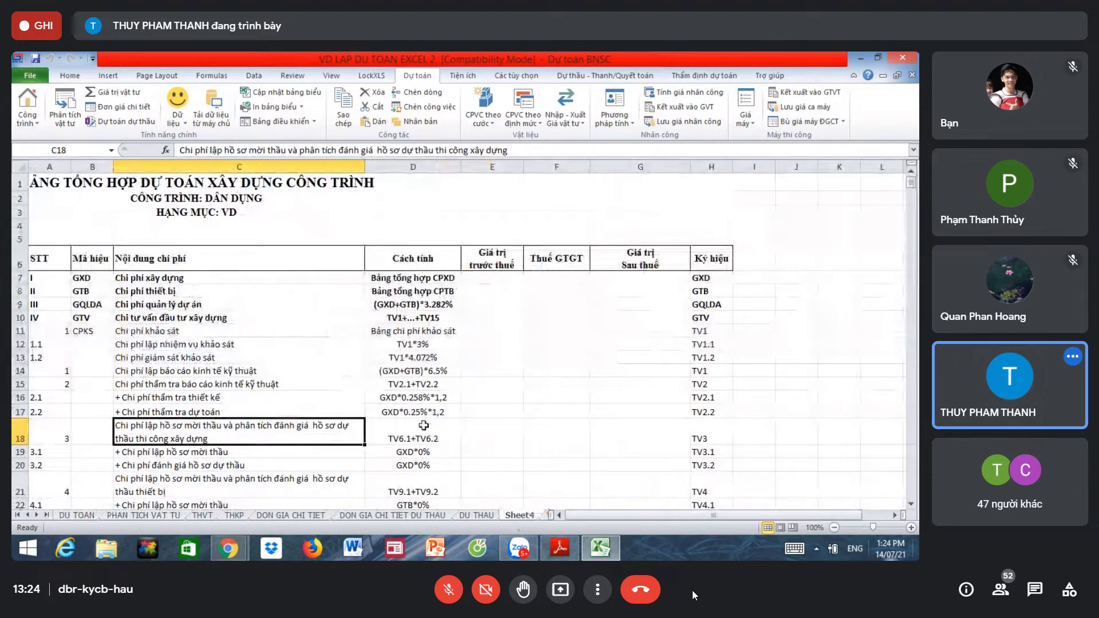
left_click(513, 435)
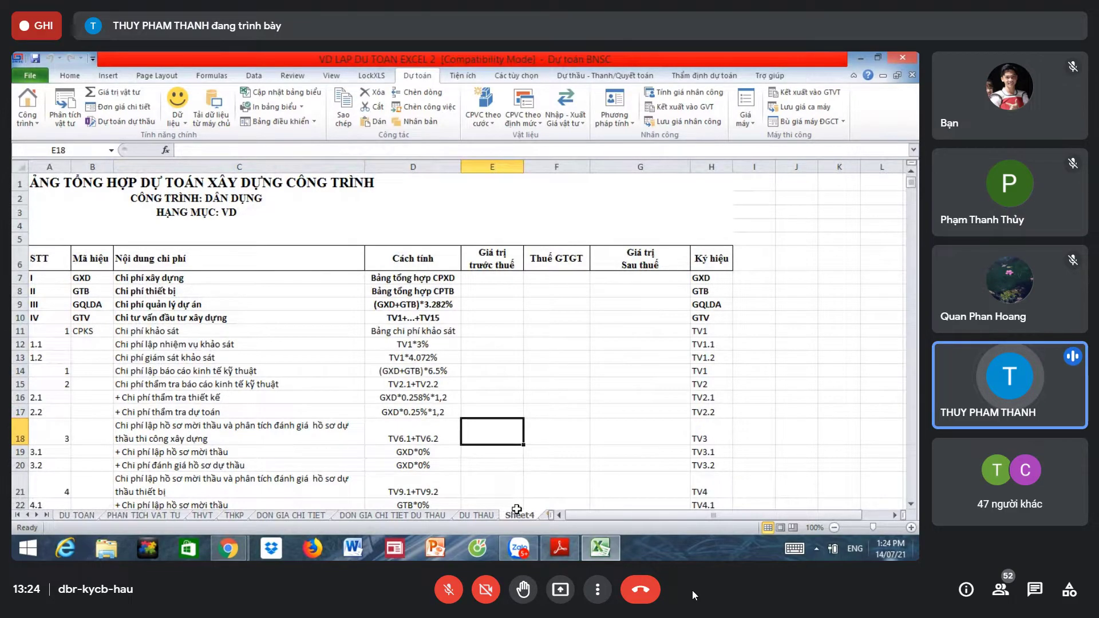
Step: Show and then close the participants list, returning to the full BẢNG DỰ TOÁN sheet
left_click(1006, 588)
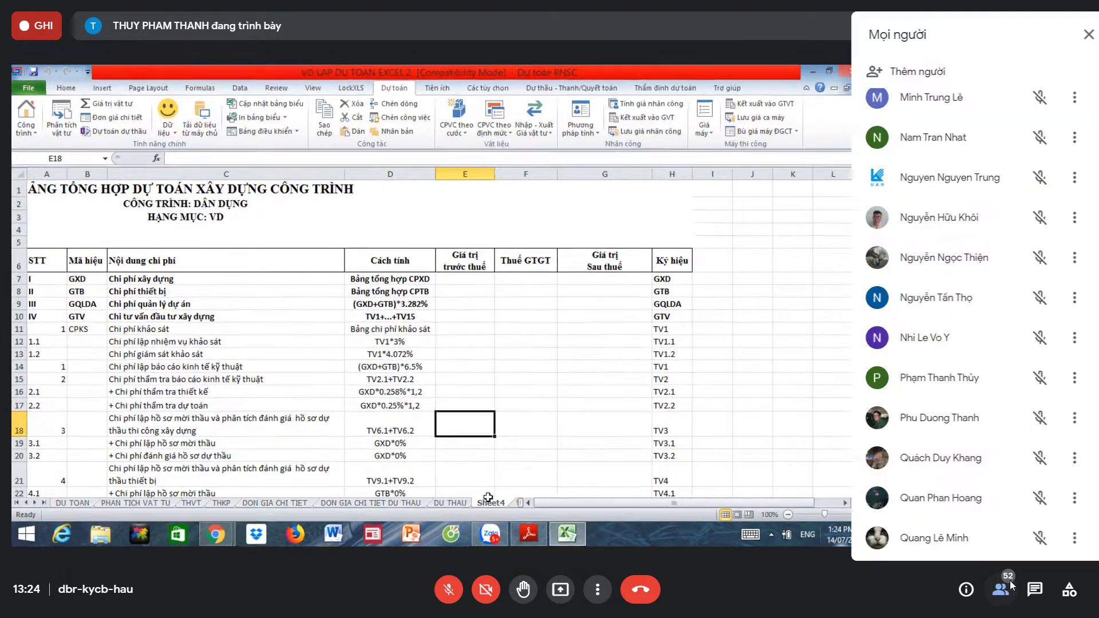
left_click(1009, 588)
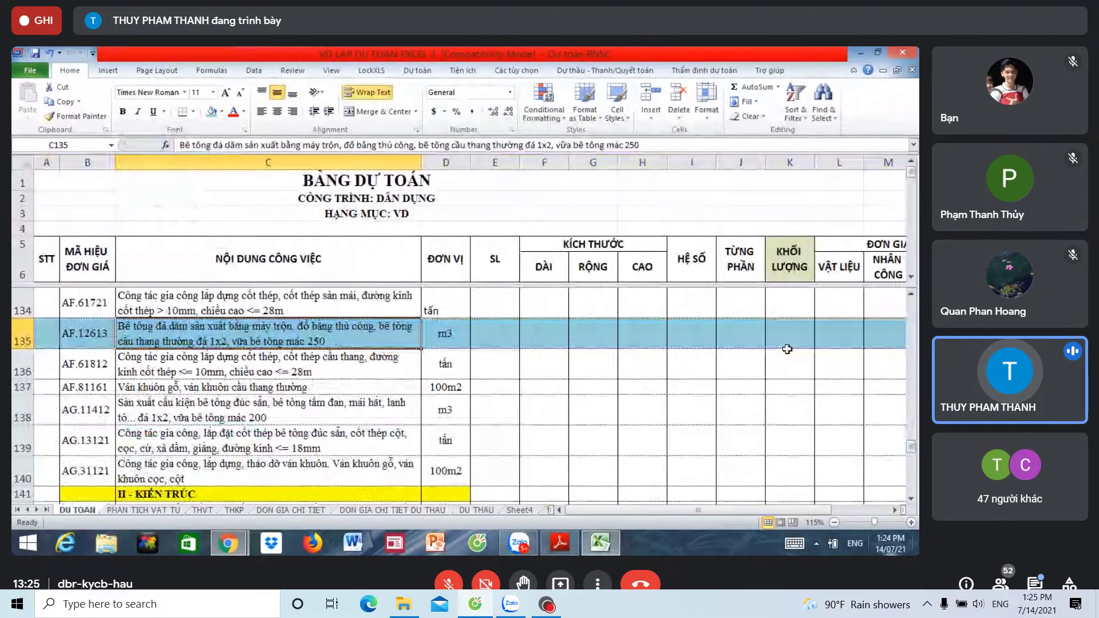
key("Escape")
left_click(546, 604)
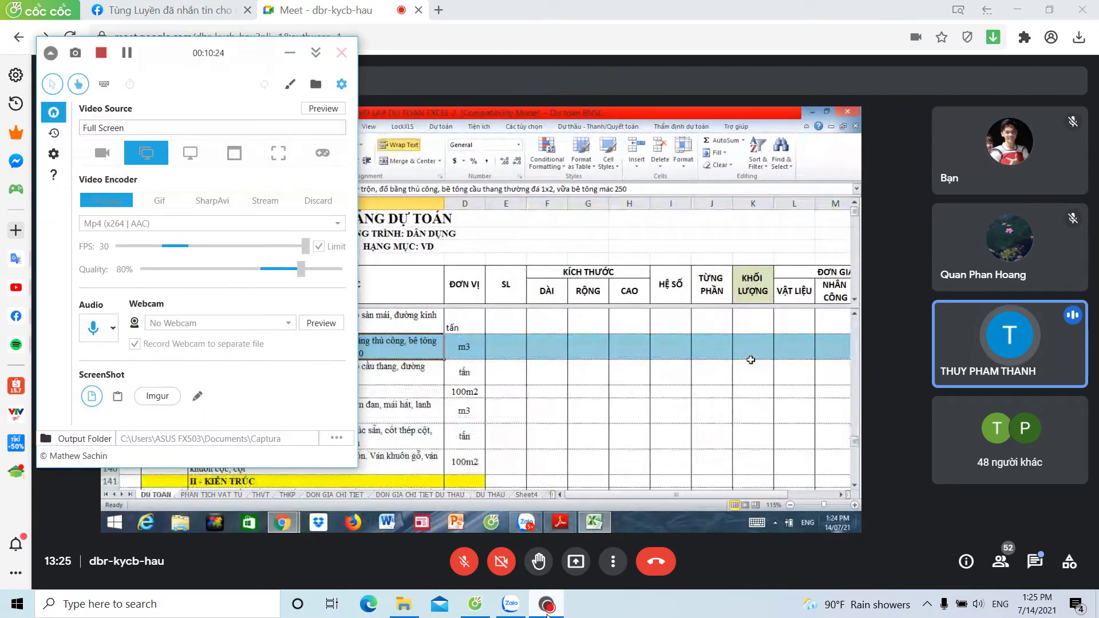
left_click(547, 609)
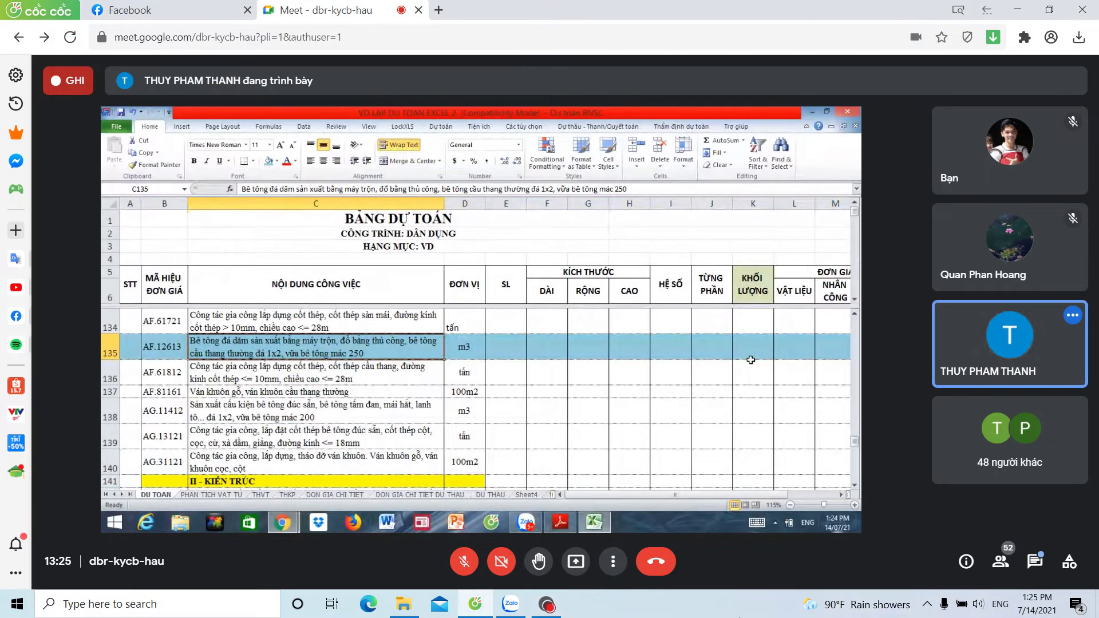
key("F11")
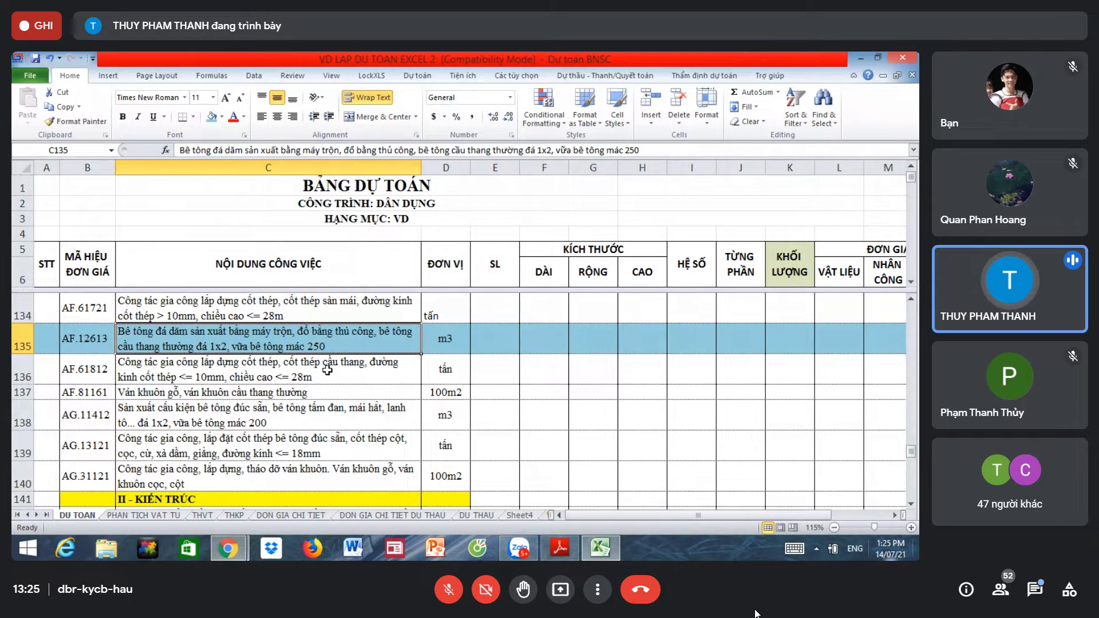
Step: Insert blank rows at rows 136 and 138 of the estimate sheet
left_click(28, 373)
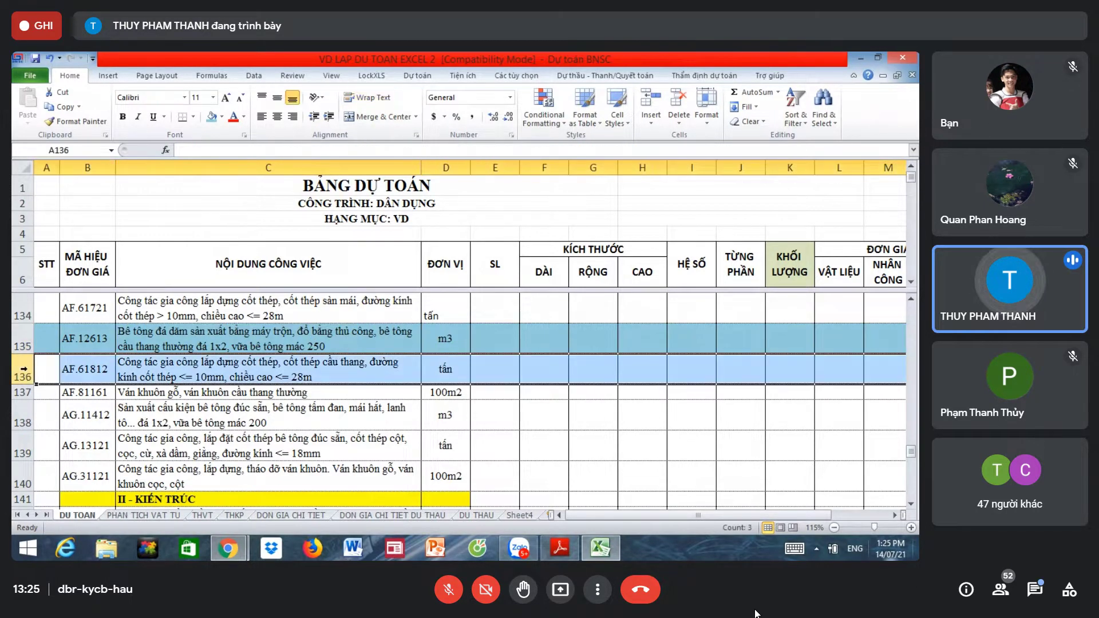
right_click(28, 373)
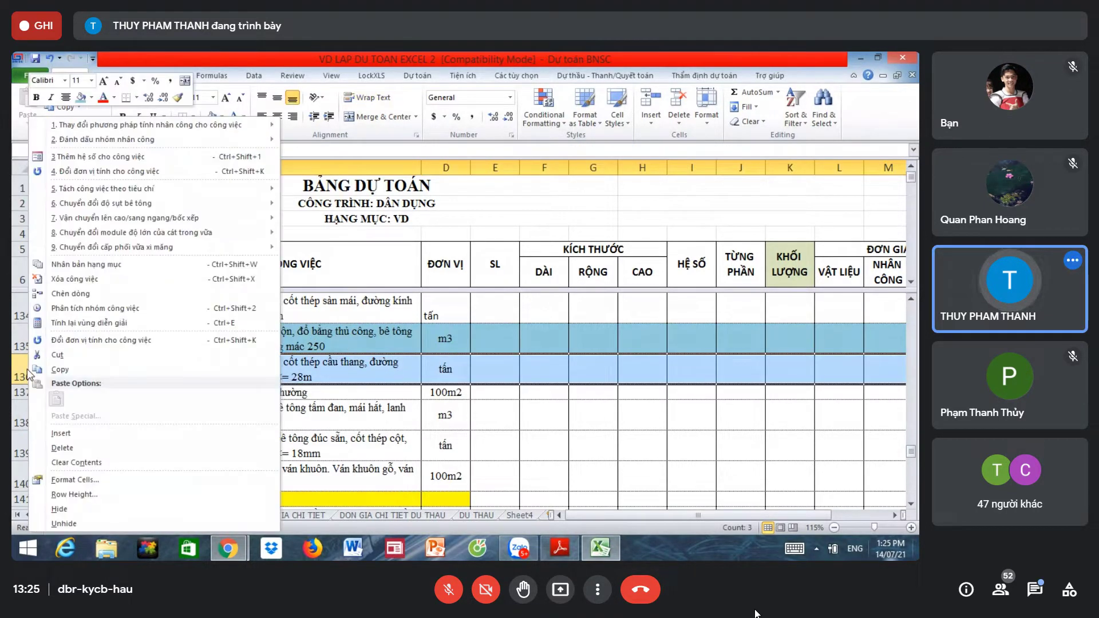
left_click(80, 436)
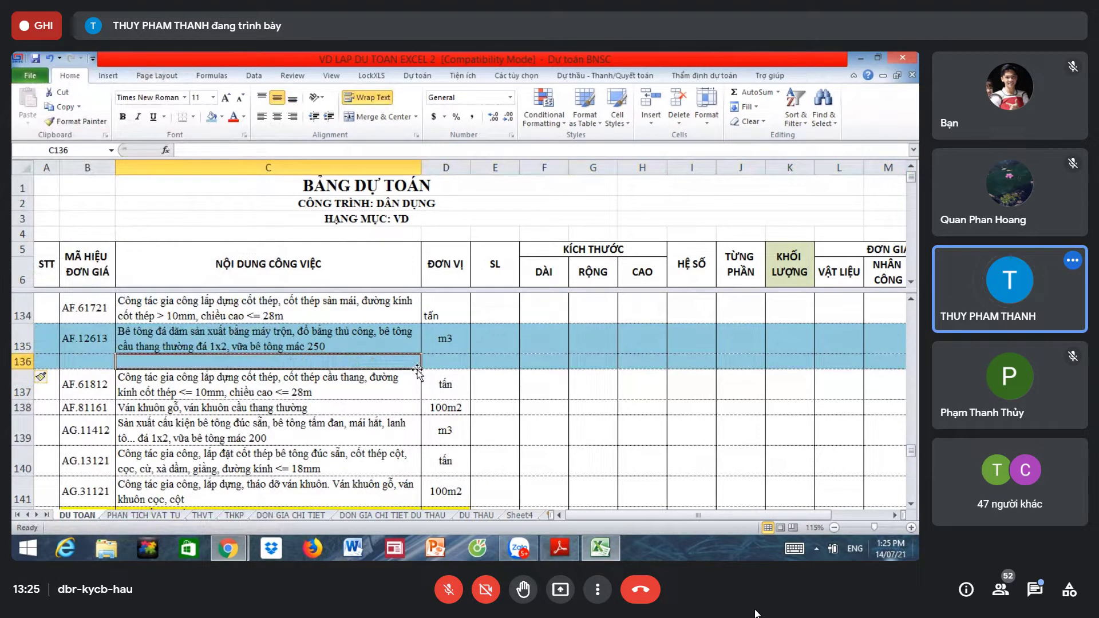
left_click(19, 406)
right_click(19, 407)
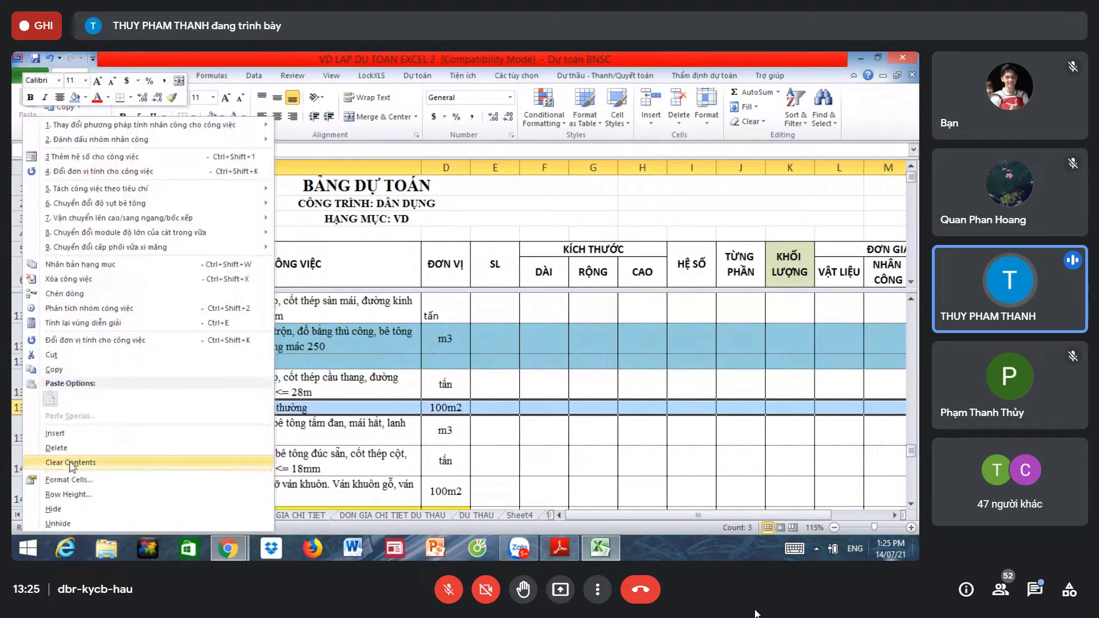
left_click(77, 431)
left_click(229, 407)
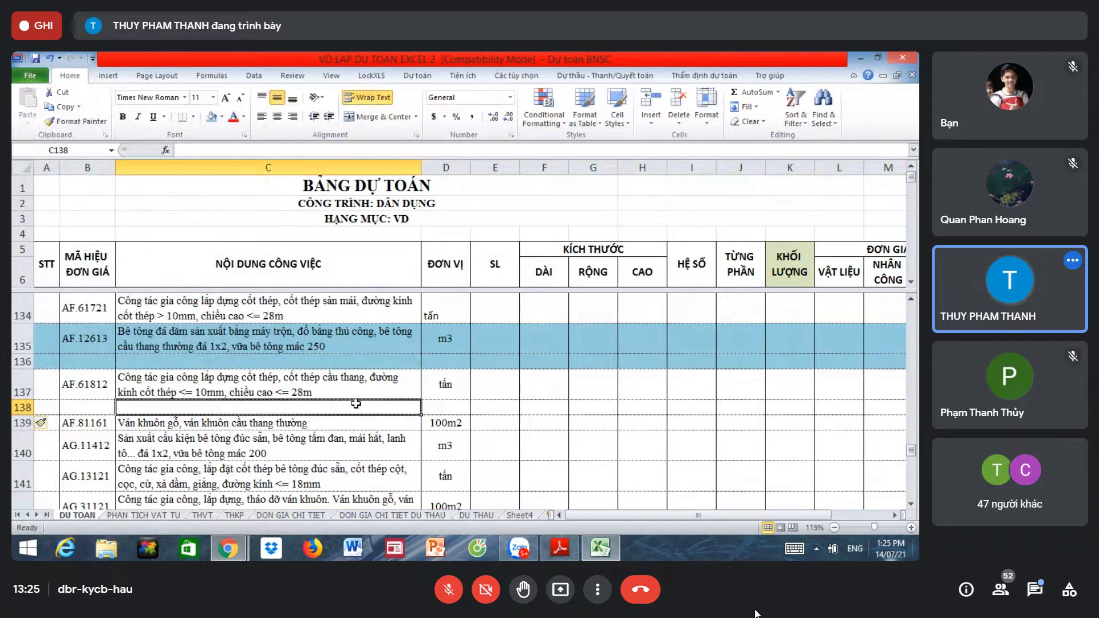
Step: Switch to BAN VE LAP DU TOAN.pdf and flip from page 12 to page 45, section C-C
left_click(558, 549)
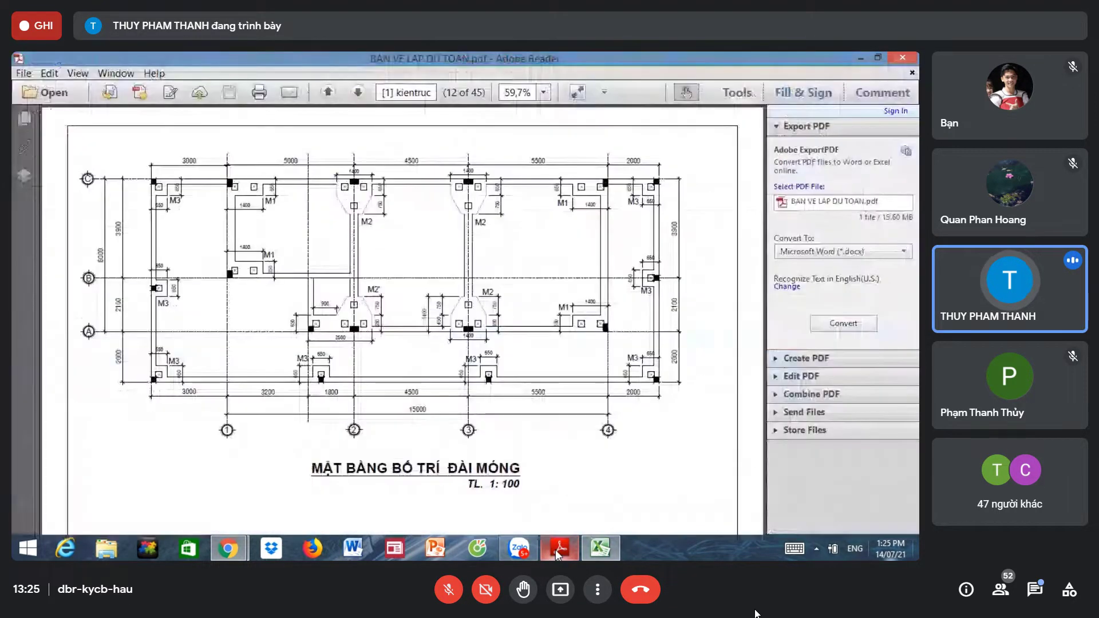
scroll(500, 326, "down", 2)
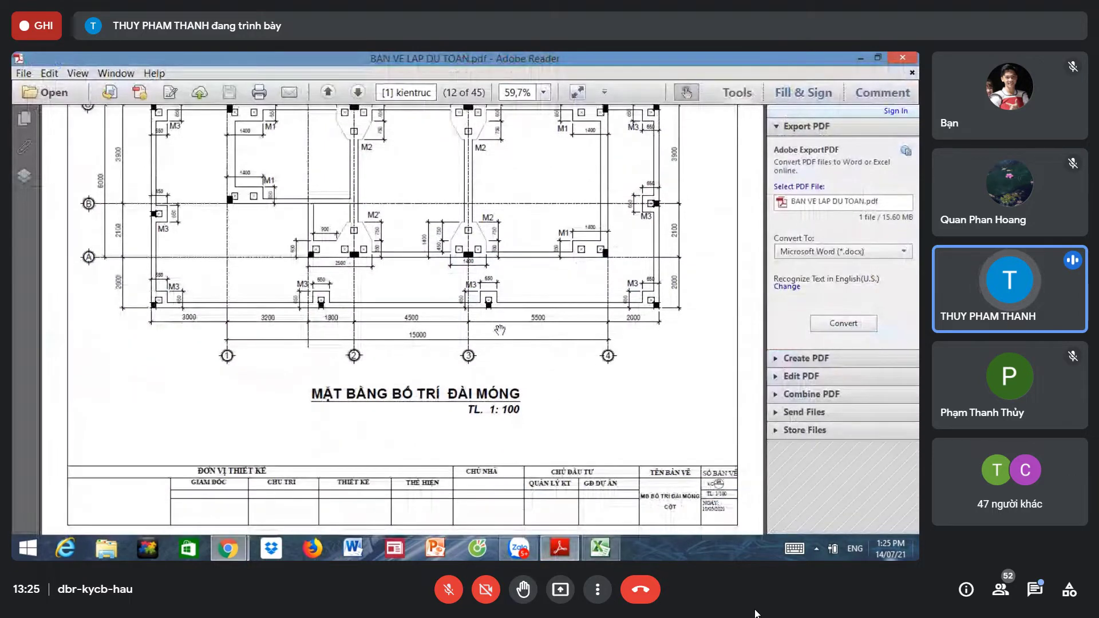
scroll(501, 326, "down", 2)
scroll(500, 328, "down", 2)
scroll(499, 330, "down", 2)
scroll(499, 331, "down", 2)
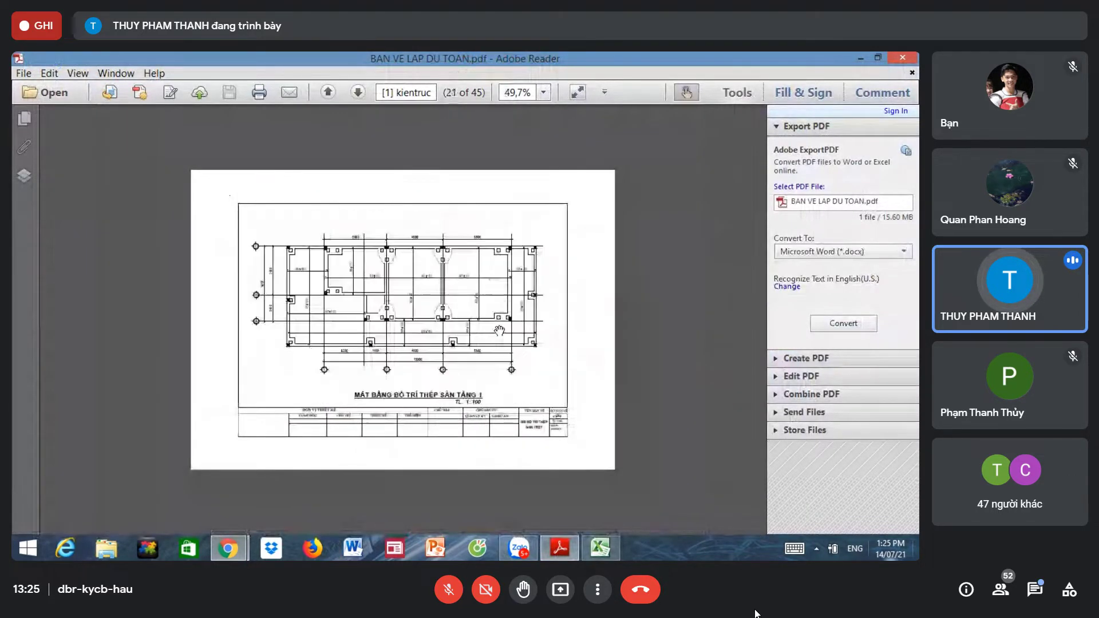
scroll(499, 331, "down", 2)
scroll(499, 331, "down", 2)
scroll(499, 331, "down", 2)
scroll(499, 331, "down", 2)
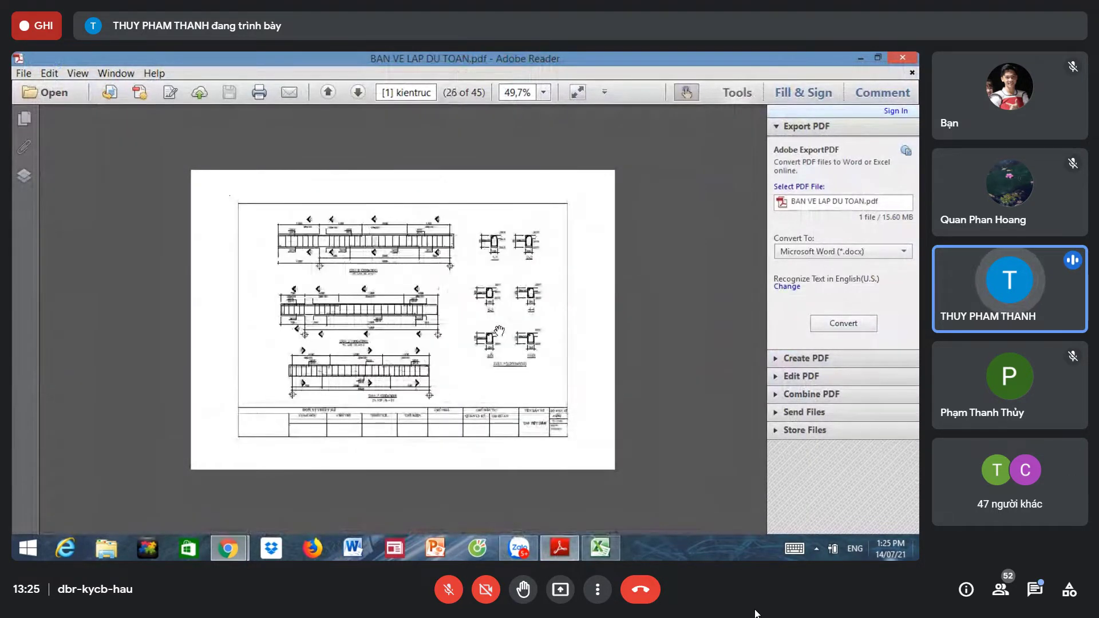
scroll(499, 331, "down", 2)
scroll(499, 331, "down", 2)
scroll(499, 330, "down", 2)
scroll(499, 331, "down", 4)
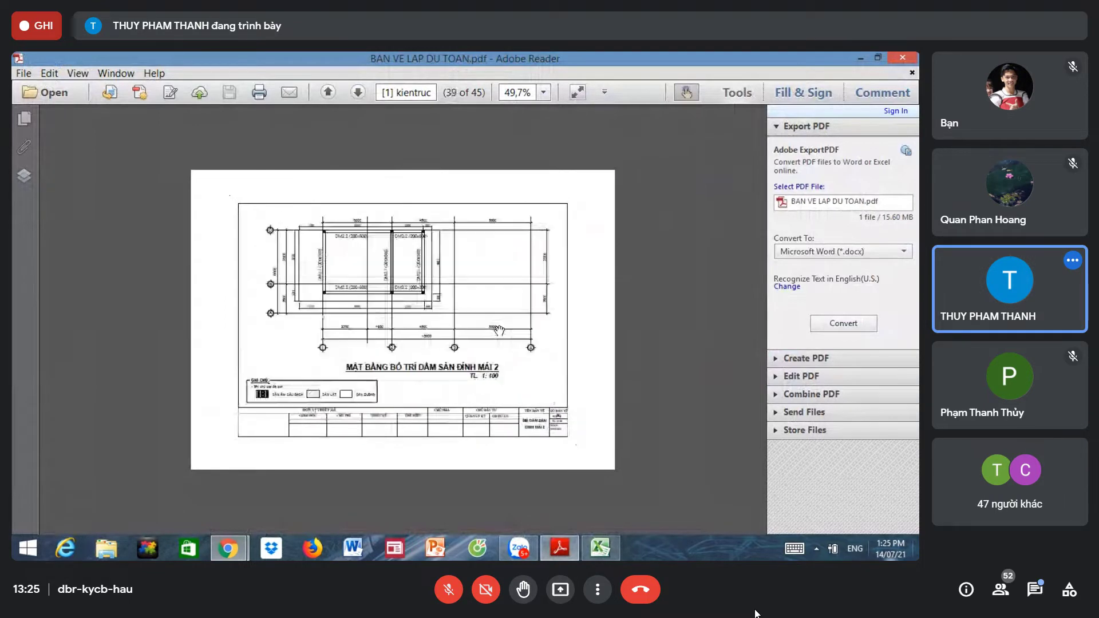
scroll(499, 331, "down", 4)
scroll(499, 330, "down", 4)
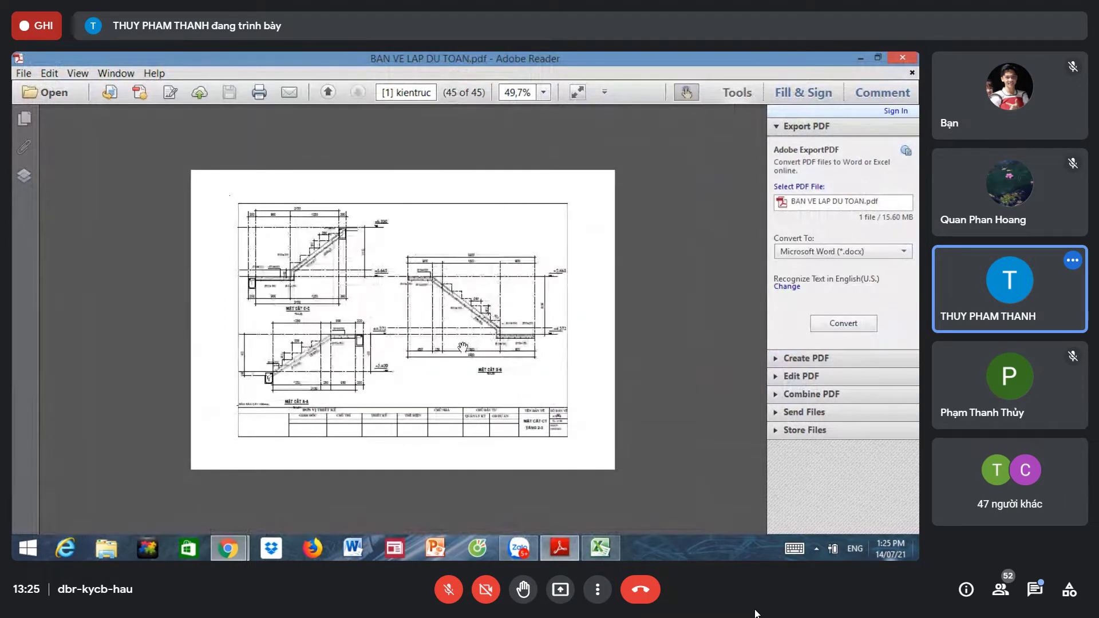
scroll(463, 346, "up", 2)
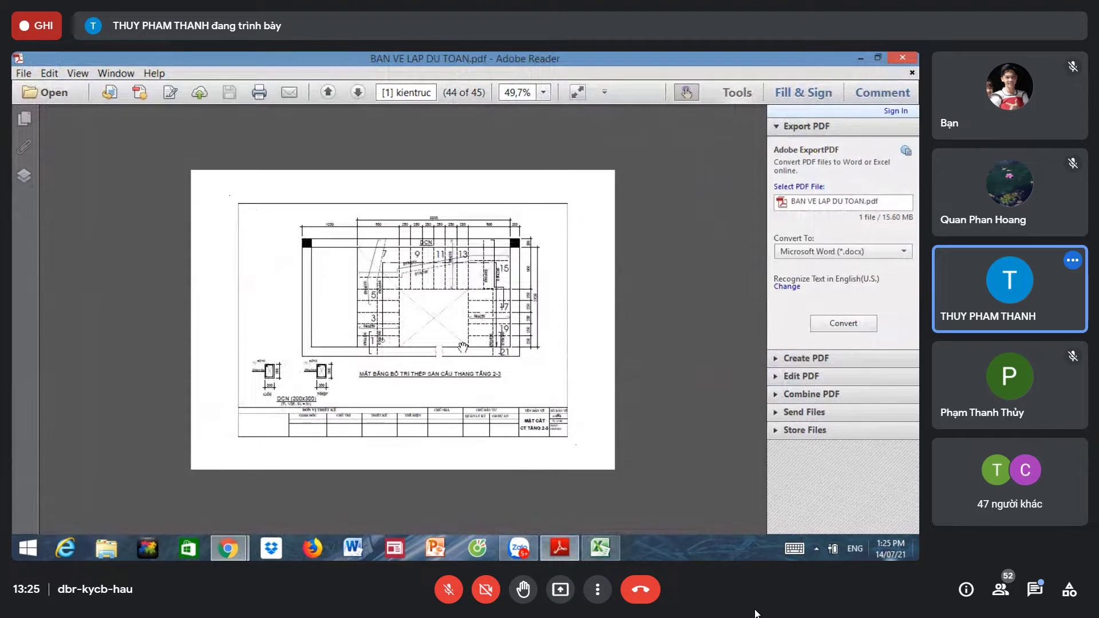
scroll(462, 347, "down", 2)
Step: Pan across stair section C-C to inspect the upper flight near +5.668
scroll(332, 277, "up", 6)
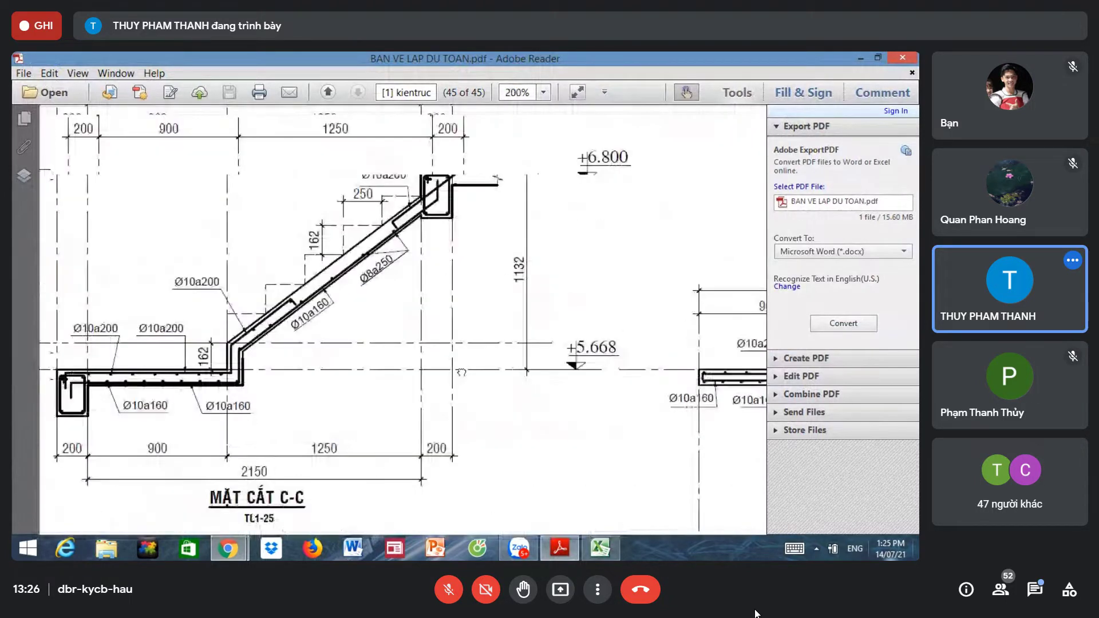
mouse_move(332, 277)
left_mouse_down()
mouse_move(466, 339)
mouse_move(321, 300)
left_mouse_up()
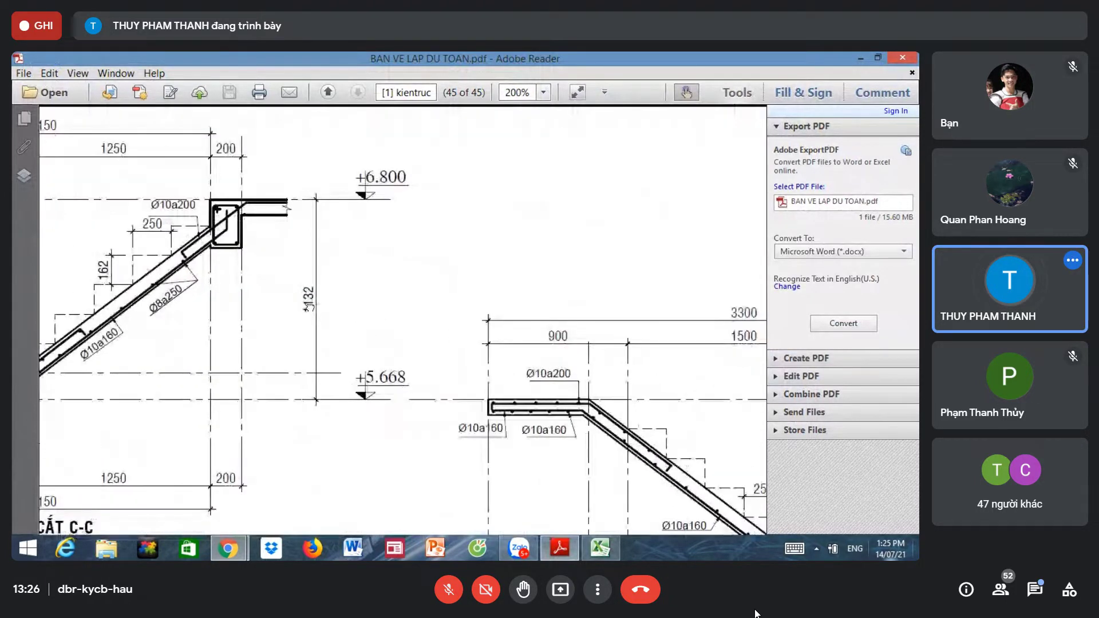
left_click_drag(695, 486, 544, 384)
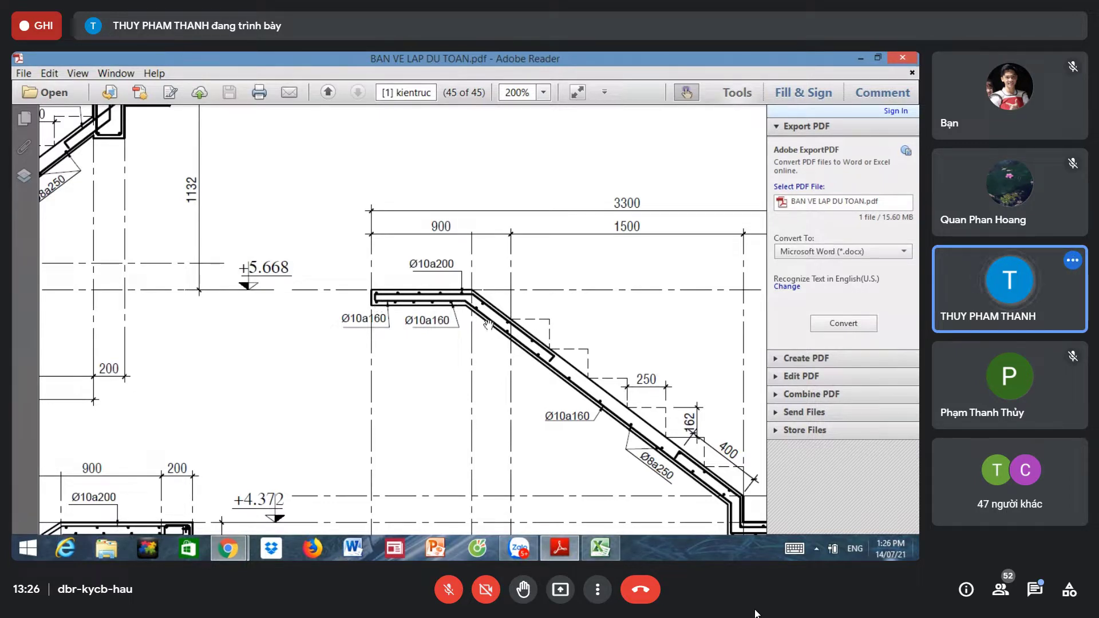
left_click_drag(230, 342, 544, 490)
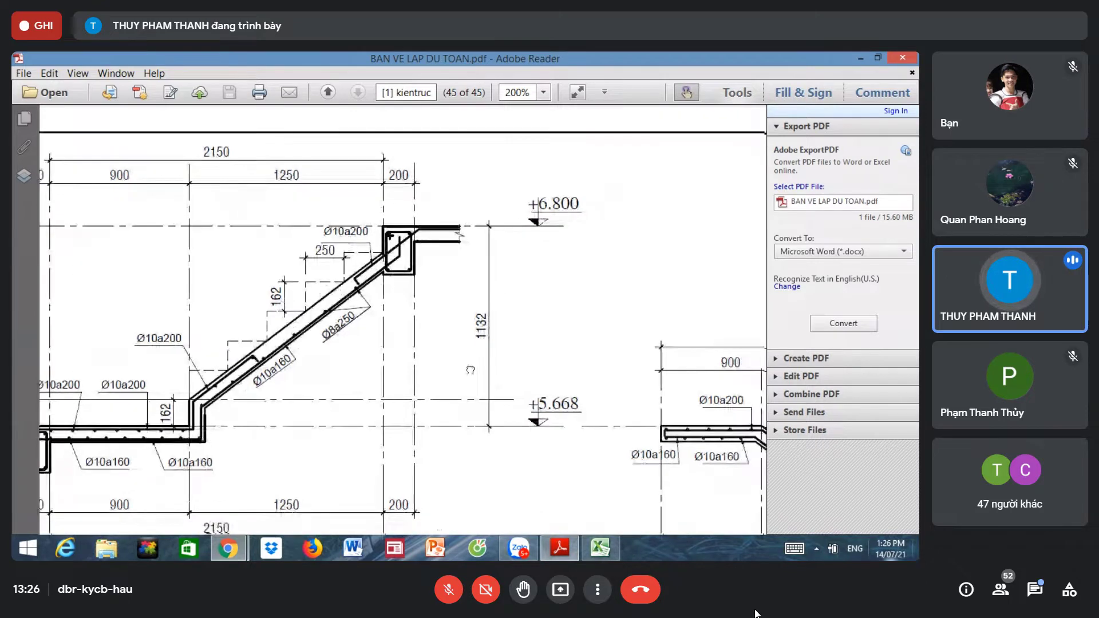
scroll(498, 375, "down", 2, "ctrl")
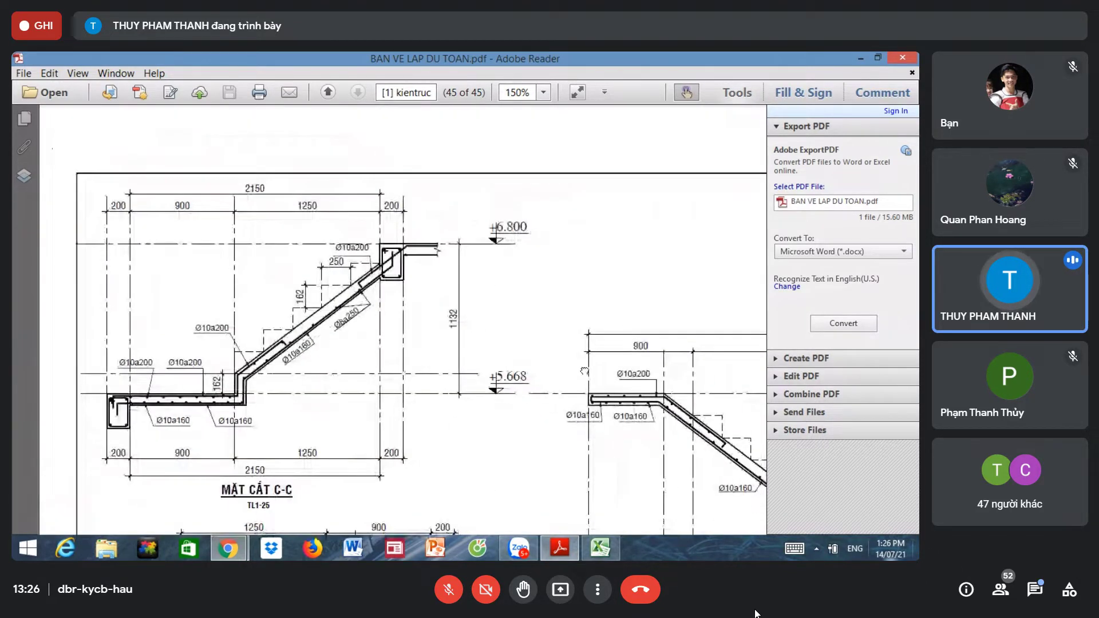
left_click_drag(611, 394, 534, 393)
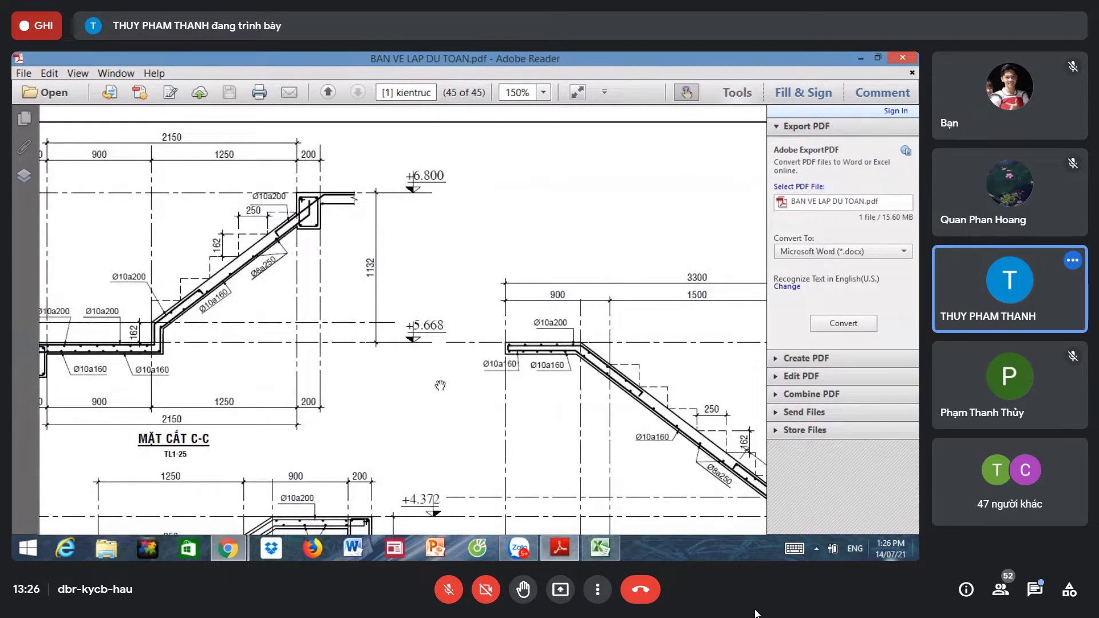
scroll(440, 385, "down", 3)
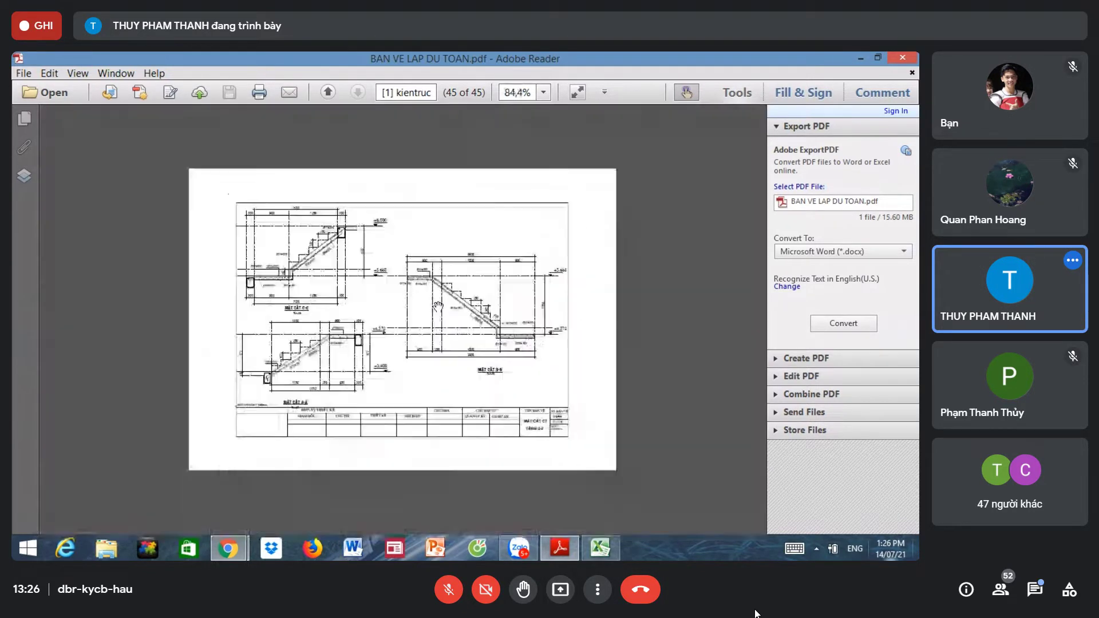
Step: Return the shared screen to the BẢNG DỰ TOÁN sheet at the AF.12613 stair concrete row
scroll(438, 307, "up", 5)
scroll(429, 300, "up", 5)
scroll(416, 293, "up", 5)
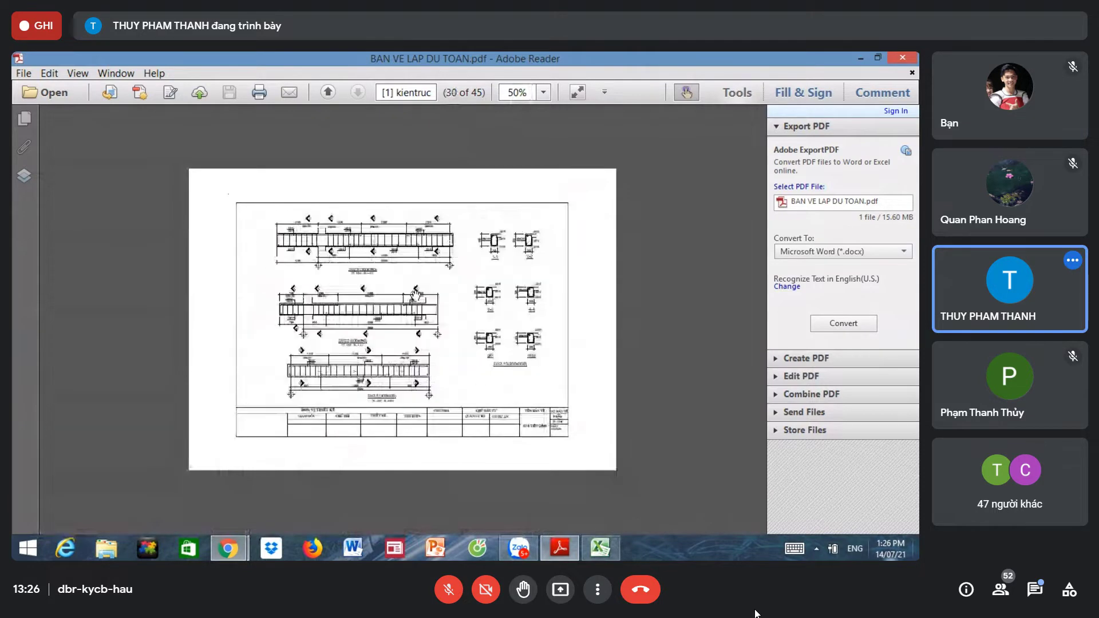
scroll(416, 293, "up", 4)
scroll(410, 298, "up", 3)
scroll(403, 301, "up", 4)
scroll(397, 305, "up", 3)
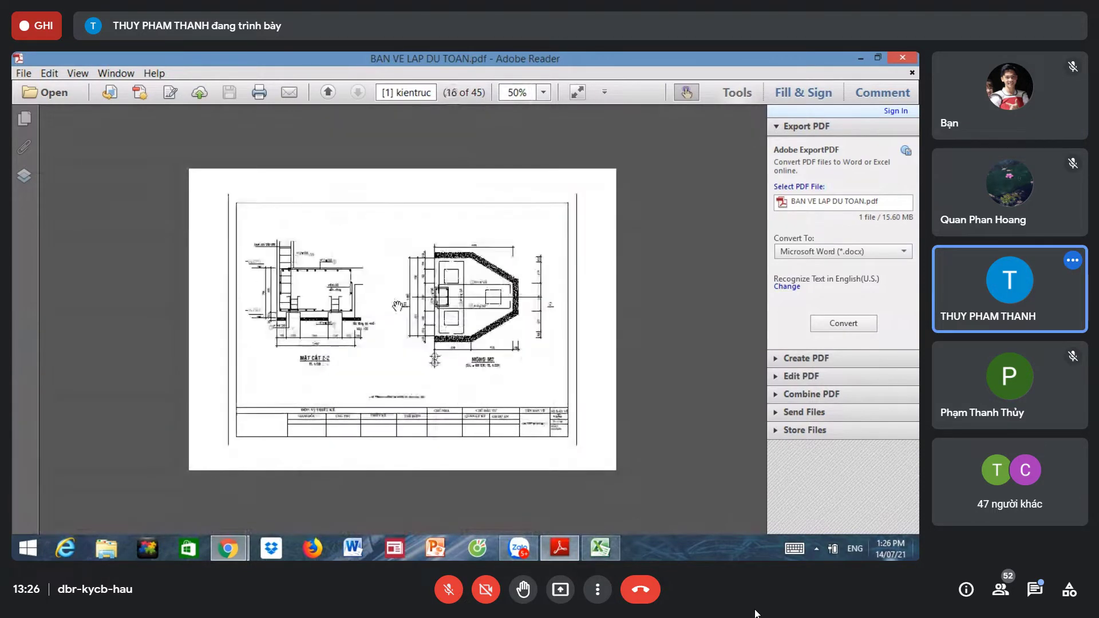
scroll(397, 305, "up", 4)
scroll(393, 304, "up", 4)
scroll(412, 326, "up", 3)
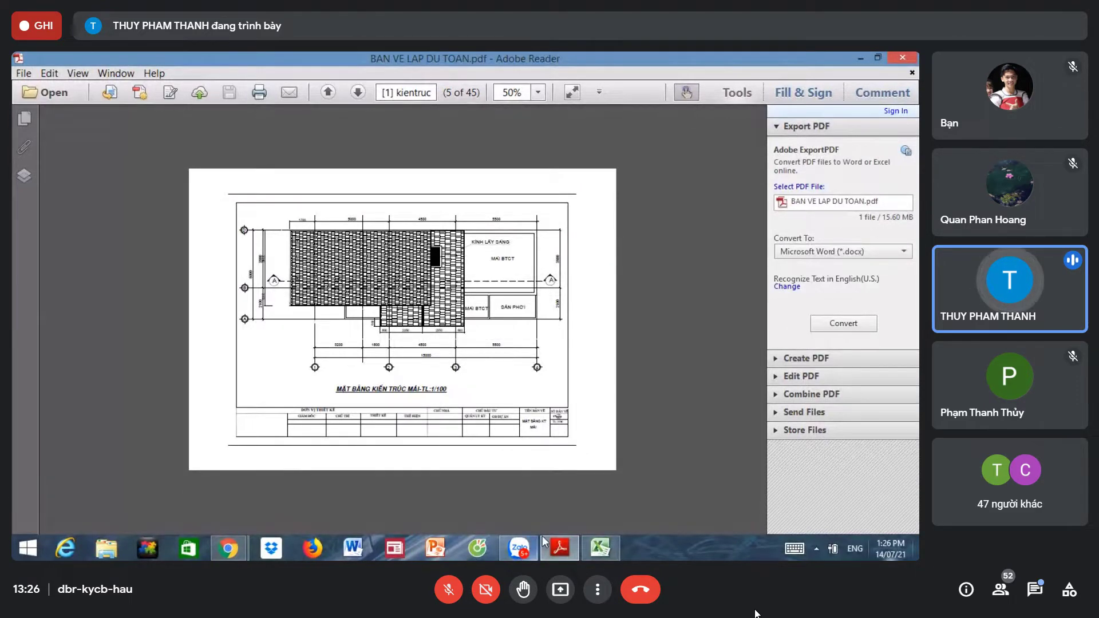
left_click(600, 549)
Step: Insert a blank row above the AG.11412 row, below the Ván khuôn gỗ item
left_click(240, 348)
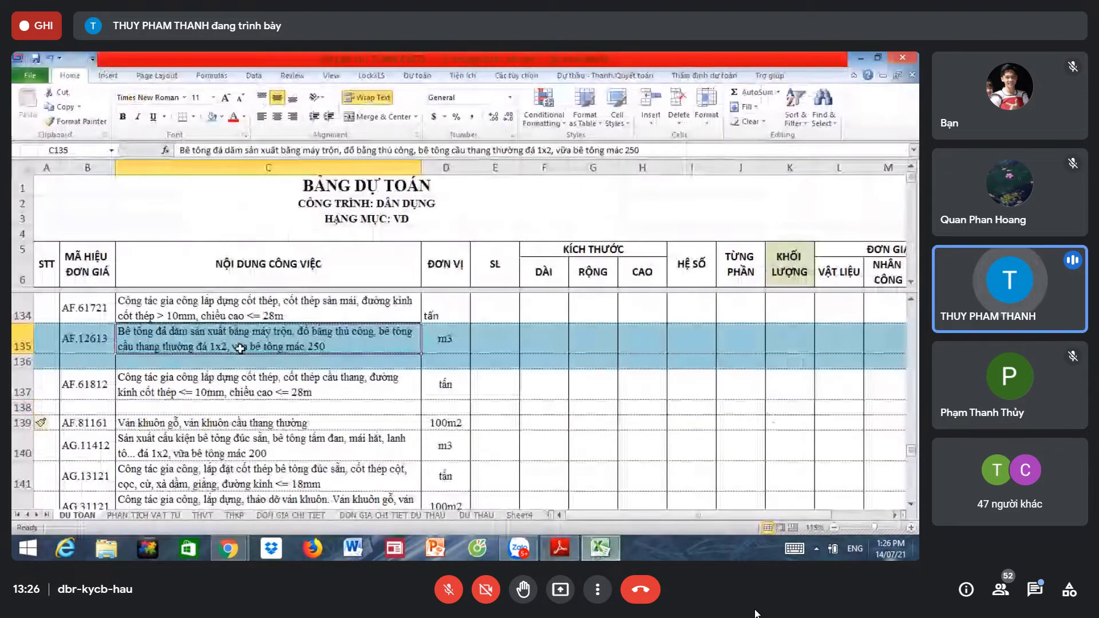
left_click(258, 384)
left_click(286, 423)
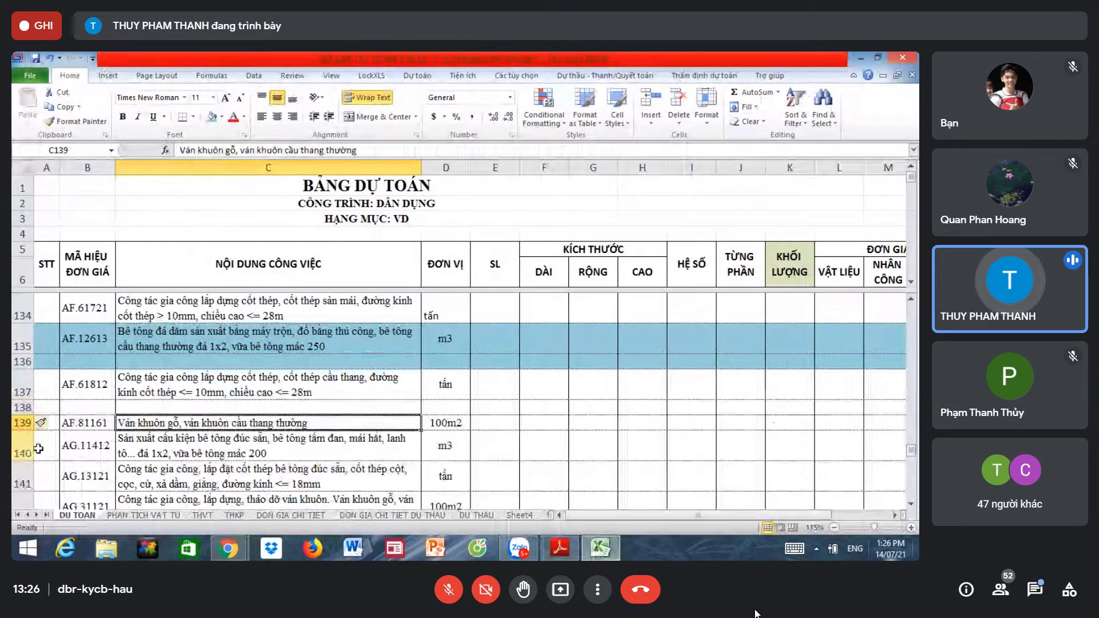
left_click(23, 445)
right_click(20, 439)
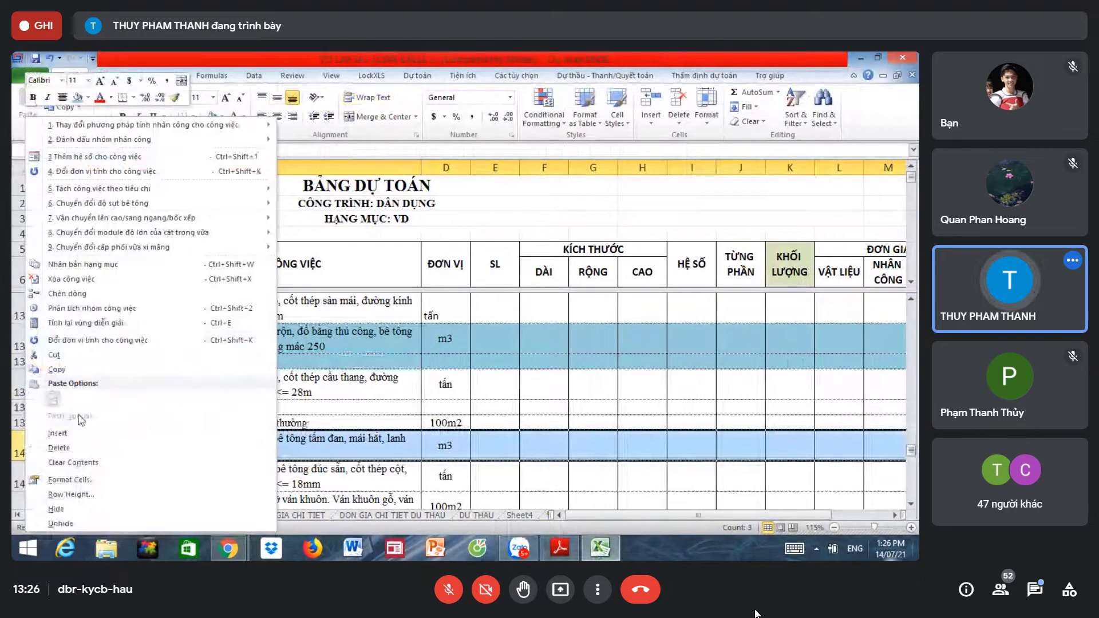
left_click(58, 434)
Step: Check the Ván khuôn gỗ 100m2 unit and the shifted AG.11412 and AG.13121 rows
left_click(452, 424)
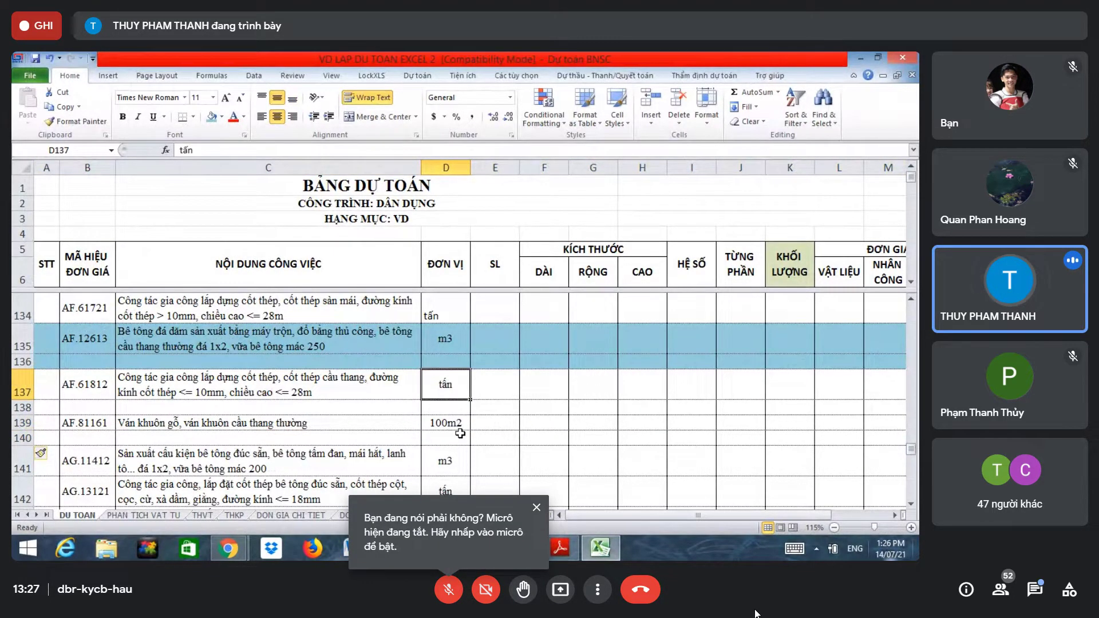
scroll(457, 429, "down", 1)
left_click(274, 385)
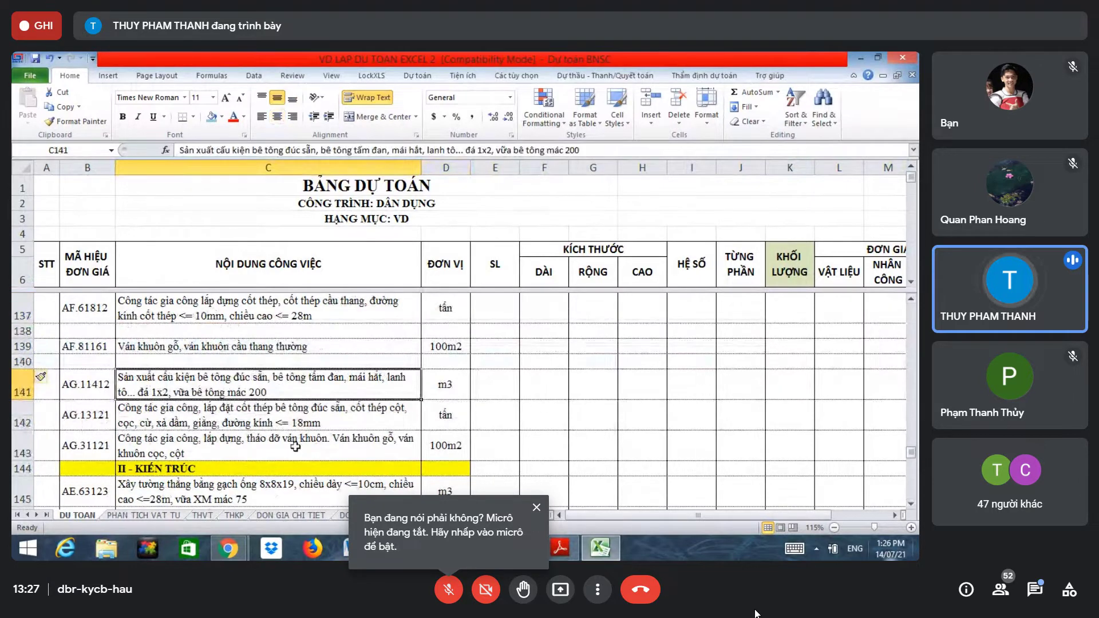
left_click(17, 422)
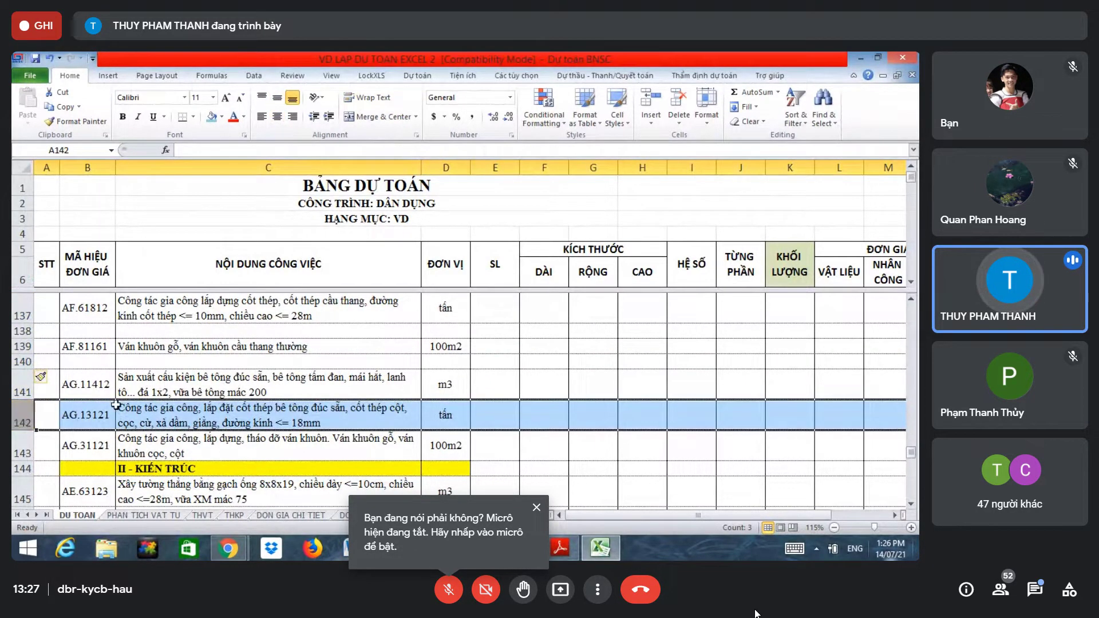
left_click_drag(92, 384, 292, 445)
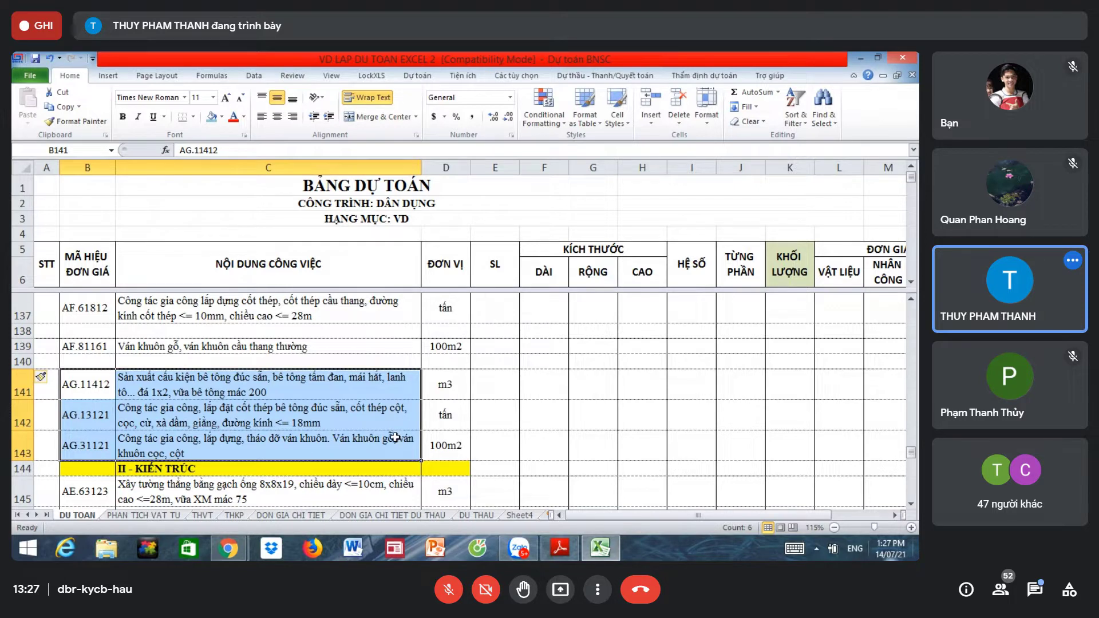
key("Right")
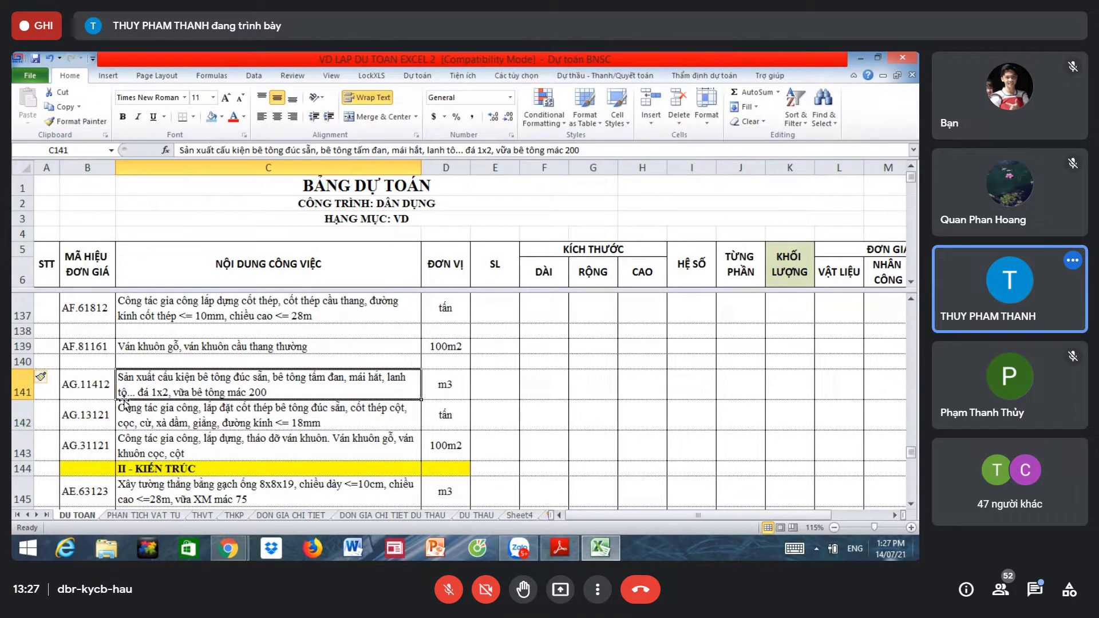
left_click(100, 385)
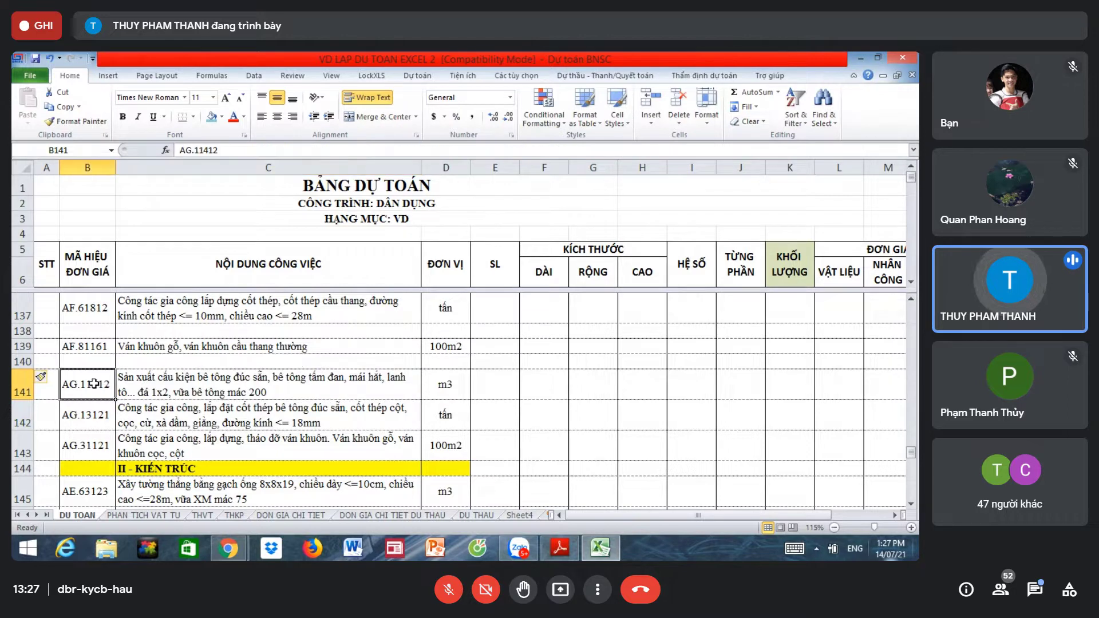
left_click_drag(93, 384, 422, 439)
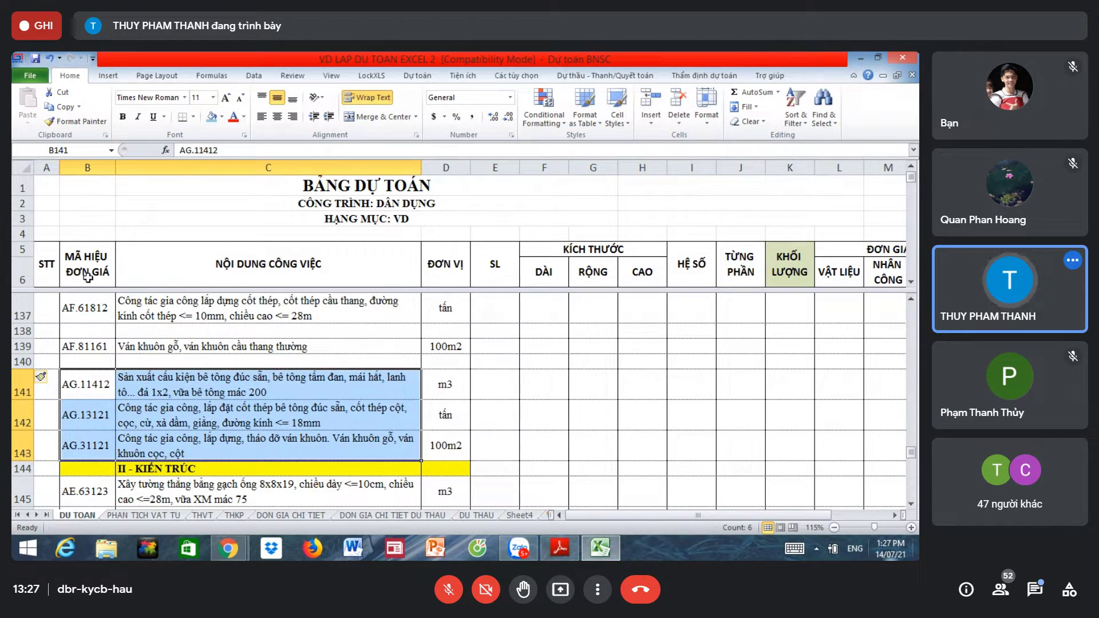
left_click(80, 346)
left_click(90, 384)
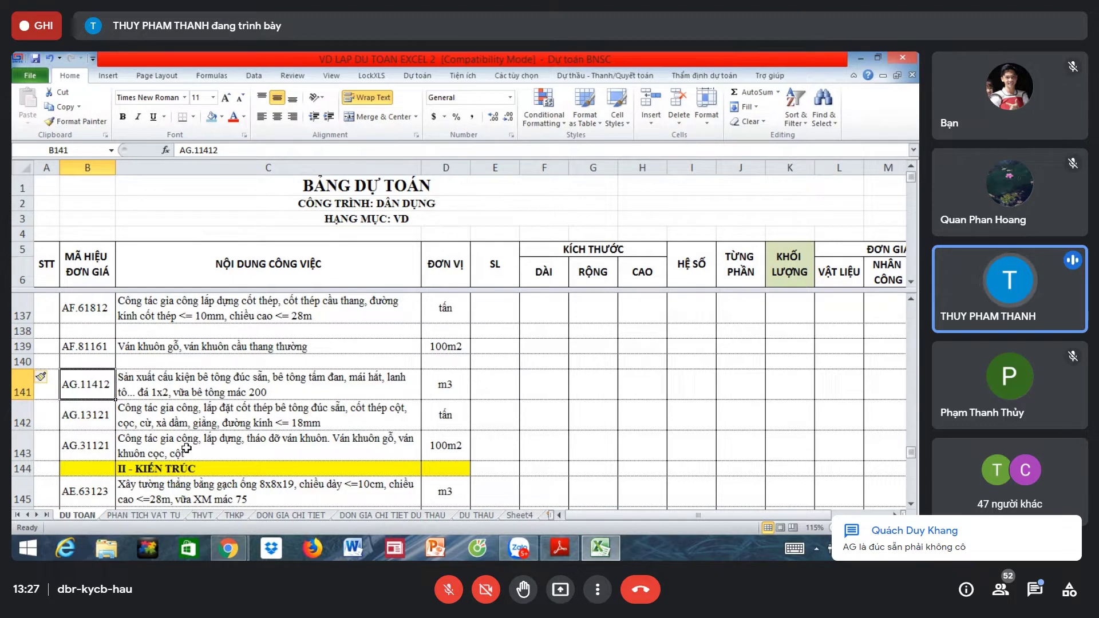
left_click(152, 382)
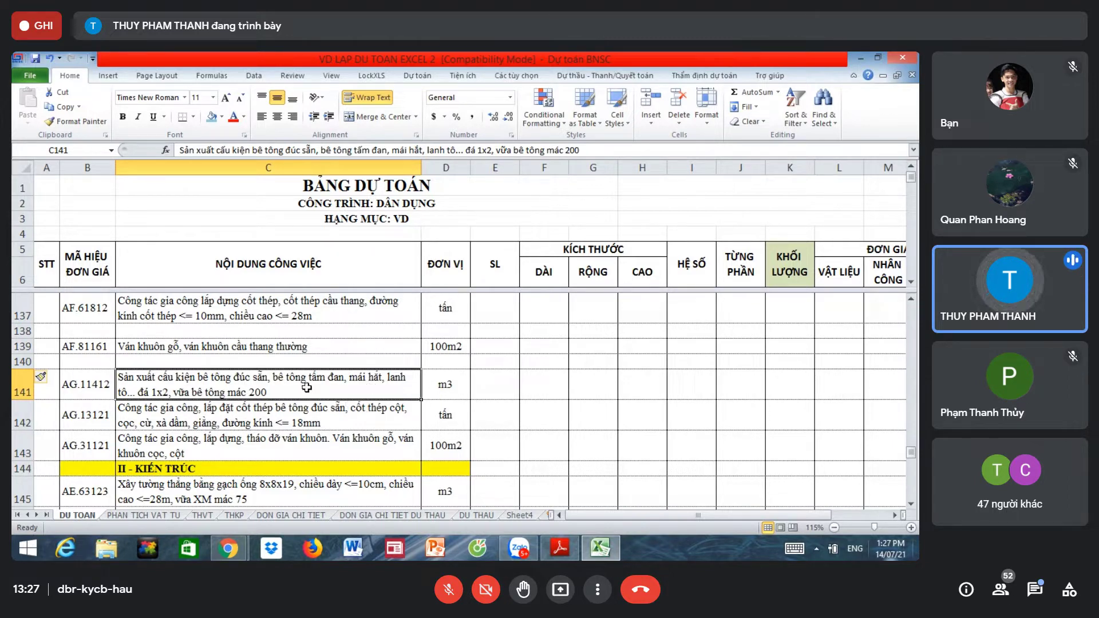
left_click(306, 409)
left_click(286, 437)
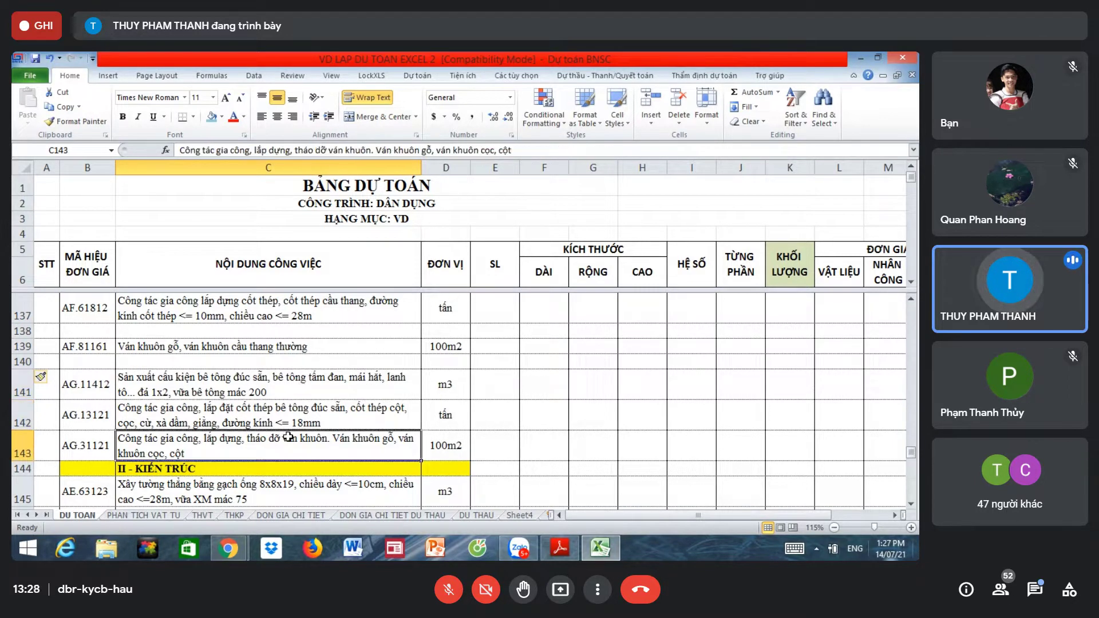
left_click(281, 407)
left_click(289, 382)
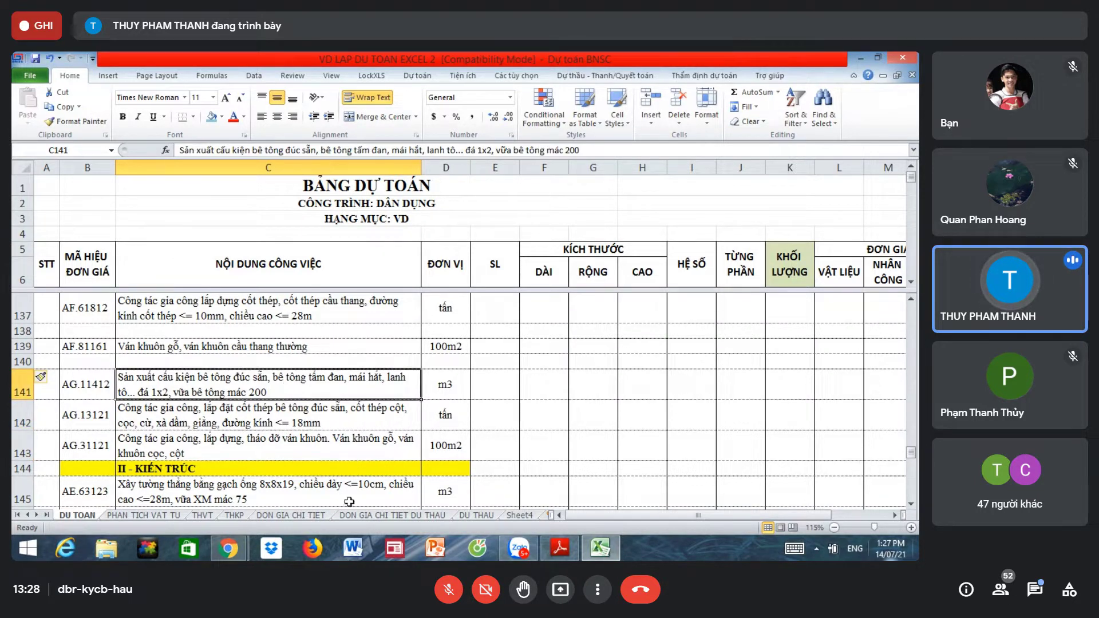
left_click(229, 549)
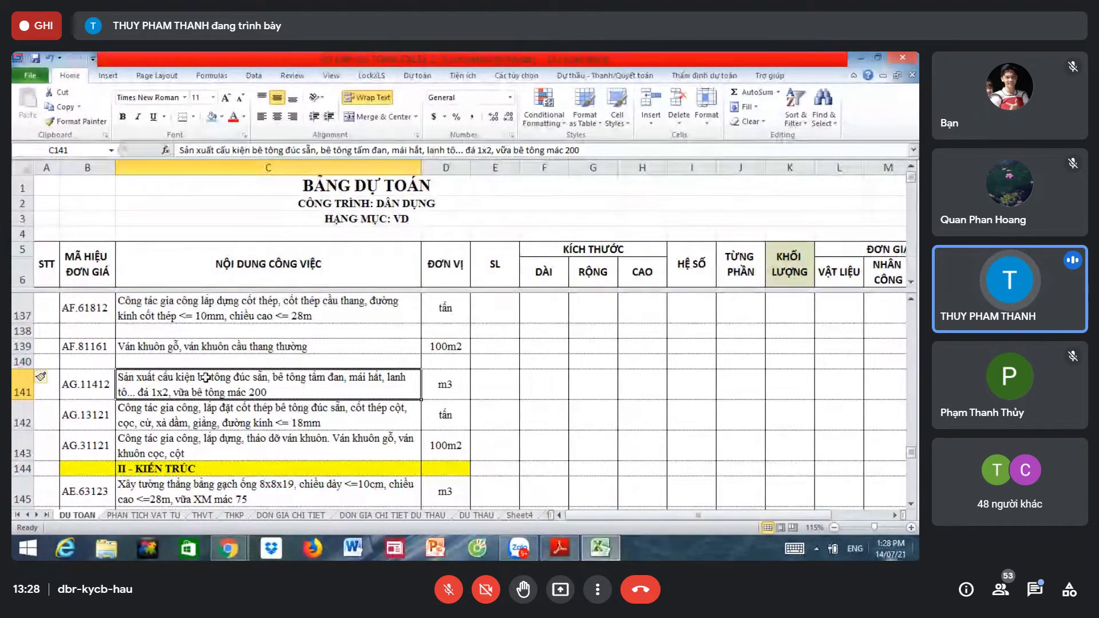
Step: Delete 'bê tông tấm đan,' and 'mái hắt,' from C141 and replace the comma after 'đúc sẵn' with a colon
double_click(275, 377)
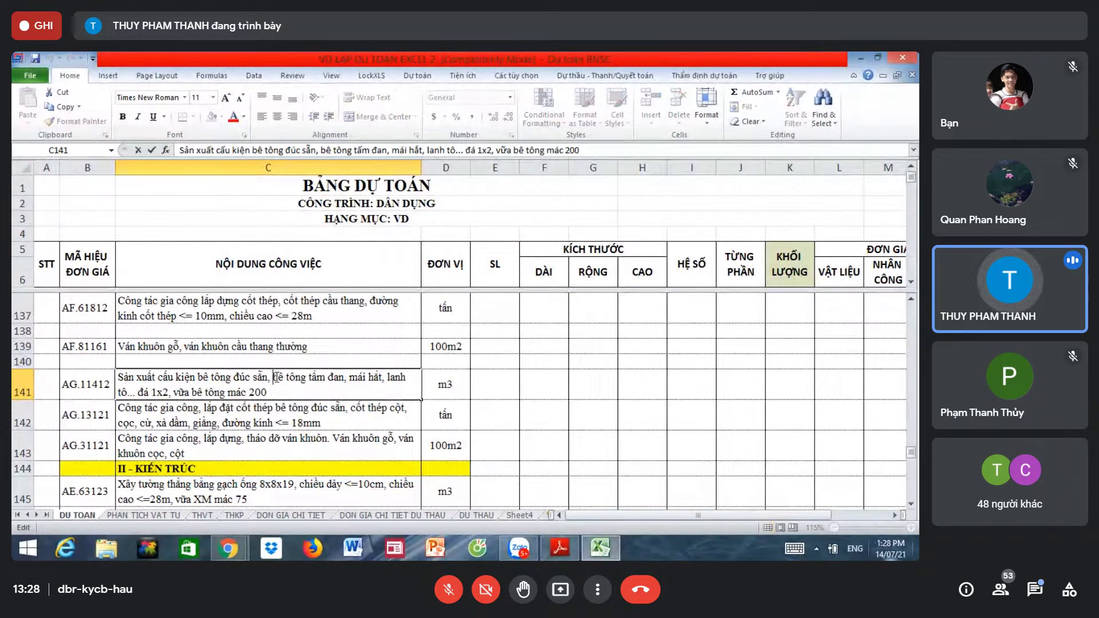
left_click_drag(273, 377, 355, 377)
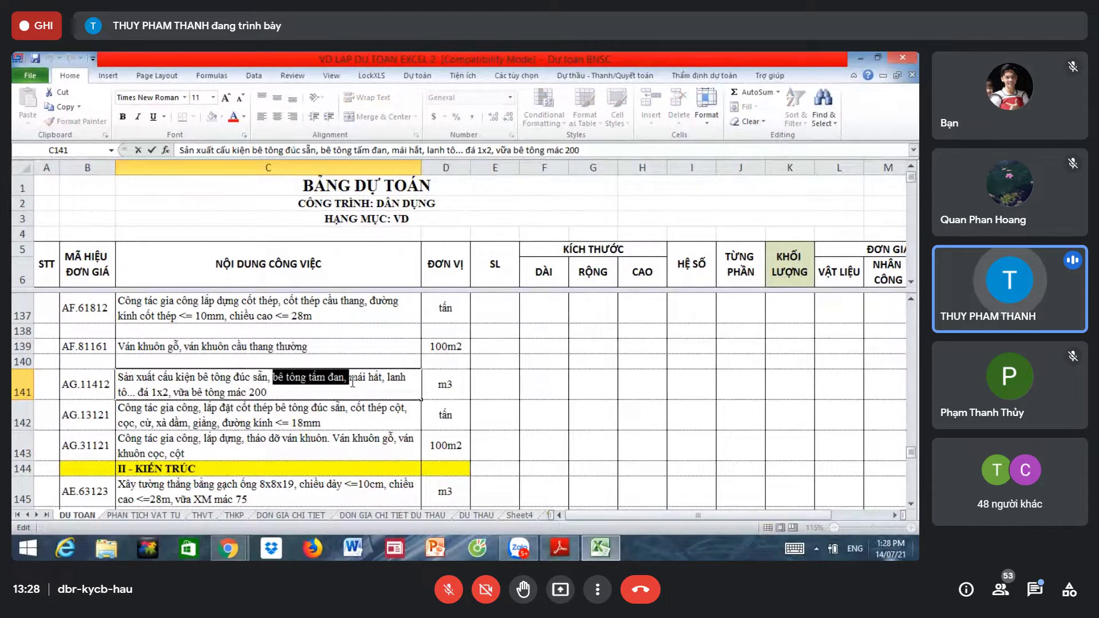
key("Delete")
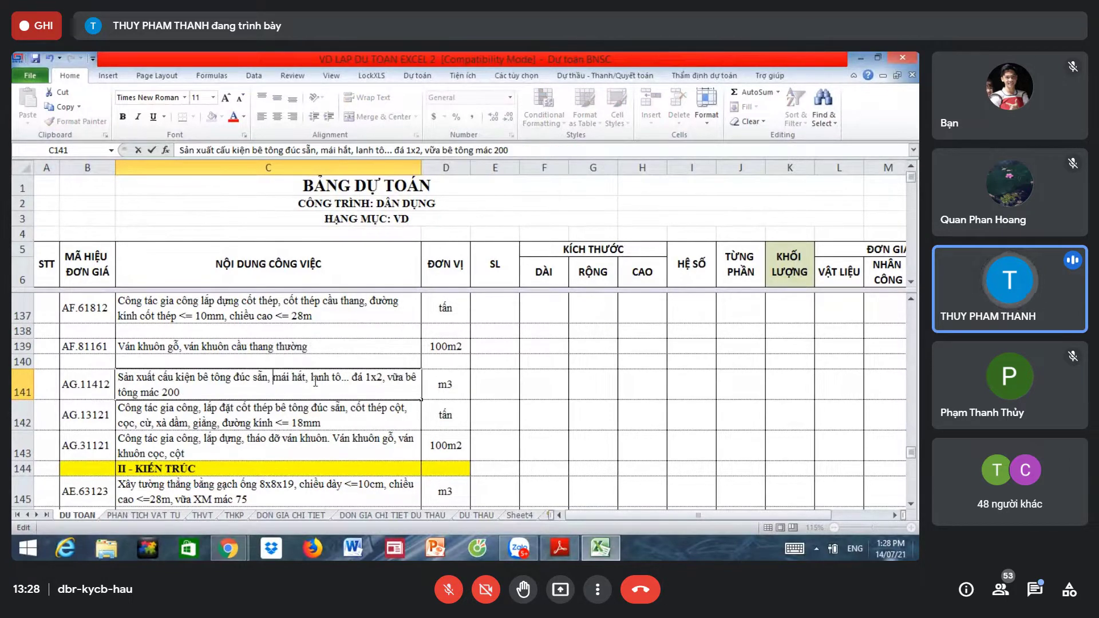
left_click_drag(273, 377, 309, 377)
key("Delete")
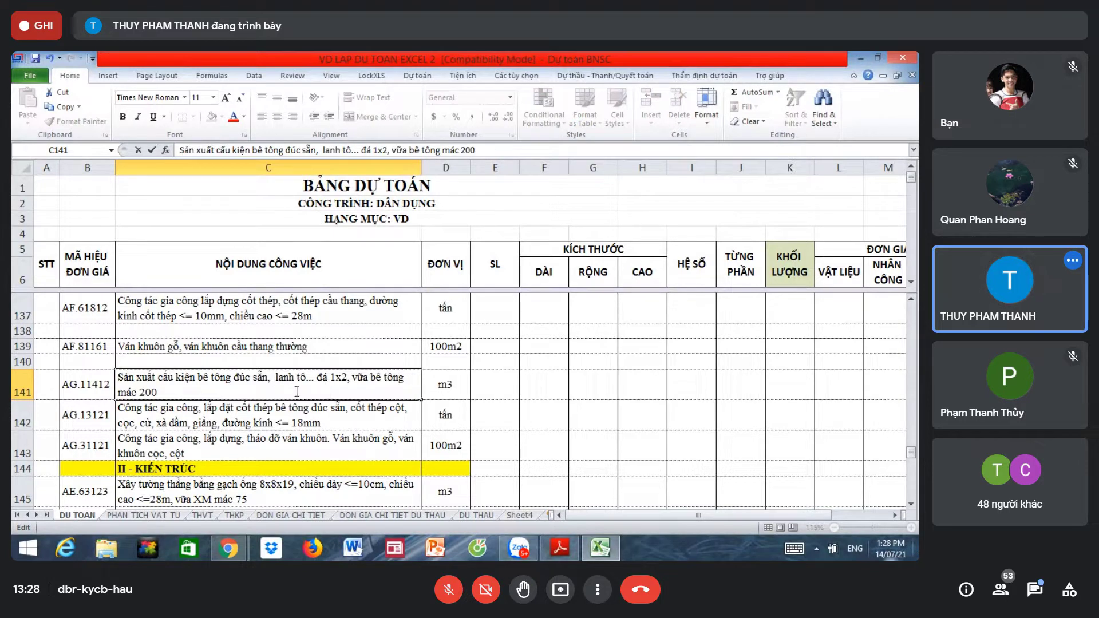
key("Delete")
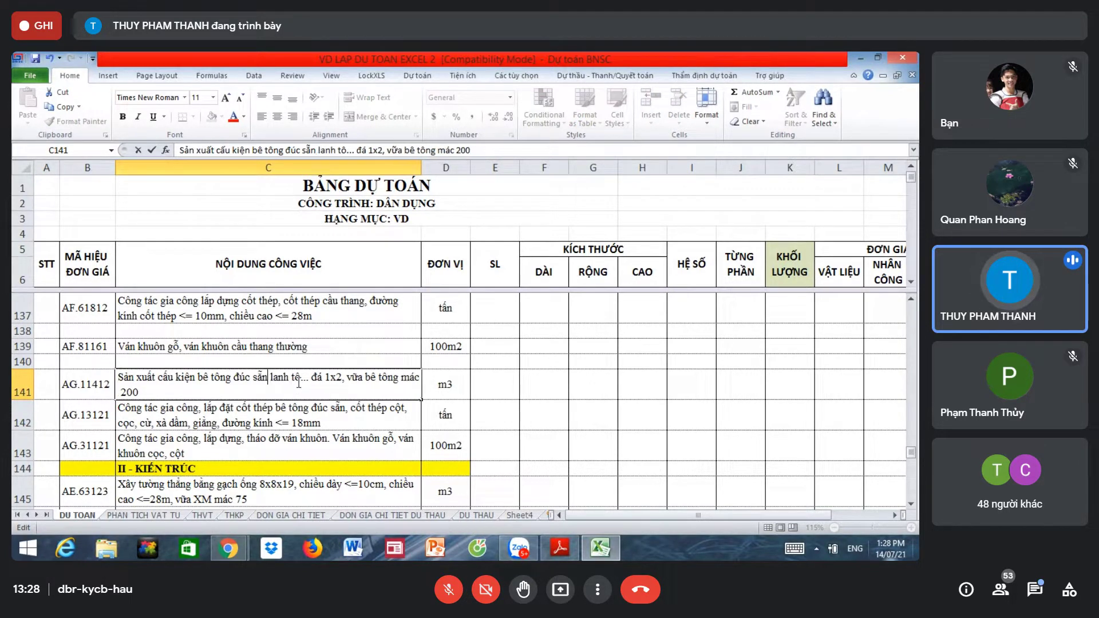
key("BackSpace")
type(":")
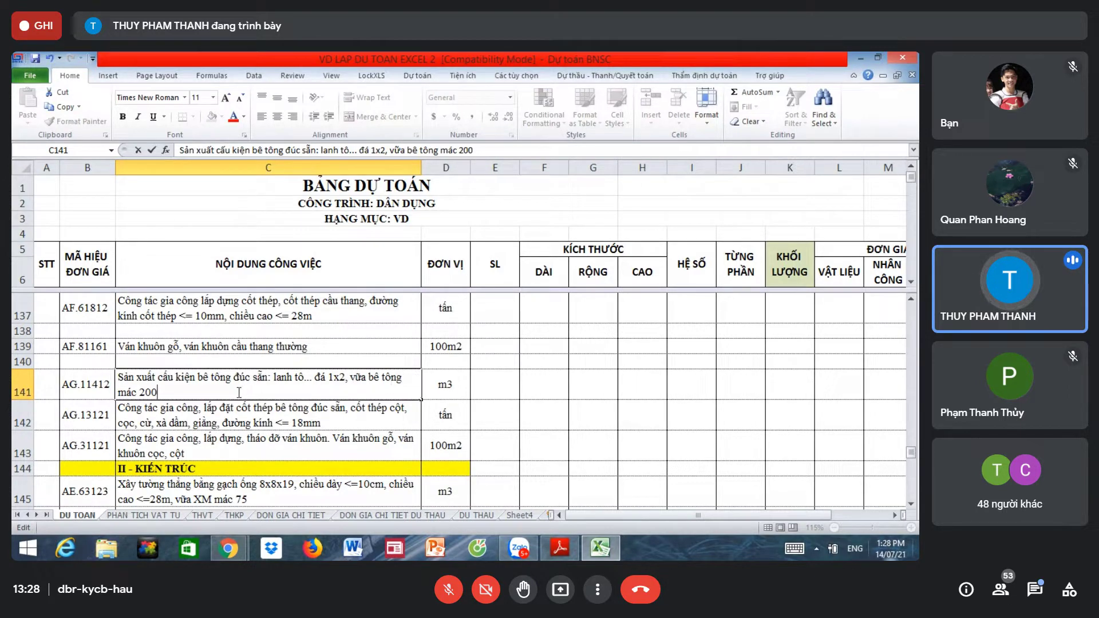
left_click(313, 407)
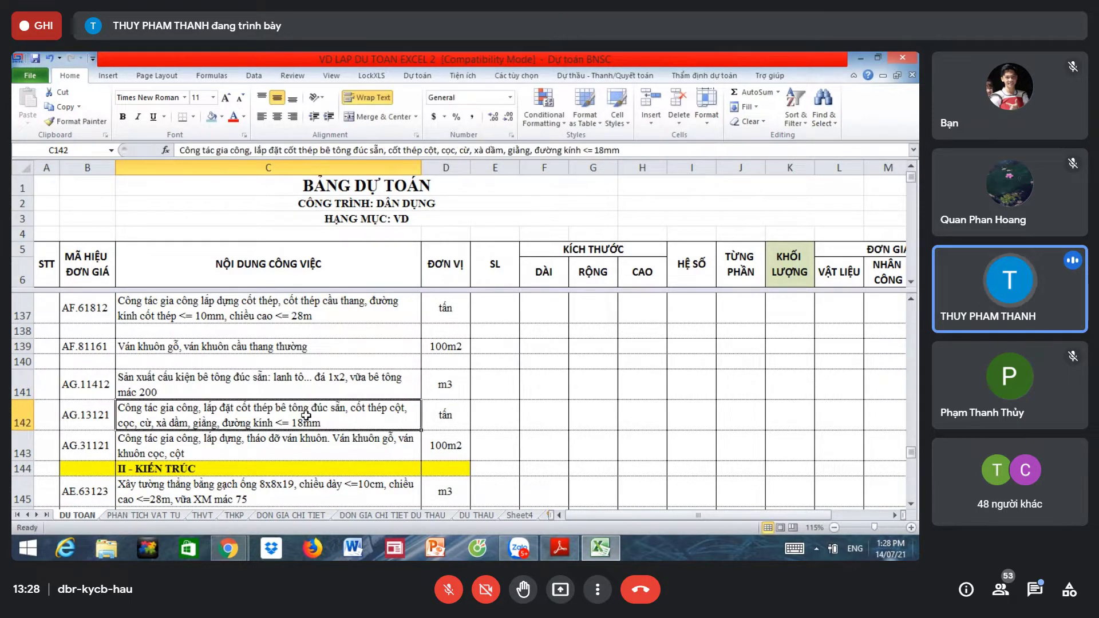
Step: Review the edited AG.11412 row, then select the AG.13121 description in C142
left_click(273, 394)
left_click(252, 415)
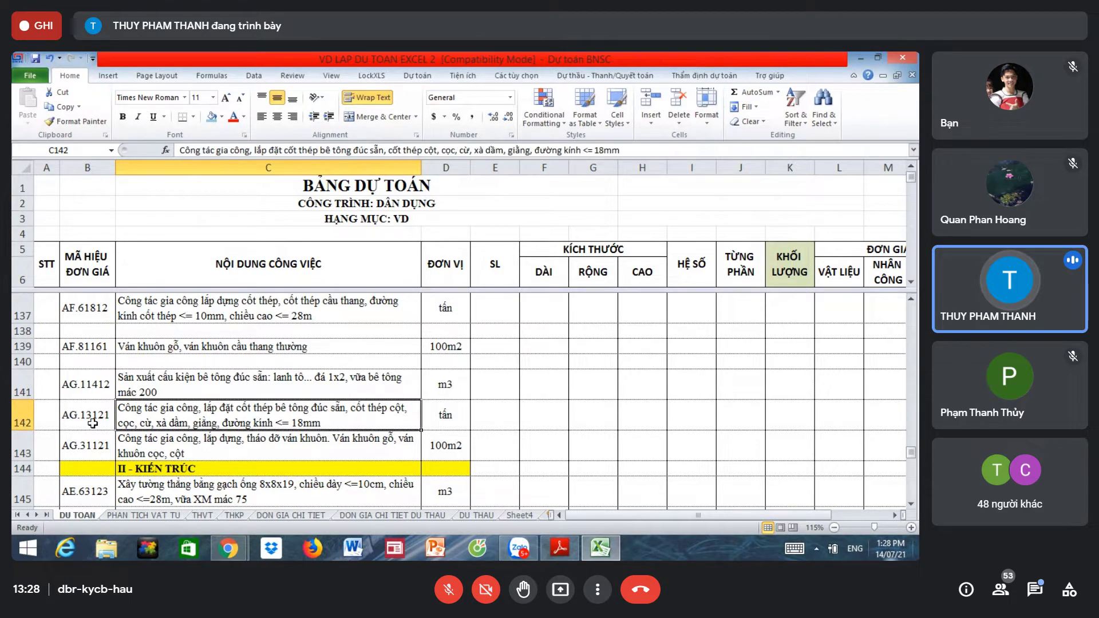
left_click(158, 379)
left_click(91, 389)
left_click(166, 378)
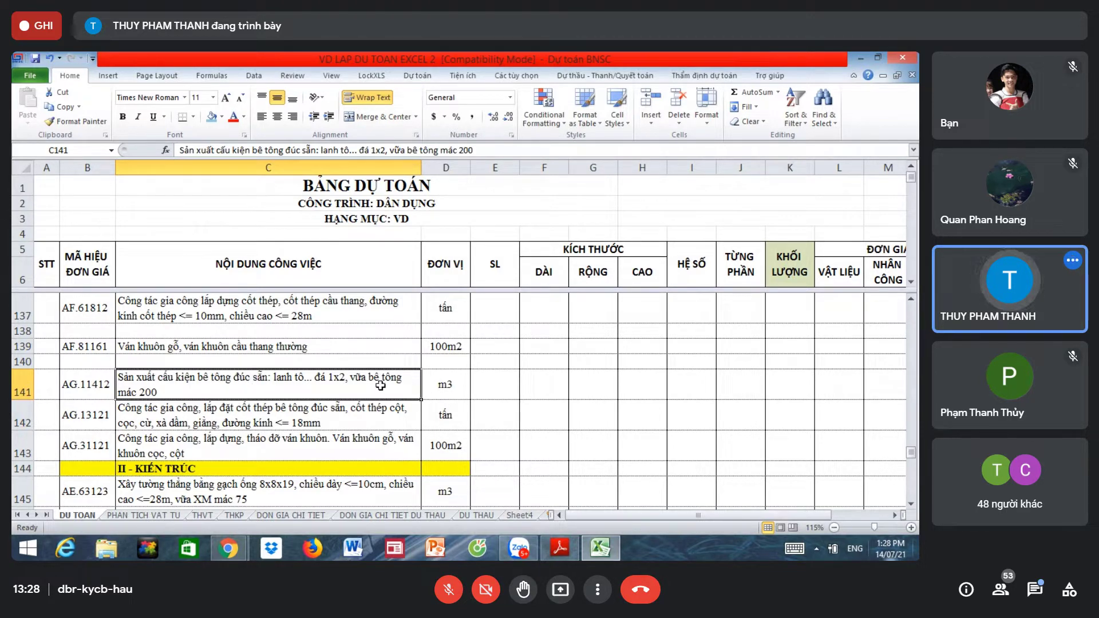
left_click(16, 387)
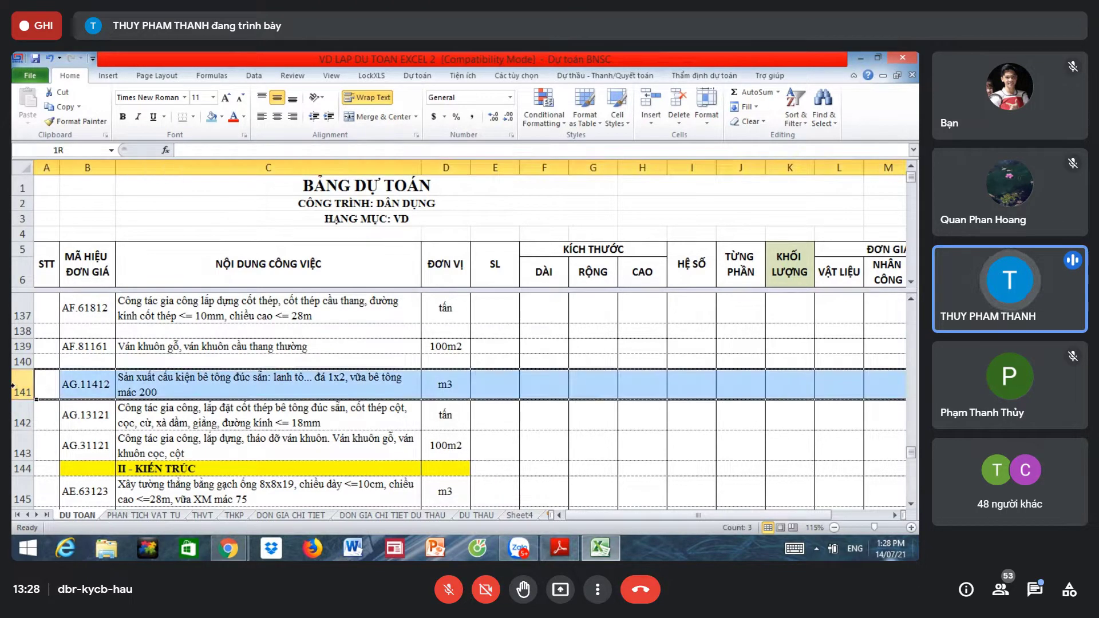
left_click(159, 411)
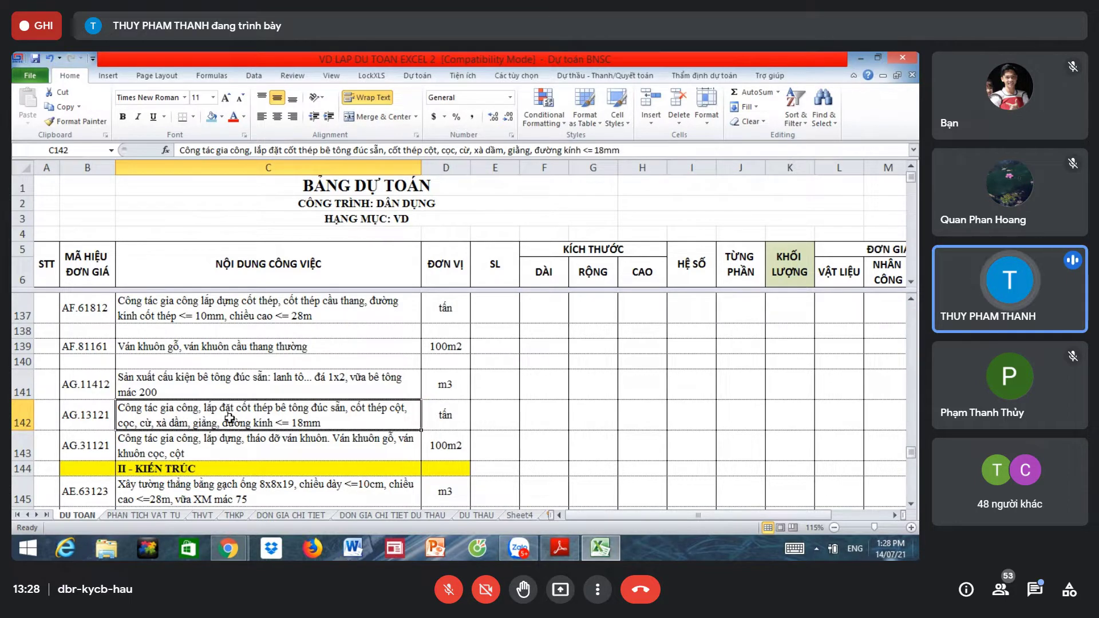
Step: Replace ', cốt thép cột, cọc, cừ, xà dầm, giằng' in C142 with 'lanh tô' and put a colon after 'đúc sẵn'
double_click(346, 409)
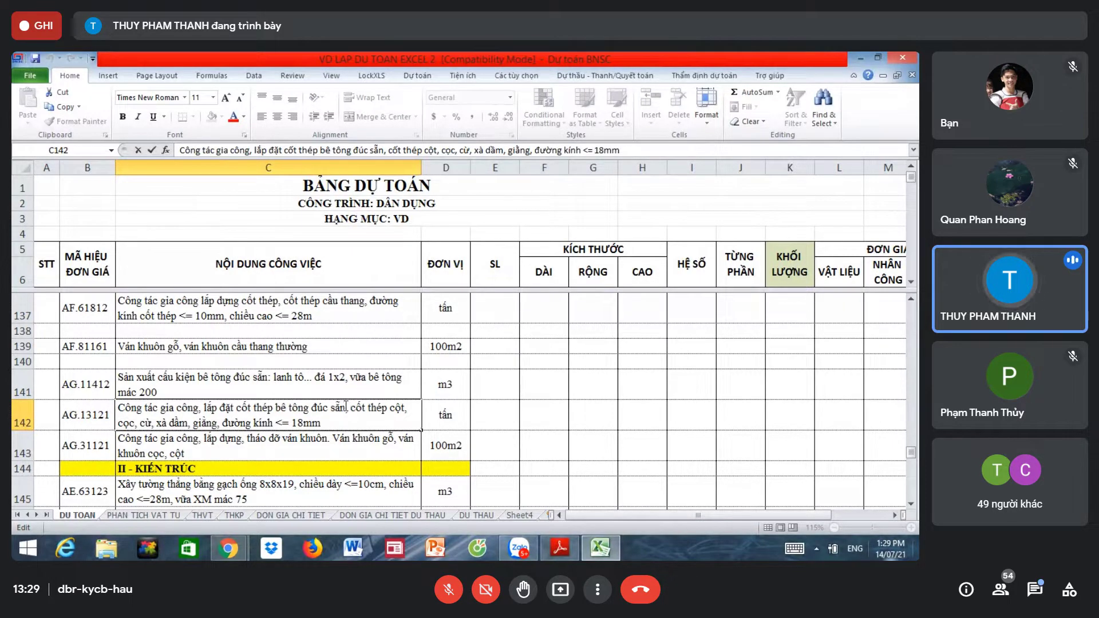
left_click_drag(345, 408, 222, 424)
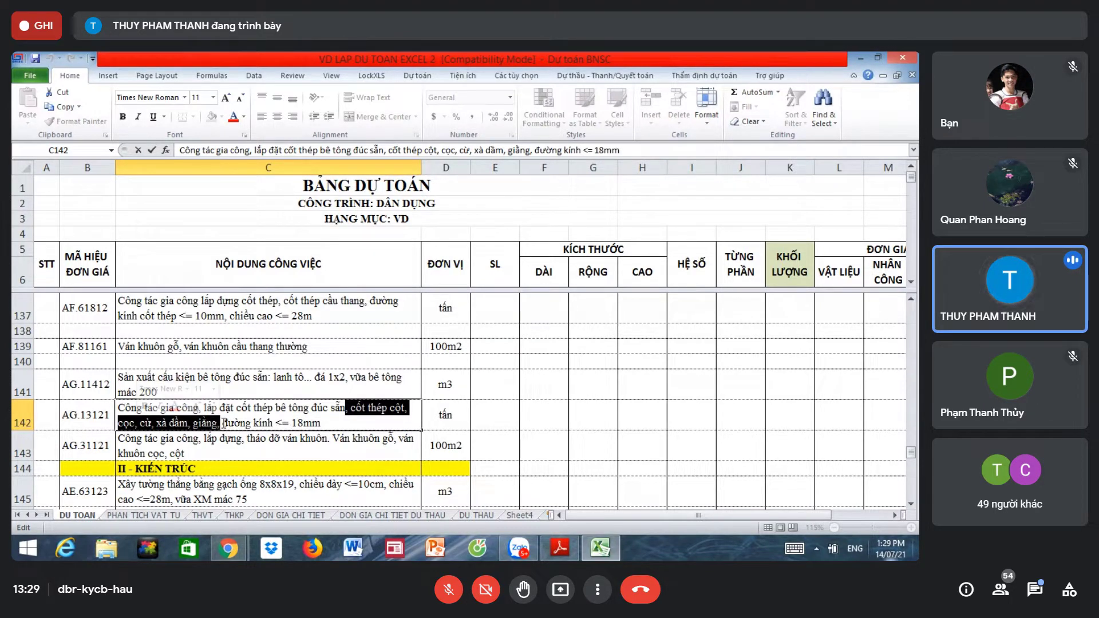
key("Delete")
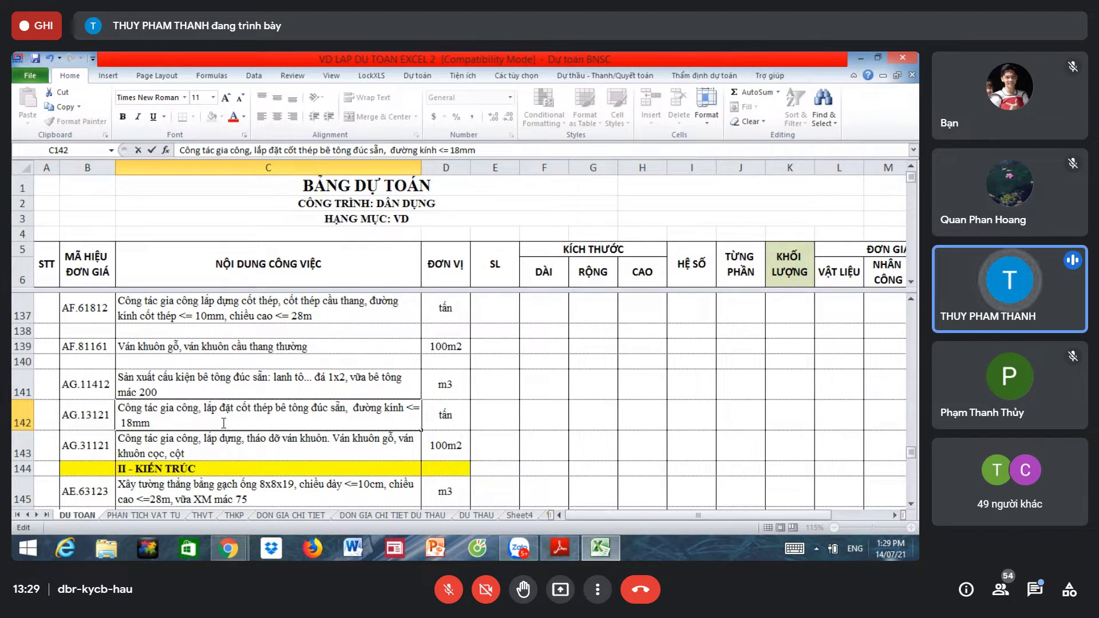
type("lanh to")
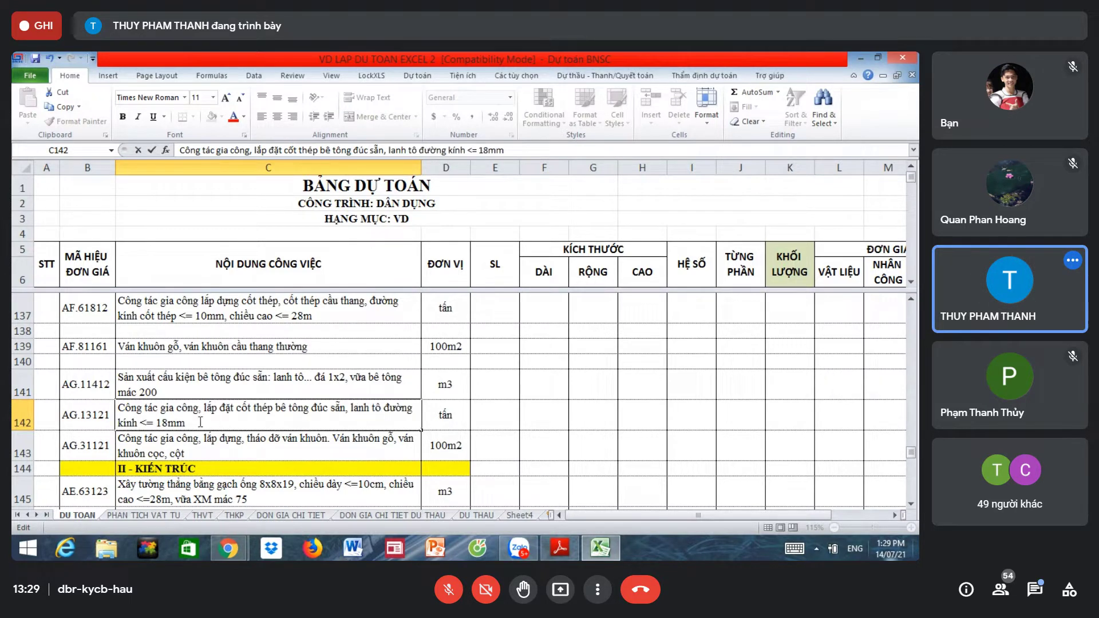
left_click(350, 408)
key("BackSpace")
type(":")
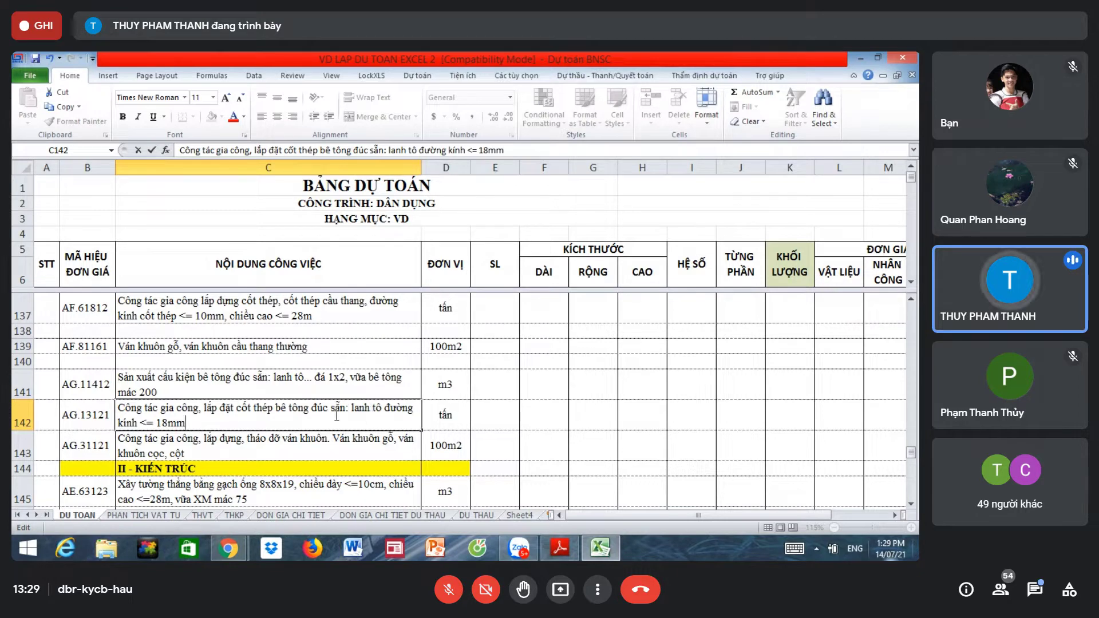
key("Return")
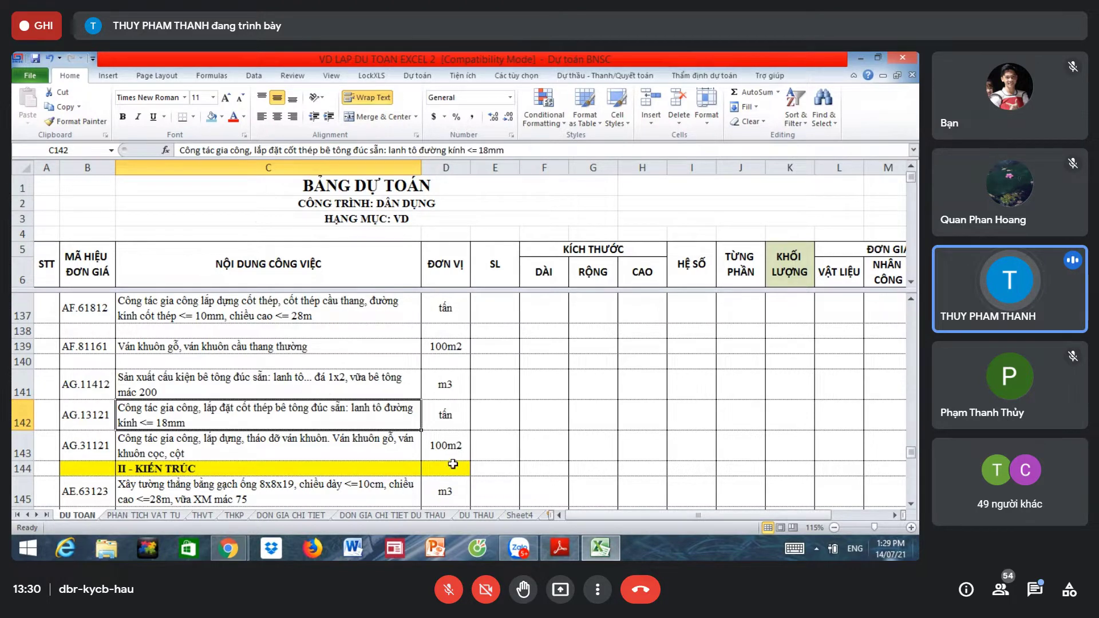
Step: Review D142's tấn unit, the AG.31121 code, and the descriptions in C141–C143
left_click(445, 415)
left_click(342, 416)
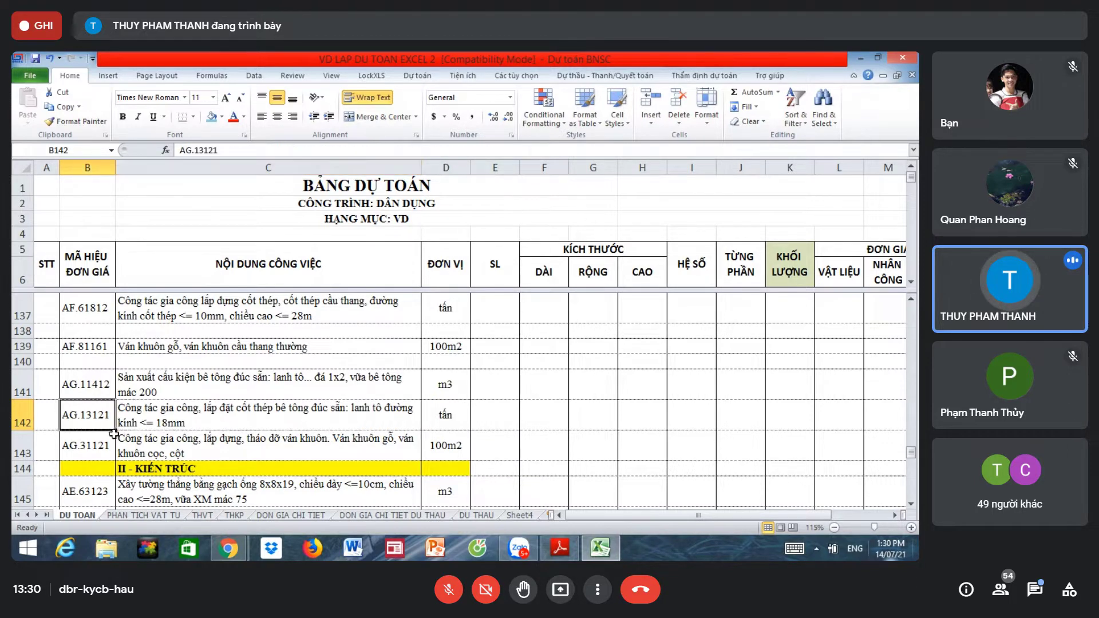
left_click(98, 447)
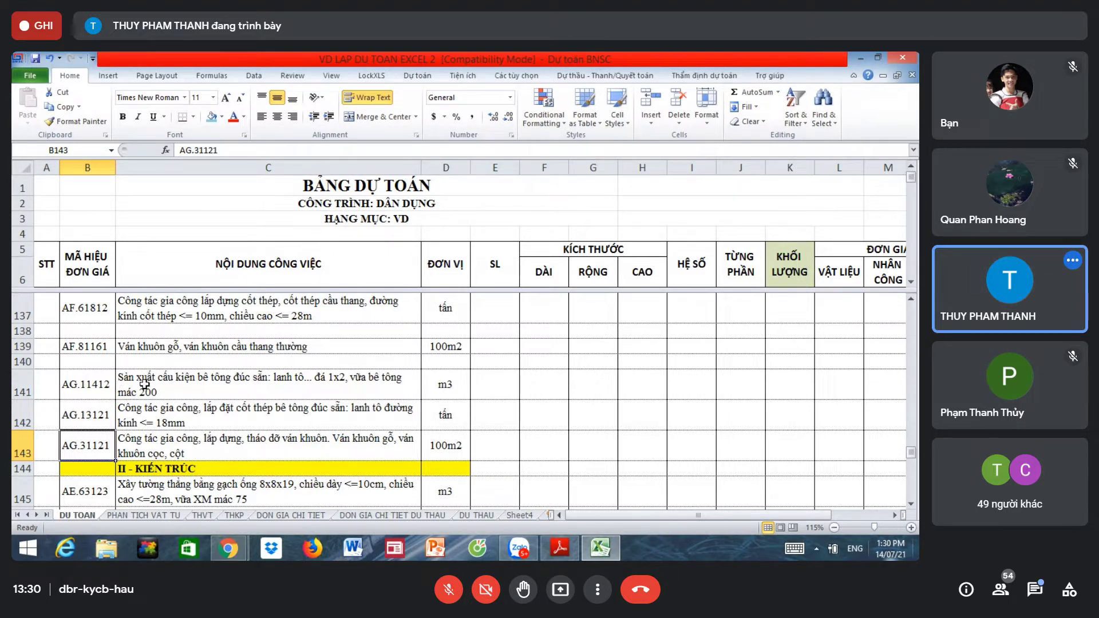
left_click(144, 384)
left_click(150, 414)
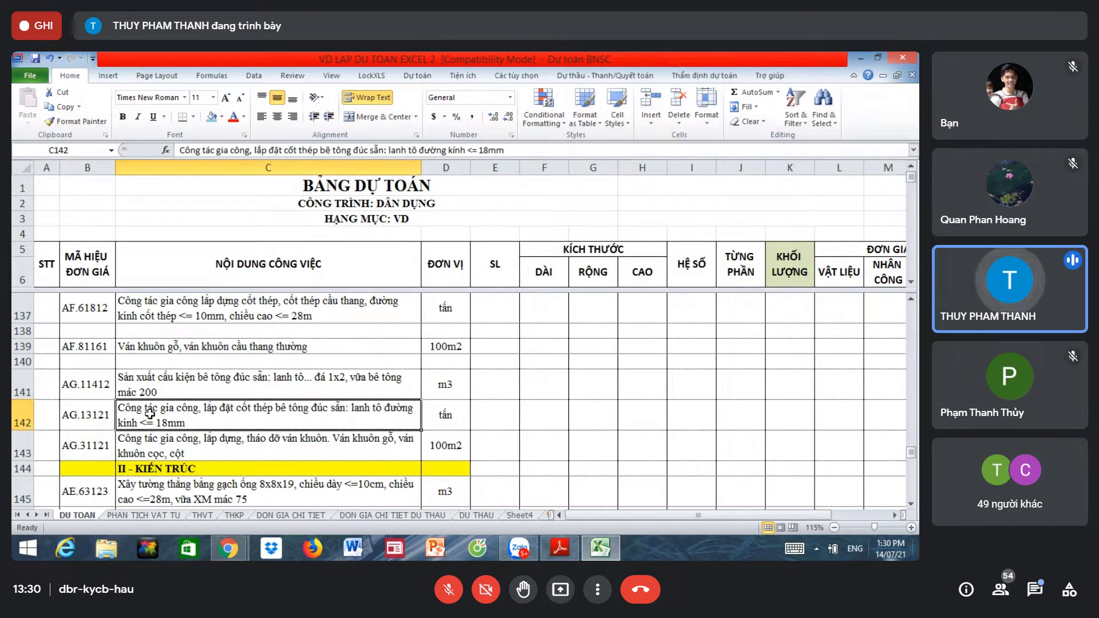
left_click(141, 450)
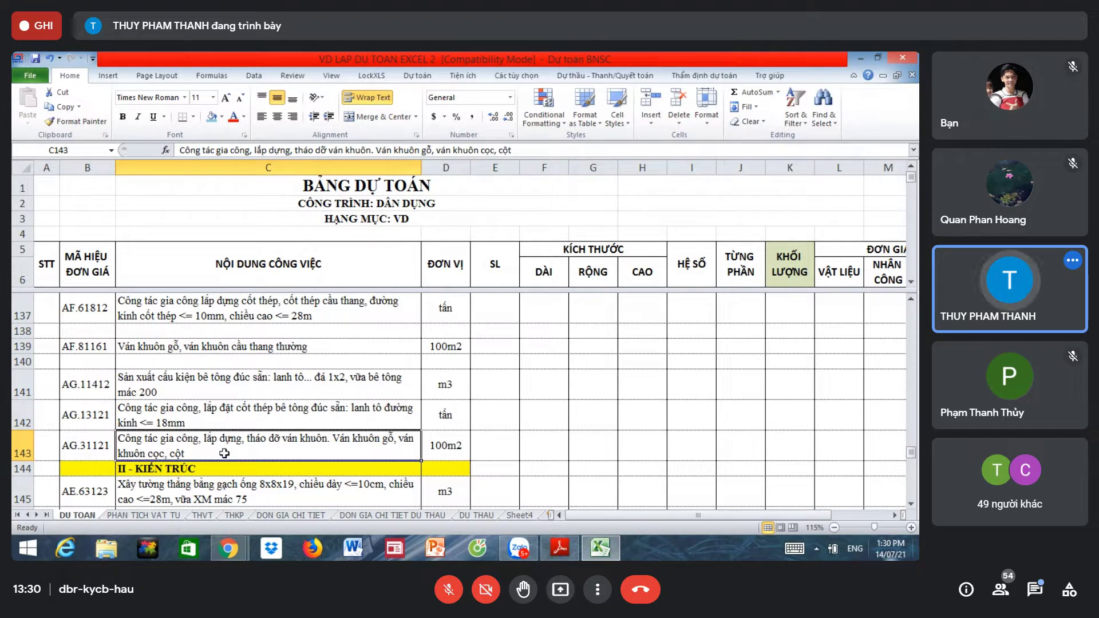
Step: Replace the trailing formwork list in C143 with 'lanh tô'
double_click(145, 439)
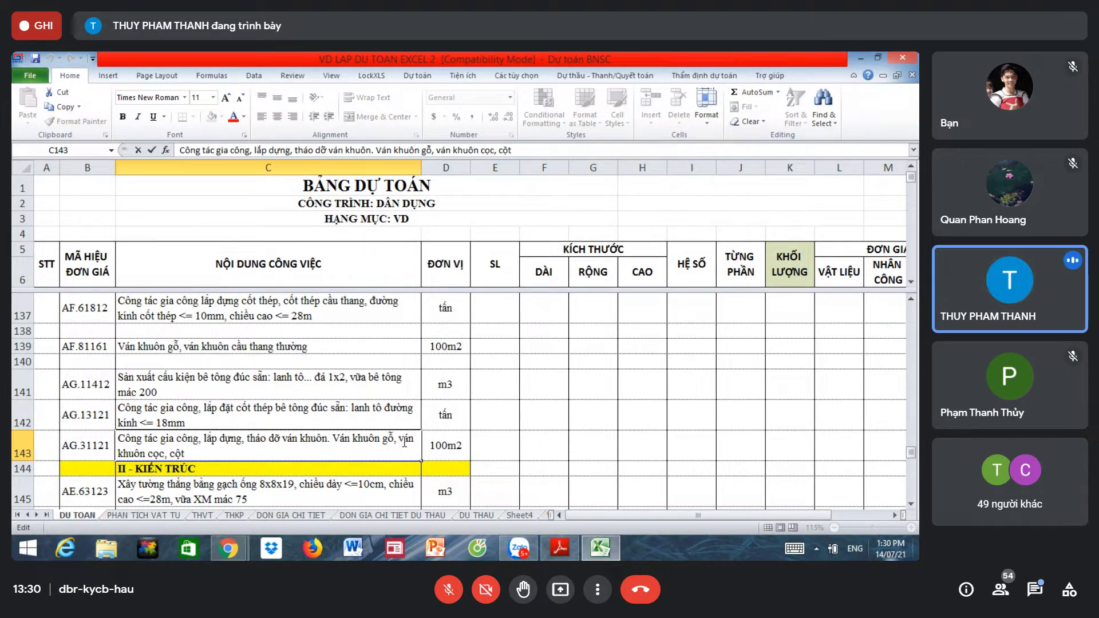
left_click_drag(405, 442, 347, 506)
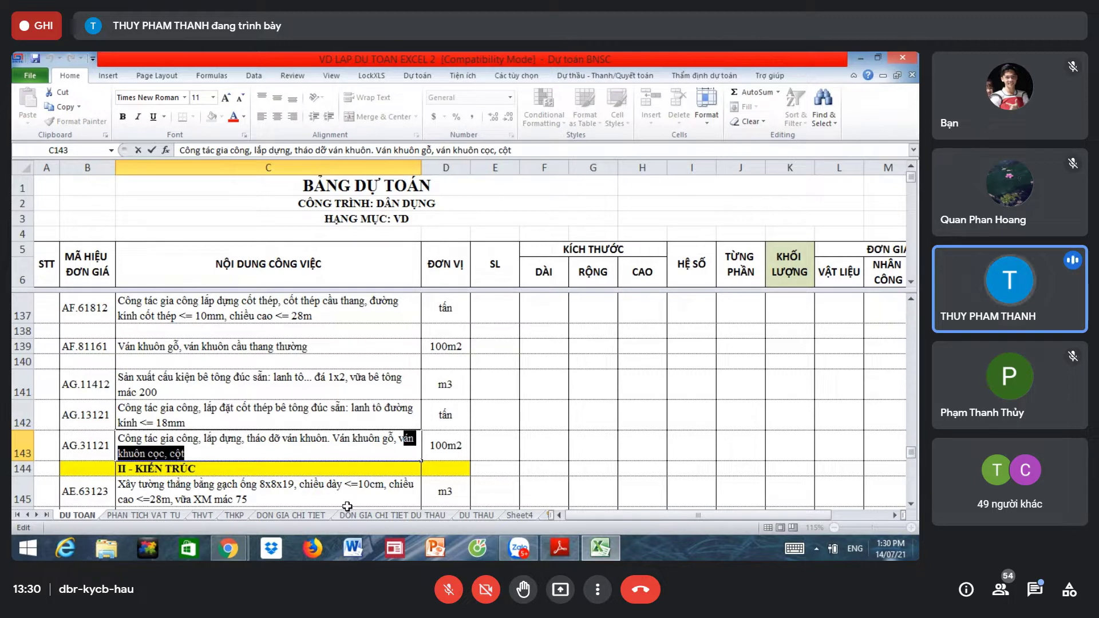
key("BackSpace")
key("BackSpace")
type("lan")
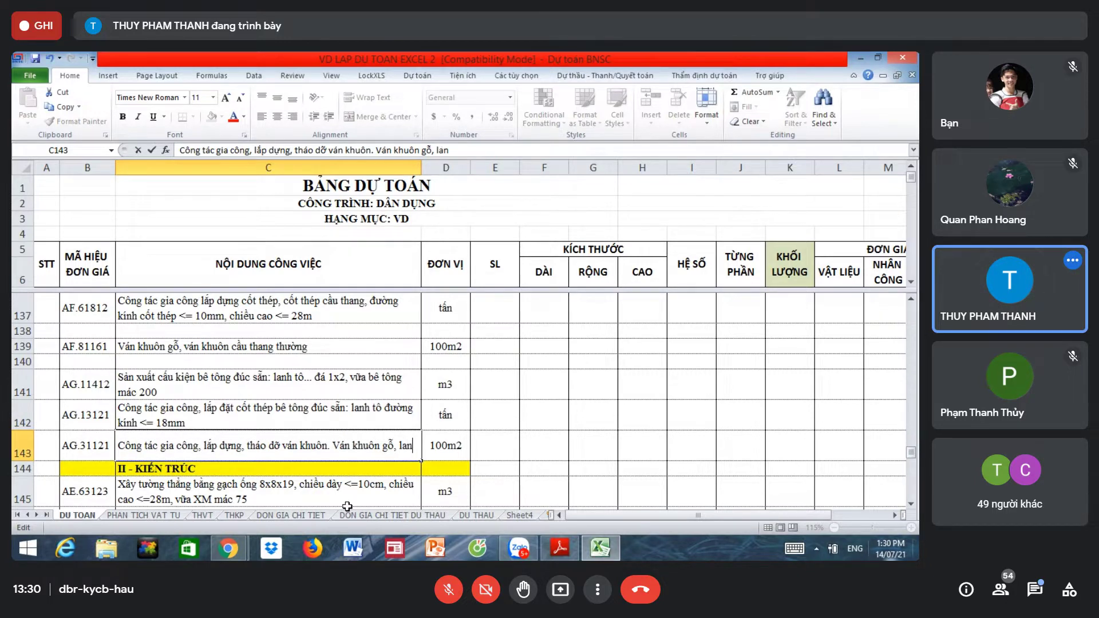
type("h tô")
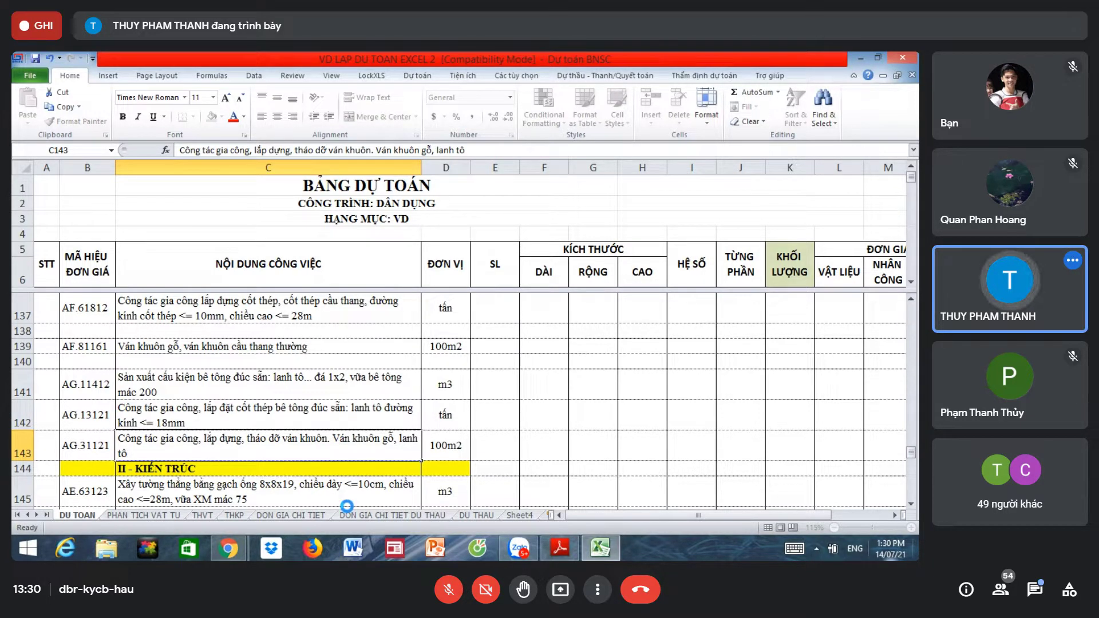
left_click(357, 419)
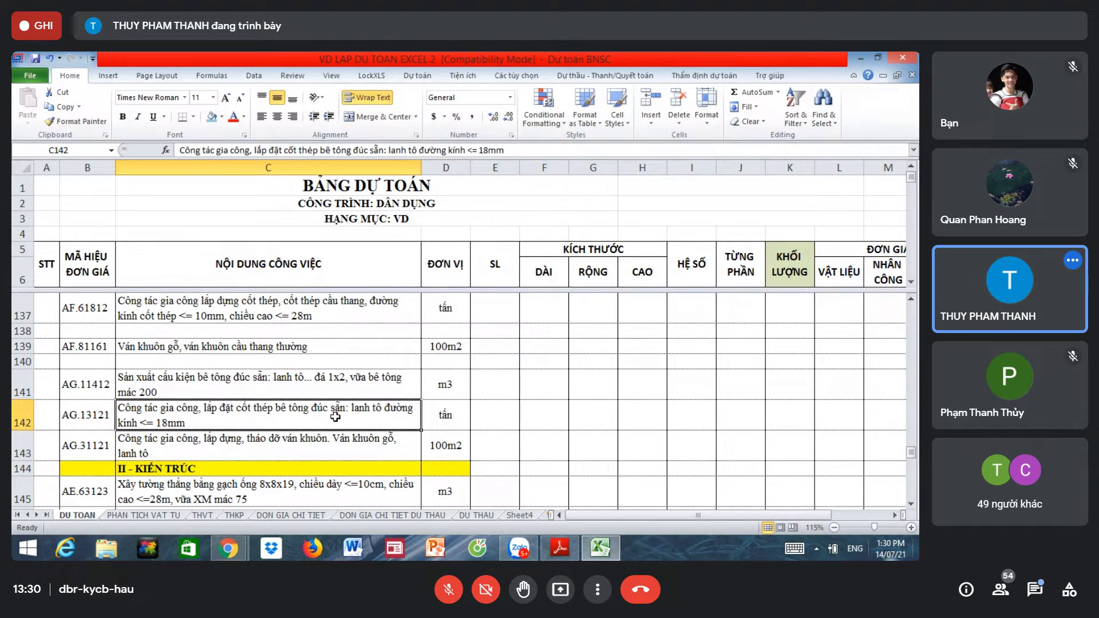
Step: Recheck the C139 and C141 descriptions, then open the in-call chat
scroll(335, 416, "up", 1)
left_click(325, 421)
scroll(325, 422, "down", 1)
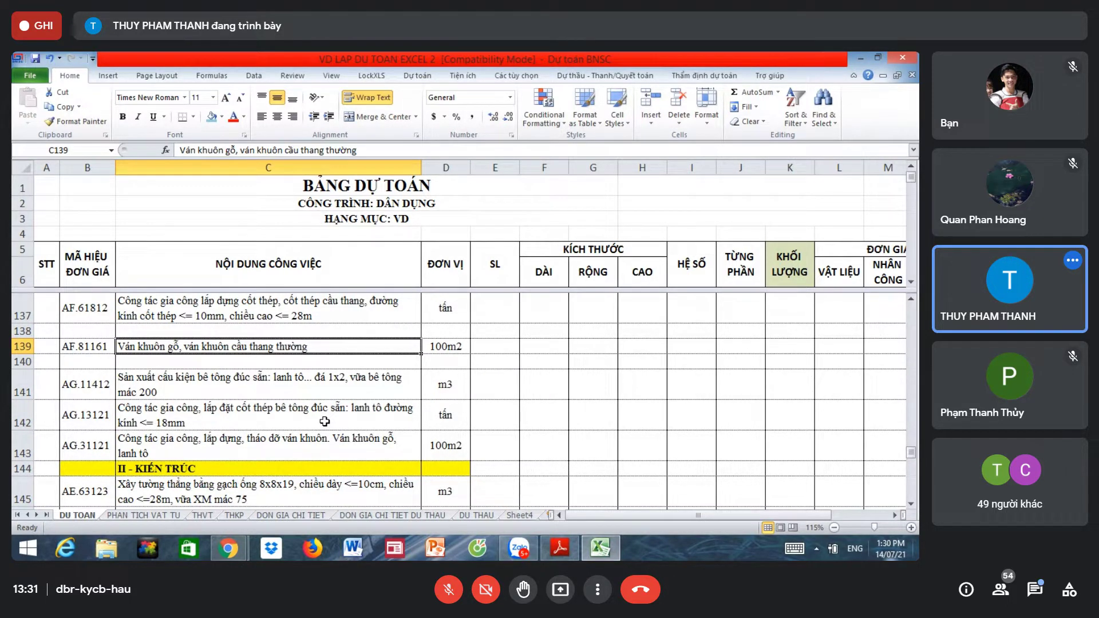
left_click(333, 394)
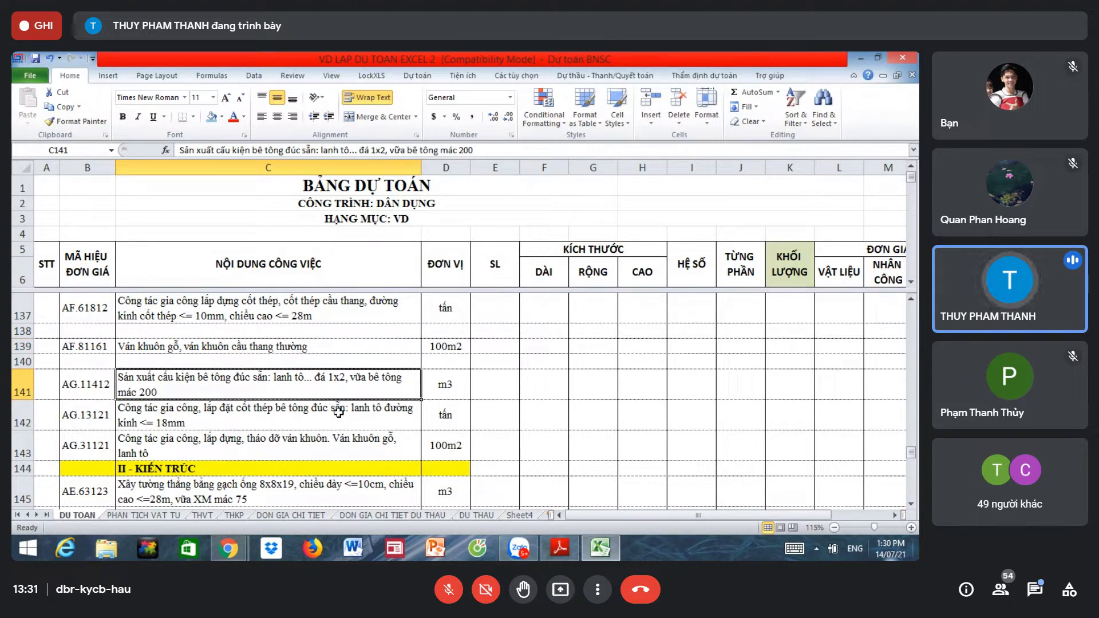
left_click(1034, 590)
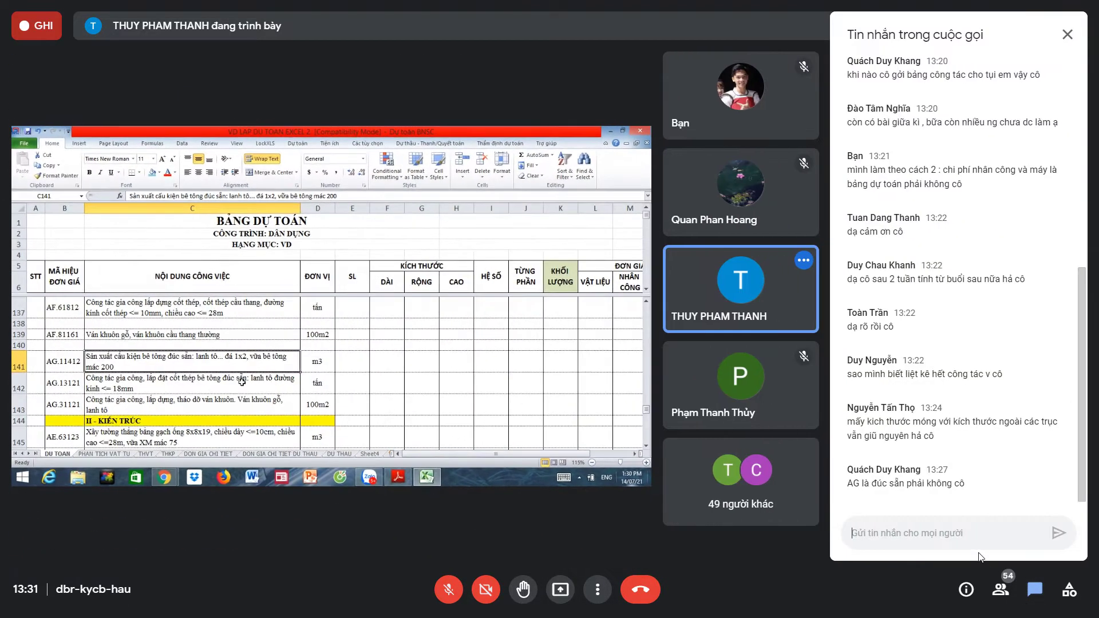
Step: Delete the 'ba' chat draft, close the chat panel, and scroll through the shared sheet
type("ba")
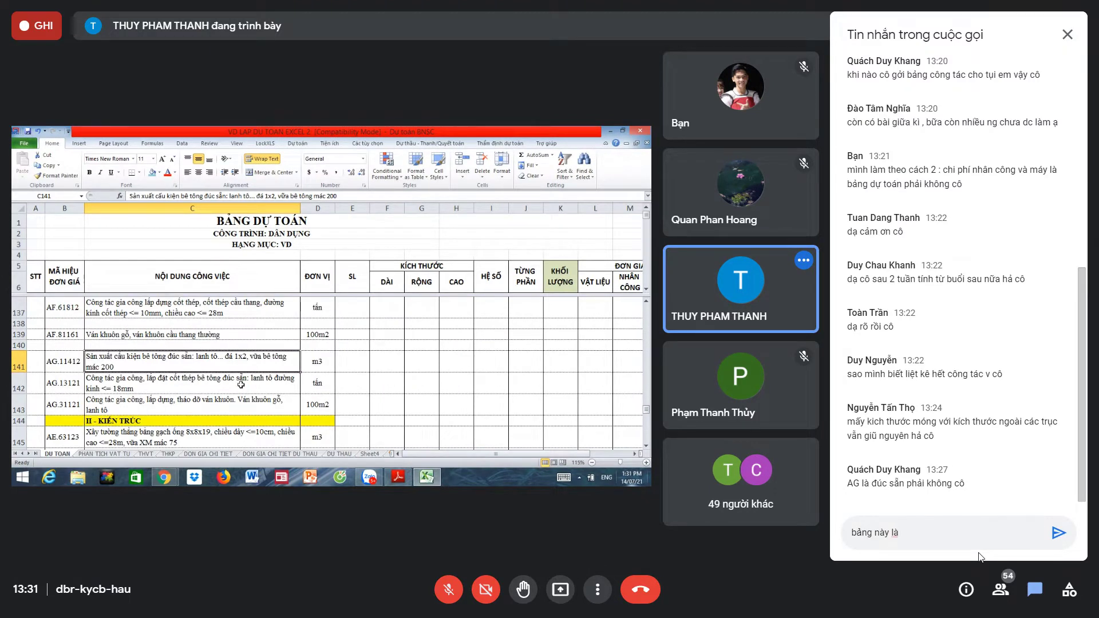
key("ctrl+BackSpace")
key("ctrl+BackSpace")
key("ctrl+BackSpace")
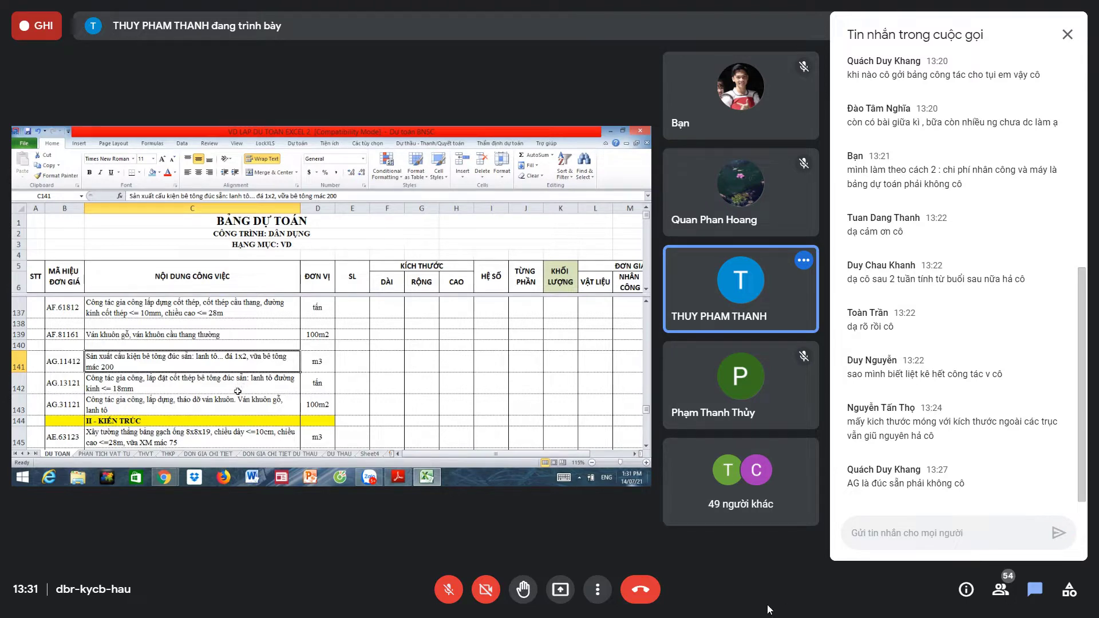
left_click(1068, 35)
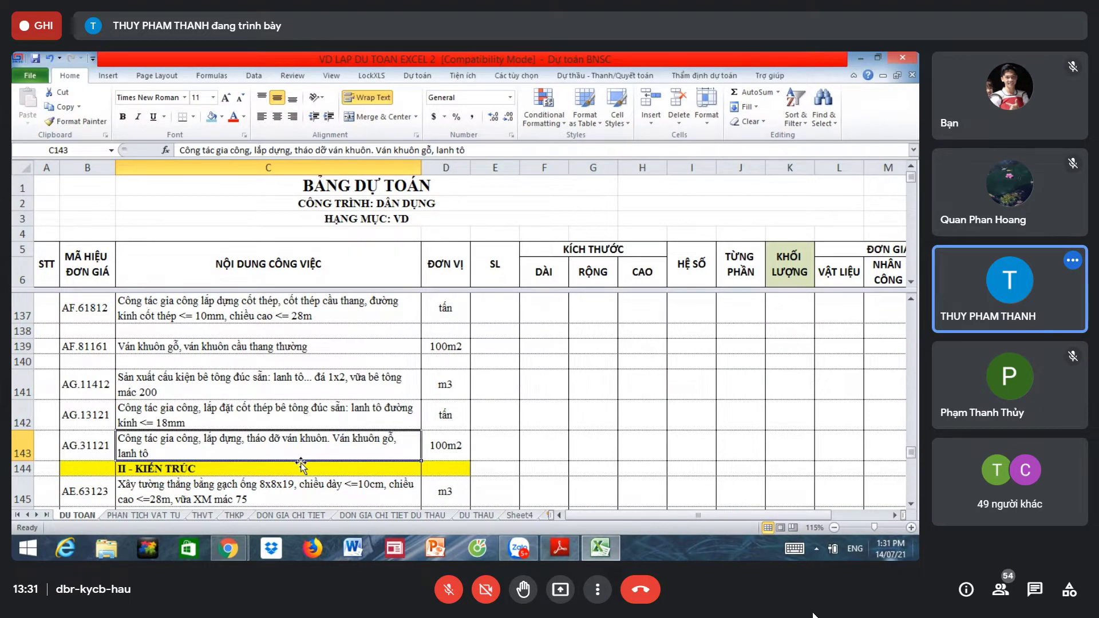
scroll(312, 433, "down", 1)
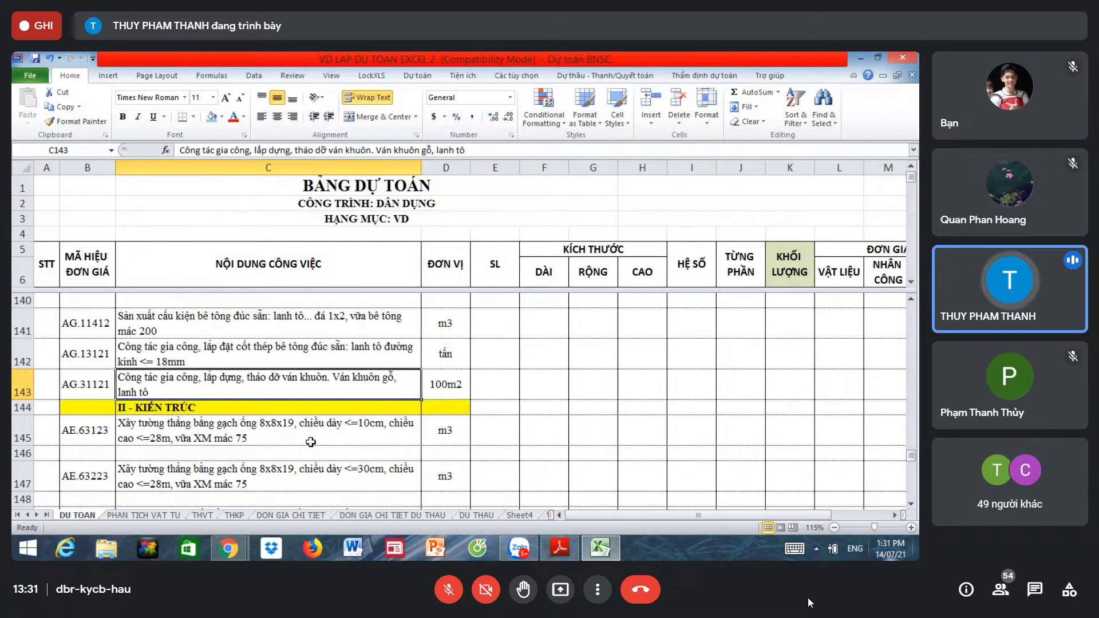
scroll(310, 441, "up", 1)
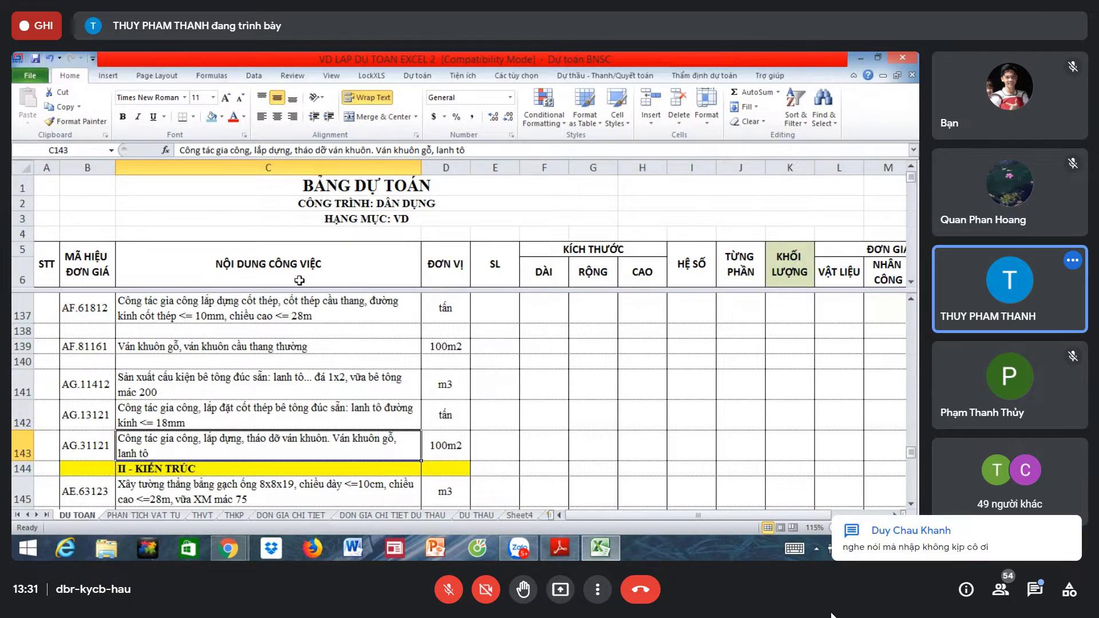
scroll(299, 280, "down", 2)
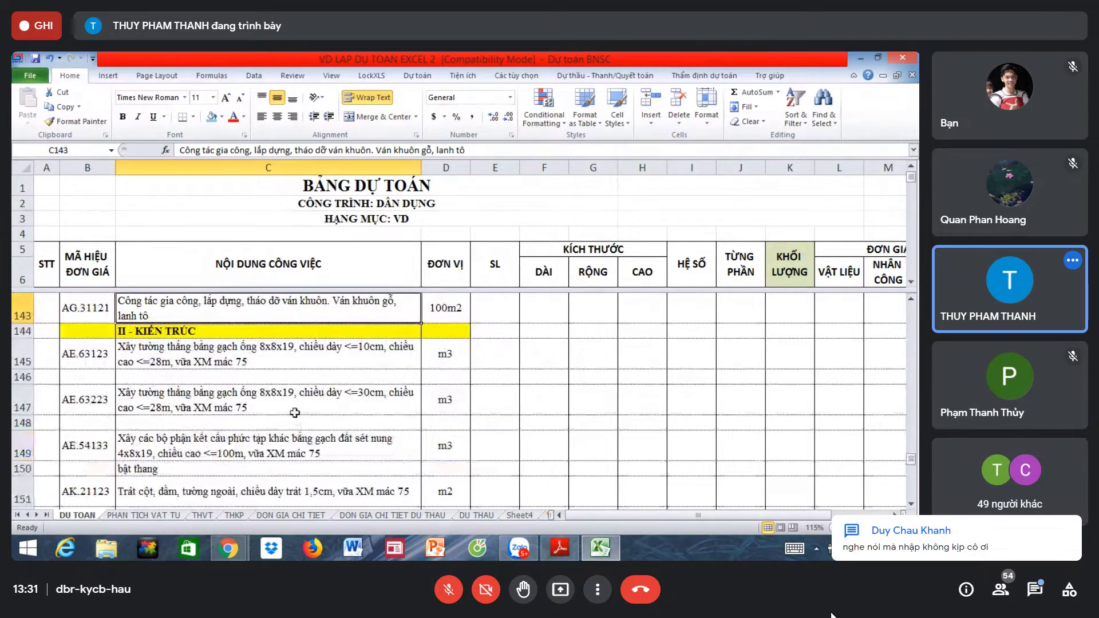
scroll(289, 406, "up", 1)
scroll(288, 407, "up", 3)
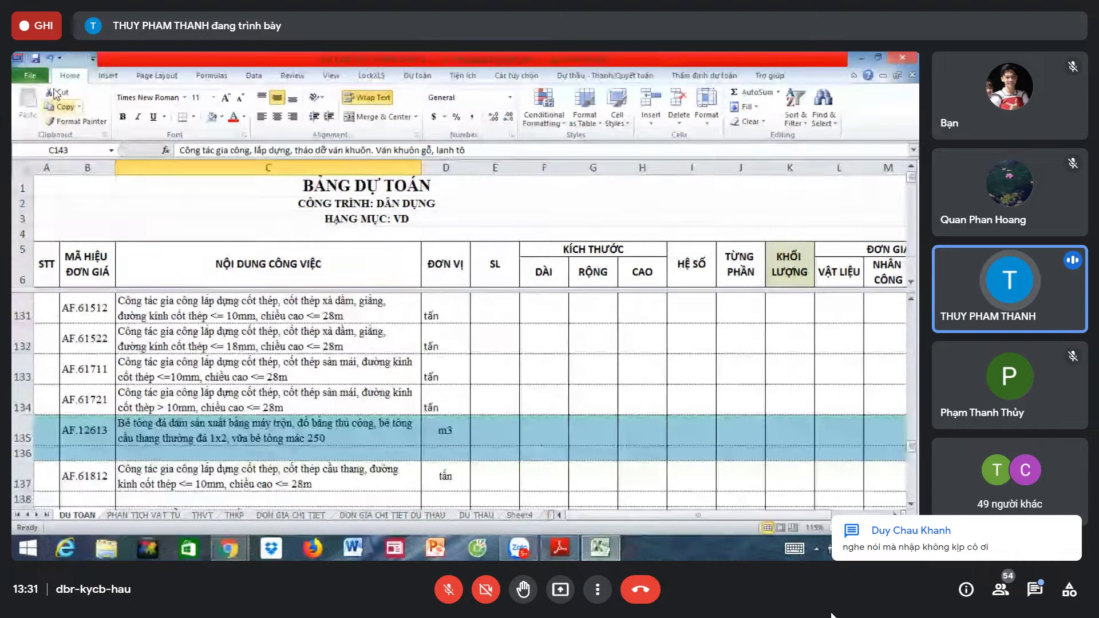
Step: Undo the description edits and inserted blank rows in the estimate sheet
left_click(47, 59)
left_click(47, 59)
left_click(47, 59)
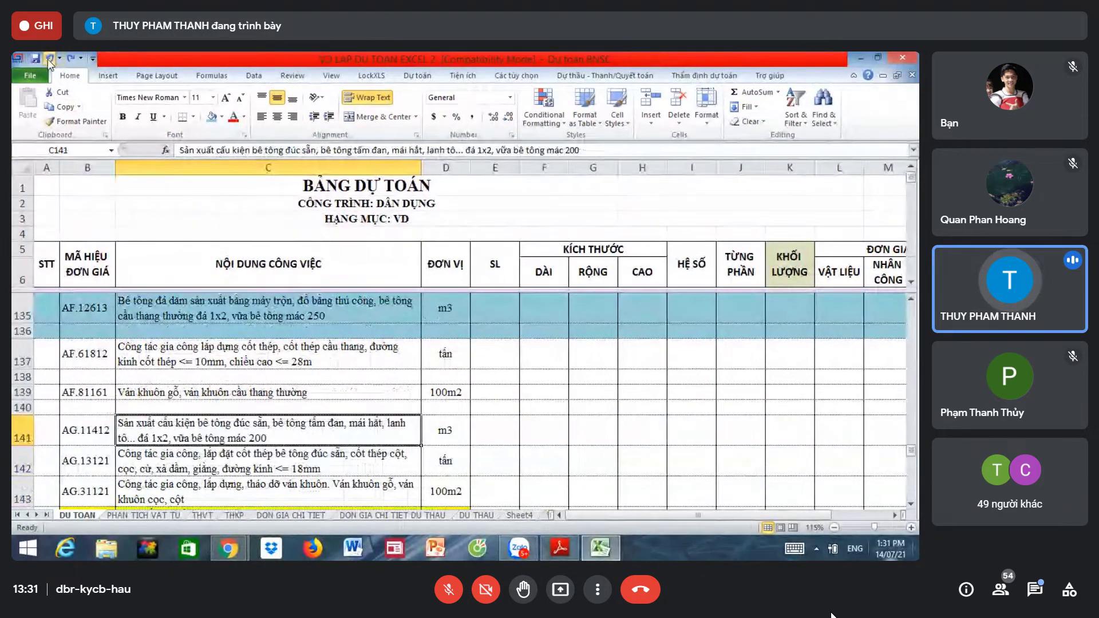
left_click(47, 59)
left_click(47, 59)
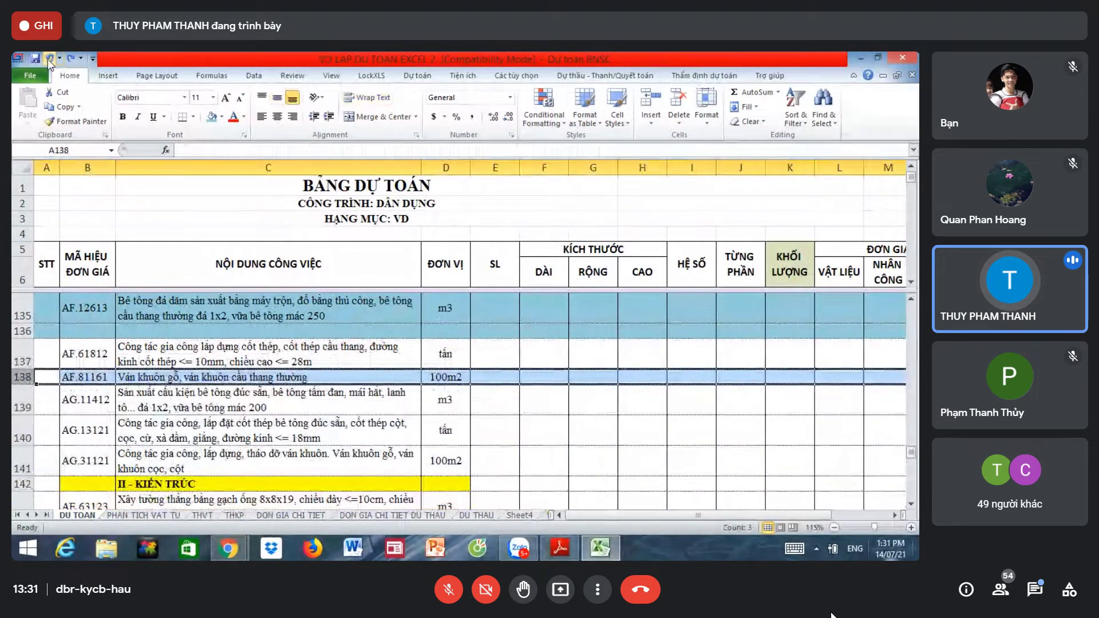
left_click(47, 59)
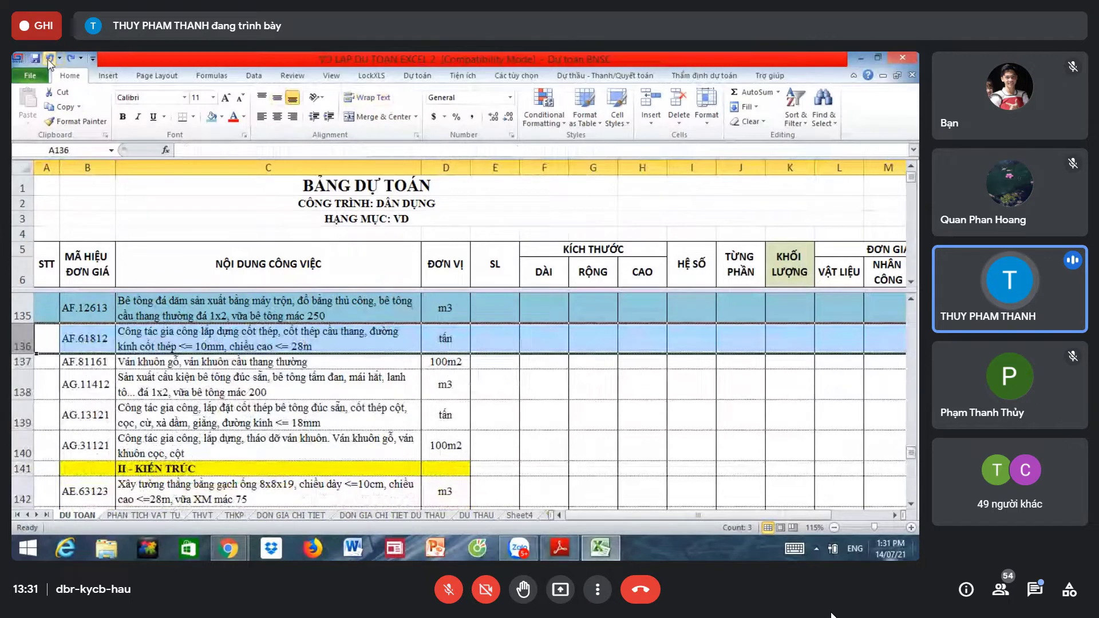
Step: Save the workbook in its older Excel format, continuing past the compatibility warning
left_click(284, 375)
scroll(284, 375, "up", 1)
left_click(23, 369)
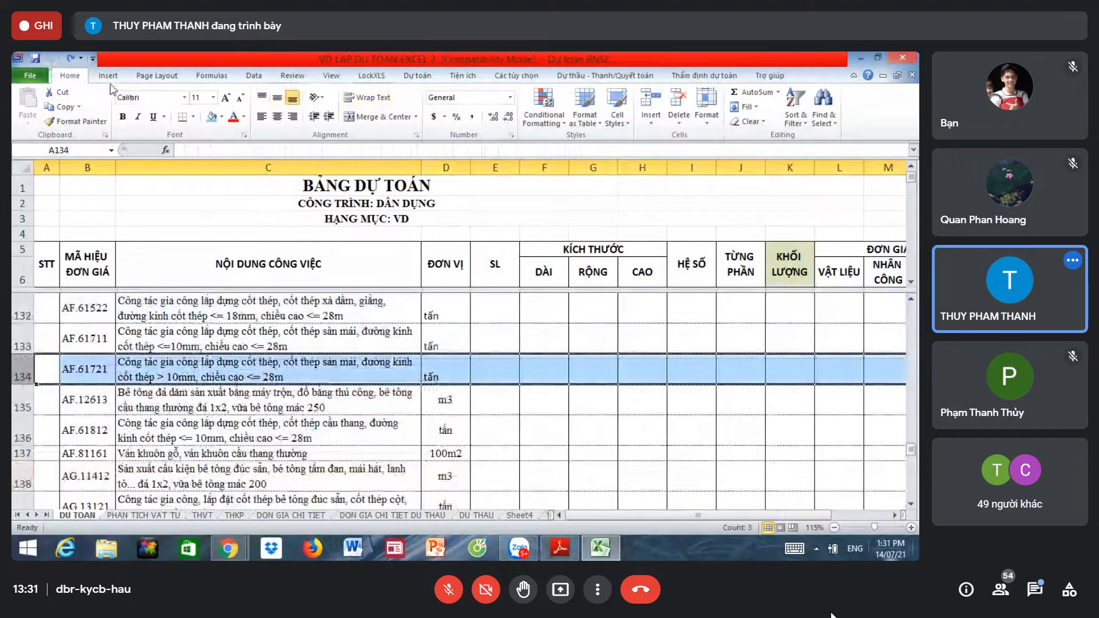
left_click(35, 59)
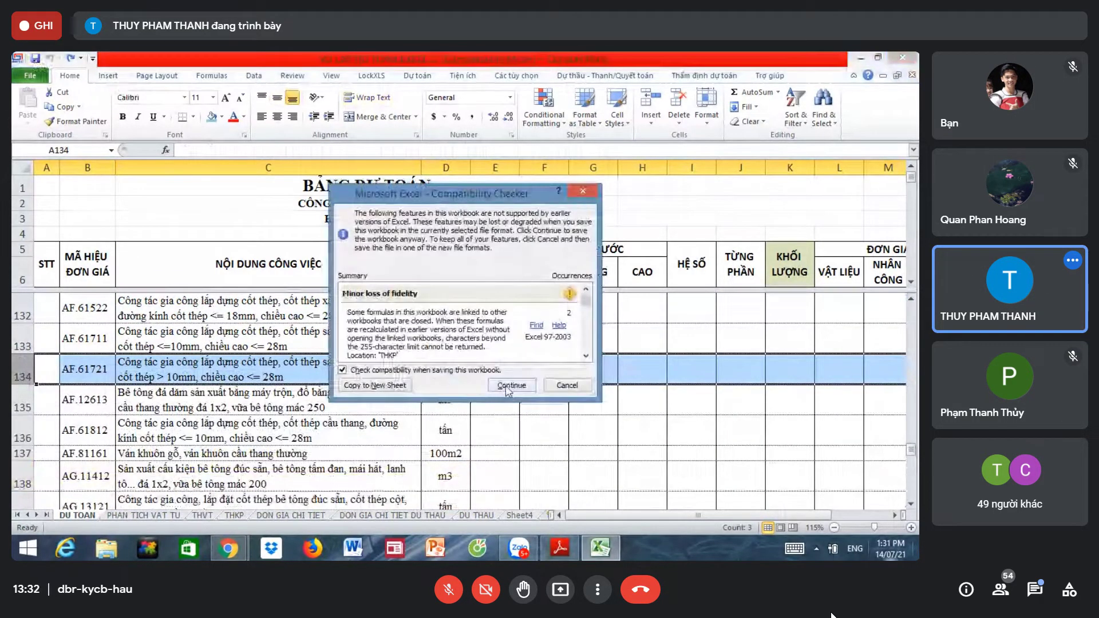
left_click(518, 394)
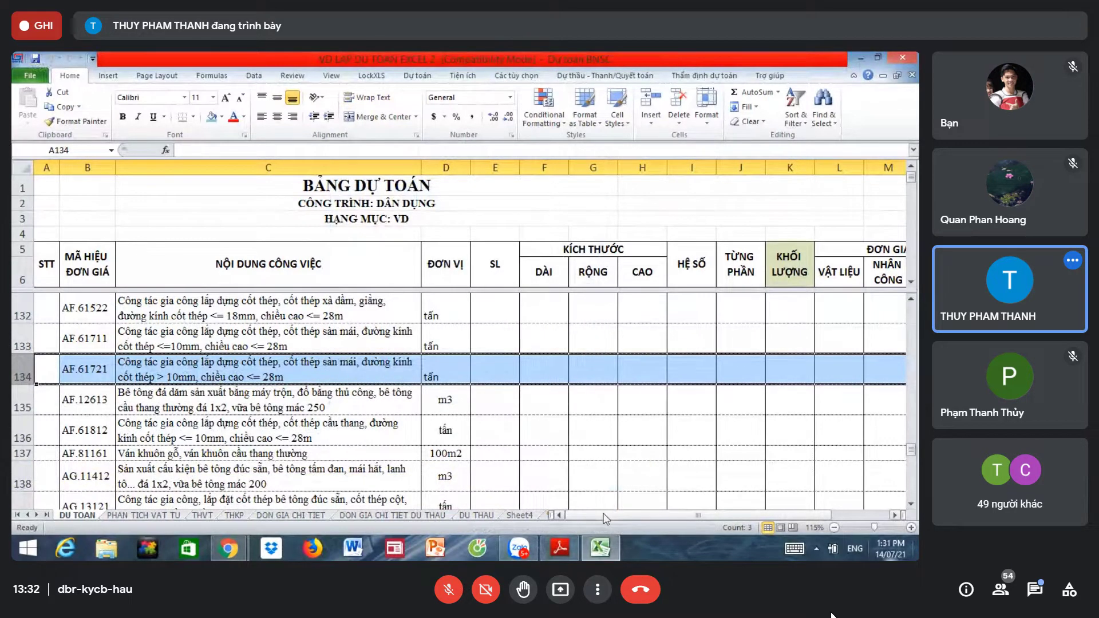
Step: Send VD LAP DU TOAN EXCEL 2.xls from Zalo's recent files to the class group
left_click(532, 546)
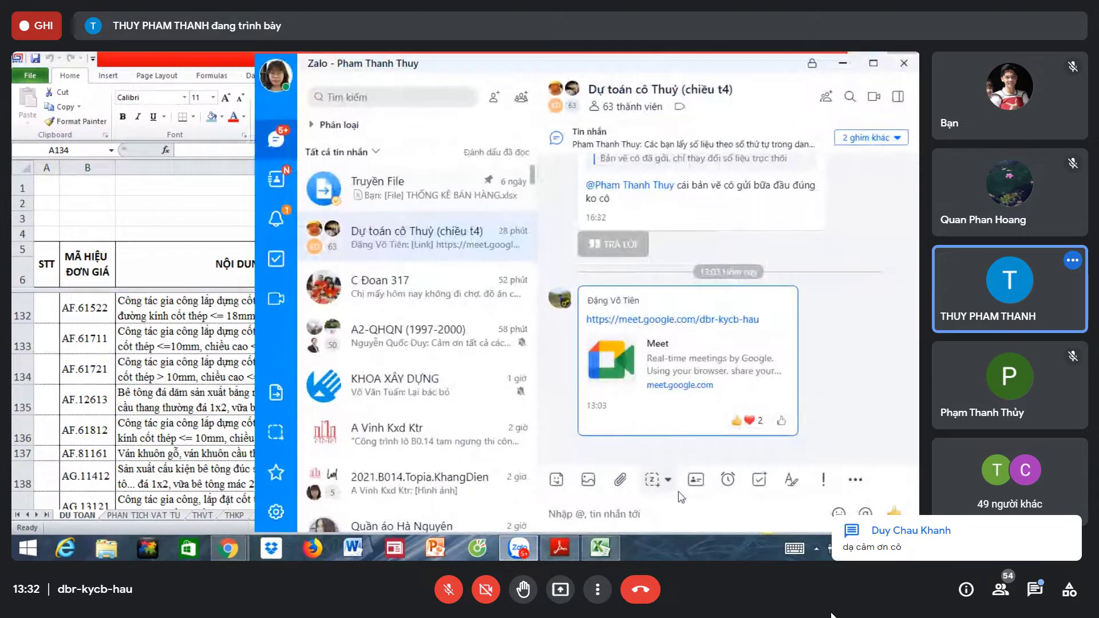
left_click(618, 481)
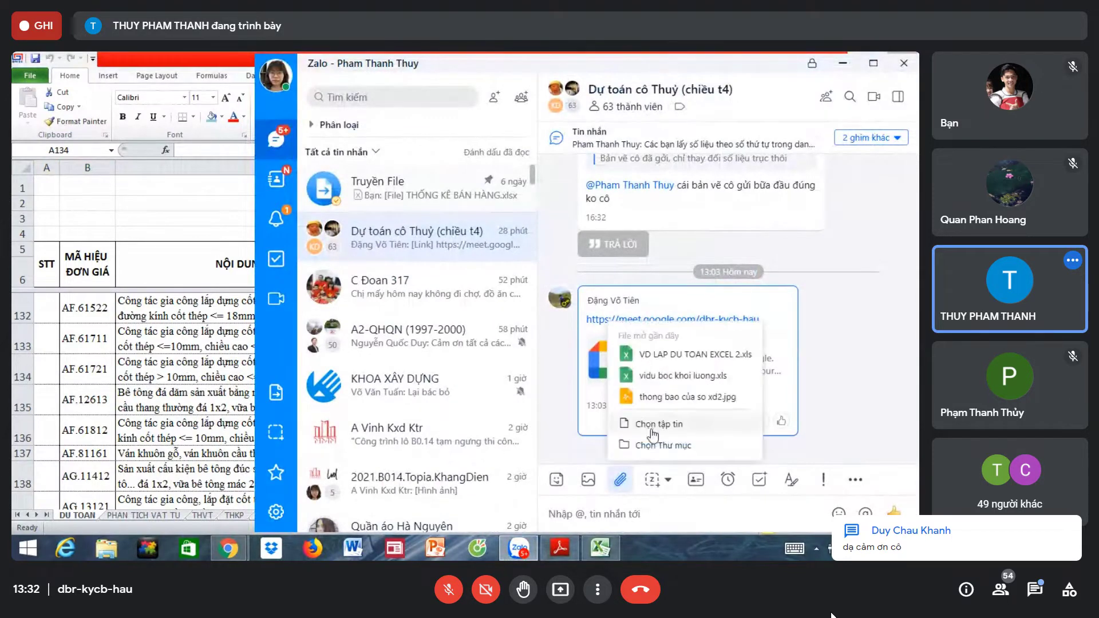
left_click(679, 357)
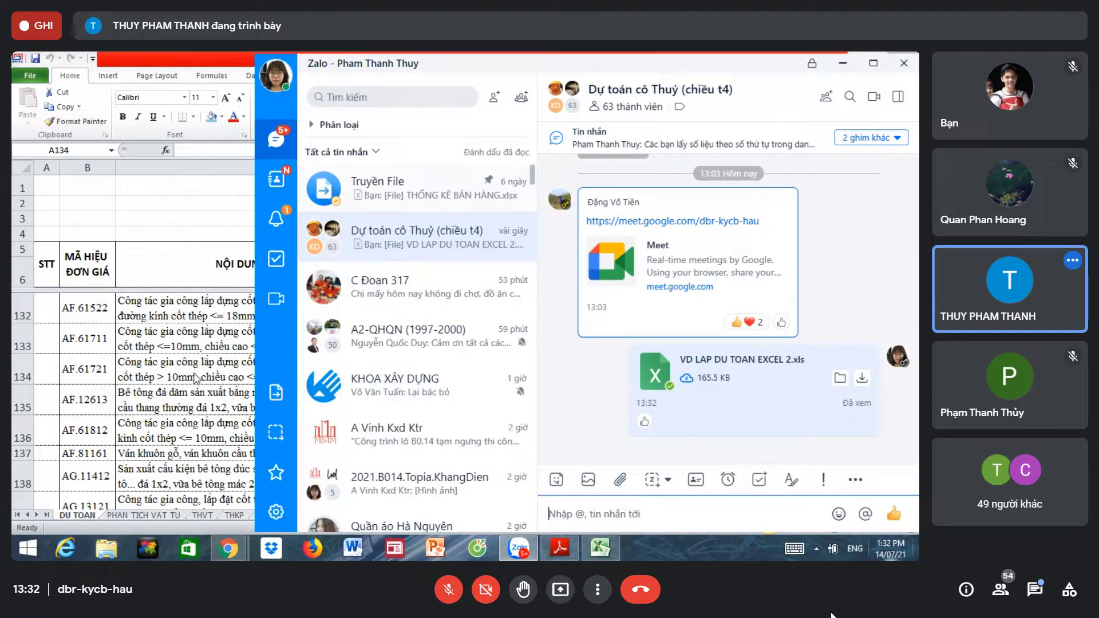
key("alt+Tab")
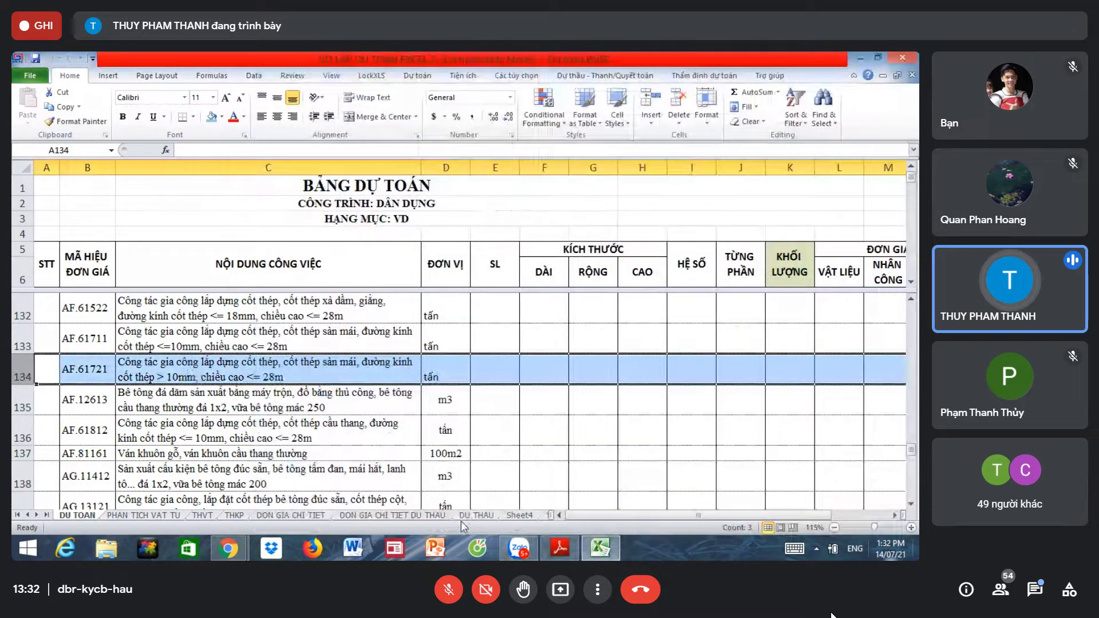
Step: Save VD LAP DU TOAN EXCEL 2.xls from the Zalo group chat into the Downloads folder
left_click(292, 423)
left_click(269, 369)
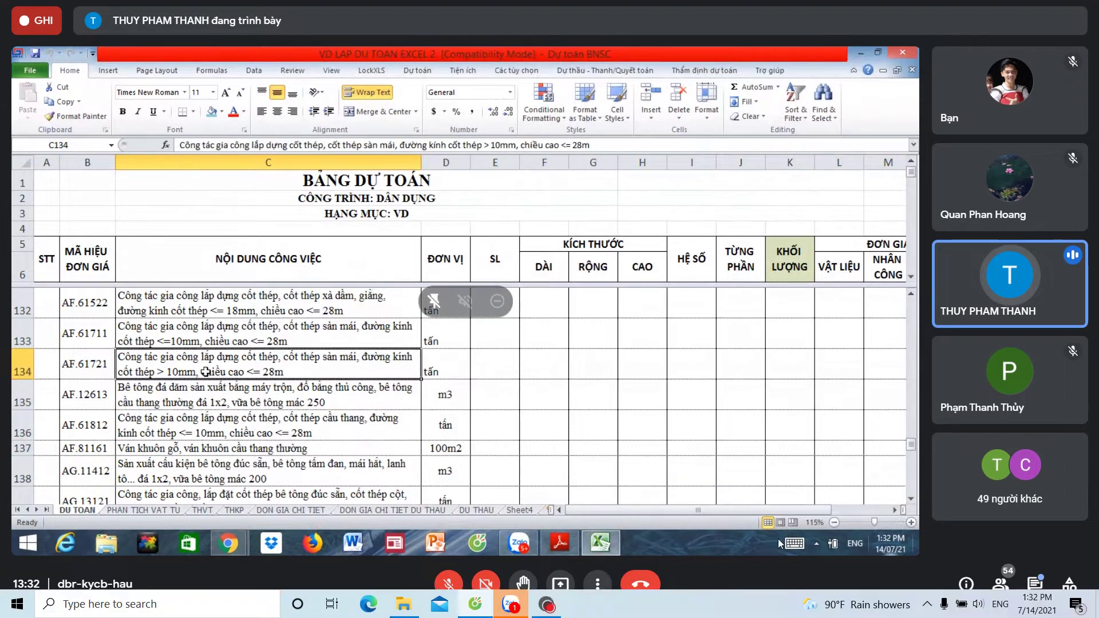
key("Escape")
left_click(518, 607)
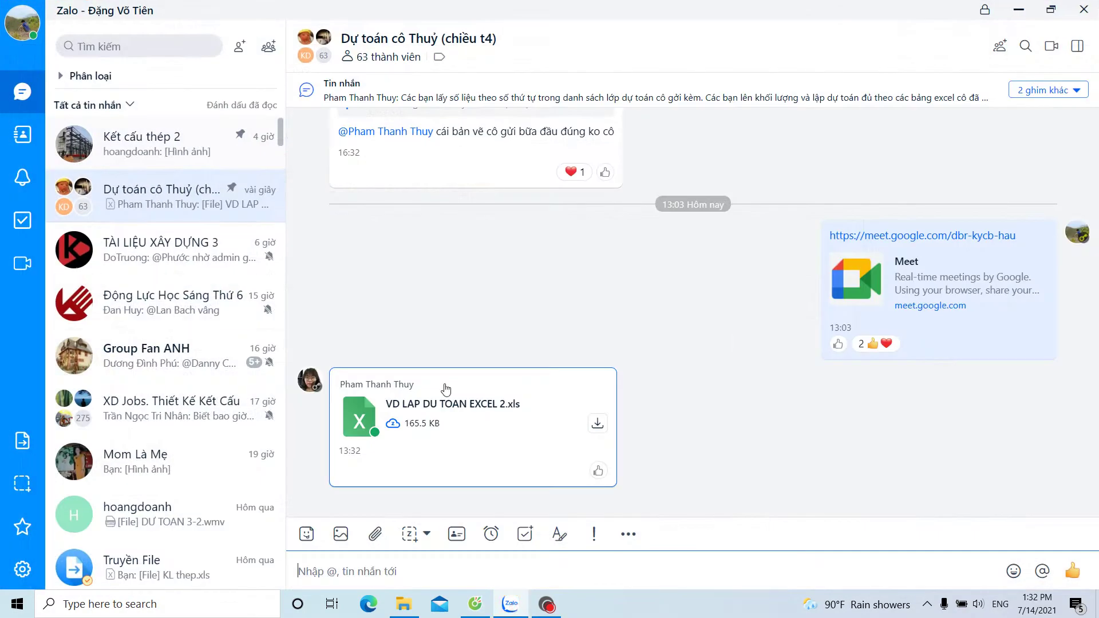
left_click(598, 424)
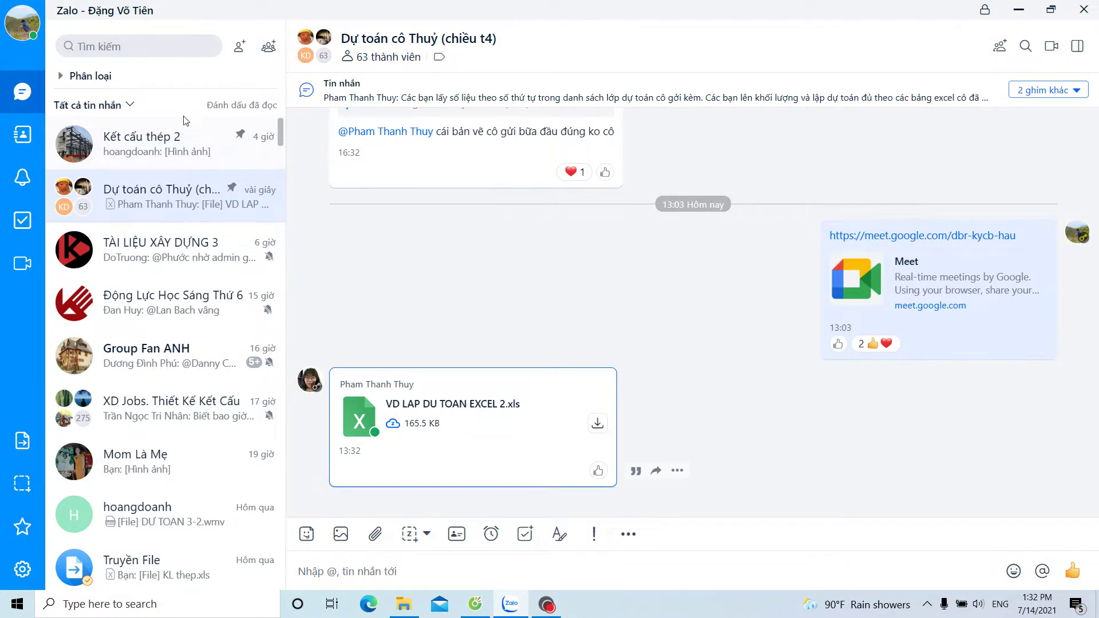
left_click(64, 128)
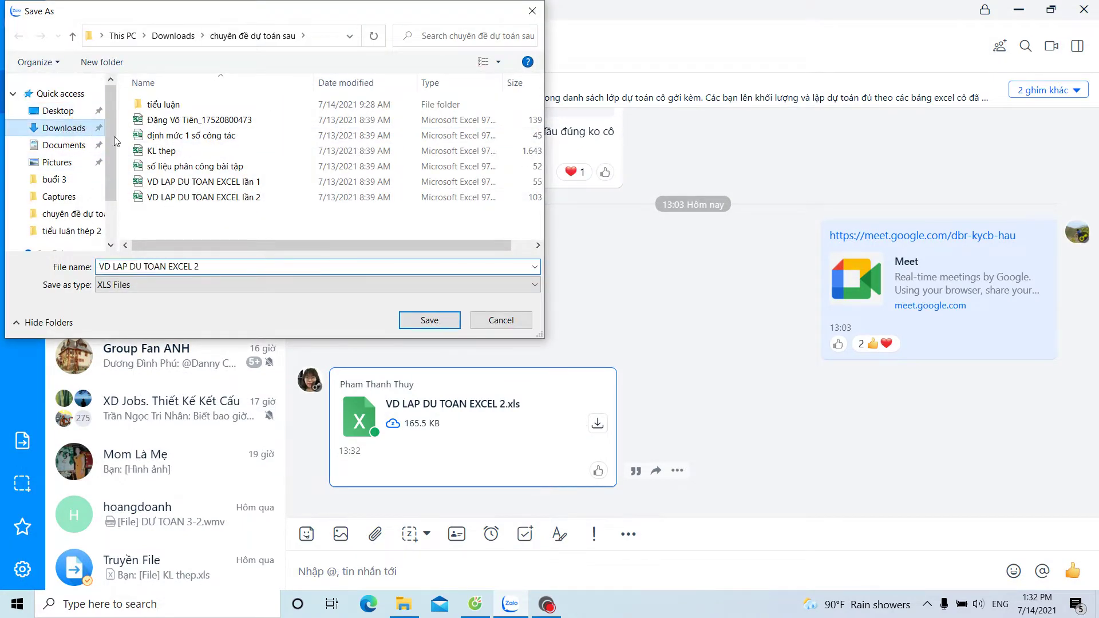
left_click(430, 320)
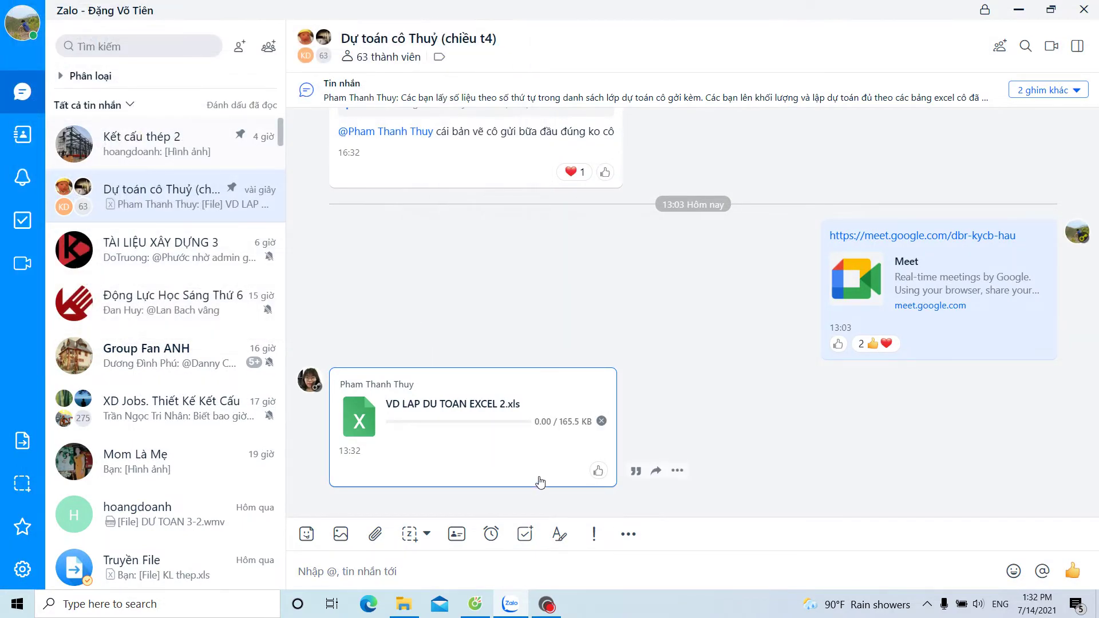
left_click(475, 603)
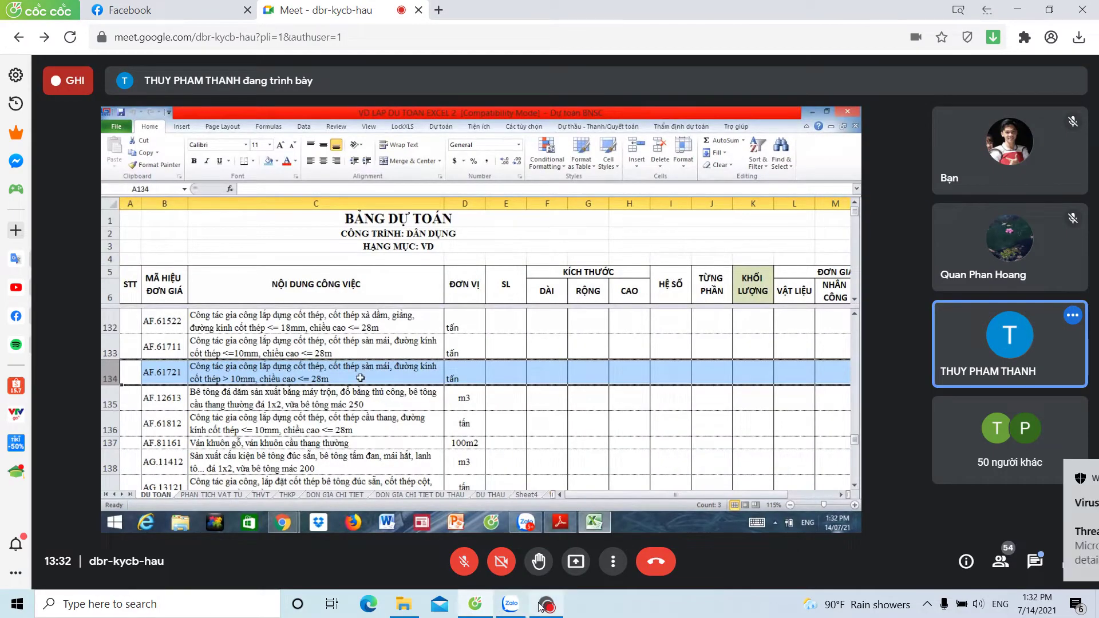
Step: Try opening VD LAP DU TOAN EXCEL 2 from Downloads, dismiss the access error, and close Excel
left_click(403, 604)
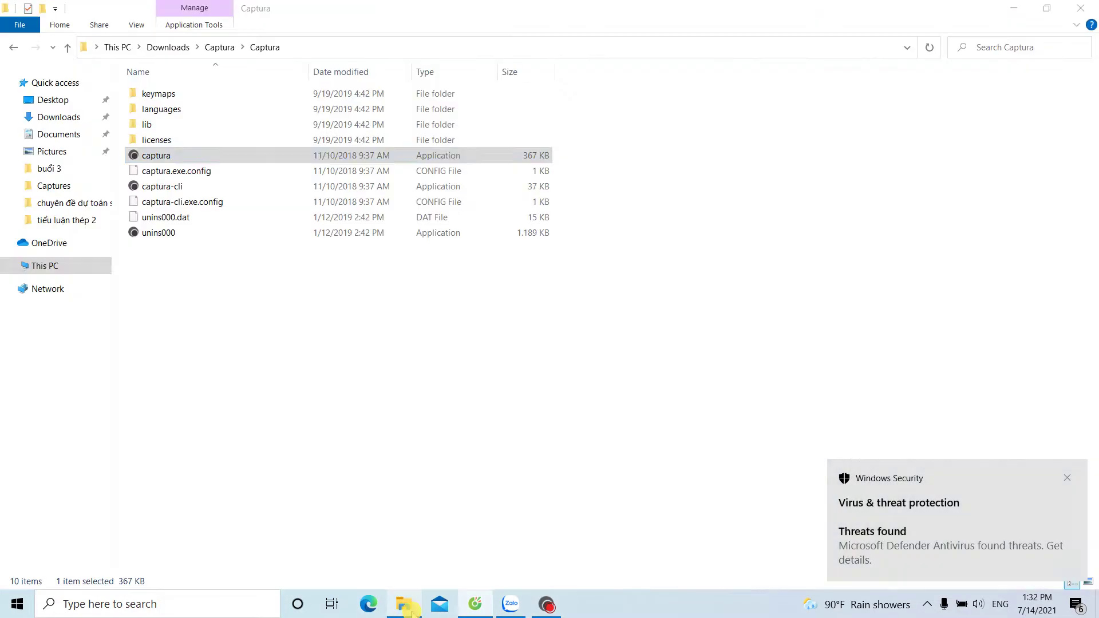
left_click(69, 120)
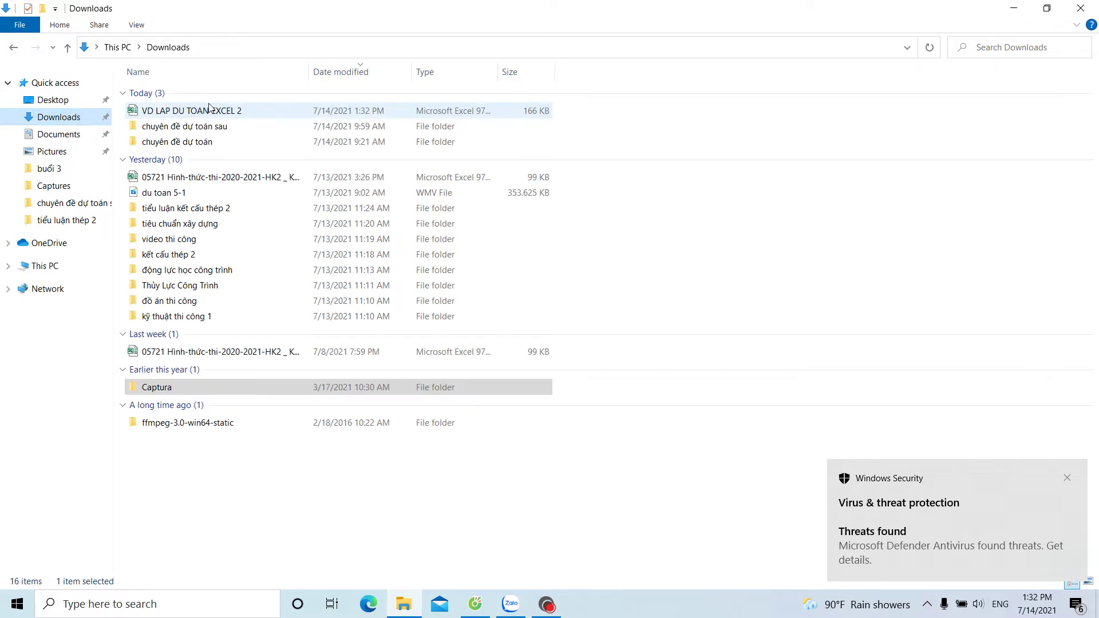
left_click(211, 111)
left_click(1067, 477)
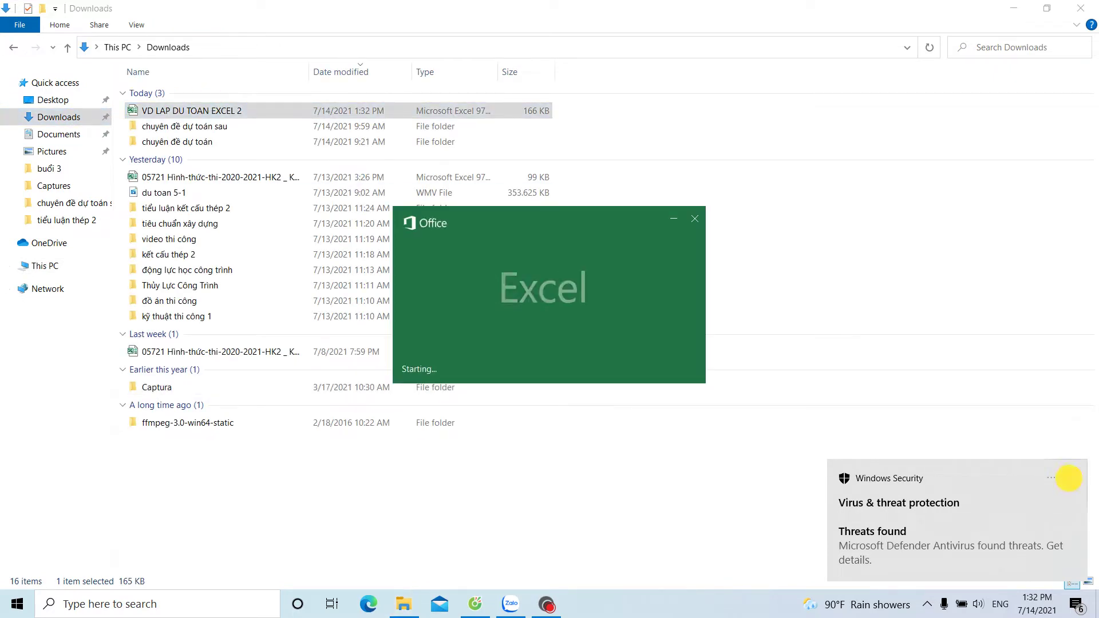
left_click(692, 267)
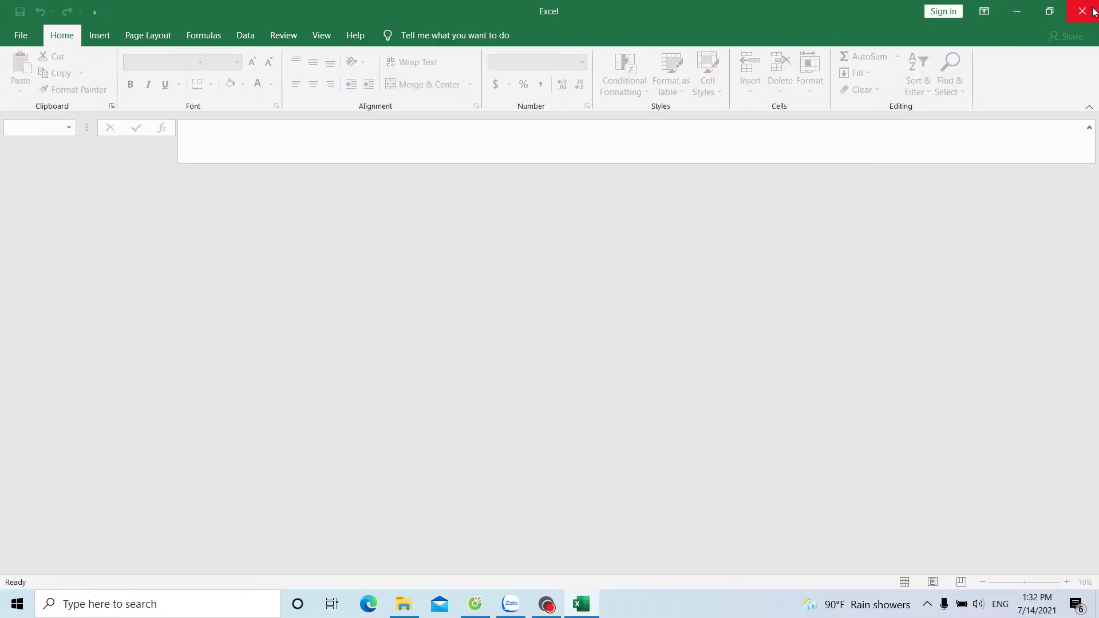
left_click(1081, 11)
left_click(475, 604)
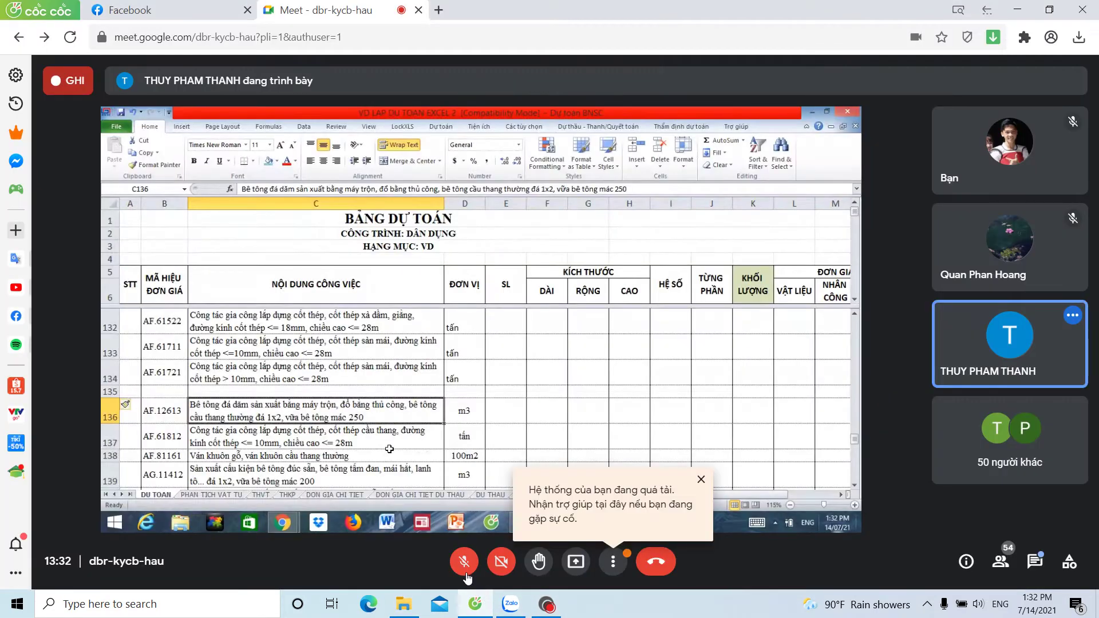
Step: Close Meet's 'system overloaded' notice
left_click(700, 479)
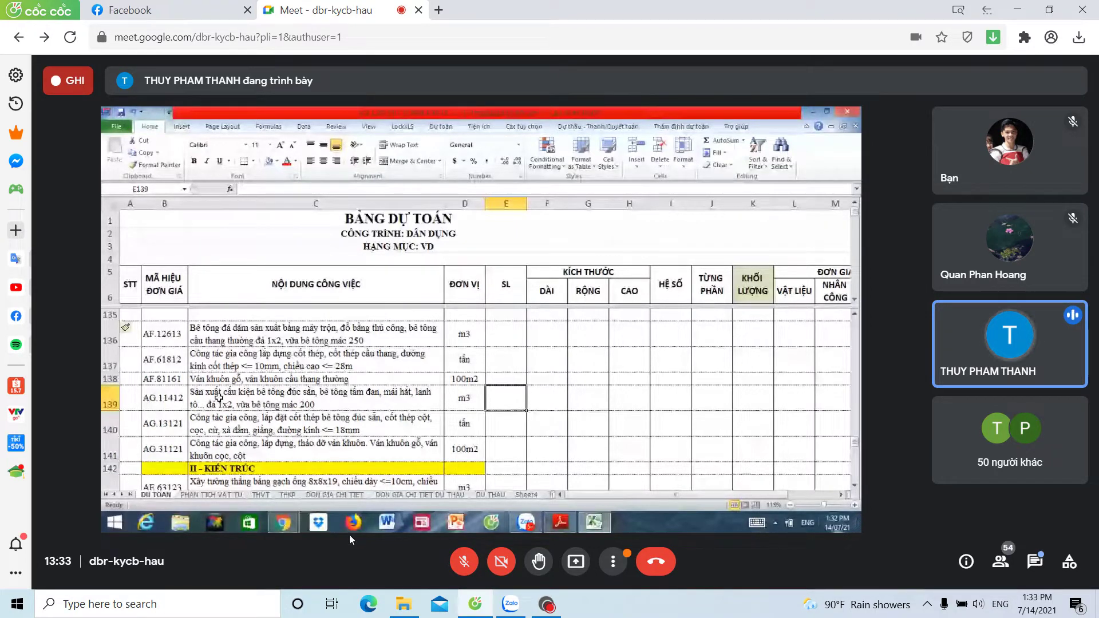
Step: Forward the VD LAP DU TOAN EXCEL 2.xls message in Zalo to the Truyền File chat
left_click(525, 605)
mouse_move(592, 429)
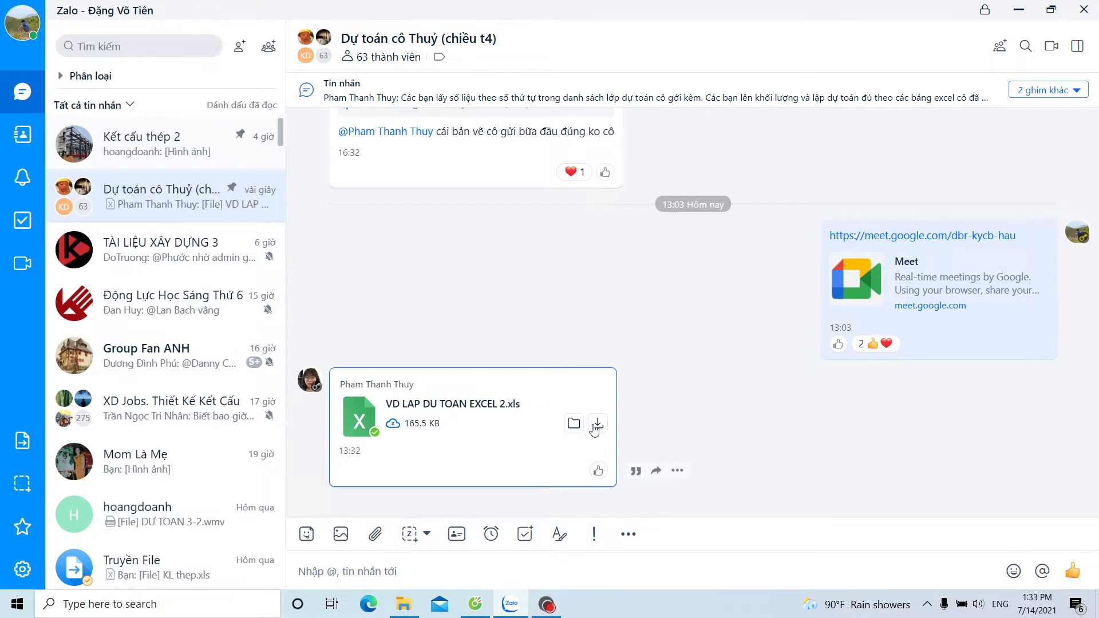
left_click(677, 470)
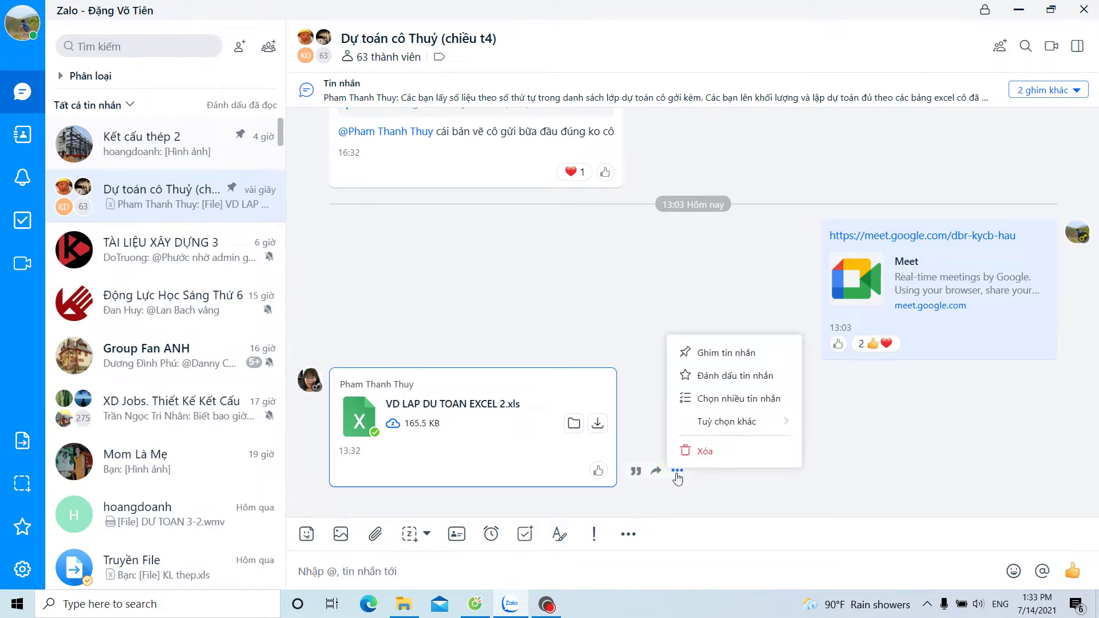
left_click(653, 470)
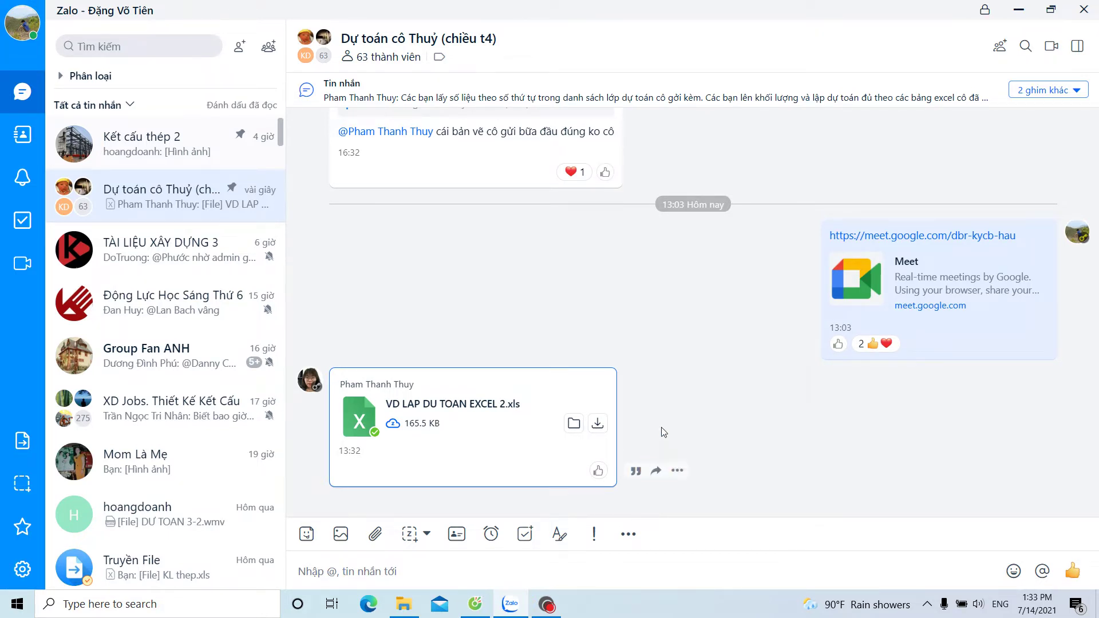
left_click(466, 304)
left_click(692, 547)
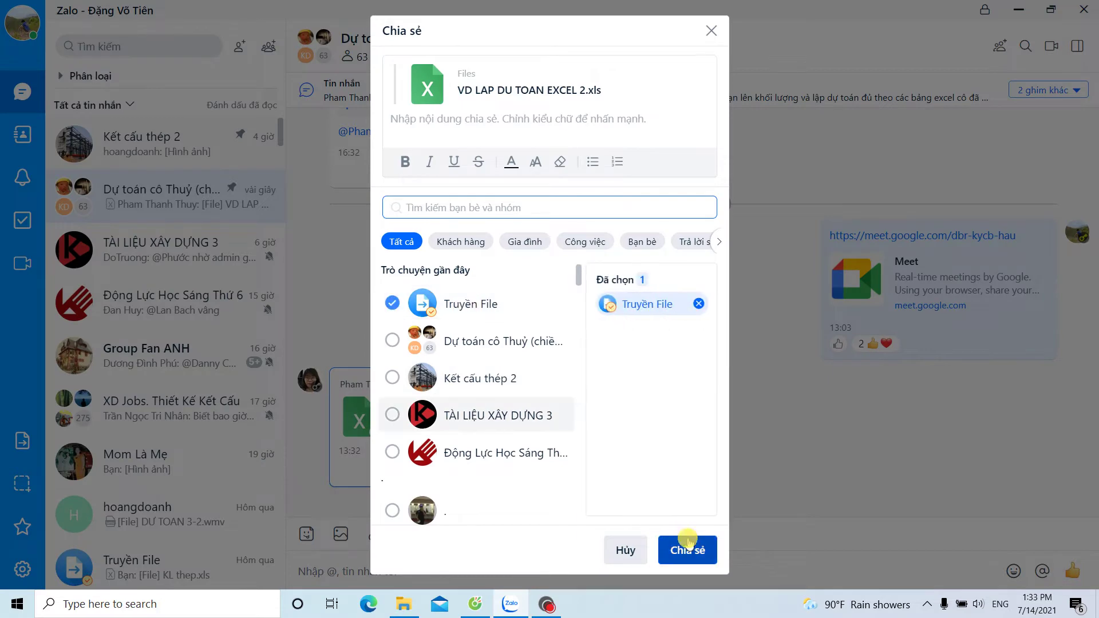
Step: Download the forwarded workbook from Truyền File into Downloads as VD LAP DU TOAN EXCEL 2 (1)
left_click(206, 252)
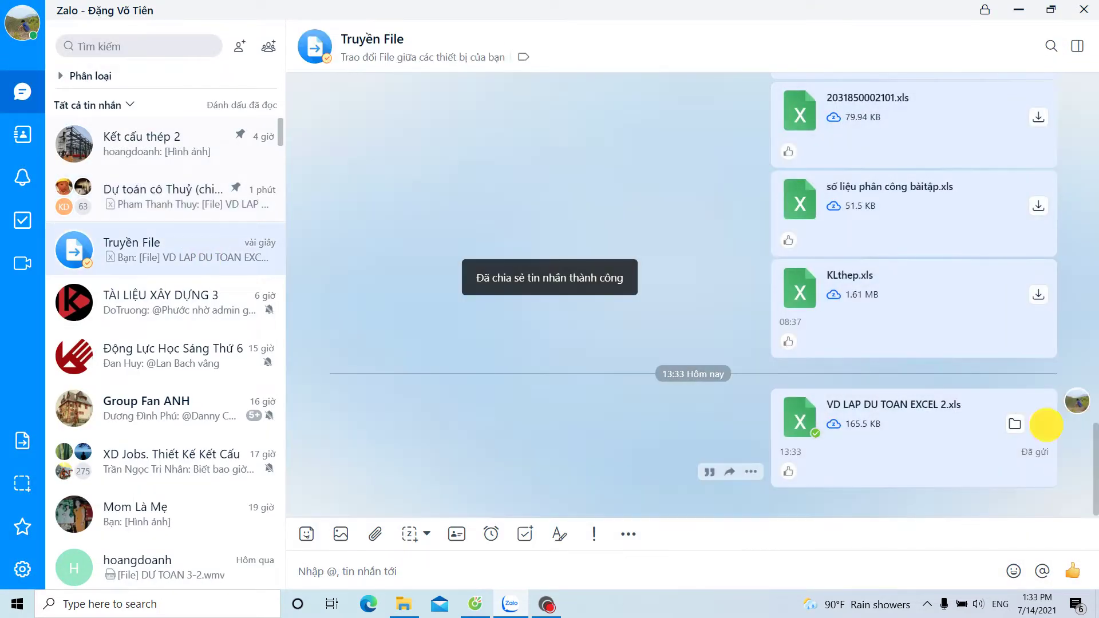
left_click(1037, 423)
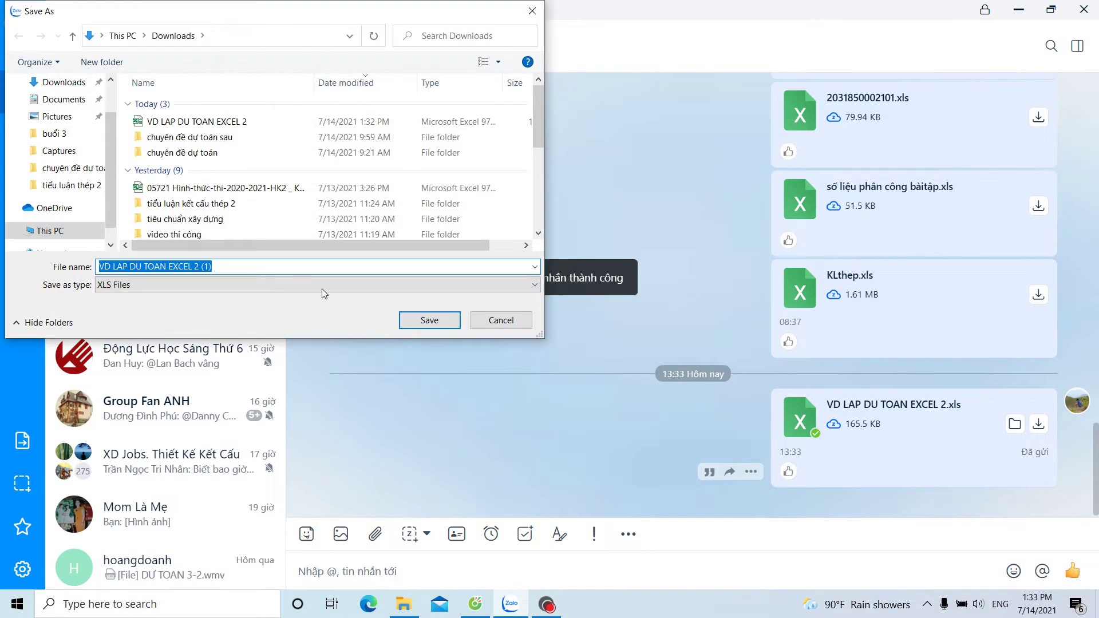
left_click(455, 327)
left_click(403, 603)
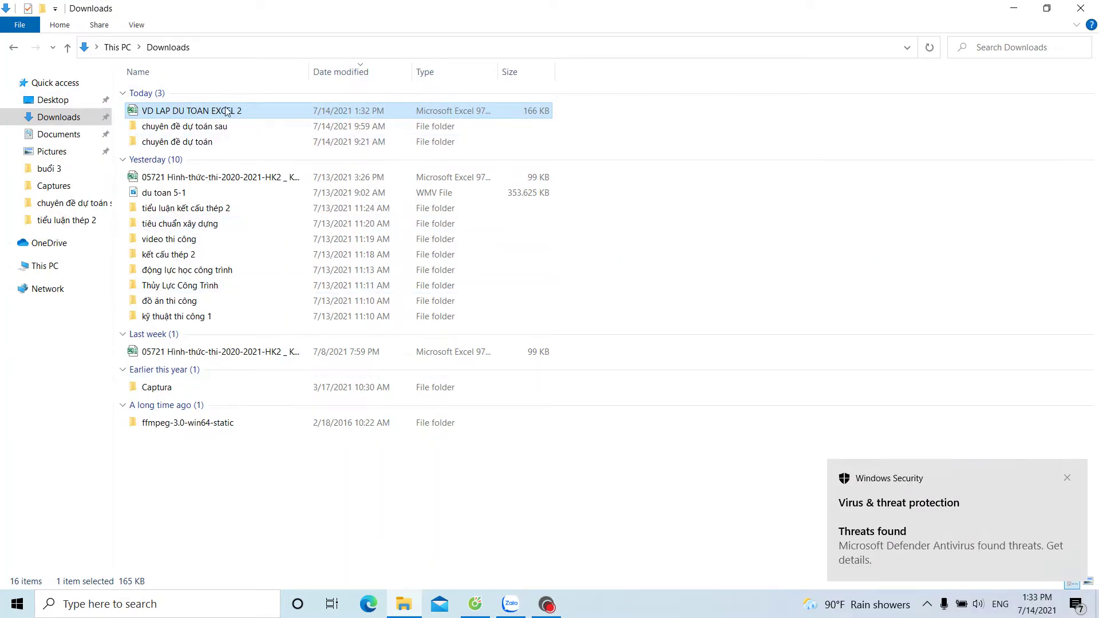
Step: Open VD LAP DU TOAN EXCEL 2 (1) from Downloads, then dismiss Excel's error and close Excel
left_click(212, 139)
double_click(229, 156)
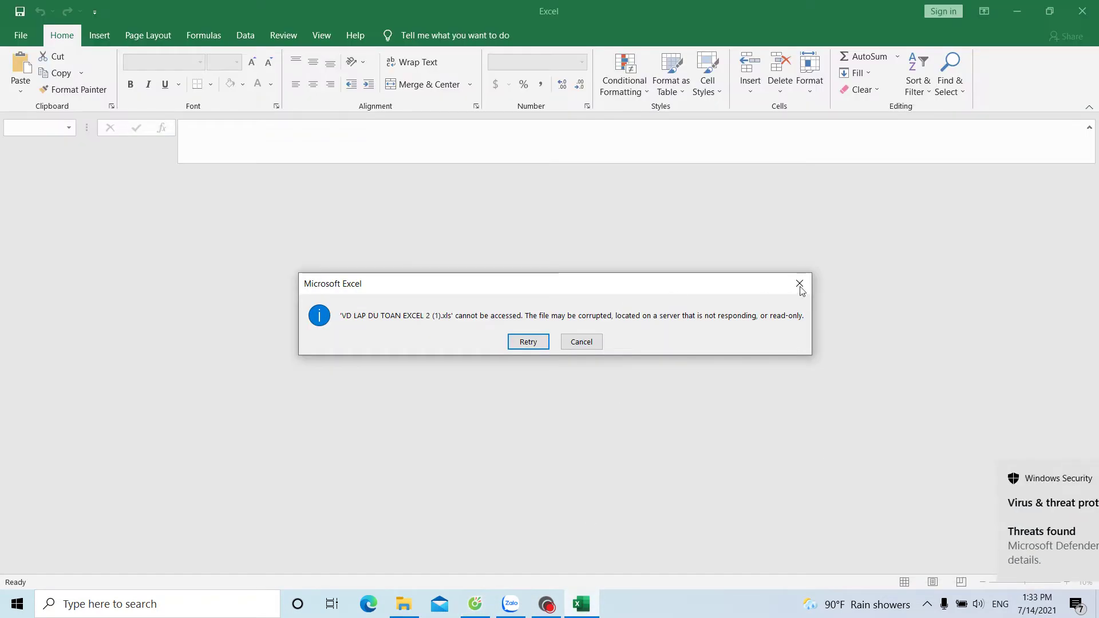
left_click(799, 283)
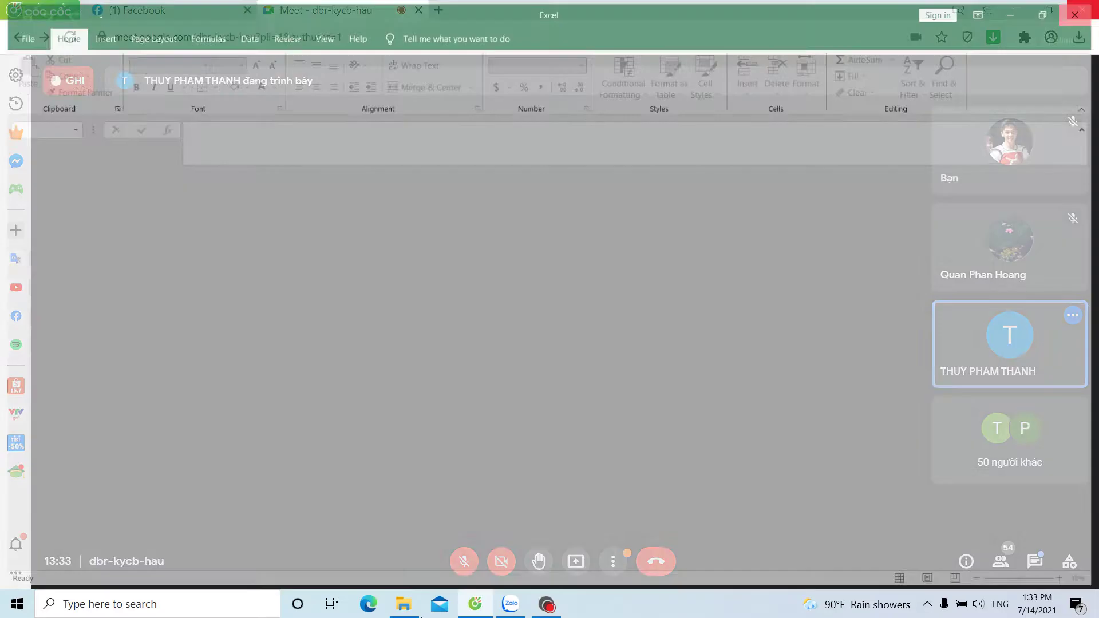
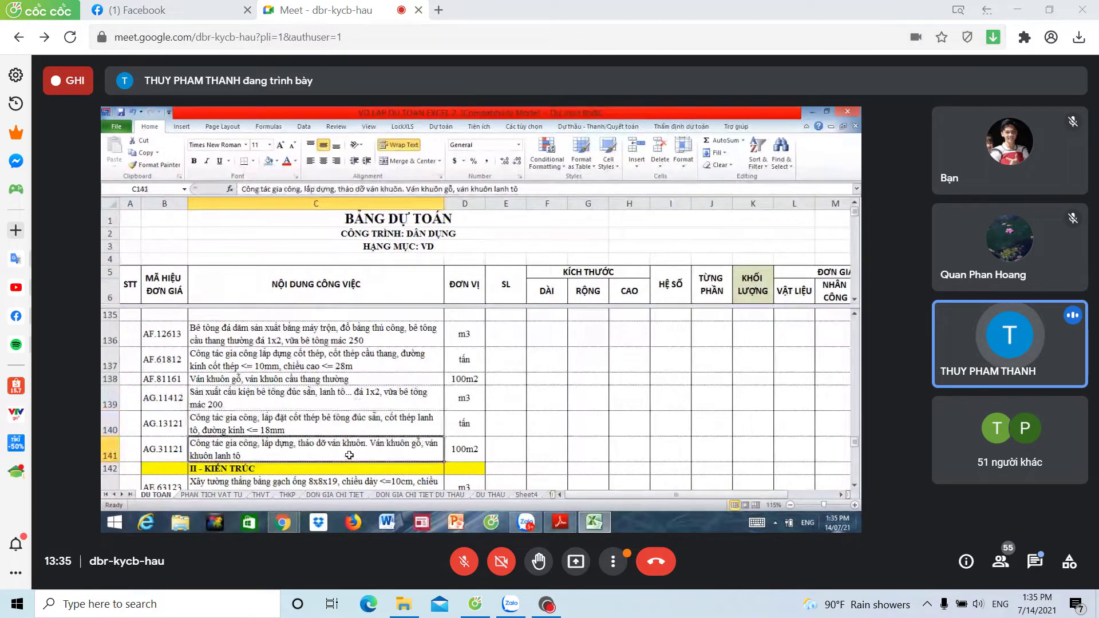
Step: Select the Meet call's web address in the address bar, then go to the Facebook tab
left_click(322, 39)
left_click(172, 10)
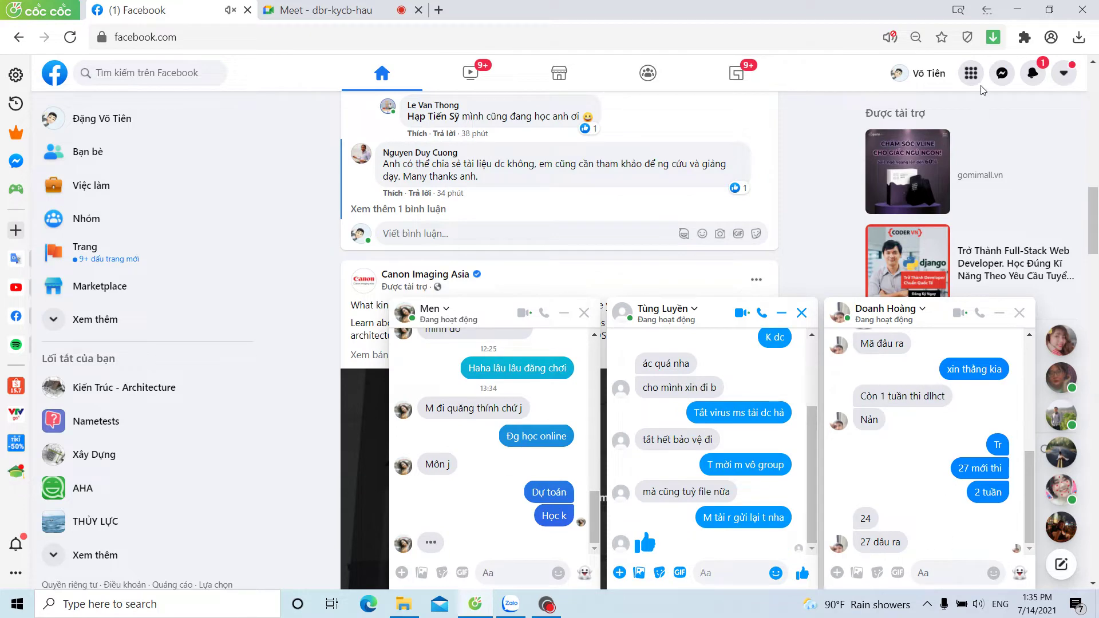
Step: Paste and send the Meet link in the friend's Facebook chat, then return to the Meet call
left_click(506, 573)
type("https://meet.google.com/dbr-kycb-hau?pli=1&authuser=1")
key("Return")
key("ctrl+Tab")
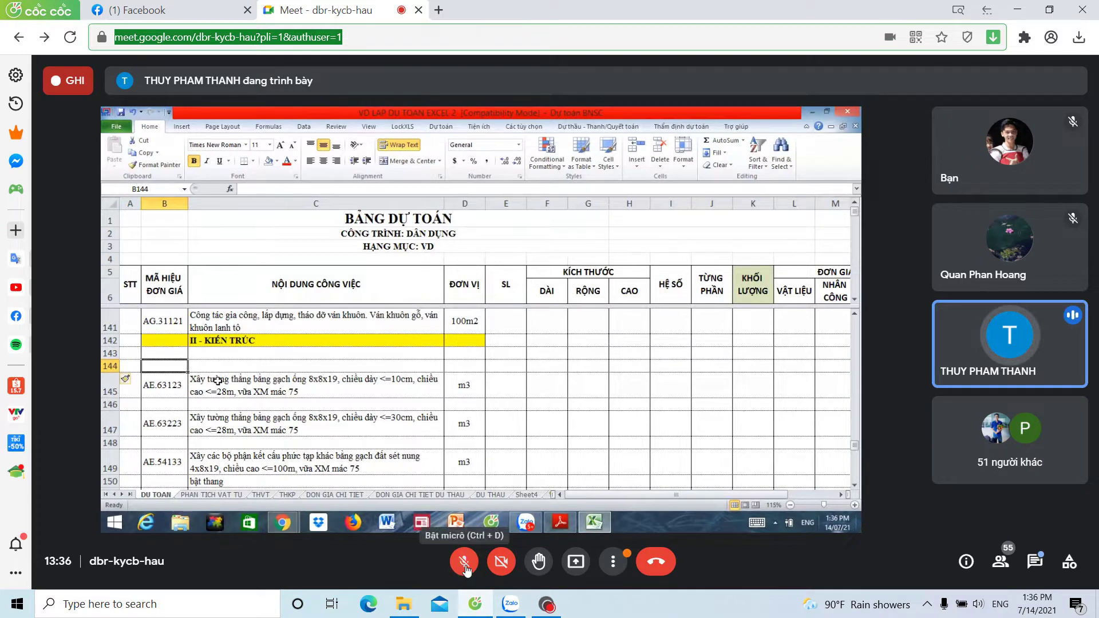
left_click(1034, 562)
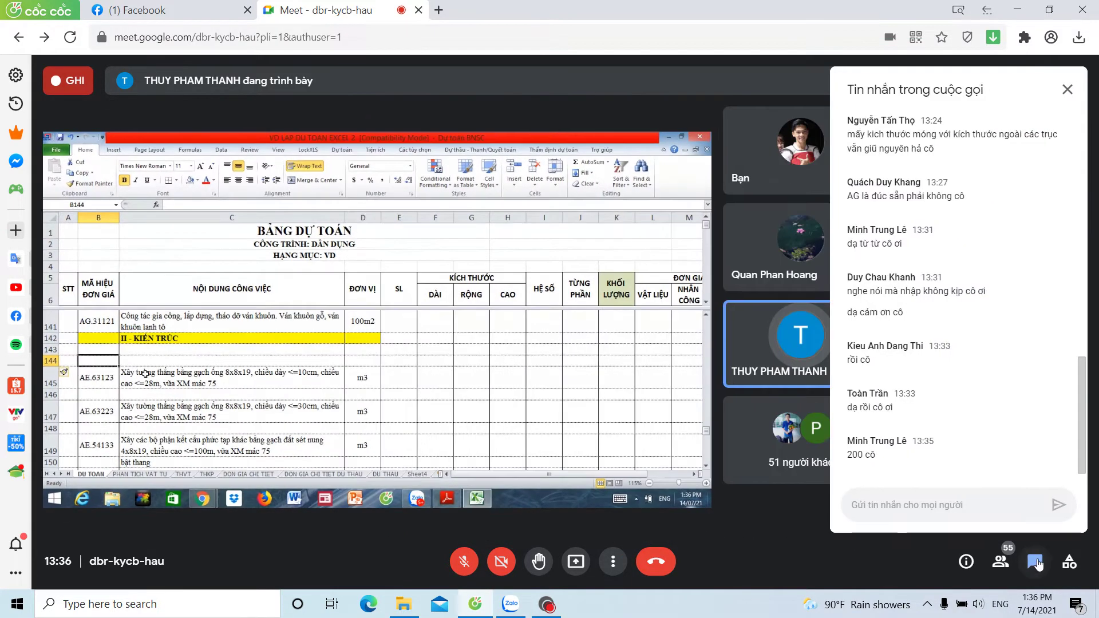
left_click(1036, 563)
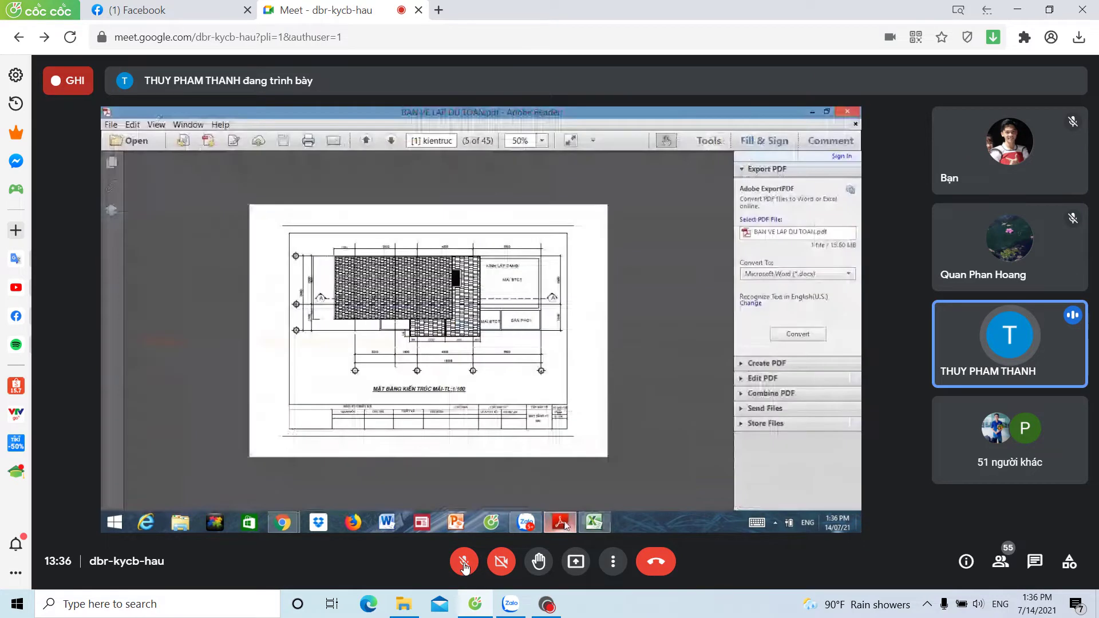
Step: Leave the microphone muted and show the MẶT ĐỨNG CHÍNH elevation page full screen with F11
double_click(464, 566)
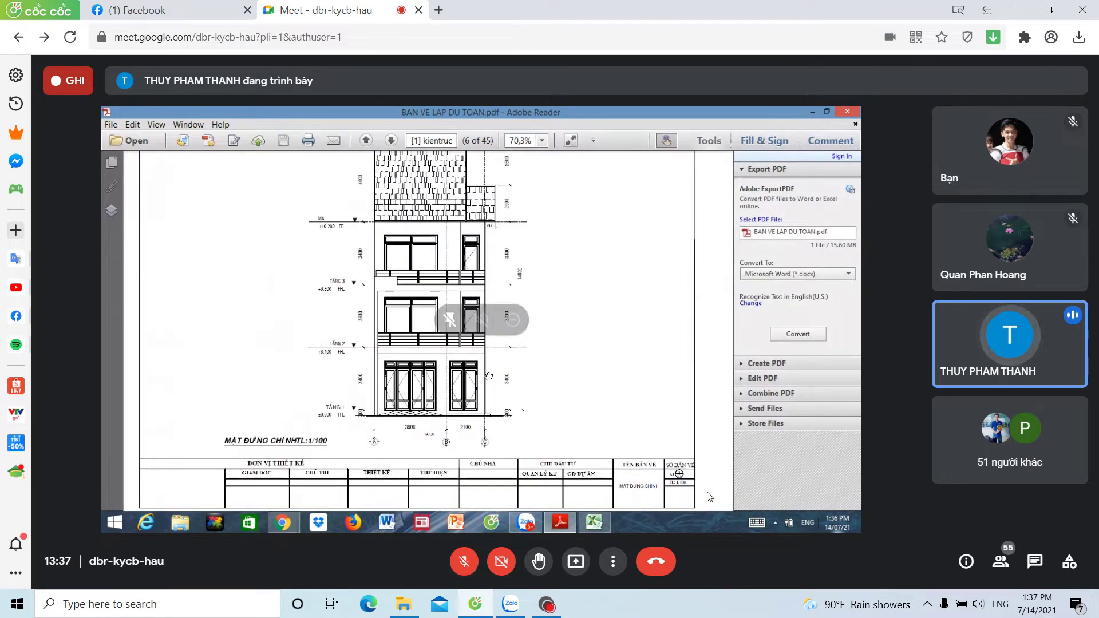
key("F11")
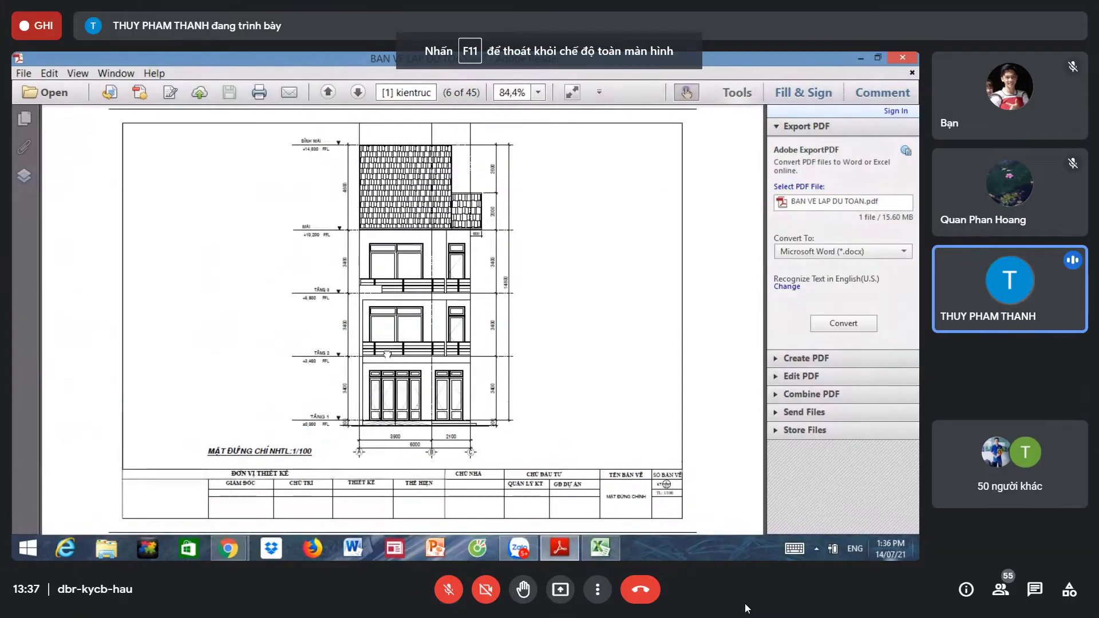
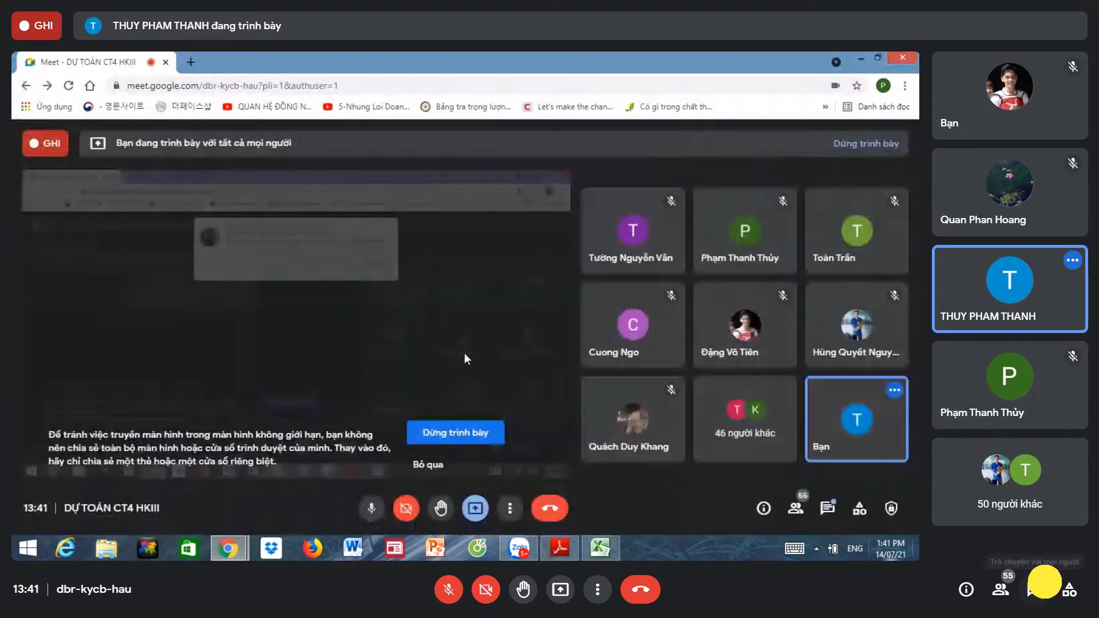
Step: Send 'dạ kịp ạ' in the Meet chat, then close the chat panel
left_click(1034, 589)
type("dạ")
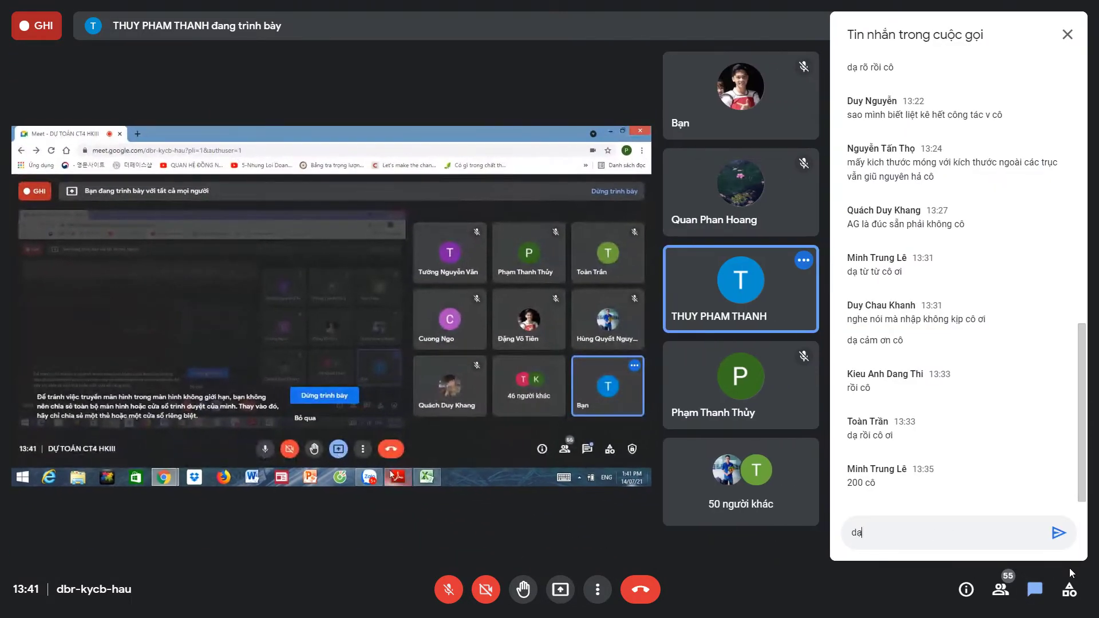
type(" kịp ạ")
key("Return")
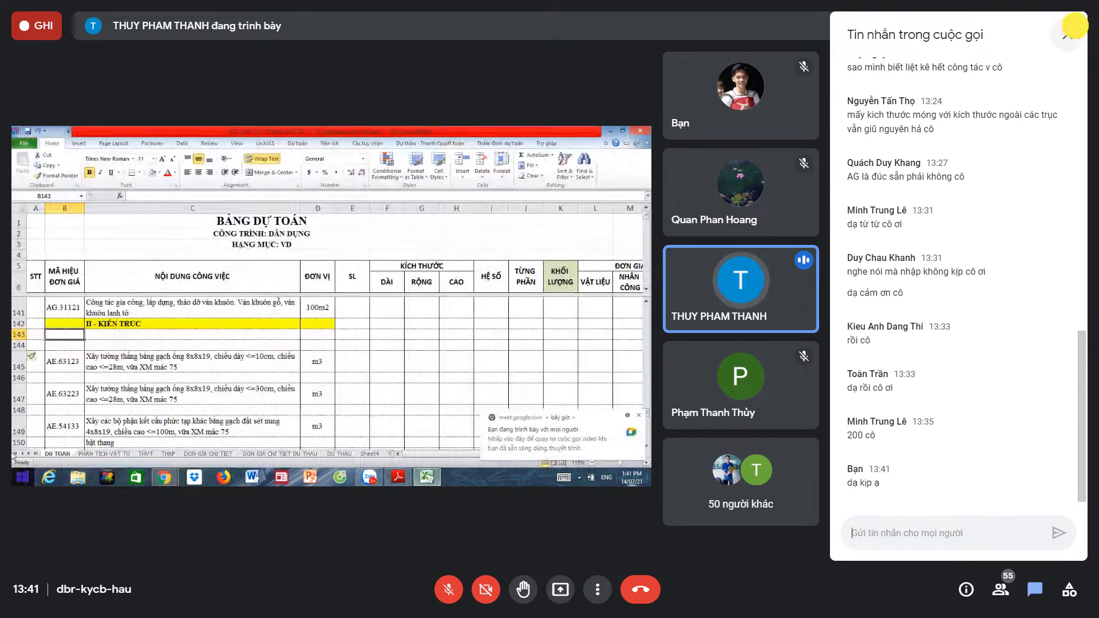
left_click(1067, 34)
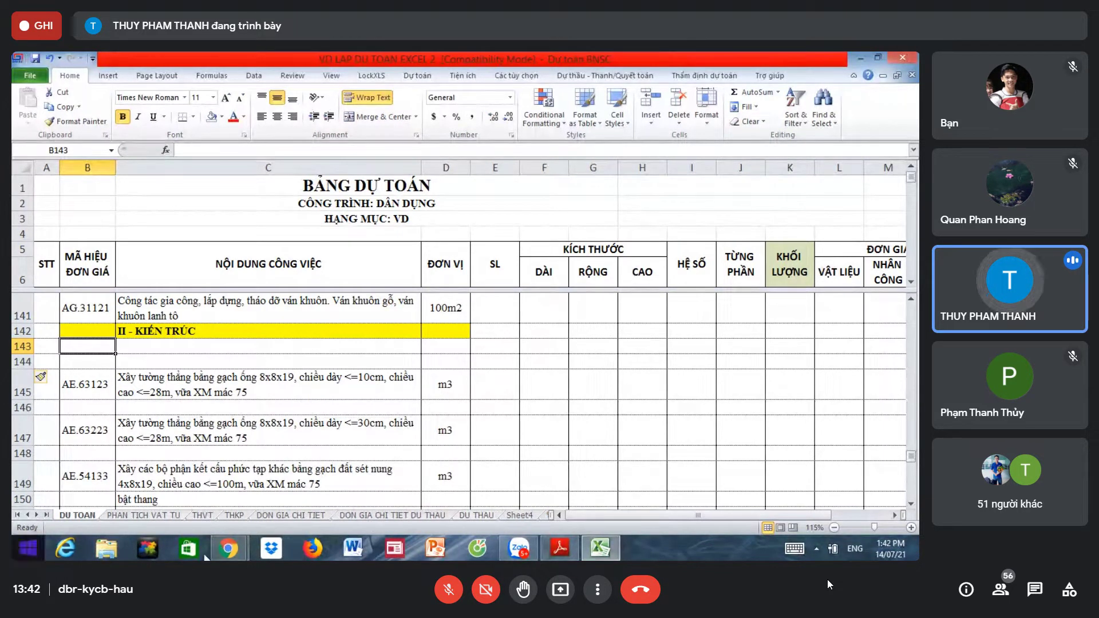
Step: Enter 'Cao độ tự nhiên: 0,00' in cell C143 under the II - KIẾN TRÚC heading
left_click(227, 357)
left_click(101, 343)
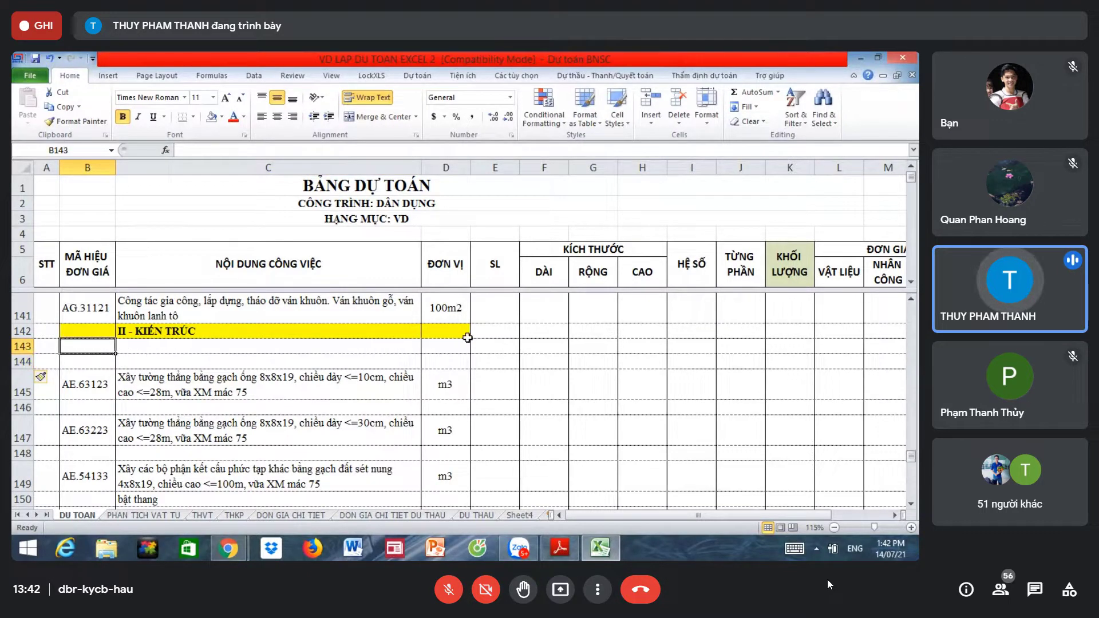
left_click(89, 354)
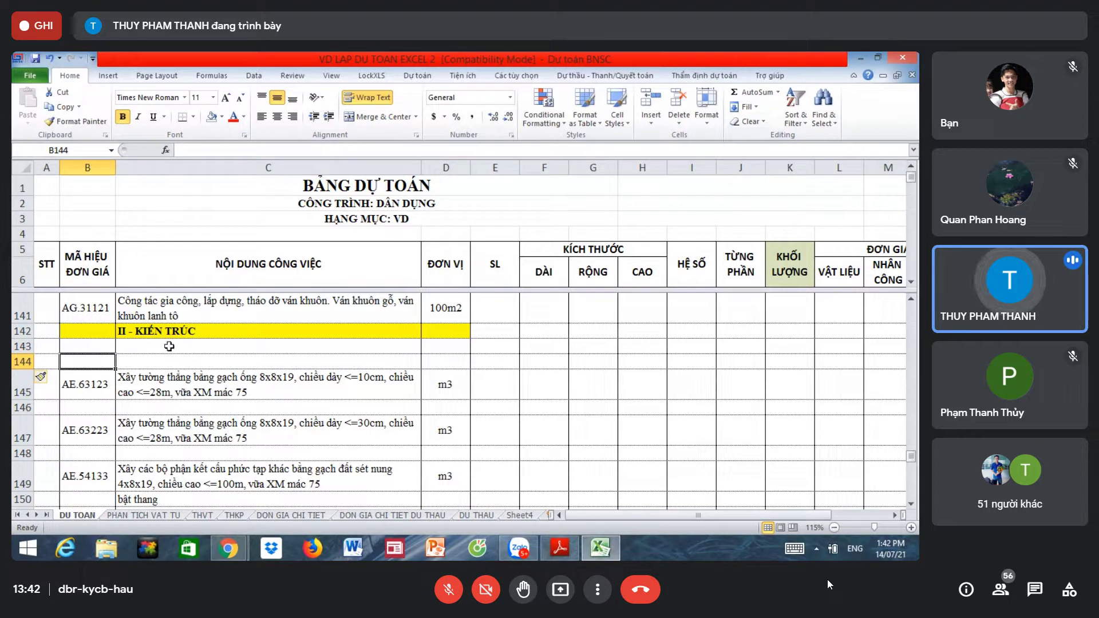
left_click(205, 348)
type("Ca")
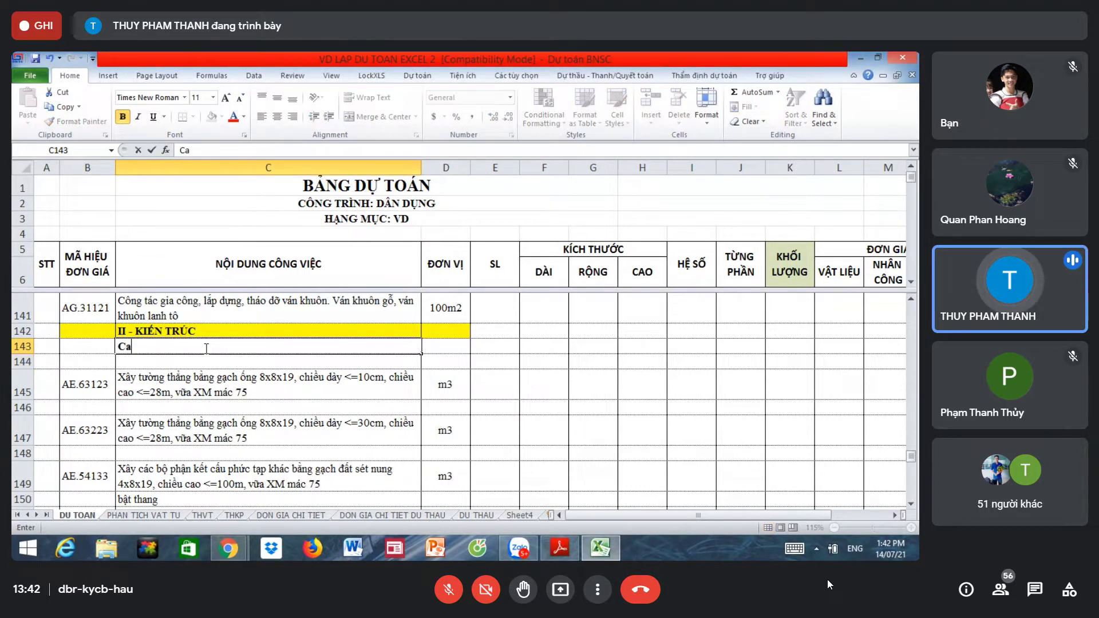
type("o độ")
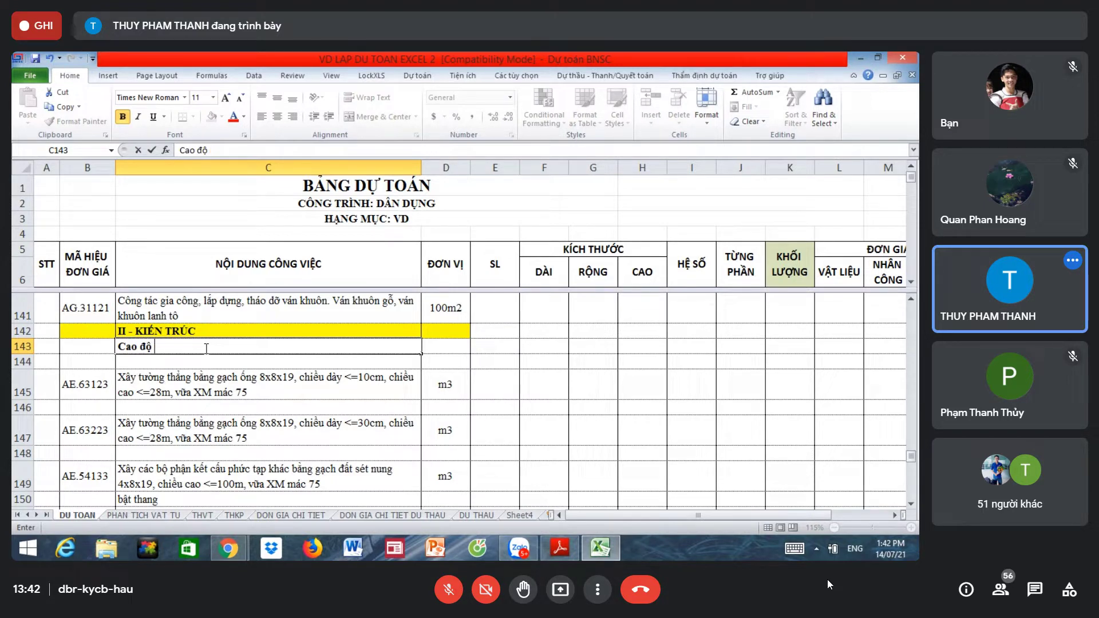
type(" knhie")
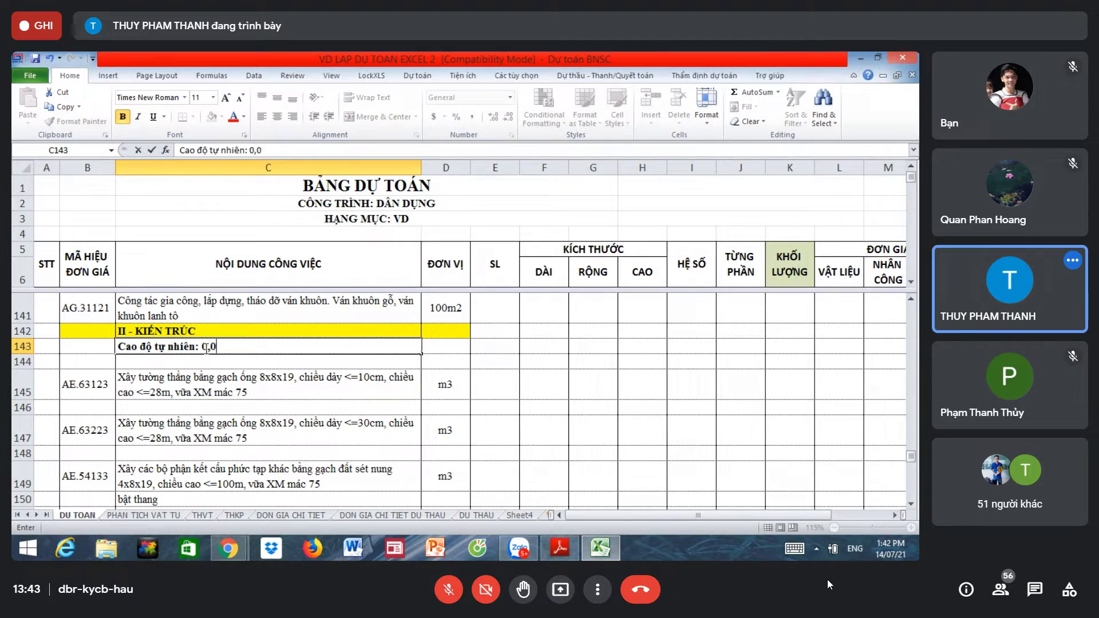
type("0")
key("Return")
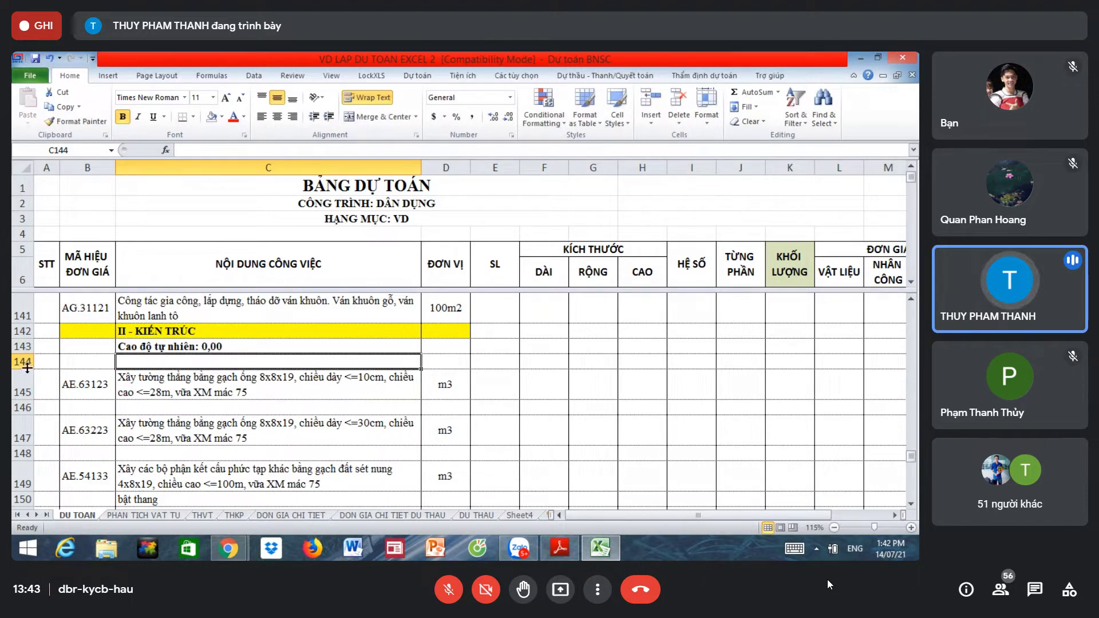
Step: Insert a blank row and enter 'đào nền nhà' in C144
left_click(19, 378)
right_click(19, 378)
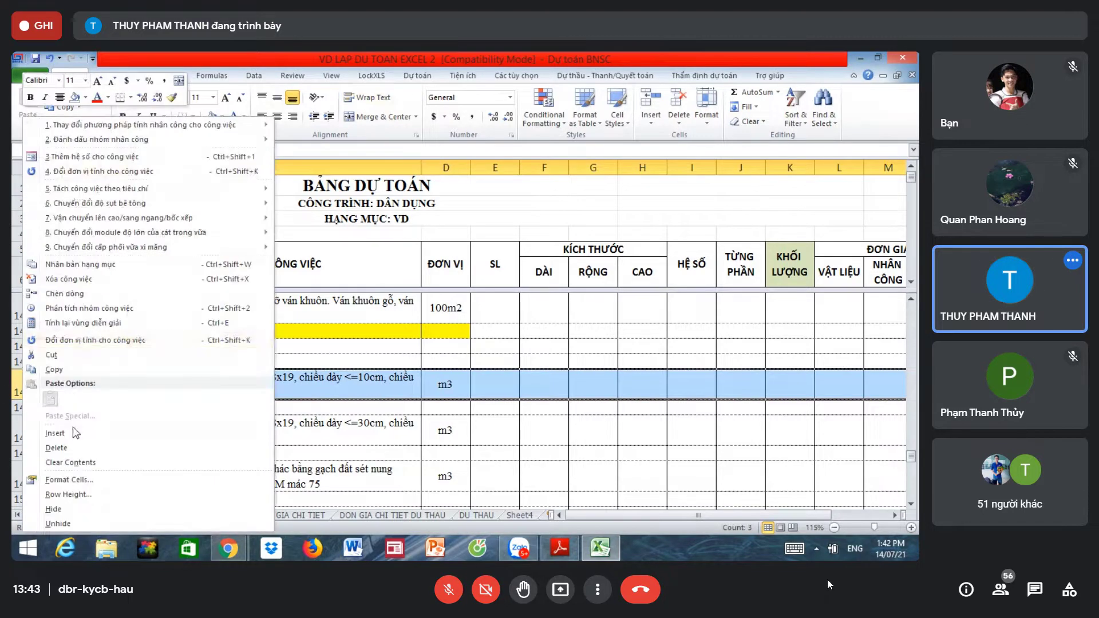
left_click(73, 438)
left_click(175, 362)
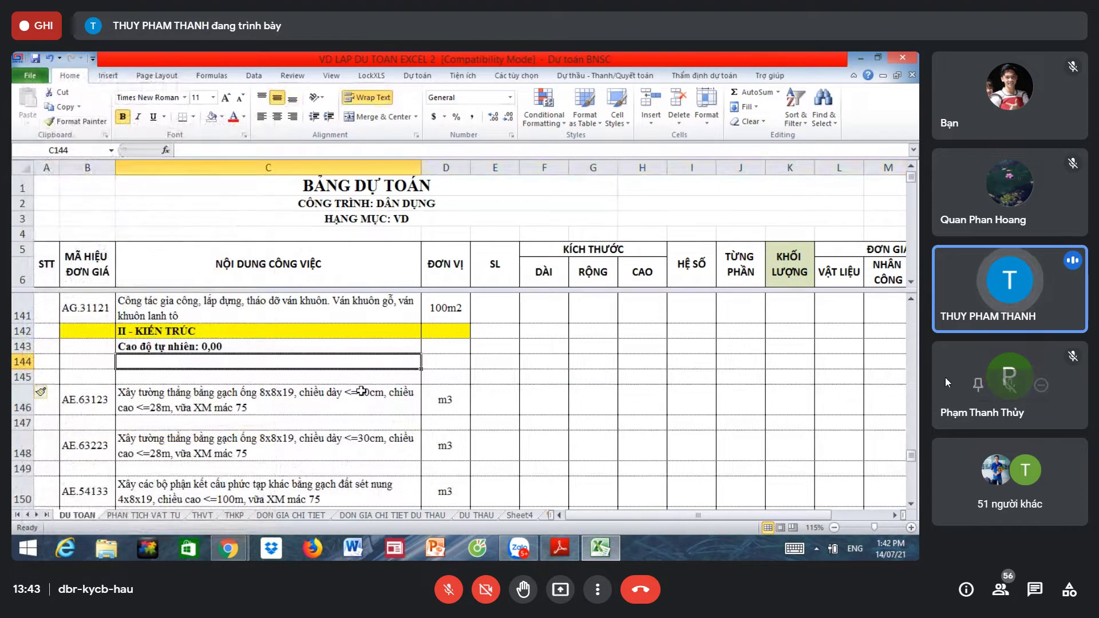
type("đ")
type("ào")
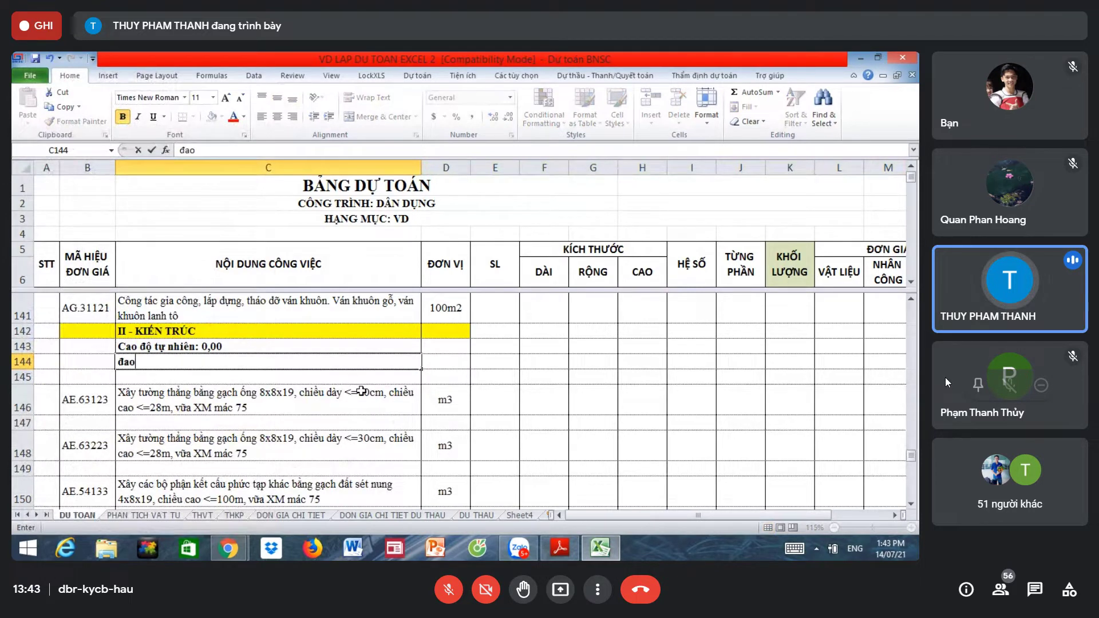
type(" nền")
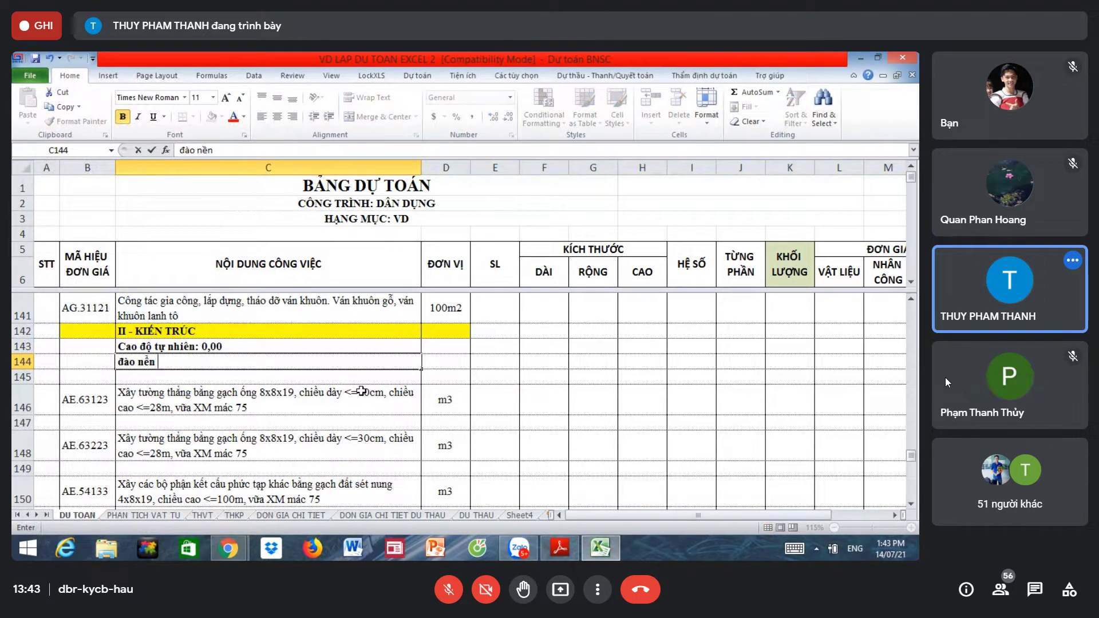
type(" nhà")
key("Return")
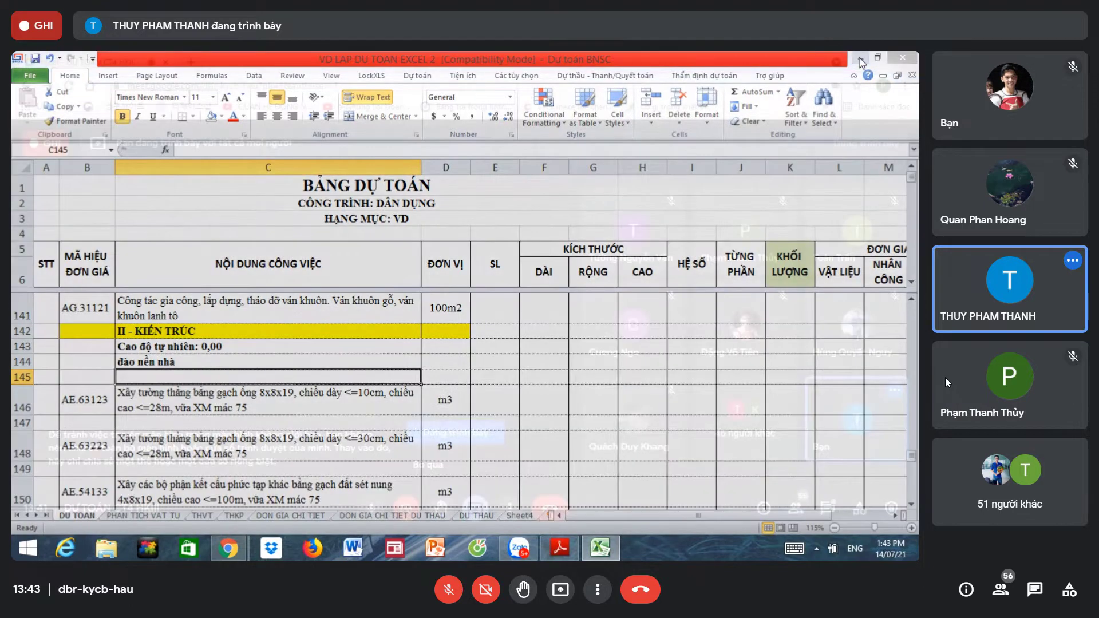
Step: Minimize the Excel, Meet, PDF and Zalo windows and dismiss the sharing notice
left_click(862, 61)
left_click(861, 61)
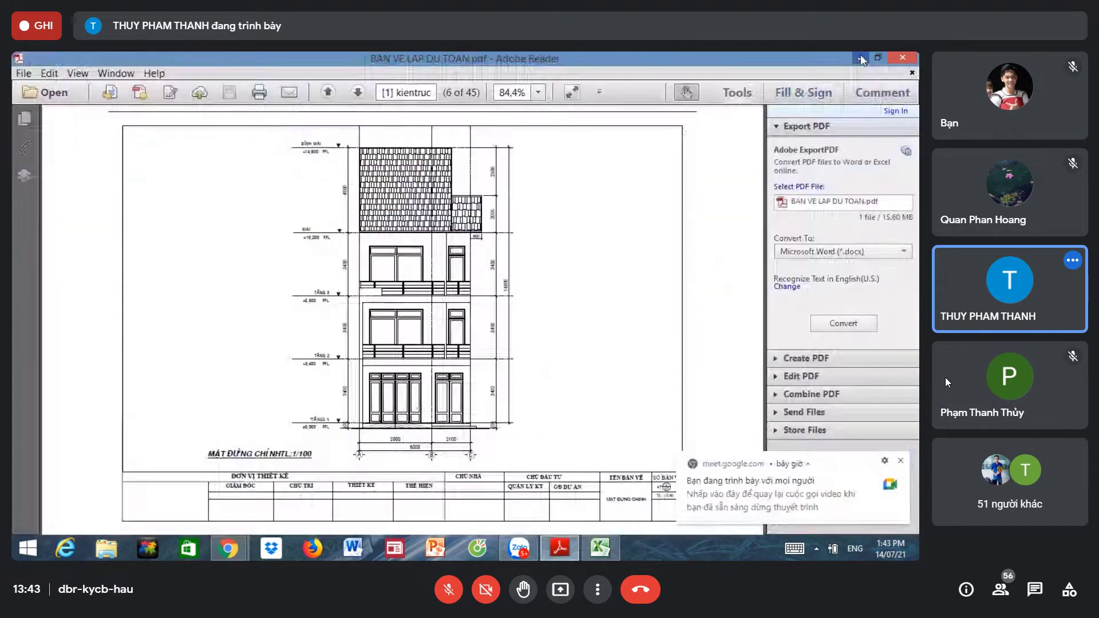
left_click(861, 61)
left_click(847, 66)
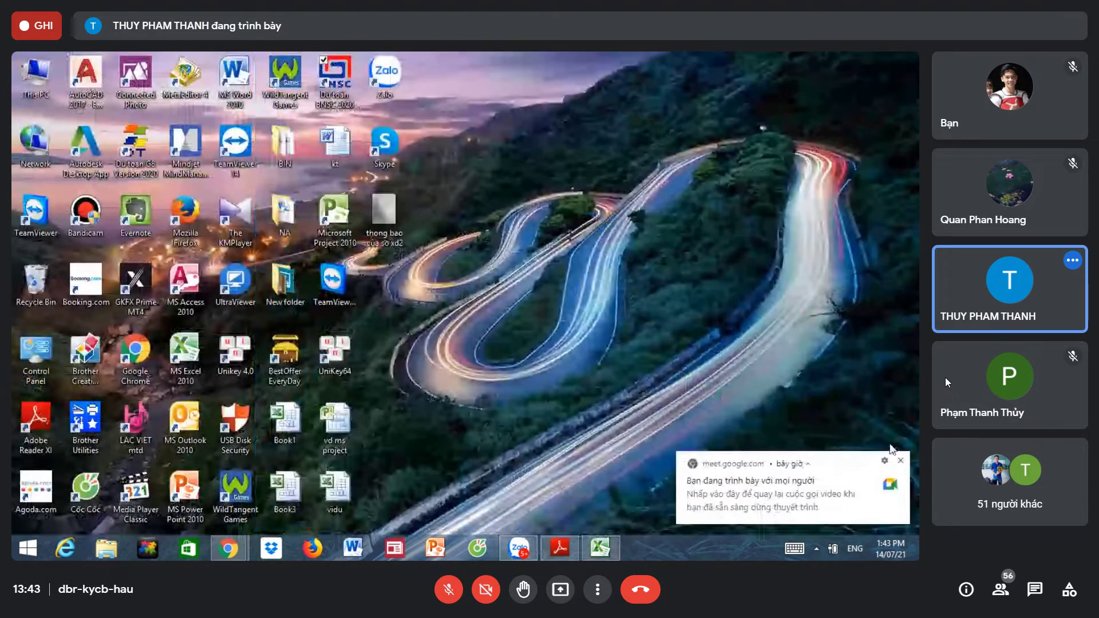
left_click(900, 460)
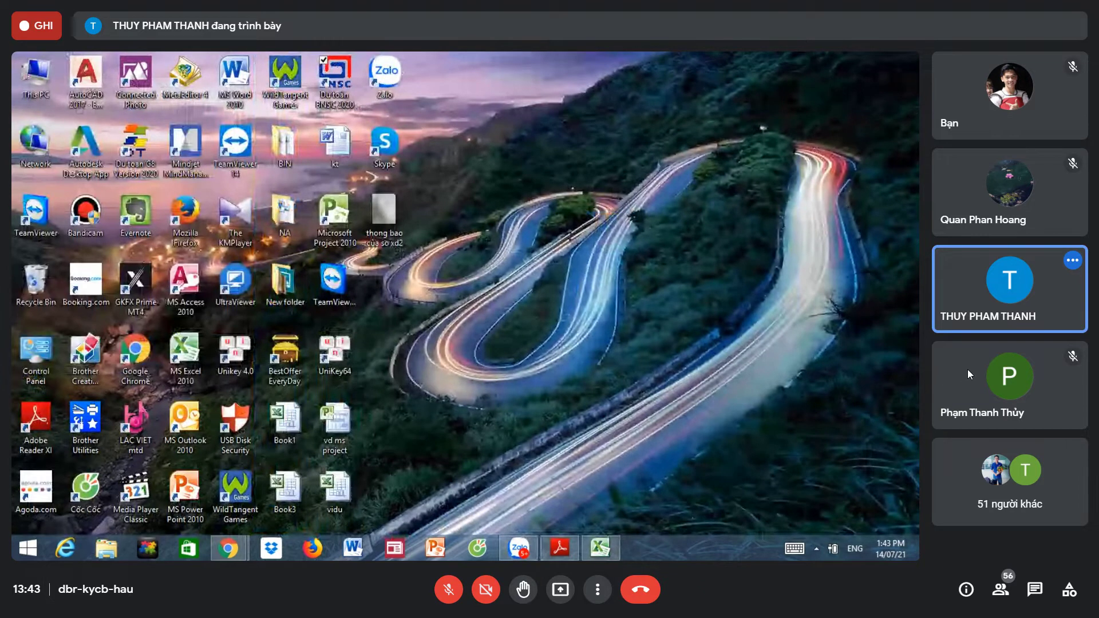
key("Escape")
Step: Download VD LAP DU TOAN EXCEL 2.xls from the Messenger chat, set to open when complete
left_click(178, 7)
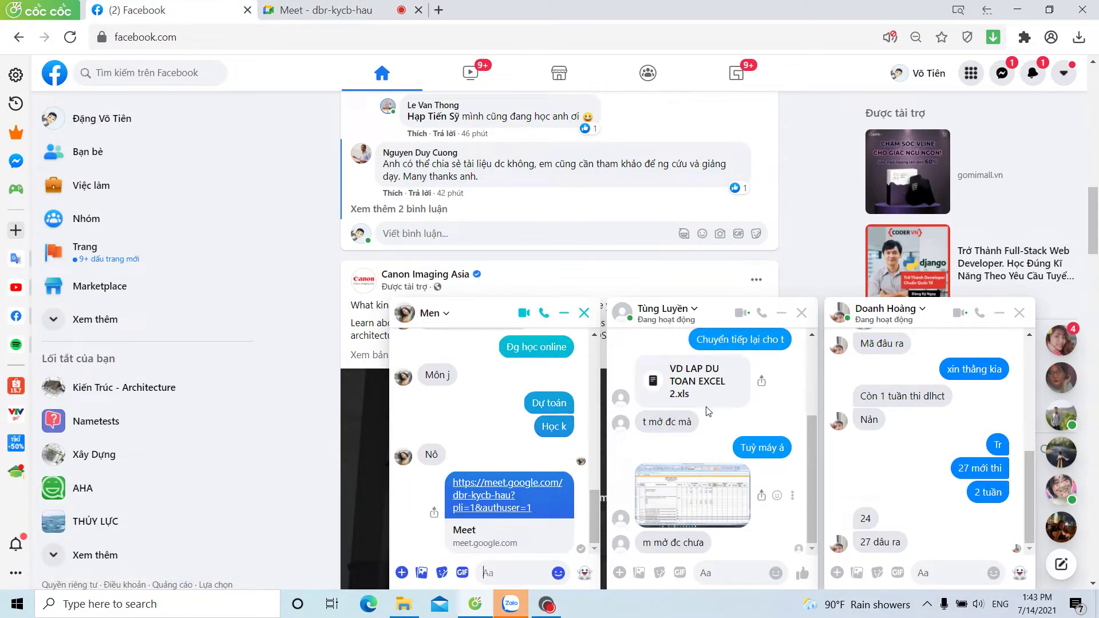
left_click(720, 398)
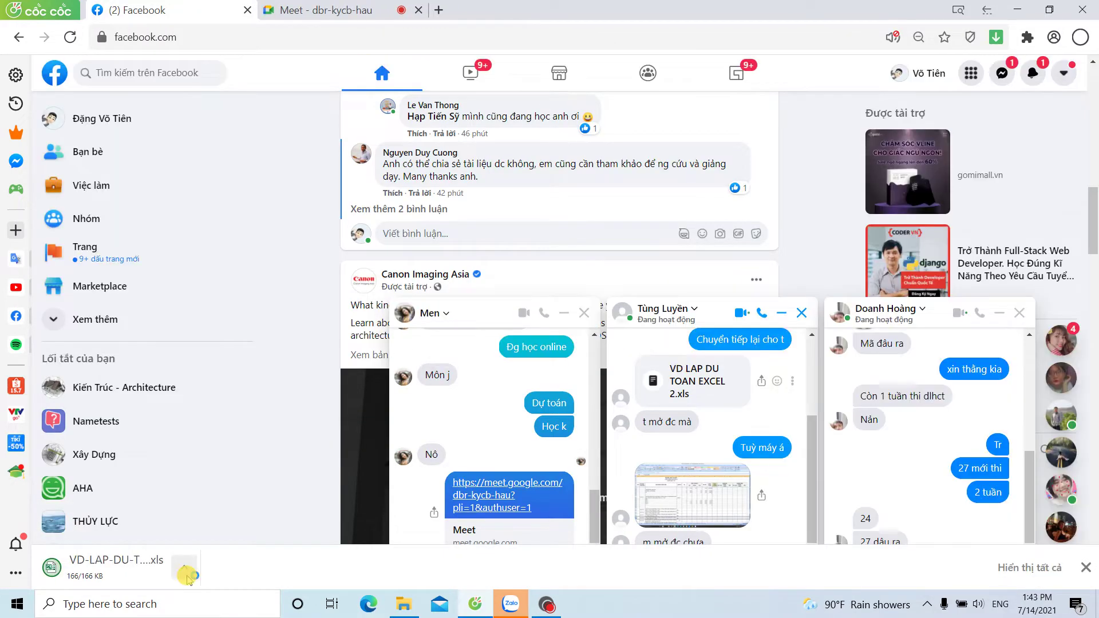
left_click(184, 566)
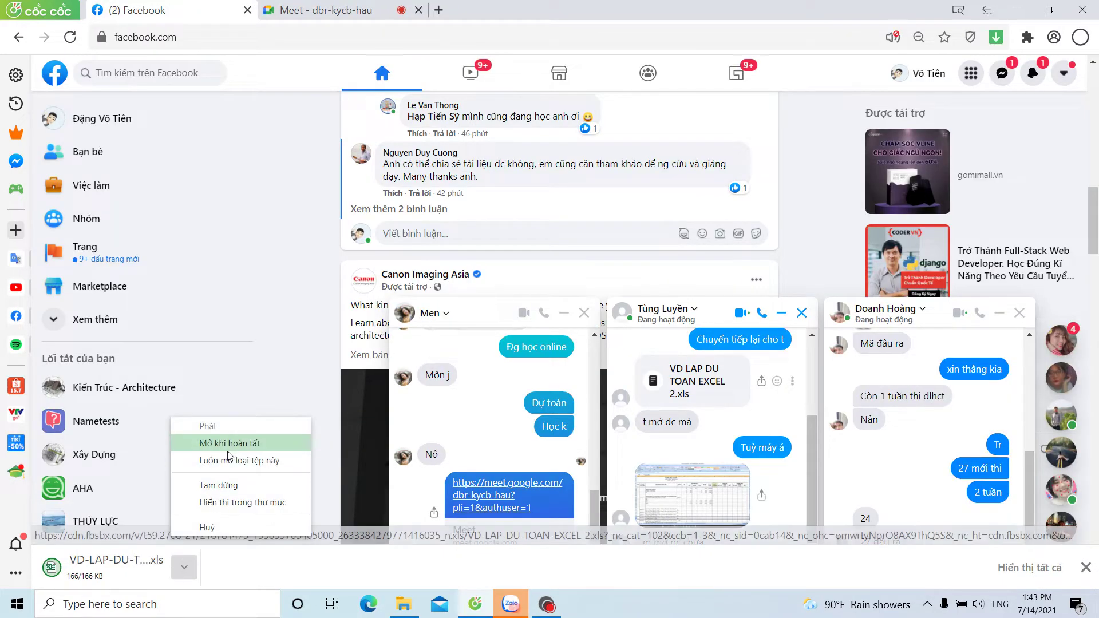
left_click(228, 452)
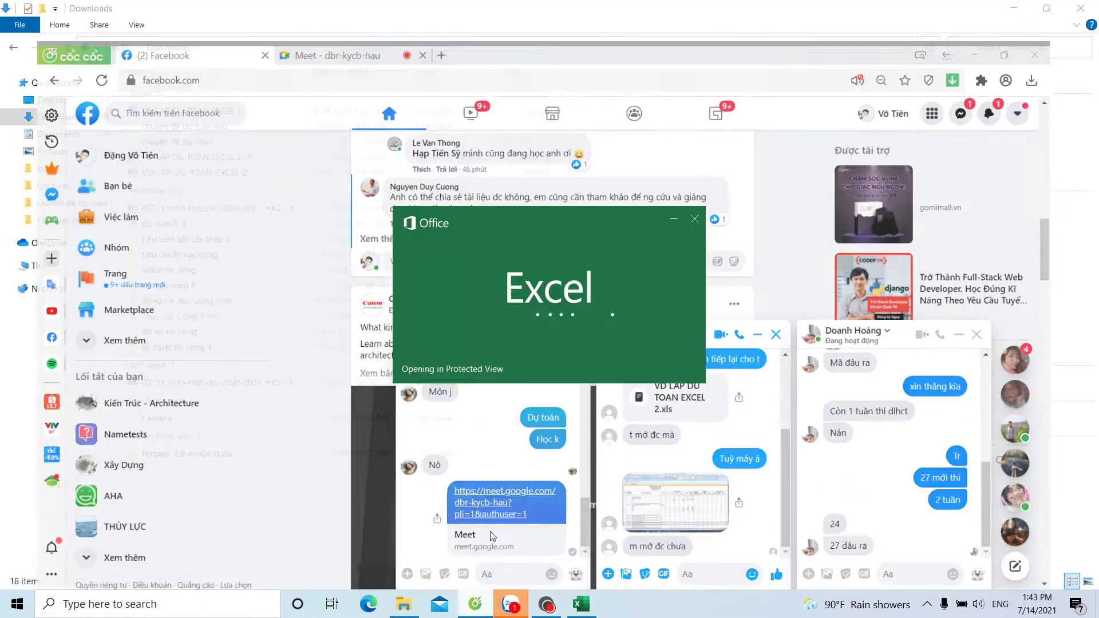
left_click(491, 605)
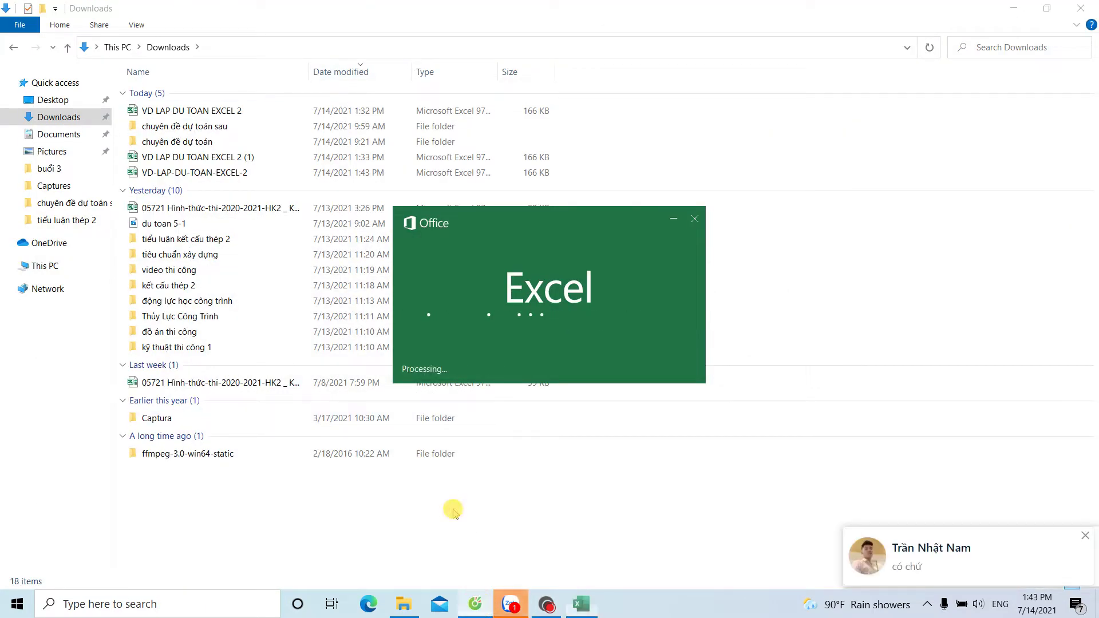
Step: Close the Facebook tab and show the VD-LAP-DU-TOAN-EXCEL-2 workbook in a restored-down window
left_click(474, 604)
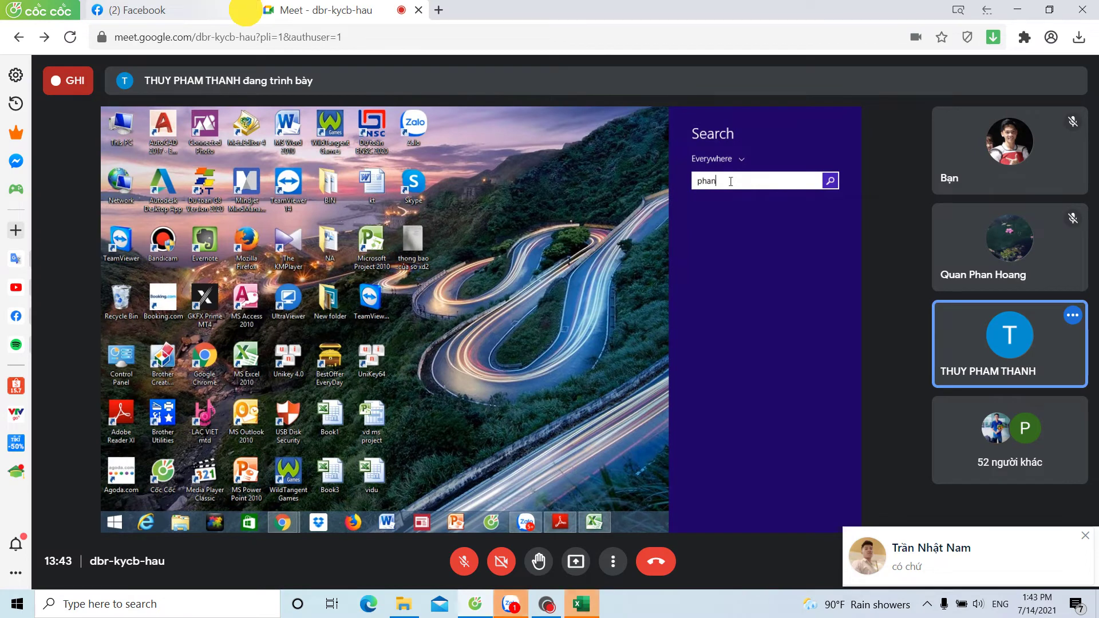
left_click(246, 9)
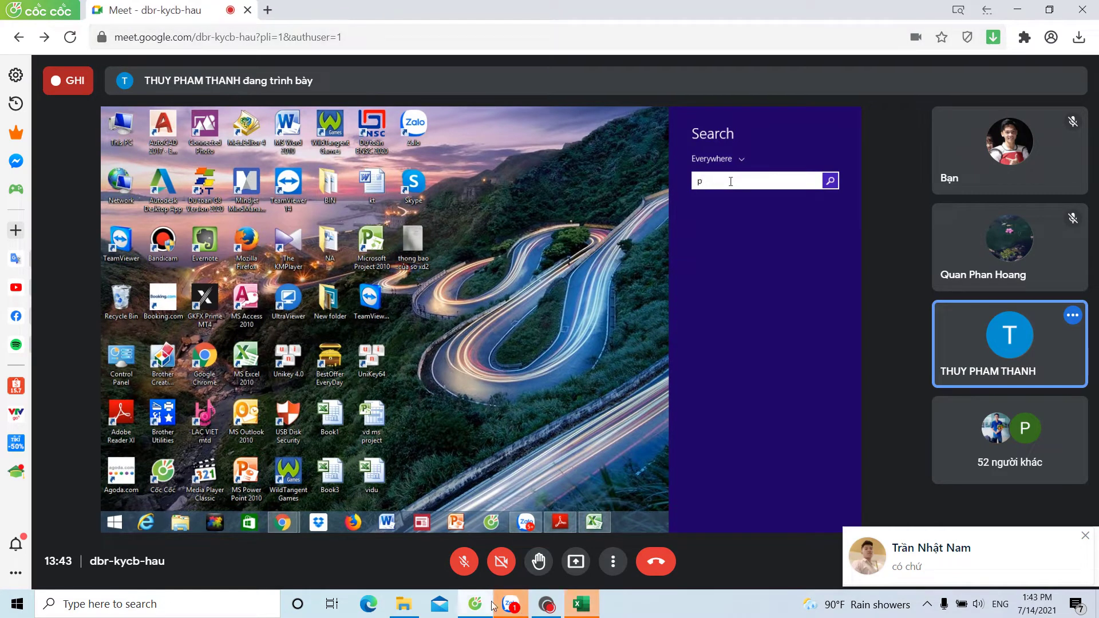
left_click(1085, 535)
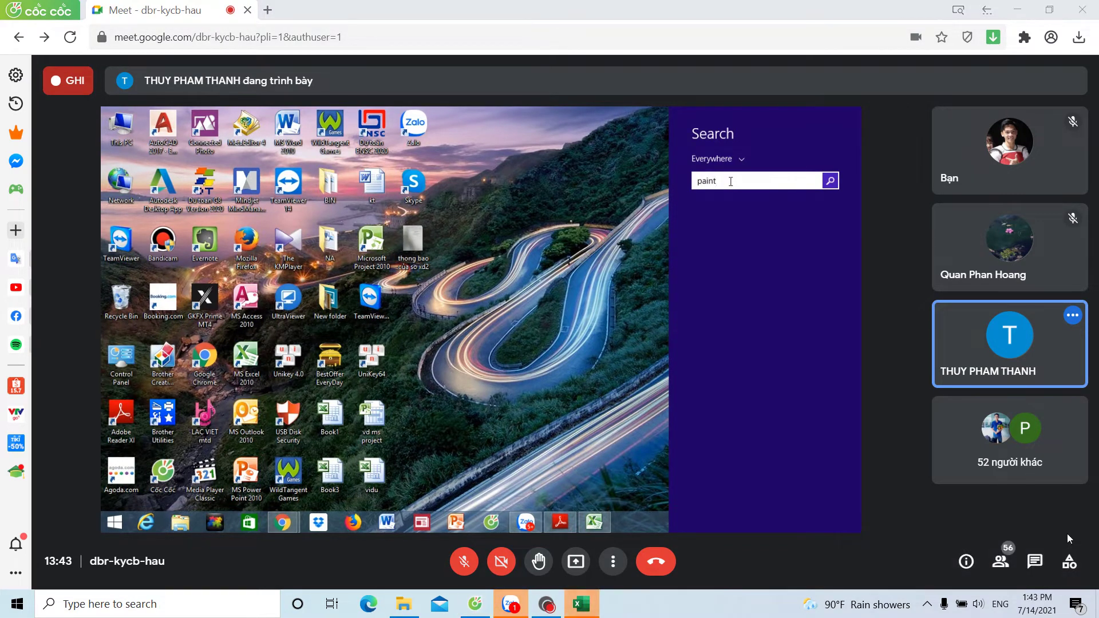
left_click(590, 604)
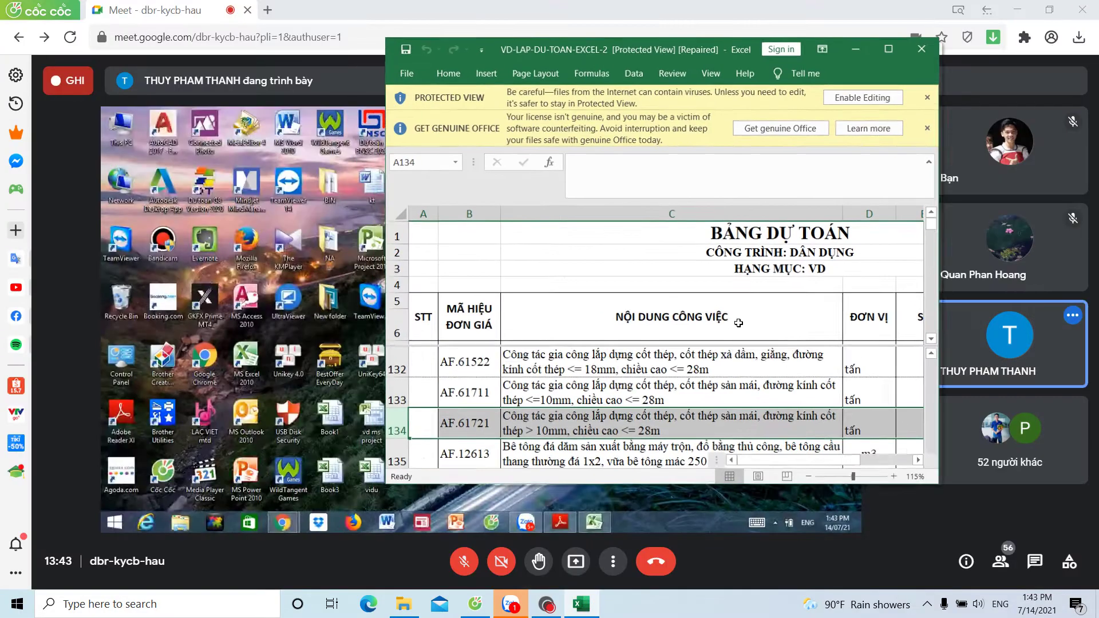
left_click(1016, 11)
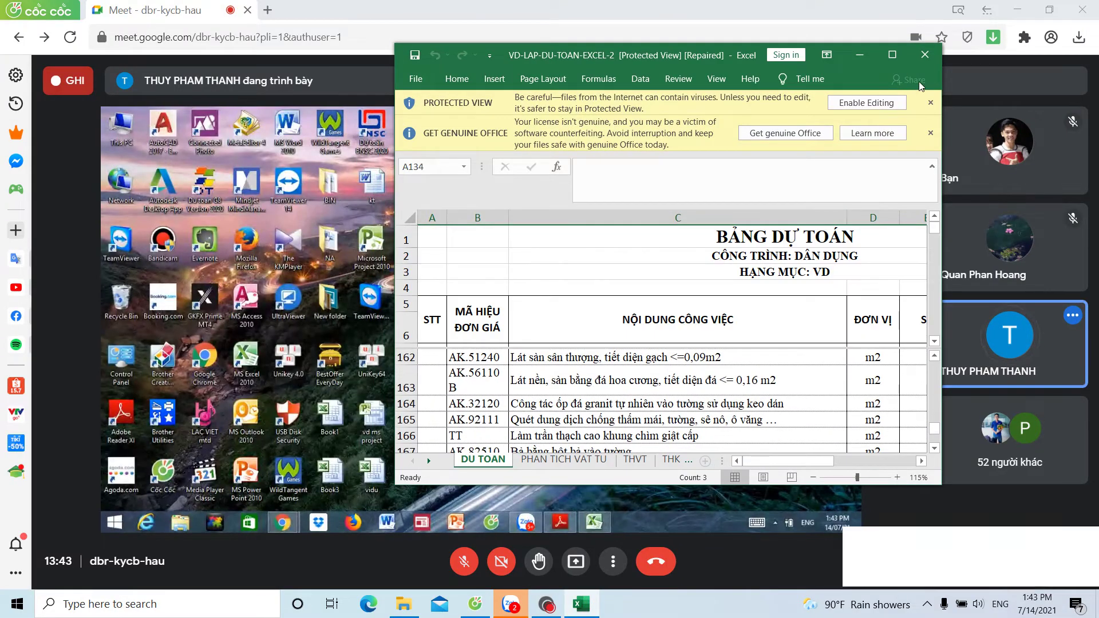
Step: Close the downloaded workbook and review row 145's TT 'đầm nền đất tự nhiên' entry and yellow F145:G145 cells
key("alt+F4")
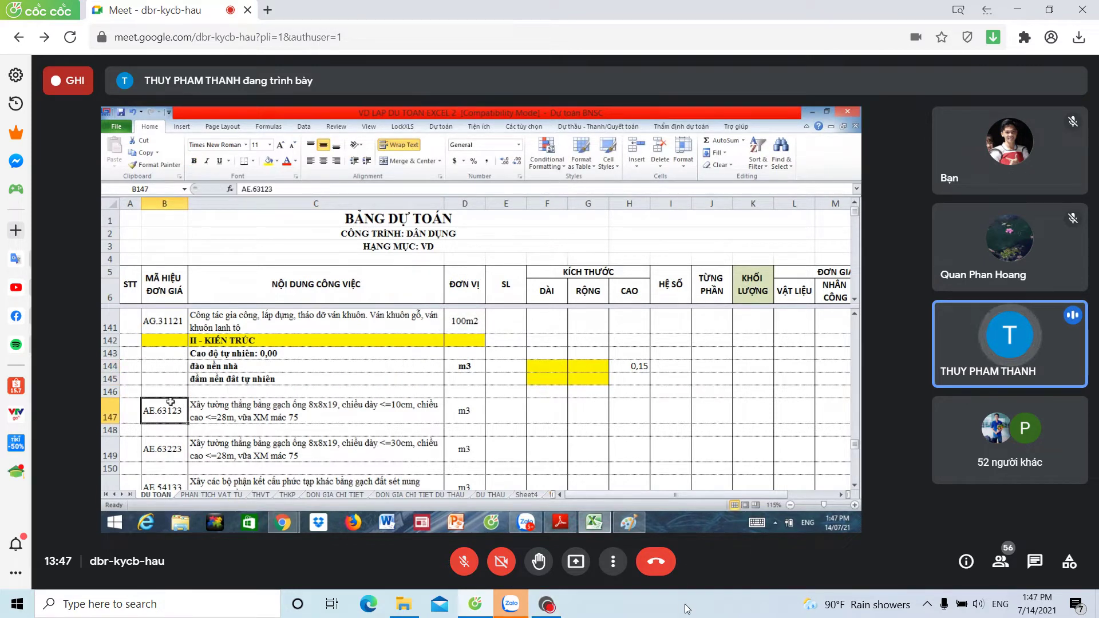
key("F11")
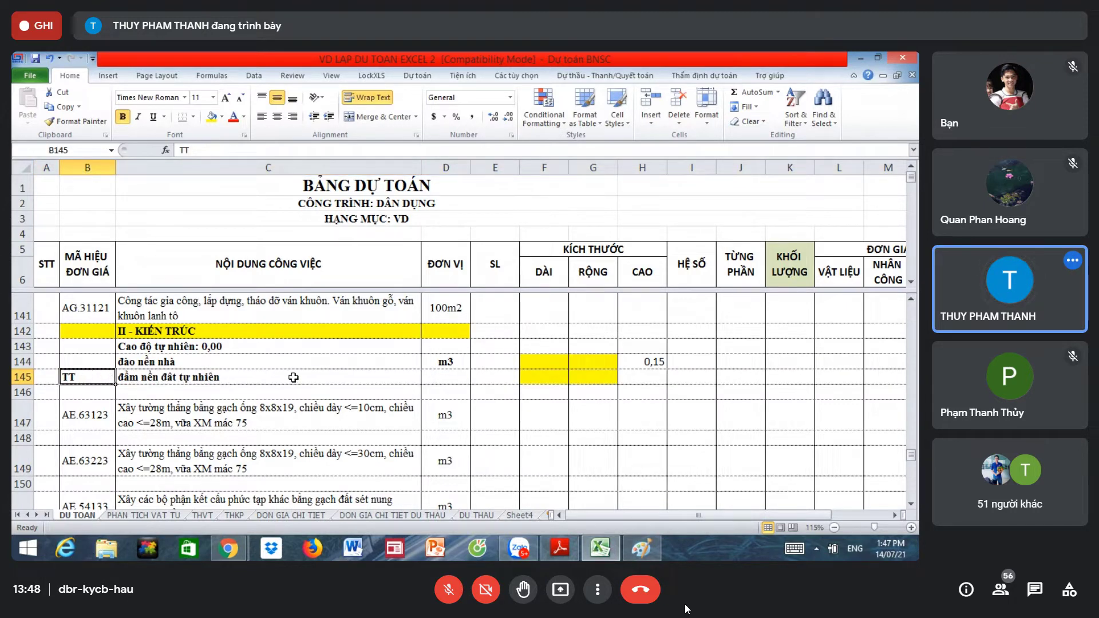
left_click(20, 378)
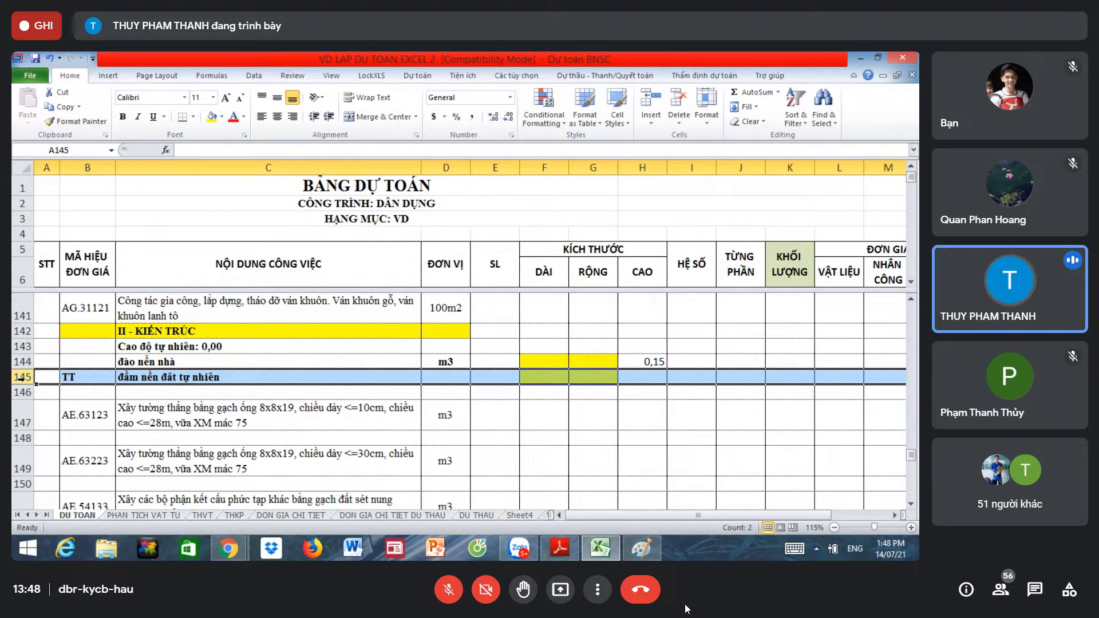
left_click(136, 377)
left_click(94, 378)
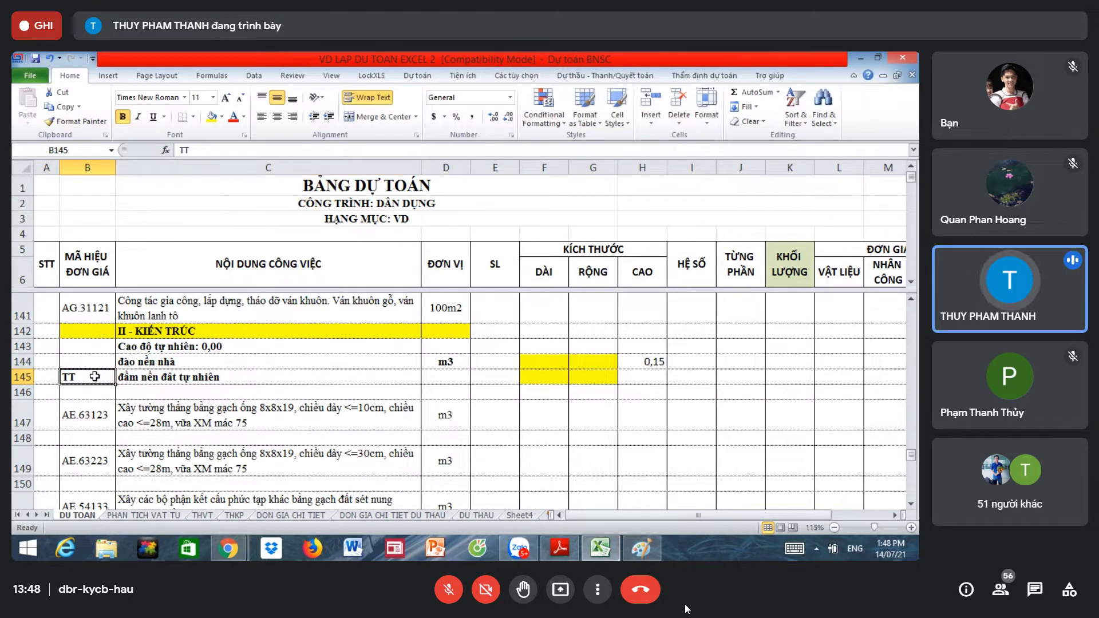
left_click(313, 378)
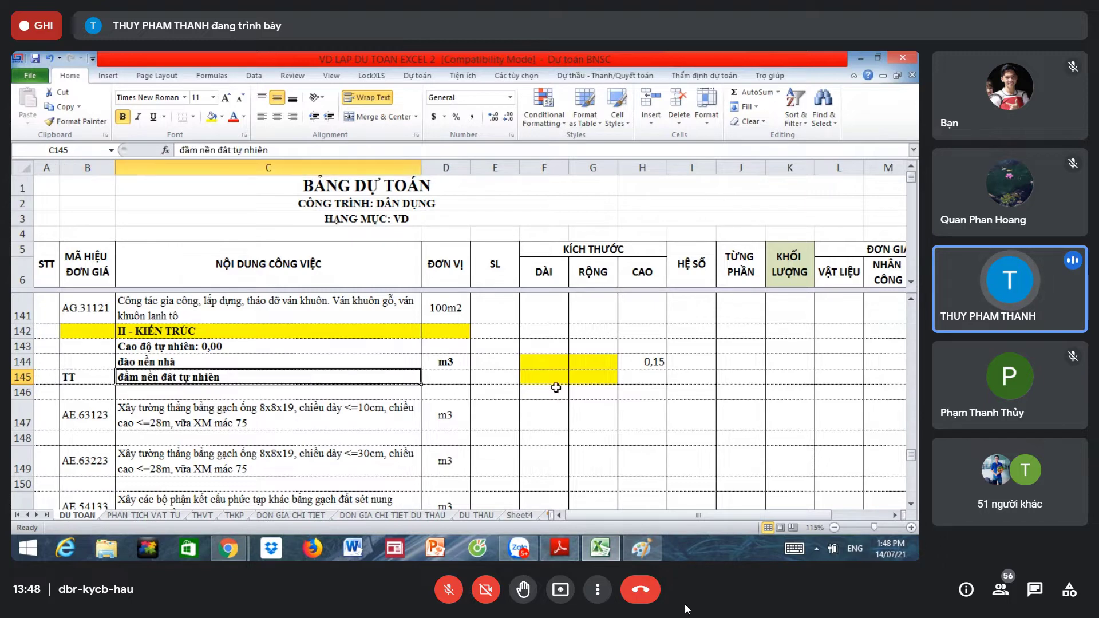
left_click_drag(589, 376, 532, 376)
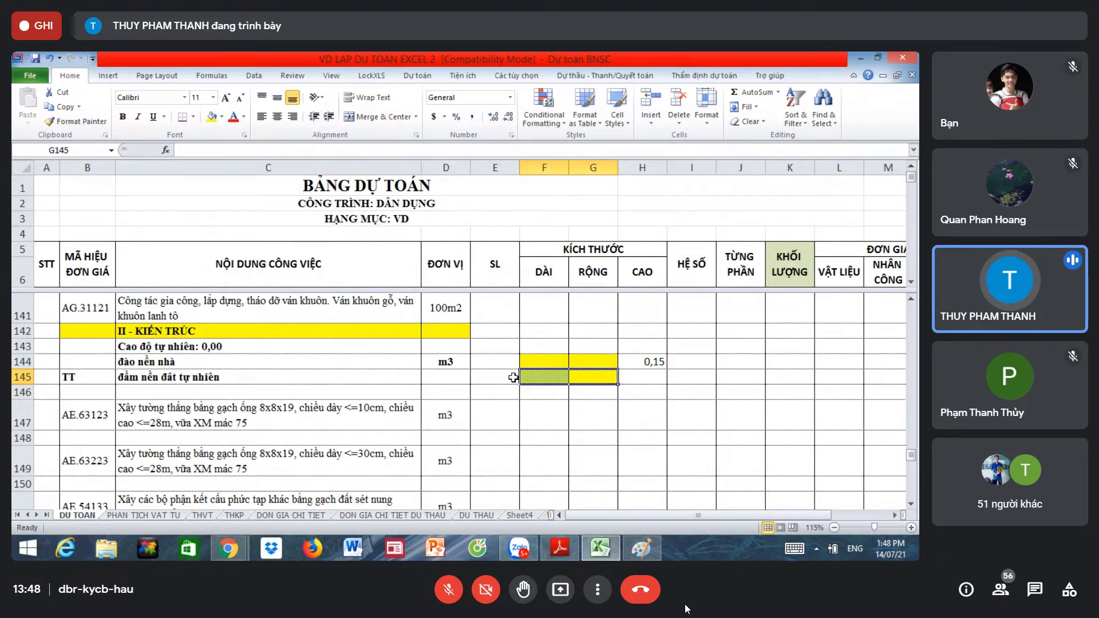
left_click(440, 374)
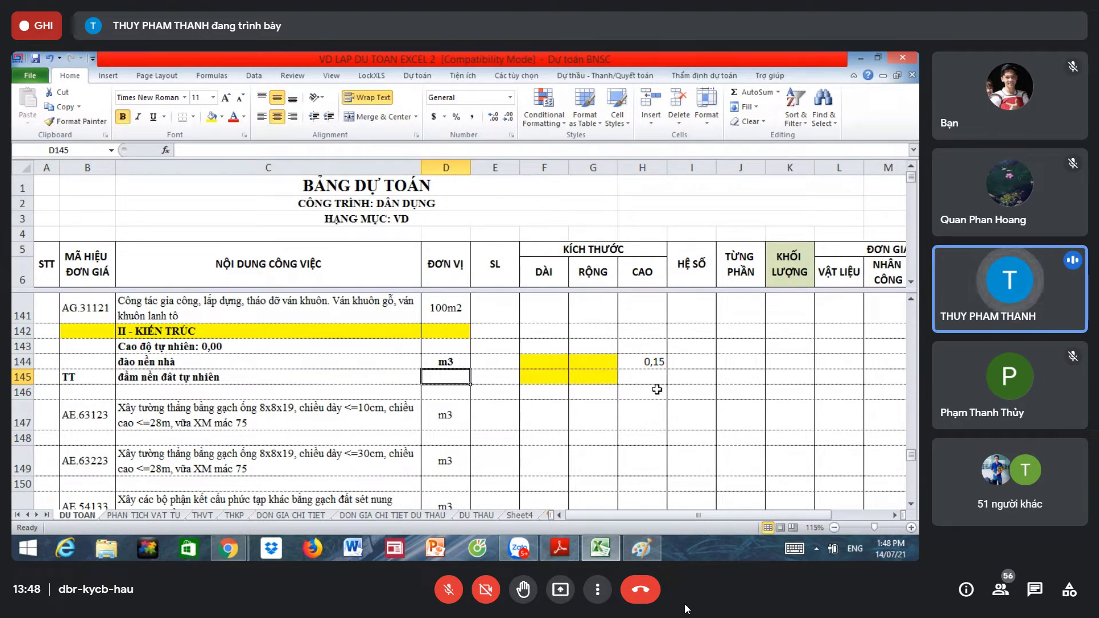
Step: Give row 145 the unit m2 and review the nearby description cells
type("m2")
key("Return")
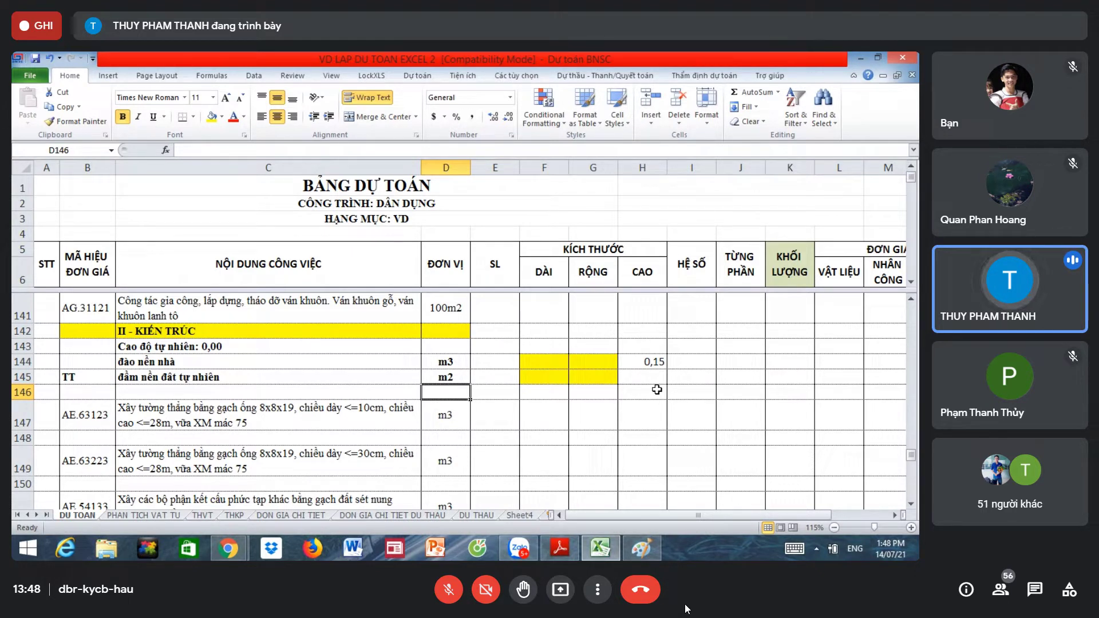
left_click(105, 394)
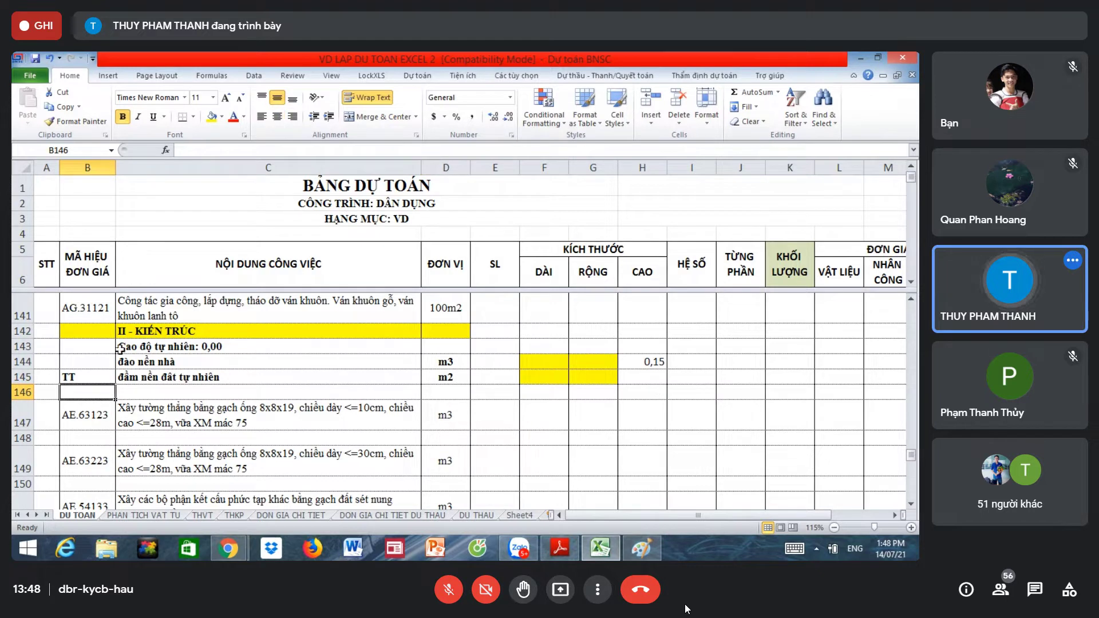
left_click(142, 394)
left_click(96, 390)
left_click(167, 360)
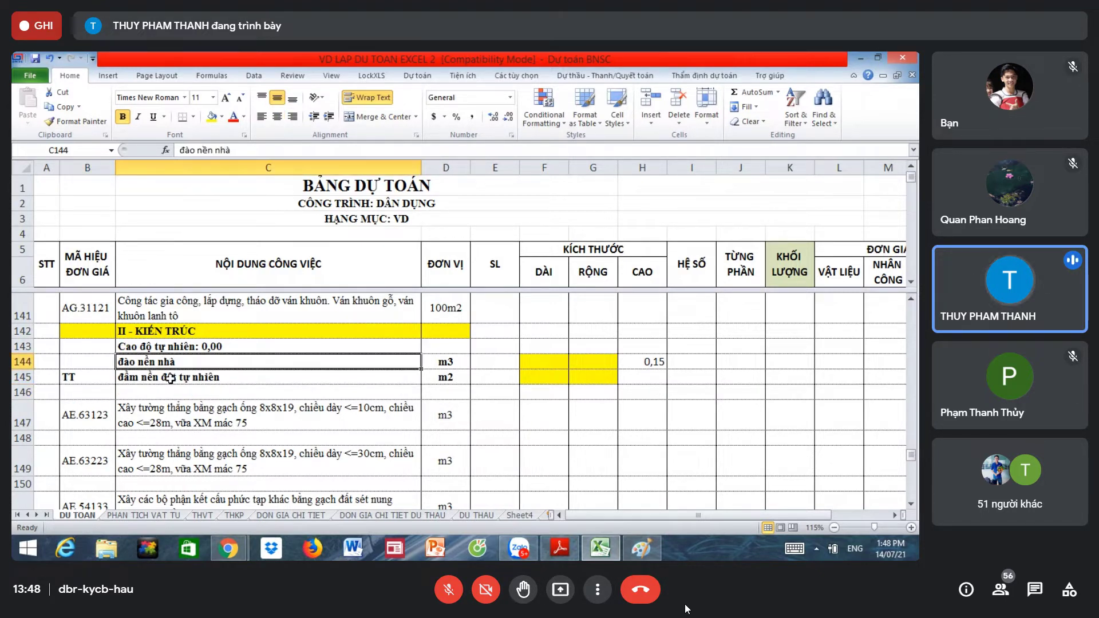
left_click(171, 378)
left_click(180, 359)
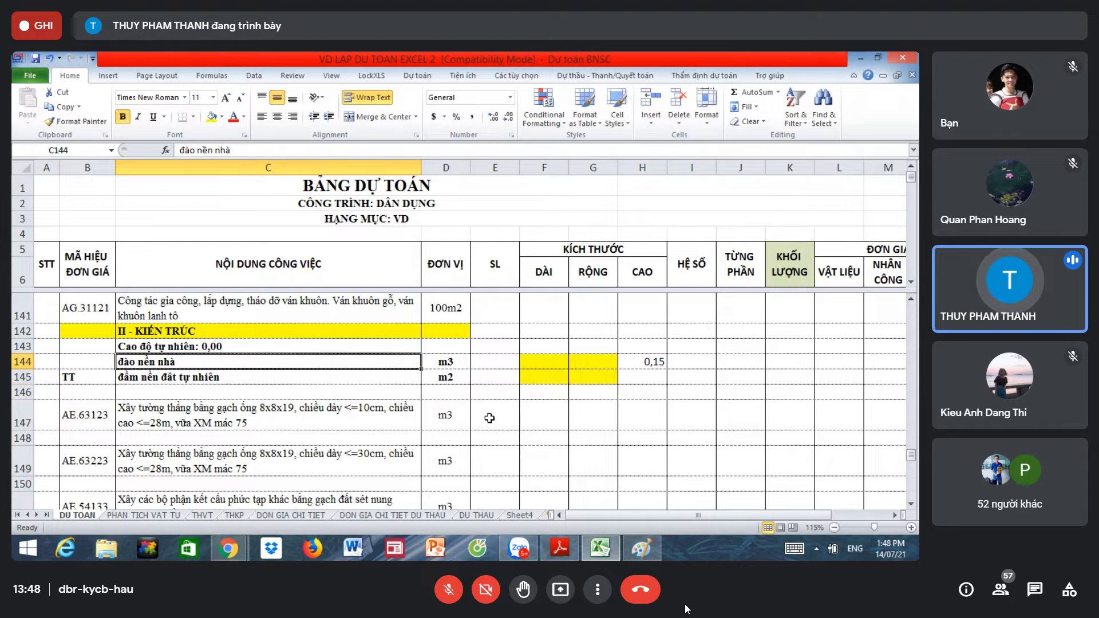
Step: Enter a coefficient of 1,3 for the excavation row in I144
left_click(646, 359)
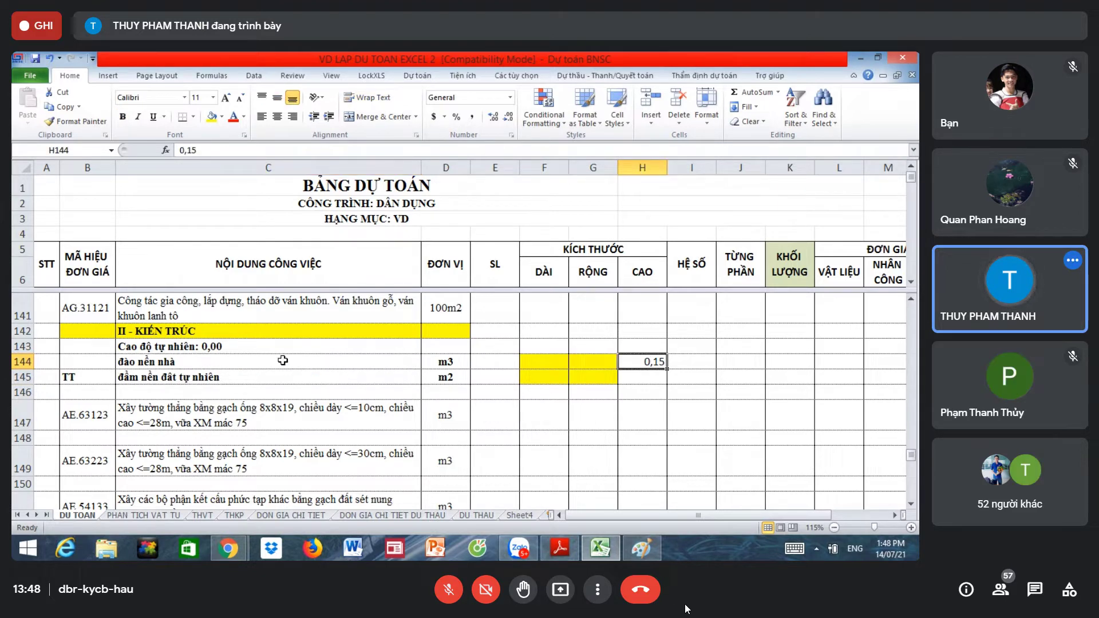
left_click(281, 359)
left_click(575, 361)
left_click(496, 361)
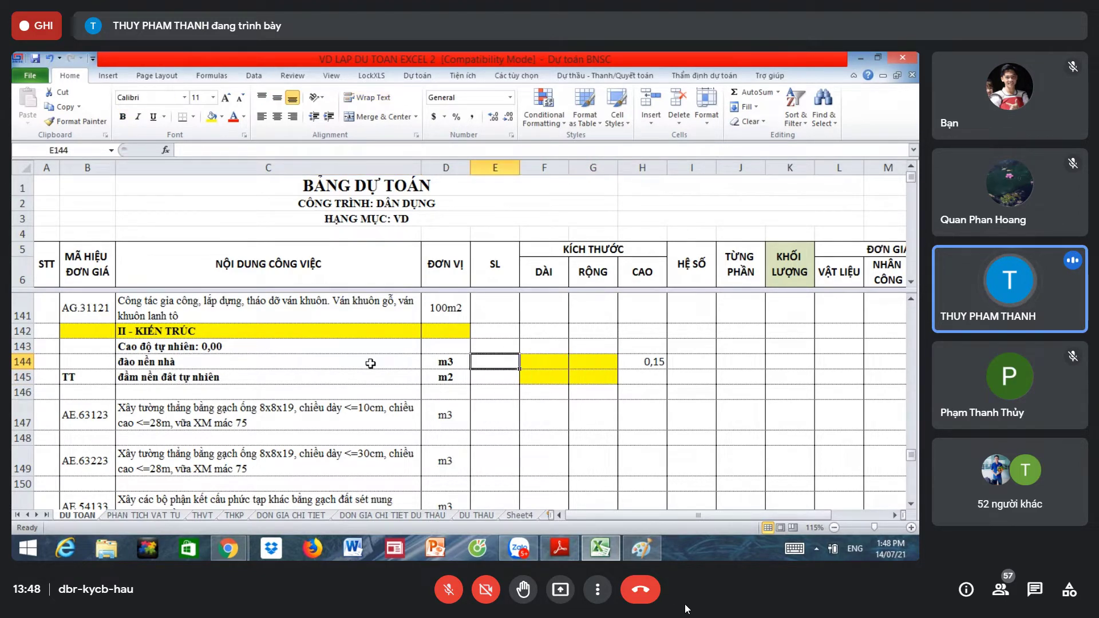
left_click_drag(370, 363, 588, 369)
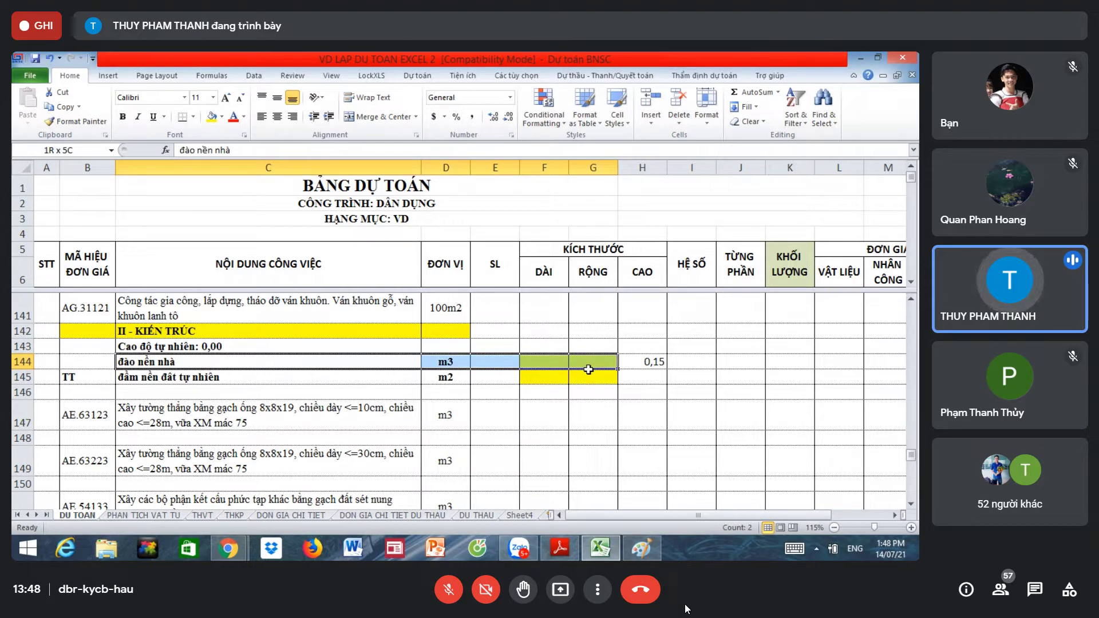
left_click(691, 362)
type("1,3")
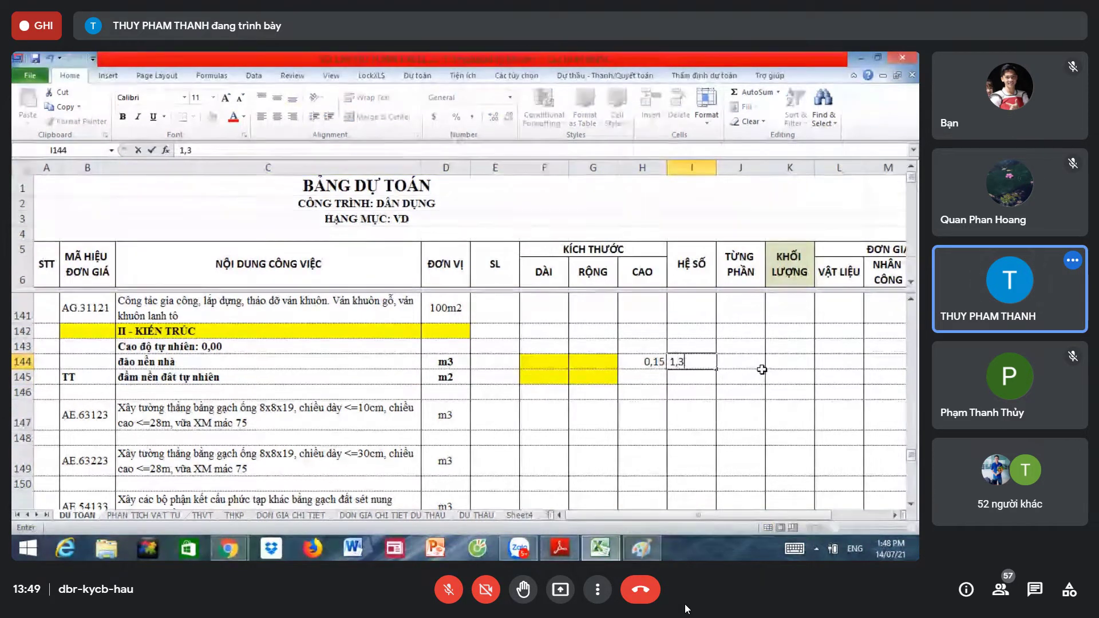
key("Return")
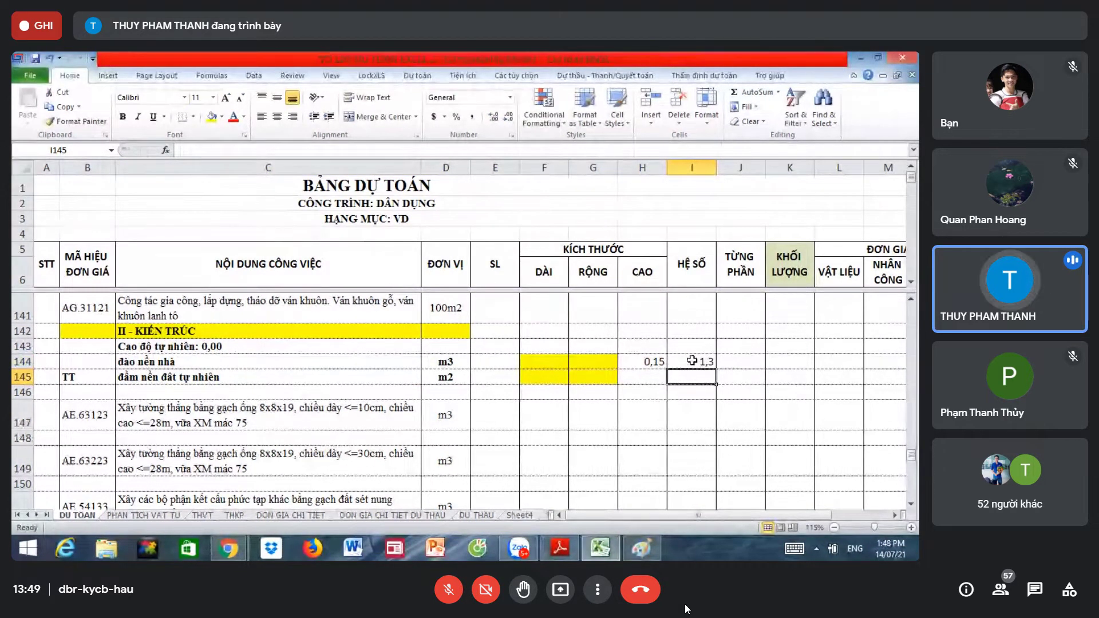
left_click(692, 361)
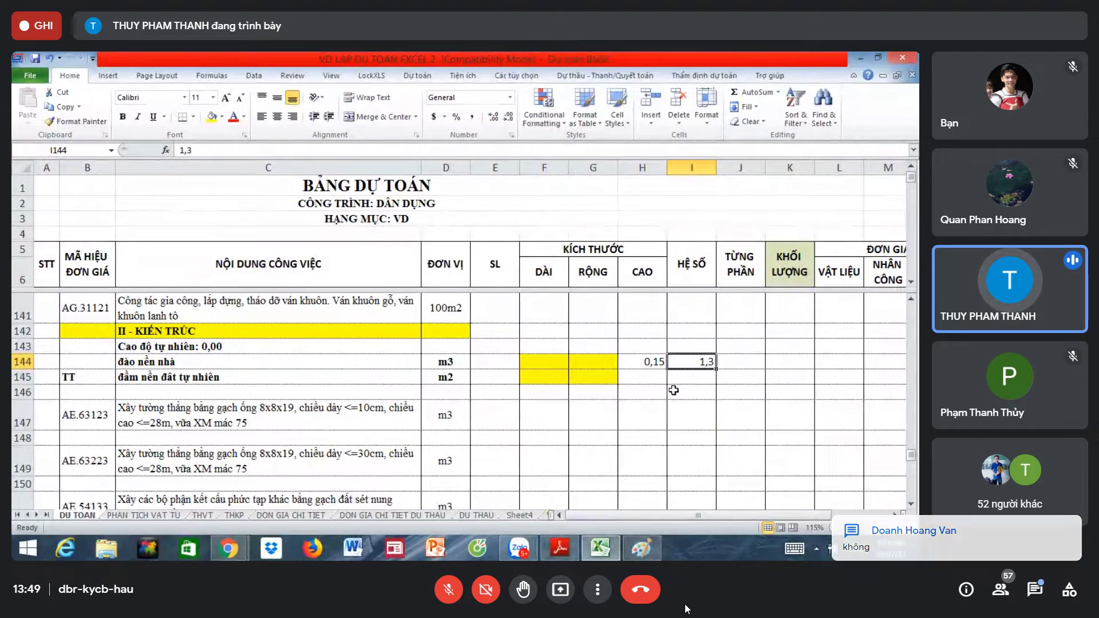
Step: Clear the 1,3 coefficient from I144, keeping row 144's 0,15 height
left_click(644, 360)
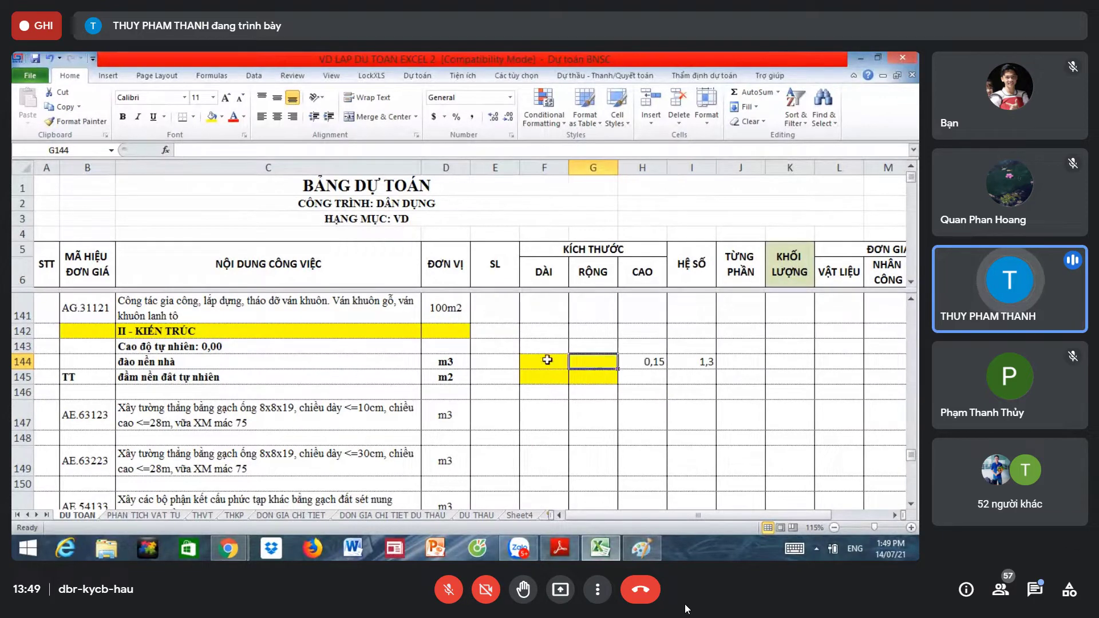
left_click_drag(544, 359, 595, 361)
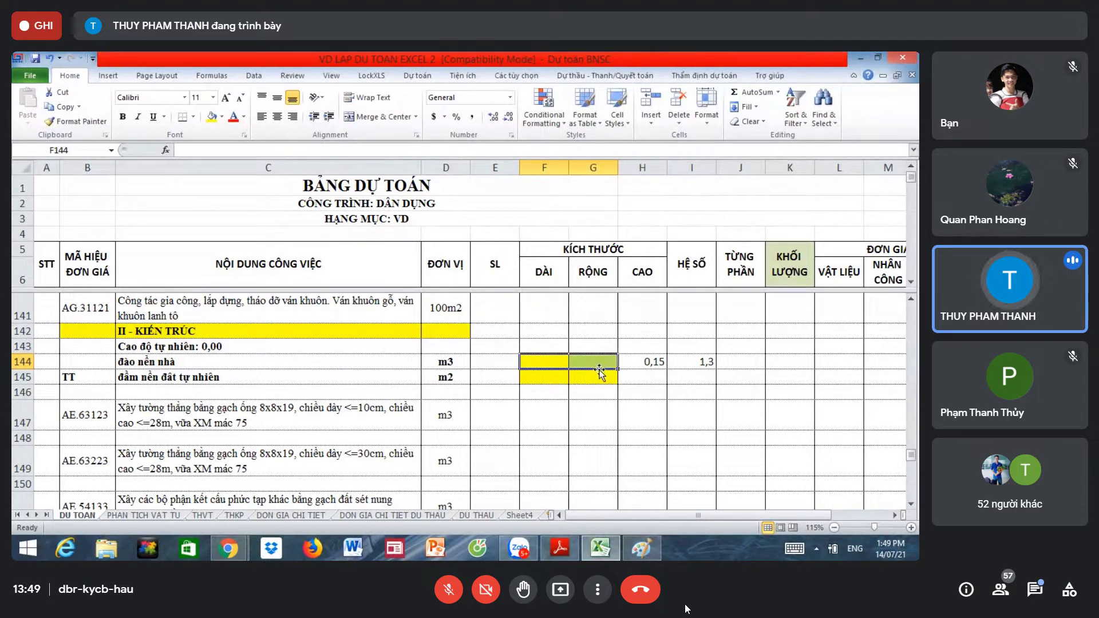
left_click(699, 364)
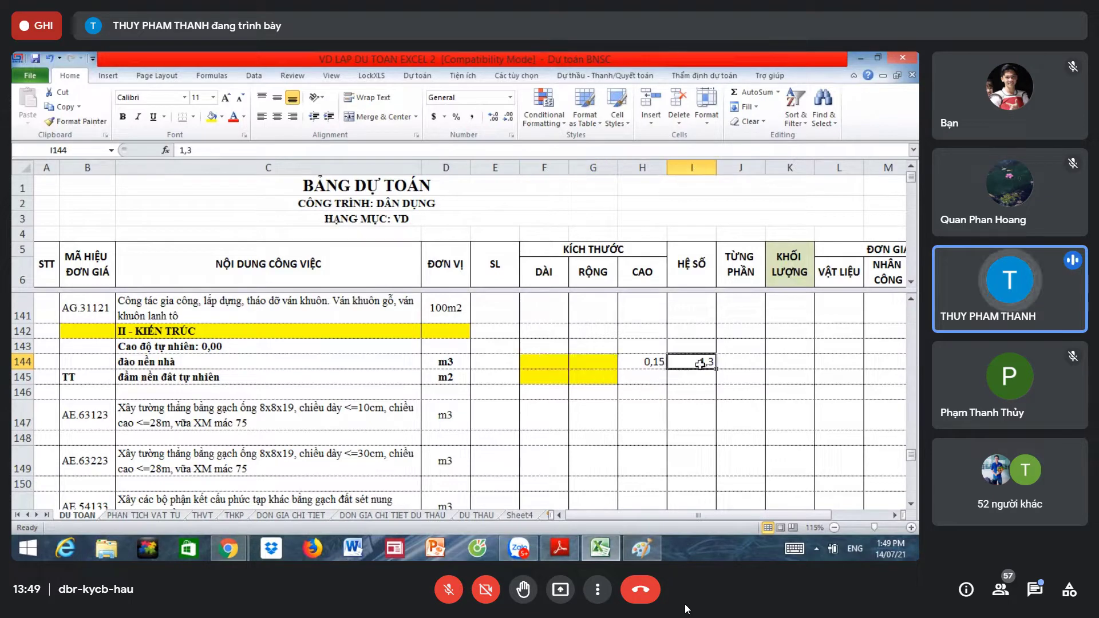
key("Delete")
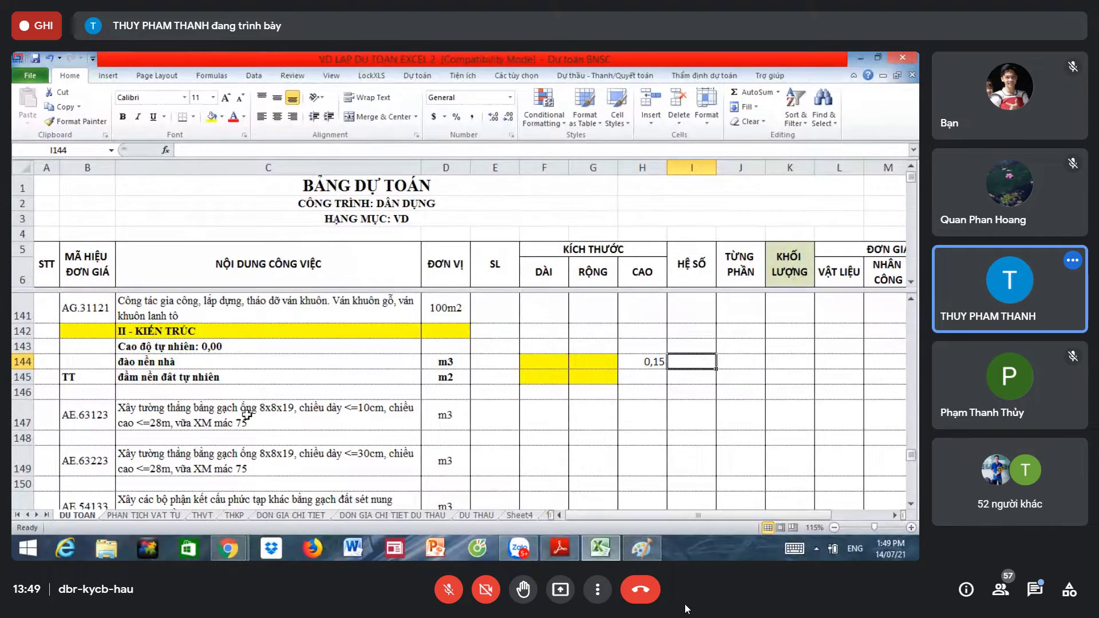
left_click(257, 362)
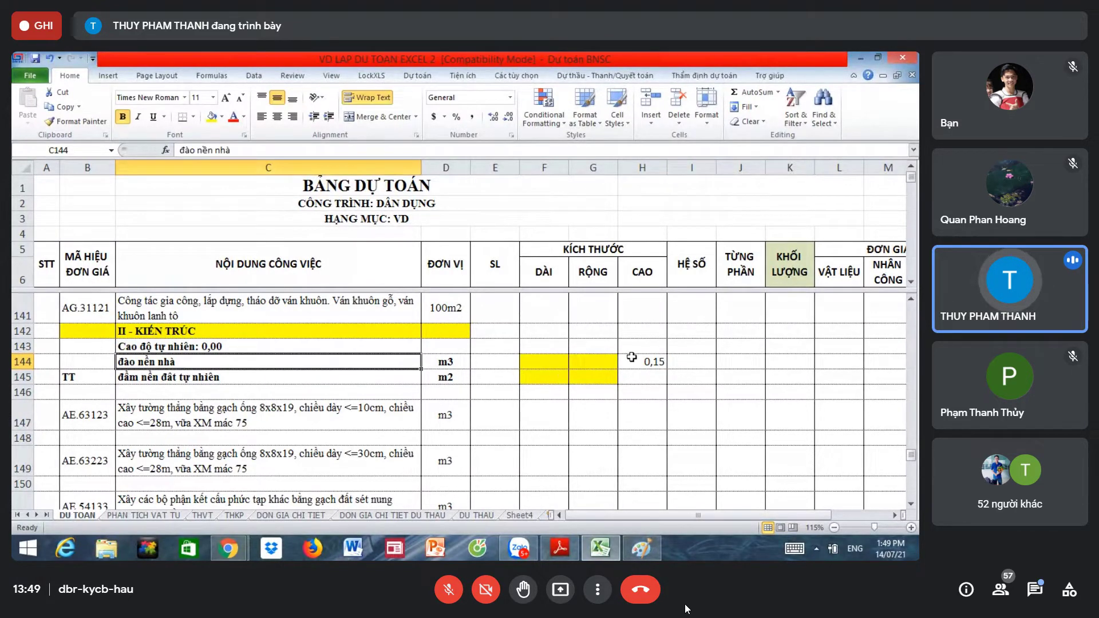
left_click(632, 358)
left_click_drag(562, 359, 637, 361)
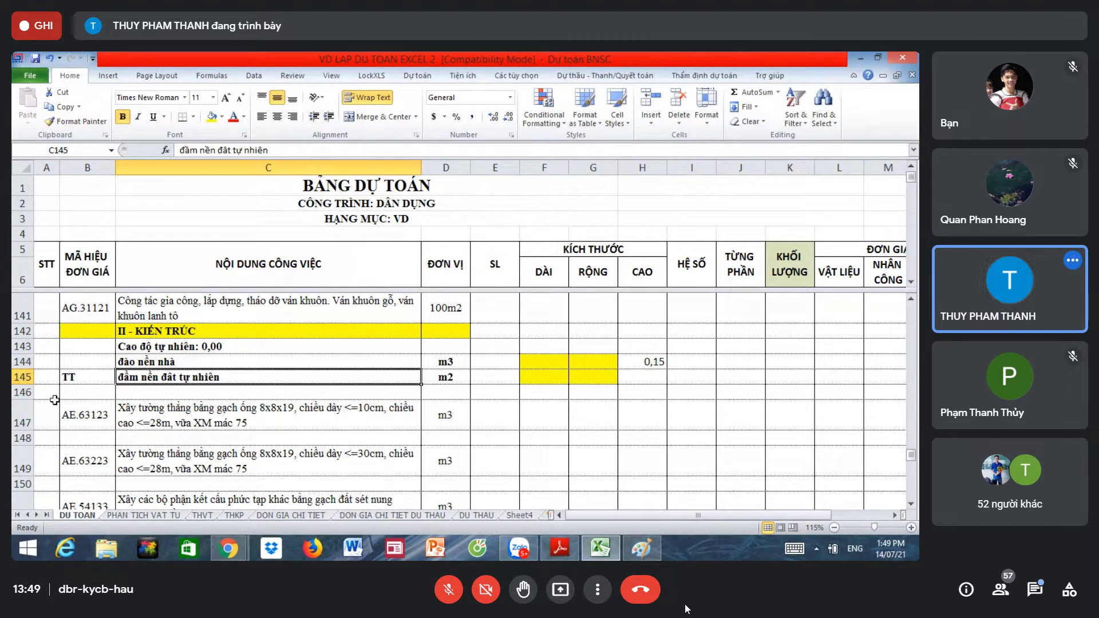
left_click(16, 392)
Step: Insert a blank row at row 146
right_click(15, 392)
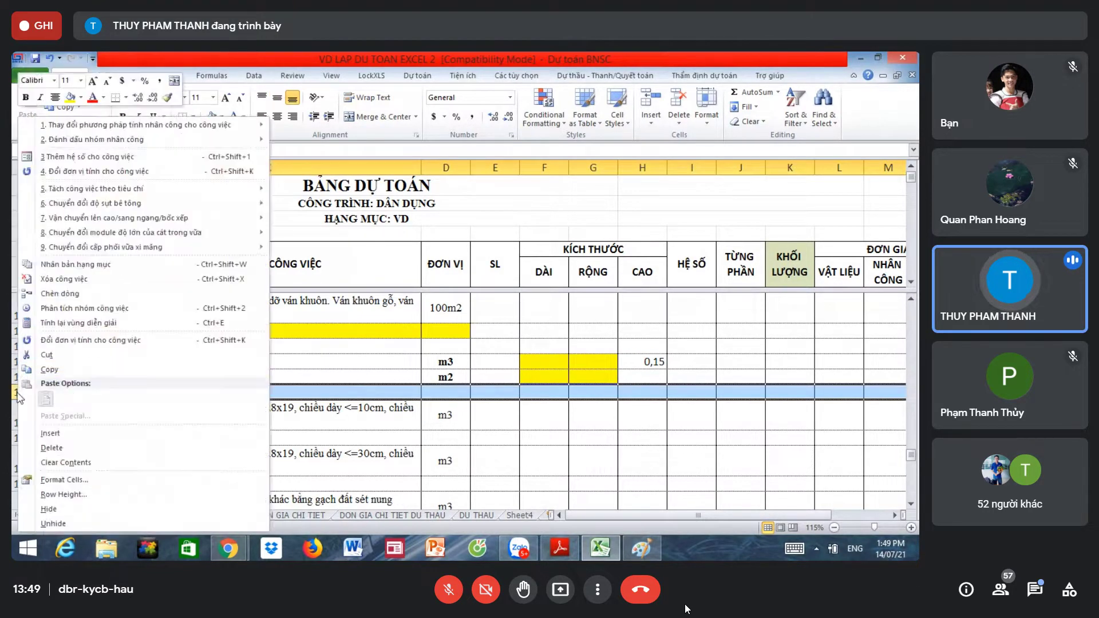
left_click(84, 439)
left_click(343, 393)
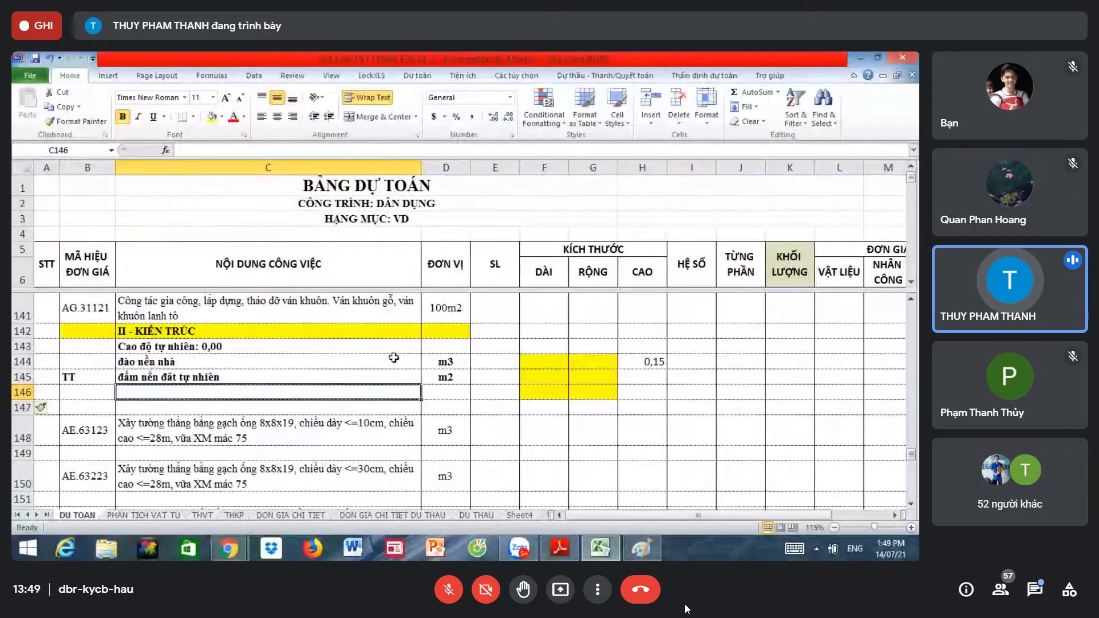
left_click(650, 357)
left_click(558, 361)
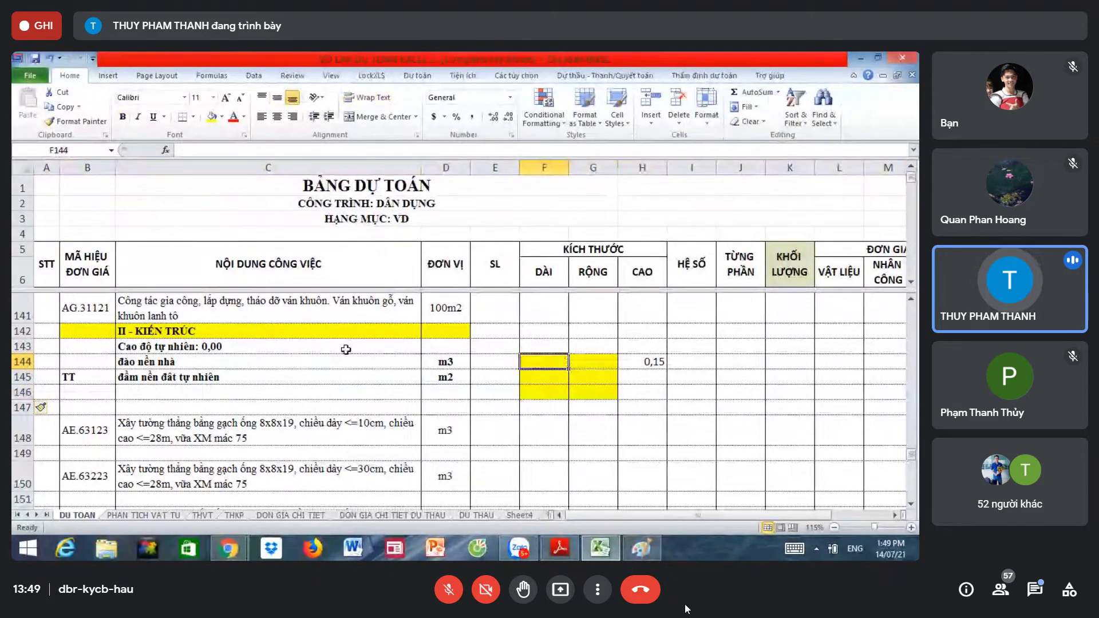
Step: Fill row 146 with 'Vận chuyển đất thải đi đổ bỏ' and unit m3
left_click(103, 393)
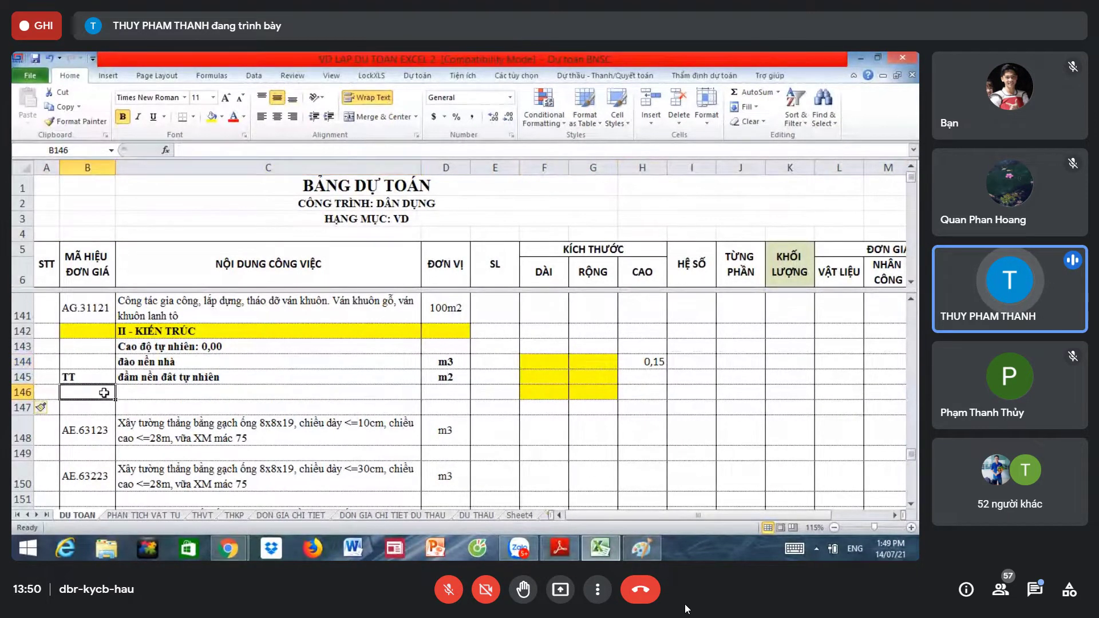
left_click(144, 393)
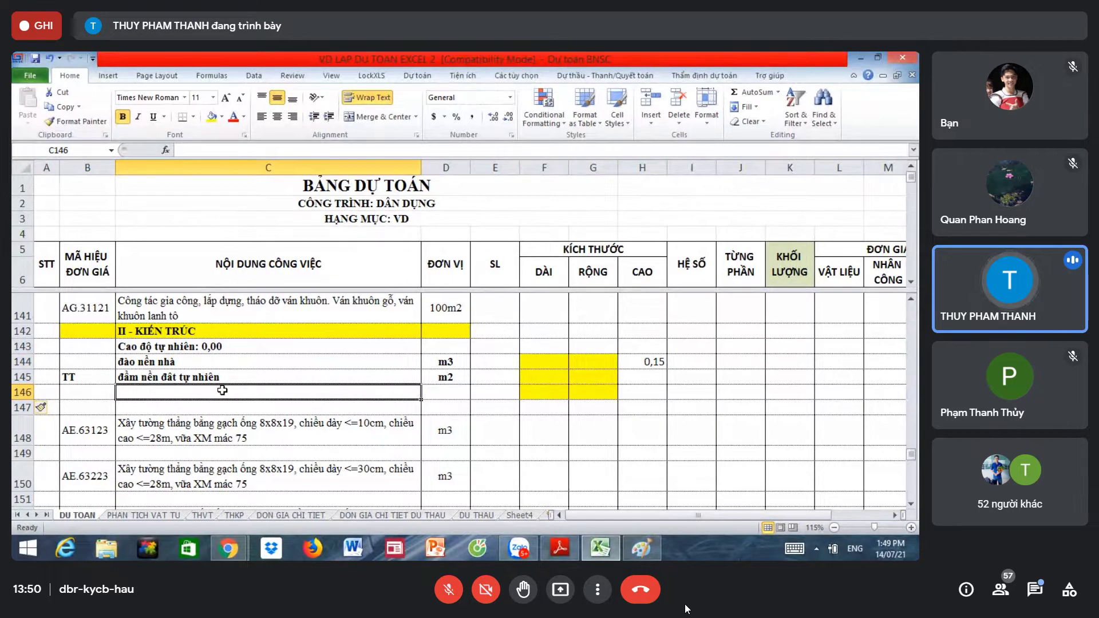
type("Vận chuyển d")
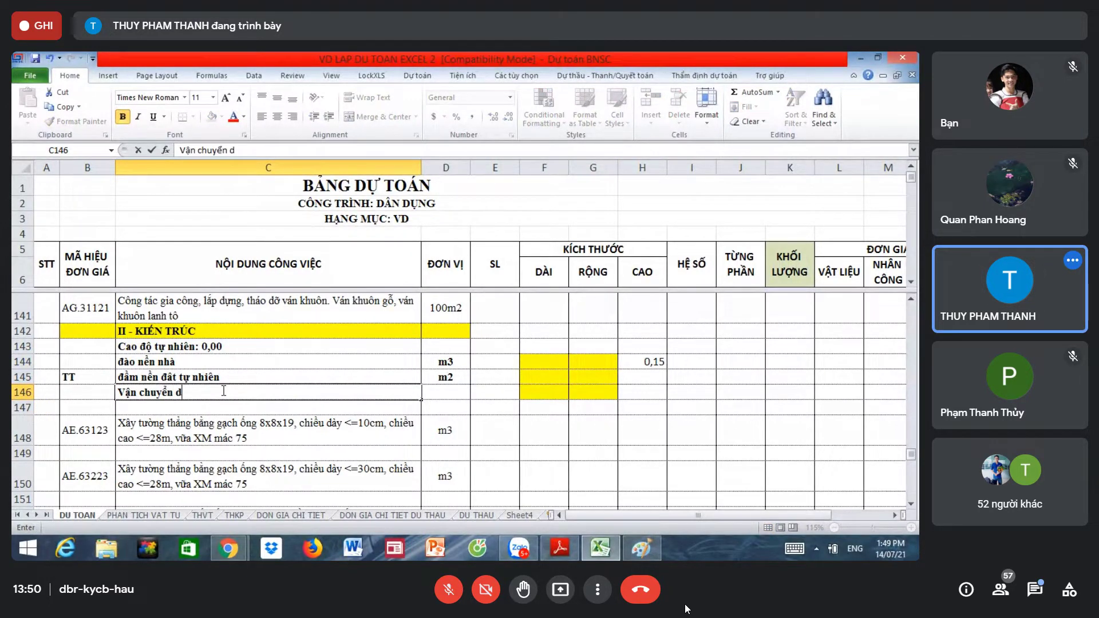
key("BackSpace")
type("đất thải đi đô")
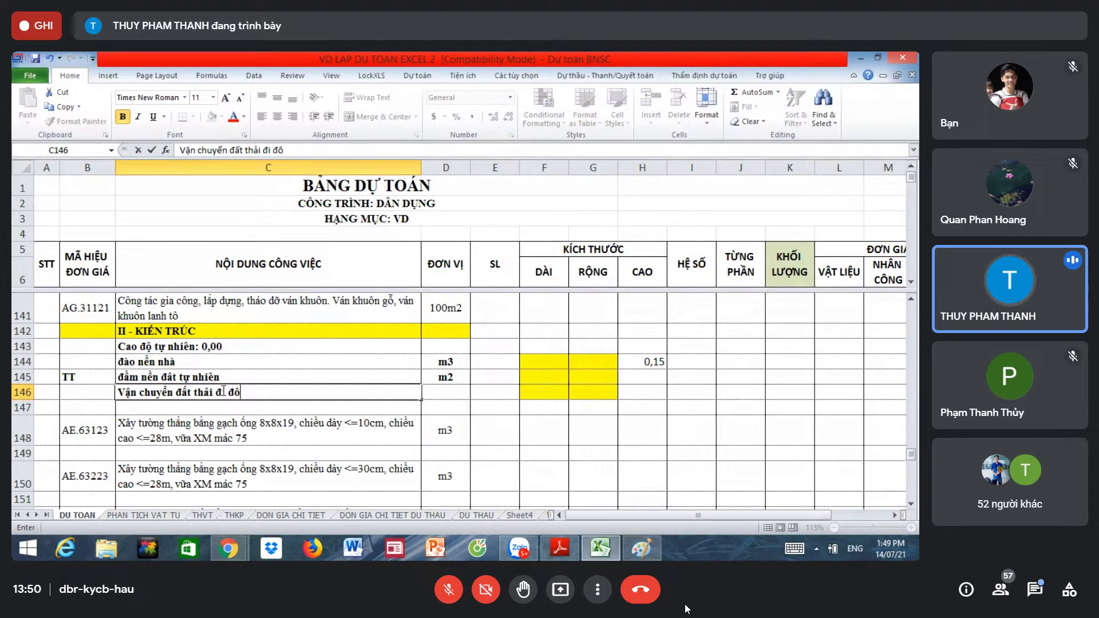
key("BackSpace")
type("ổ bỏ")
key("Return")
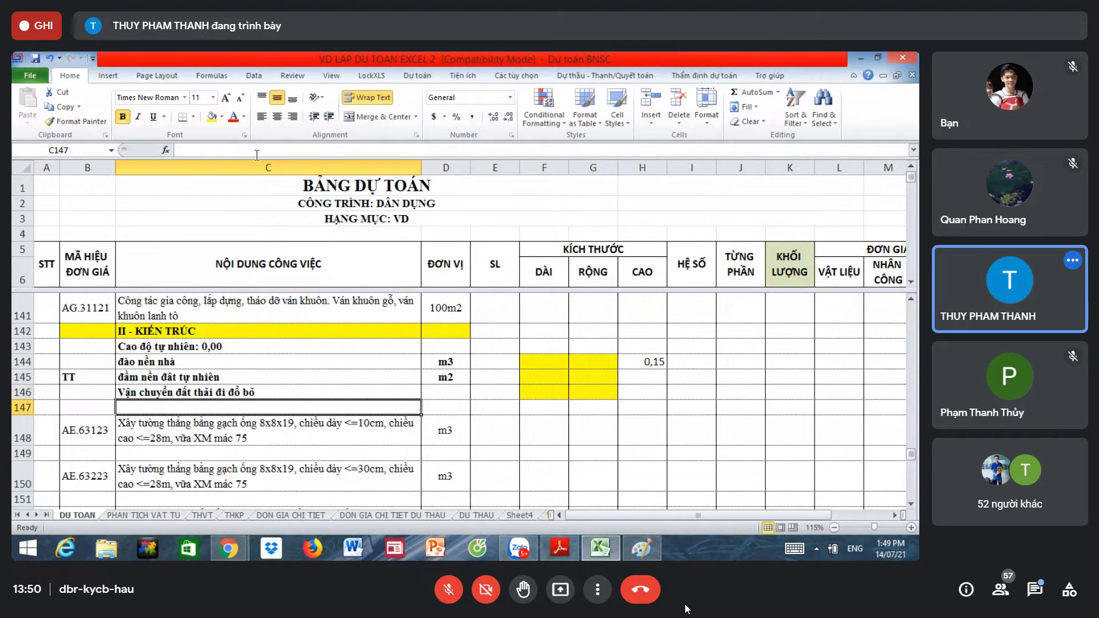
left_click(455, 388)
type("m")
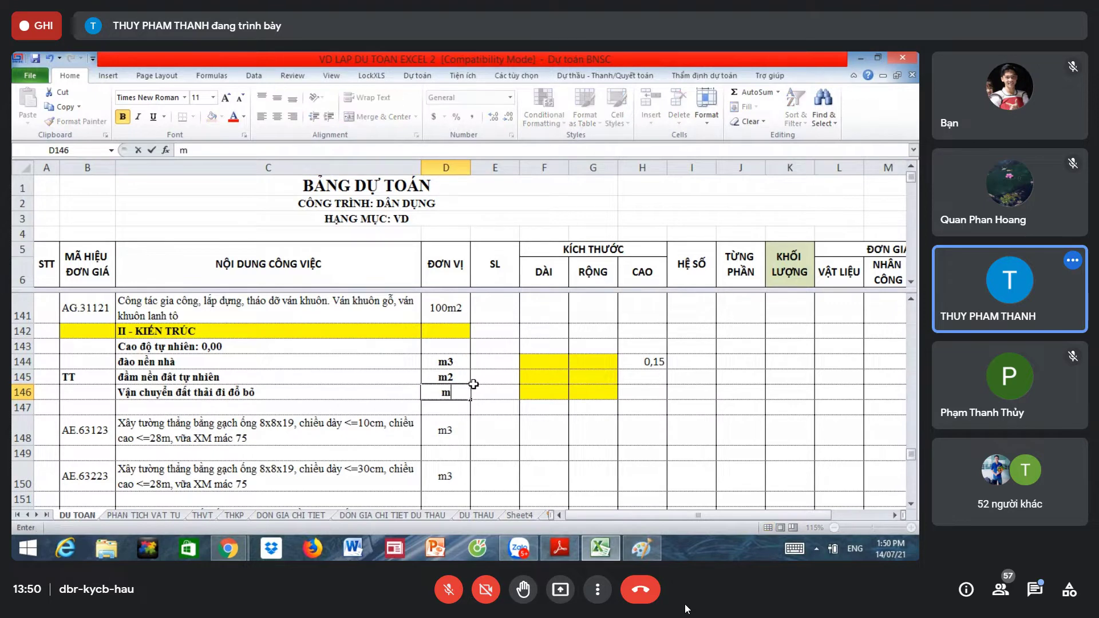
type("3")
key("Return")
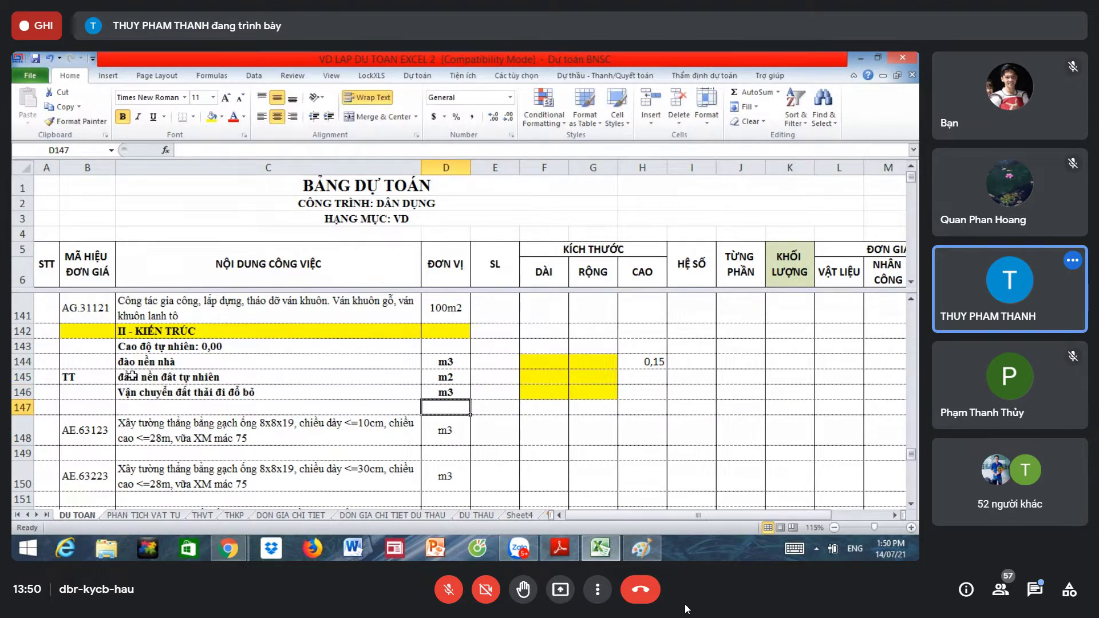
left_click(112, 392)
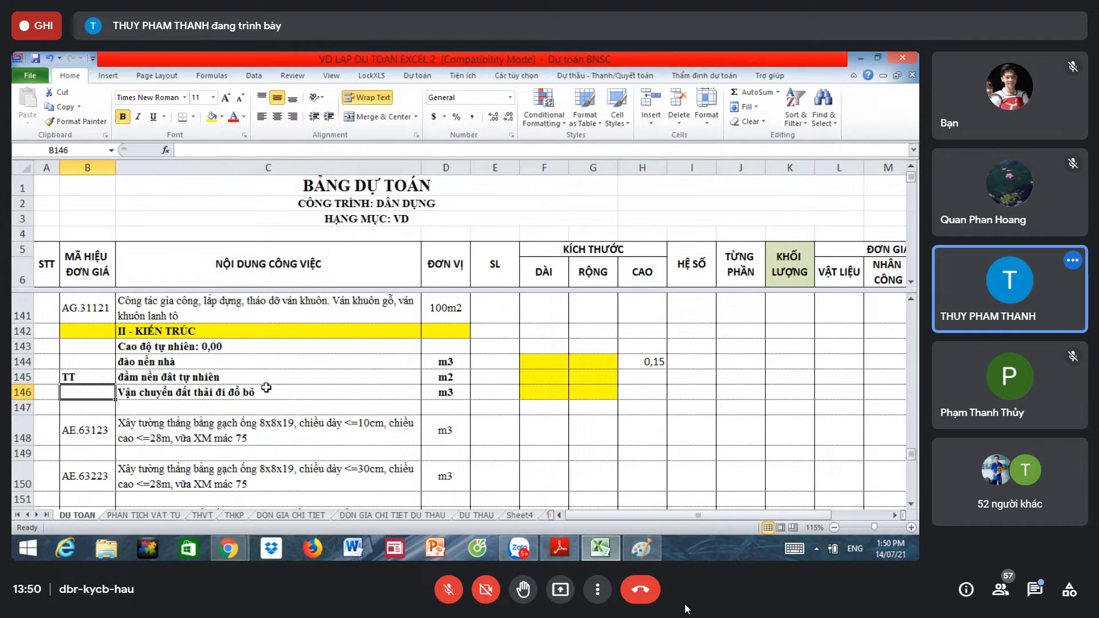
scroll(264, 385, "up", 2)
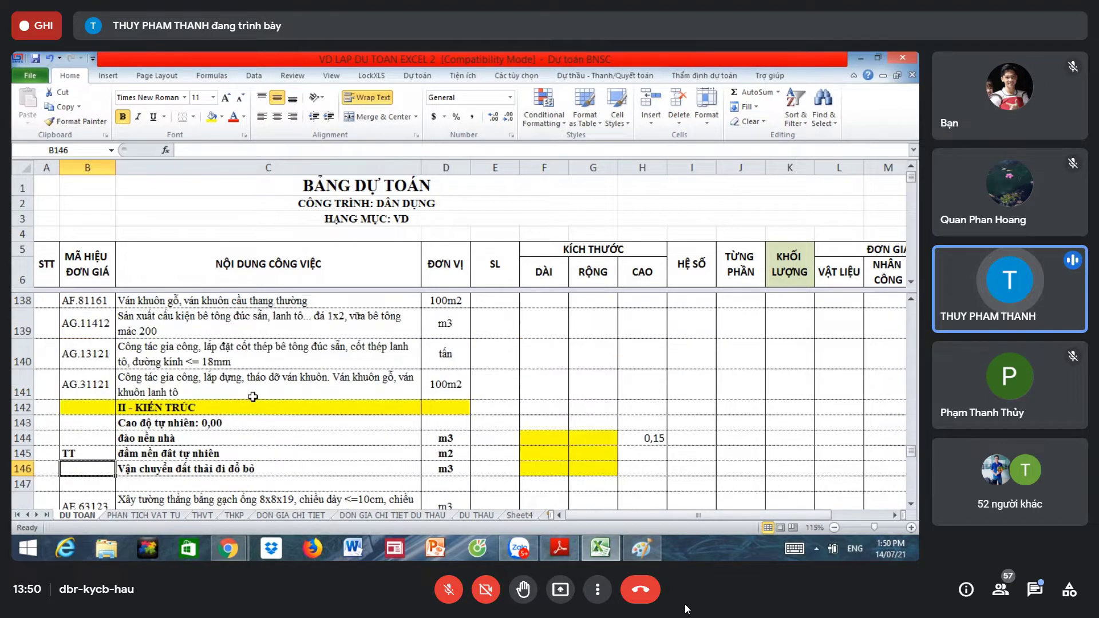
scroll(252, 395, "up", 3)
scroll(252, 396, "up", 4)
scroll(252, 396, "up", 8)
scroll(253, 396, "up", 6)
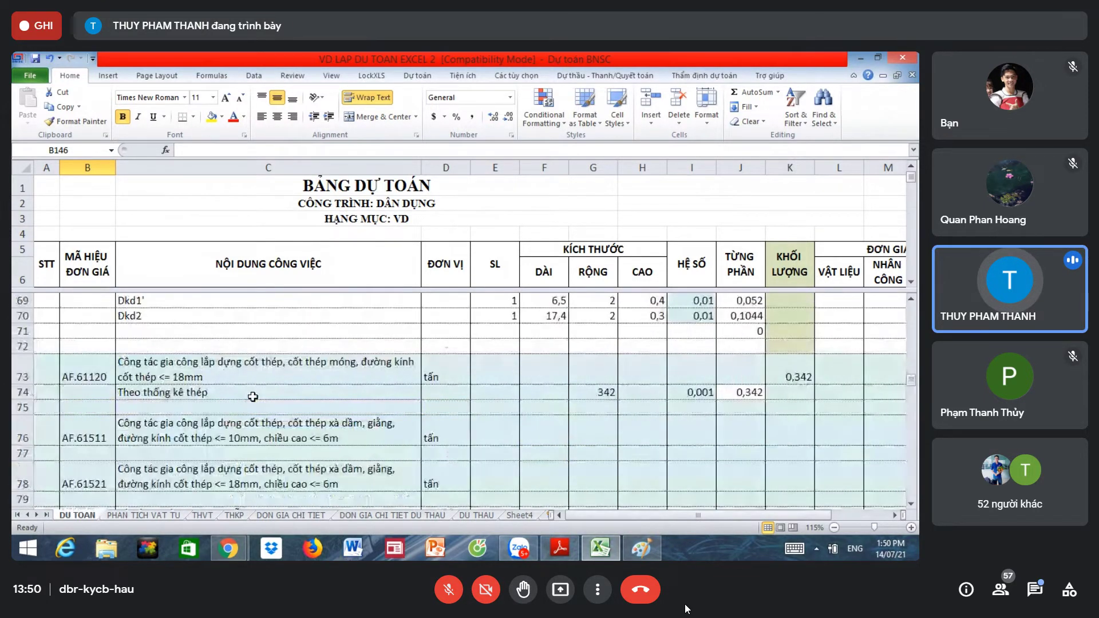
scroll(252, 396, "up", 6)
scroll(253, 396, "up", 4)
scroll(253, 396, "up", 5)
scroll(252, 394, "up", 5)
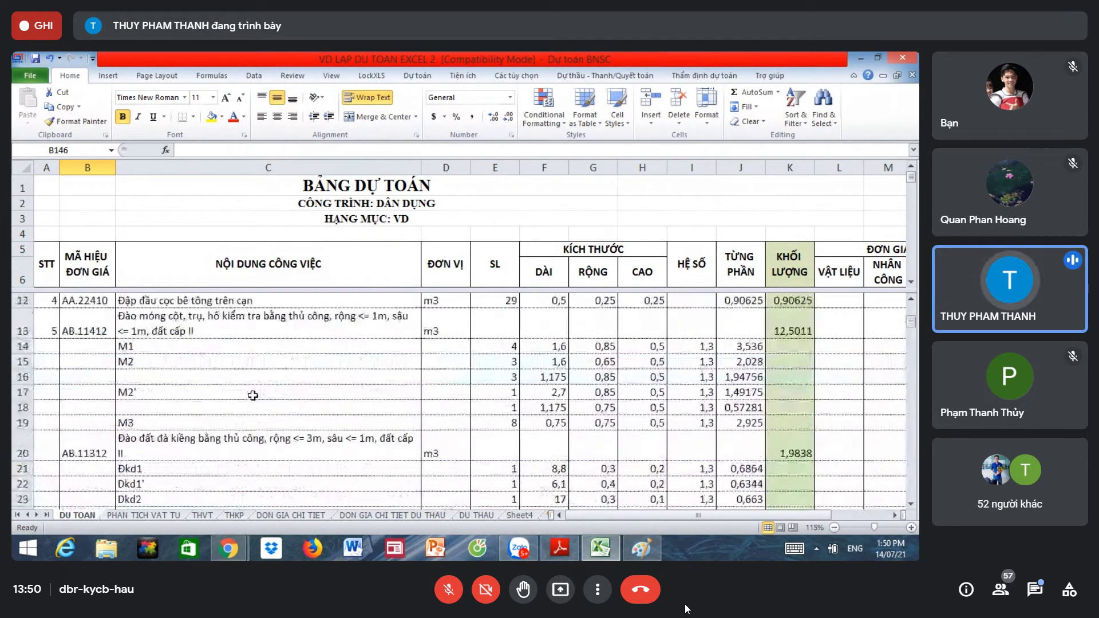
scroll(252, 395, "up", 2)
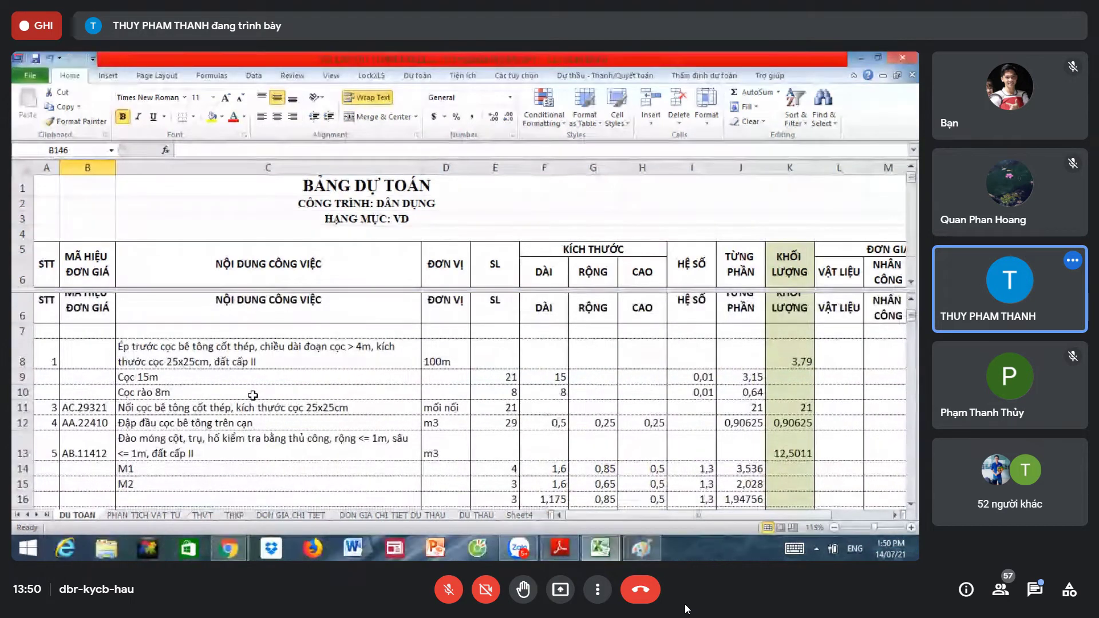
left_click(246, 408)
left_click(235, 421)
scroll(235, 421, "down", 1)
scroll(223, 430, "down", 2)
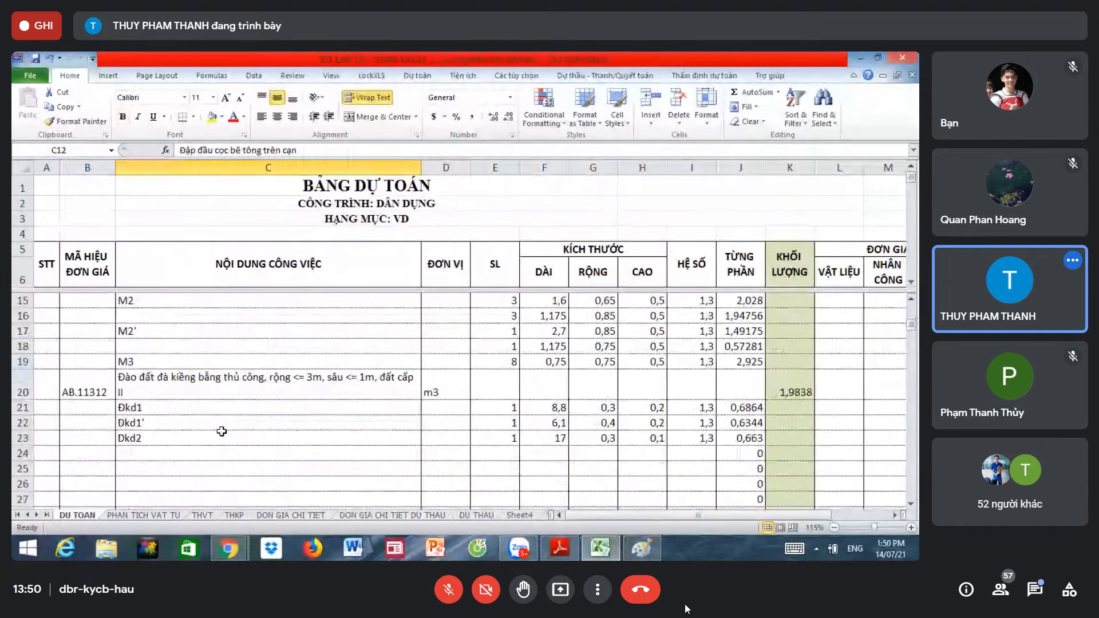
left_click(219, 392)
scroll(220, 391, "down", 3)
left_click(232, 361)
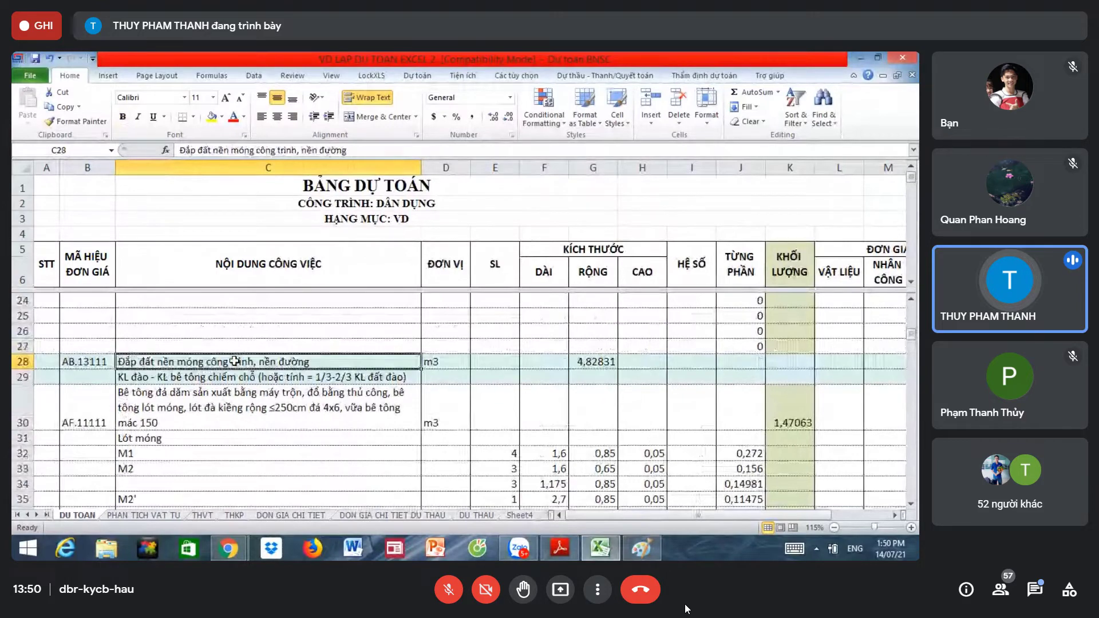
scroll(263, 424, "down", 5)
scroll(263, 424, "down", 5)
scroll(263, 424, "down", 6)
scroll(258, 423, "down", 6)
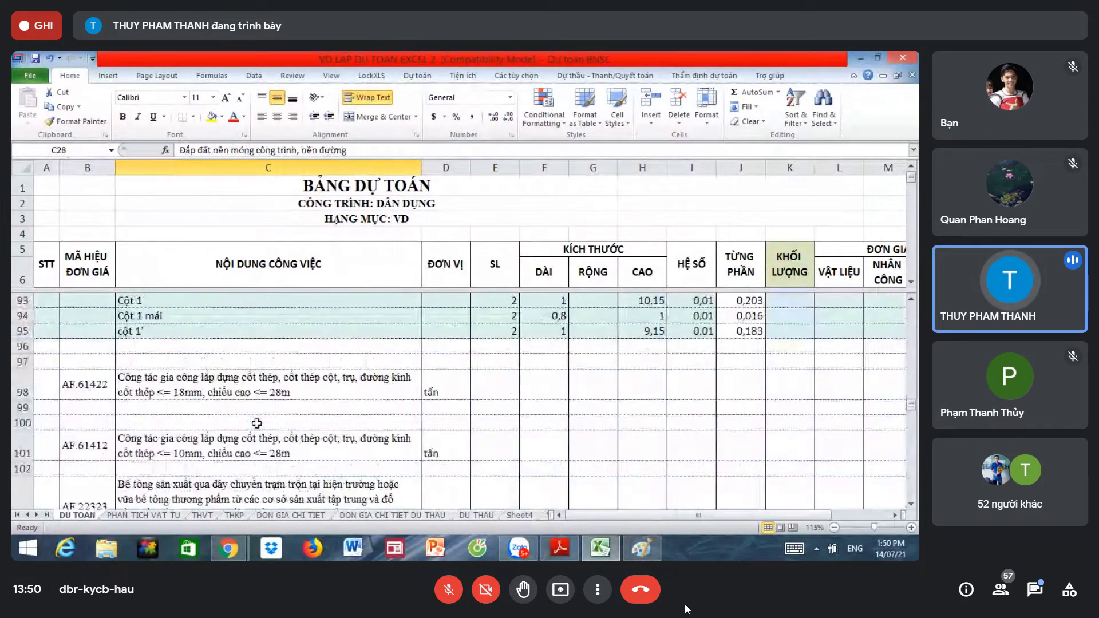
scroll(255, 423, "down", 5)
scroll(255, 423, "down", 4)
scroll(256, 423, "down", 5)
scroll(255, 422, "down", 3)
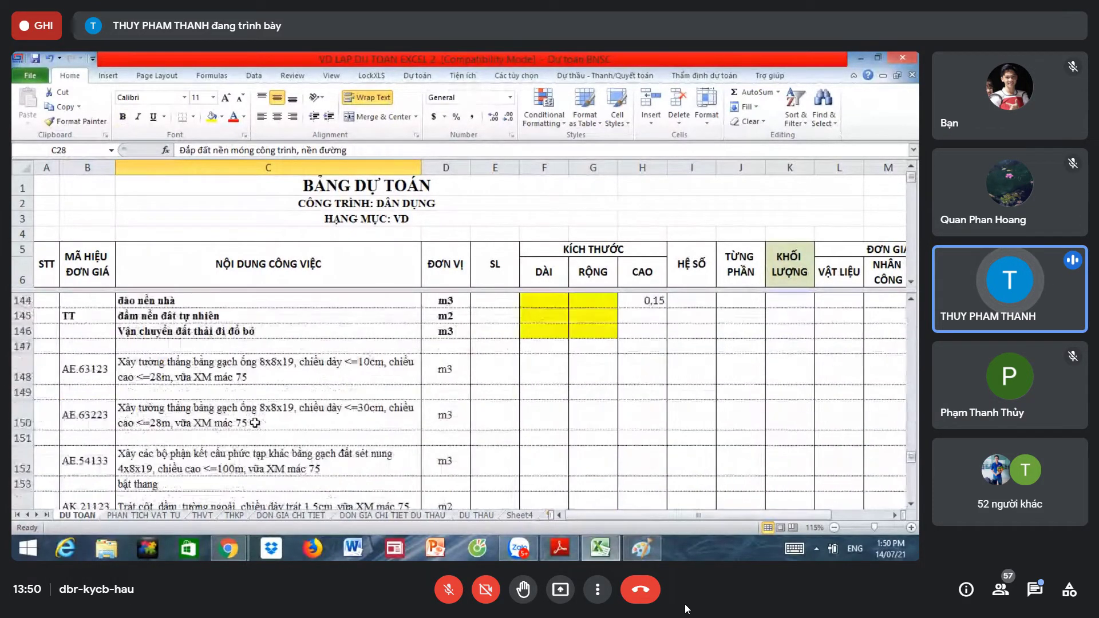
left_click(180, 320)
left_click(221, 332)
scroll(420, 345, "up", 1)
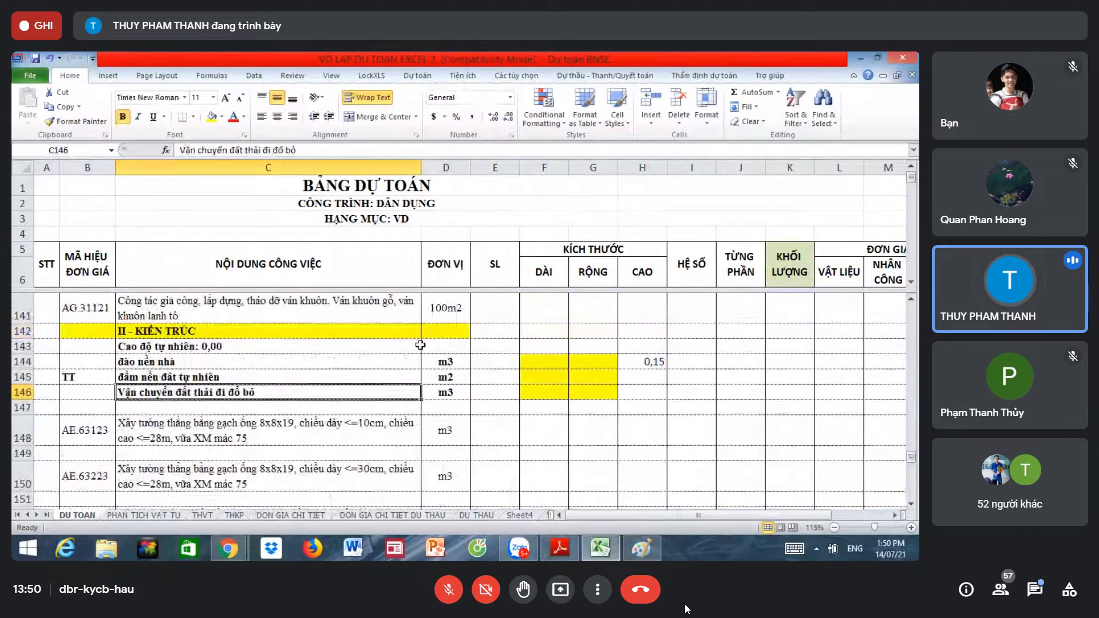
mouse_move(289, 362)
left_mouse_down()
mouse_move(456, 393)
mouse_move(639, 389)
left_mouse_up()
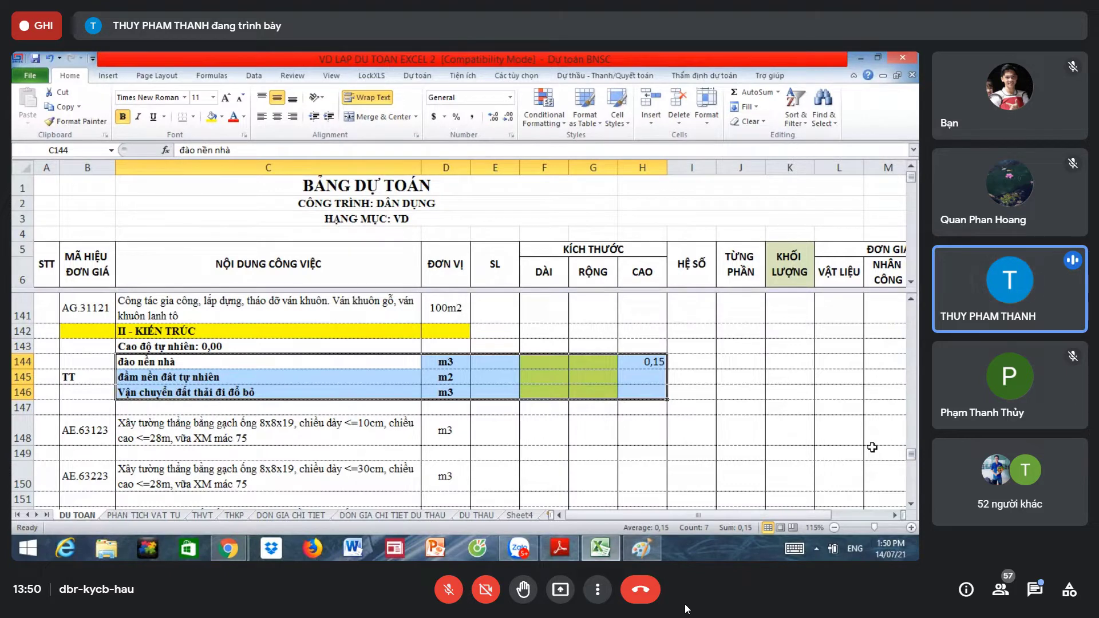
Step: Insert a row above the brick-wall item and enter 'cao độ tự nhiên: -0,5' in C148
left_click(152, 421)
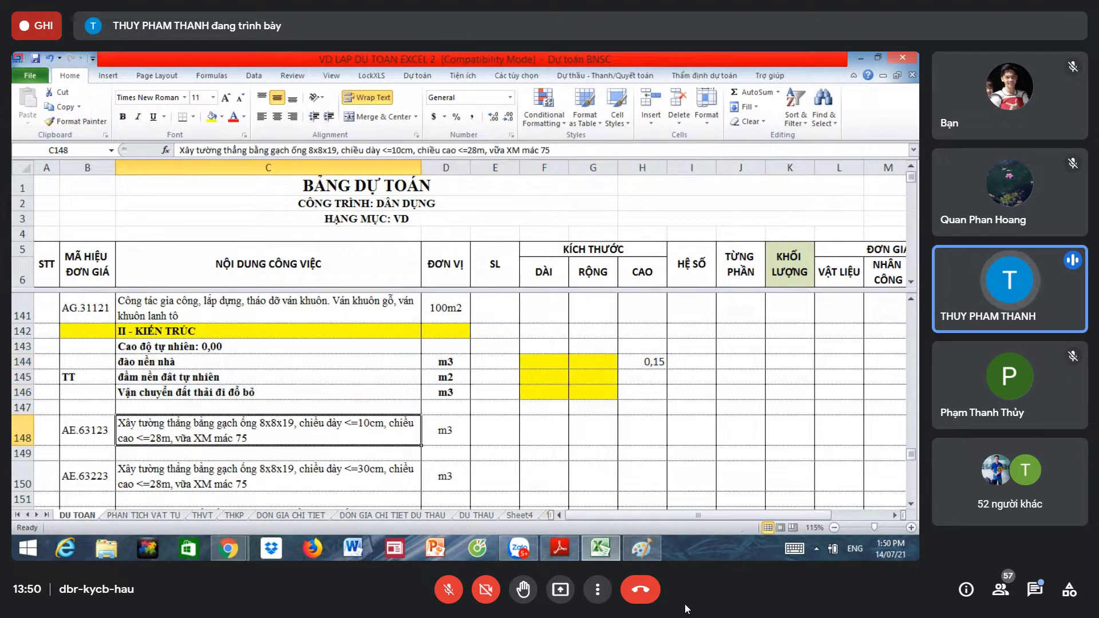
left_click(17, 429)
right_click(18, 429)
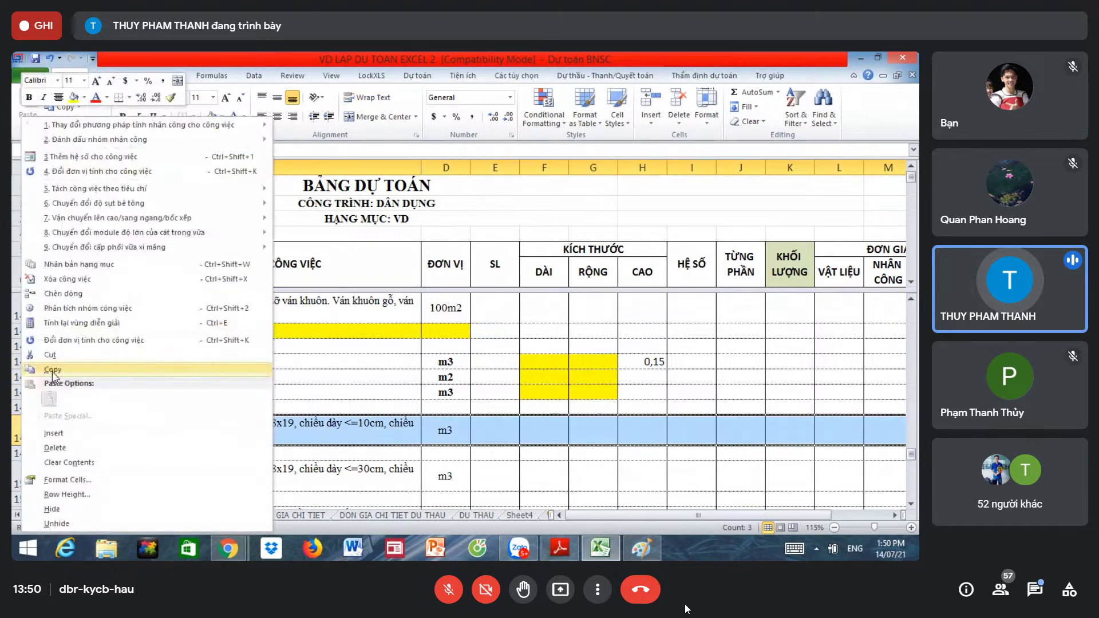
left_click(68, 433)
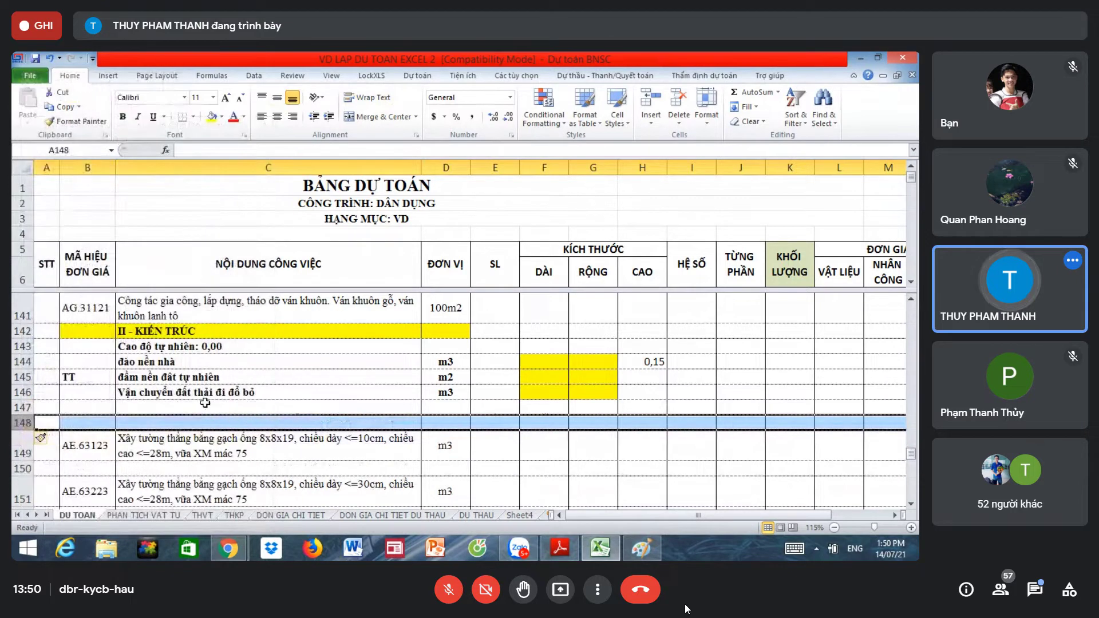
left_click(155, 420)
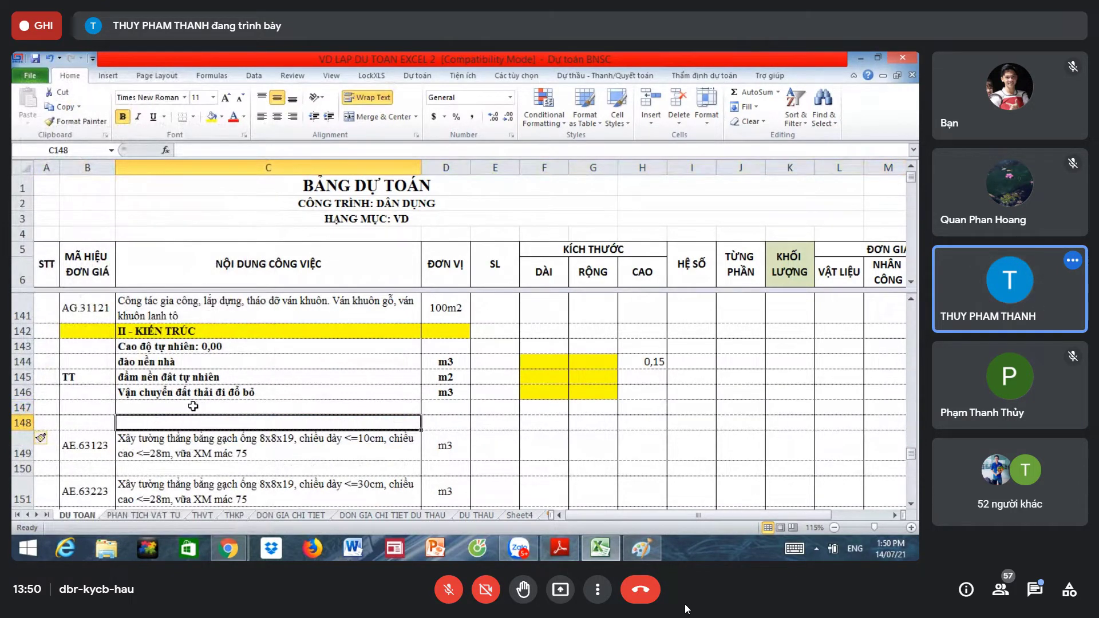
type("cao d")
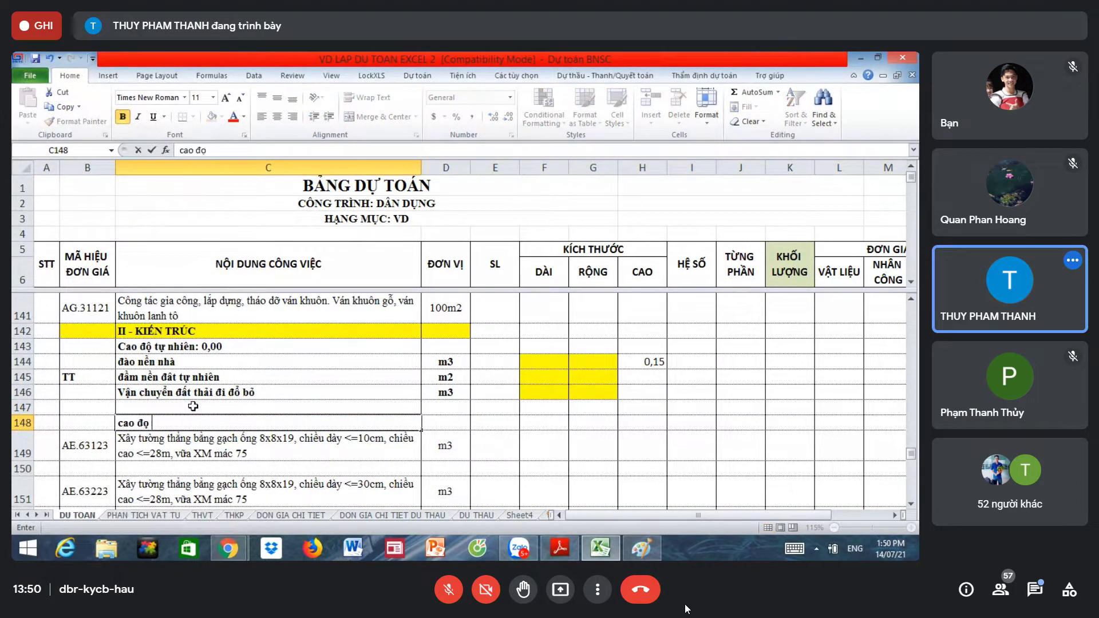
type(" tự nhiên:")
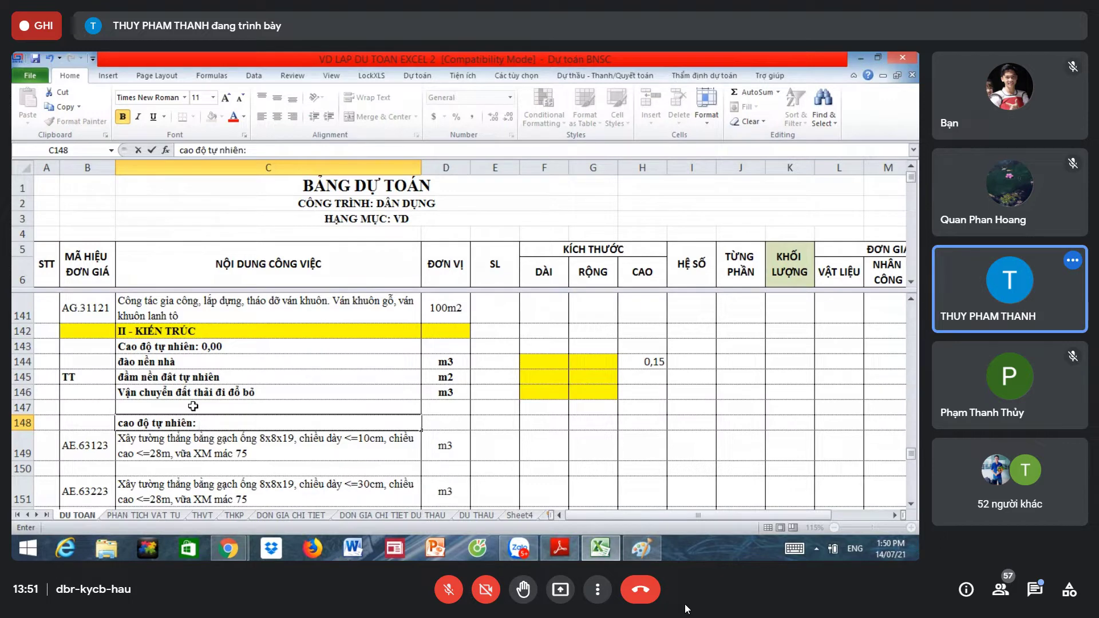
type("0")
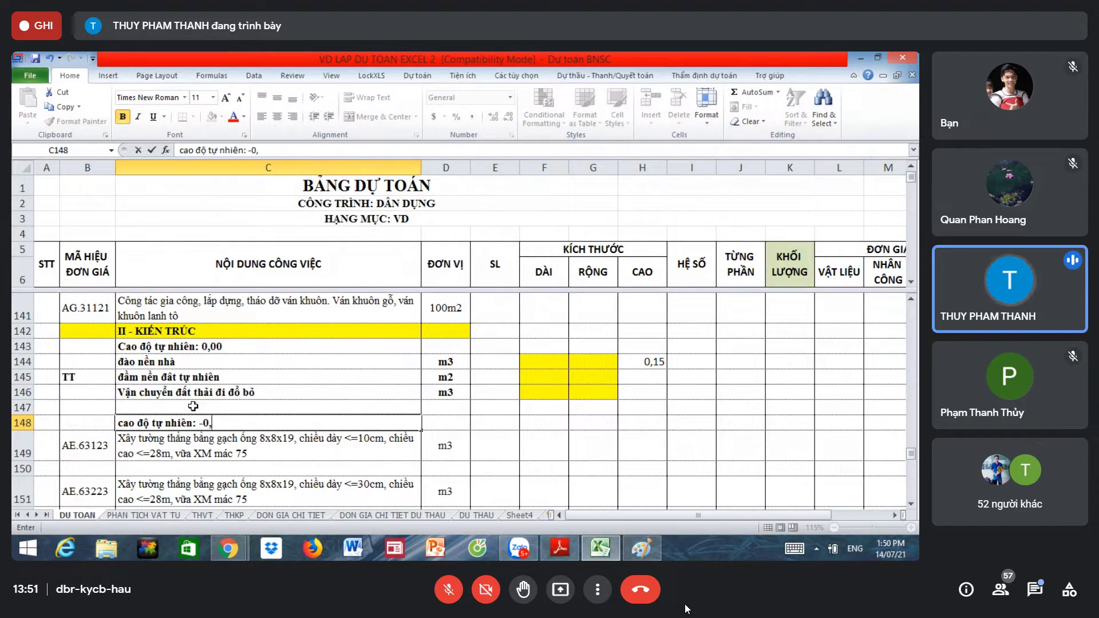
type(",5")
key("Return")
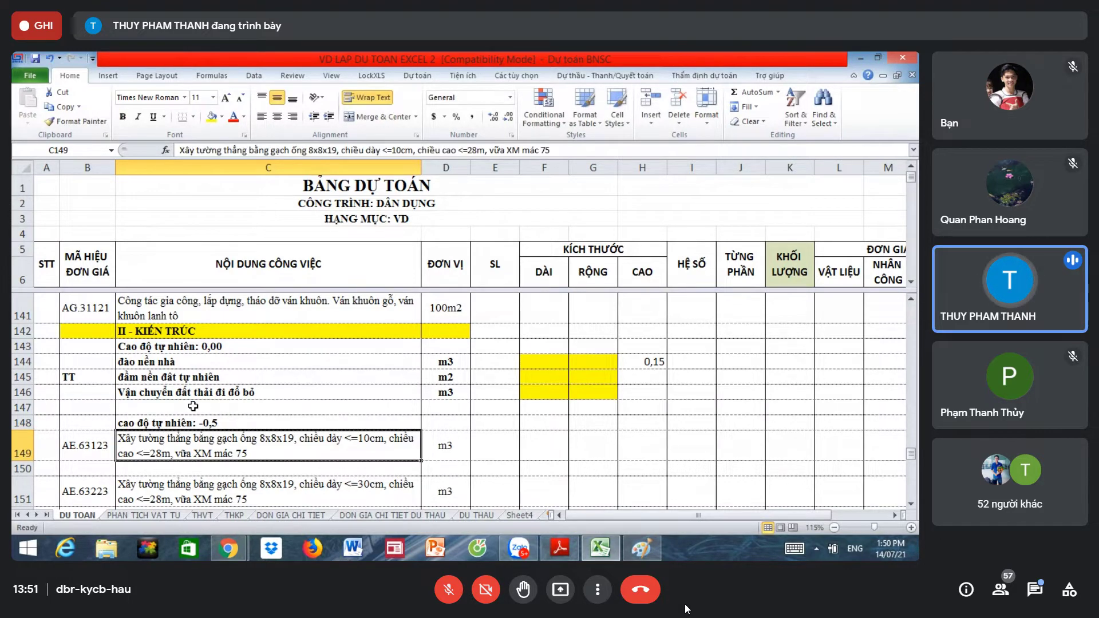
Step: Insert two blank rows below the ground-level note
left_click(22, 445)
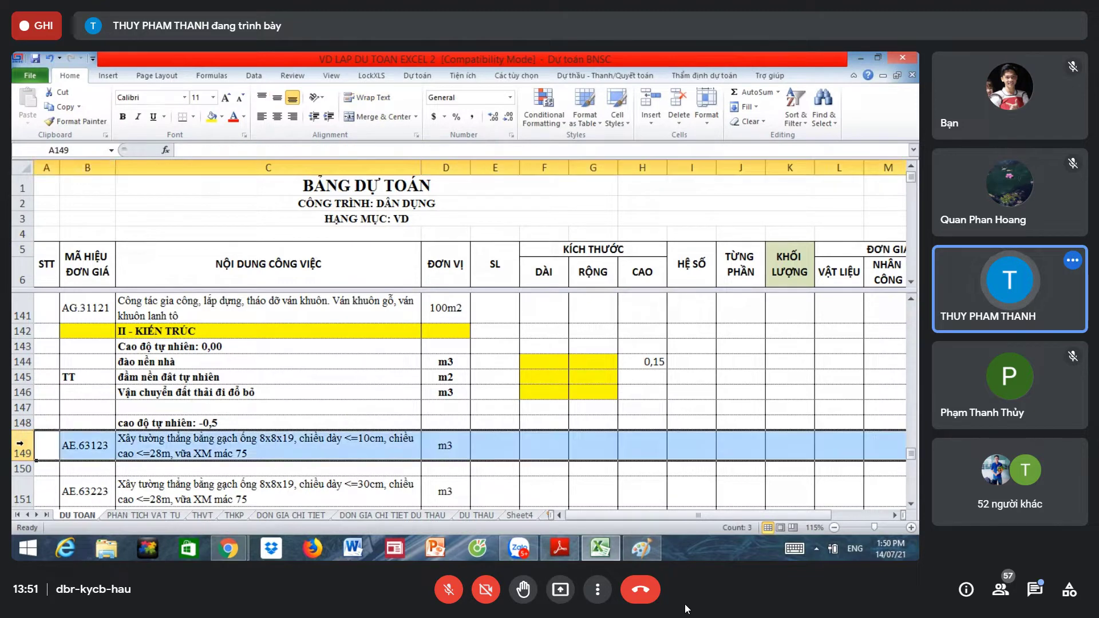
right_click(22, 445)
left_click(66, 436)
key("ctrl+plus")
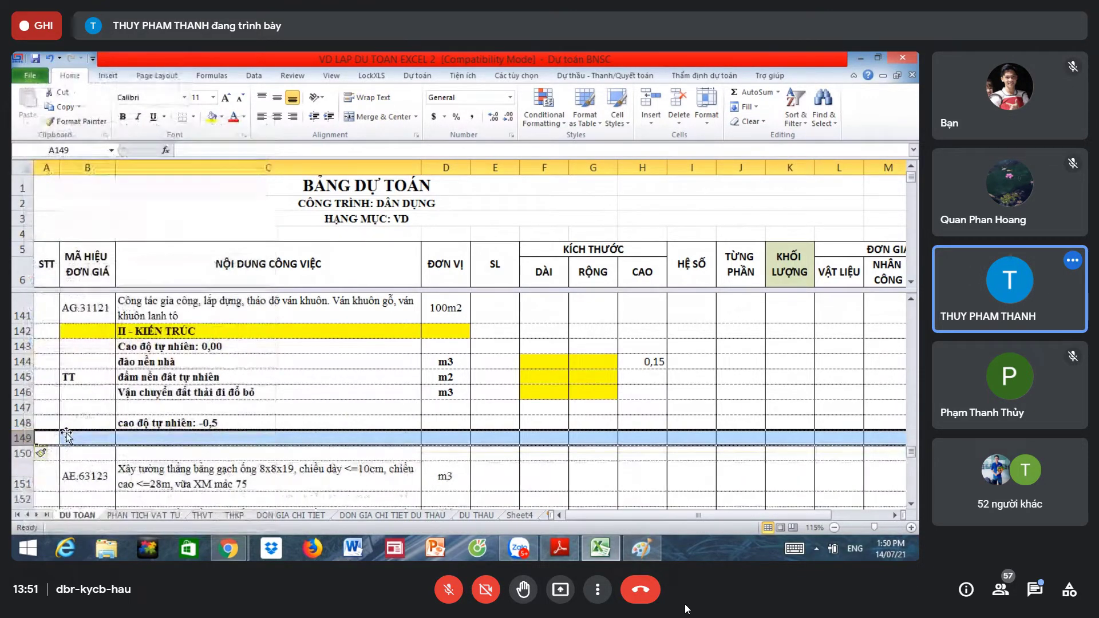
left_click(181, 436)
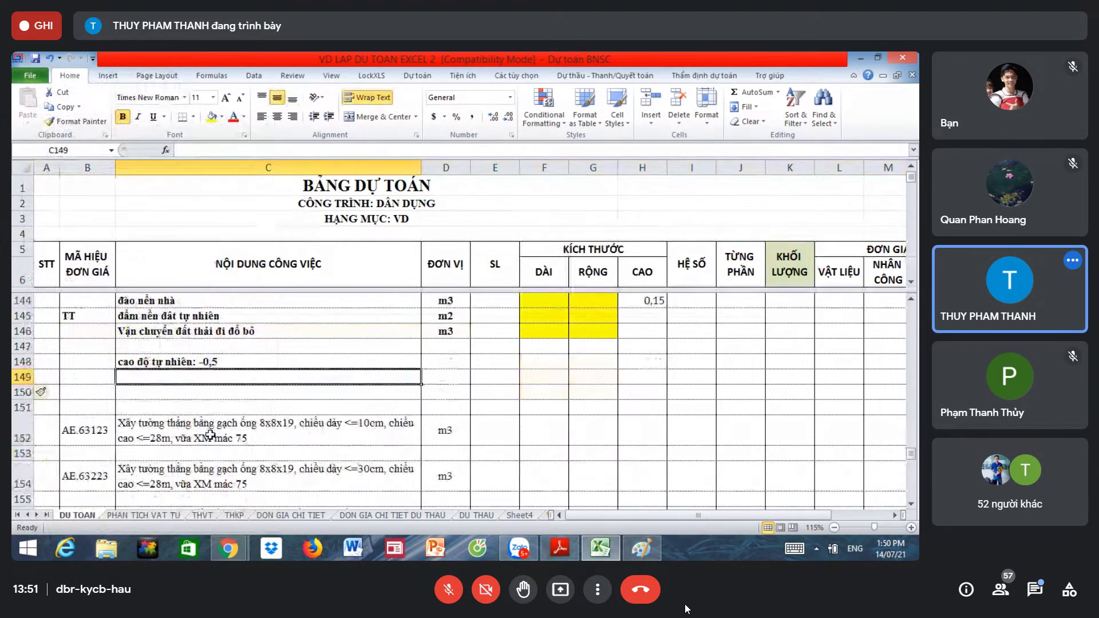
scroll(181, 436, "down", 1)
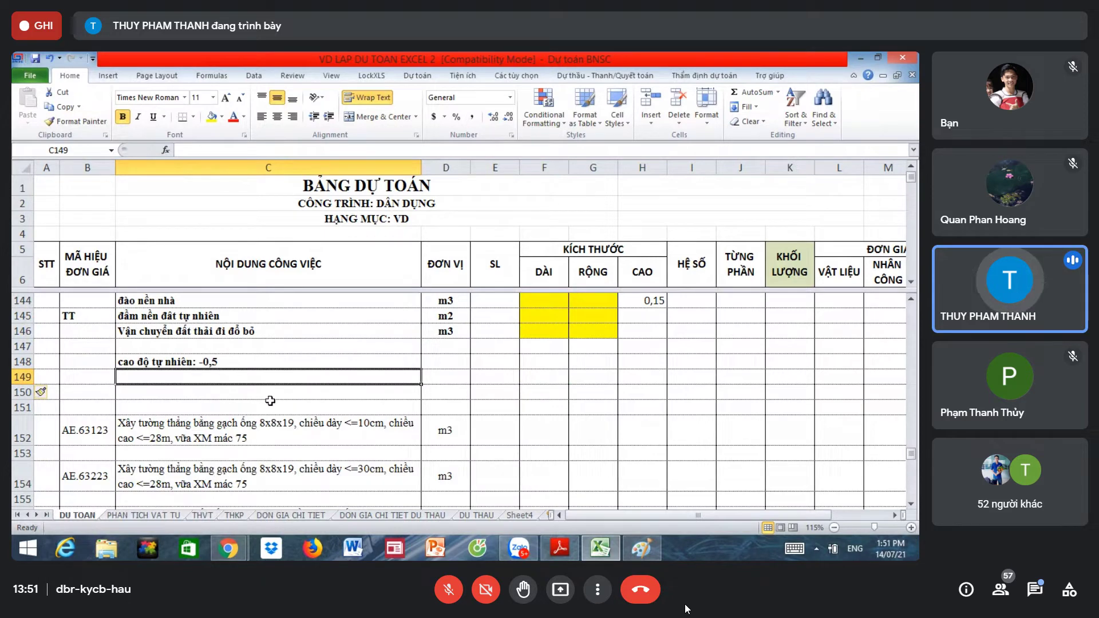
left_click(218, 390)
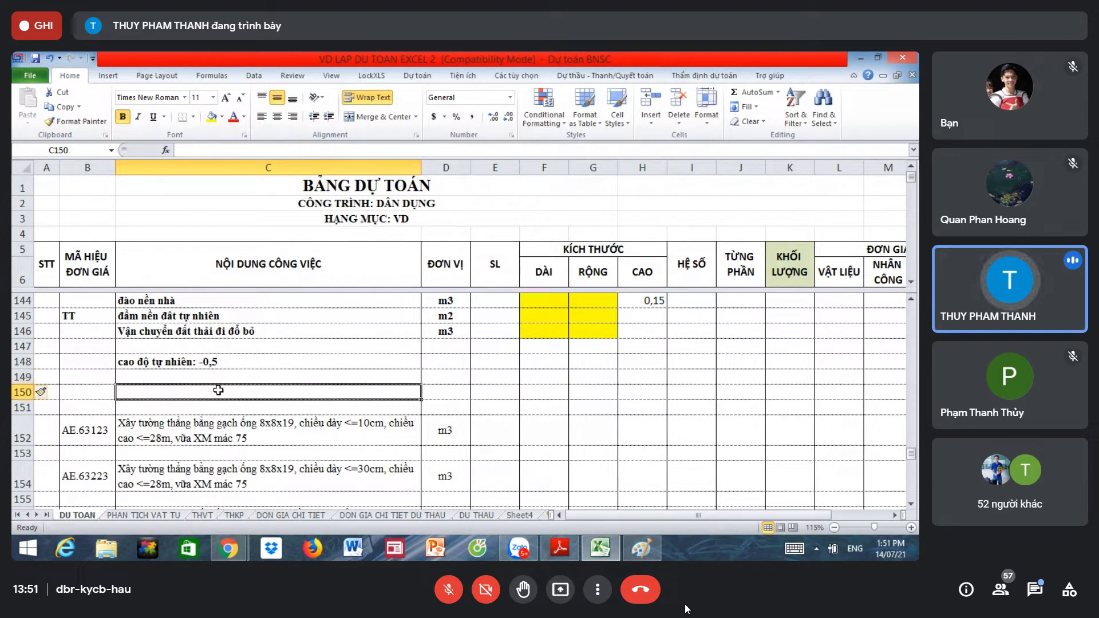
Step: Show the Paint sketch of ground levels 0,00 and -0,05 with layers 150, 50 and 100
left_click(642, 549)
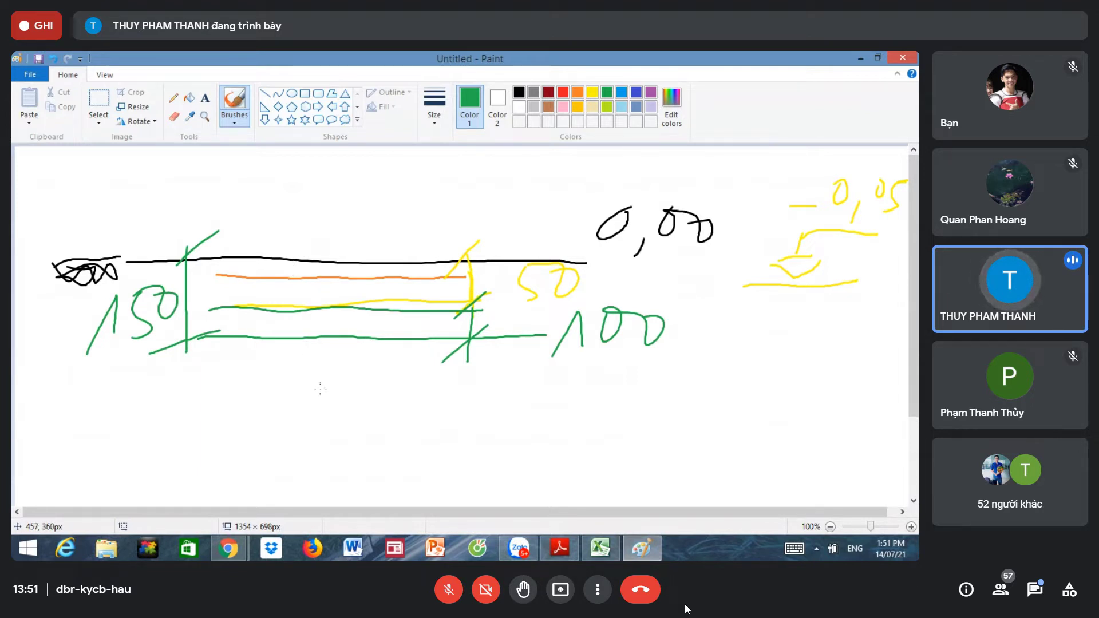
Step: Enter 'đắp cát nâng nền' in C149 with unit m2 in D149
left_click(602, 545)
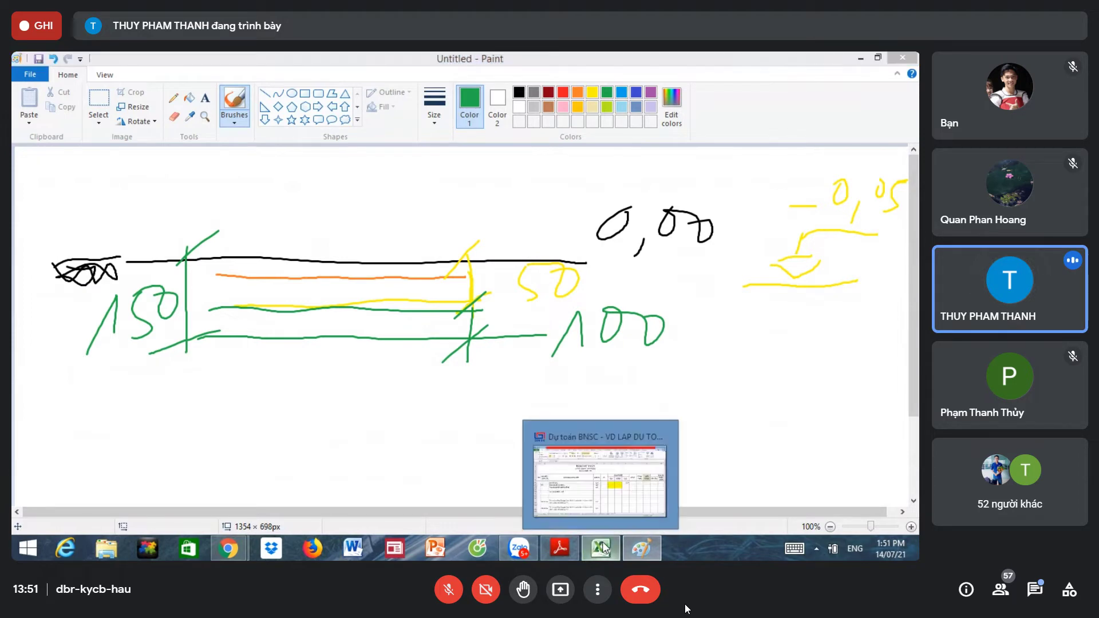
left_click(331, 377)
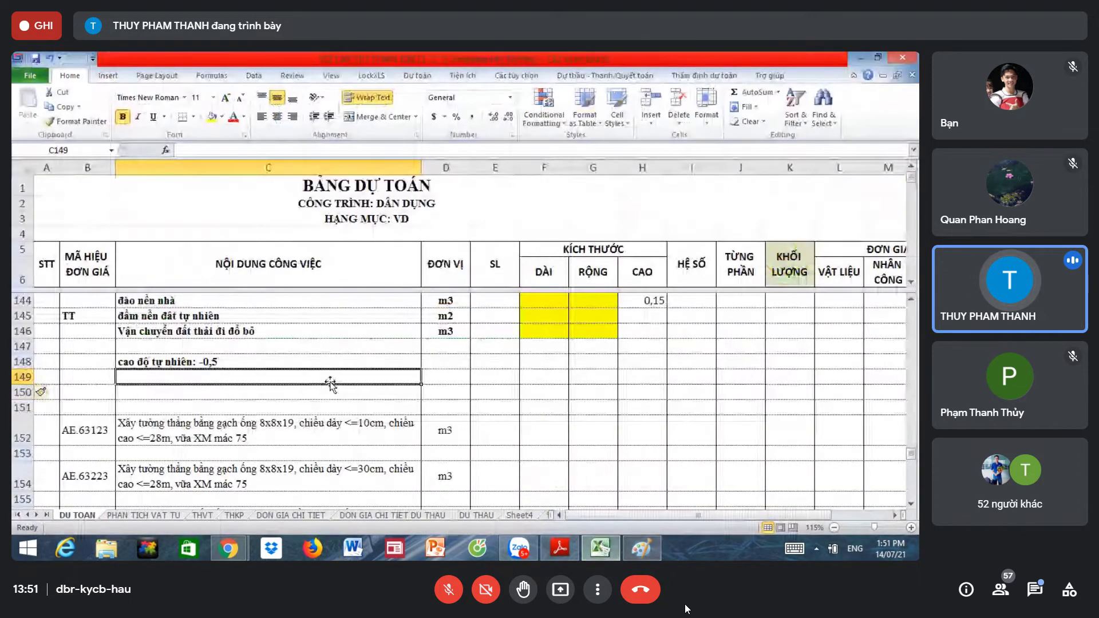
type("đã")
key("BackSpace")
type("ắp")
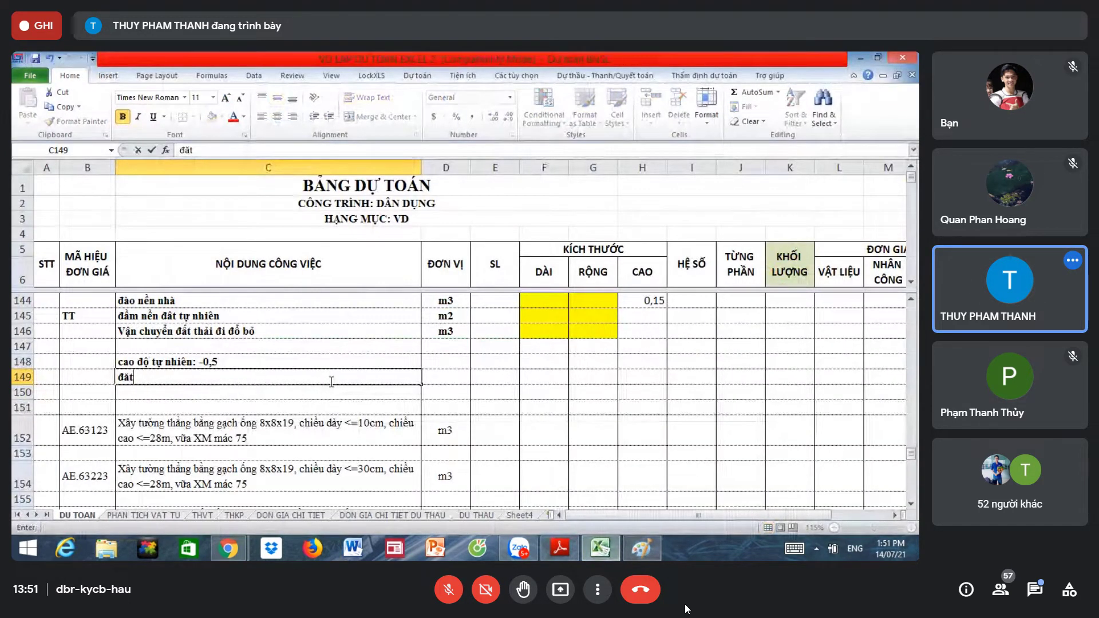
type(" cat")
type("âng nền")
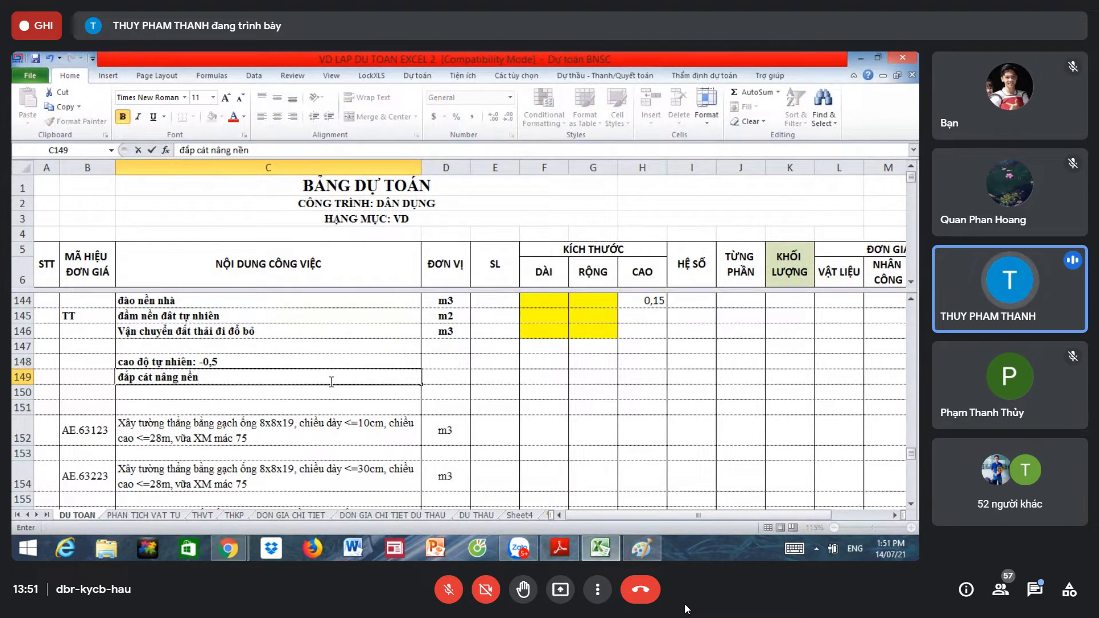
key("Return")
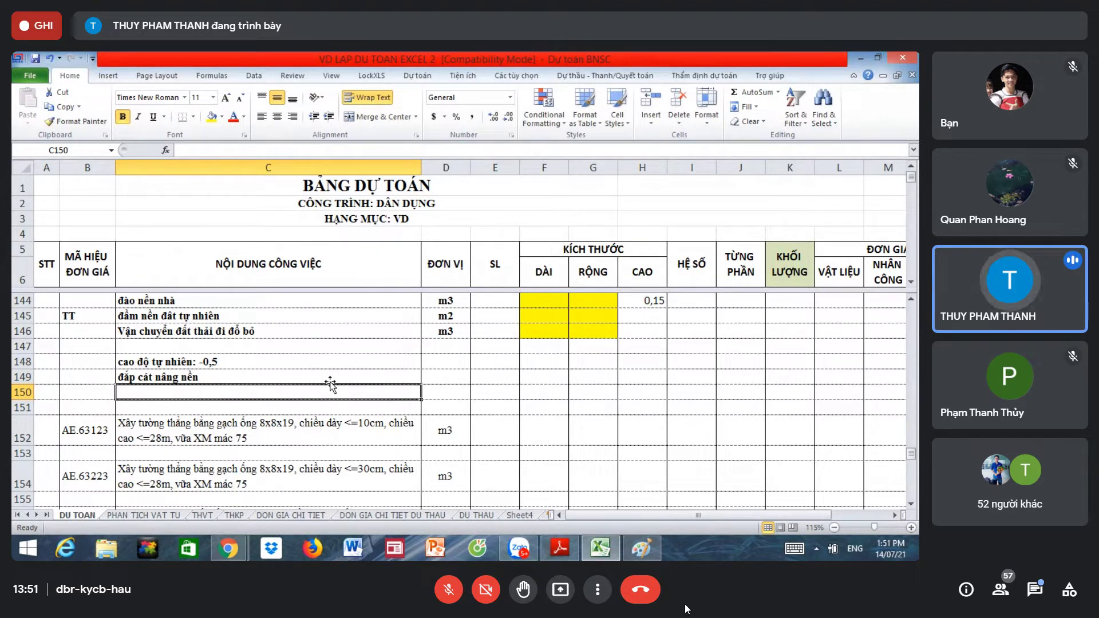
key("Up")
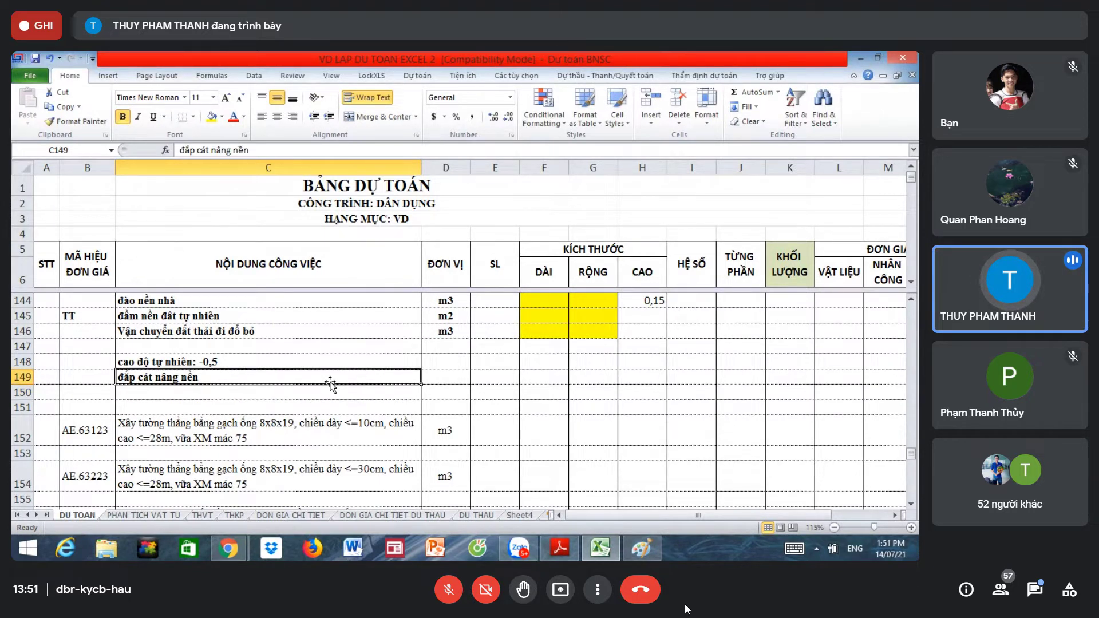
key("Right")
type("m2")
key("Right")
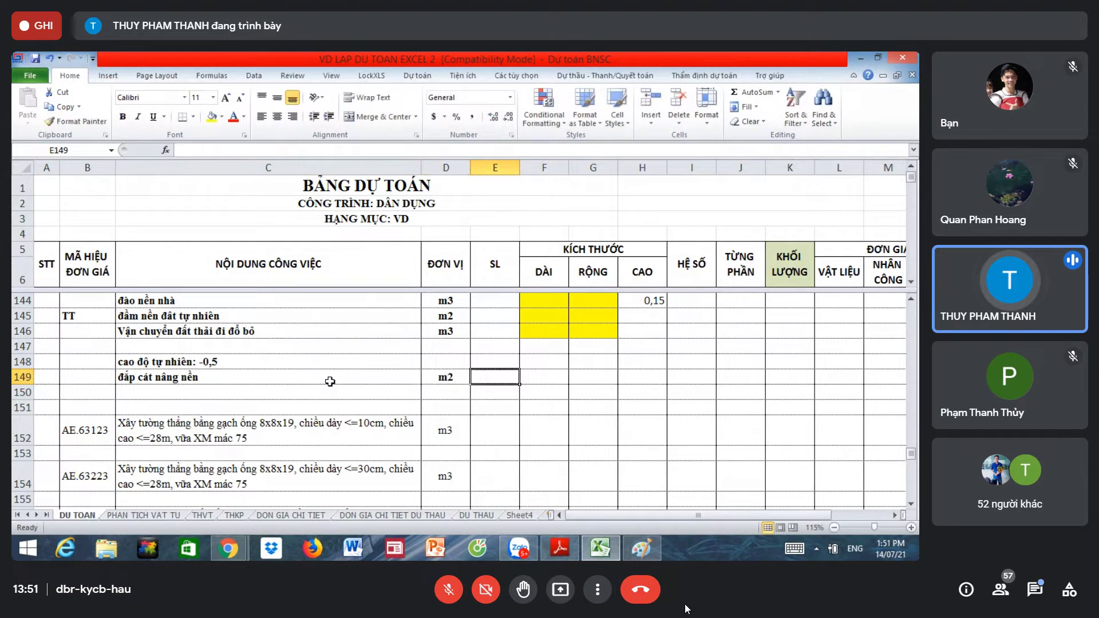
Step: Fill the row 149 length and width cells F149:G149 yellow
key("Right")
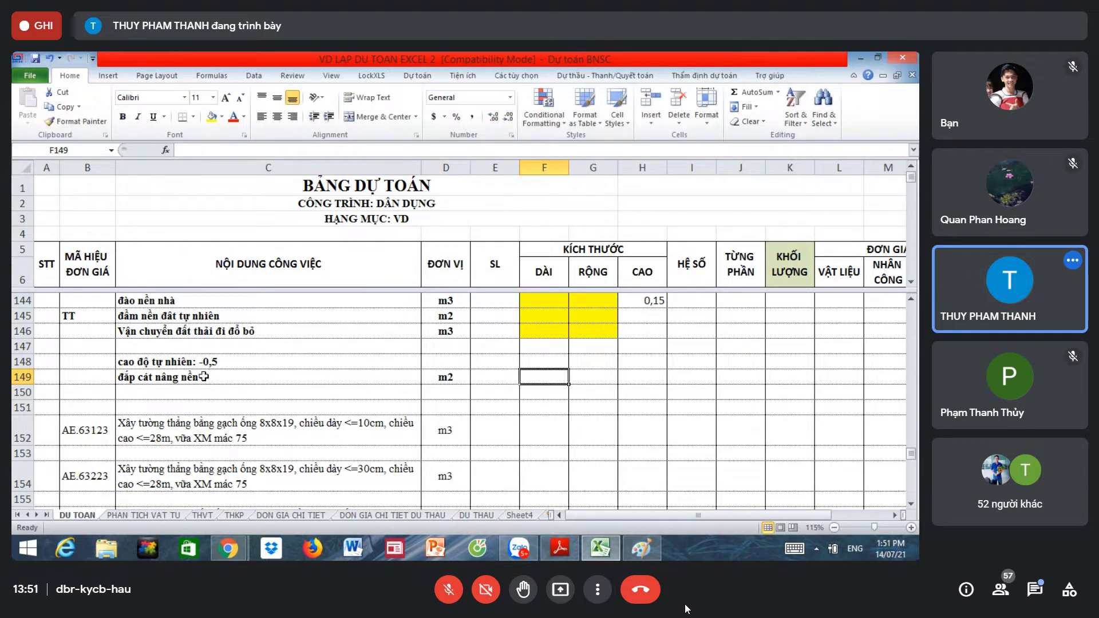
left_click_drag(532, 385, 554, 373)
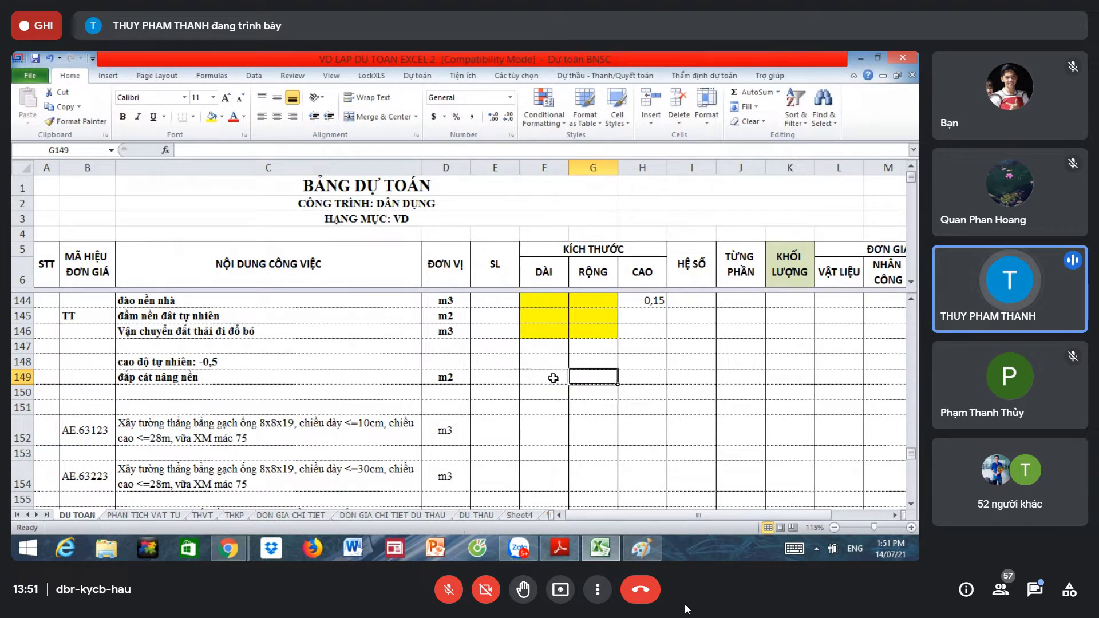
left_click(578, 380)
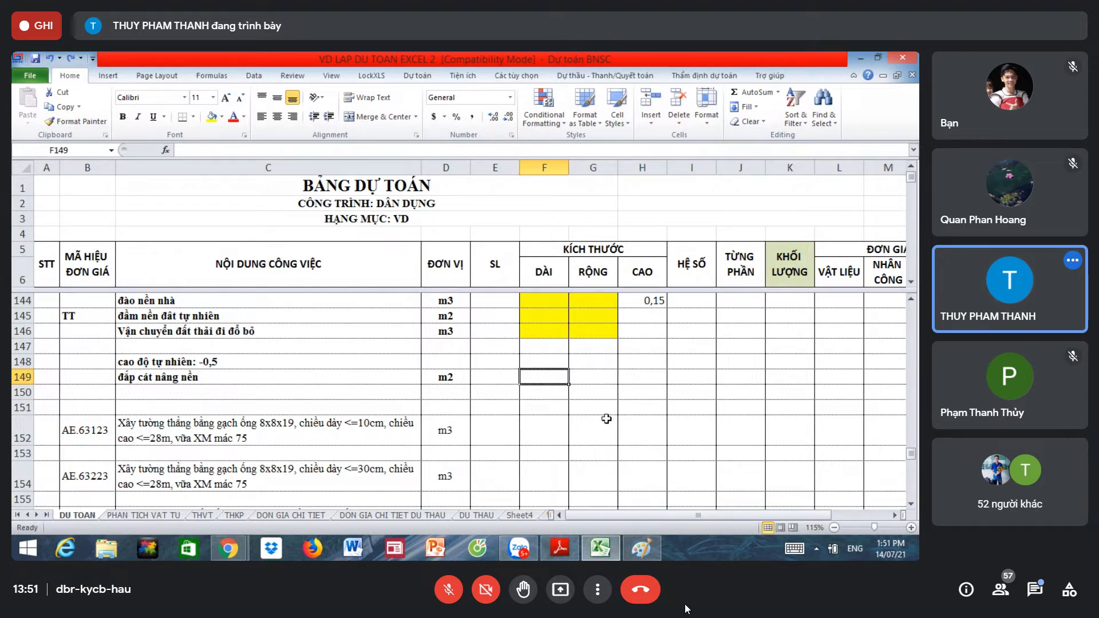
left_click_drag(583, 372, 549, 372)
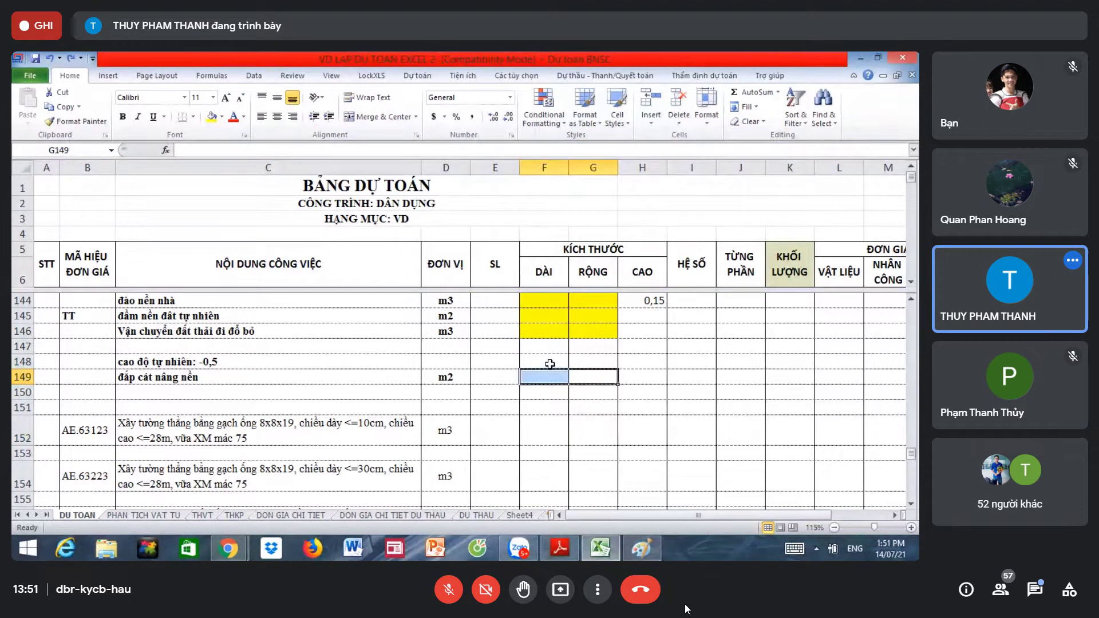
left_click(211, 116)
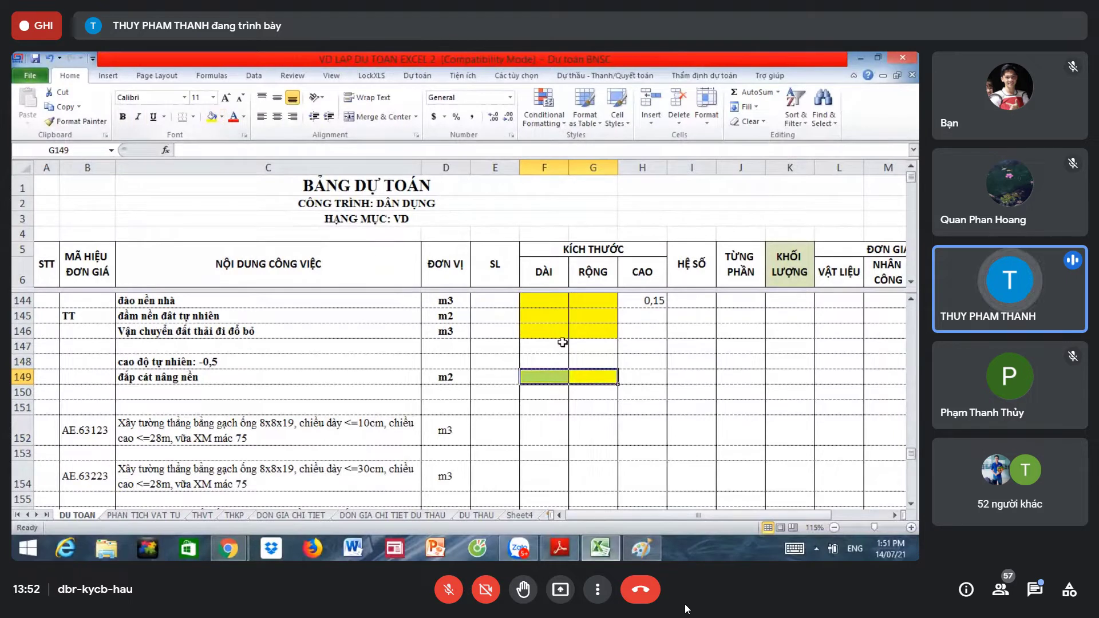
left_click(629, 377)
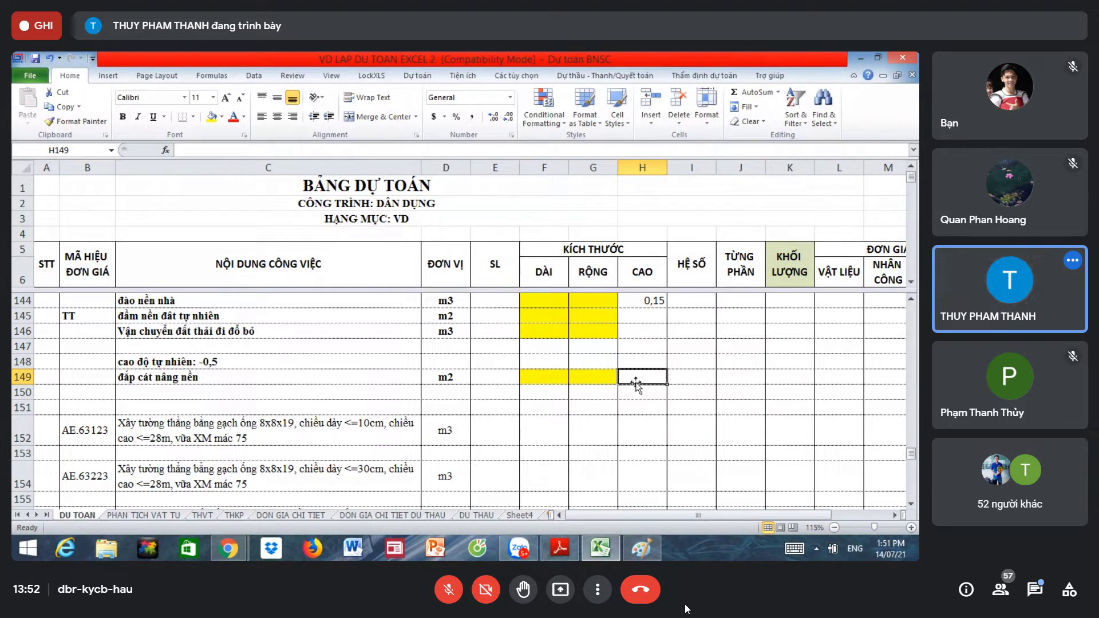
Step: Check the layer thickness sketch in Paint, then enter height 0,35 in H149
left_click(244, 360)
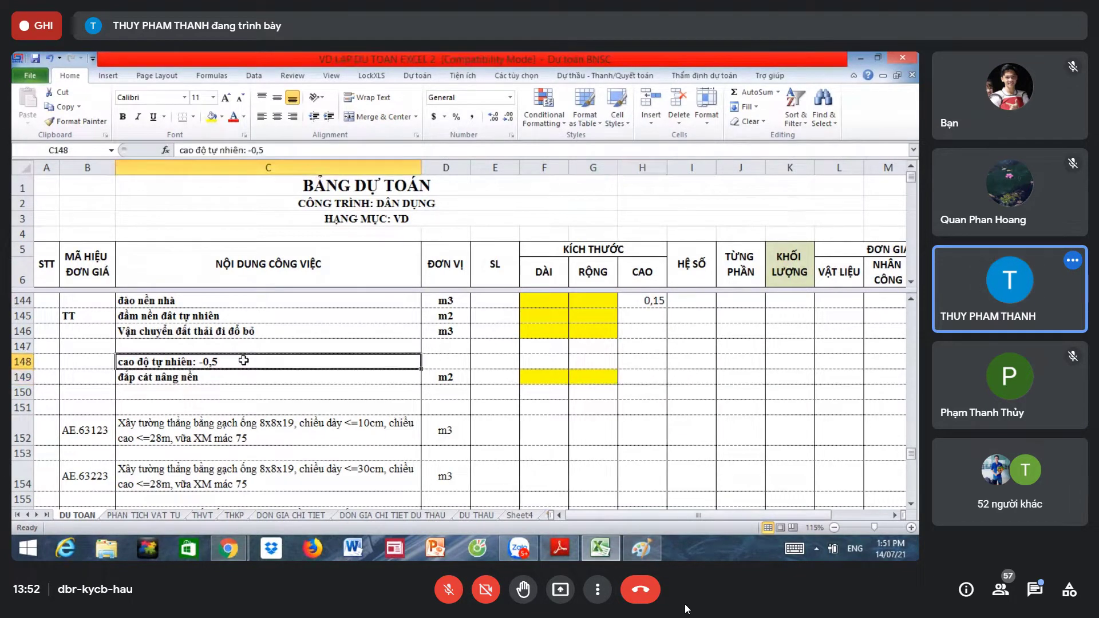
left_click(642, 548)
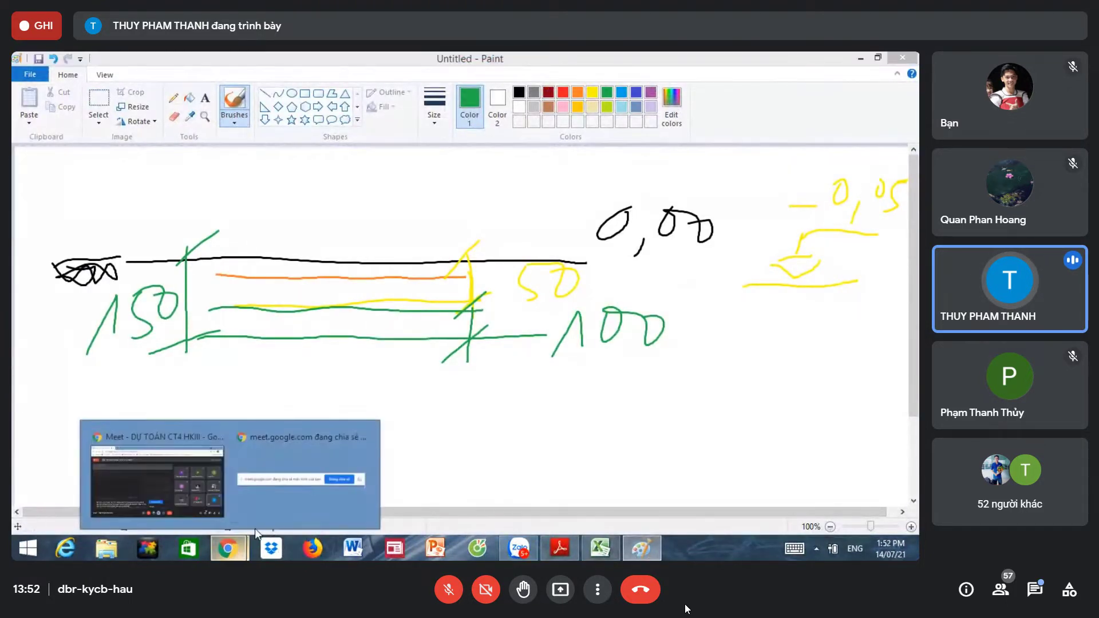
mouse_move(228, 548)
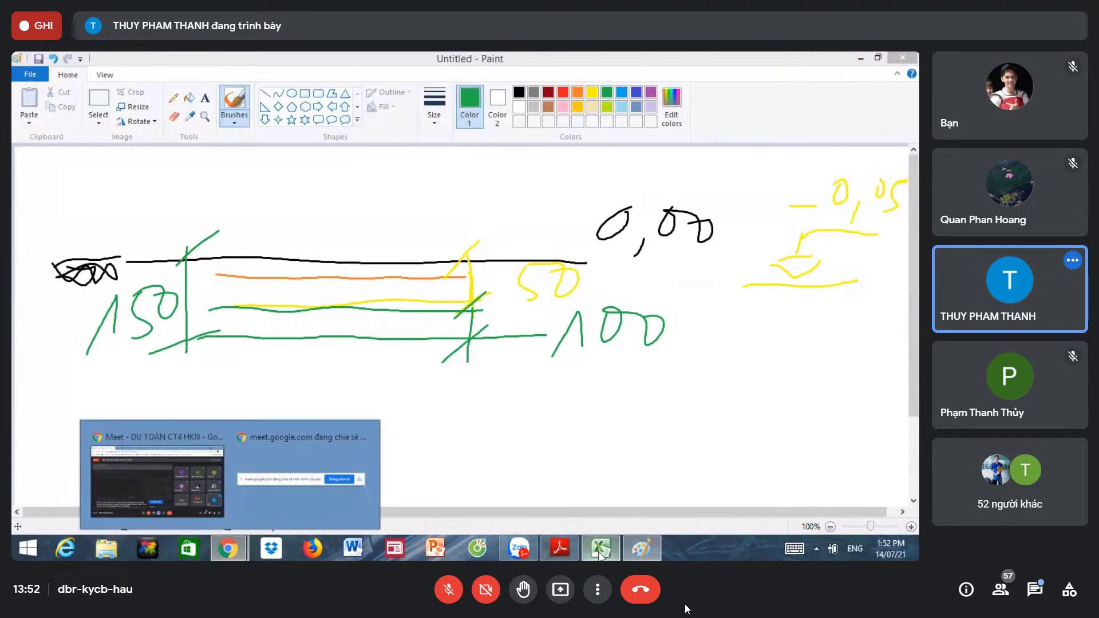
left_click(599, 549)
left_click(642, 376)
type("0,")
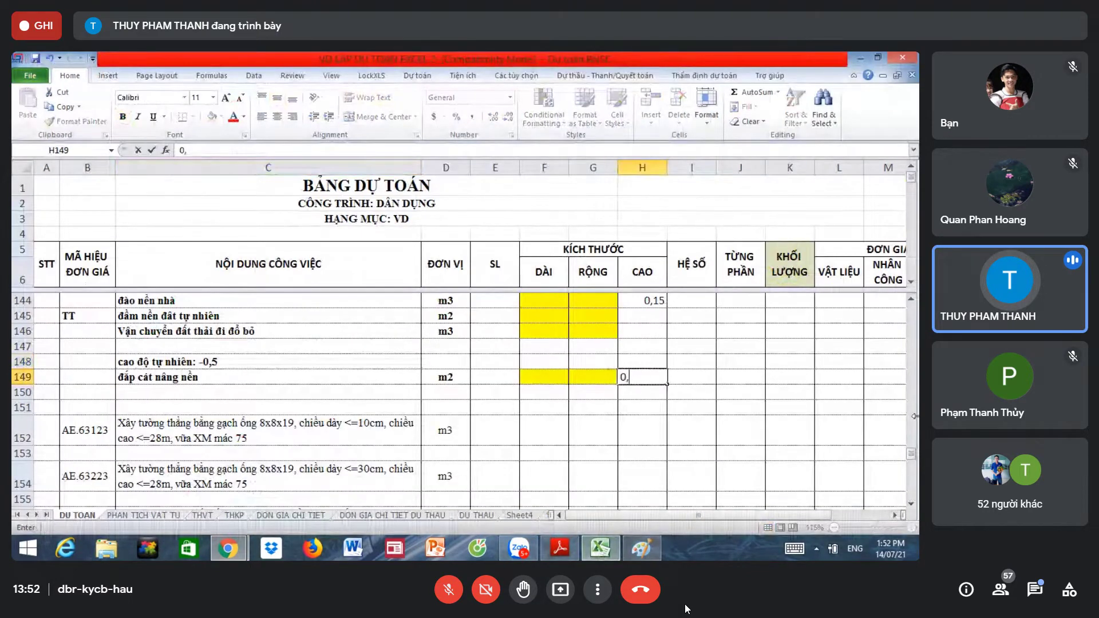
type("35")
key("Return")
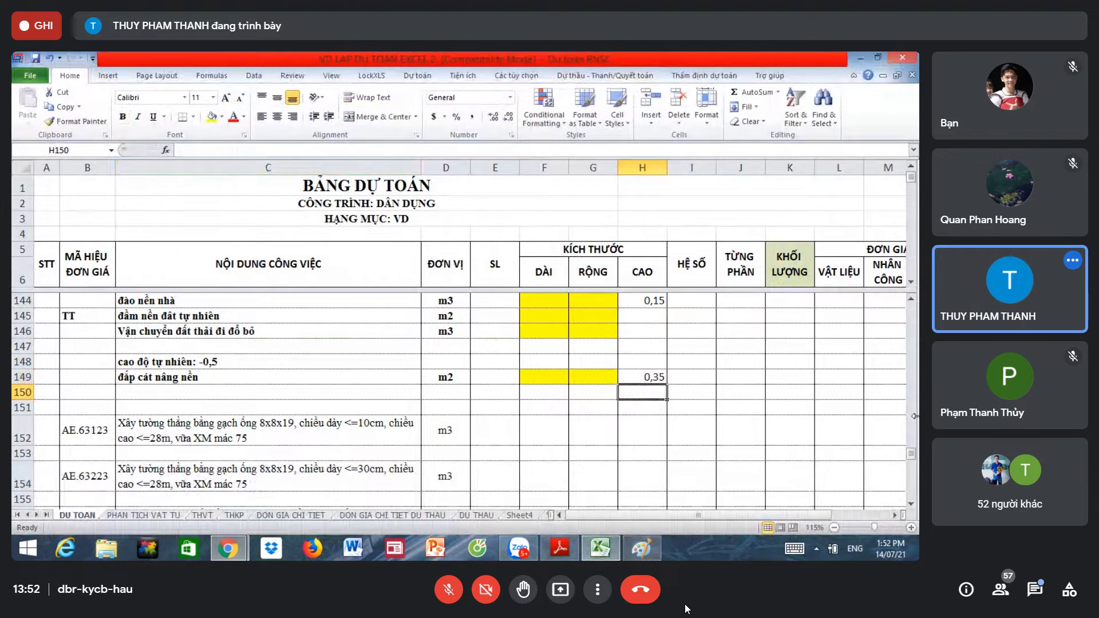
Step: Review the new row 149 by selecting its description, dimension and height cells
left_click_drag(560, 379, 585, 377)
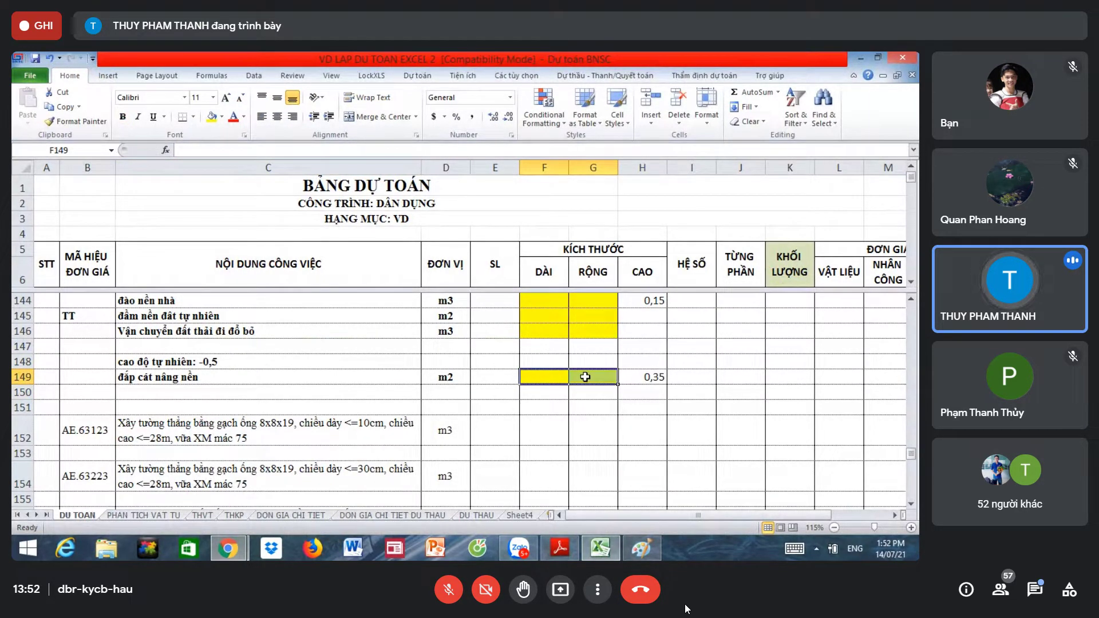
left_click(633, 376)
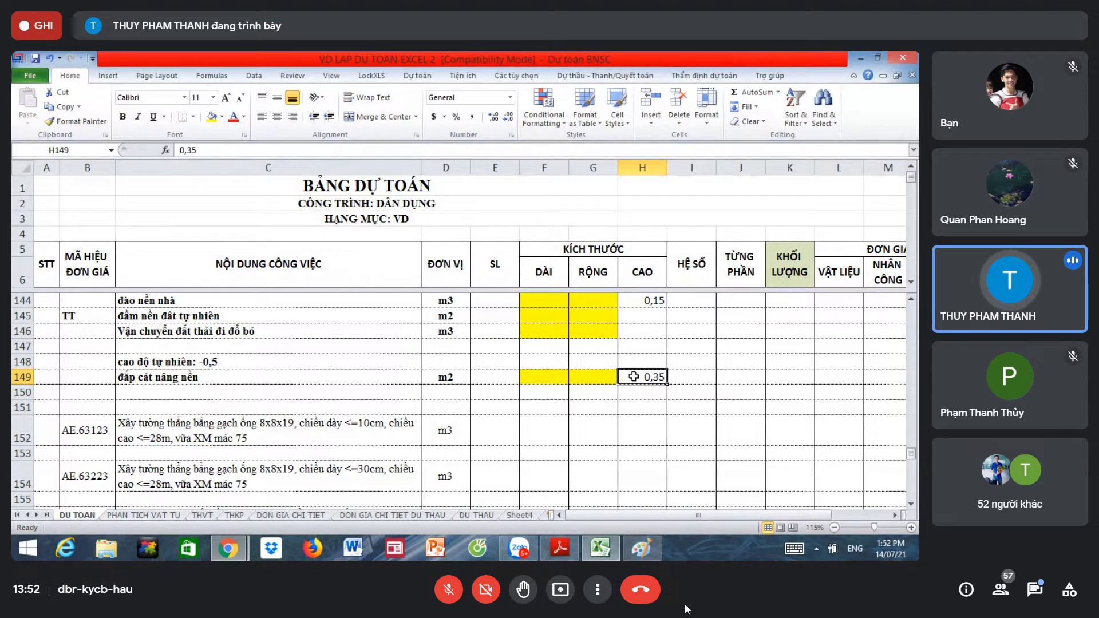
left_click(417, 390)
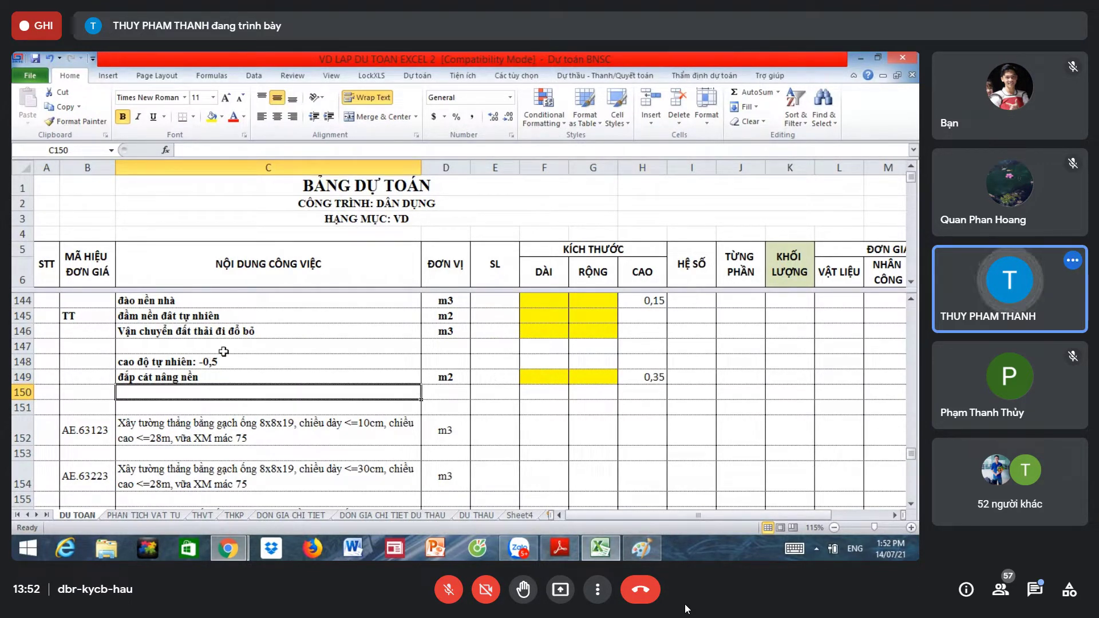
left_click(22, 393)
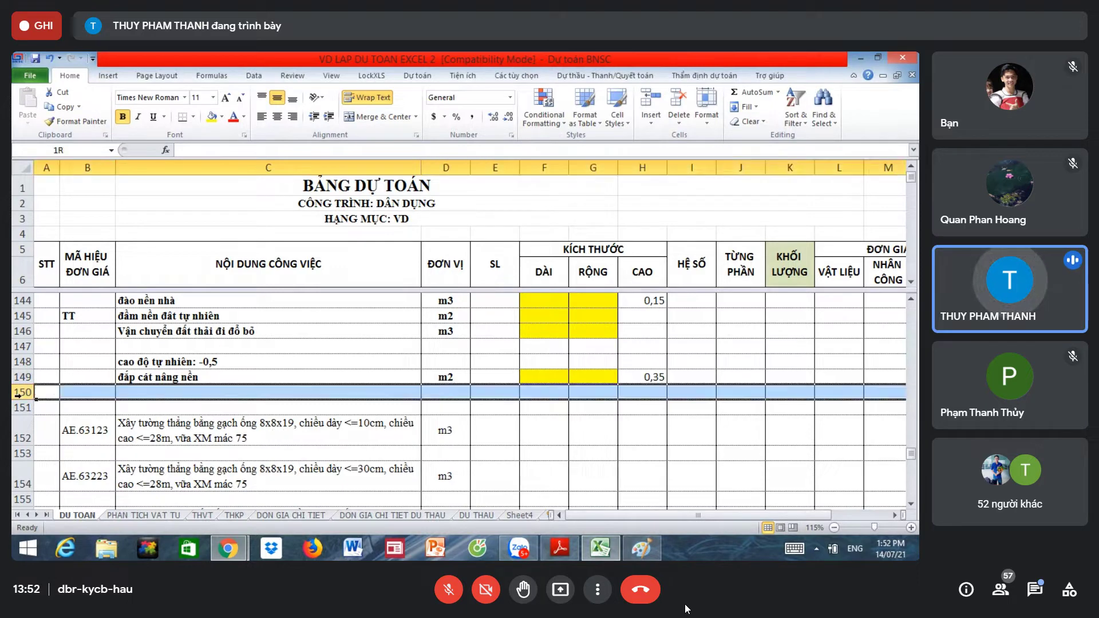
left_click(127, 400)
left_click(634, 375)
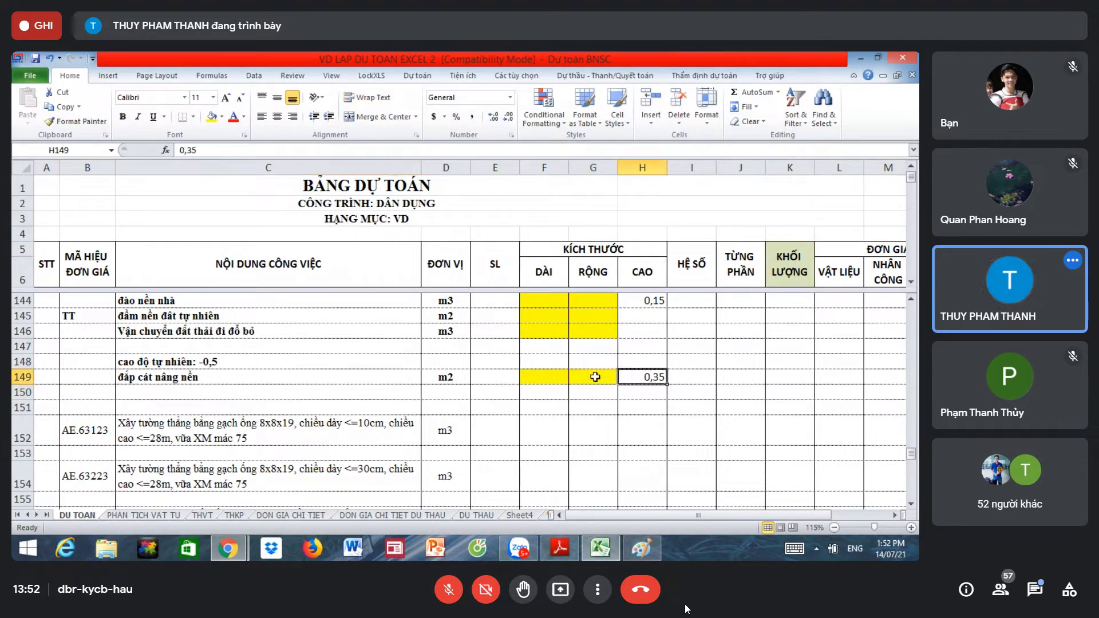
left_click(297, 374)
left_click_drag(373, 377, 641, 376)
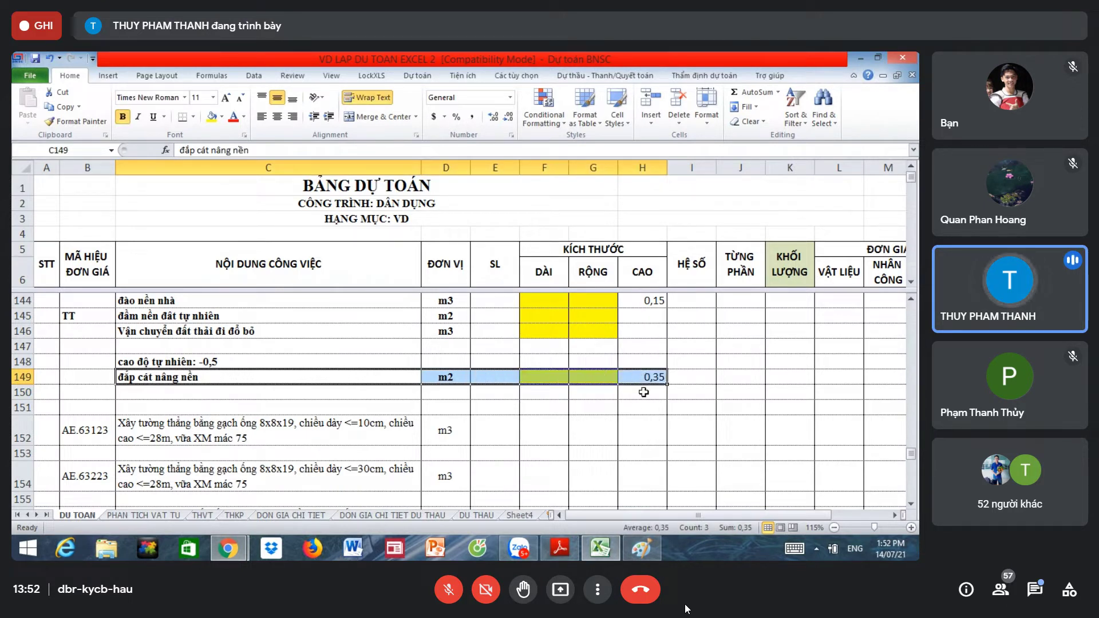
left_click_drag(506, 374, 664, 380)
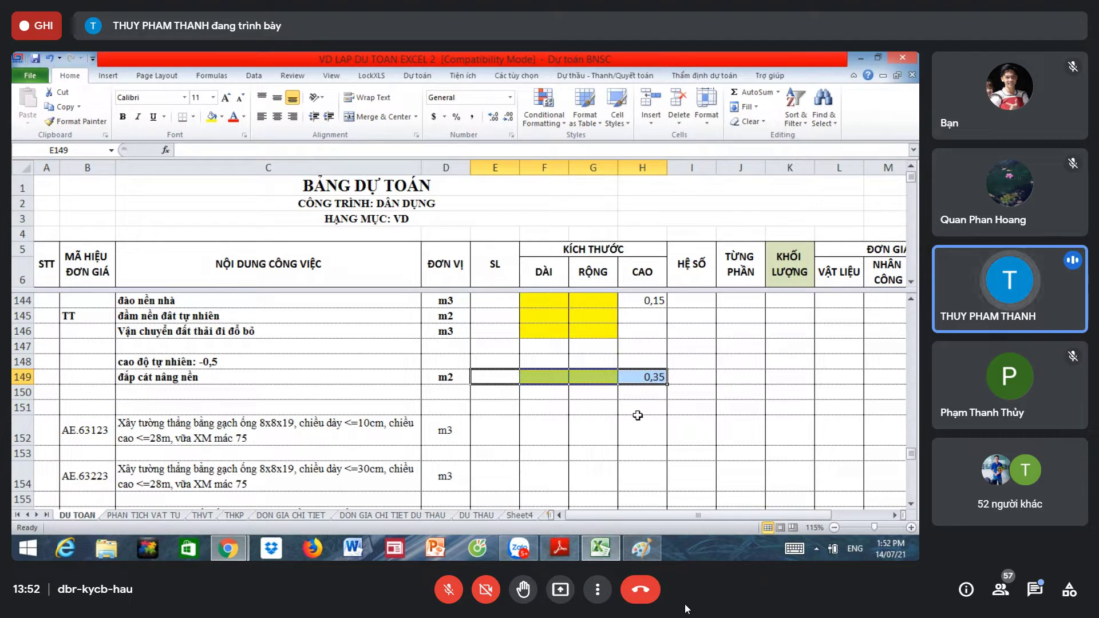
left_click(635, 376)
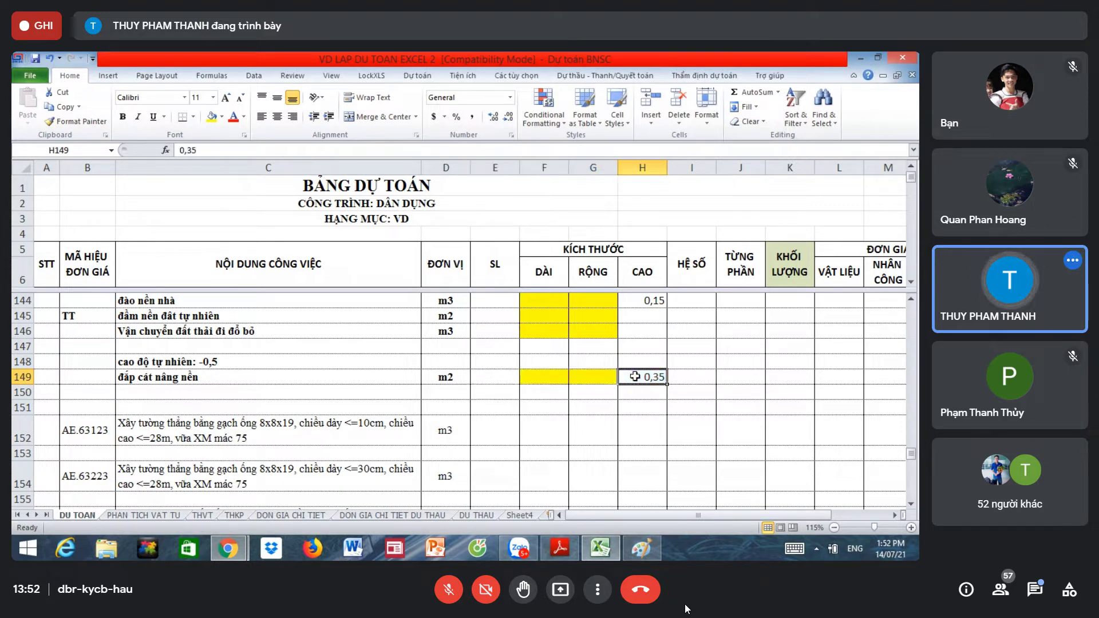
Step: Change the row 149 unit in D149 from m2 to m3
left_click(503, 371)
left_click(654, 375)
left_click(236, 384)
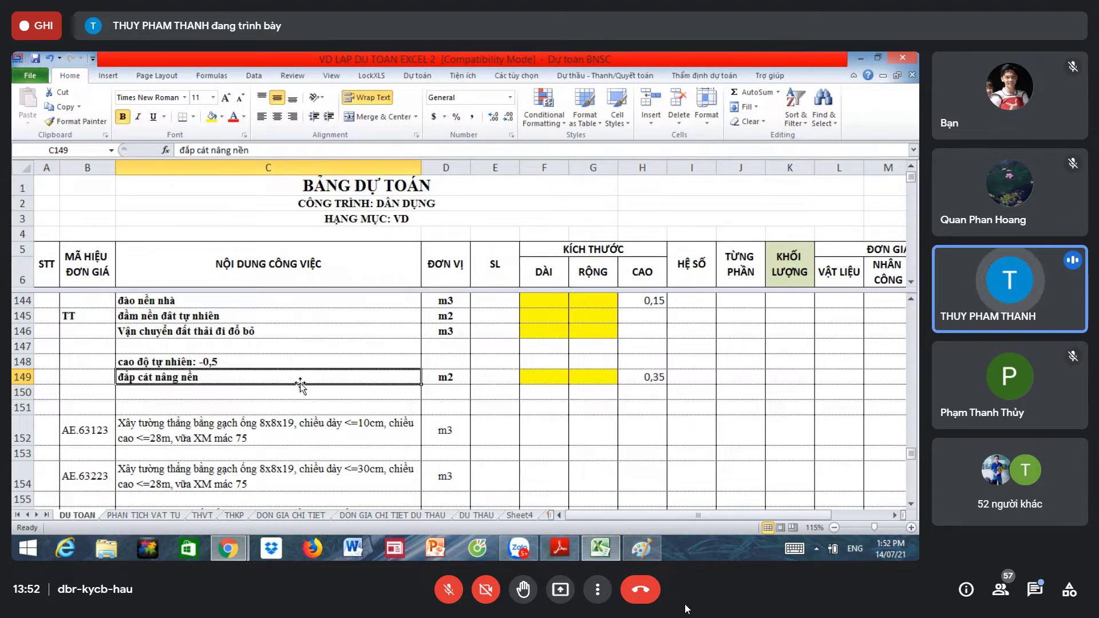
left_click(458, 379)
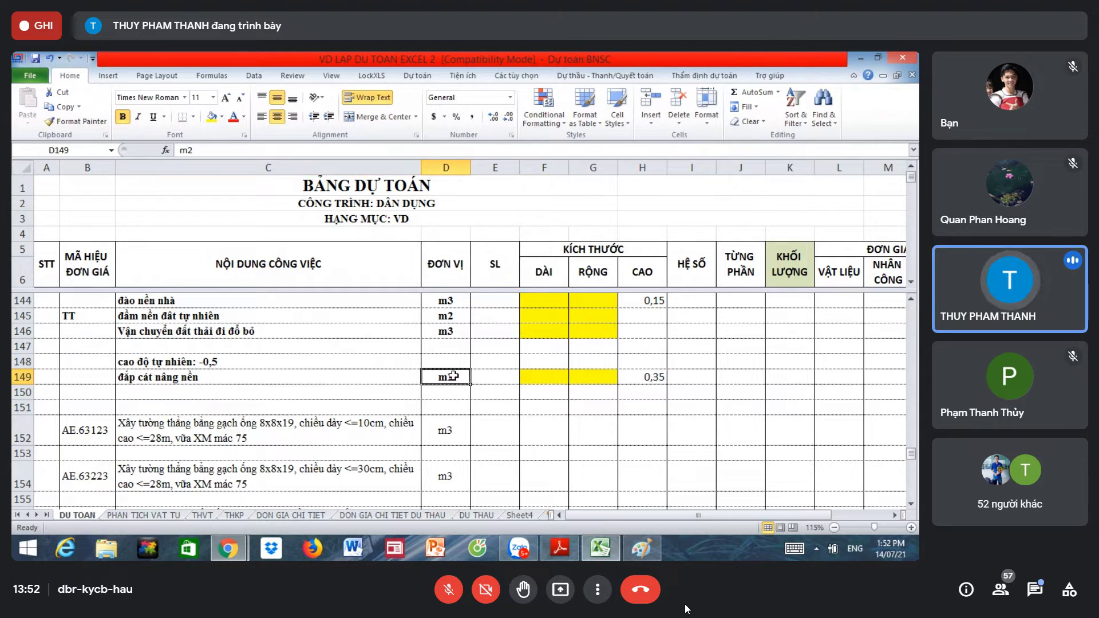
double_click(453, 375)
key("BackSpace")
type("3")
key("Return")
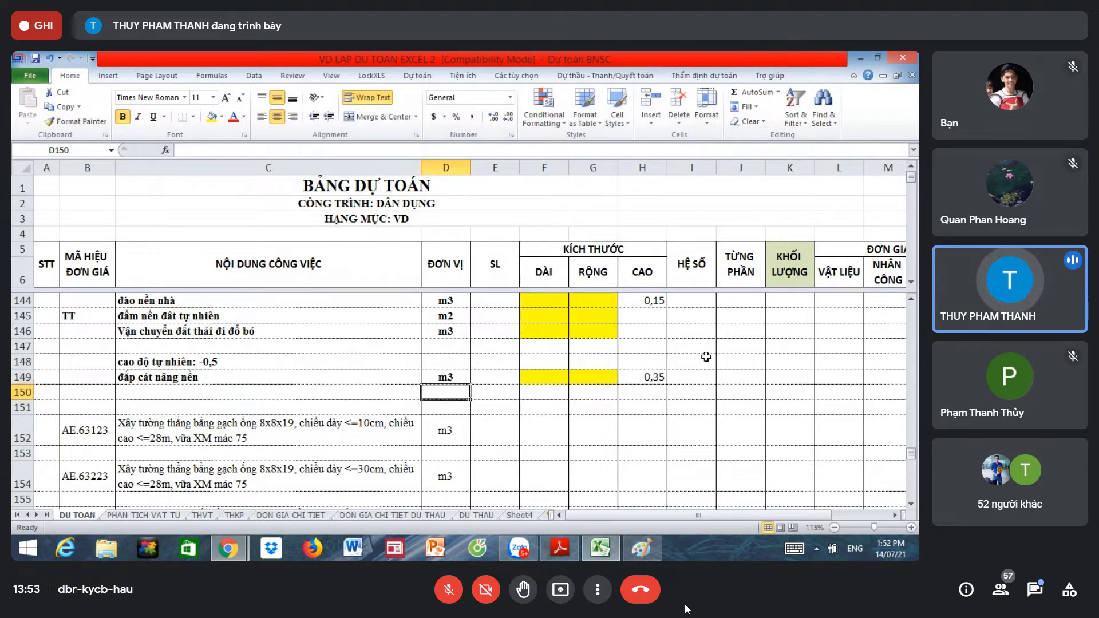
Step: Check row 149's dimension, height and coefficient cells, ending on its description
left_click(646, 379)
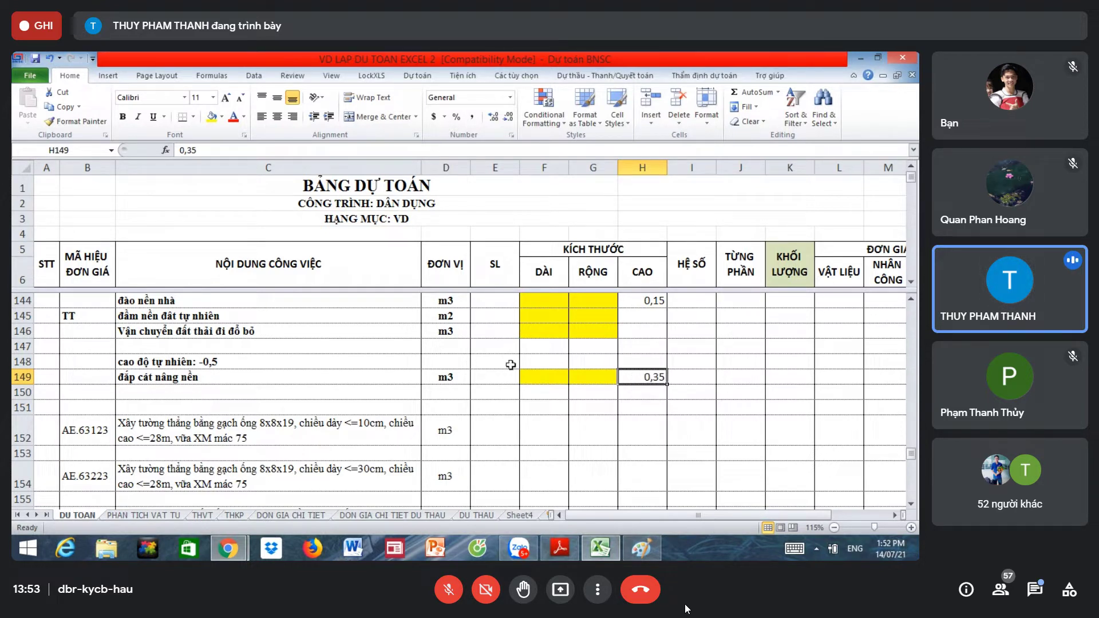
left_click_drag(508, 375, 642, 378)
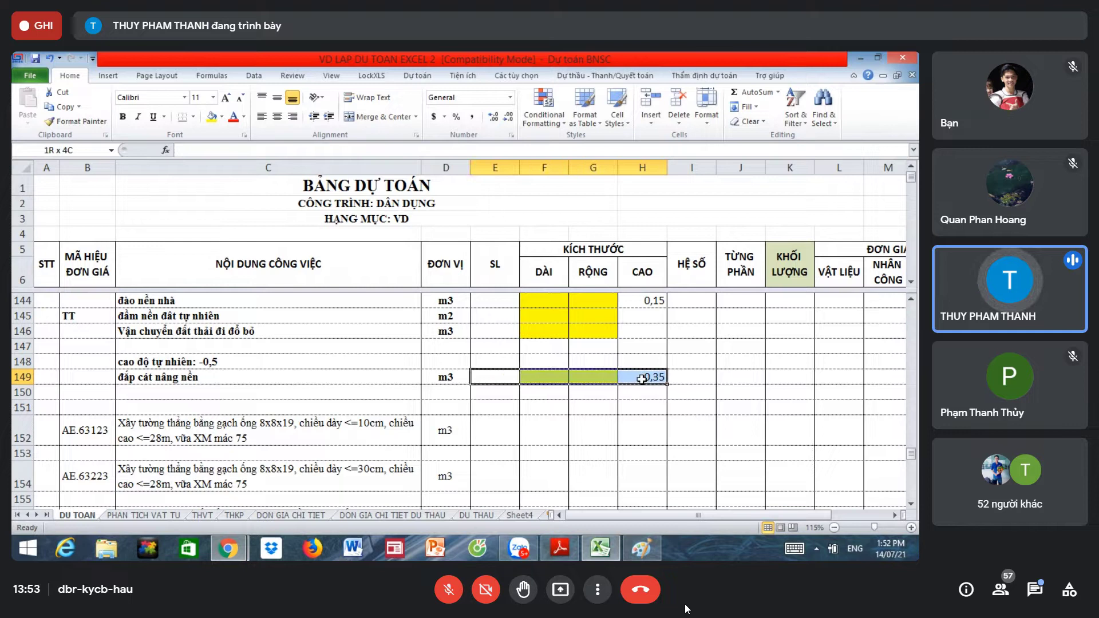
left_click(695, 379)
left_click_drag(506, 375, 641, 378)
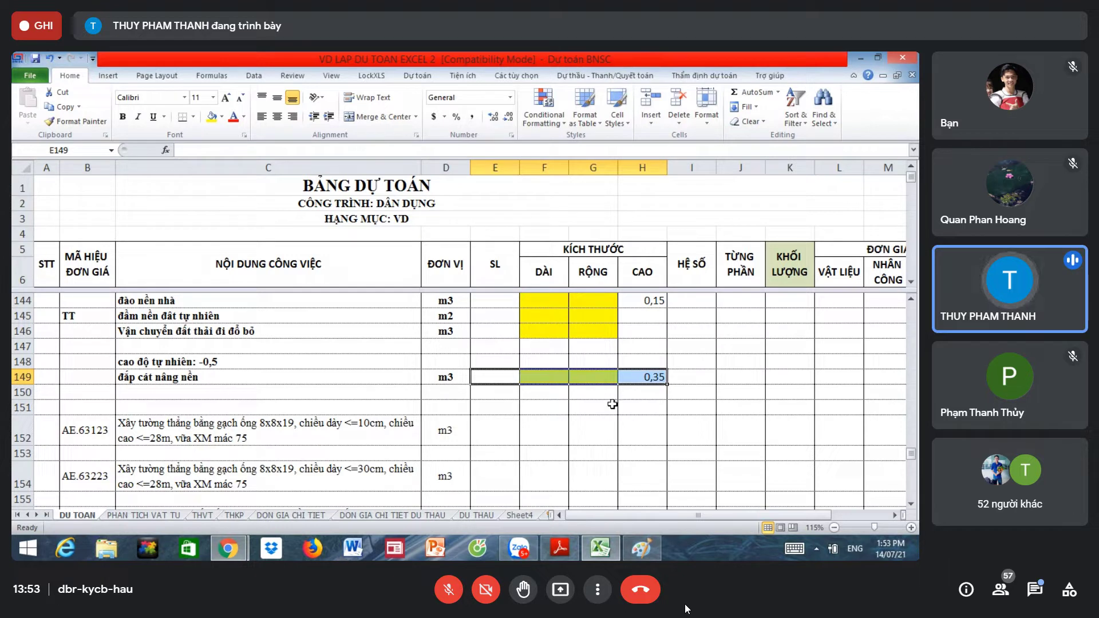
mouse_move(506, 376)
left_mouse_down()
mouse_move(636, 387)
mouse_move(642, 376)
left_mouse_up()
left_click(695, 377)
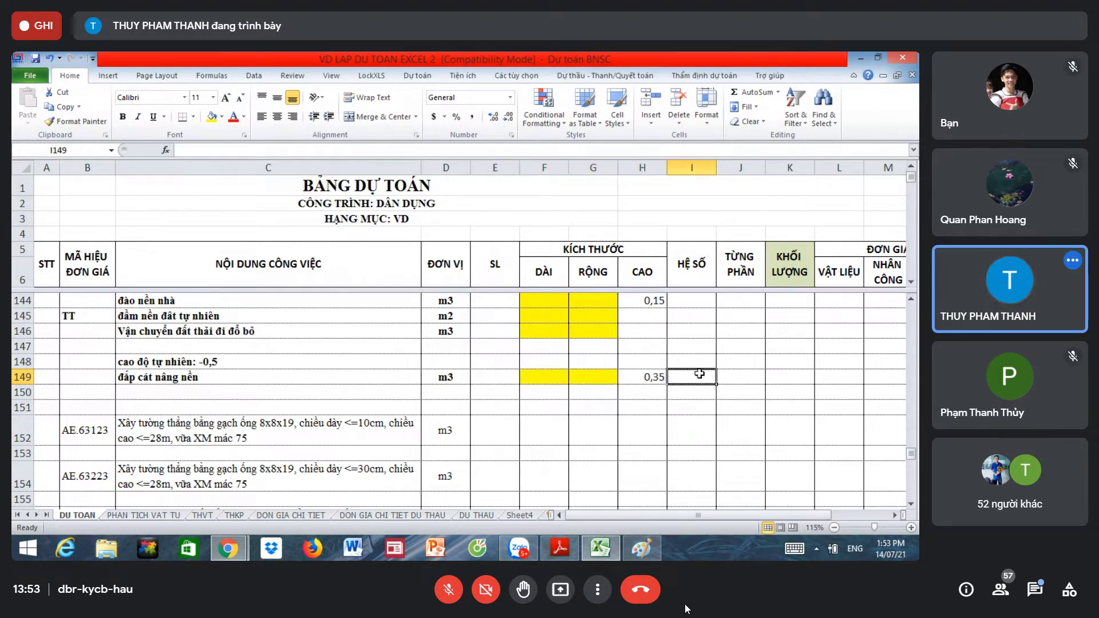
left_click(275, 395)
left_click(94, 400)
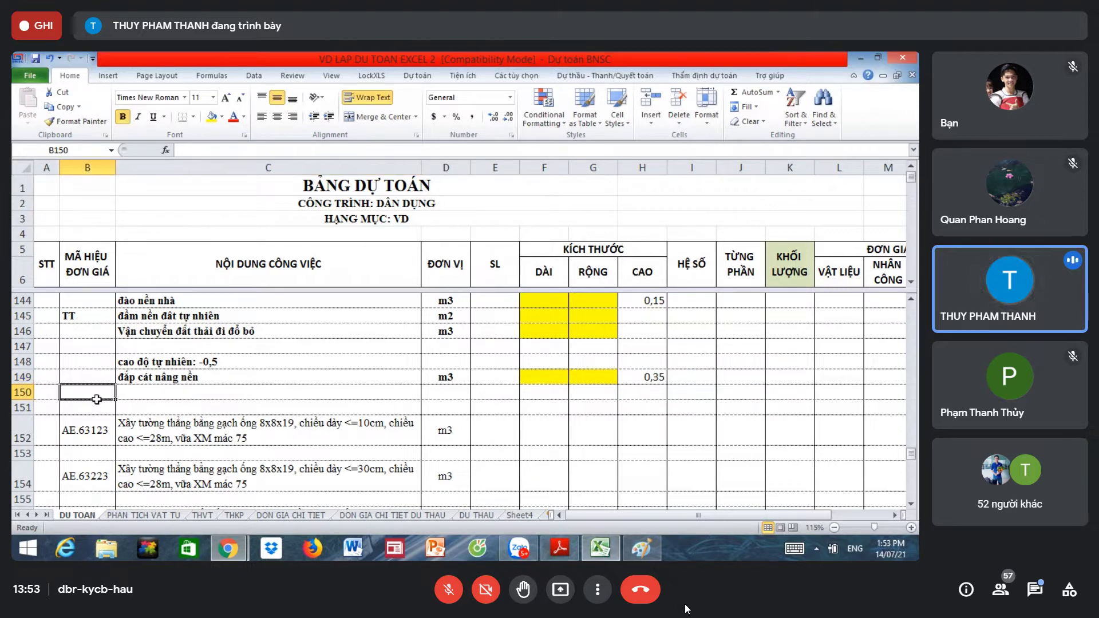
left_click(141, 379)
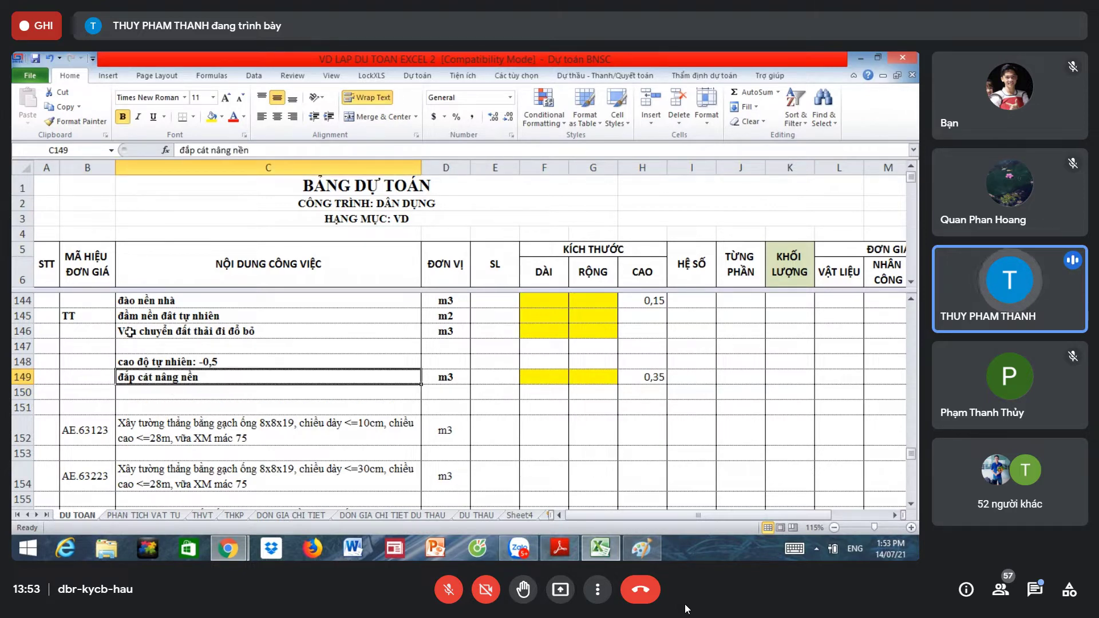
Step: Remove bold from the work items in rows 144–146, keeping the row 143 heading bold
scroll(130, 332, "up", 1)
left_click_drag(63, 361, 453, 390)
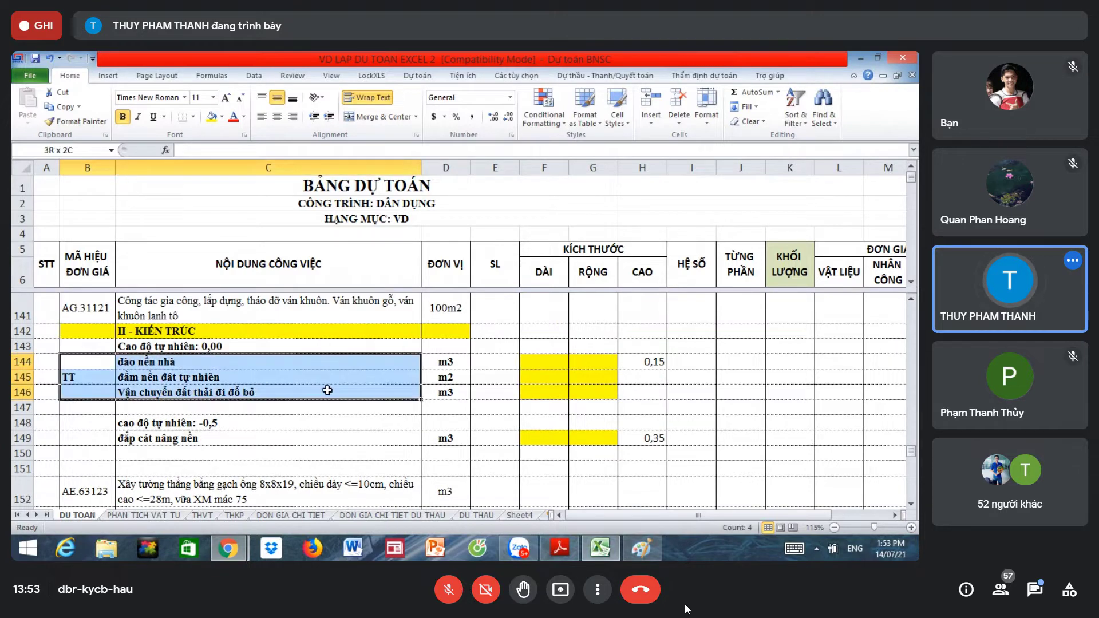
left_click(122, 118)
left_click(189, 346)
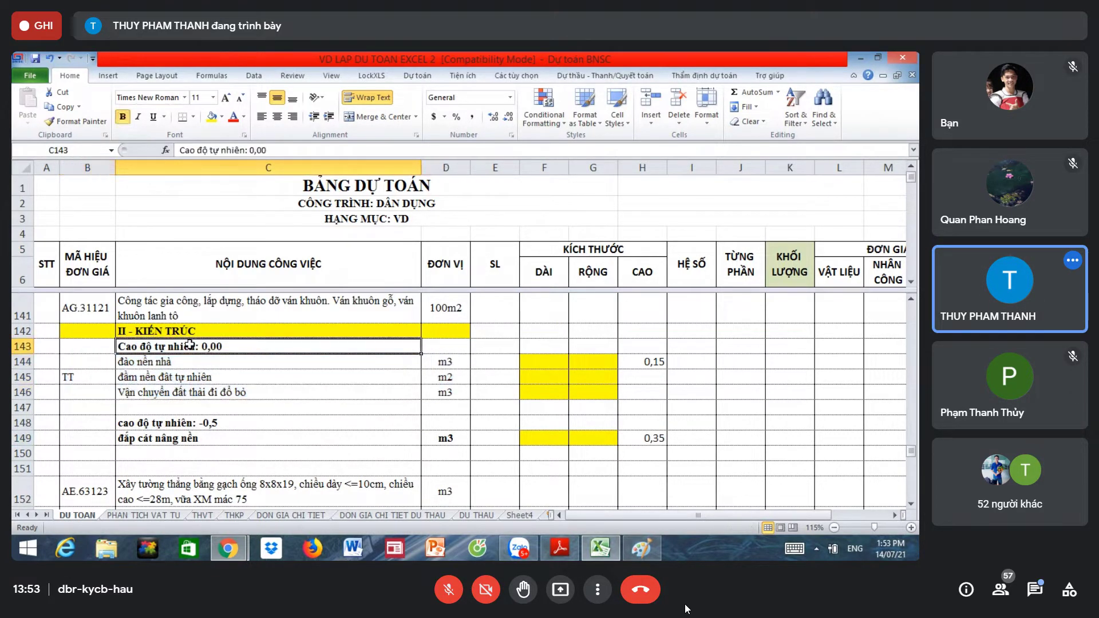
left_click(169, 365)
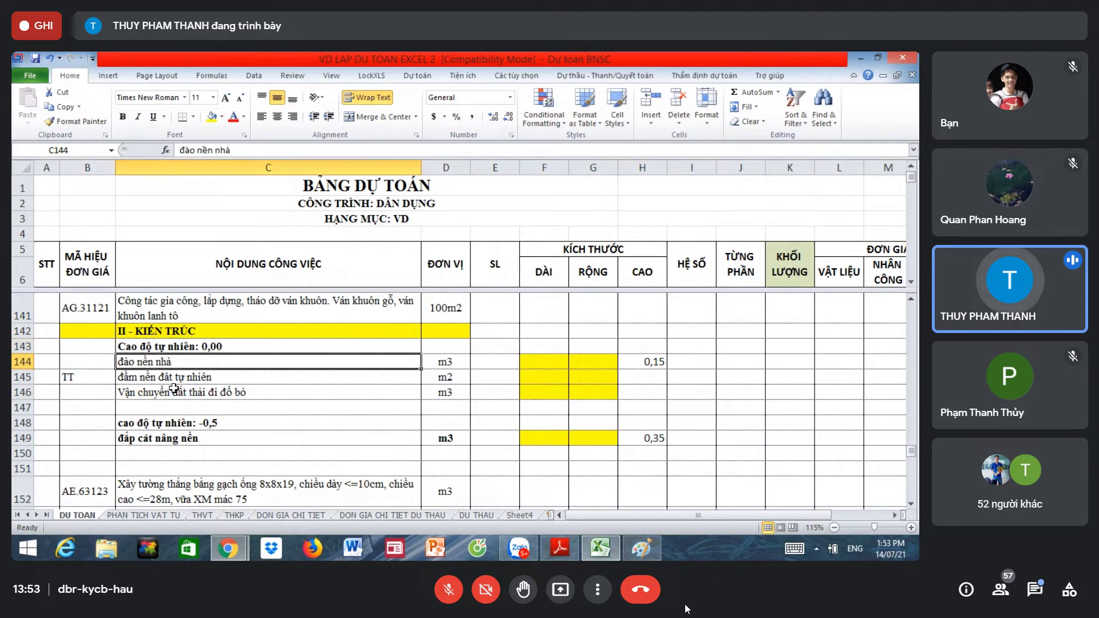
left_click(182, 379)
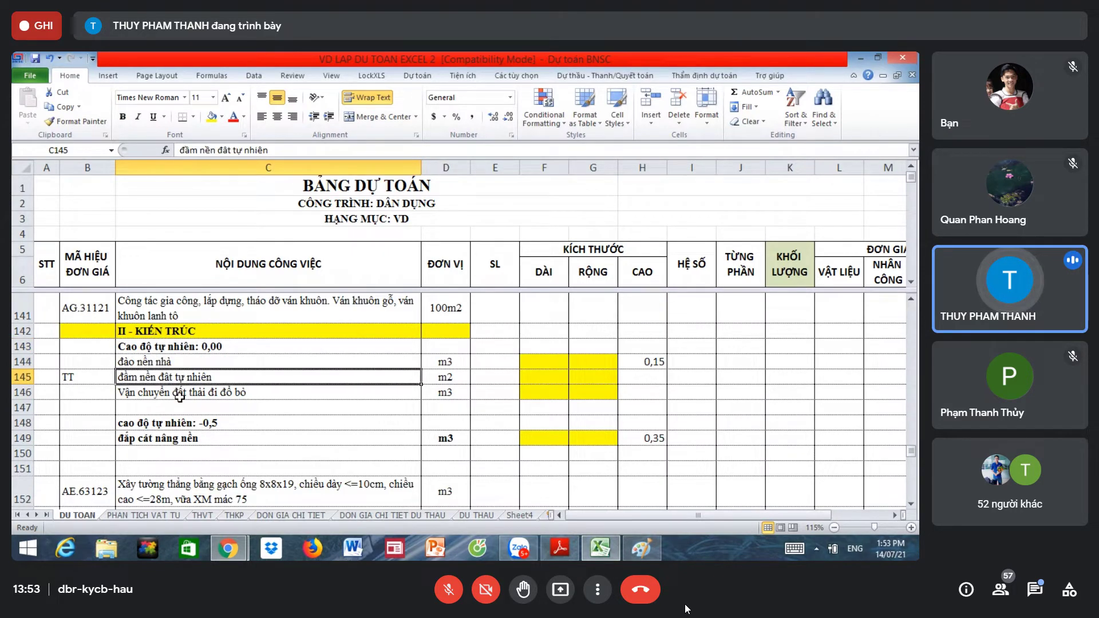
left_click(180, 395)
Step: Make the row 149 'đắp cát nâng nền' description and m3 unit non-bold
left_click(173, 436)
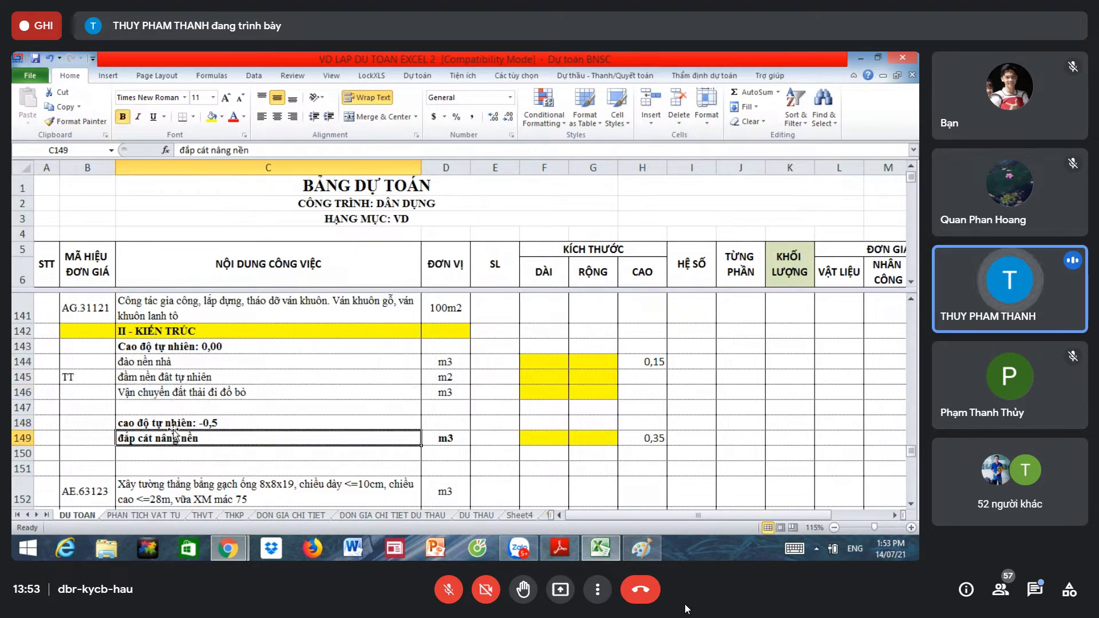
left_click(180, 422)
left_click(170, 438)
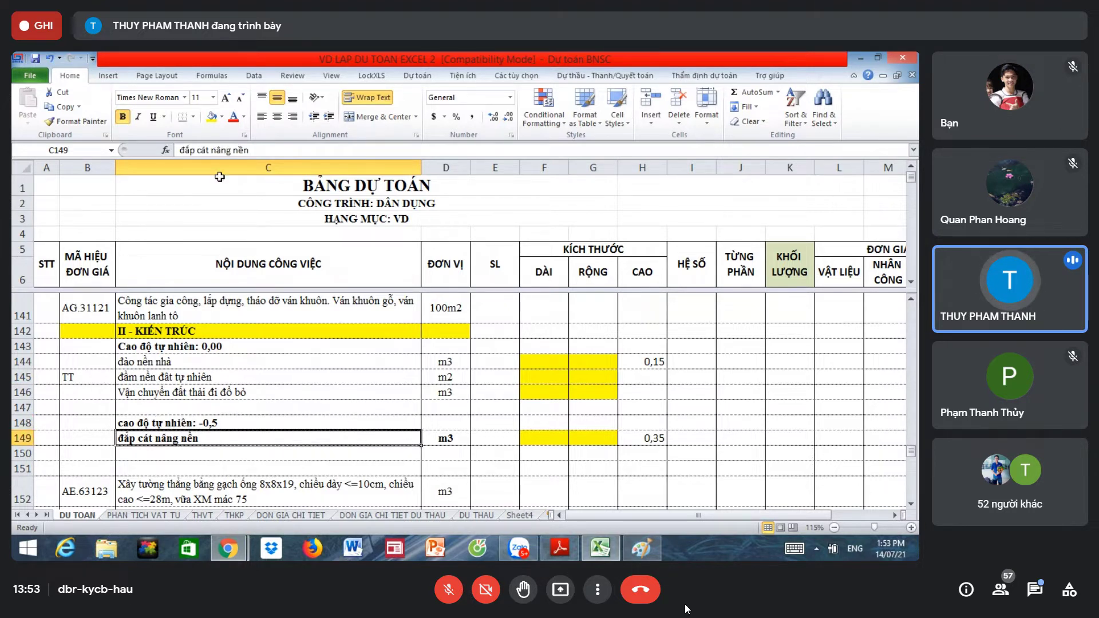
left_click(122, 116)
left_click(237, 453)
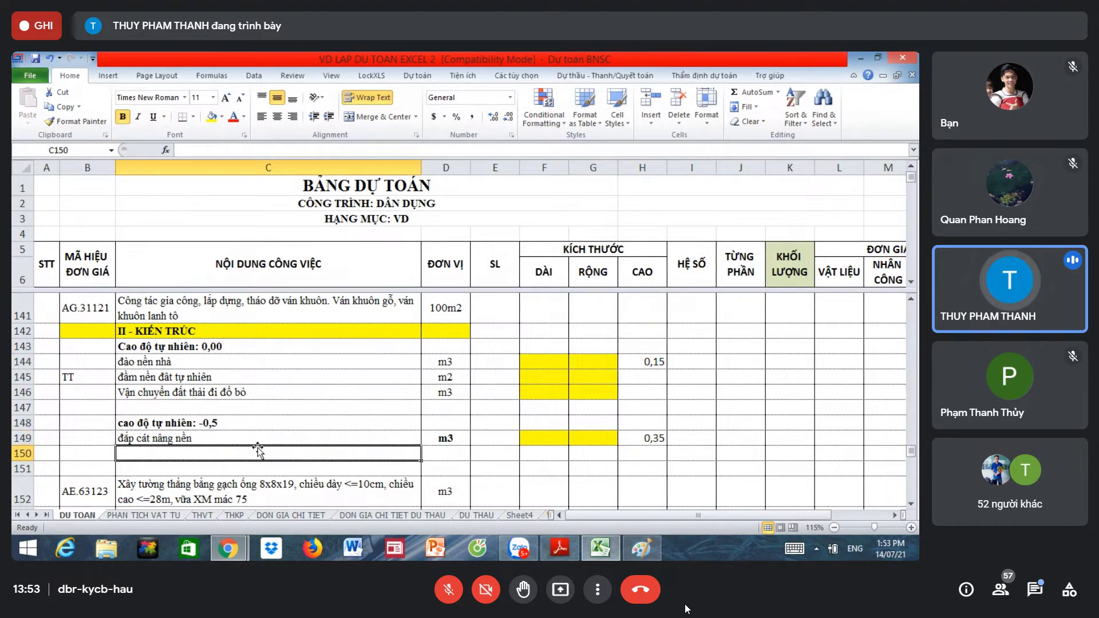
left_click(440, 438)
left_click(122, 117)
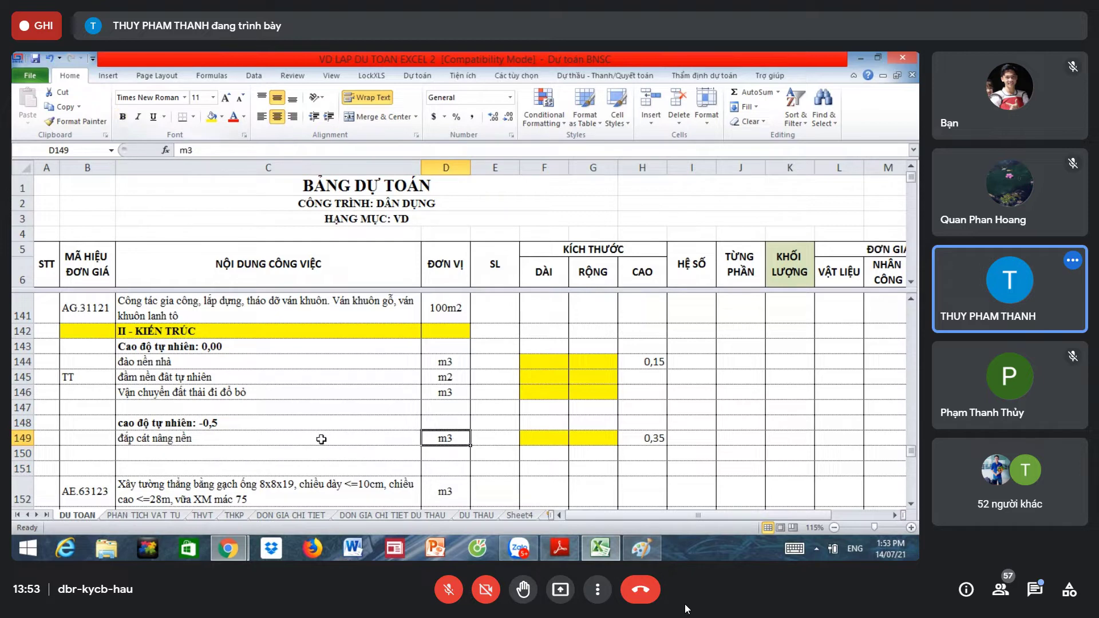
scroll(324, 438, "down", 1)
left_click(86, 392)
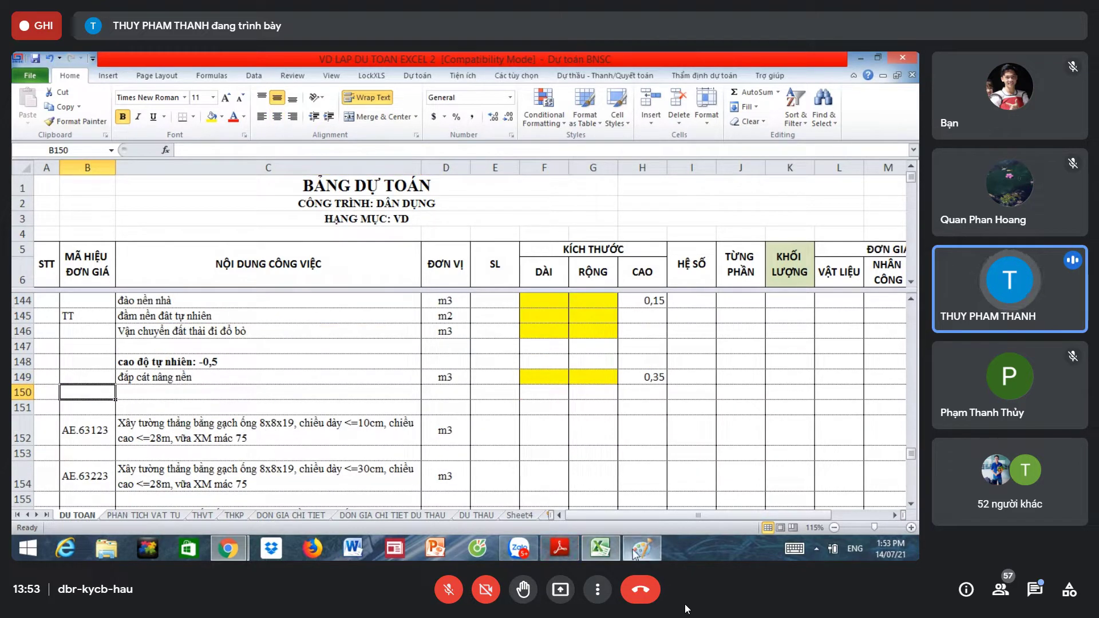
mouse_move(602, 548)
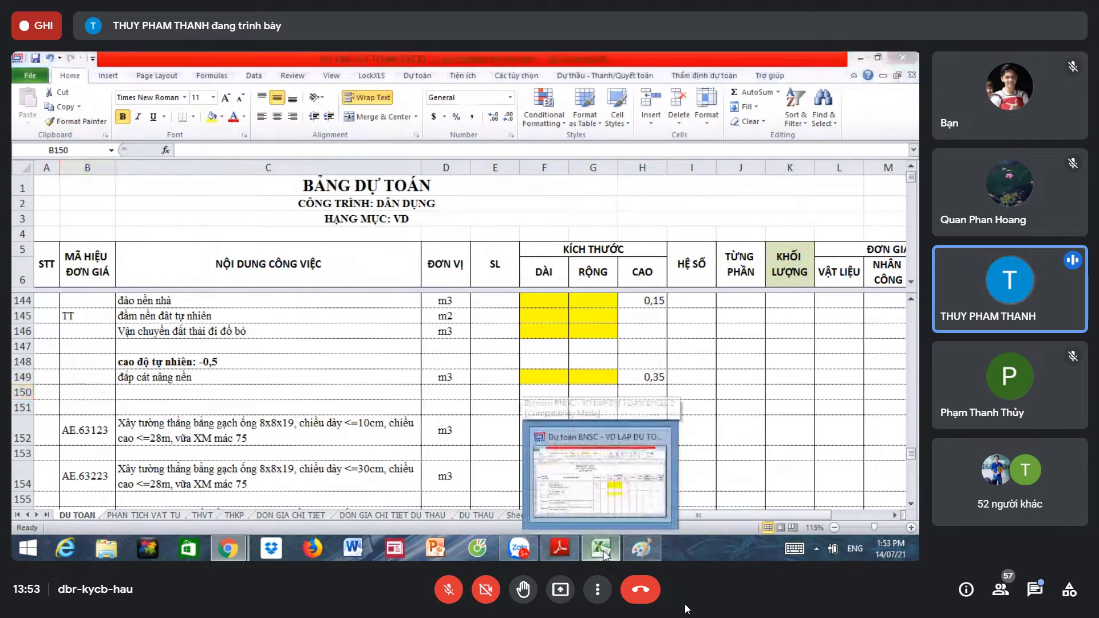
Step: View the drawing in Paint, then scroll the estimate back to row 150
left_click(641, 548)
type("Bê tông lót nền")
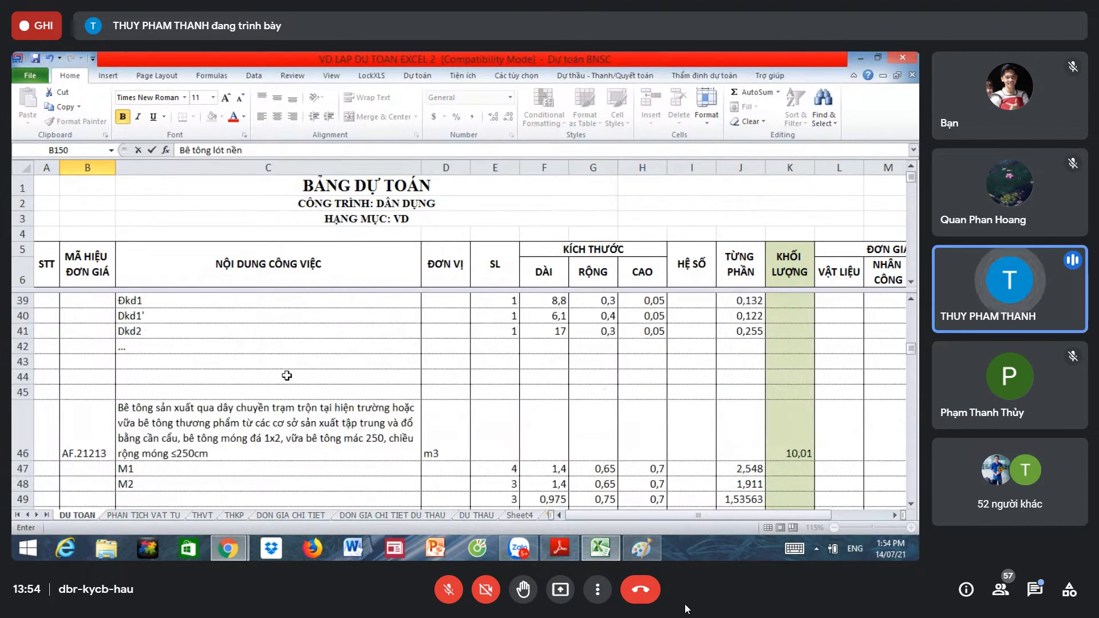
scroll(281, 389, "down", 7)
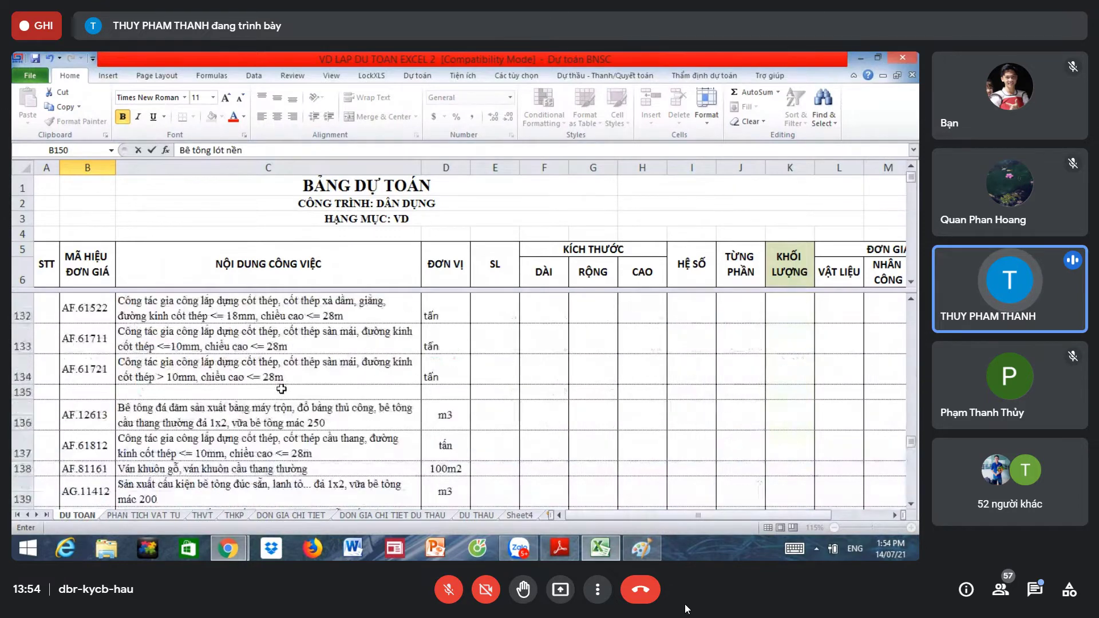
scroll(281, 389, "down", 6)
scroll(281, 389, "up", 2)
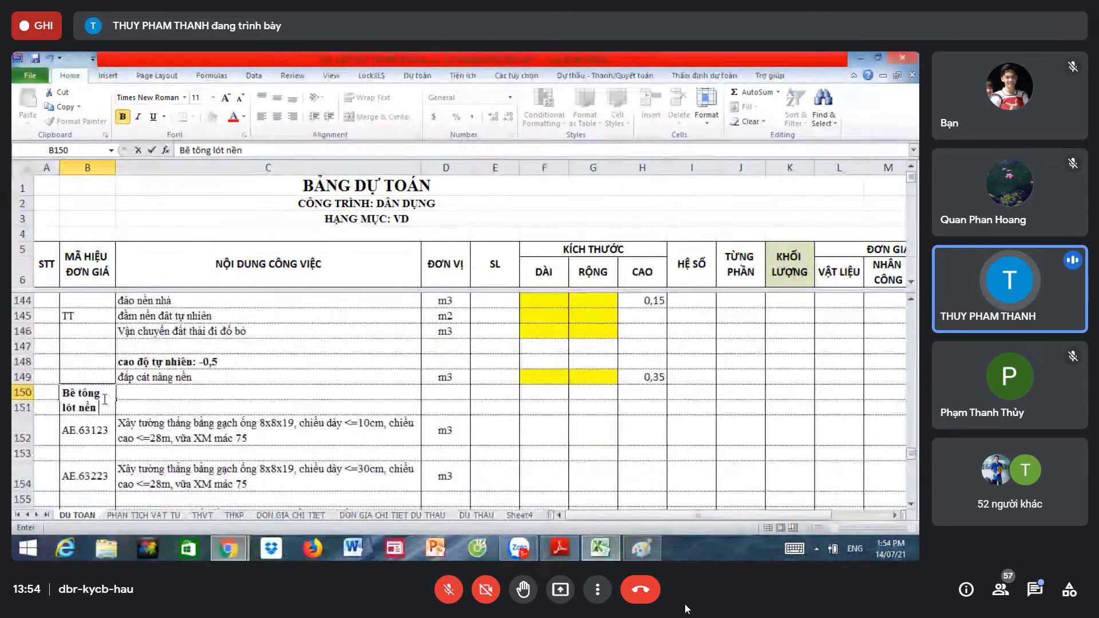
Step: Discard the column B text and enter 'Bê tông lót nền đá 4x6 M150 dày 100' in C150
key("Escape")
left_click(156, 399)
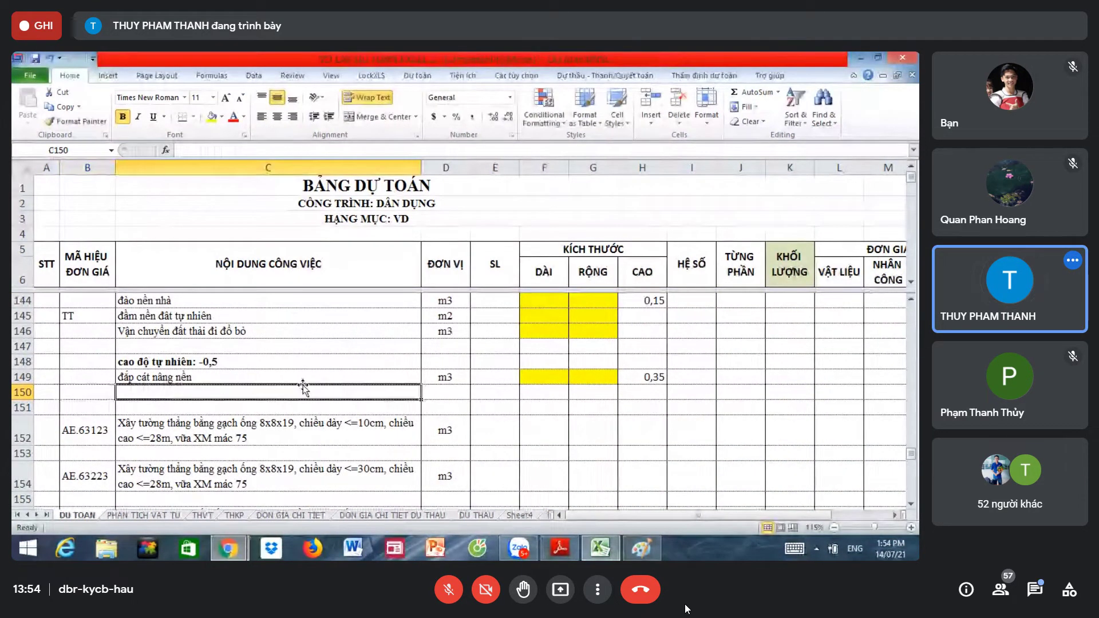
type("Be")
type("ông")
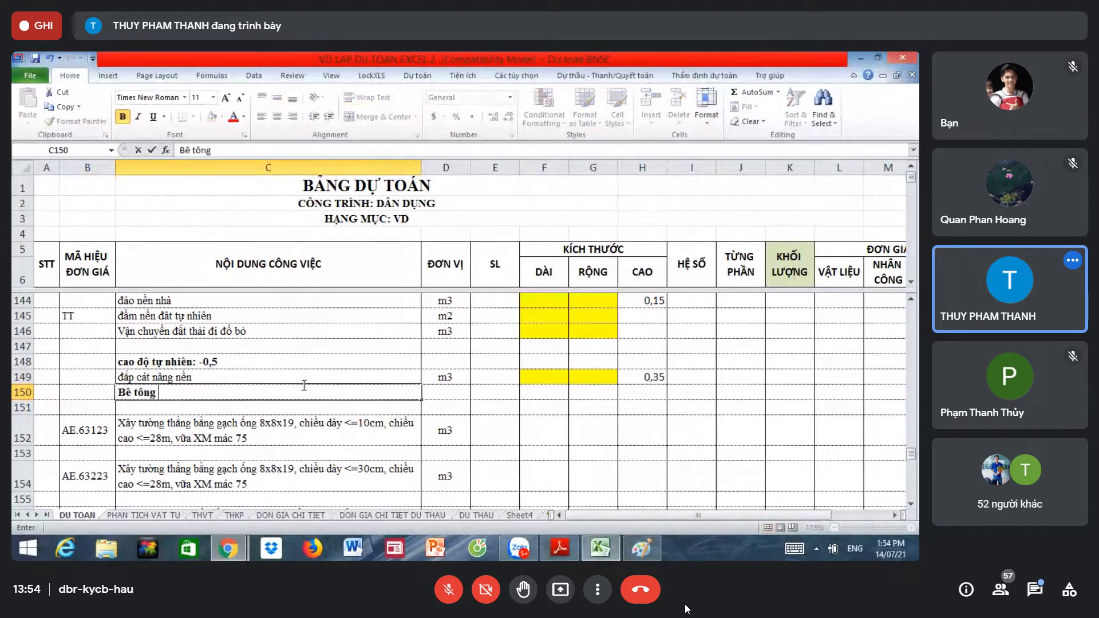
type(" lót ")
type("đá ")
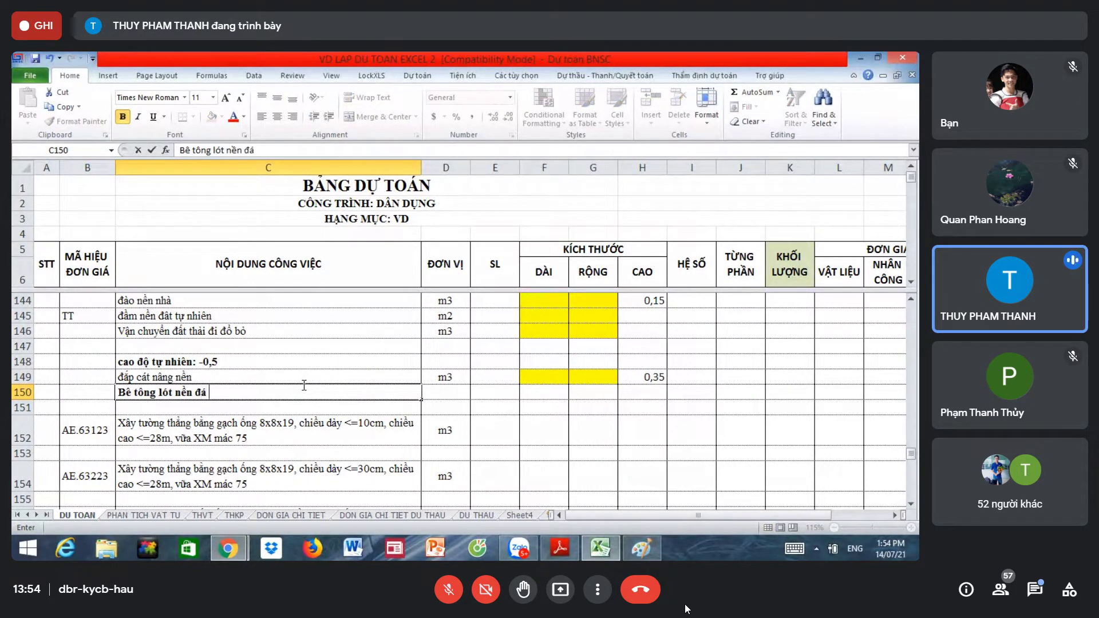
type("4x6")
type(" M")
type("150 dày")
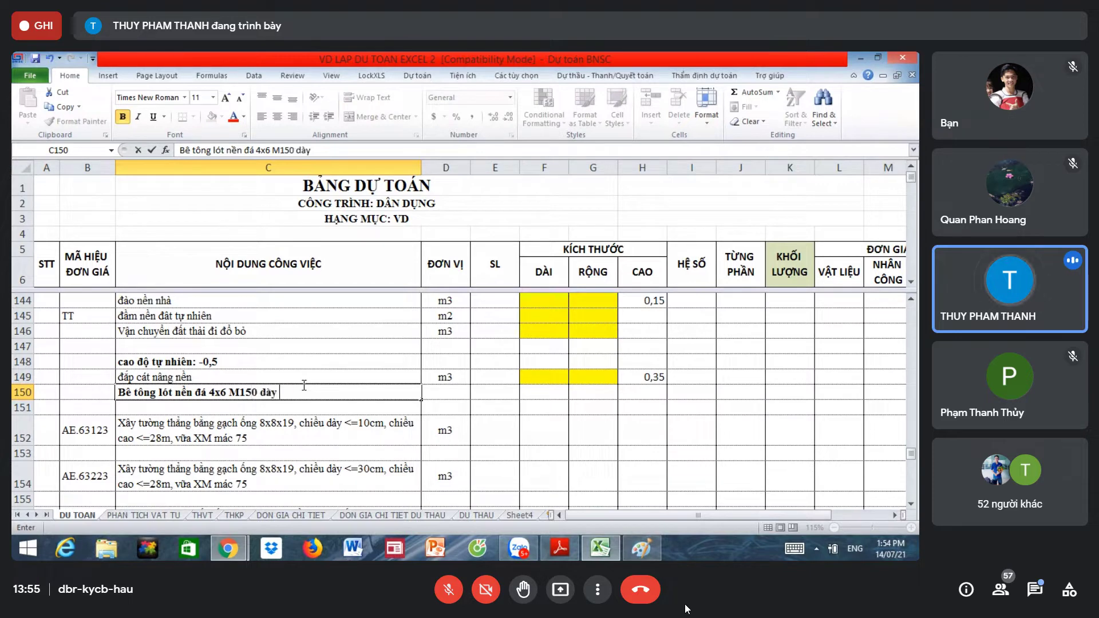
type(" 100")
key("Return")
key("Down")
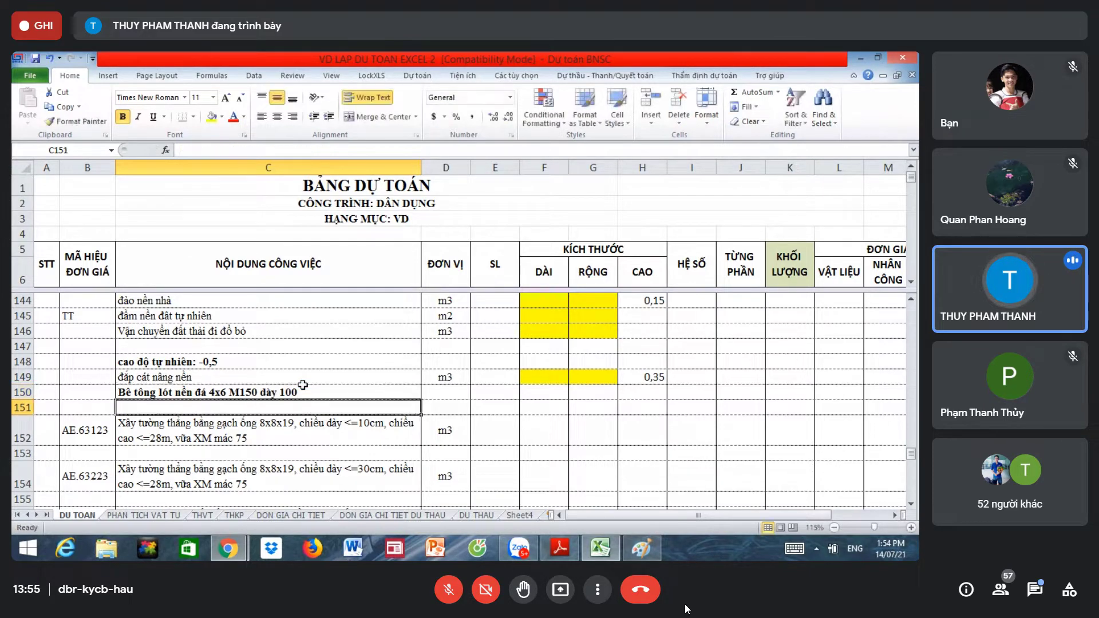
Step: Compare the new row 150 description with its code cell
left_click(99, 392)
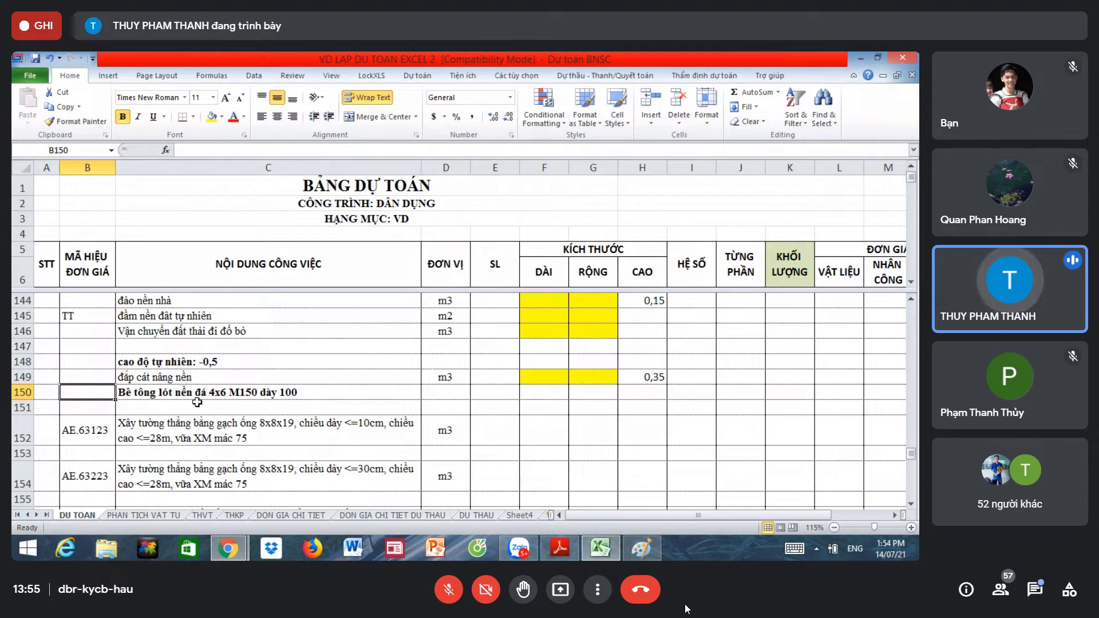
left_click(176, 390)
left_click(110, 390)
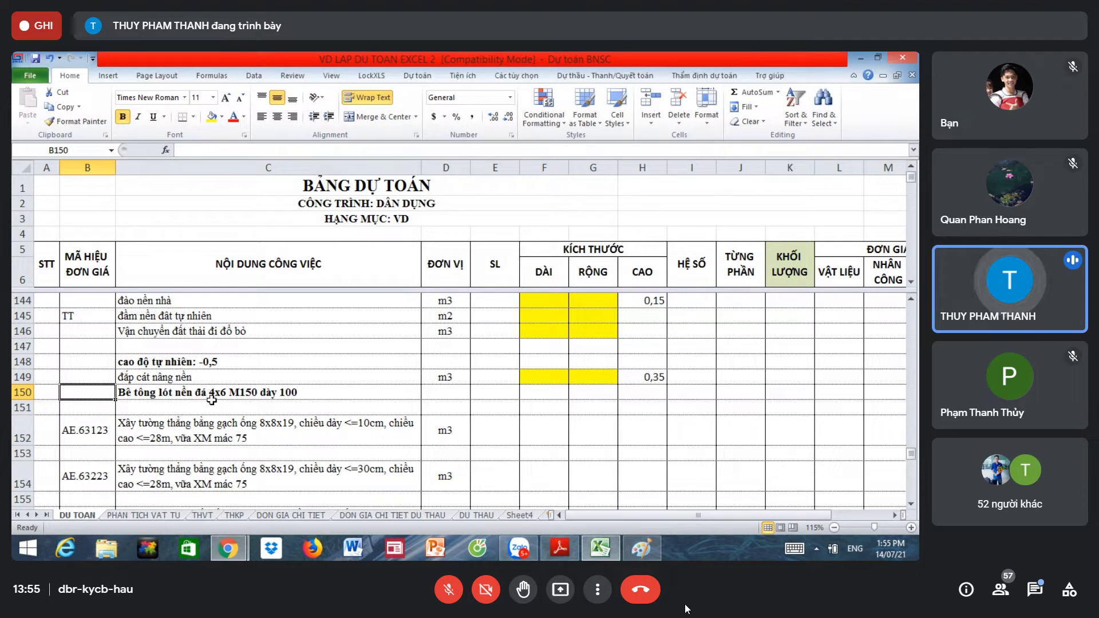
left_click(215, 393)
left_click(102, 393)
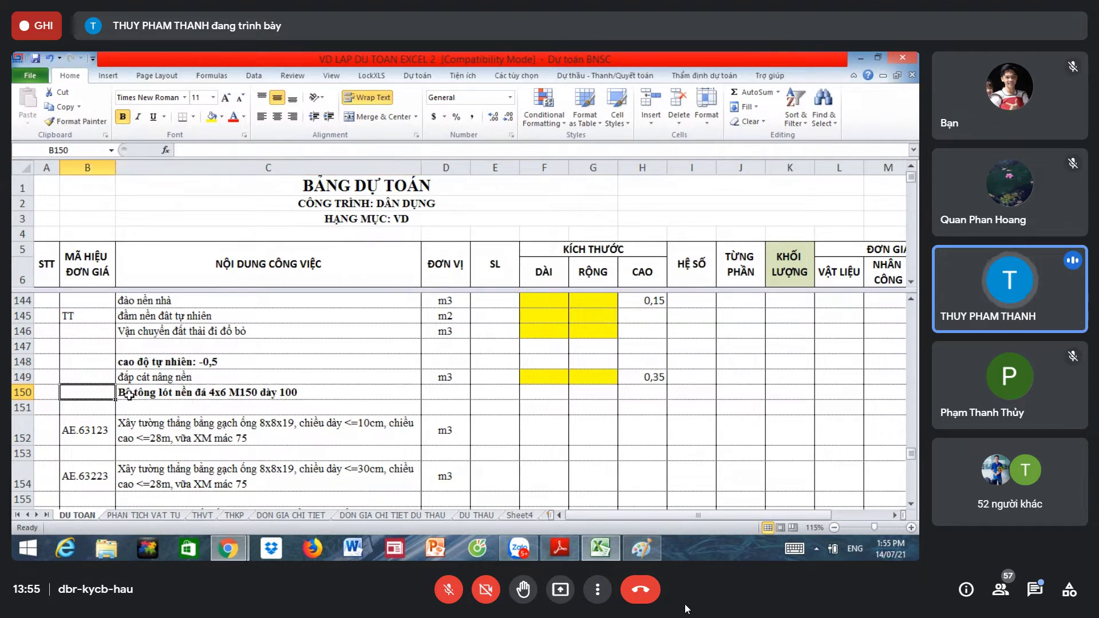
left_click(137, 393)
left_click(101, 393)
left_click(130, 393)
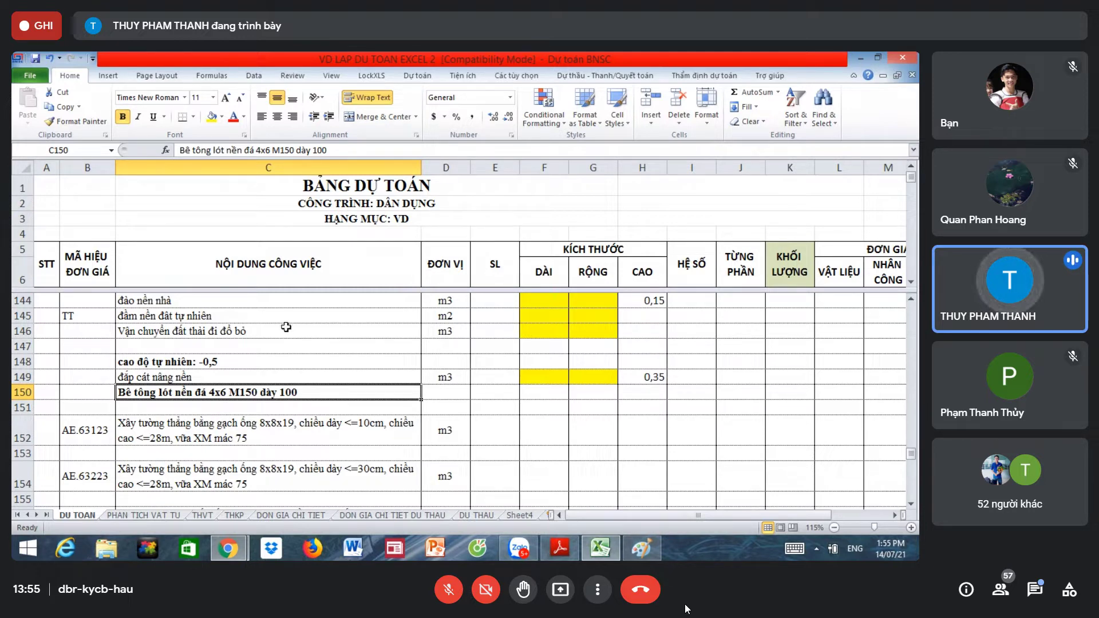
Step: Look up the existing lining concrete item in row 30, then return to the row 150 entry
scroll(280, 343, "up", 4)
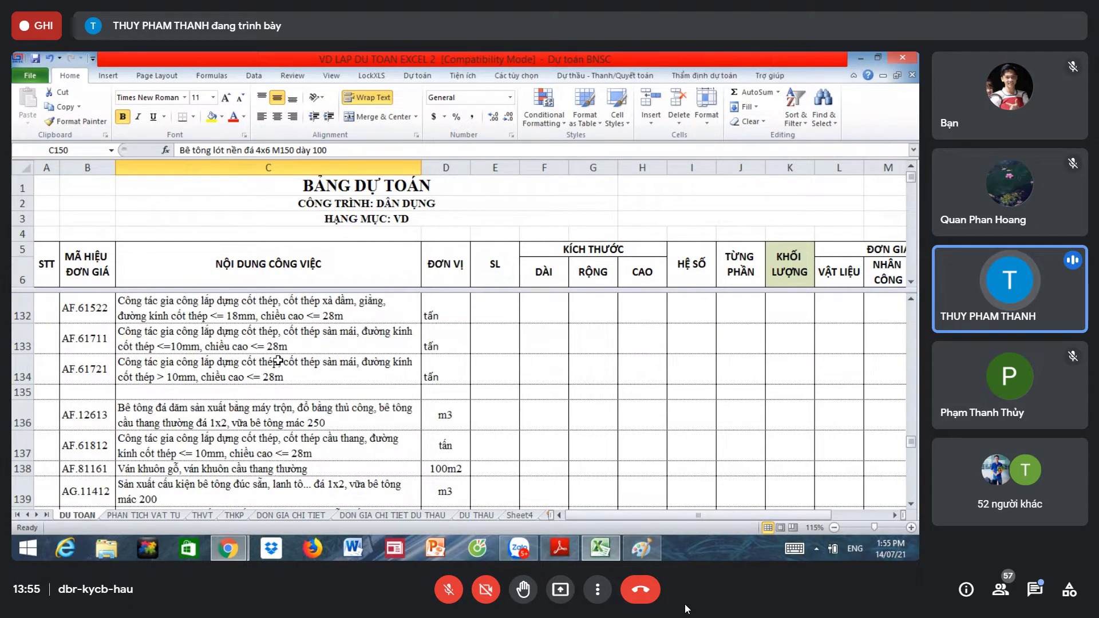
scroll(278, 361, "up", 20)
scroll(269, 369, "up", 3)
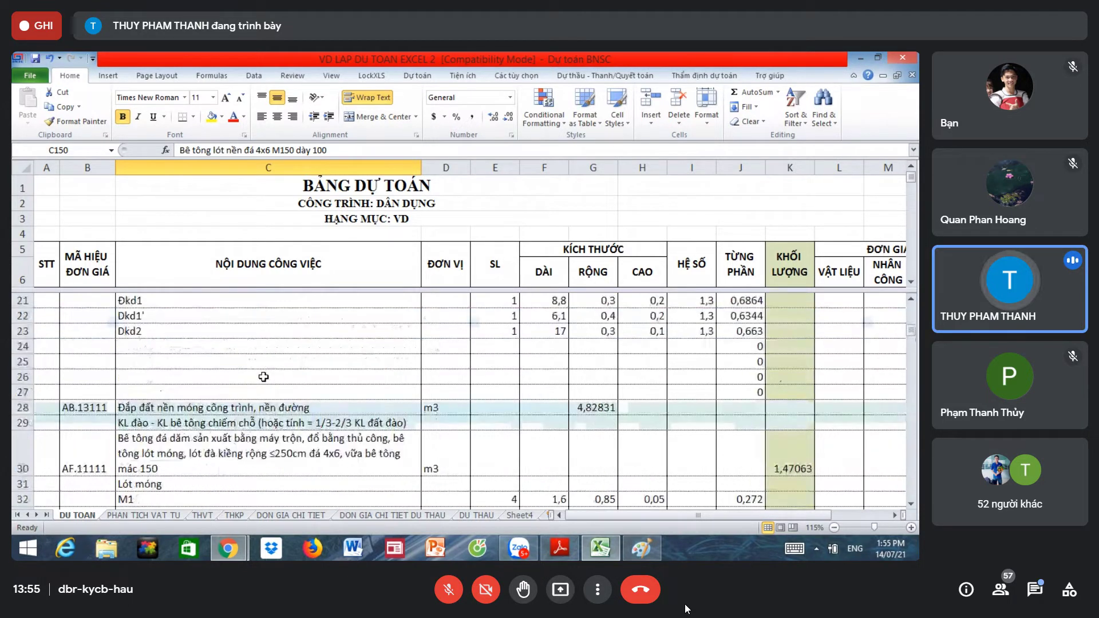
scroll(263, 376, "down", 2)
left_click(264, 371)
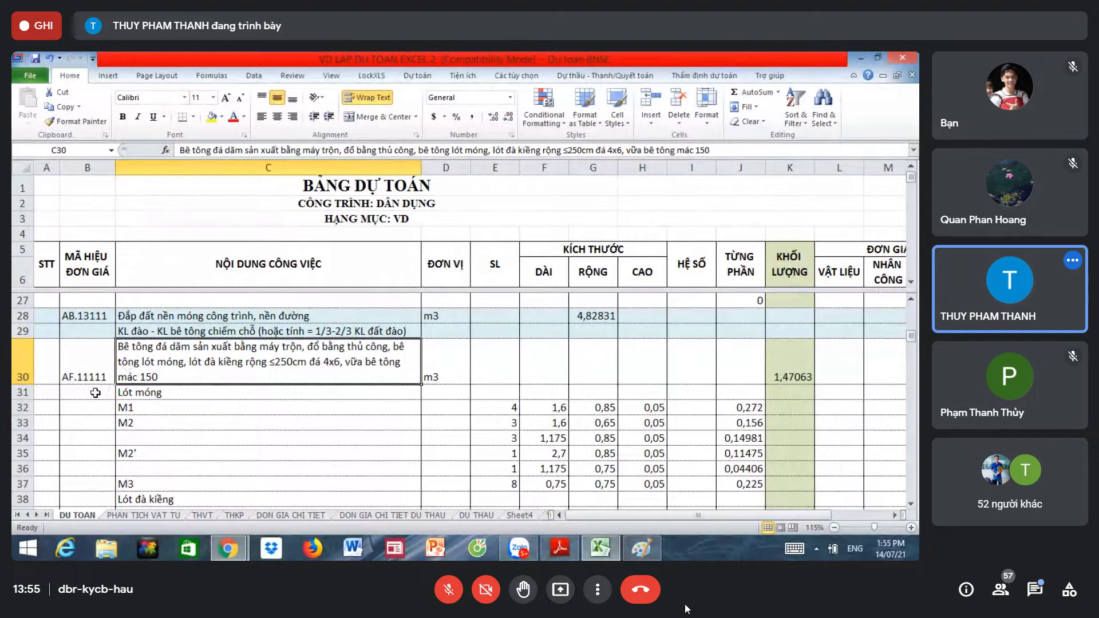
scroll(231, 452, "down", 7)
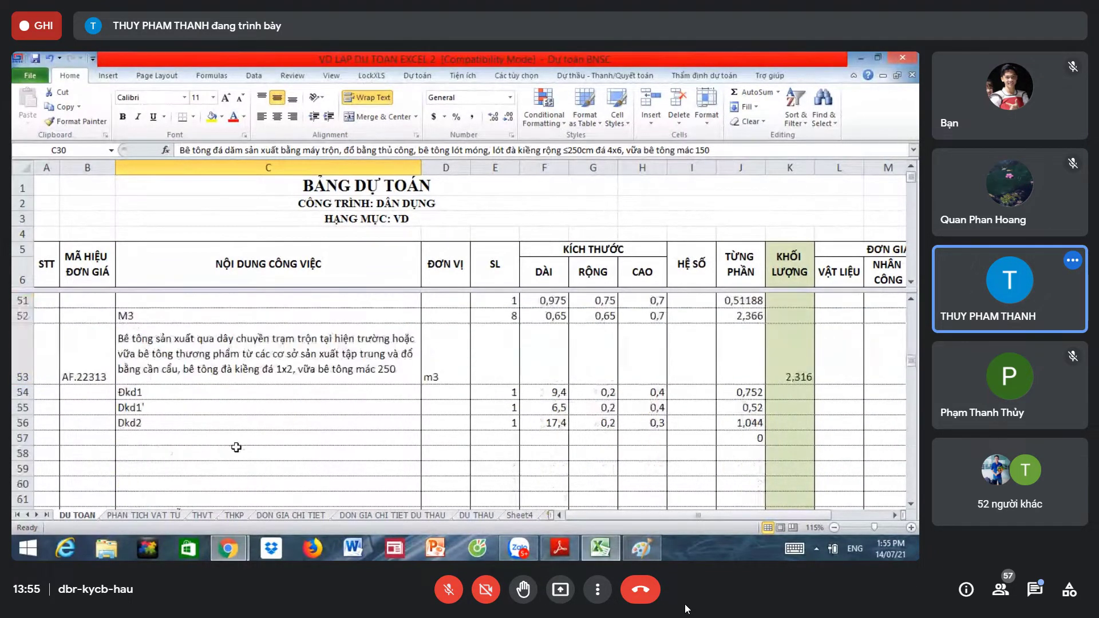
scroll(232, 452, "down", 7)
scroll(232, 449, "down", 6)
scroll(234, 445, "down", 6)
scroll(234, 445, "down", 4)
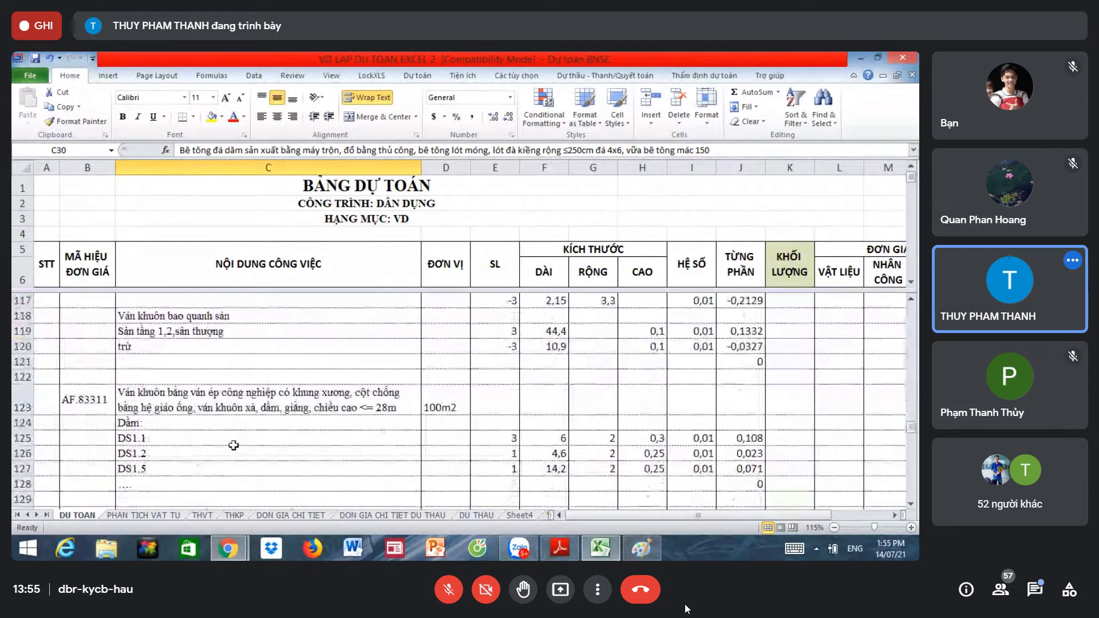
scroll(230, 435, "down", 5)
scroll(226, 423, "down", 3)
scroll(223, 412, "down", 1)
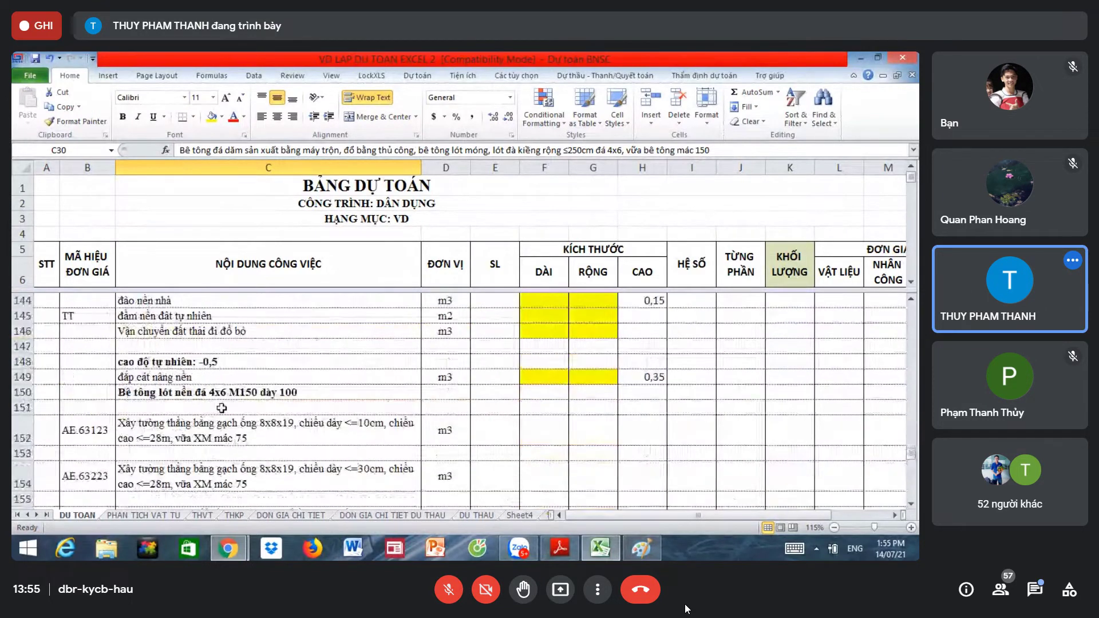
left_click(221, 408)
left_click(223, 388)
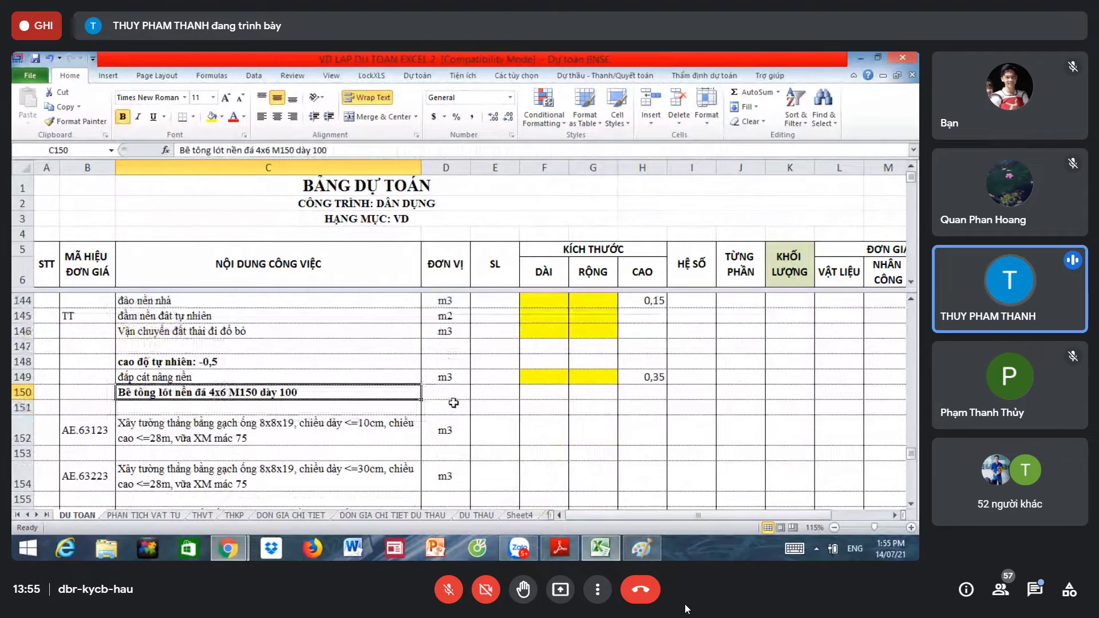
Step: Give row 150 unit m3, yellow length and width cells, and height 0,1
left_click(449, 397)
type("m3")
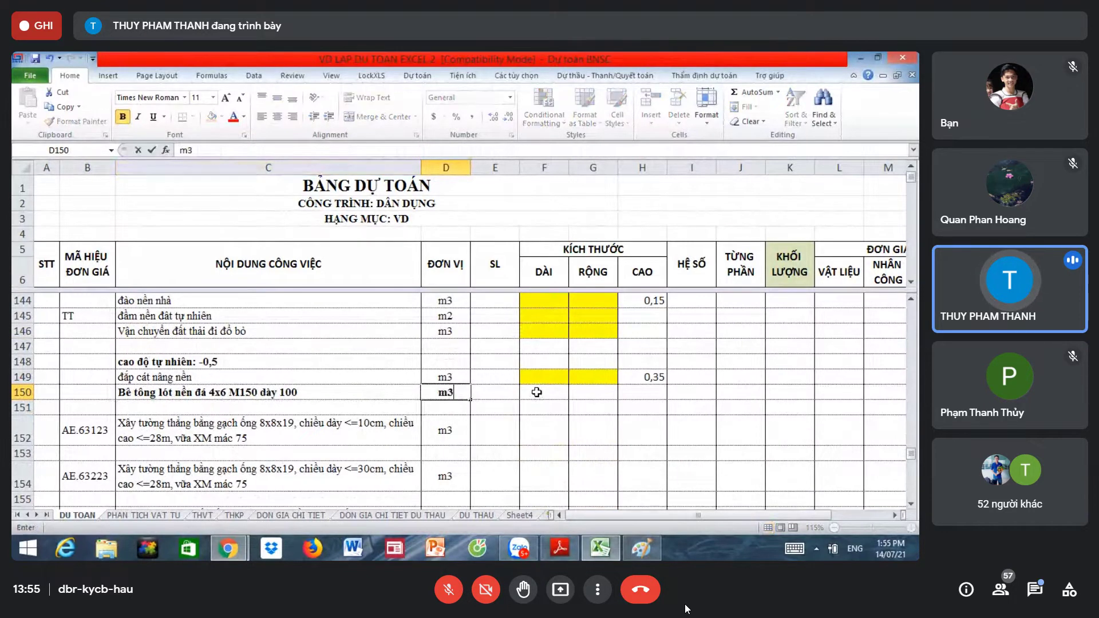
key("Tab")
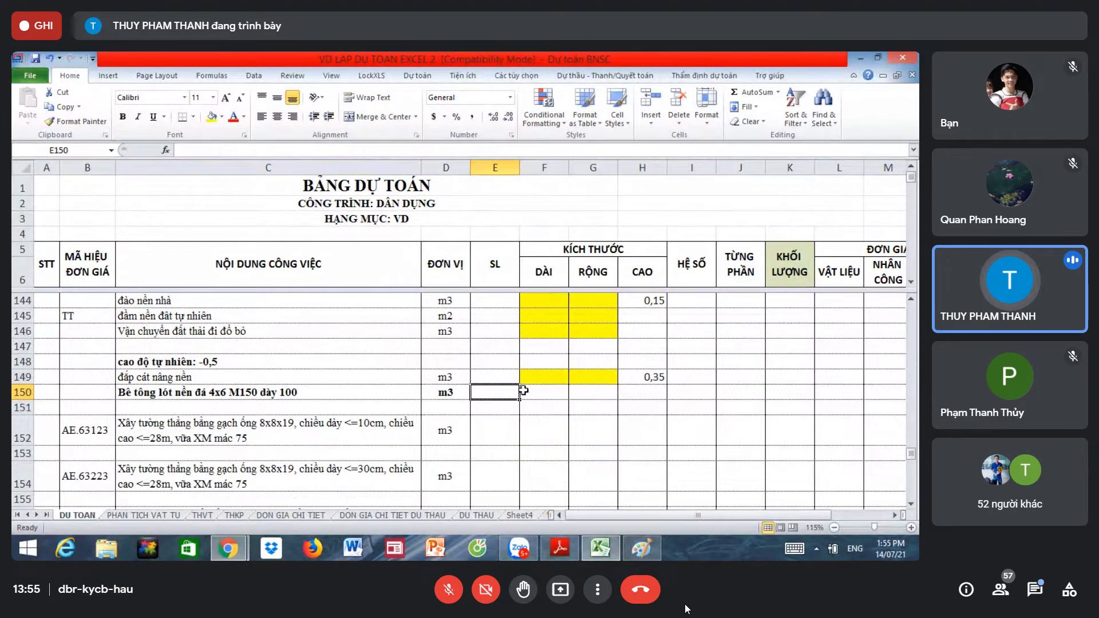
left_click_drag(526, 392, 584, 393)
left_click(211, 117)
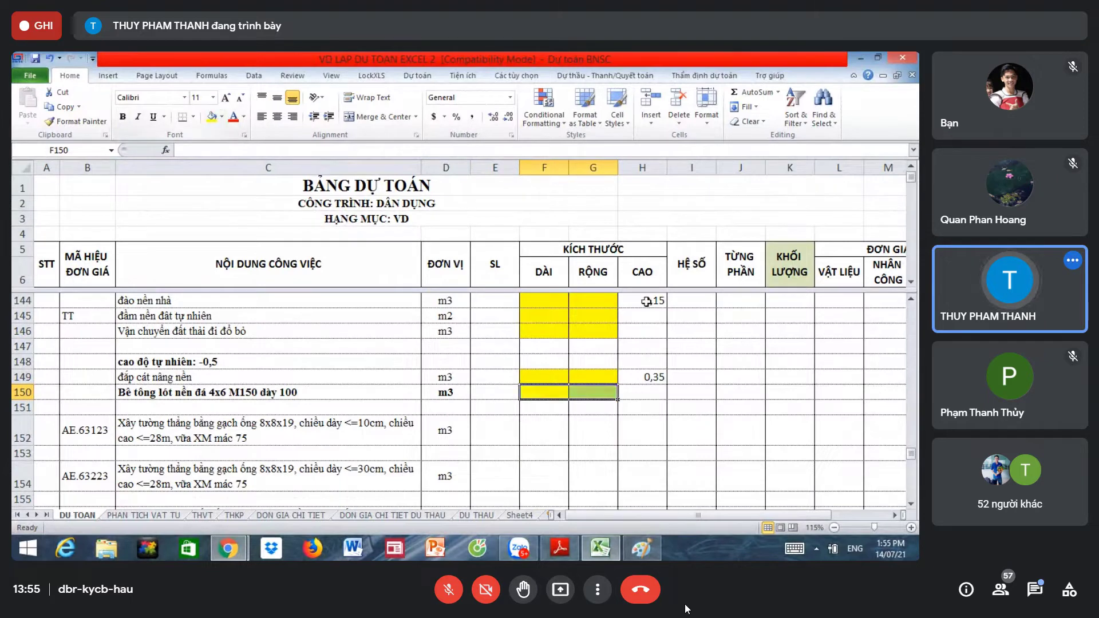
left_click(658, 392)
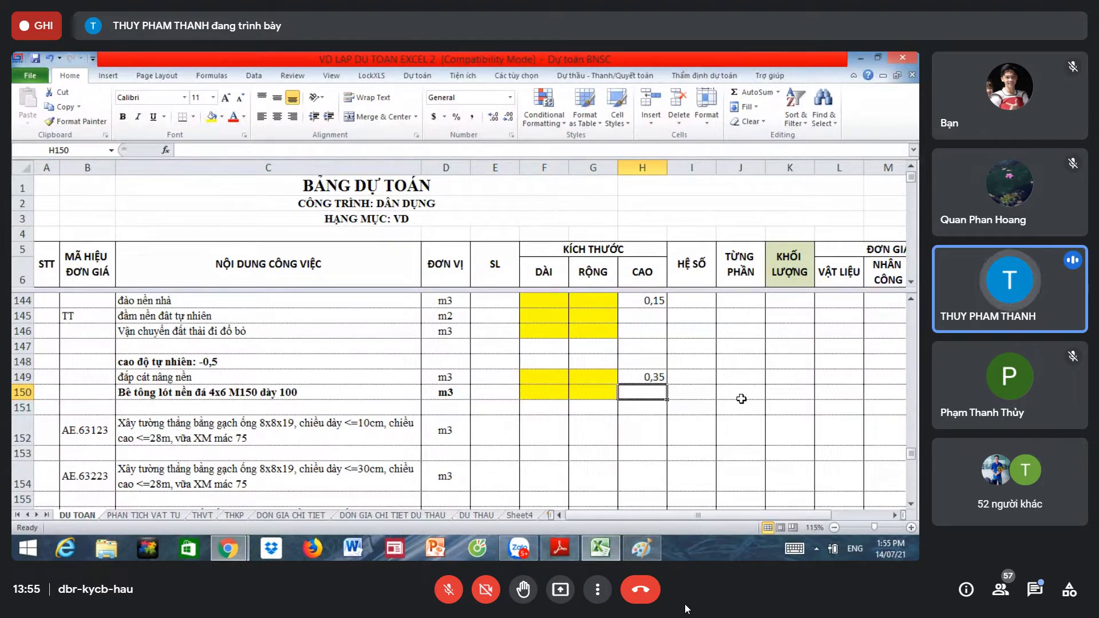
type("0,1")
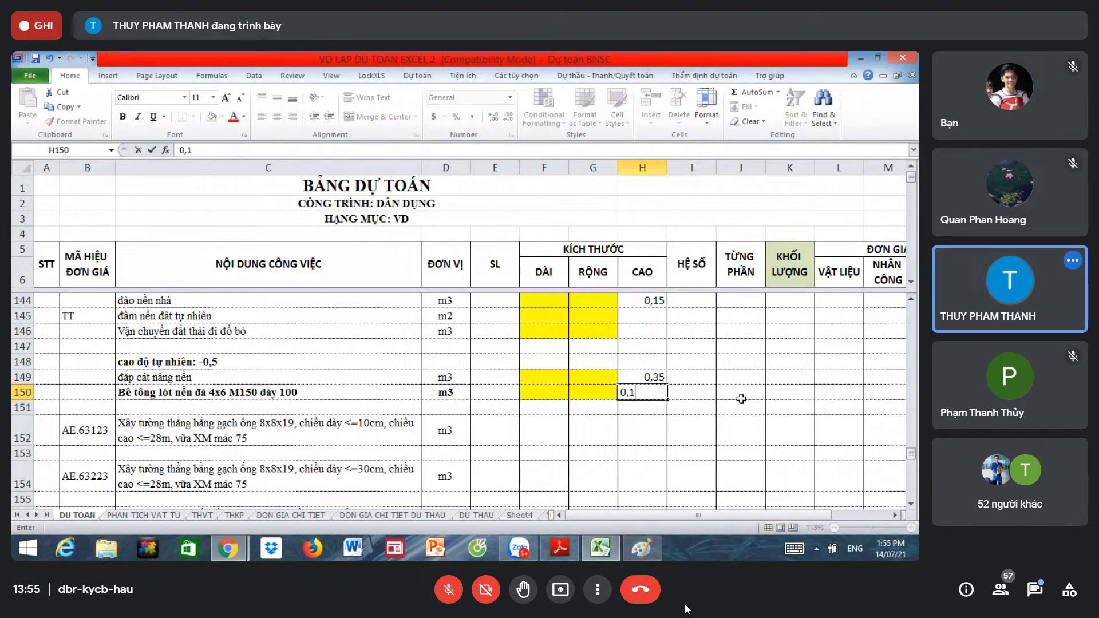
key("Return")
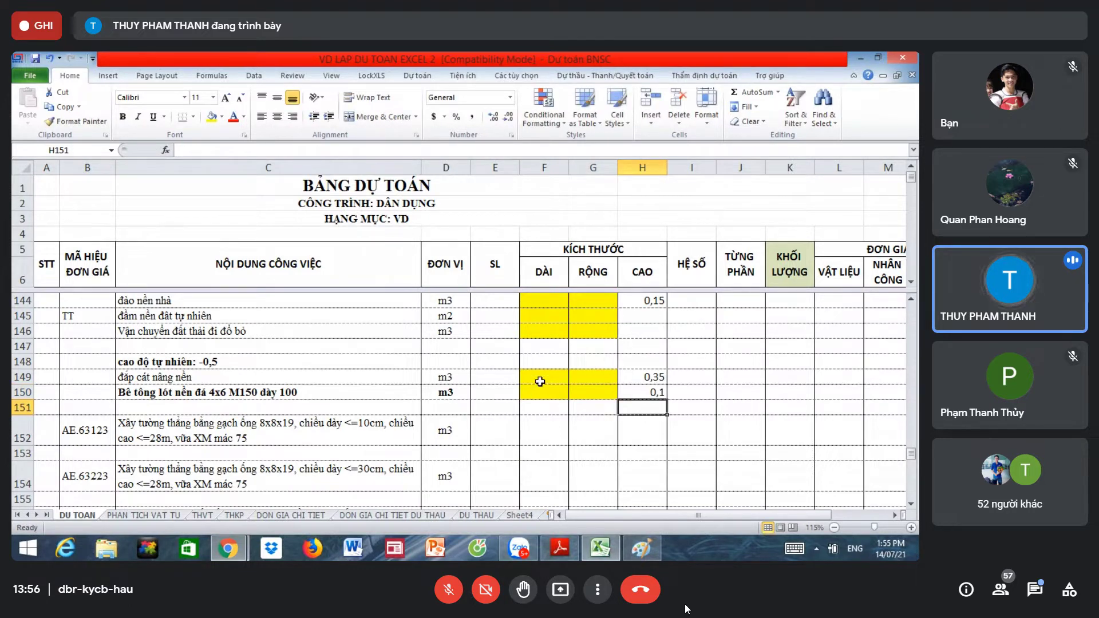
left_click_drag(538, 377, 538, 392)
left_click(596, 389)
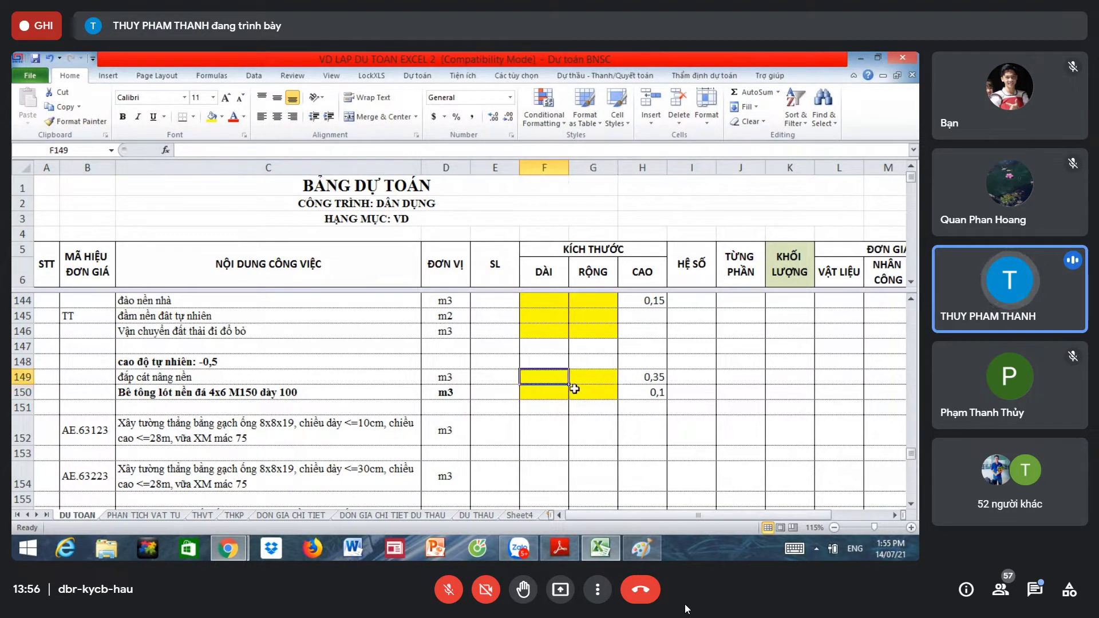
left_click(551, 389)
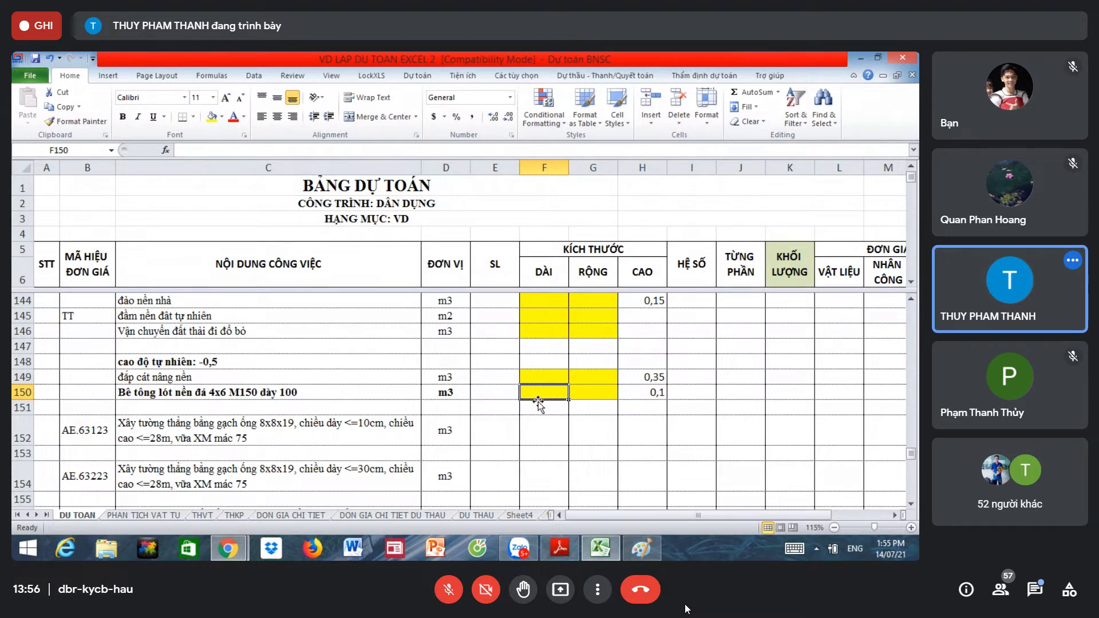
Step: Insert a blank row 151 beneath the concrete-lining row
left_click(298, 406)
left_click(23, 407)
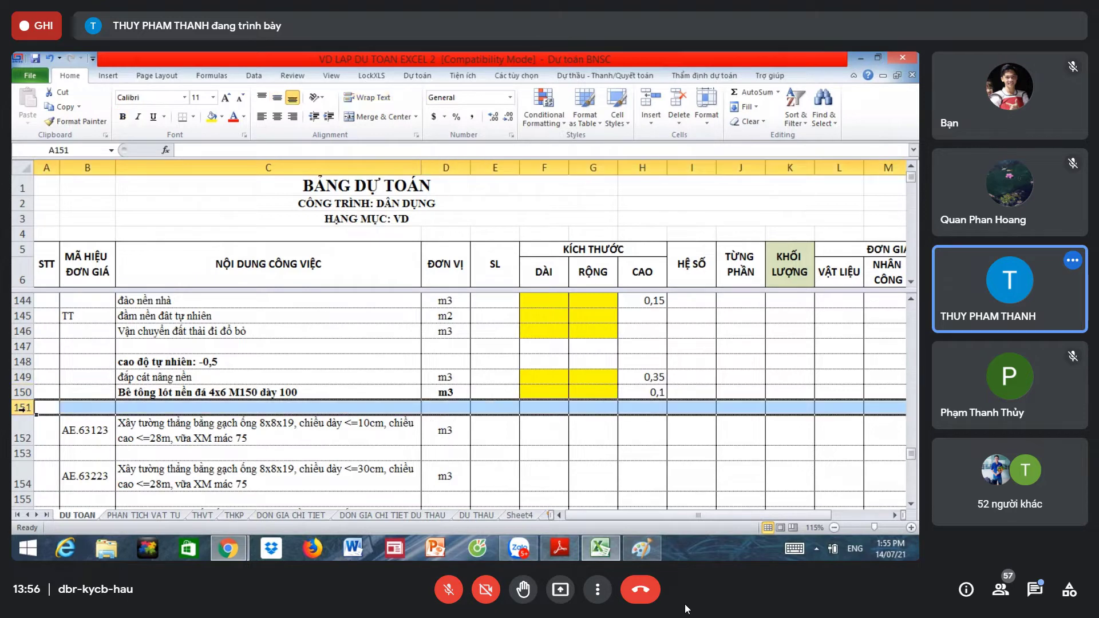
right_click(23, 407)
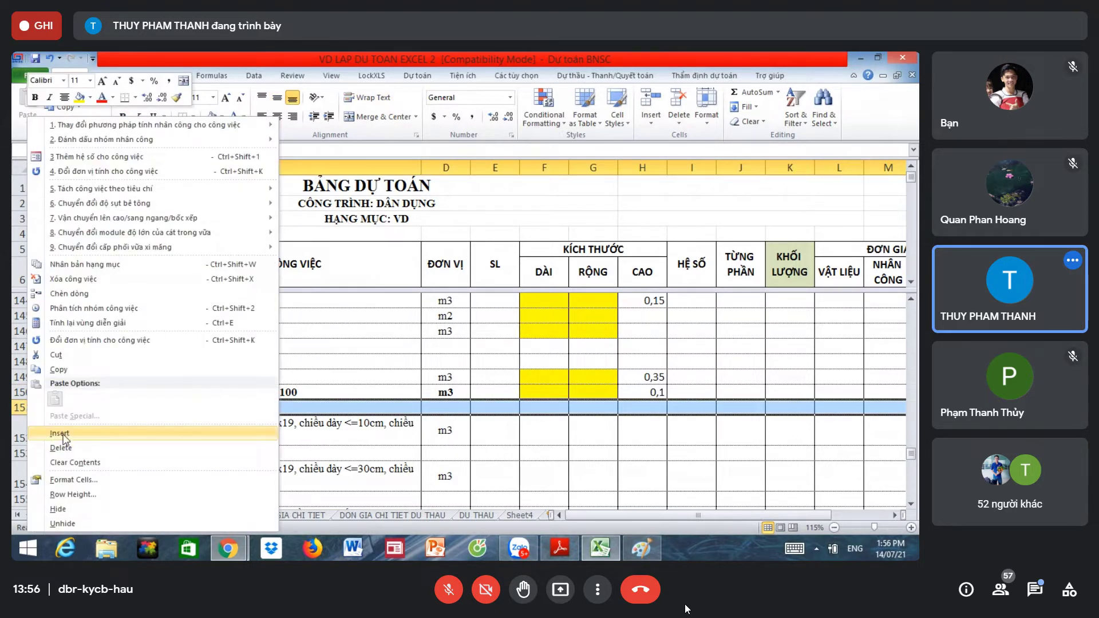
left_click(60, 434)
left_click(158, 422)
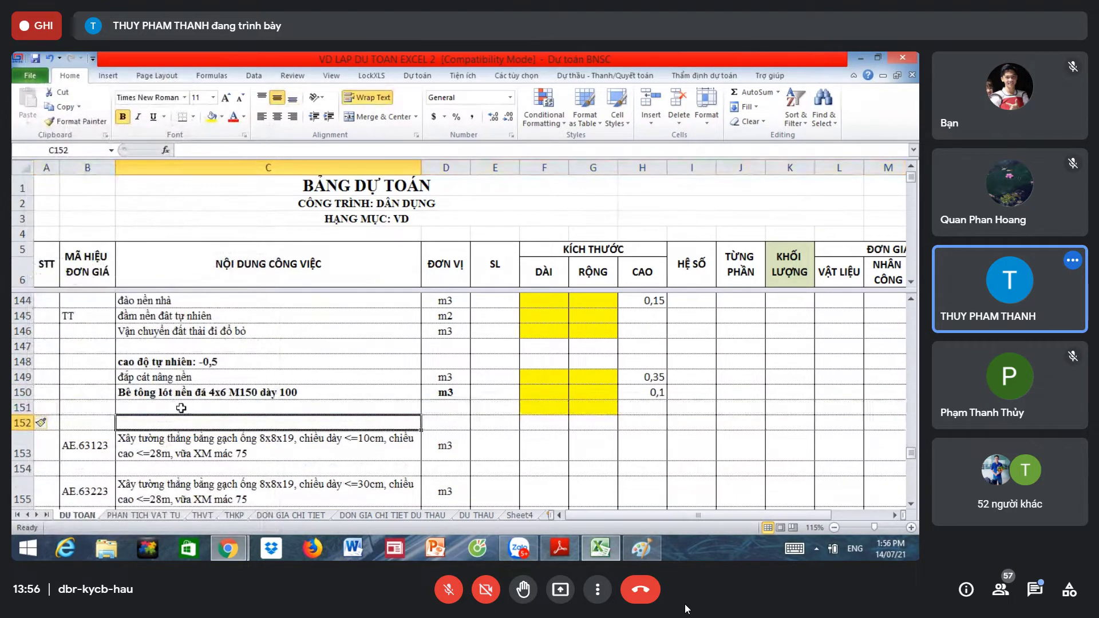
left_click(181, 408)
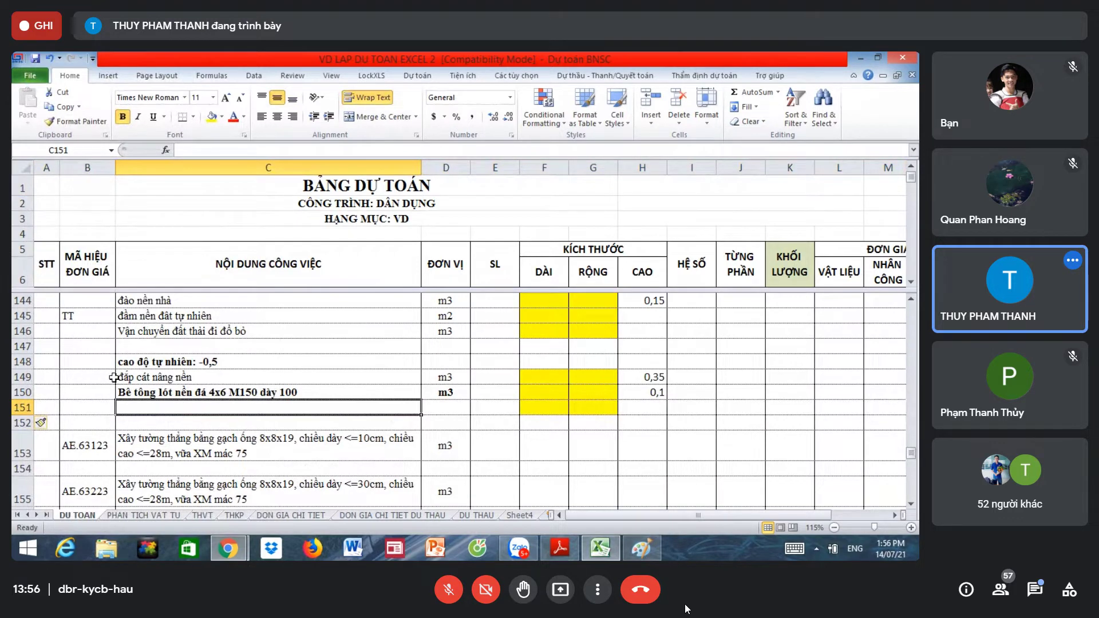
left_click(561, 554)
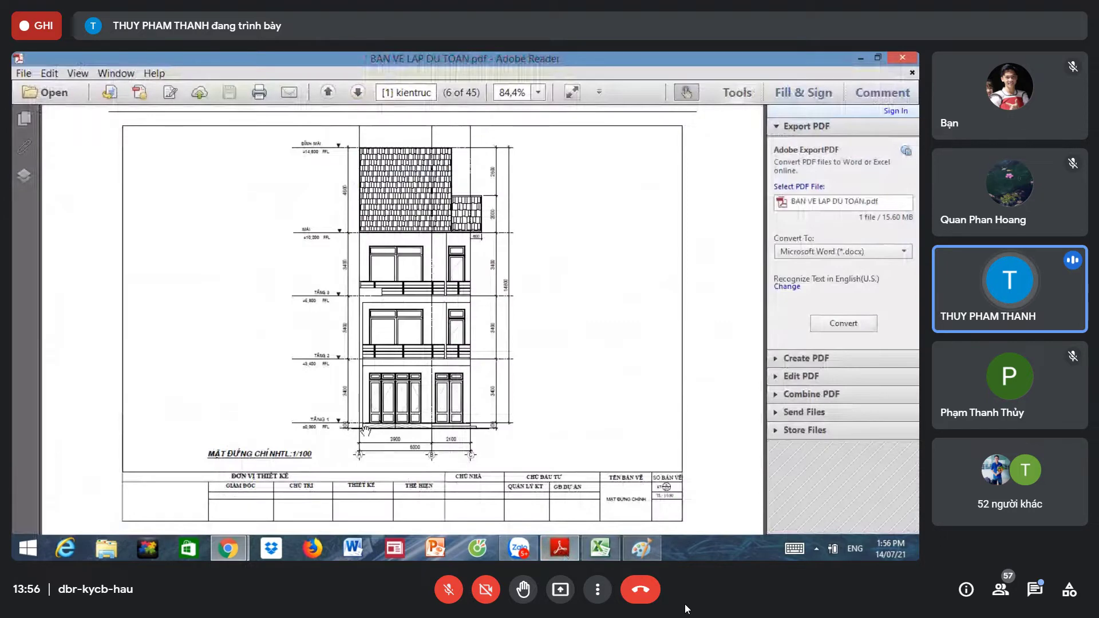
Step: Scroll to the page 12 footing layout plan and pan it fully into view
scroll(431, 407, "down", 2)
scroll(430, 407, "down", 3)
scroll(430, 408, "down", 1)
scroll(430, 407, "down", 3)
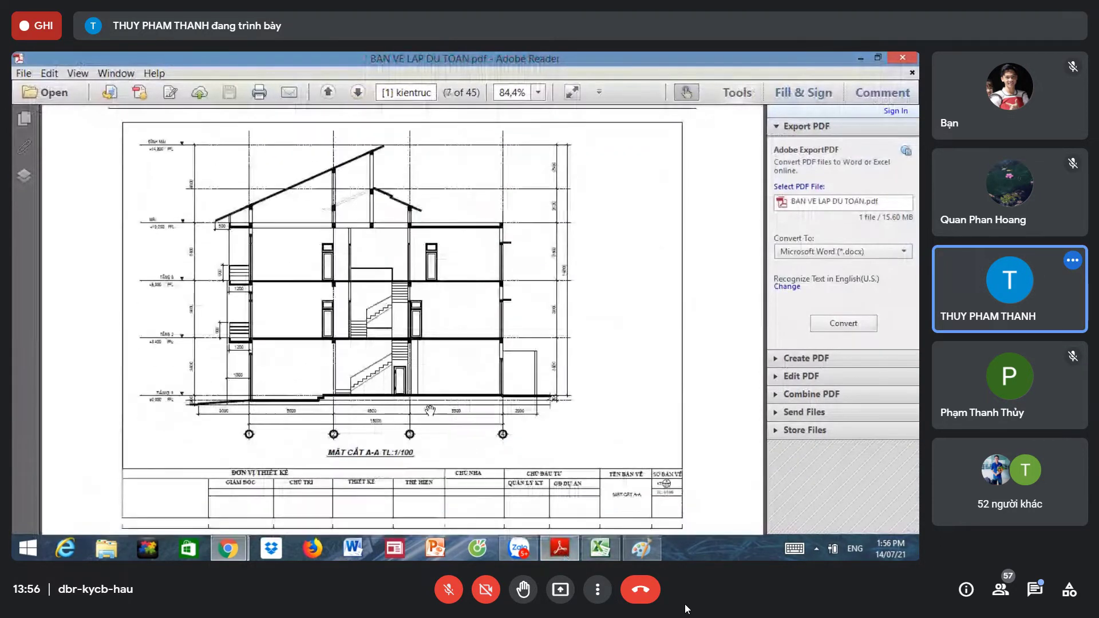
scroll(430, 409, "down", 3)
scroll(430, 411, "down", 1)
scroll(429, 410, "down", 3)
scroll(427, 410, "down", 3)
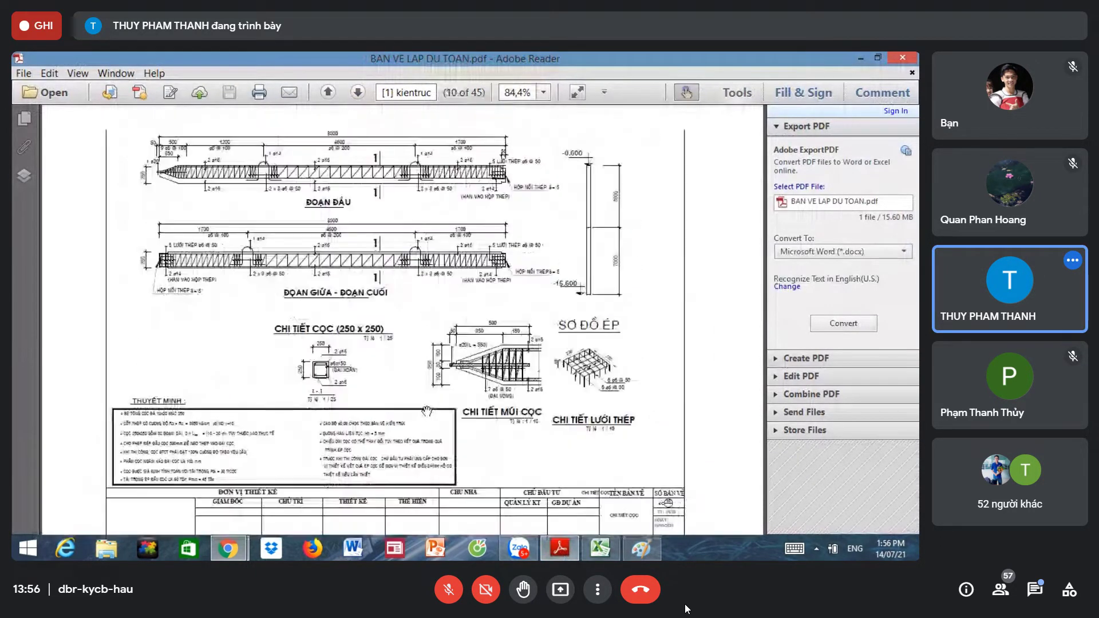
scroll(426, 410, "down", 3)
scroll(425, 410, "down", 3)
scroll(423, 410, "down", 3)
scroll(421, 410, "down", 2)
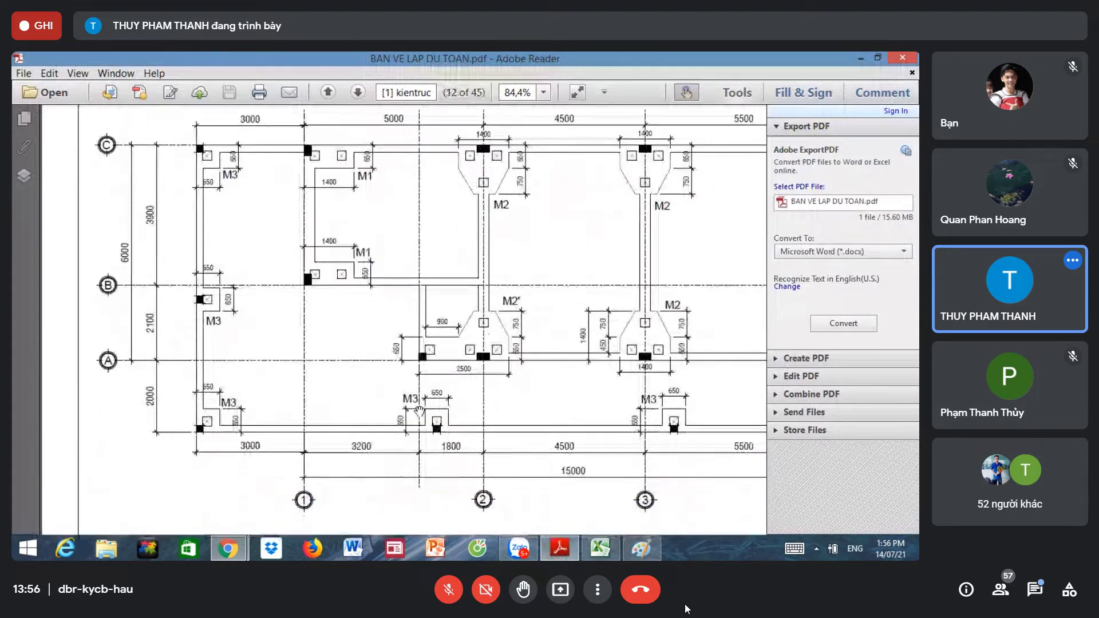
scroll(420, 410, "down", 1)
scroll(419, 410, "down", 2)
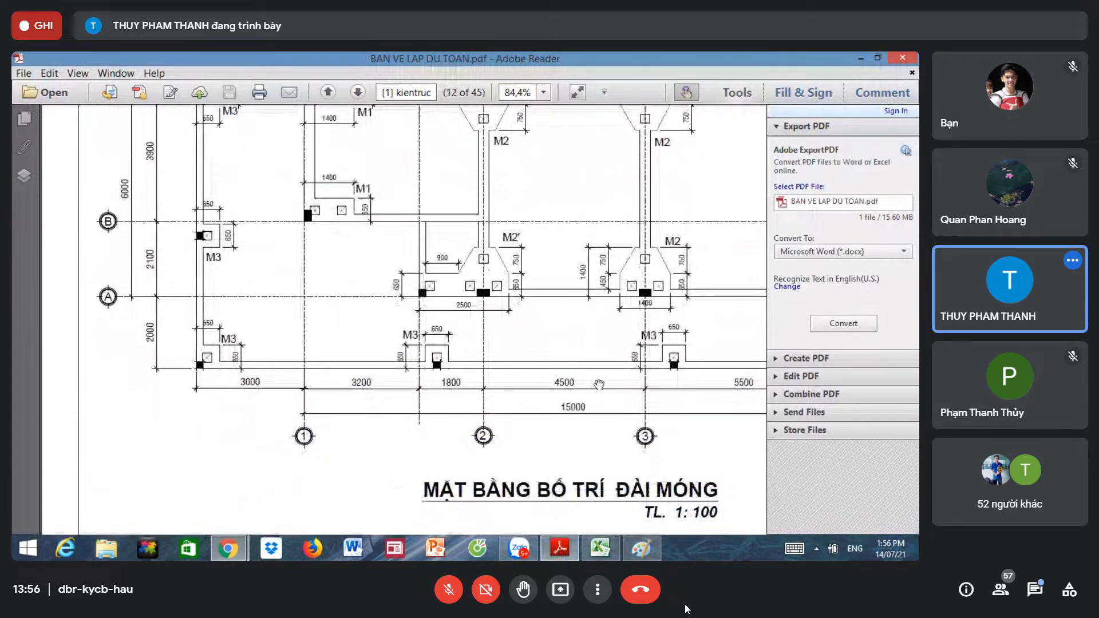
left_click_drag(597, 386, 378, 429)
scroll(379, 430, "up", 1)
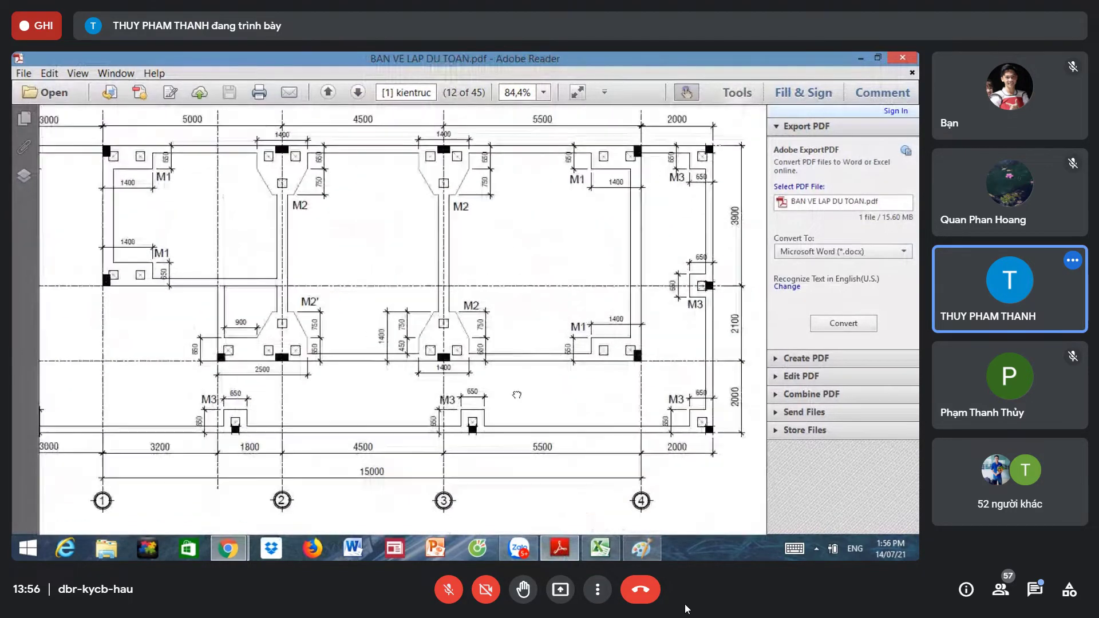
left_click_drag(515, 394, 558, 420)
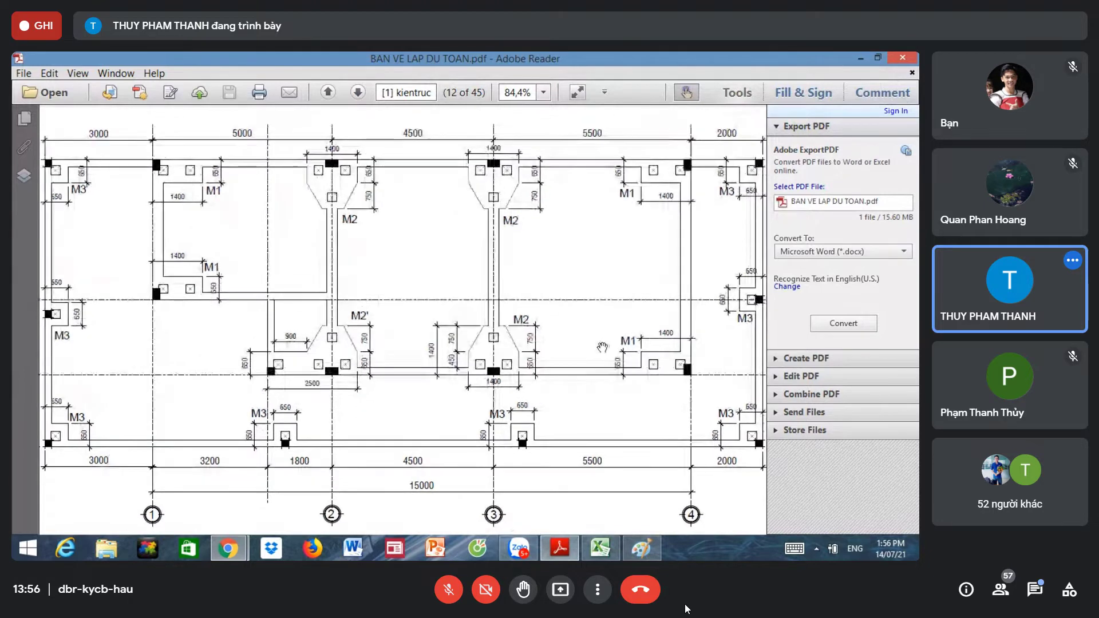
scroll(613, 357, "down", 1, "ctrl")
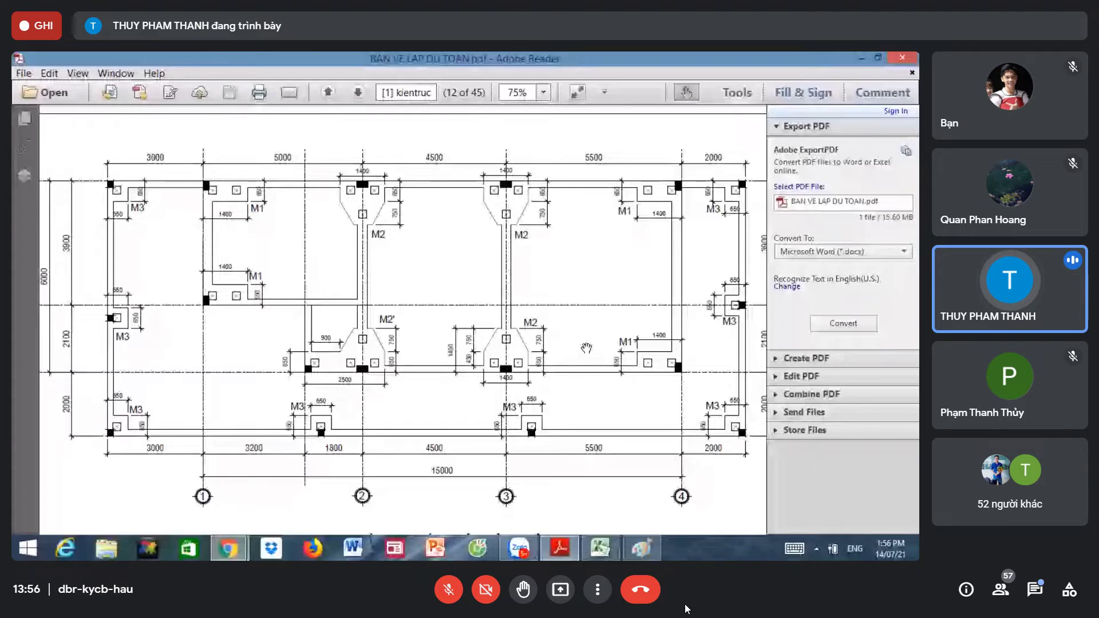
left_click_drag(586, 347, 559, 349)
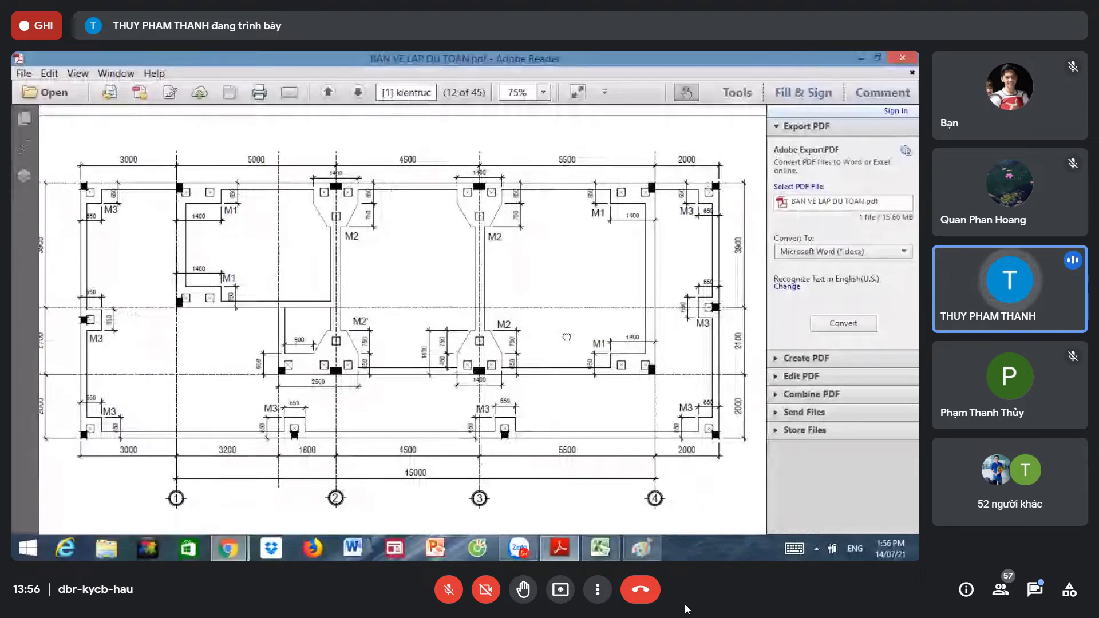
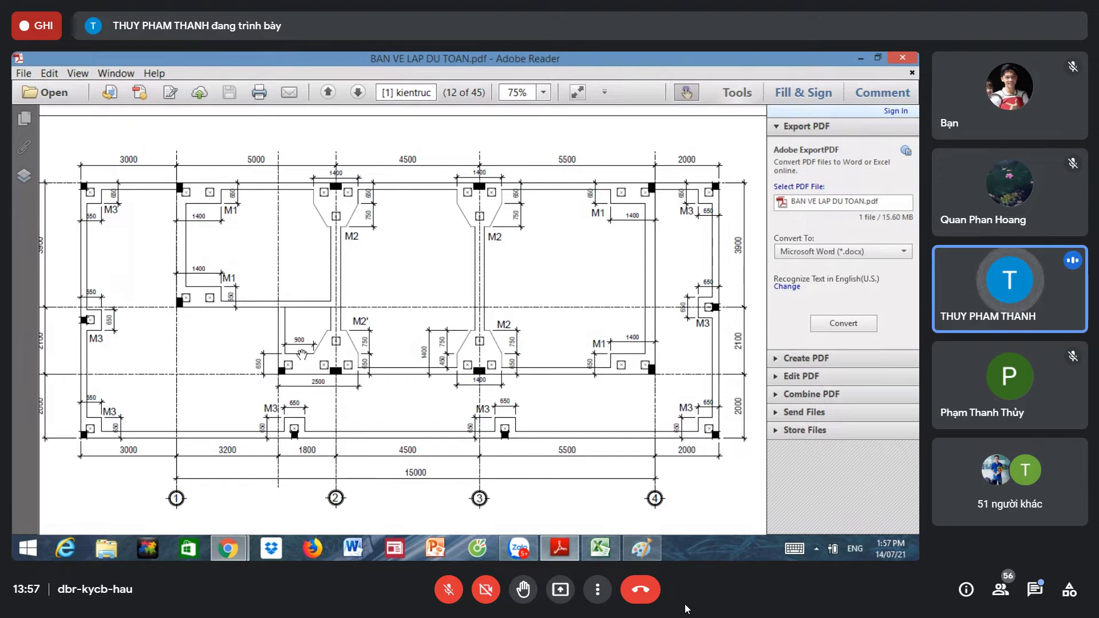
Step: Switch from the floor plan PDF back to the BẢNG DỰ TOÁN estimate workbook in Excel
left_click(641, 550)
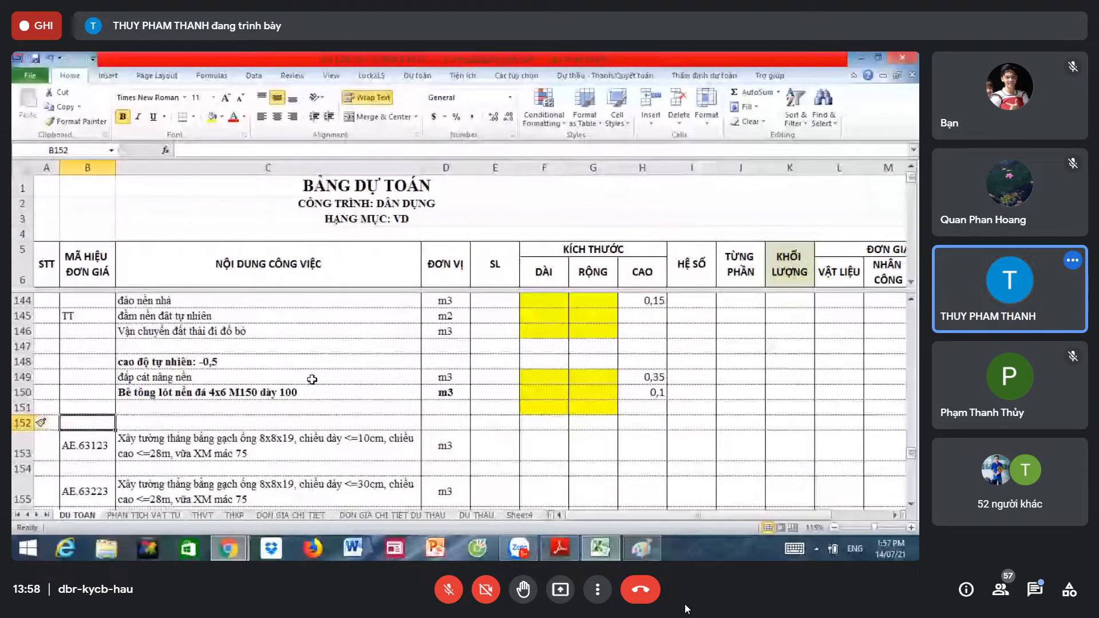
Step: Delete empty row 152 above AE.63123 and insert a blank row above AE.63223
right_click(22, 425)
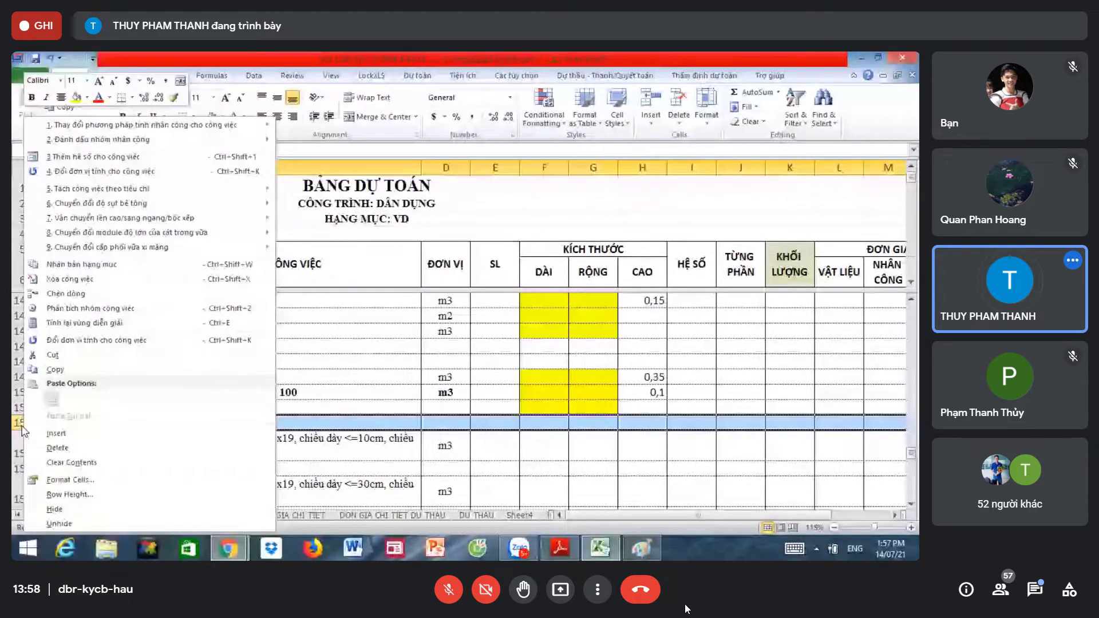
left_click(217, 429)
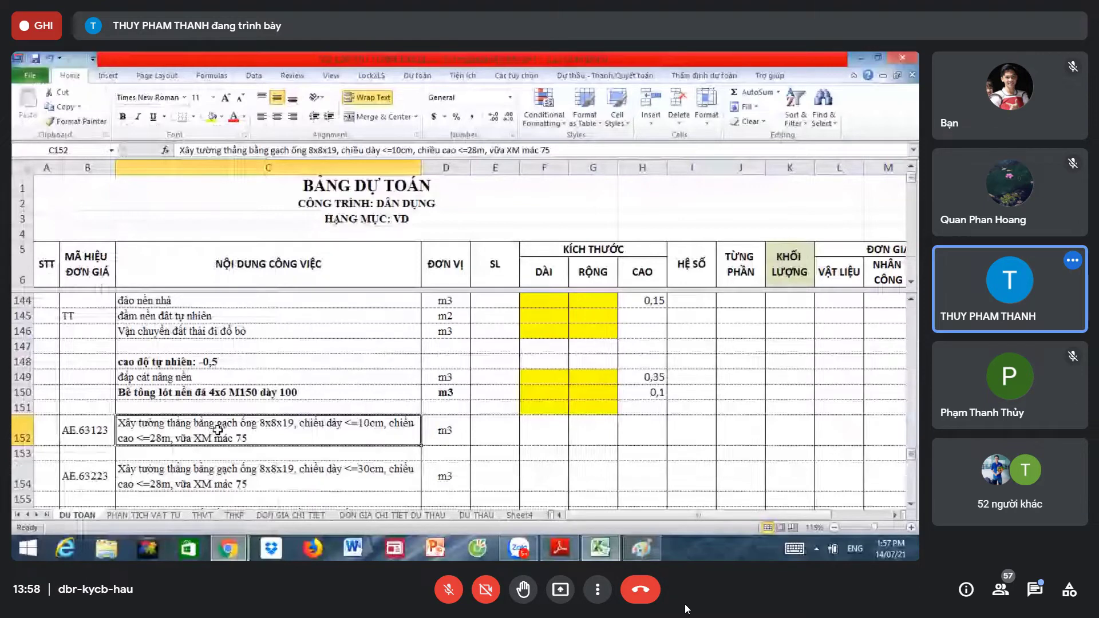
key("Down")
scroll(217, 429, "down", 1)
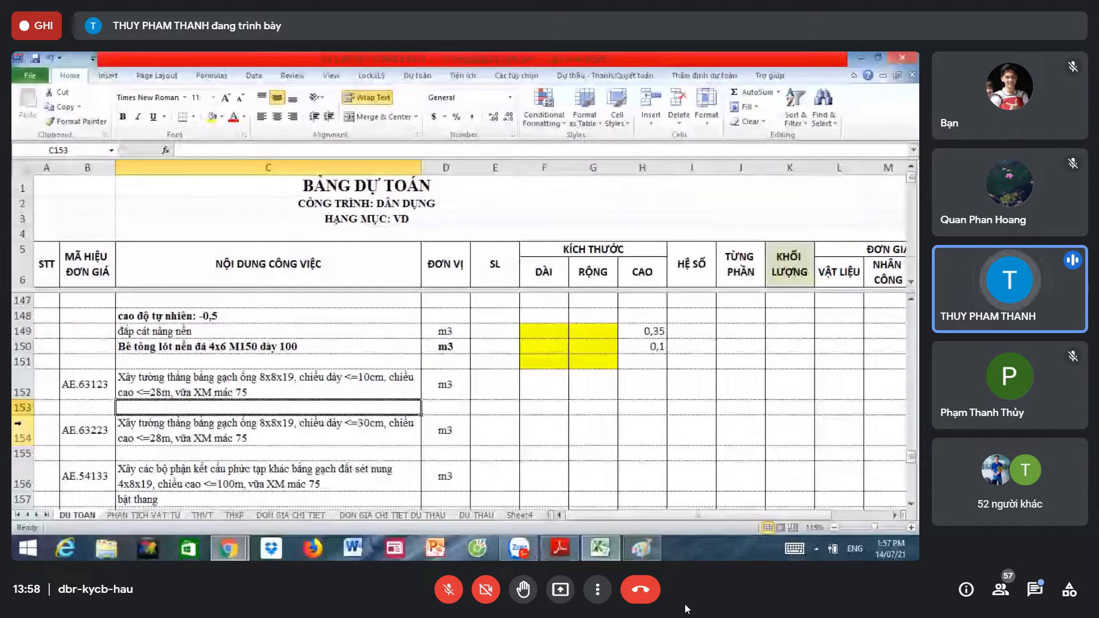
key("F4")
key("Up")
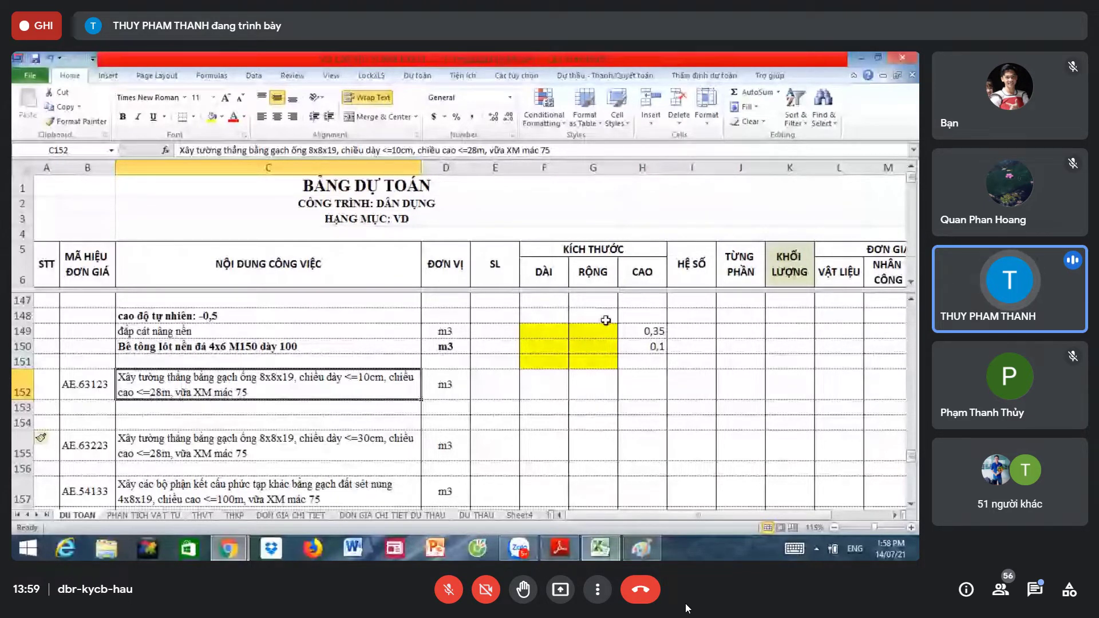
Step: Review the AE.63123 and AE.63223 wall descriptions and select blank rows 153–154
left_click(178, 408)
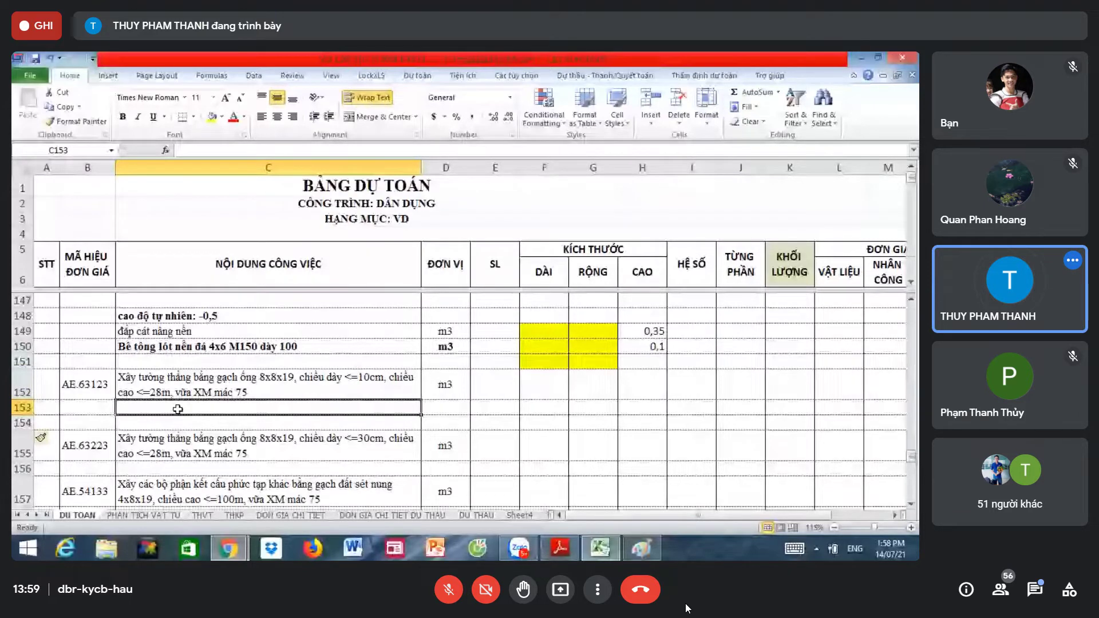
left_click(348, 395)
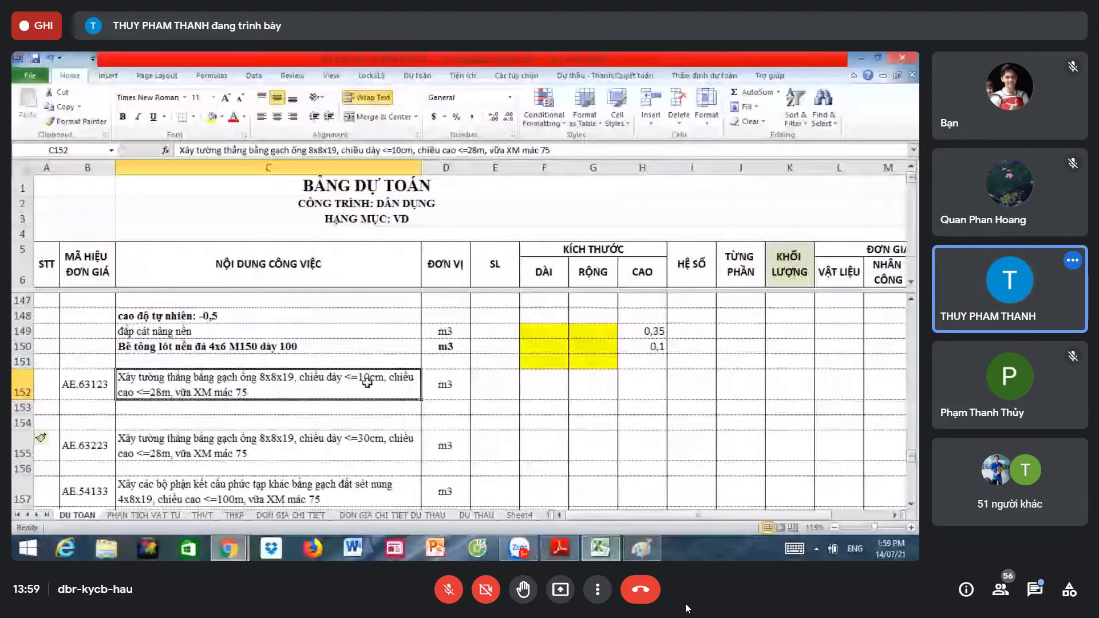
left_click(334, 449)
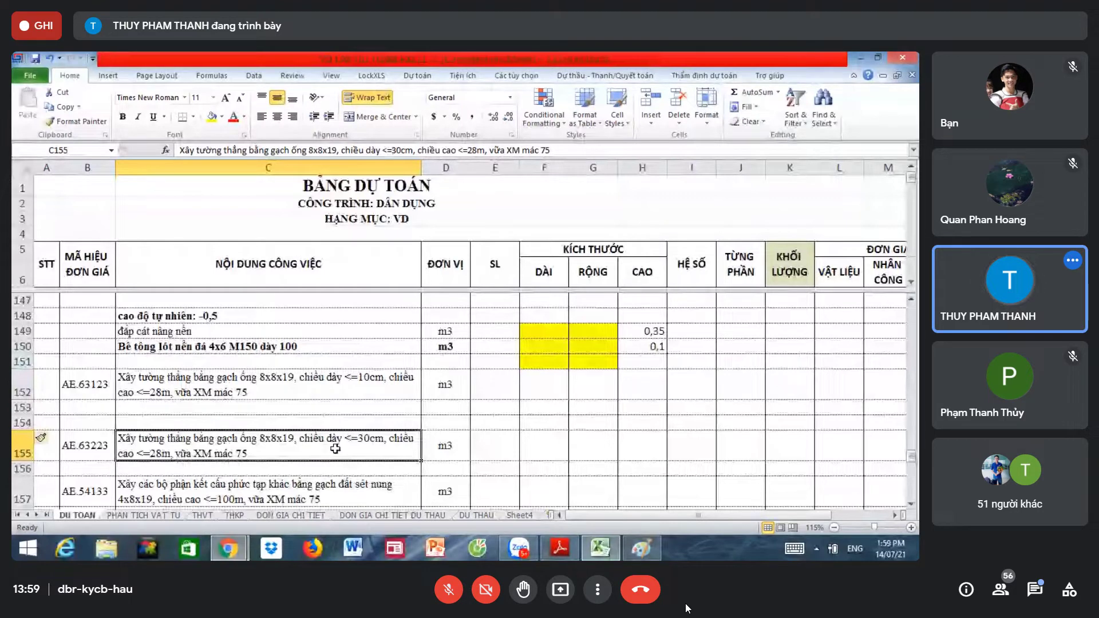
left_click_drag(23, 407, 80, 441)
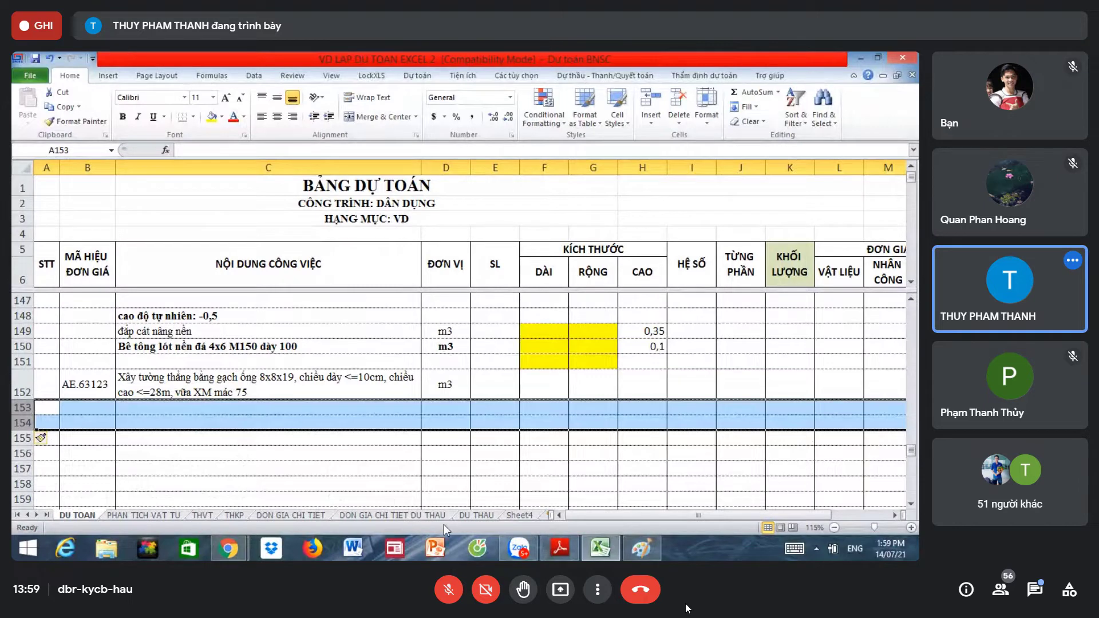
left_click(229, 549)
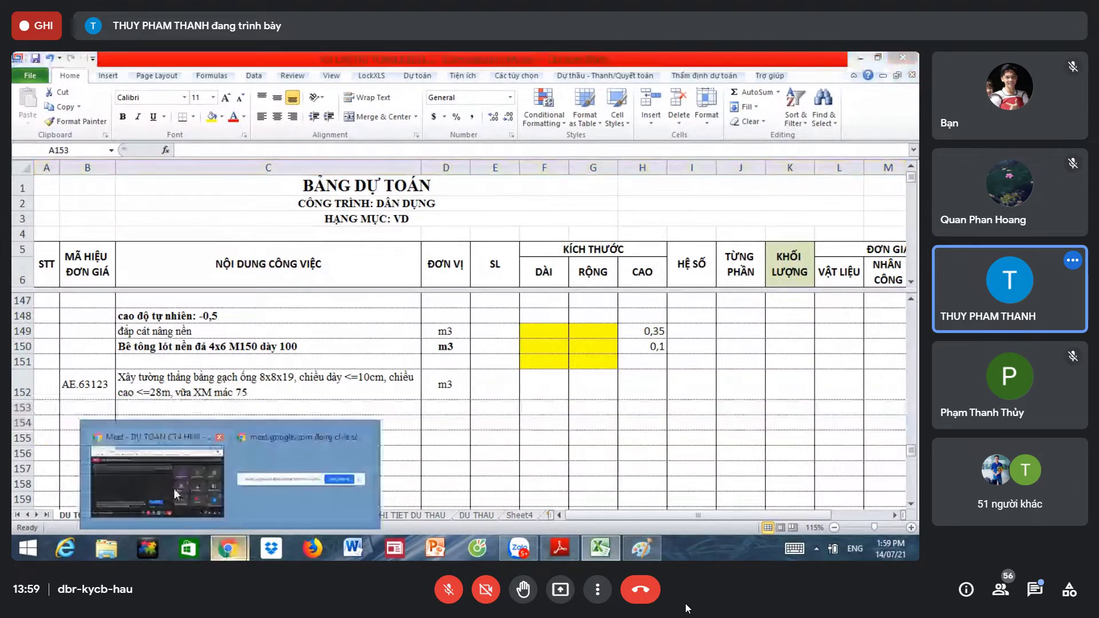
Step: Mute the Meet microphone, exit full screen, and read the latest in-call chat reply
left_click(174, 493)
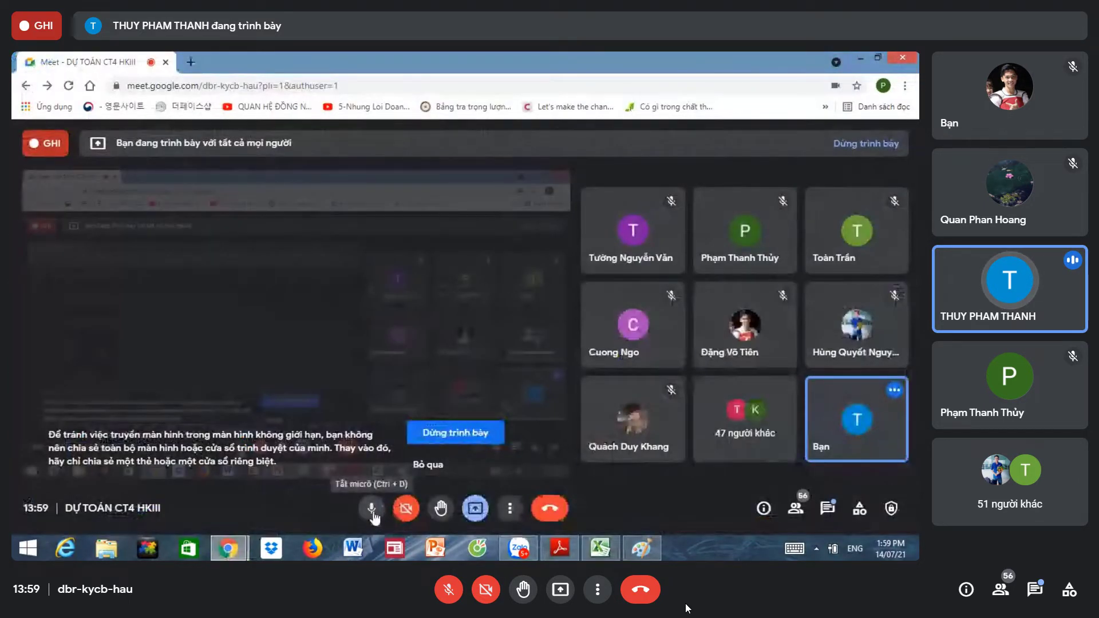
left_click(372, 508)
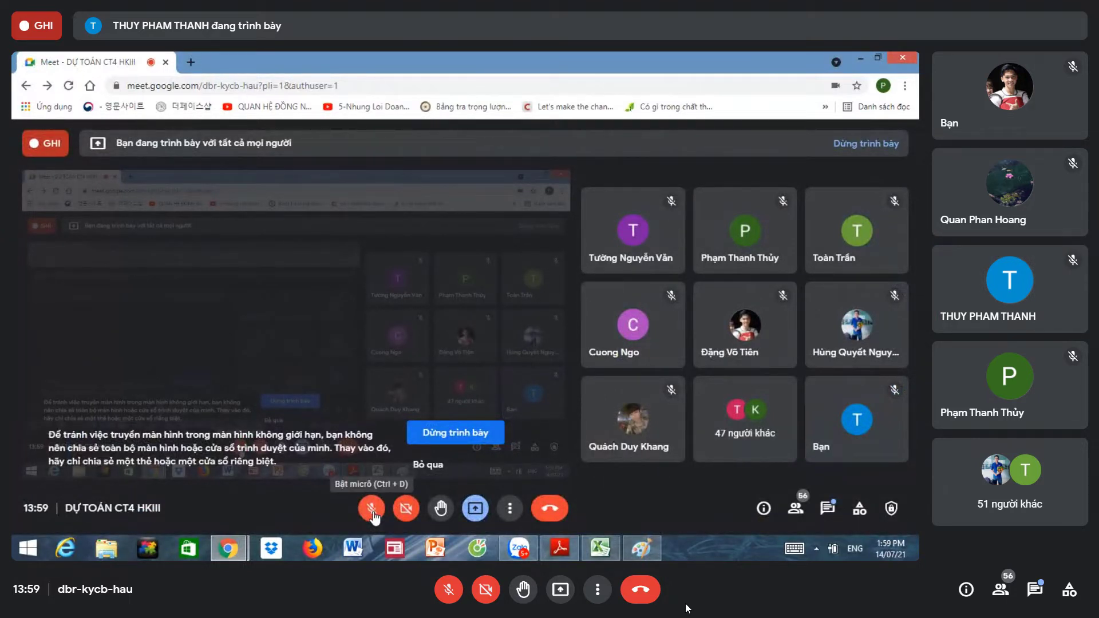
key("Escape")
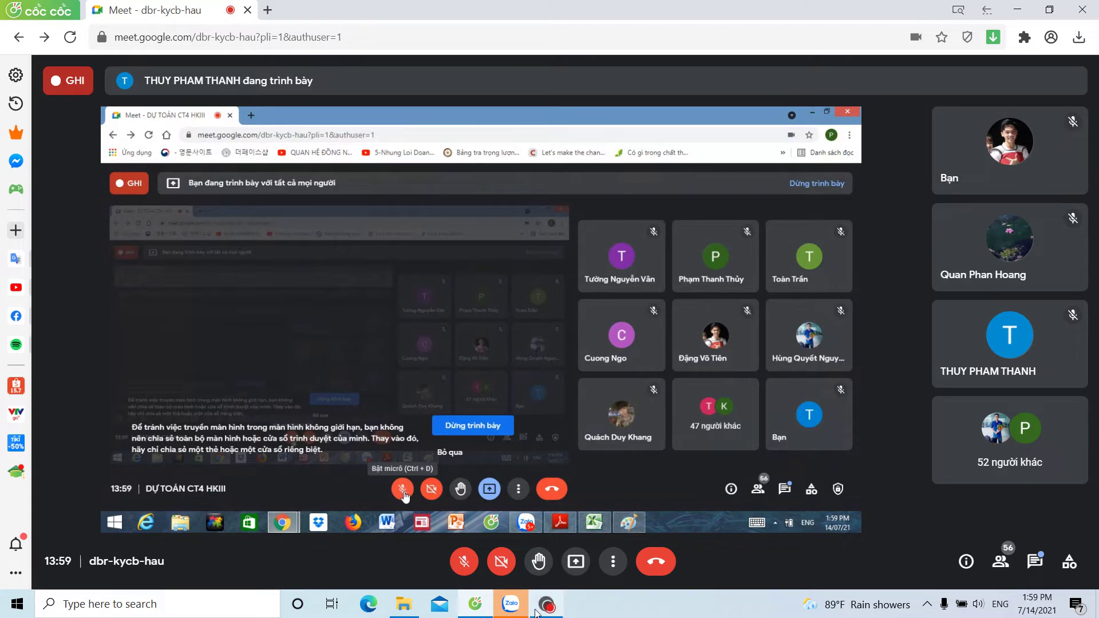
left_click(547, 608)
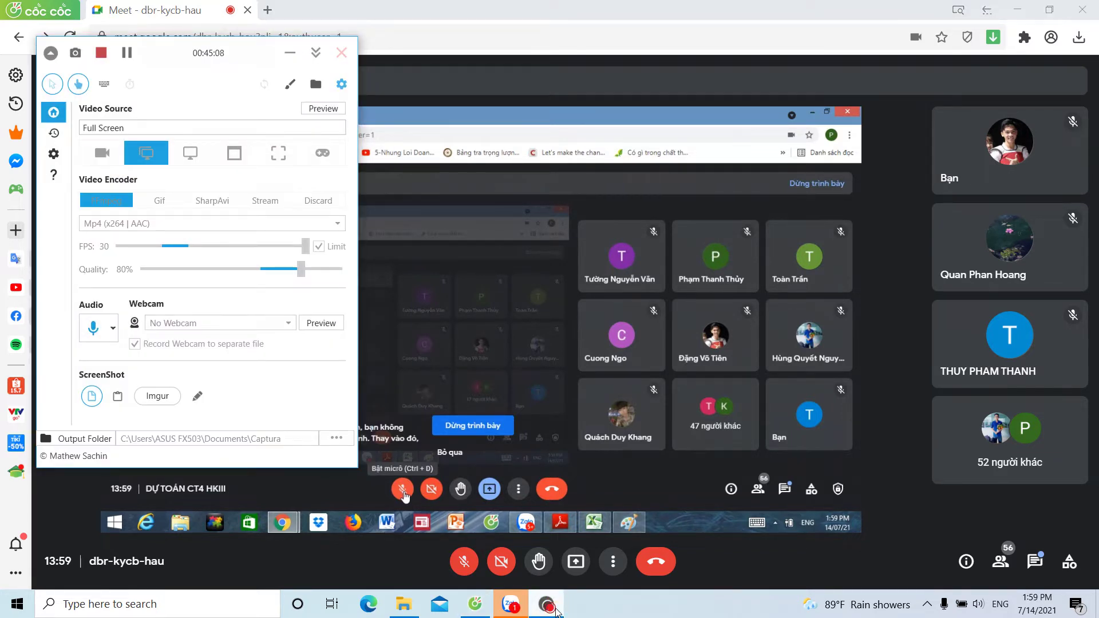
left_click(552, 608)
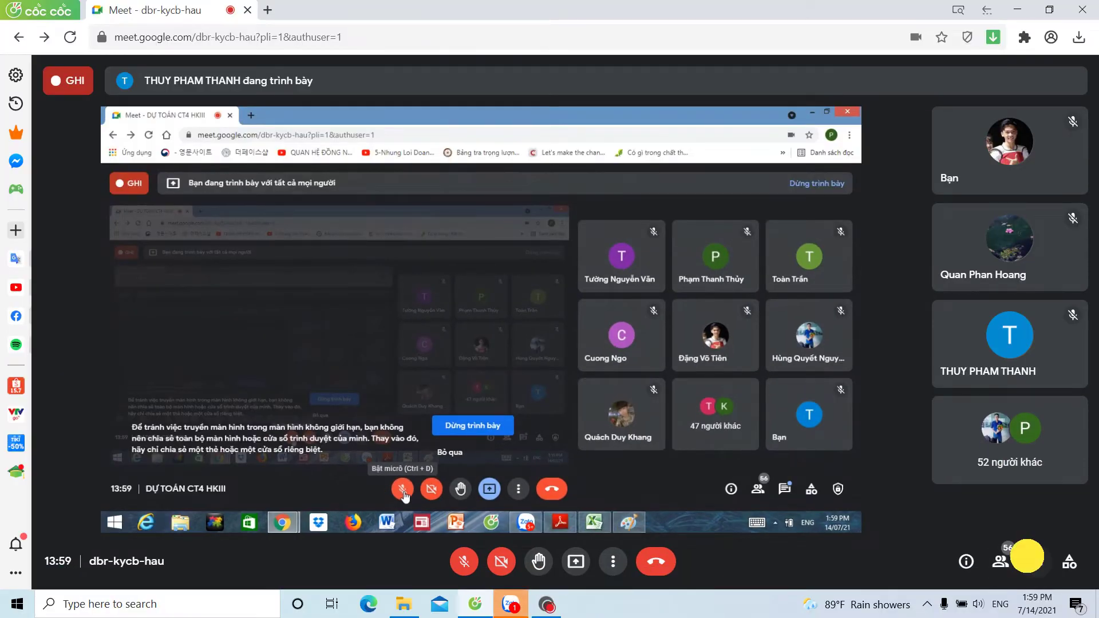
left_click(1035, 561)
mouse_move(928, 488)
left_mouse_down()
mouse_move(846, 388)
mouse_move(902, 441)
left_mouse_up()
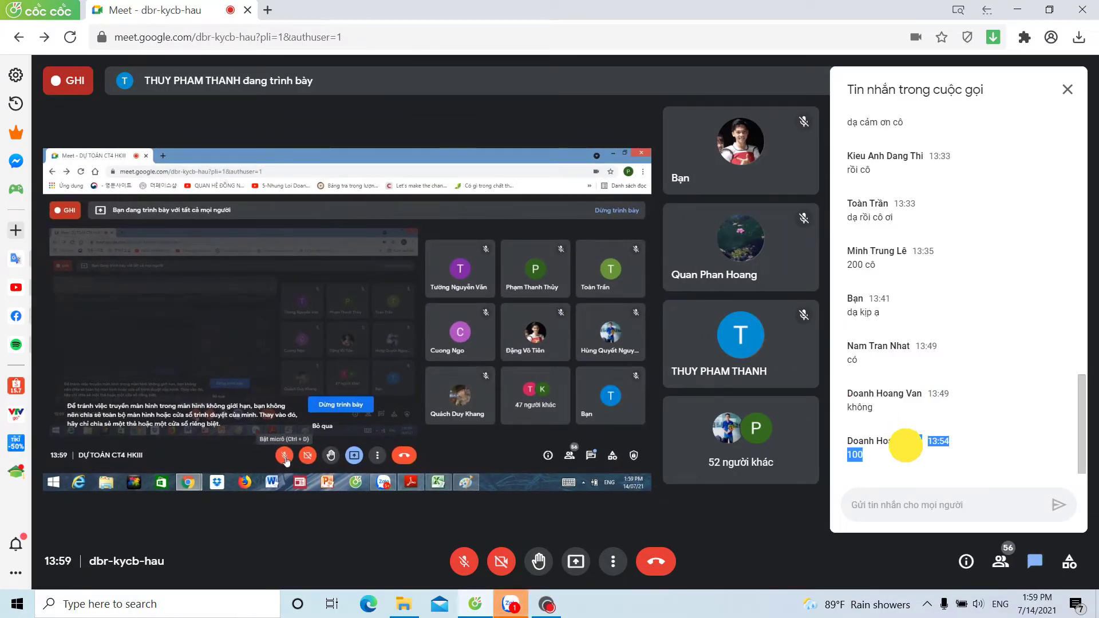
left_click(993, 471)
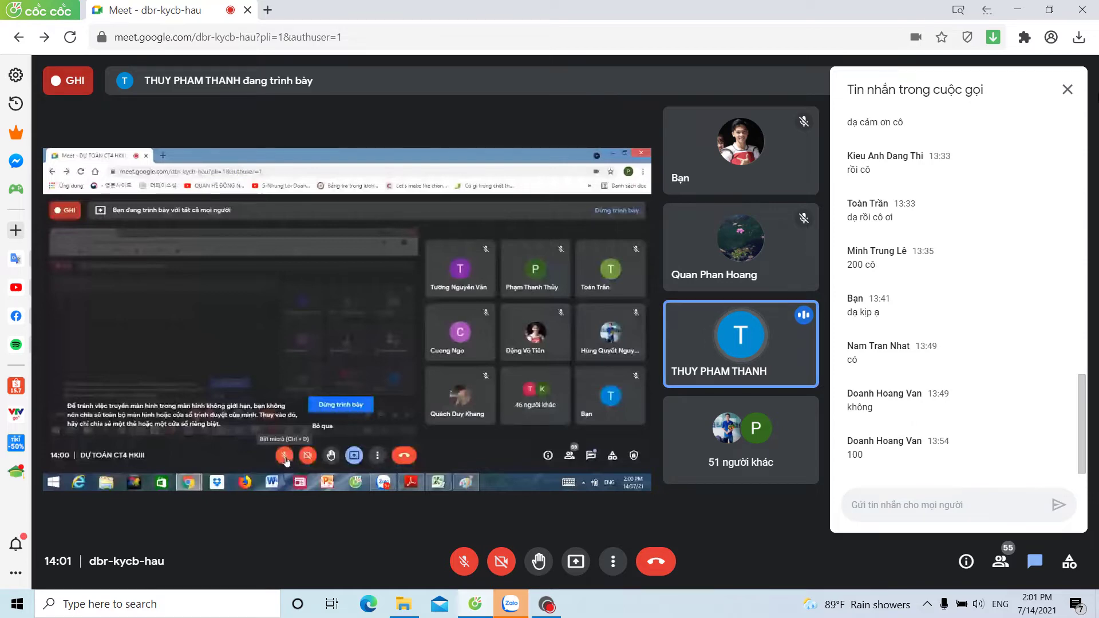
left_click(1067, 89)
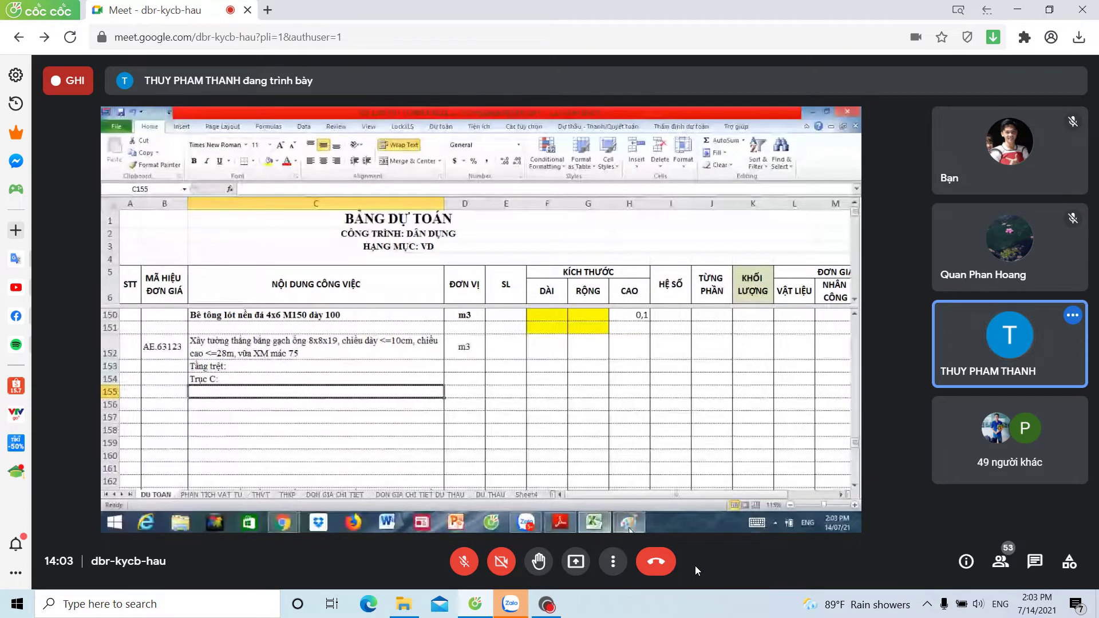
Step: Make the browser full-screen to follow the presenter's shared floor plan
key("F11")
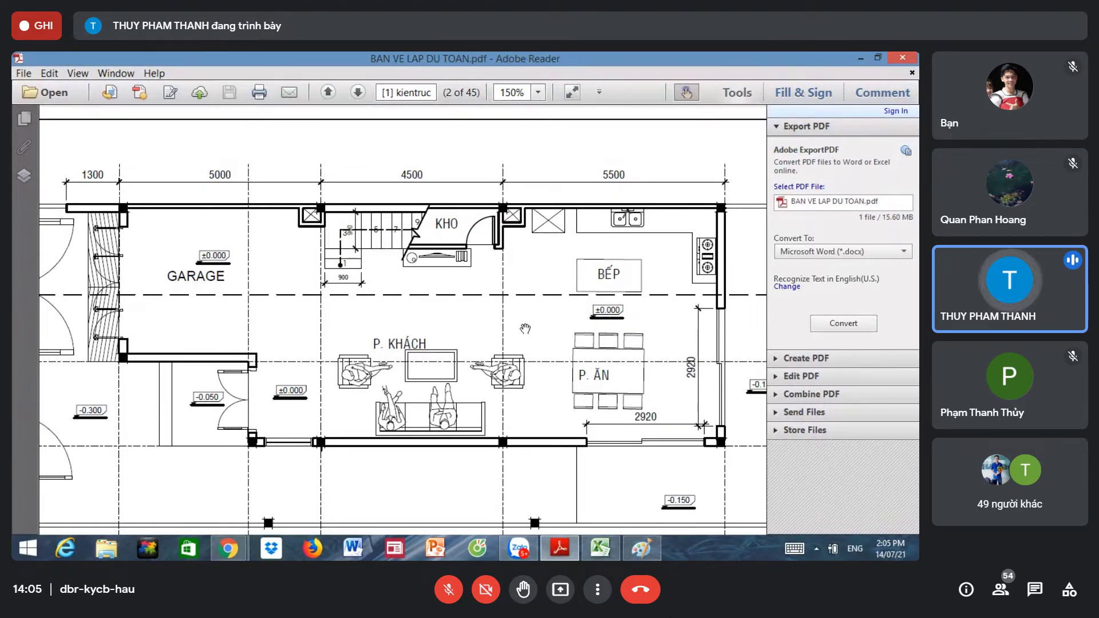
Step: Scroll through the foundation section drawing, fitting the page and panning to its right side
scroll(525, 329, "down", 1)
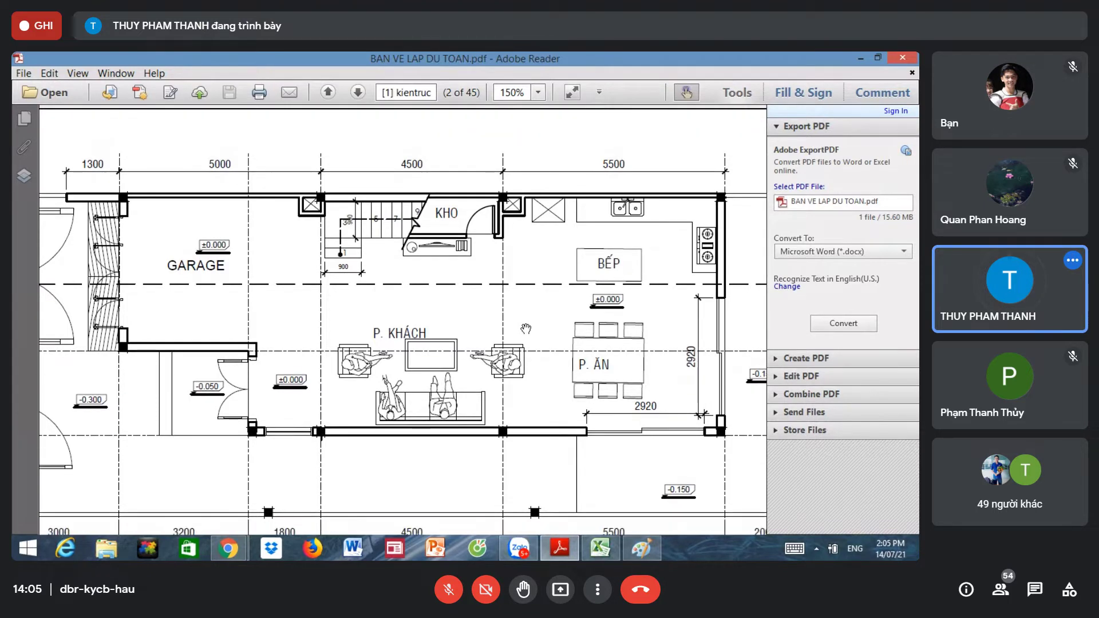
scroll(526, 328, "down", 3)
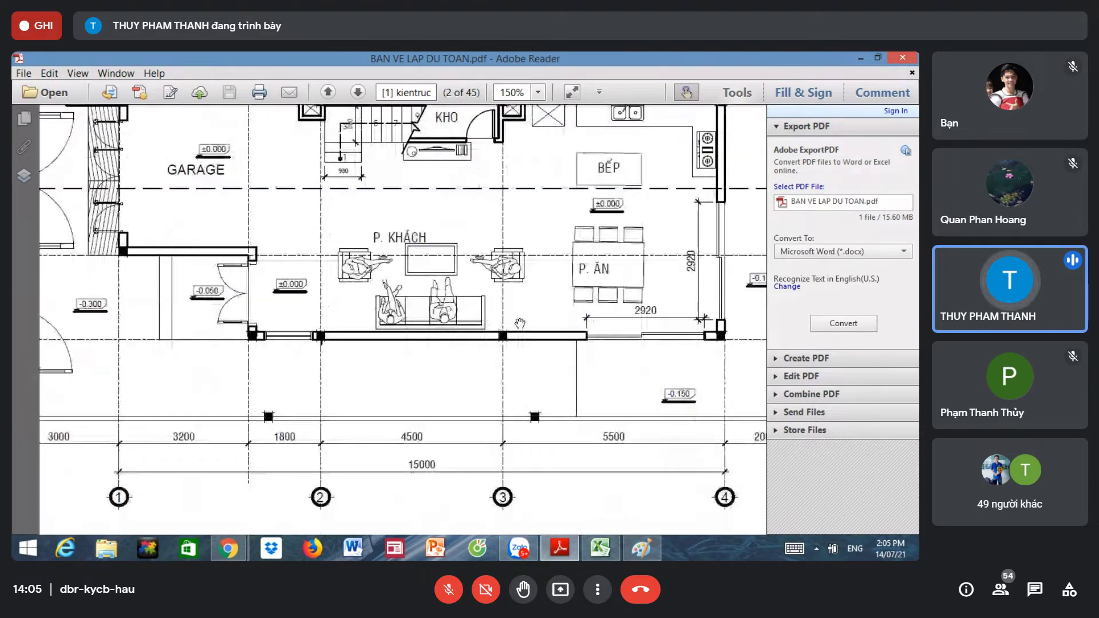
key("ctrl+0")
scroll(516, 324, "down", 1)
scroll(516, 324, "down", 1)
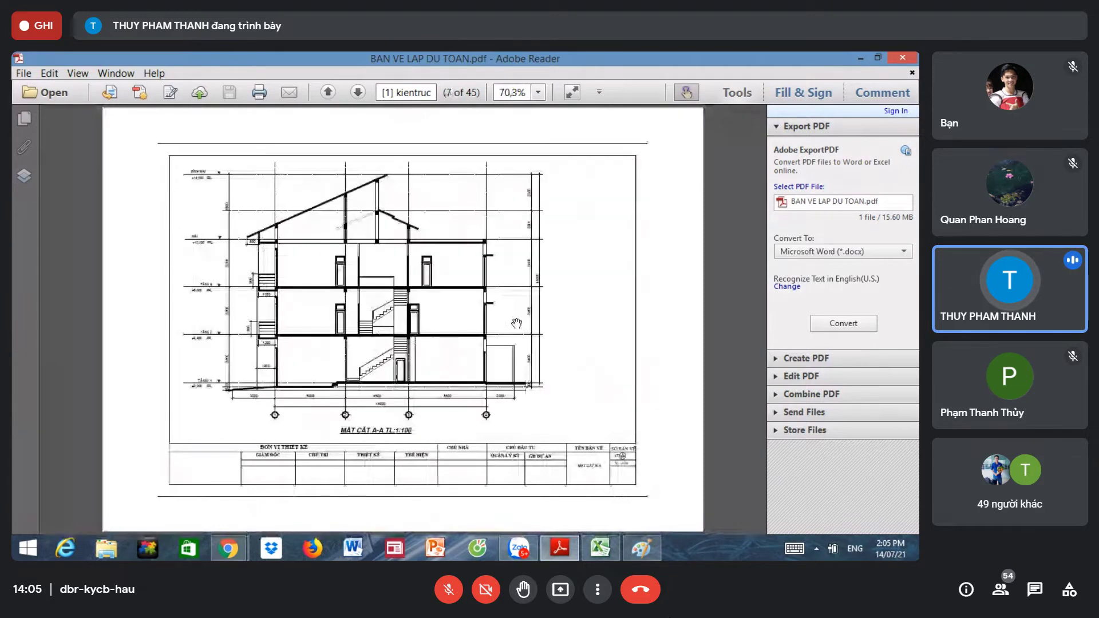
scroll(517, 324, "down", 1)
scroll(517, 324, "down", 2)
scroll(516, 324, "down", 1)
scroll(517, 324, "down", 2)
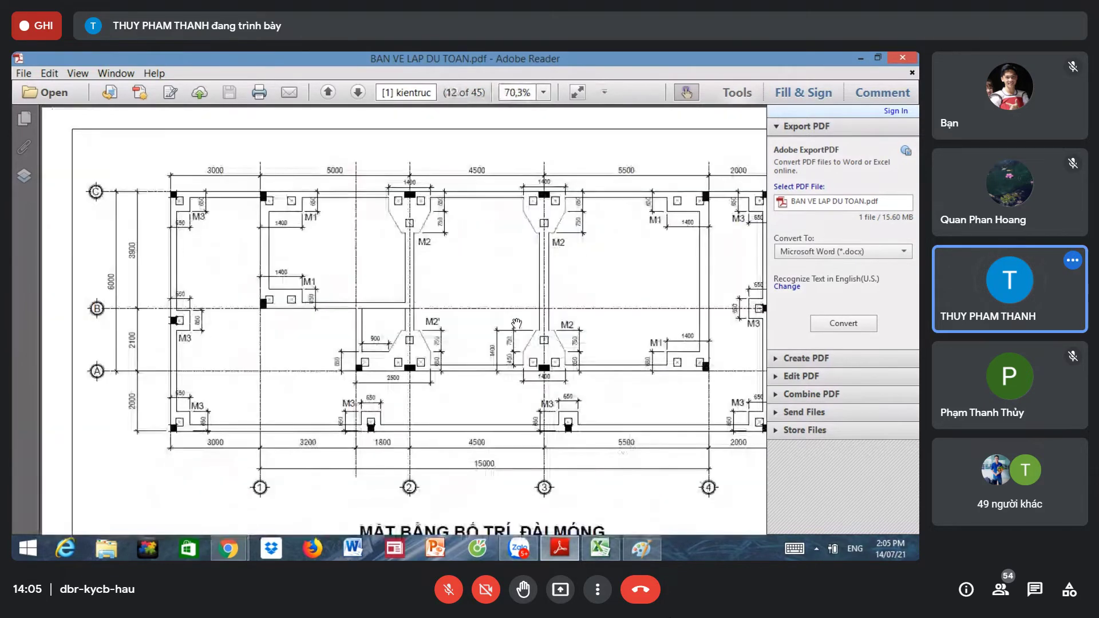
left_click_drag(561, 318, 413, 324)
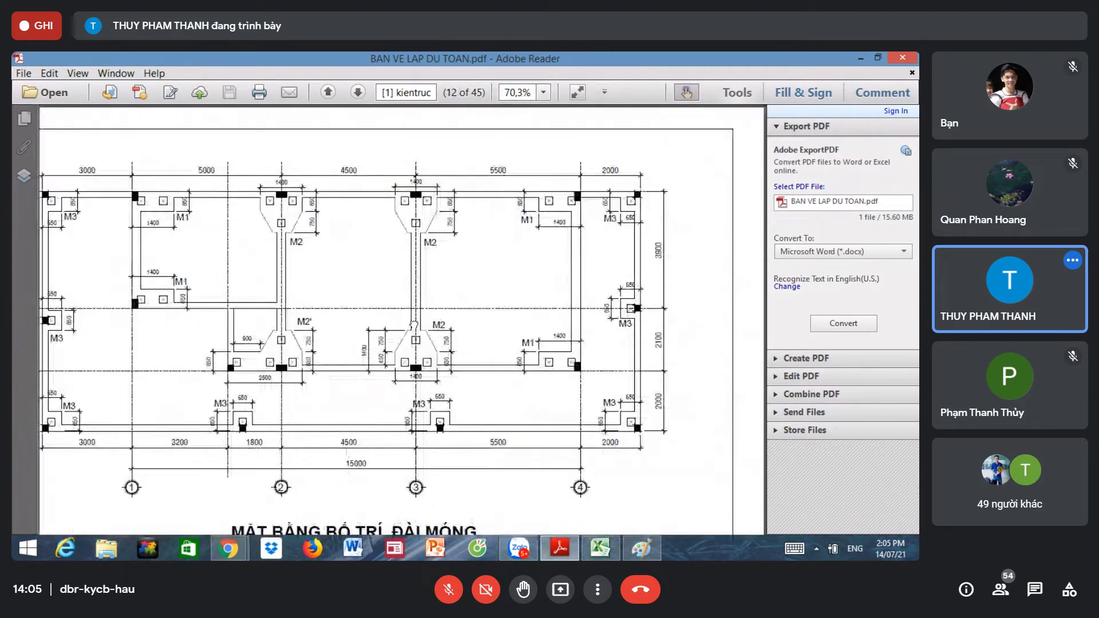
scroll(503, 275, "left", 1)
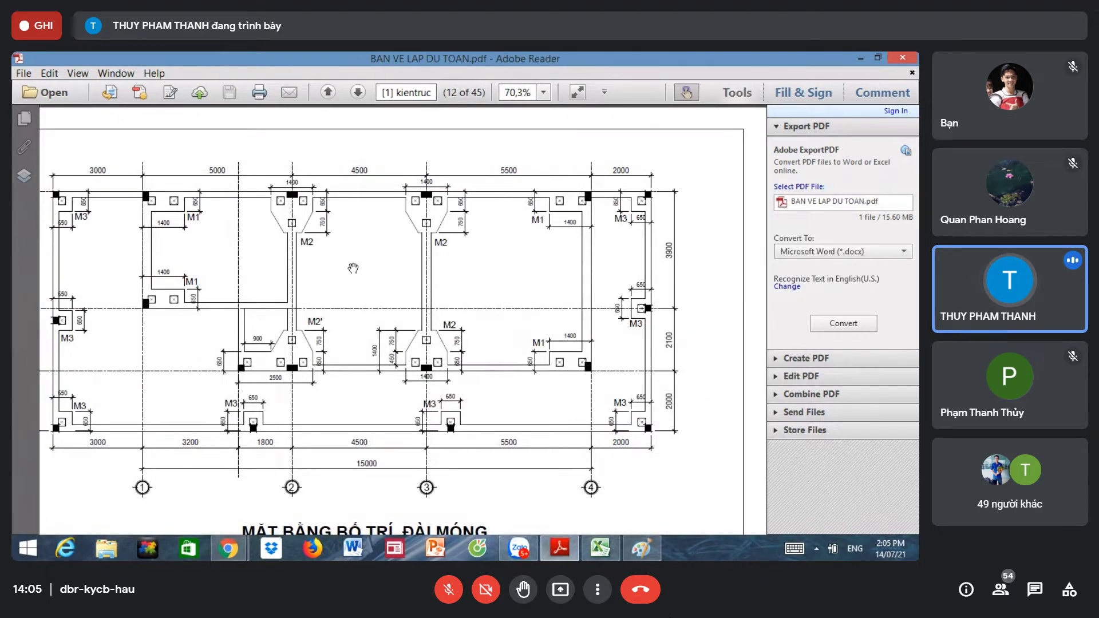
scroll(392, 285, "down", 1, "ctrl")
scroll(391, 284, "down", 1, "ctrl")
scroll(392, 284, "down", 1, "ctrl")
scroll(391, 285, "down", 1, "ctrl")
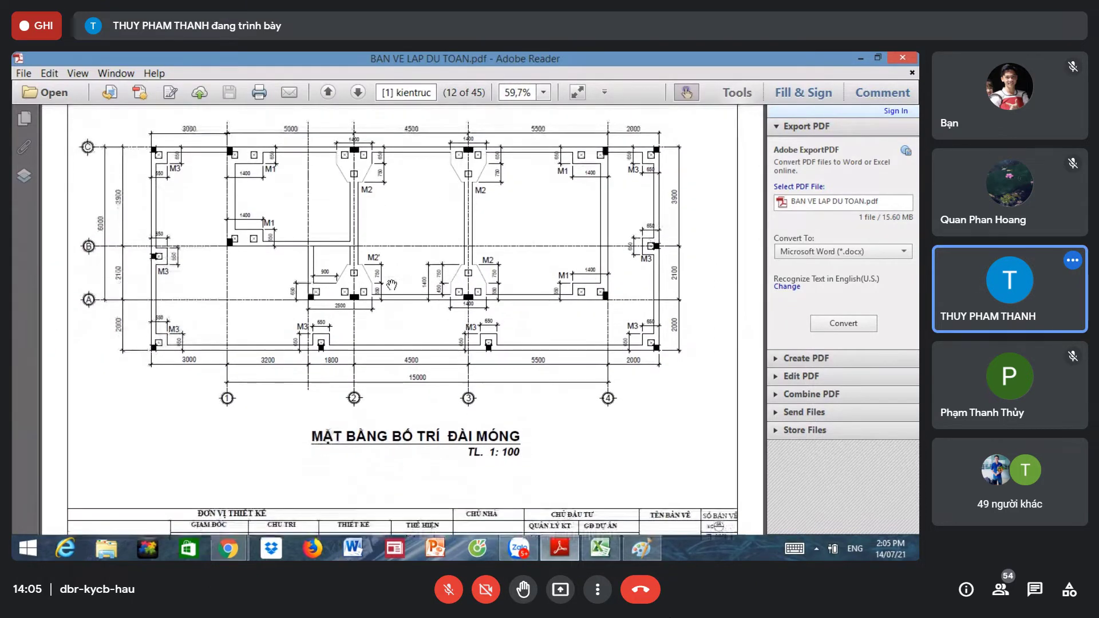
scroll(391, 284, "down", 2, "ctrl")
scroll(391, 284, "up", 1)
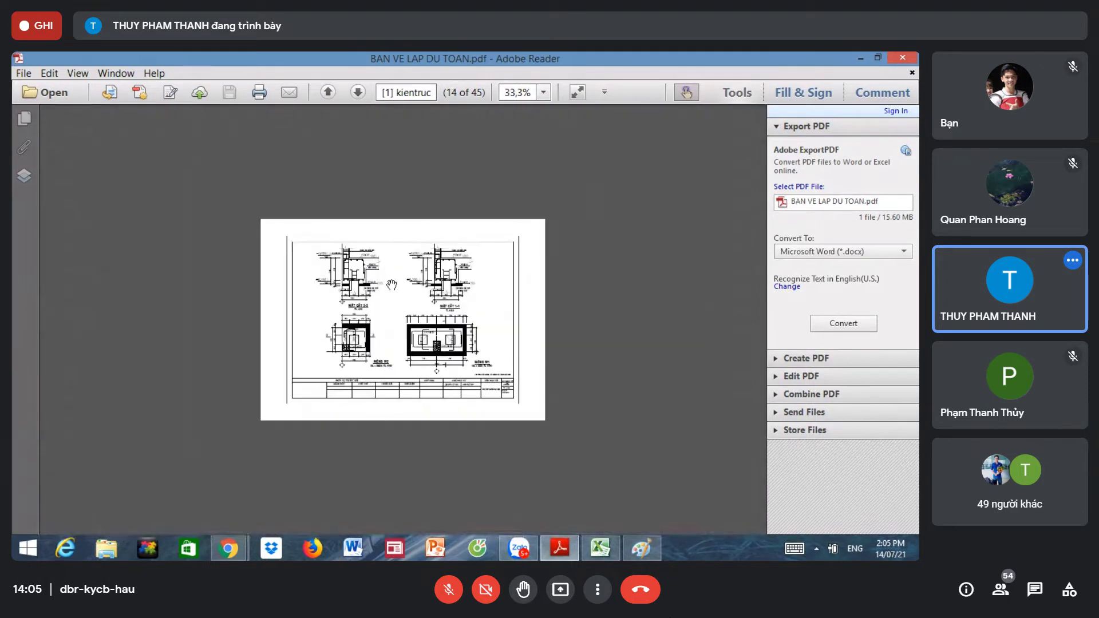
scroll(391, 284, "up", 1)
scroll(391, 285, "up", 1)
scroll(391, 282, "up", 1)
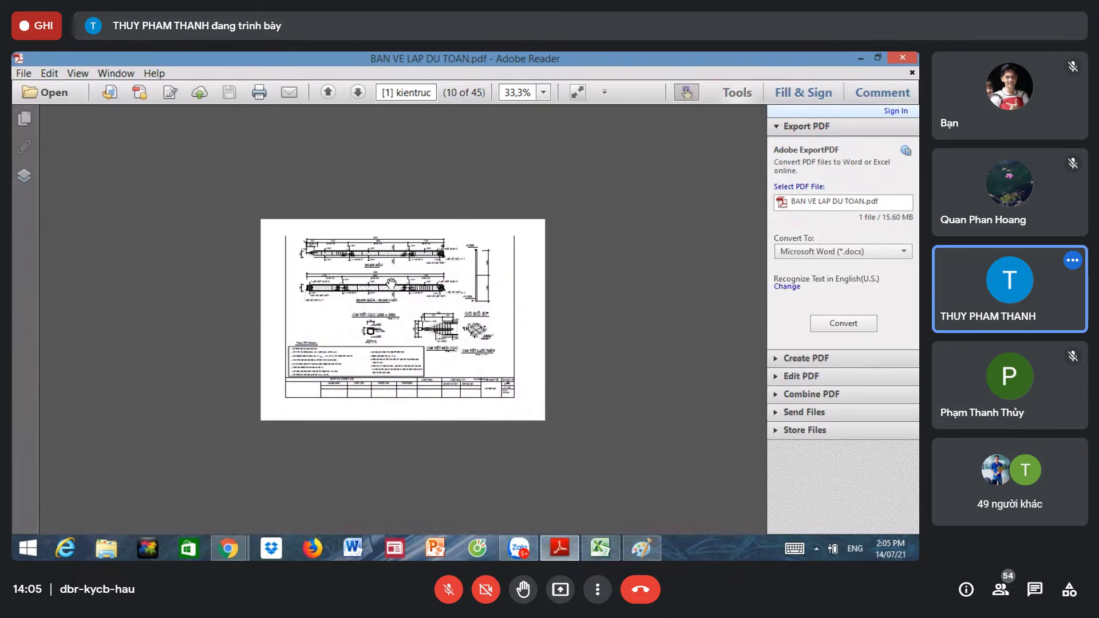
scroll(392, 283, "up", 1)
scroll(392, 283, "down", 2)
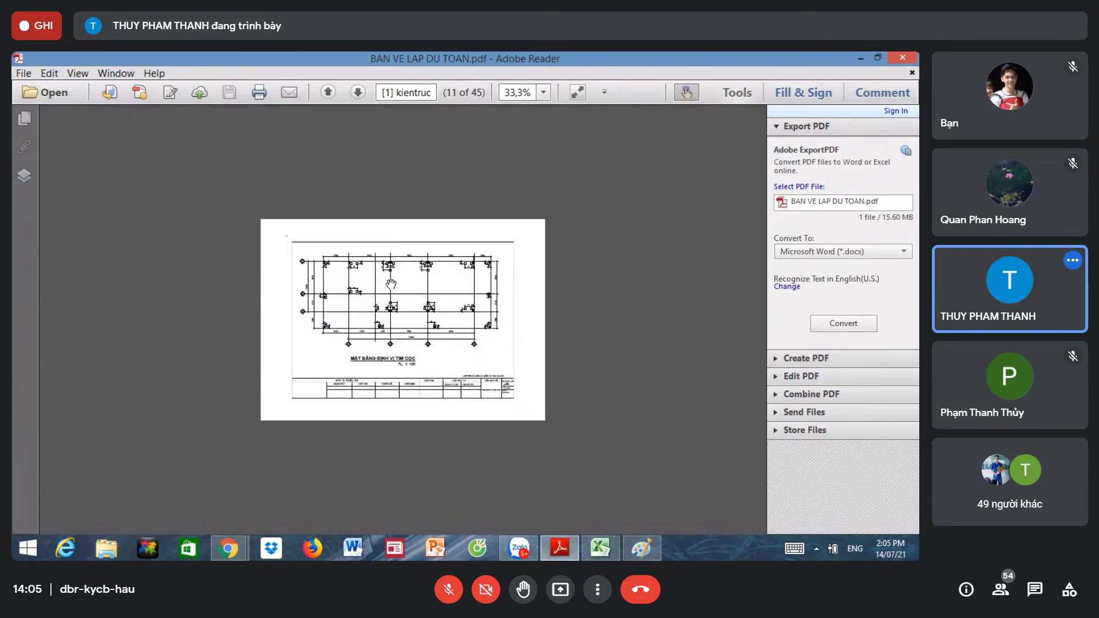
scroll(429, 296, "up", 2, "ctrl")
scroll(428, 296, "down", 2)
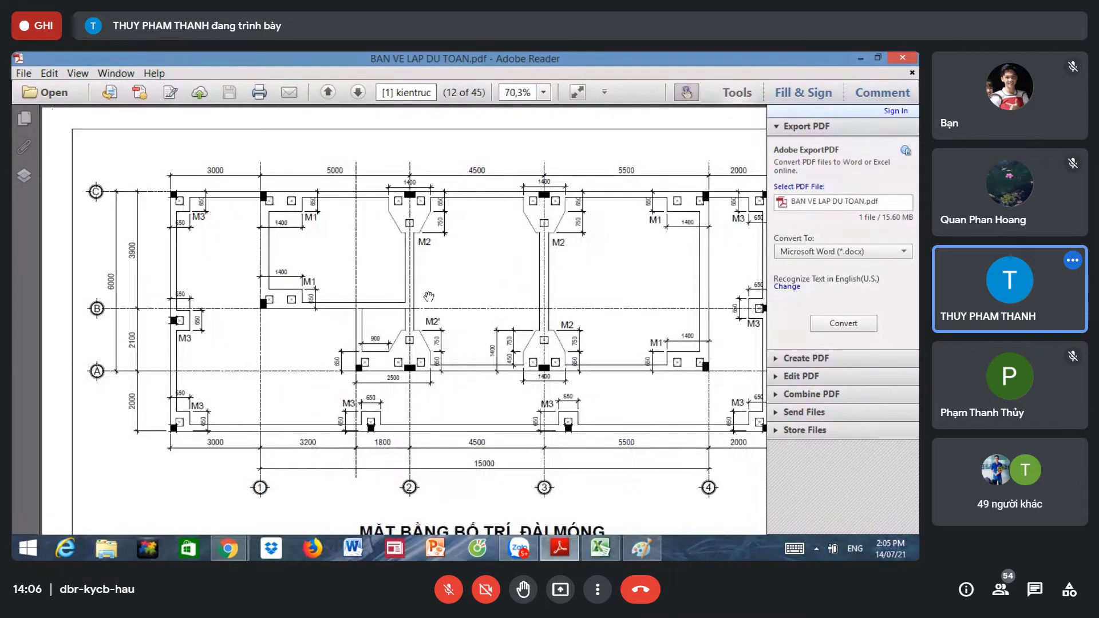
scroll(429, 297, "down", 1)
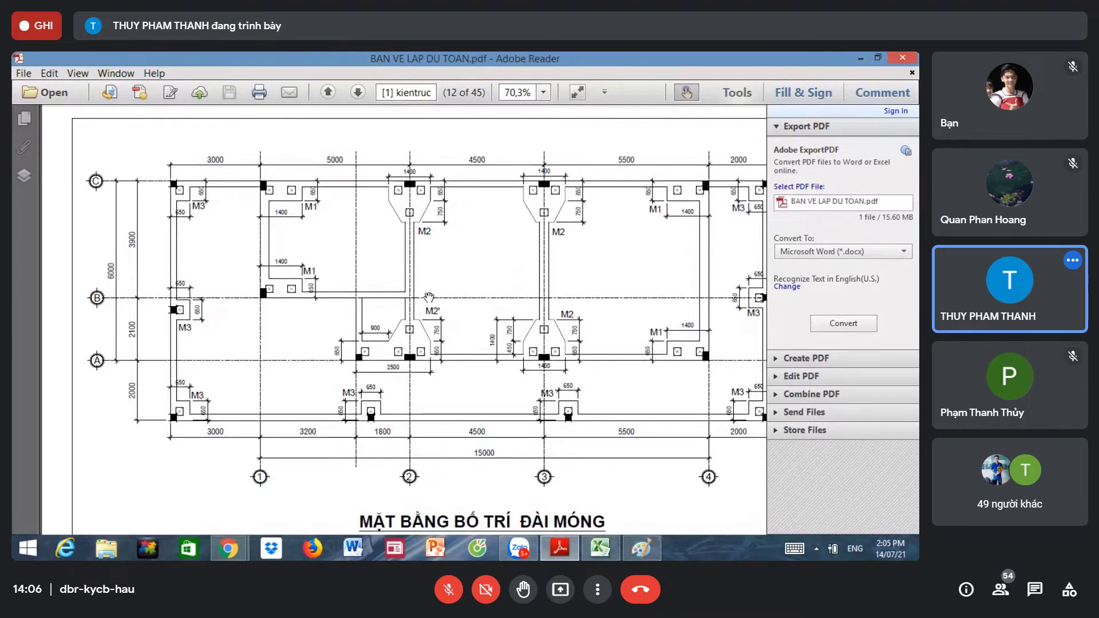
scroll(429, 297, "down", 1)
scroll(429, 297, "down", 1, "ctrl")
scroll(429, 297, "down", 1)
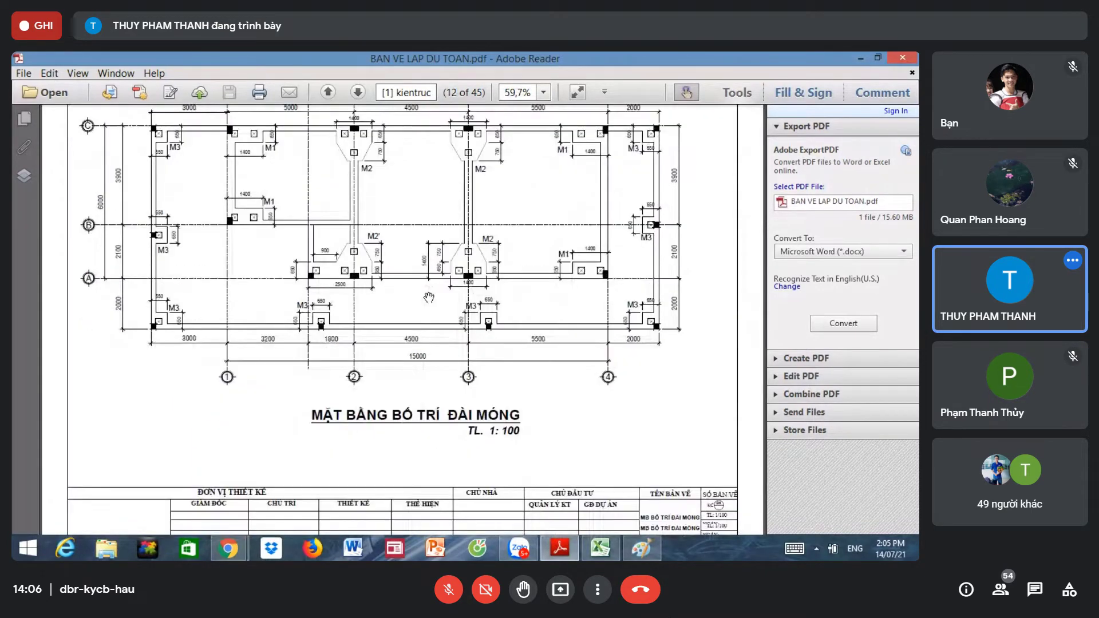
scroll(429, 296, "down", 1)
scroll(428, 296, "down", 1)
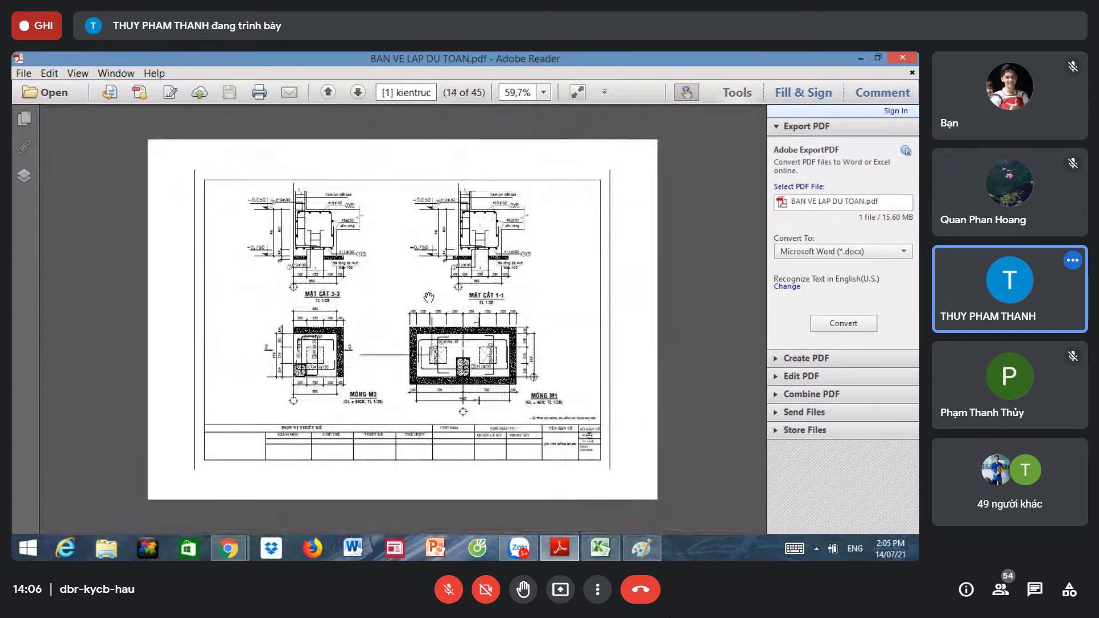
scroll(428, 296, "down", 2)
scroll(428, 297, "down", 1)
scroll(429, 297, "down", 1)
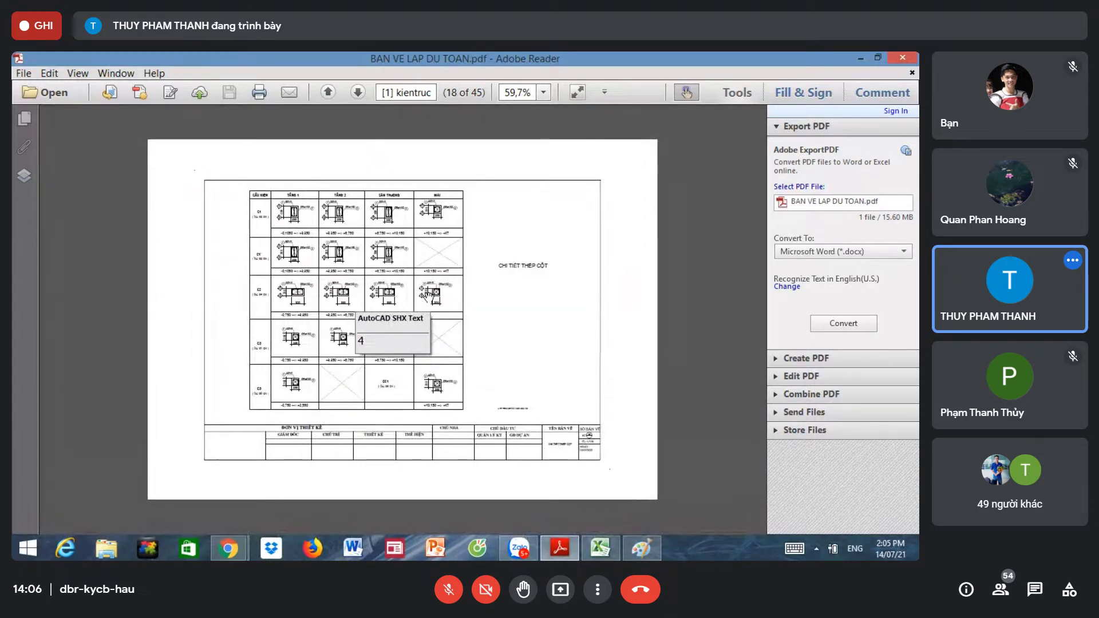
Step: Zoom into the column reinforcement table and column layout plan, then return to Excel
key("ctrl+1")
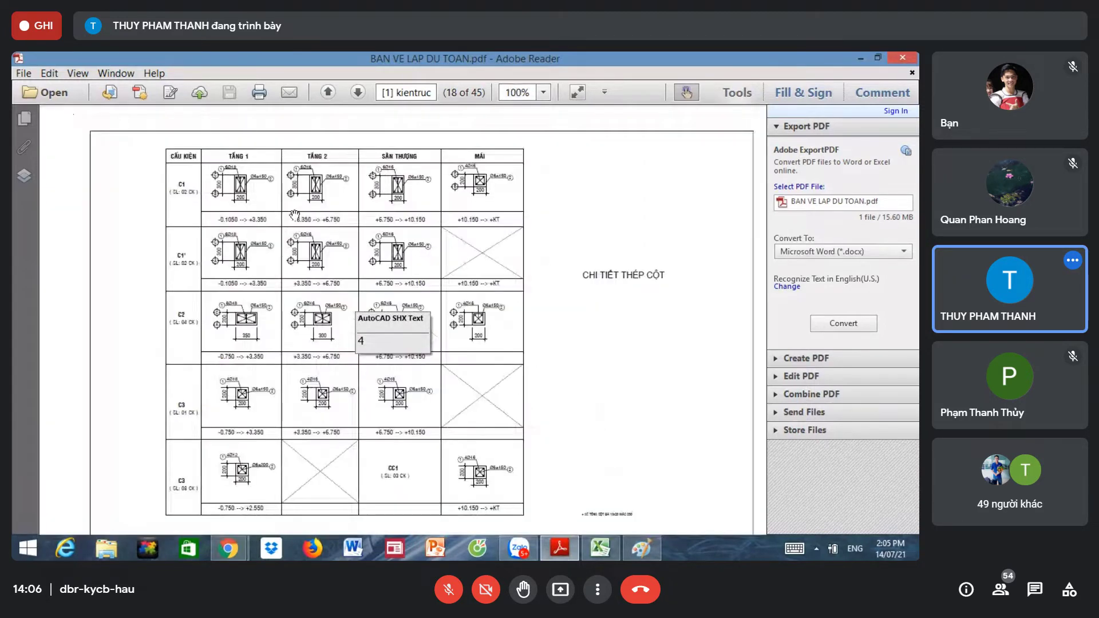
key("ctrl+equal")
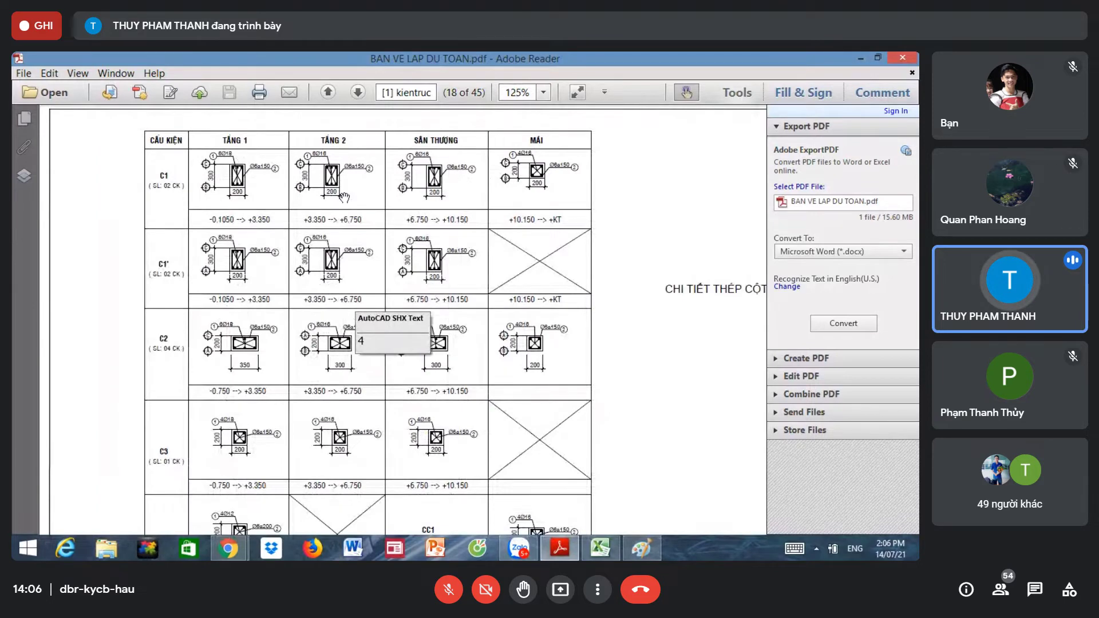
key("ctrl+minus")
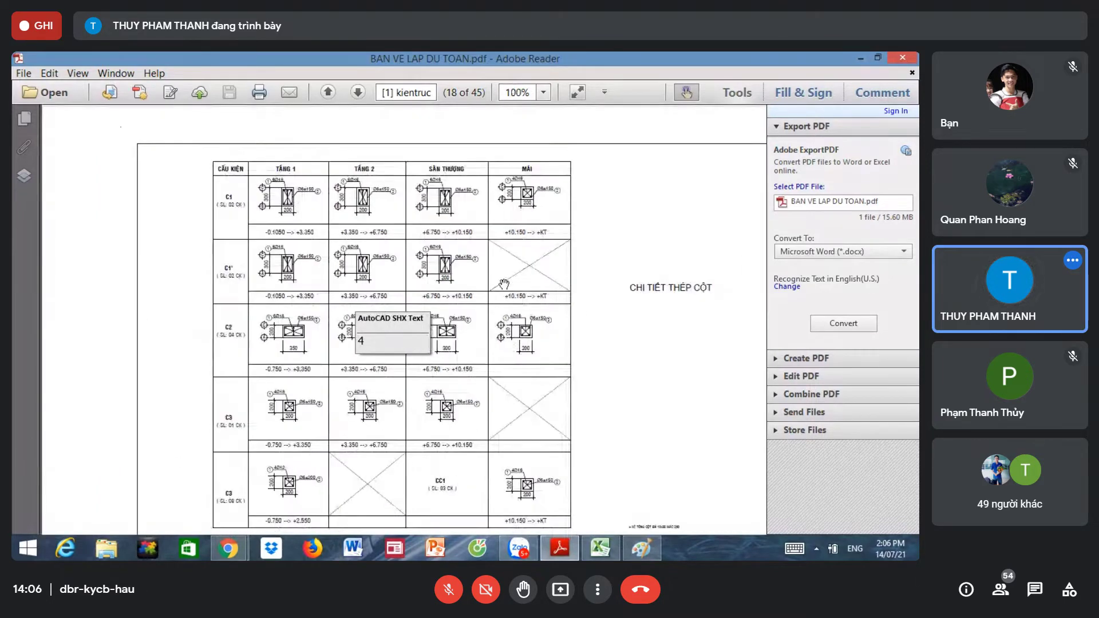
scroll(504, 283, "up", 5)
key("ctrl+equal")
key("ctrl+equal")
key("ctrl+equal")
key("ctrl+minus")
key("ctrl+minus")
key("ctrl+minus")
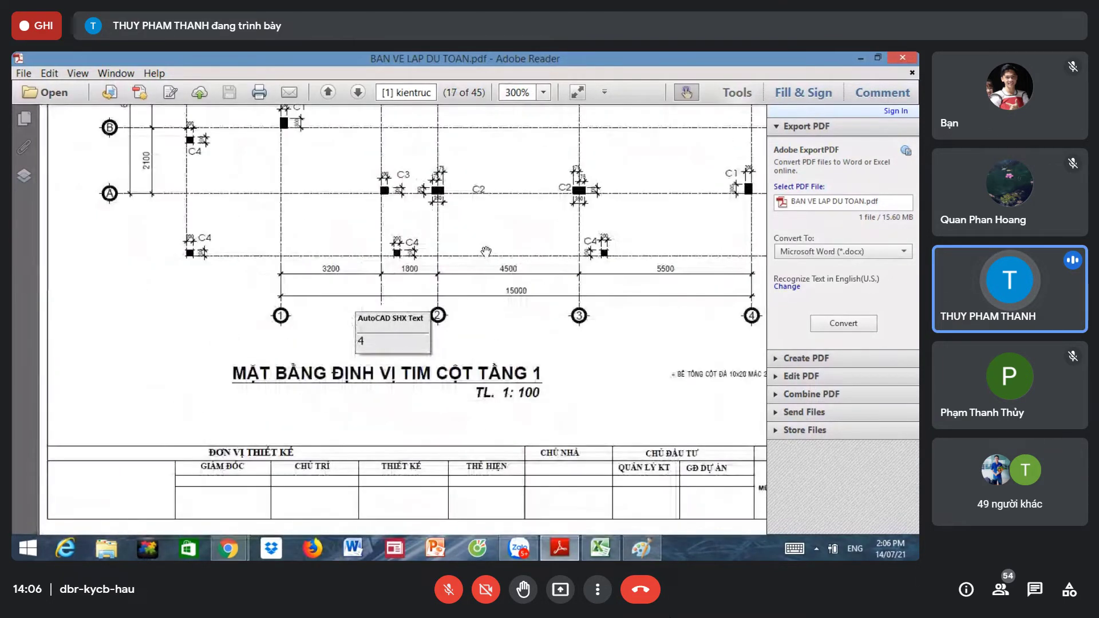
key("ctrl+0")
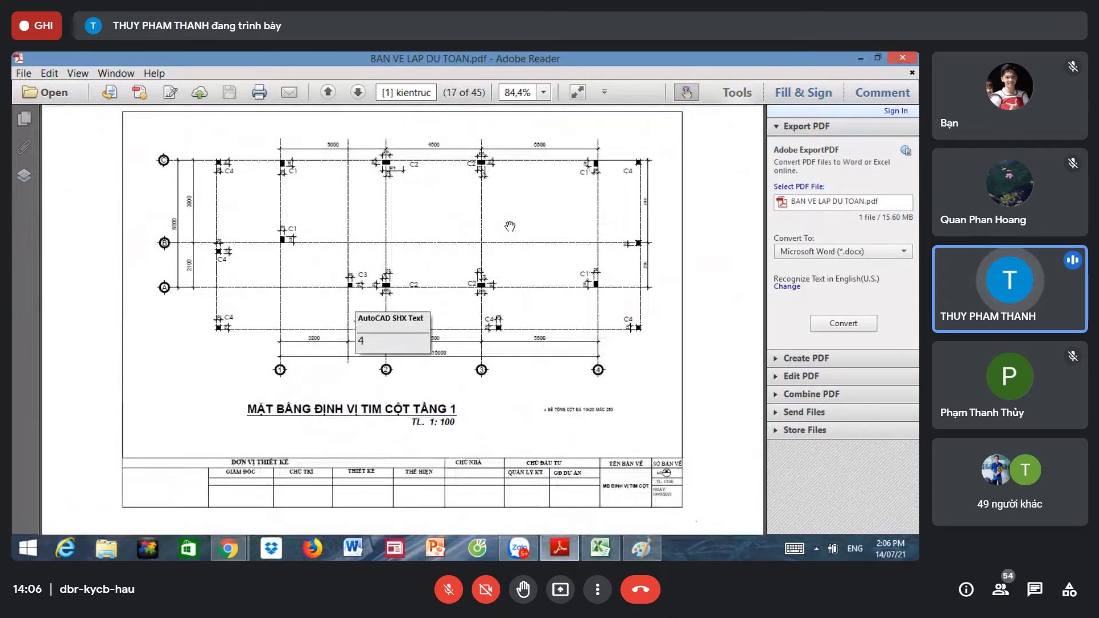
key("ctrl+equal")
key("ctrl+0")
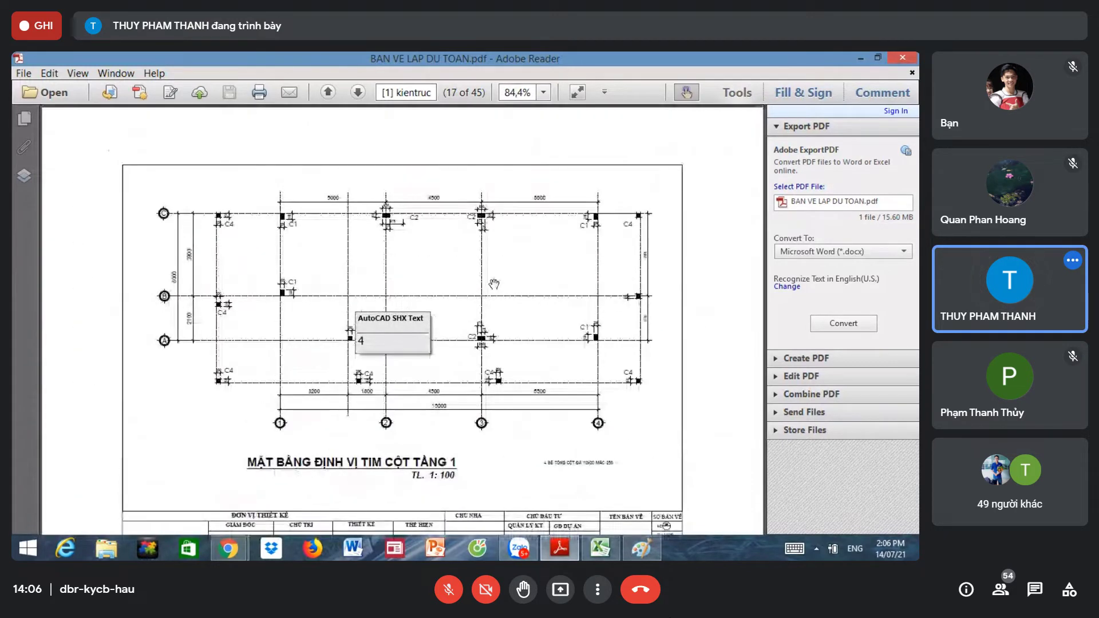
key("ctrl+minus")
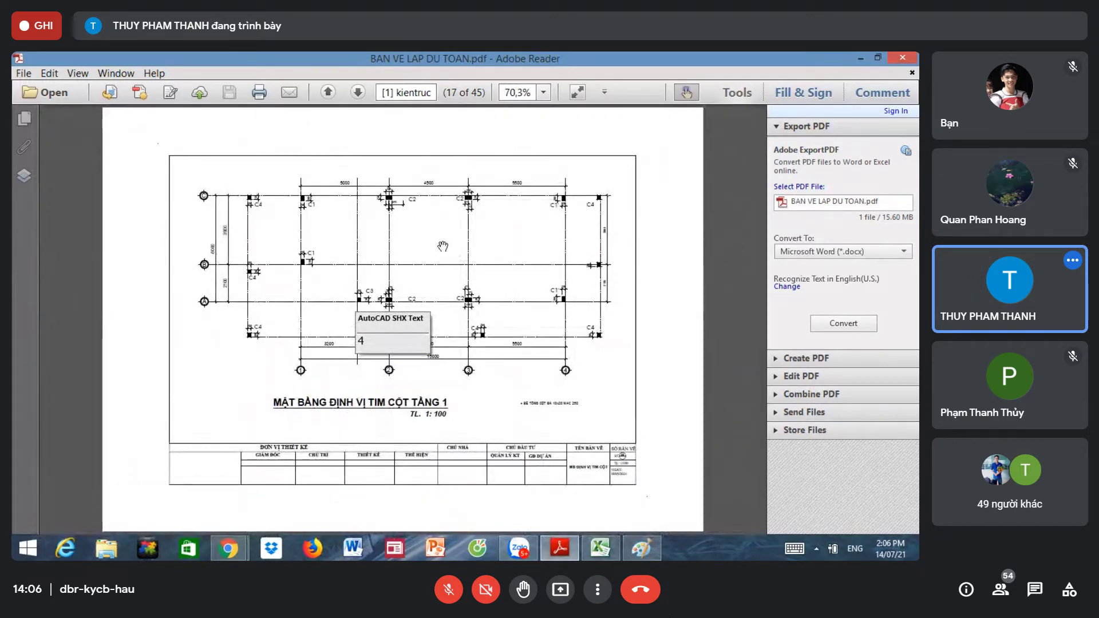
scroll(442, 246, "up", 1)
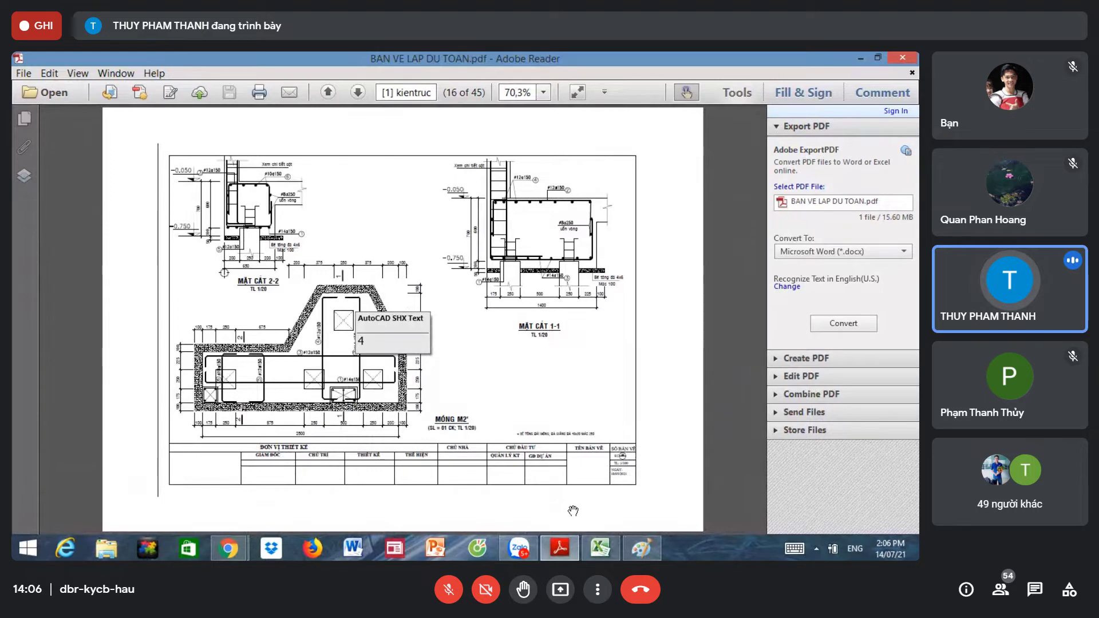
key("alt+Tab")
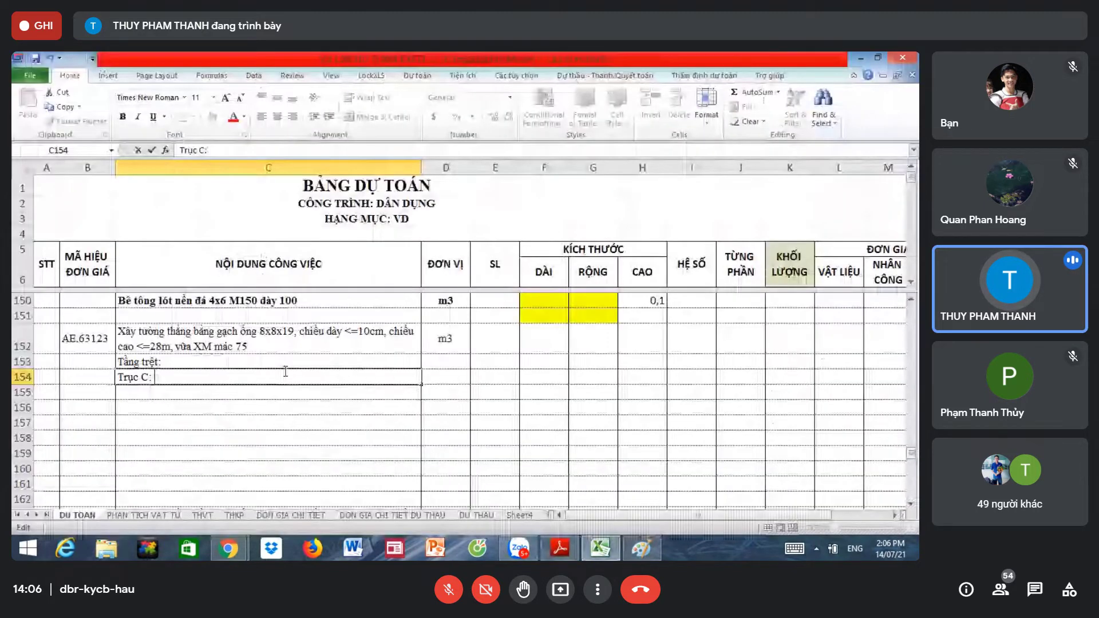
Step: Give the Trục C: row 154 quantity 1 and enter a length formula starting from 15
key("Return")
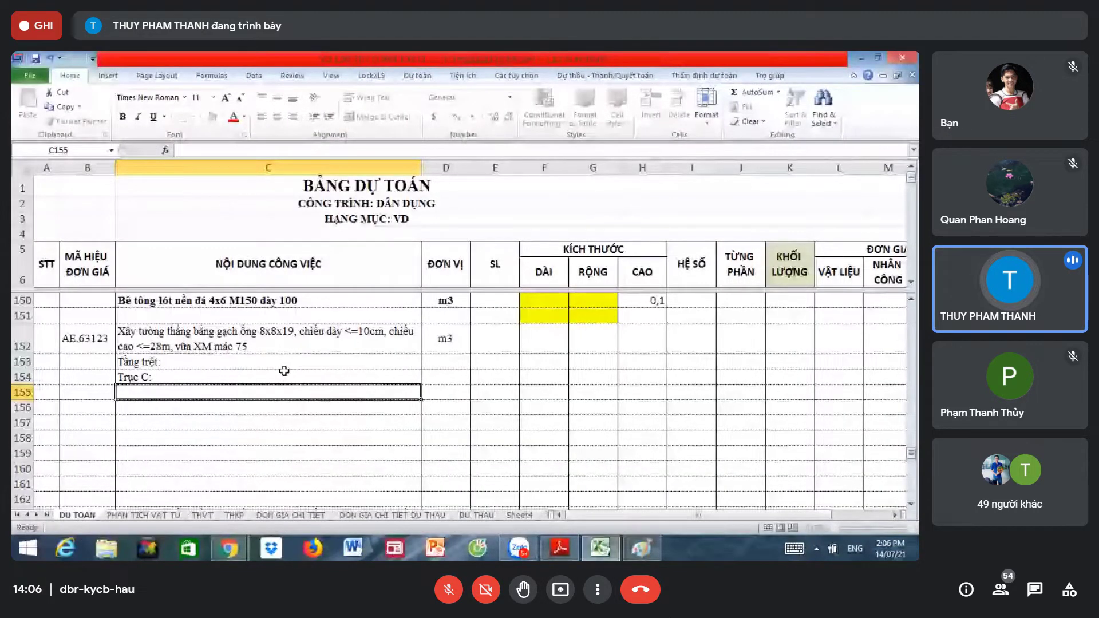
key("Up")
key("Tab")
key("Tab")
type("1")
key("Tab")
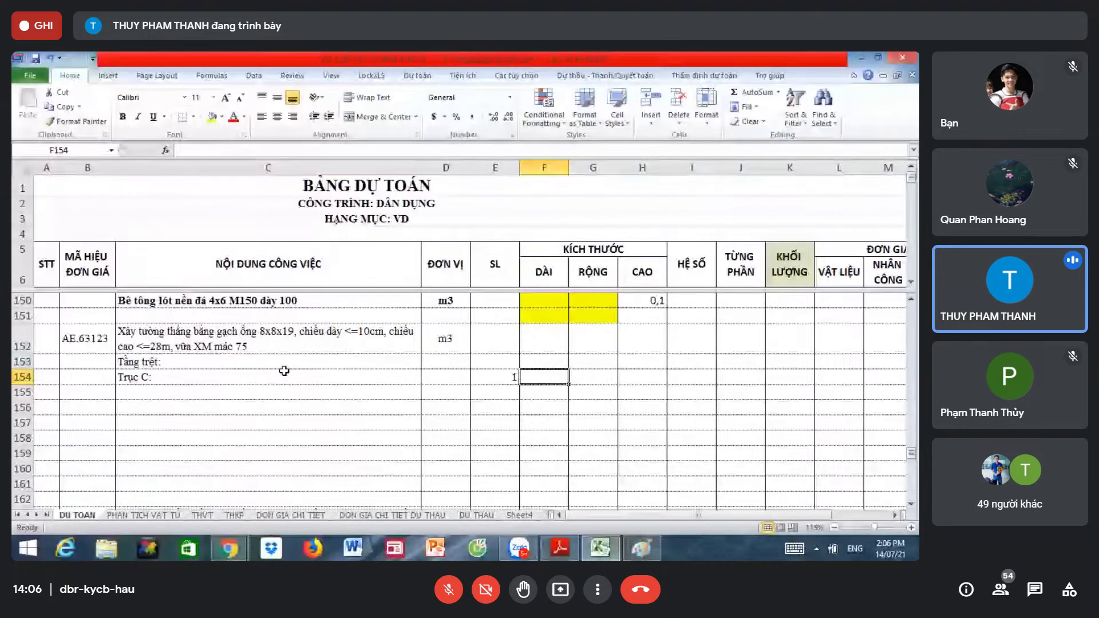
type("=15-")
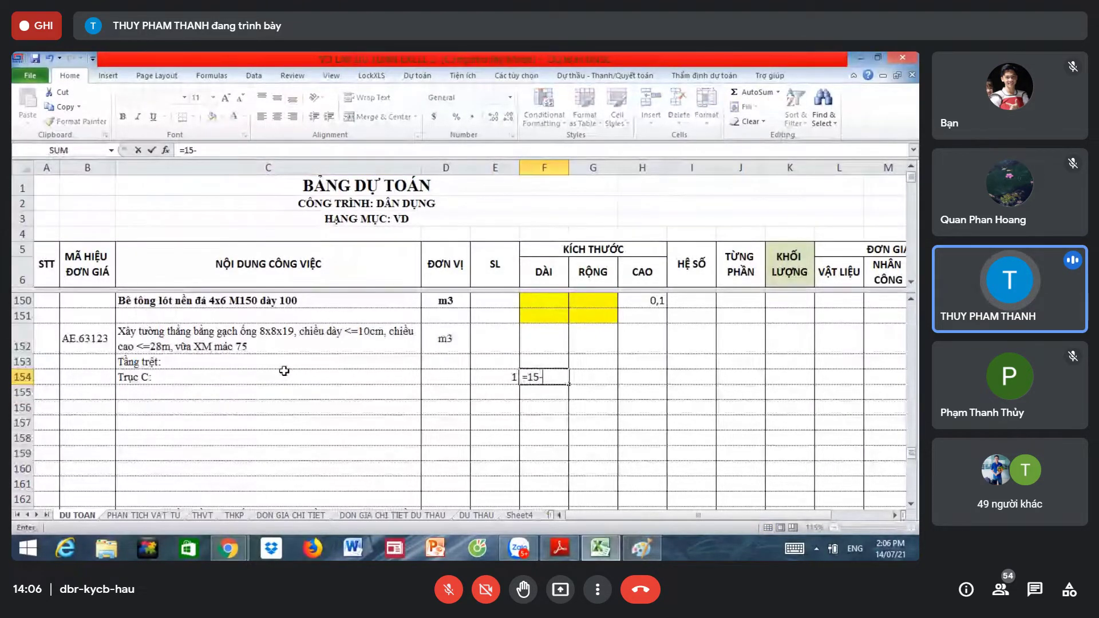
type("1")
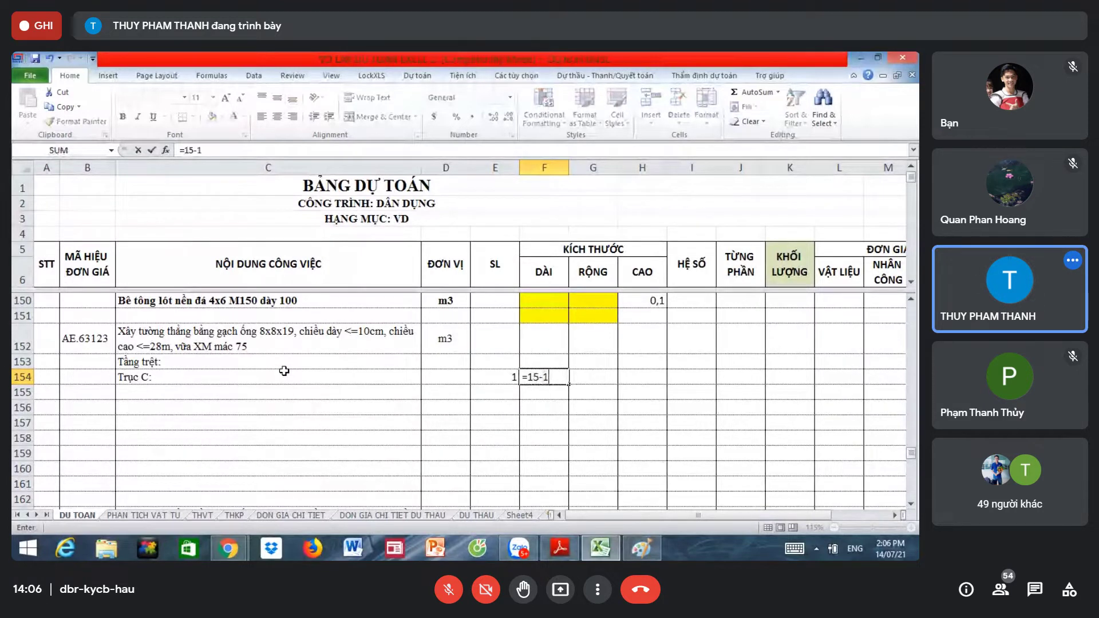
key("BackSpace")
type("*0")
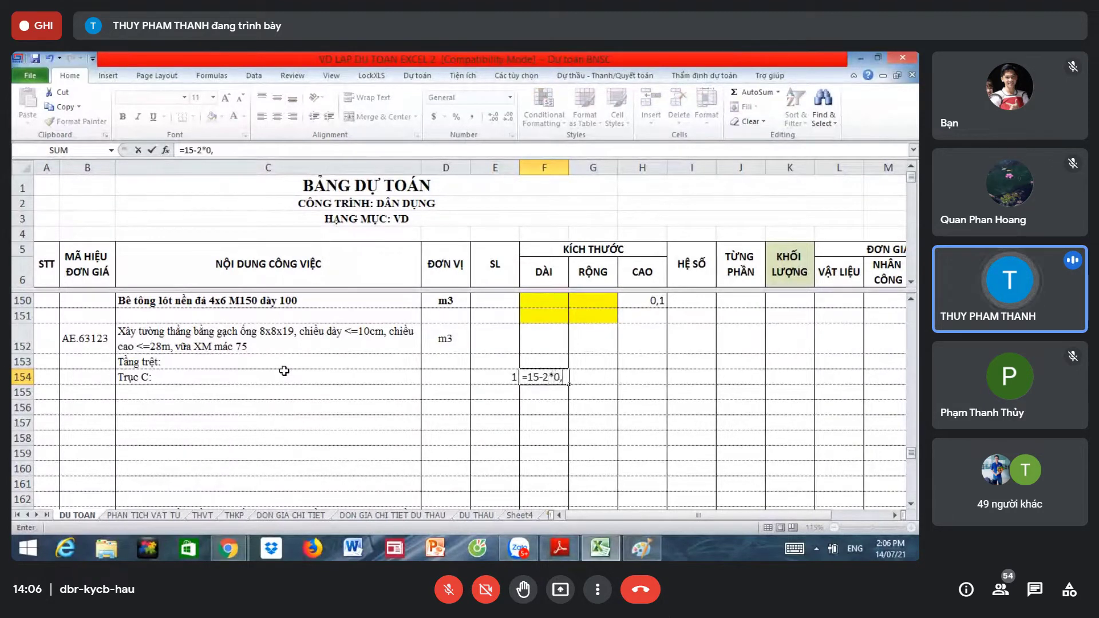
type(",2")
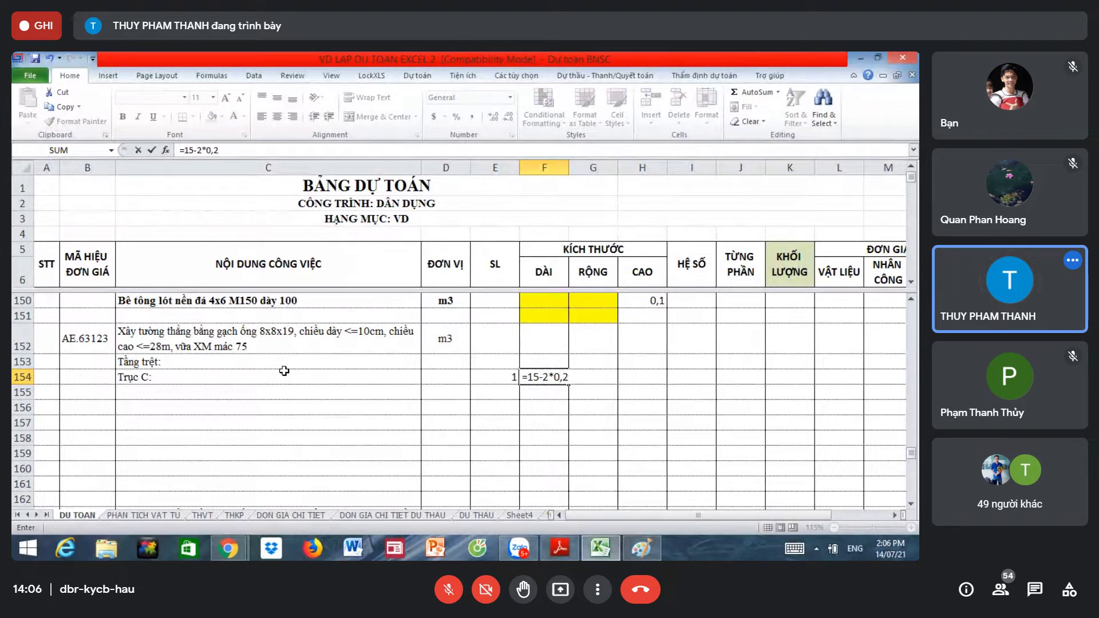
type("+")
type("*")
type("0,3")
key("Return")
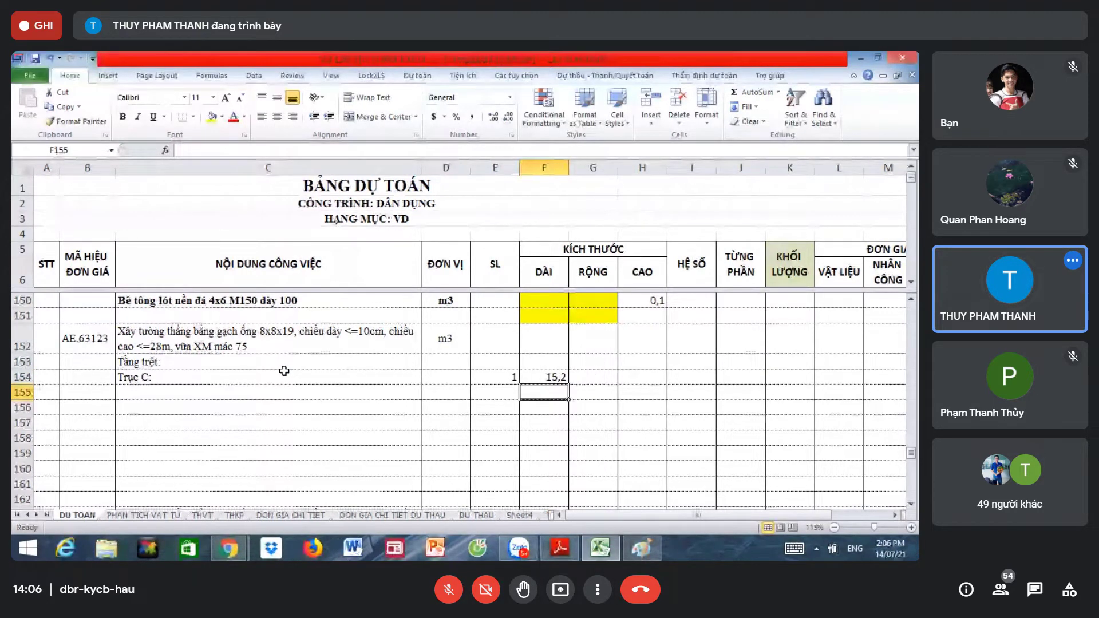
Step: Correct the formula's plus sign to minus so F154's length becomes 14
key("Up")
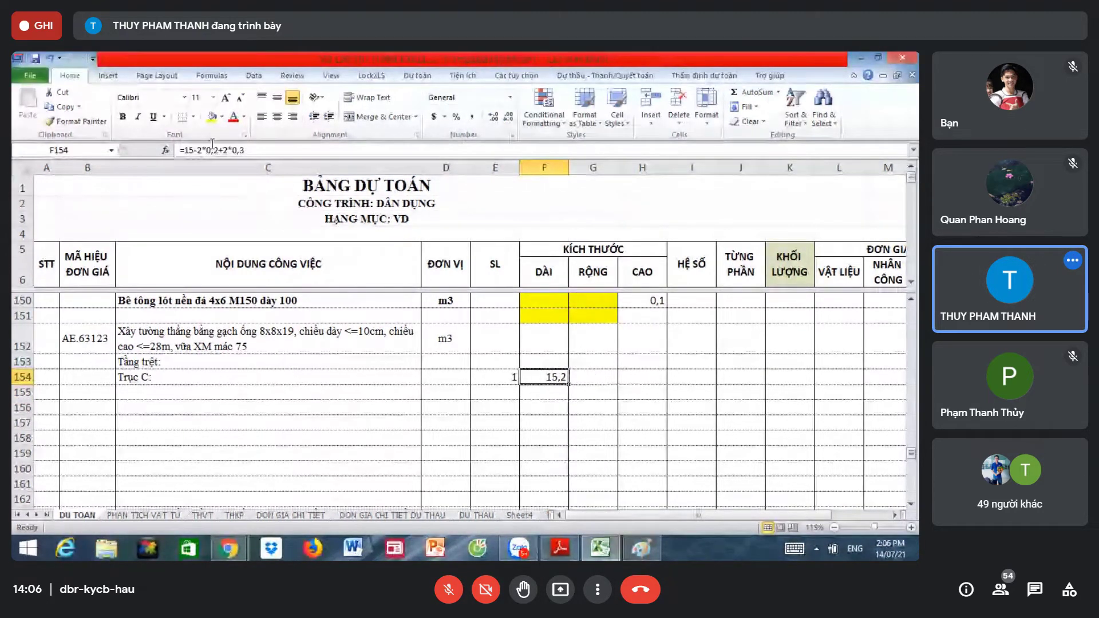
left_click(220, 150)
key("BackSpace")
type("-")
key("Return")
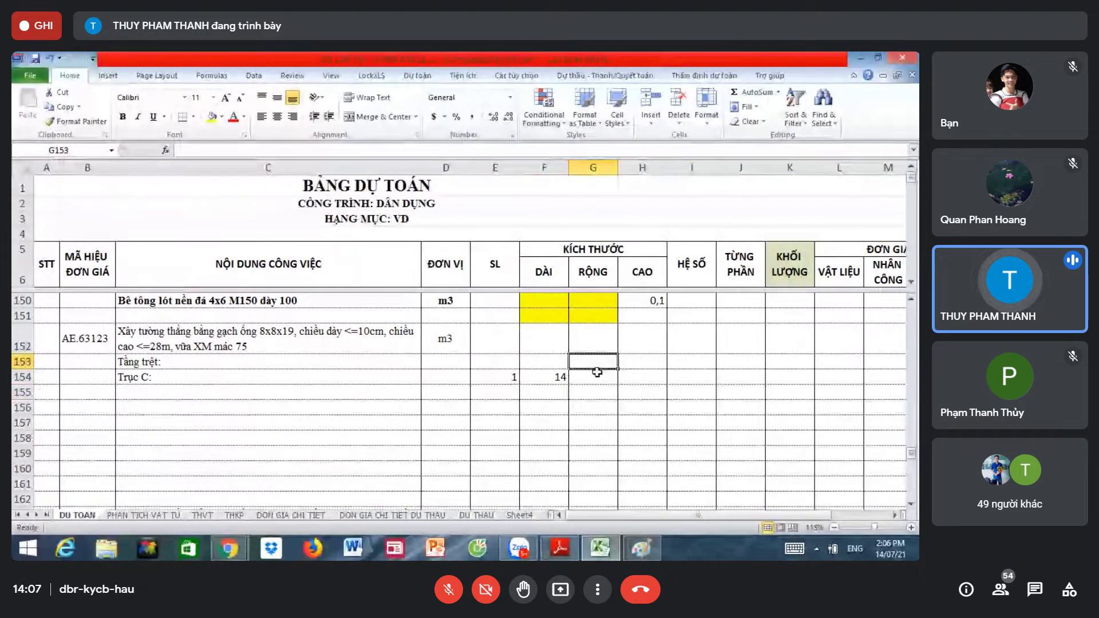
left_click(543, 381)
left_click(591, 375)
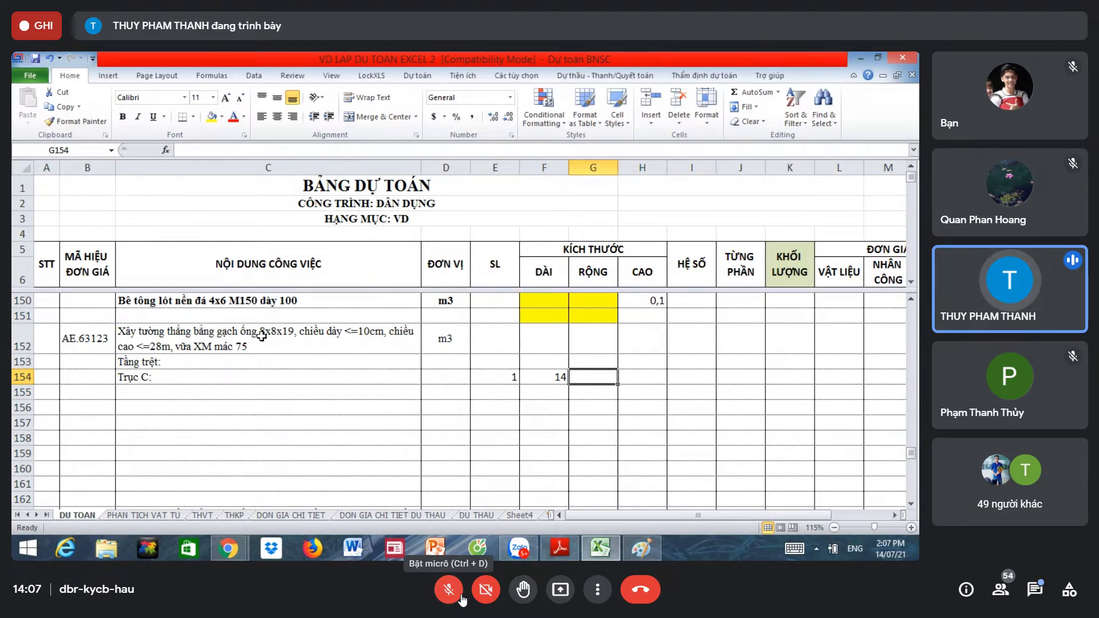
Step: Read the 8x8x19 brick size and enter width 0,08 for the Trục C: wall
double_click(262, 337)
left_click_drag(259, 332, 294, 332)
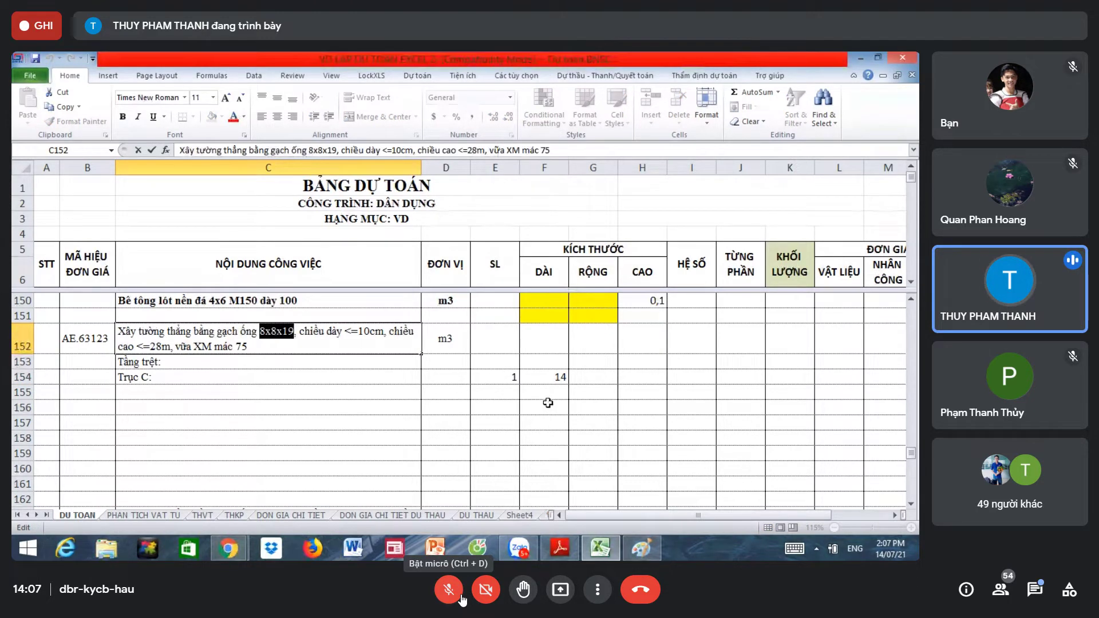
left_click(592, 377)
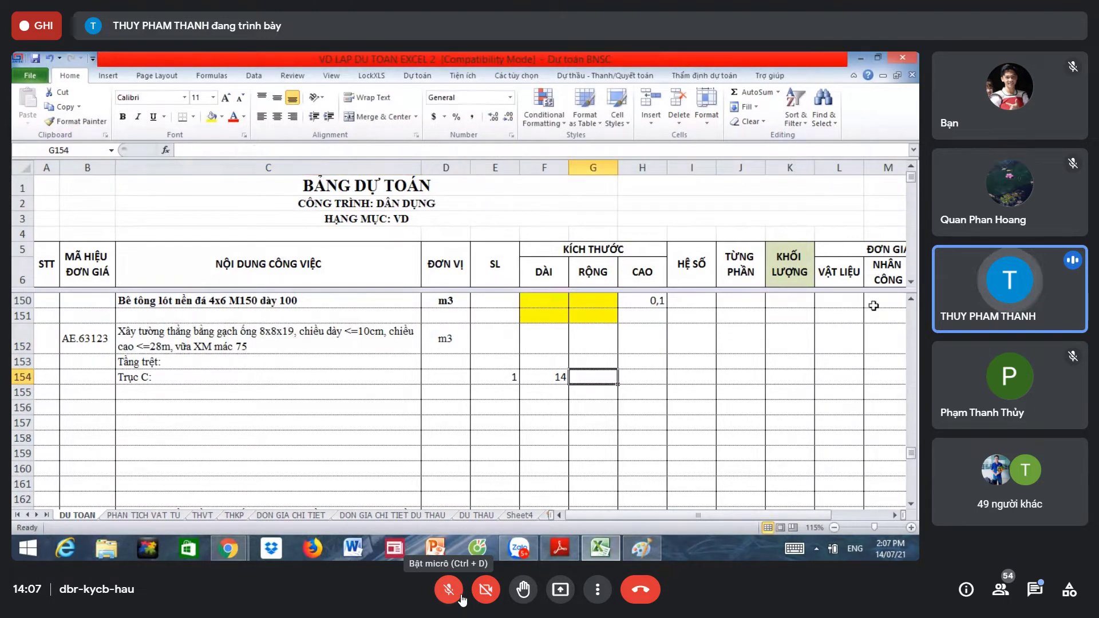
type(",0")
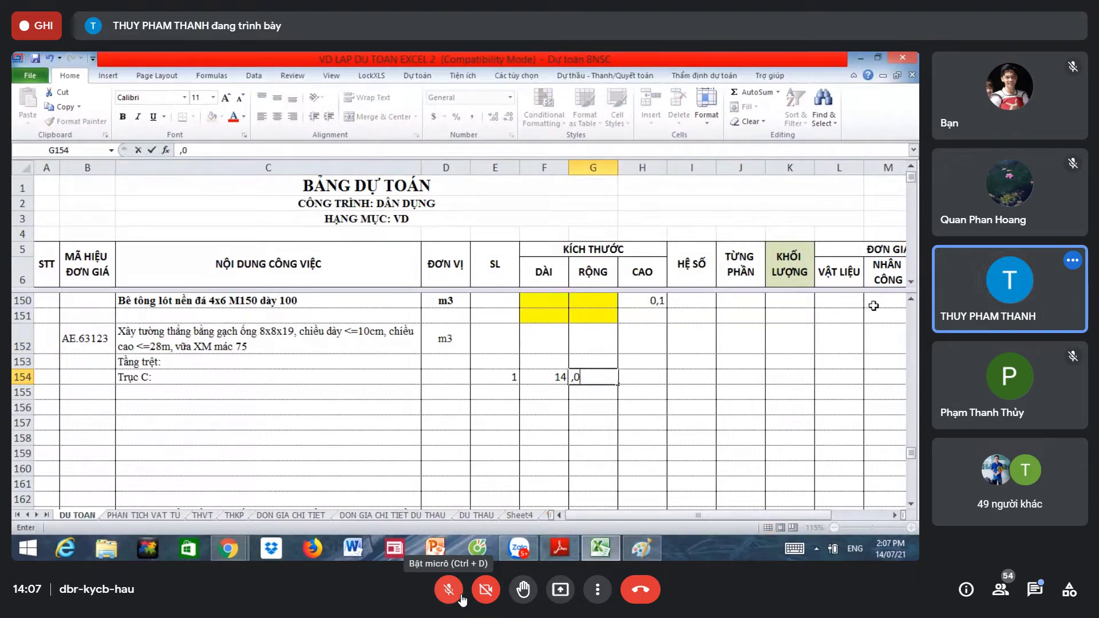
left_click(1039, 596)
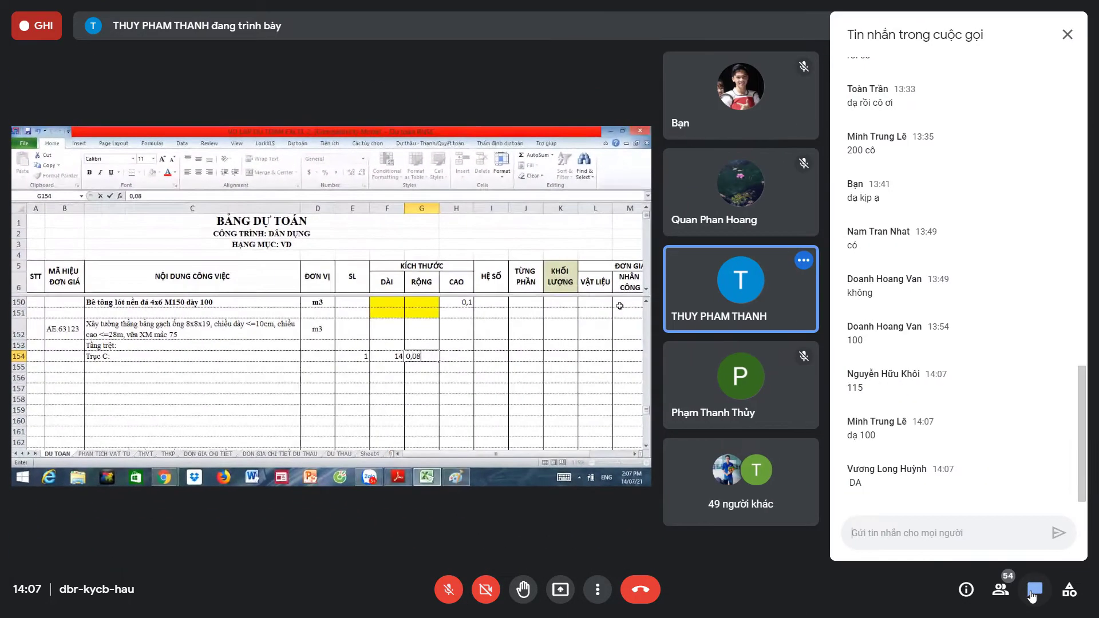
left_click(1031, 594)
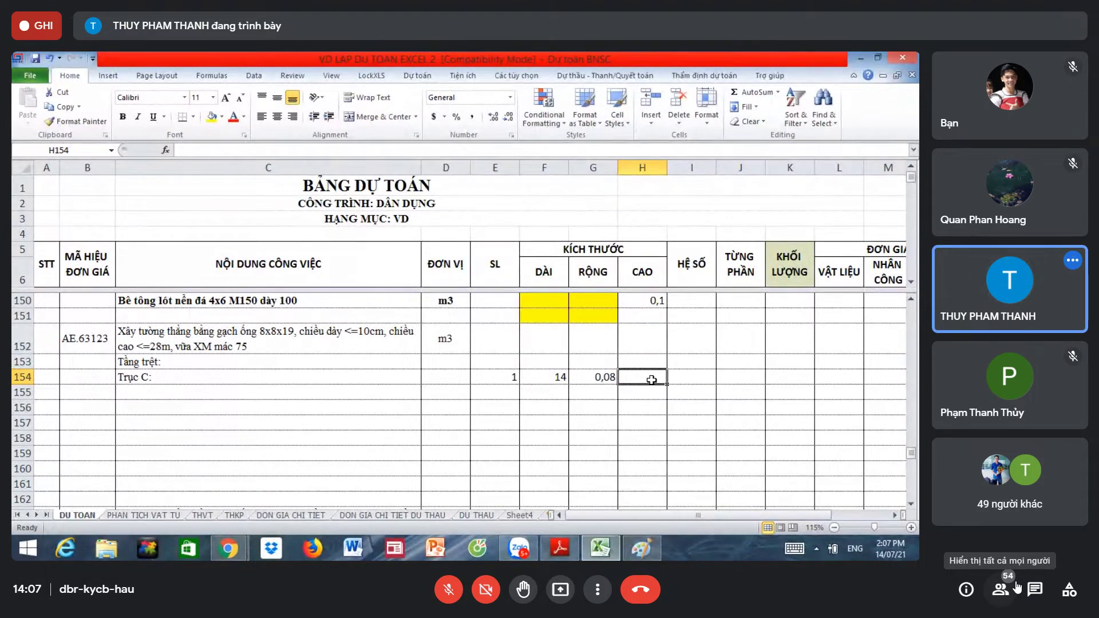
Step: Review row 154's wall description, length formula and 0,08 width before the height
left_click(598, 378)
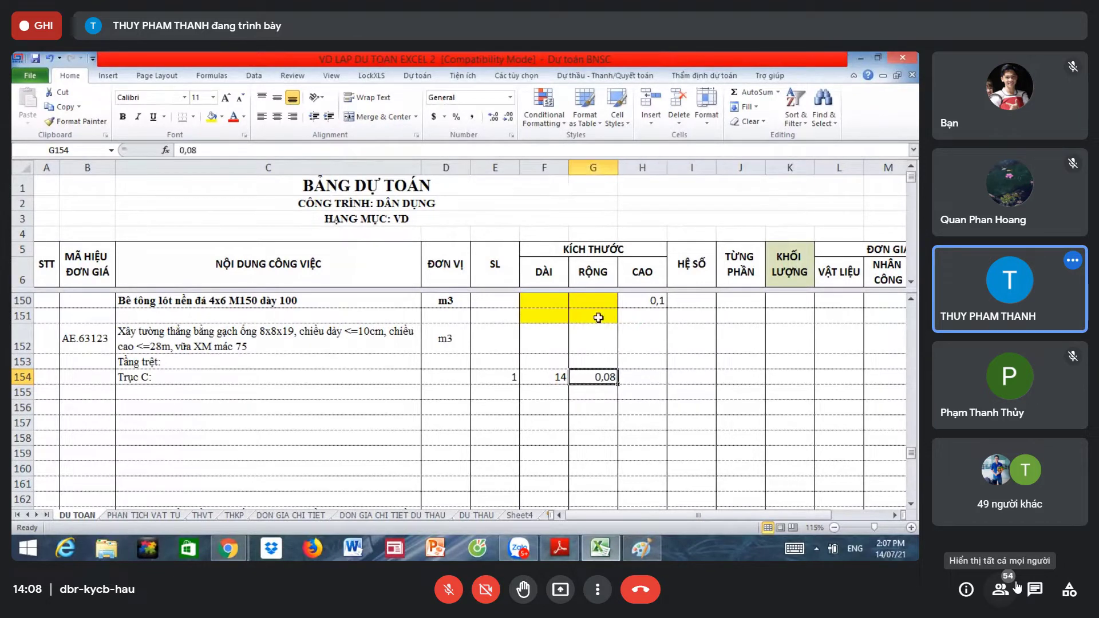
left_click(286, 343)
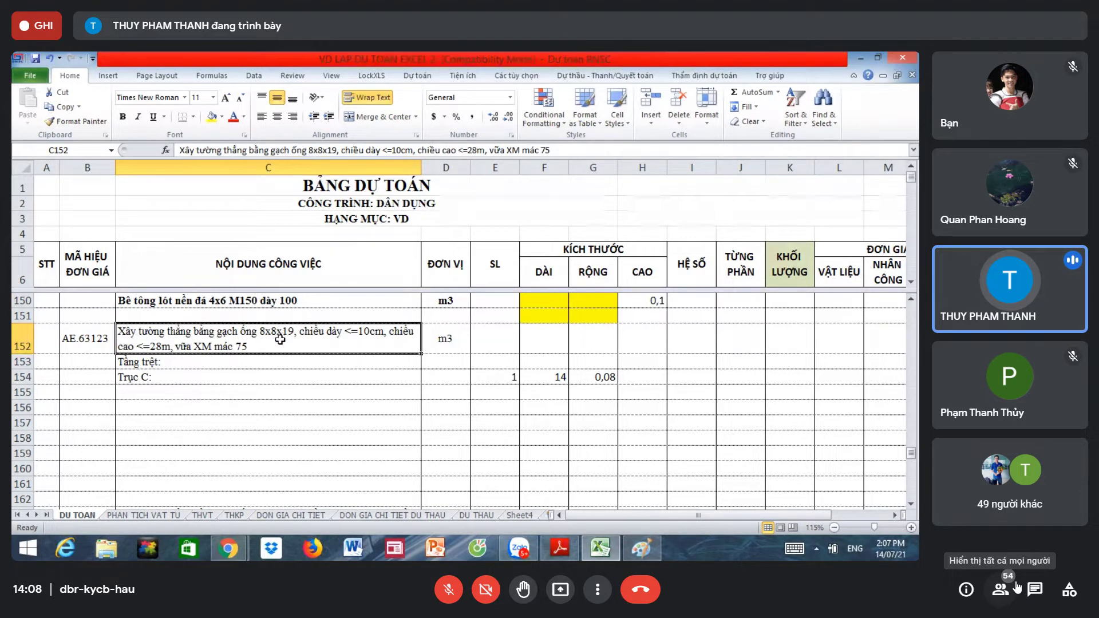
left_click(598, 377)
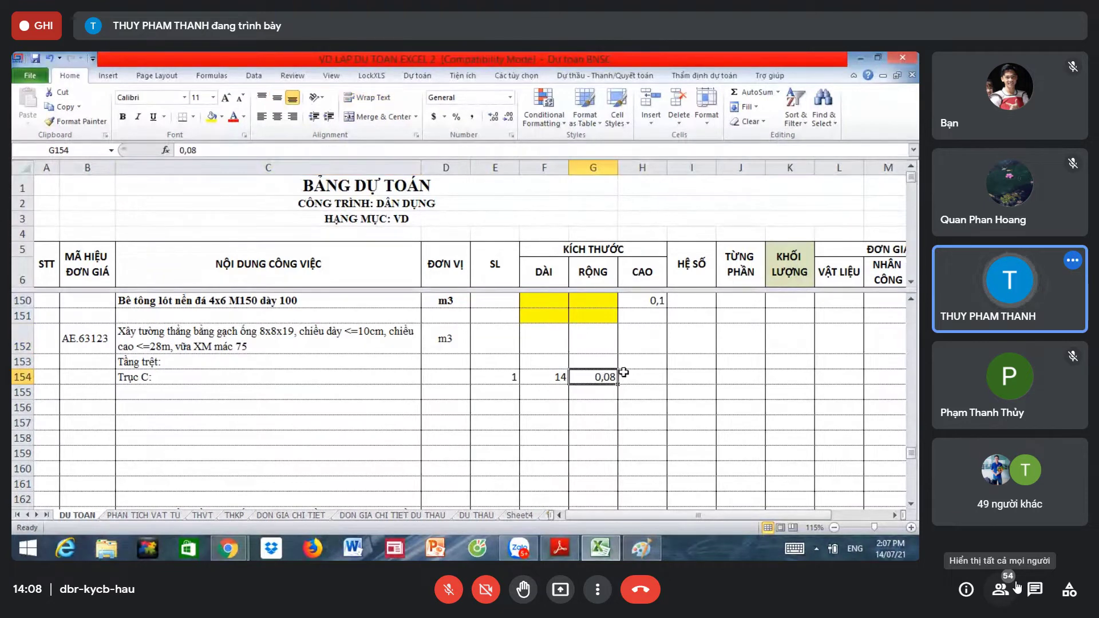
left_click(558, 373)
left_click(594, 373)
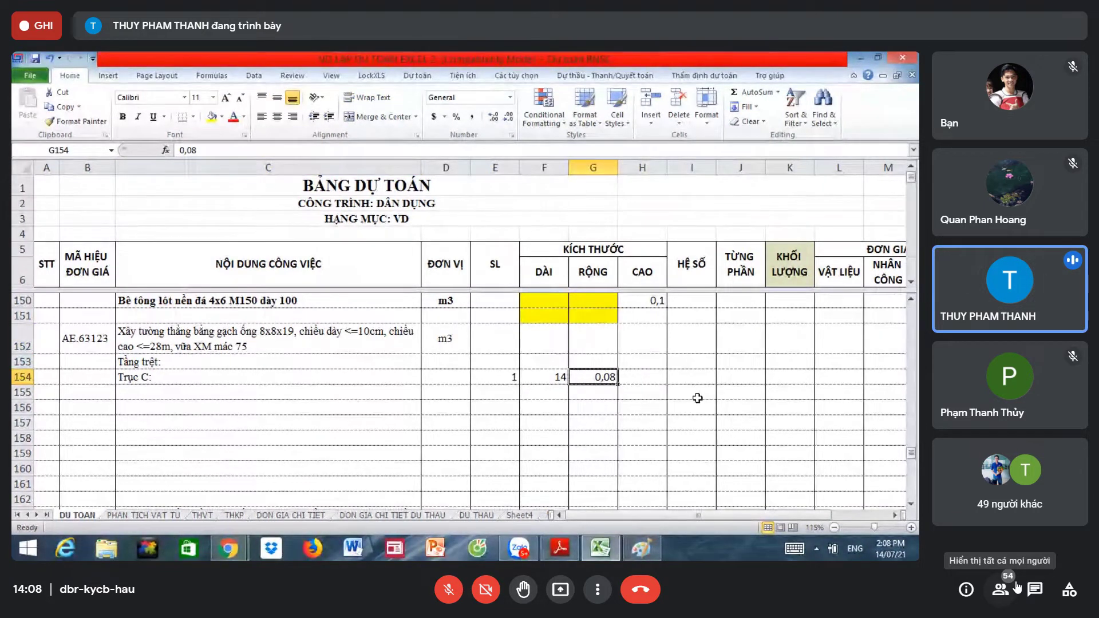
left_click(655, 380)
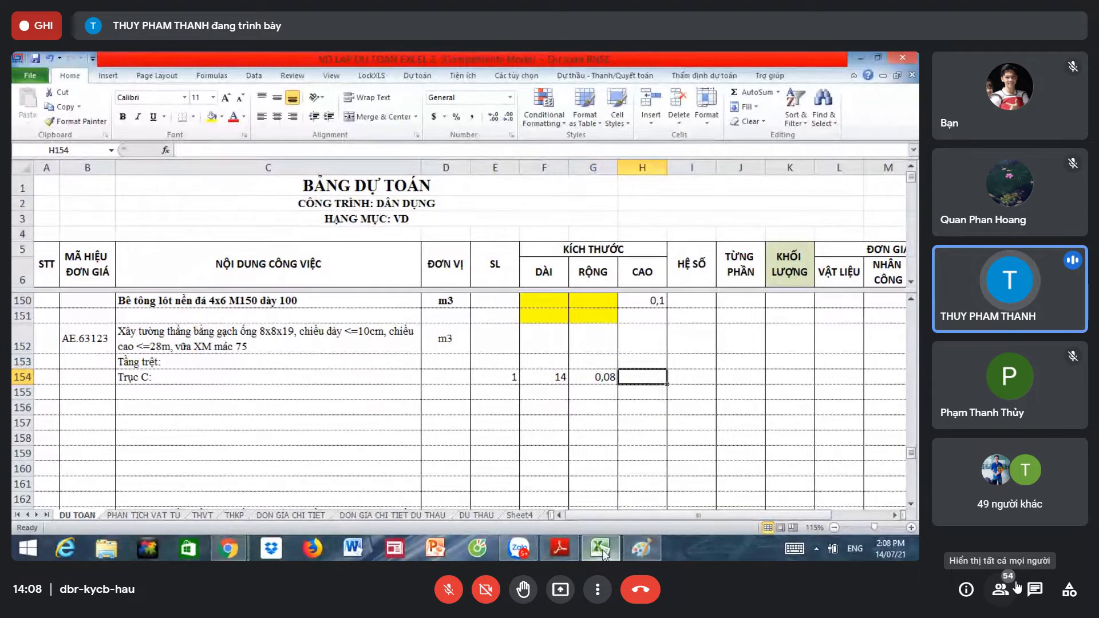
mouse_move(600, 547)
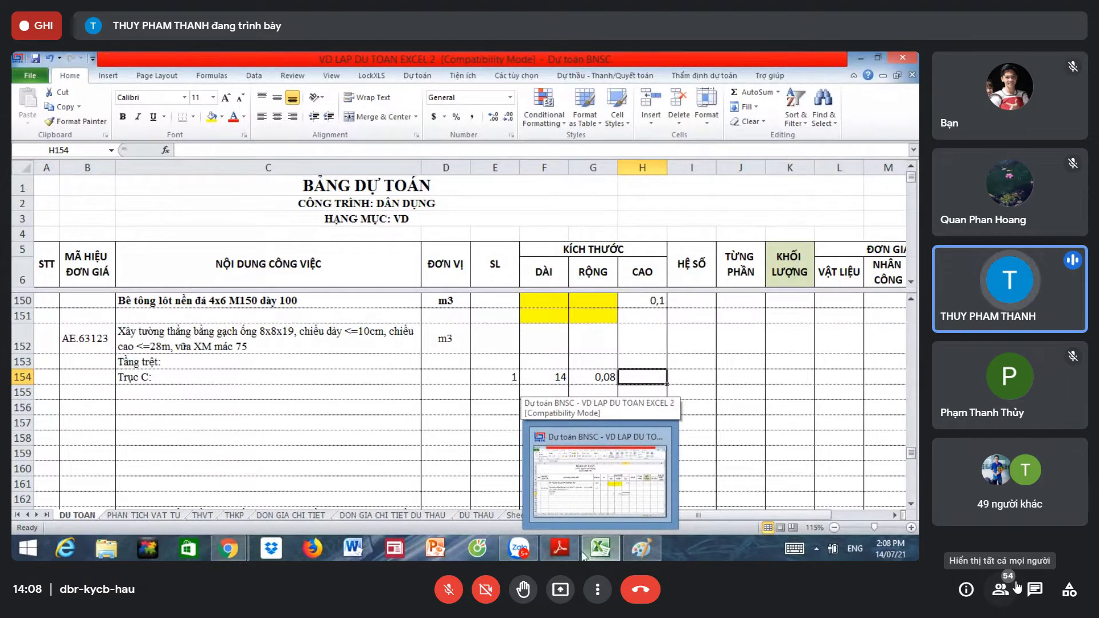
left_click(564, 548)
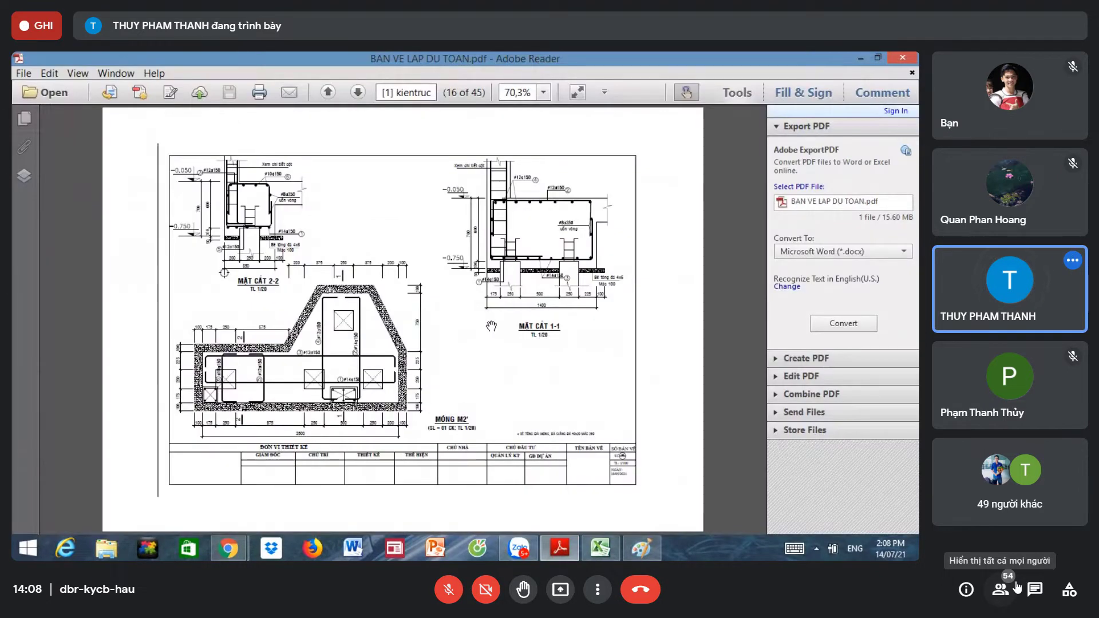
scroll(491, 326, "up", 2)
scroll(490, 323, "up", 2)
scroll(489, 321, "up", 2)
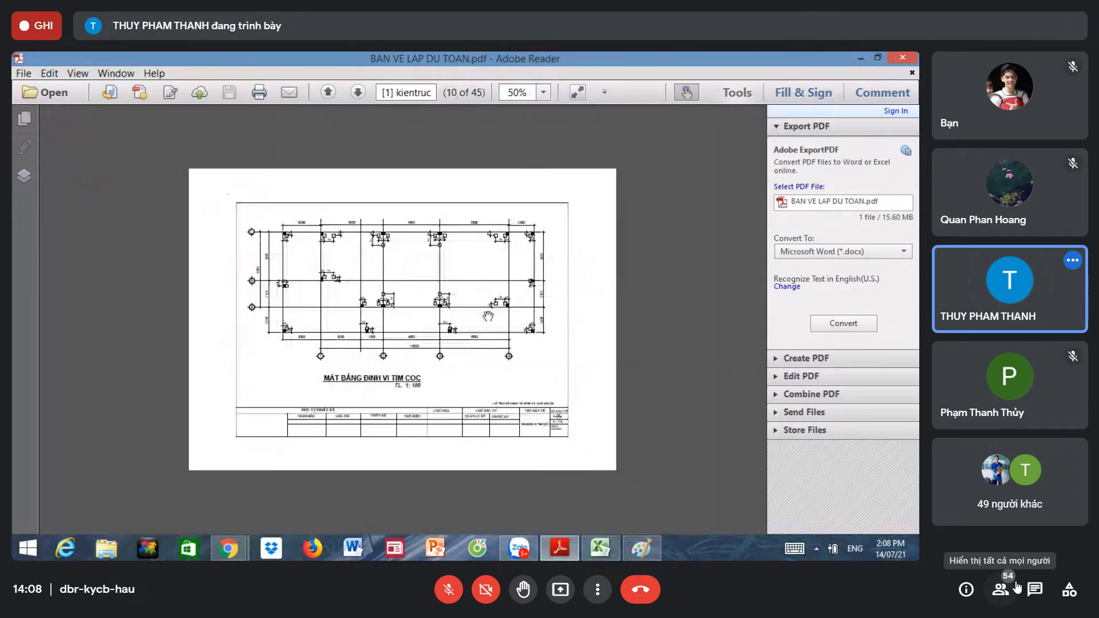
scroll(487, 316, "up", 3)
scroll(488, 316, "up", 1)
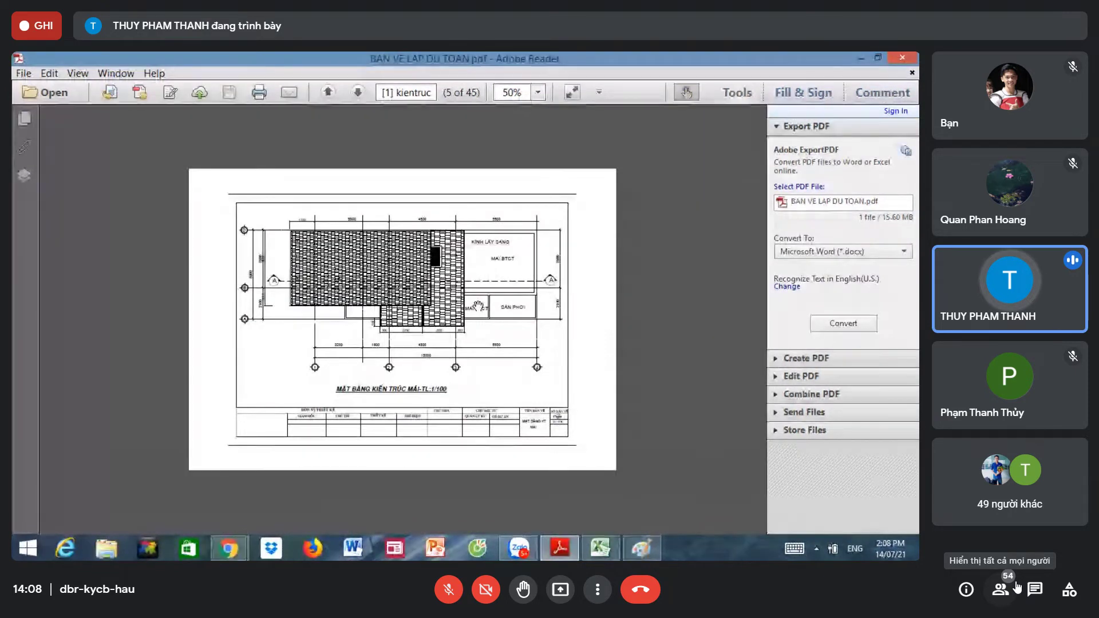
scroll(412, 355, "up", 3)
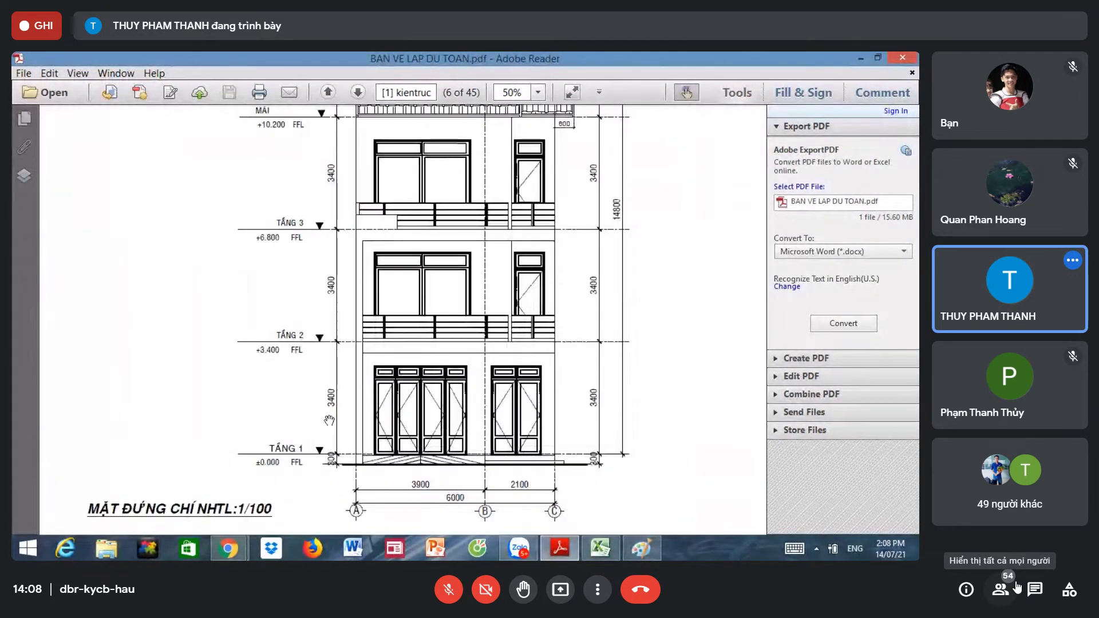
scroll(344, 409, "up", 2)
scroll(488, 397, "down", 1)
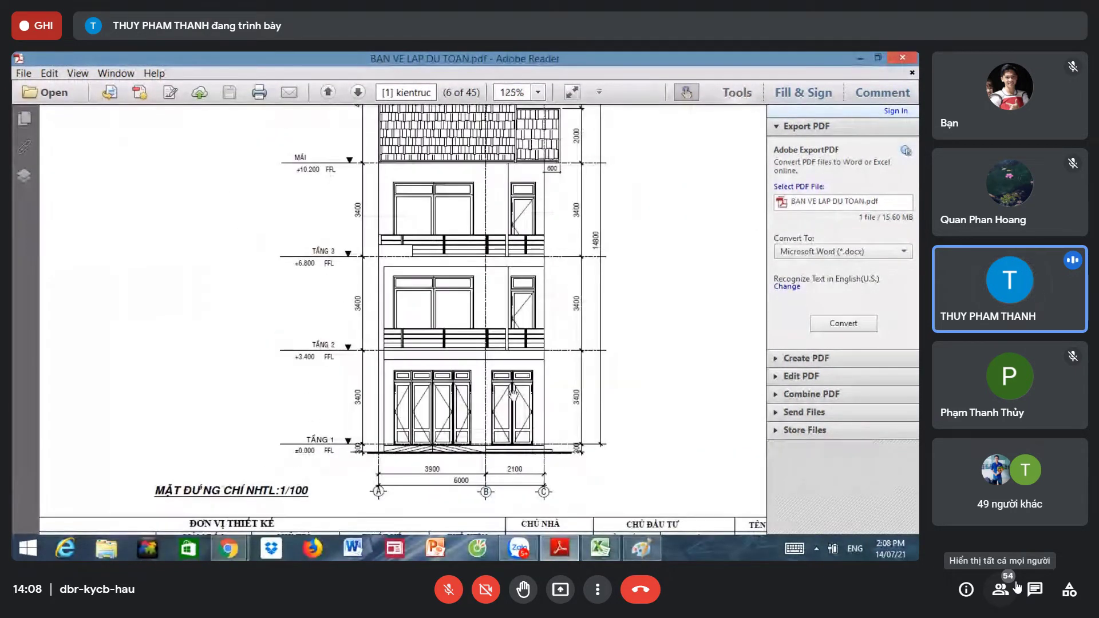
scroll(523, 394, "down", 1)
scroll(523, 395, "down", 5)
scroll(523, 396, "down", 5)
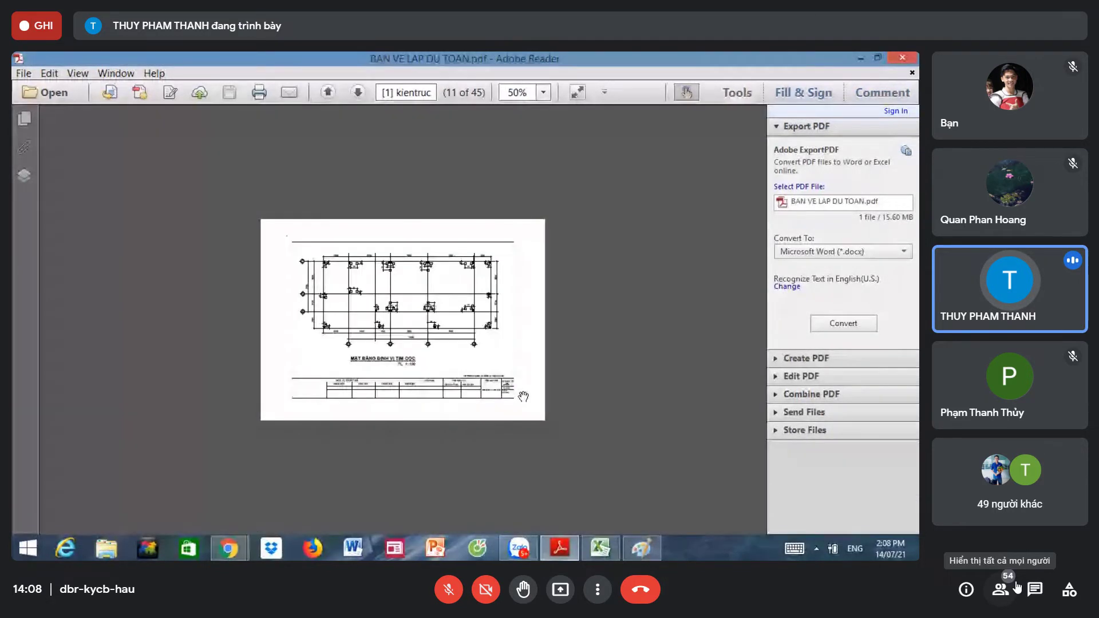
scroll(523, 396, "down", 2)
scroll(523, 396, "down", 1)
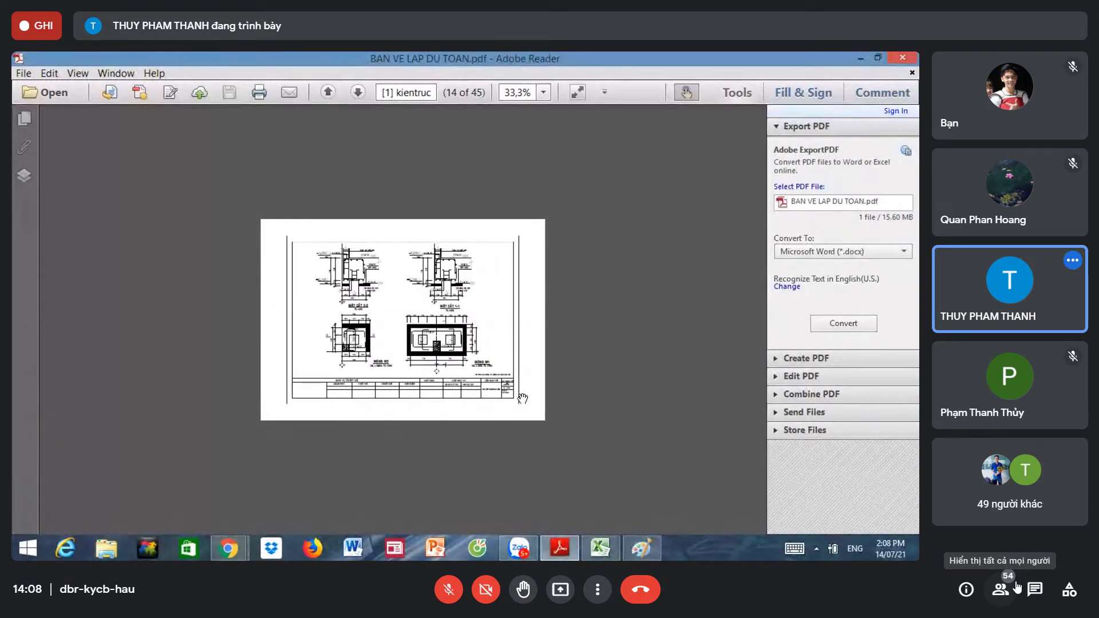
scroll(522, 398, "down", 1)
scroll(523, 398, "down", 1)
scroll(522, 398, "down", 2)
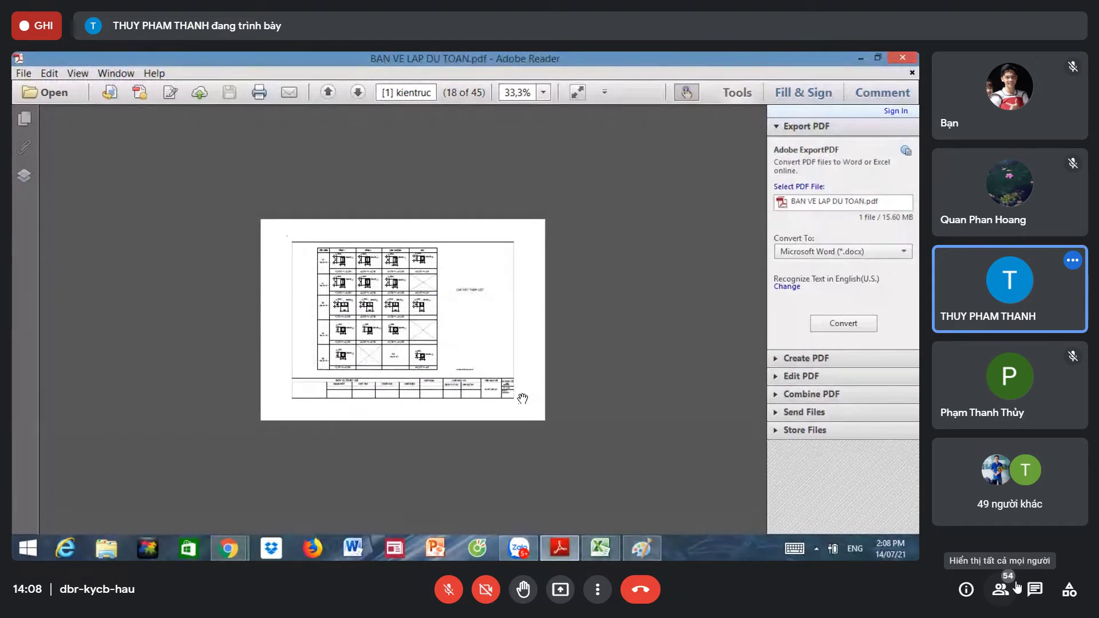
scroll(522, 398, "down", 2)
scroll(424, 305, "up", 1)
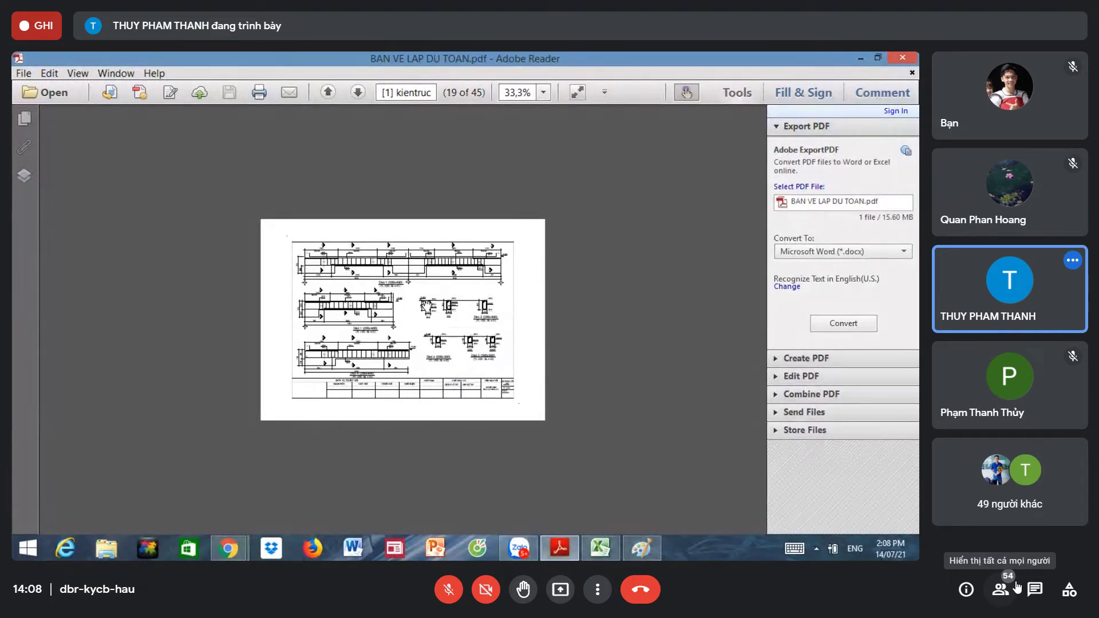
scroll(424, 305, "up", 1)
scroll(425, 305, "down", 1)
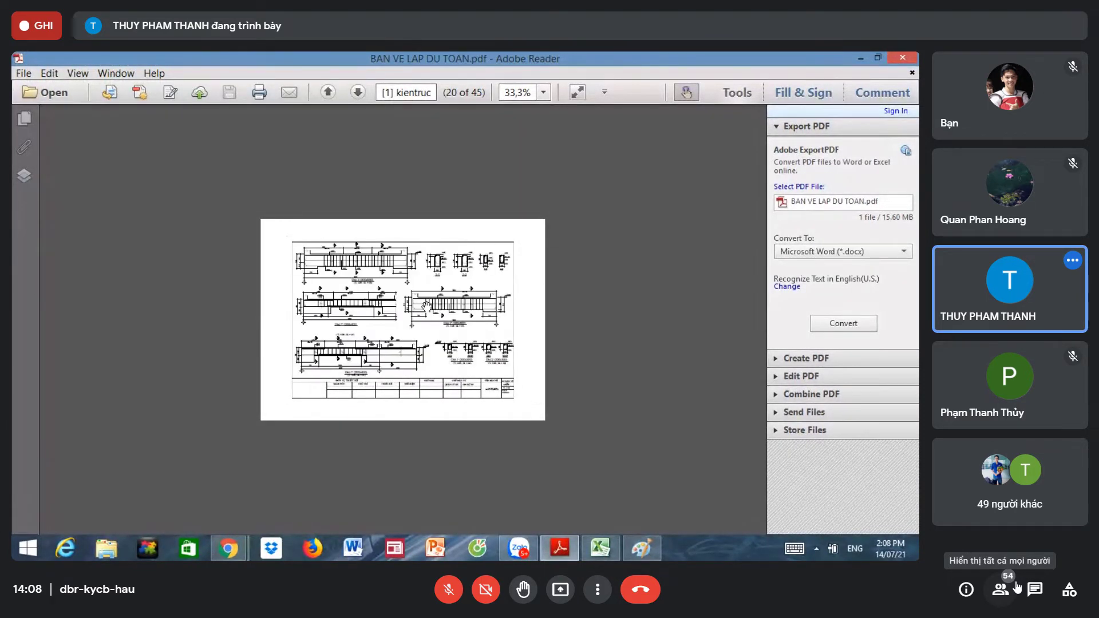
scroll(425, 305, "down", 1)
scroll(426, 309, "down", 1)
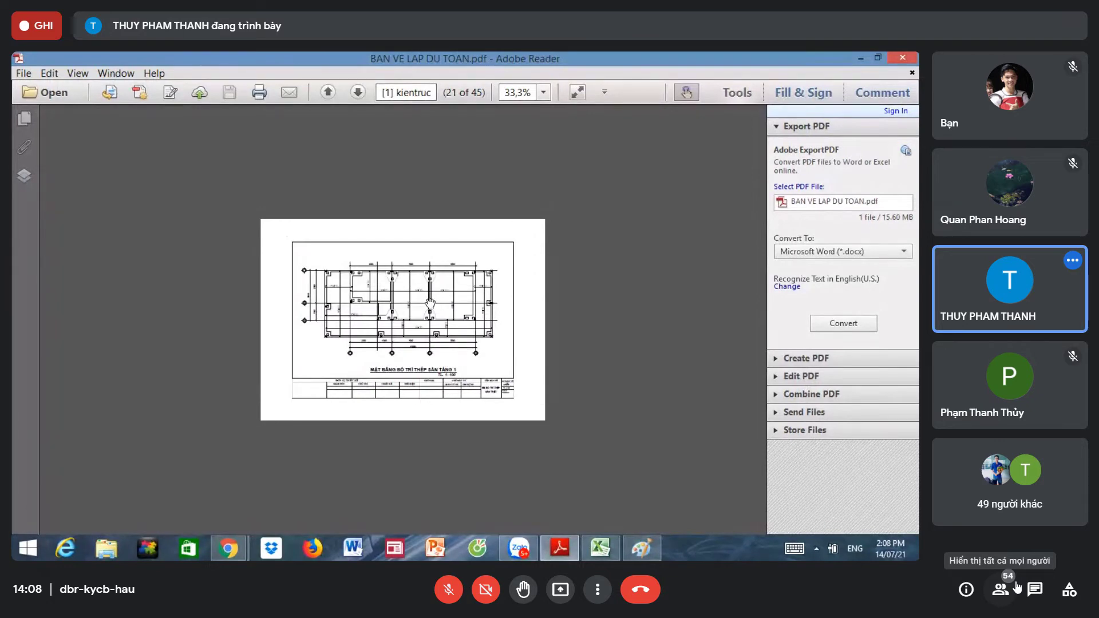
scroll(429, 303, "up", 3, "ctrl")
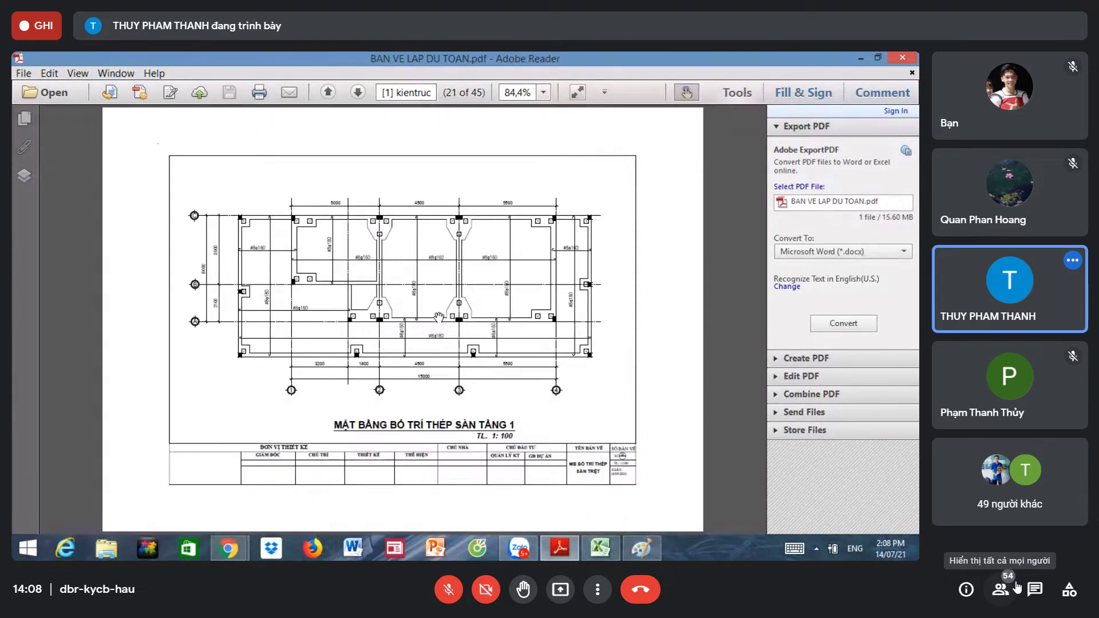
scroll(438, 317, "down", 2, "ctrl")
scroll(439, 317, "down", 1)
scroll(439, 317, "down", 1)
scroll(438, 317, "up", 1)
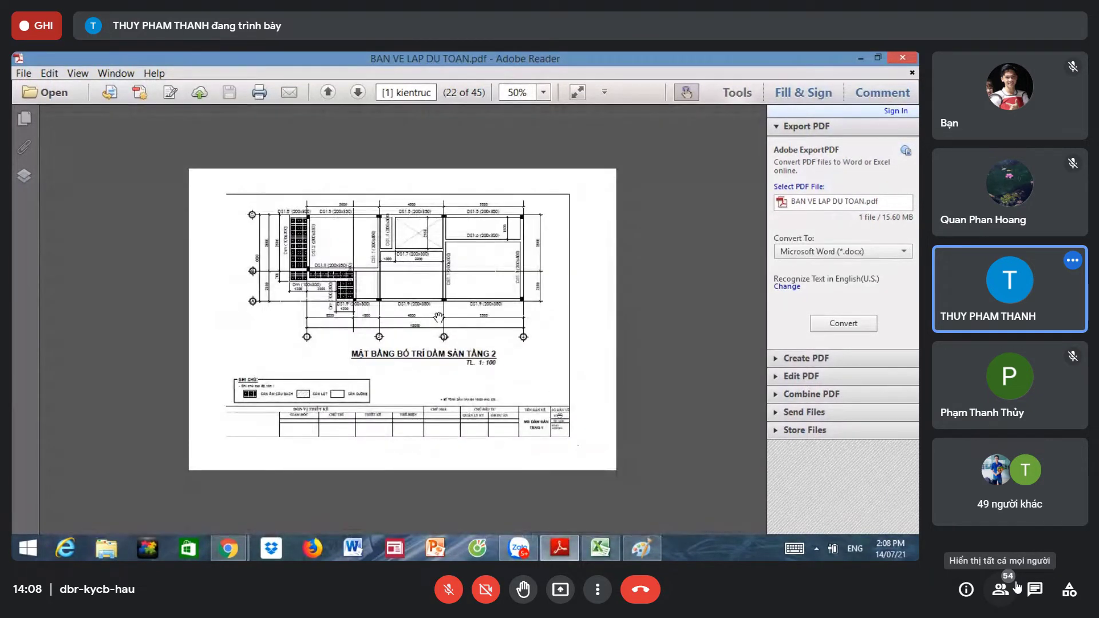
scroll(438, 317, "up", 1)
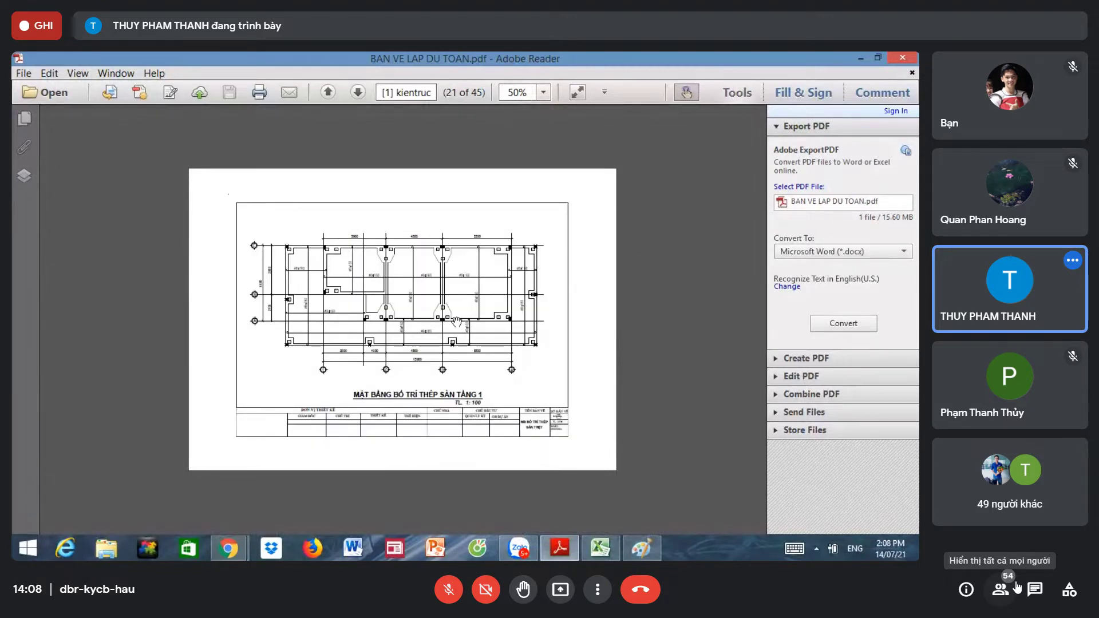
scroll(461, 346, "down", 1)
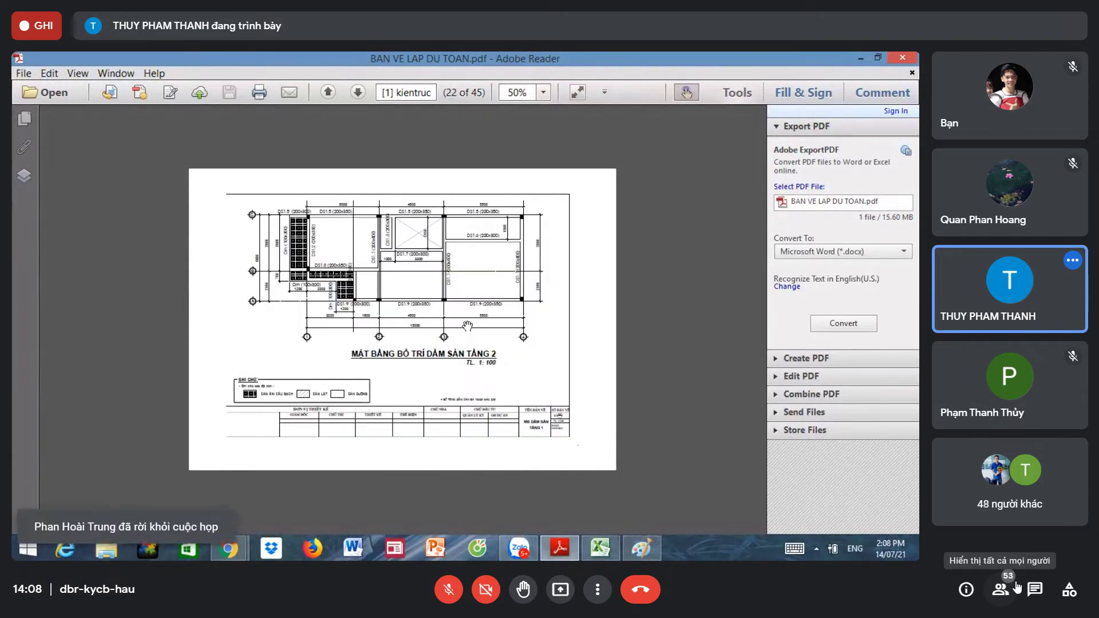
scroll(462, 344, "up", 1, "ctrl")
scroll(441, 390, "up", 1, "ctrl")
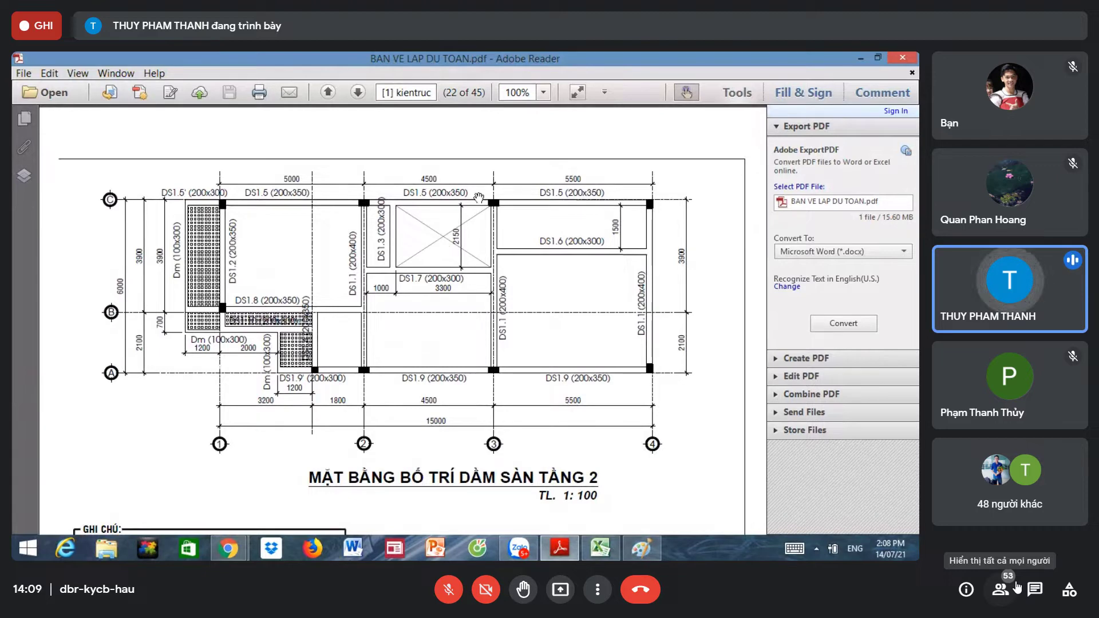
left_click(597, 550)
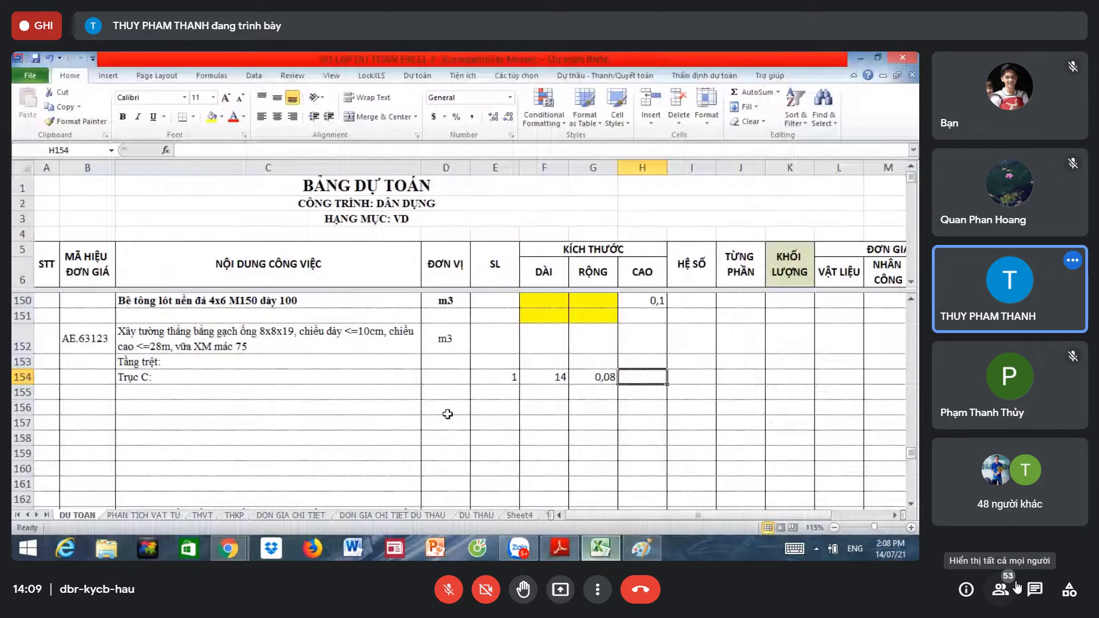
Step: Enter the Trục C: wall height as =3,4-0,35, giving 3,05 in H154
left_click(608, 375)
left_click(641, 376)
type("=3,4-")
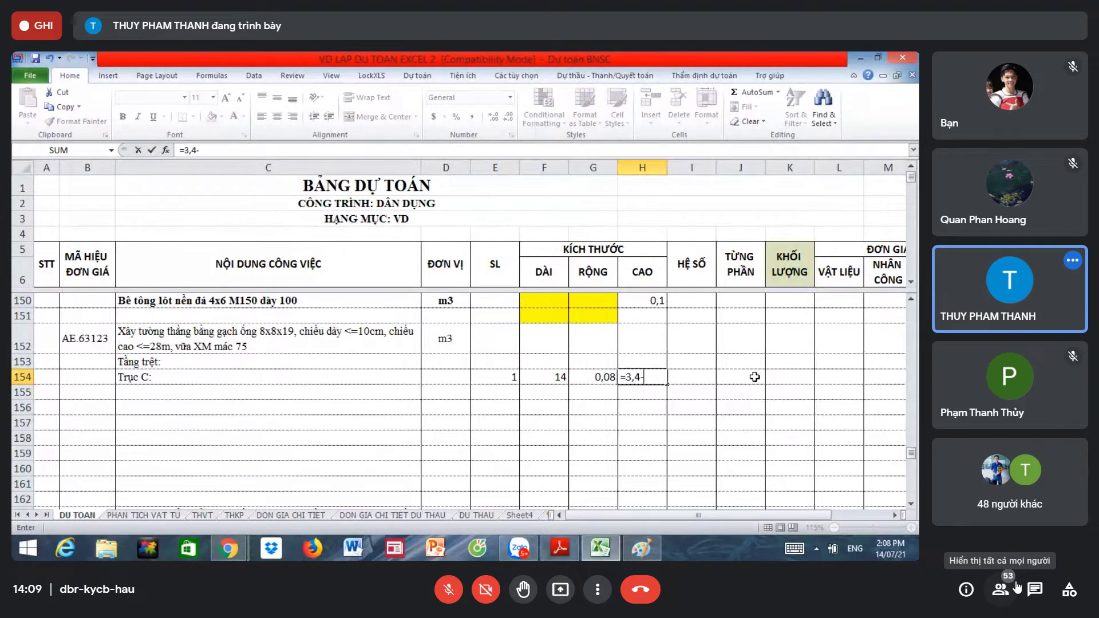
type("0")
type(",35")
key("Return")
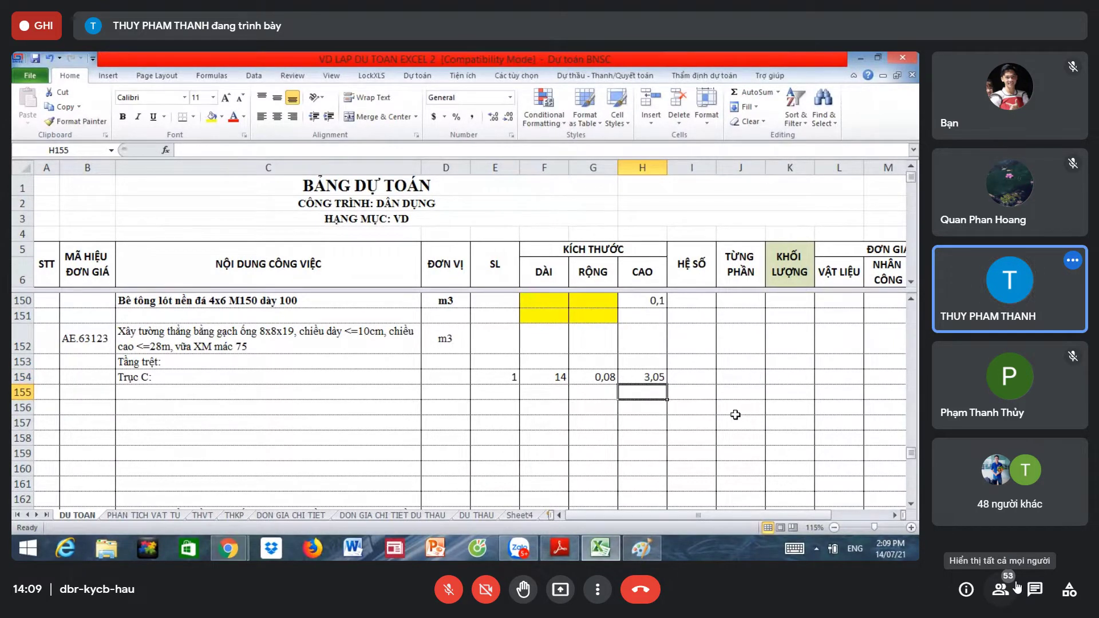
left_click(223, 372)
left_click(448, 373)
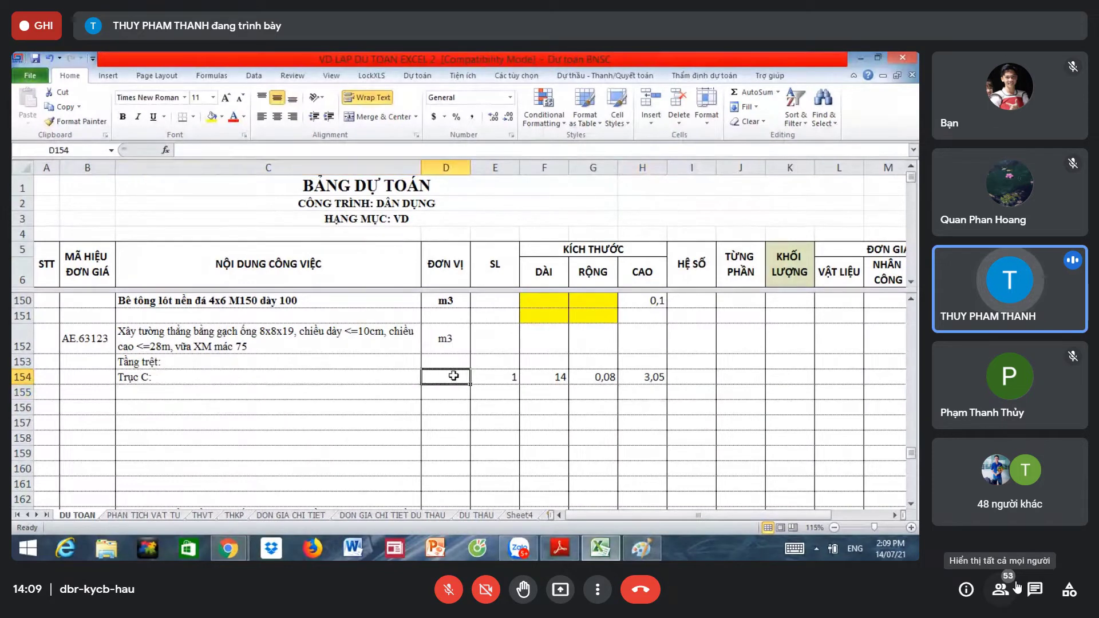
key("Right")
key("Right")
key("Right")
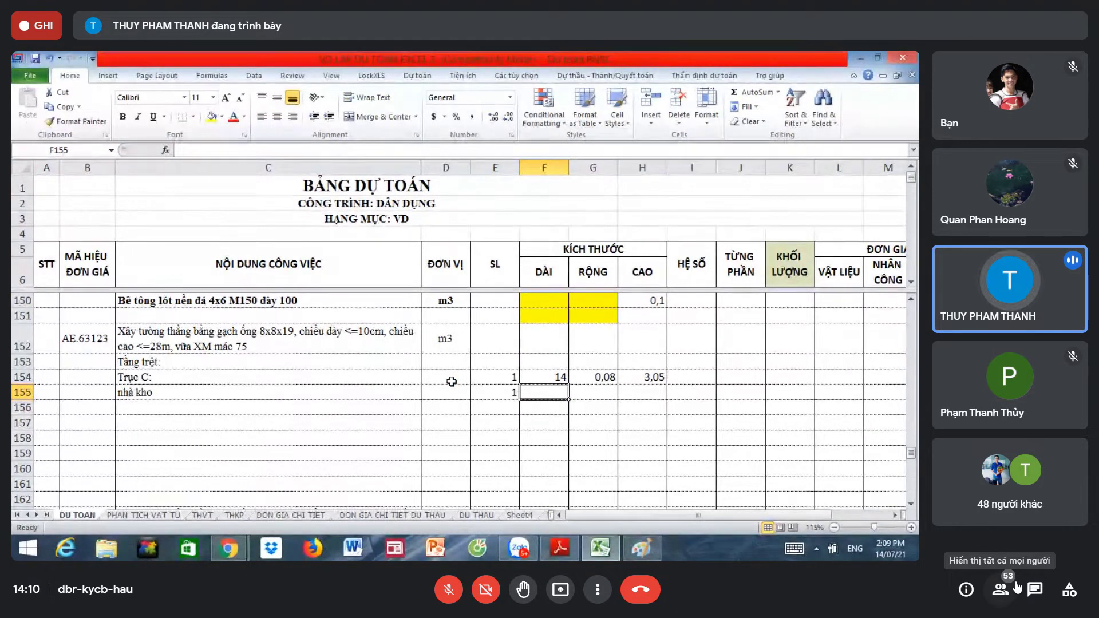
Step: Give the nhà kho row length 4,2 and width 0,08, and begin its height
type("4,2")
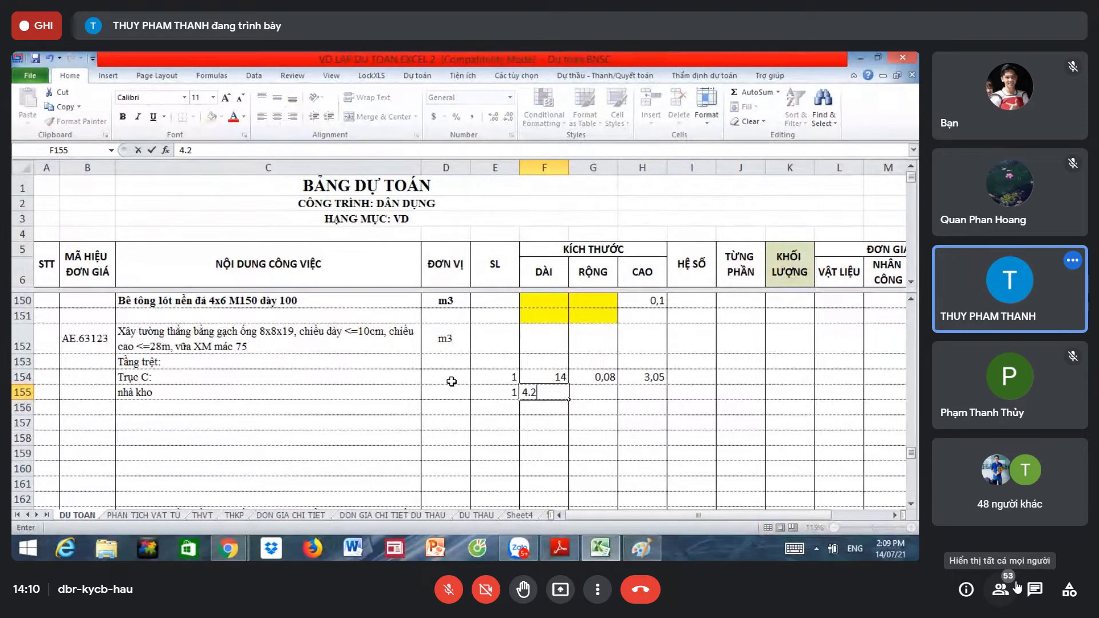
key("Tab")
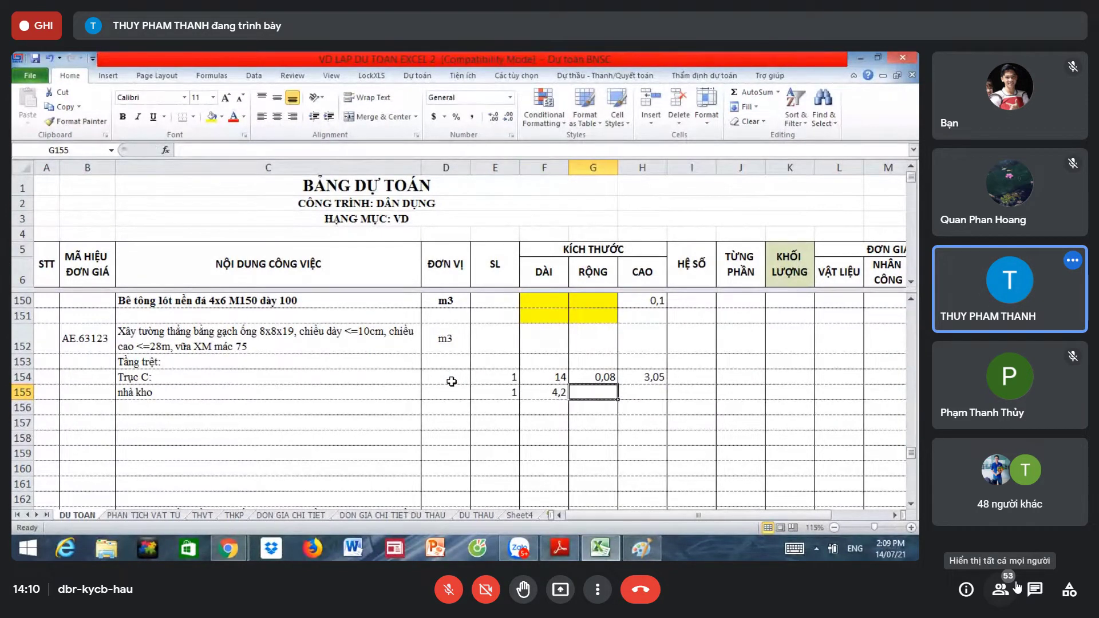
type("0,")
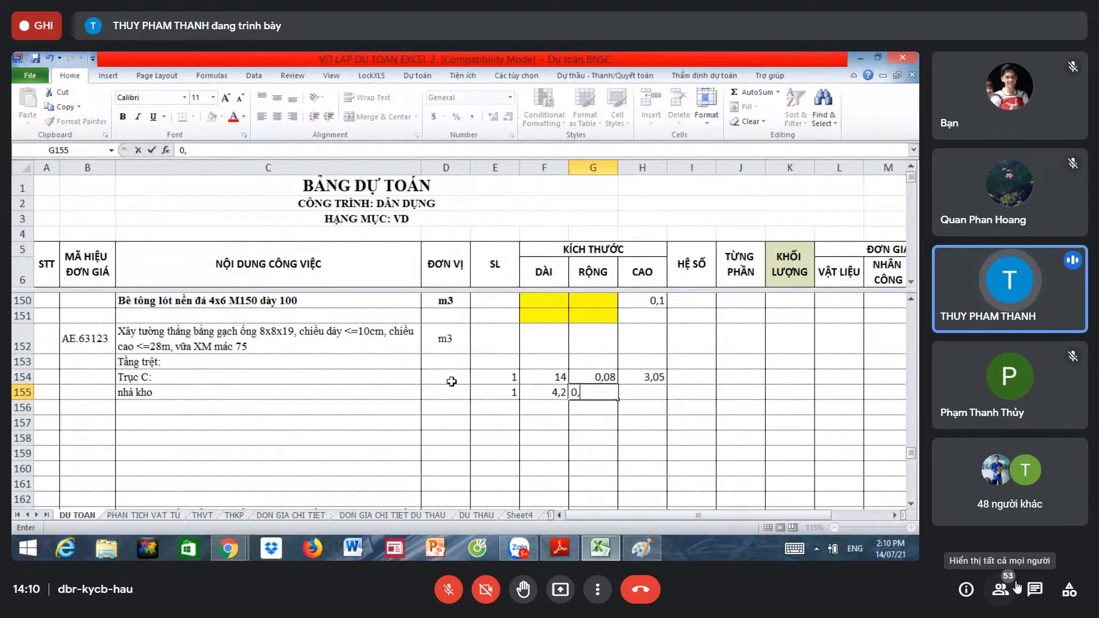
type("08")
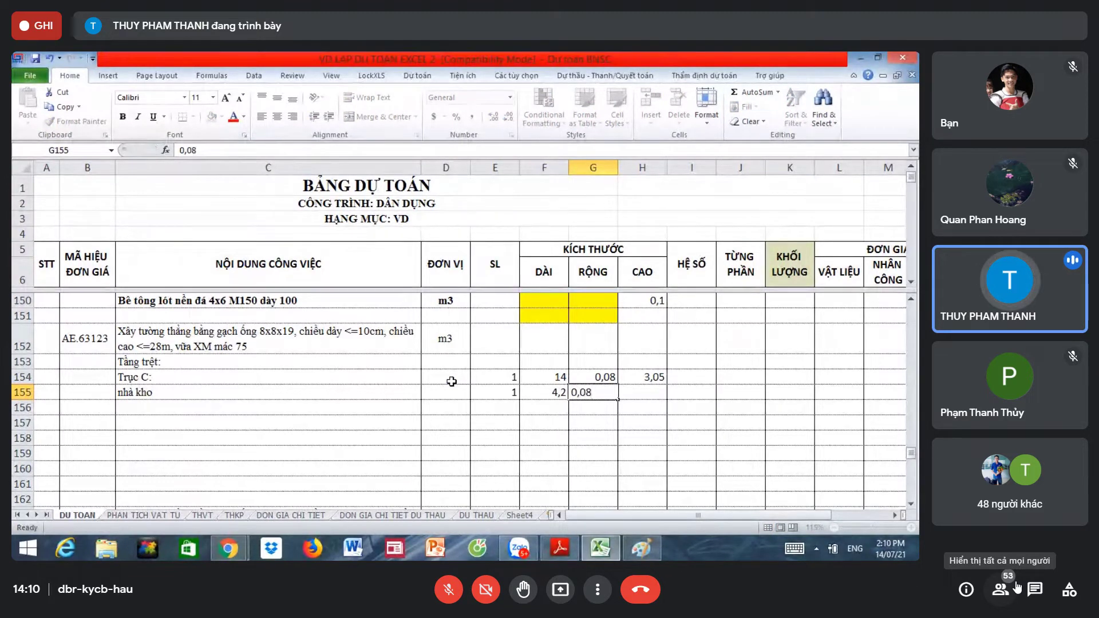
key("Tab")
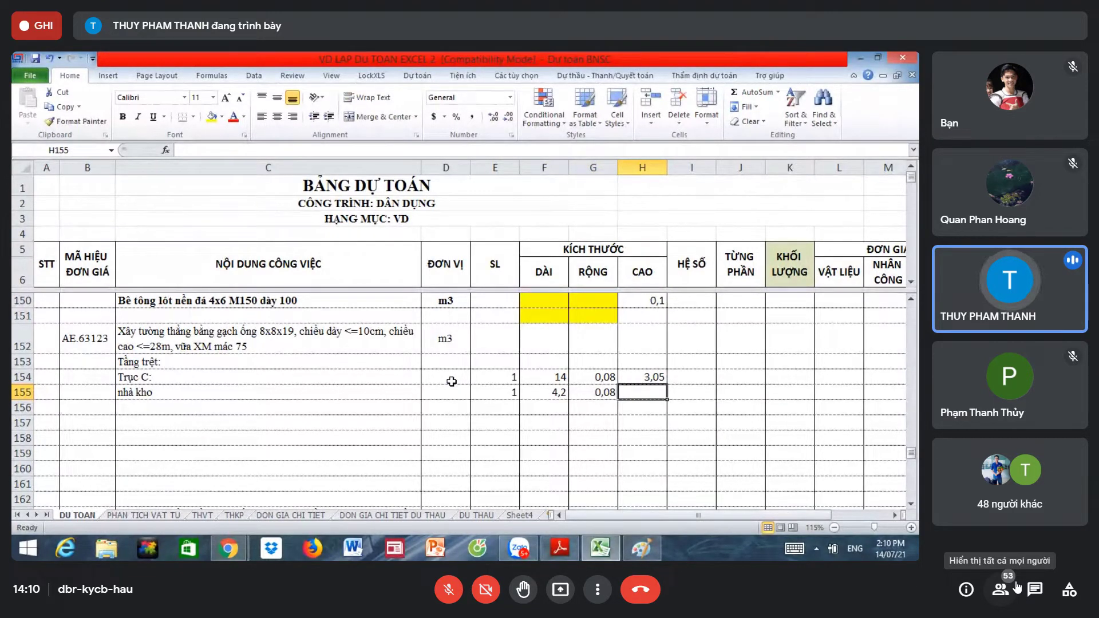
type("3,")
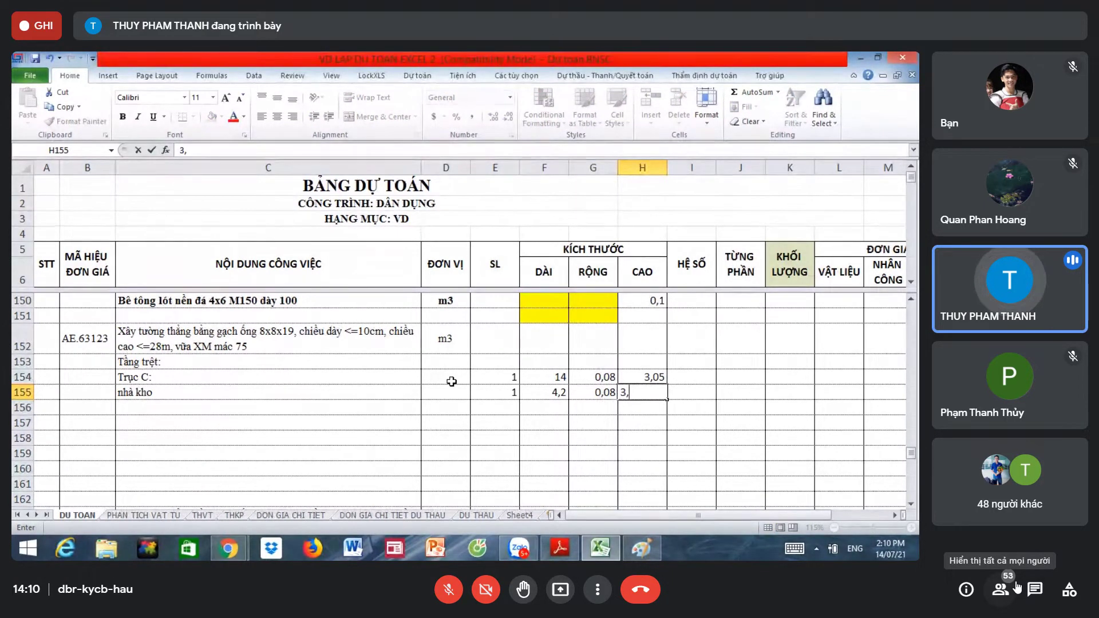
left_click(563, 549)
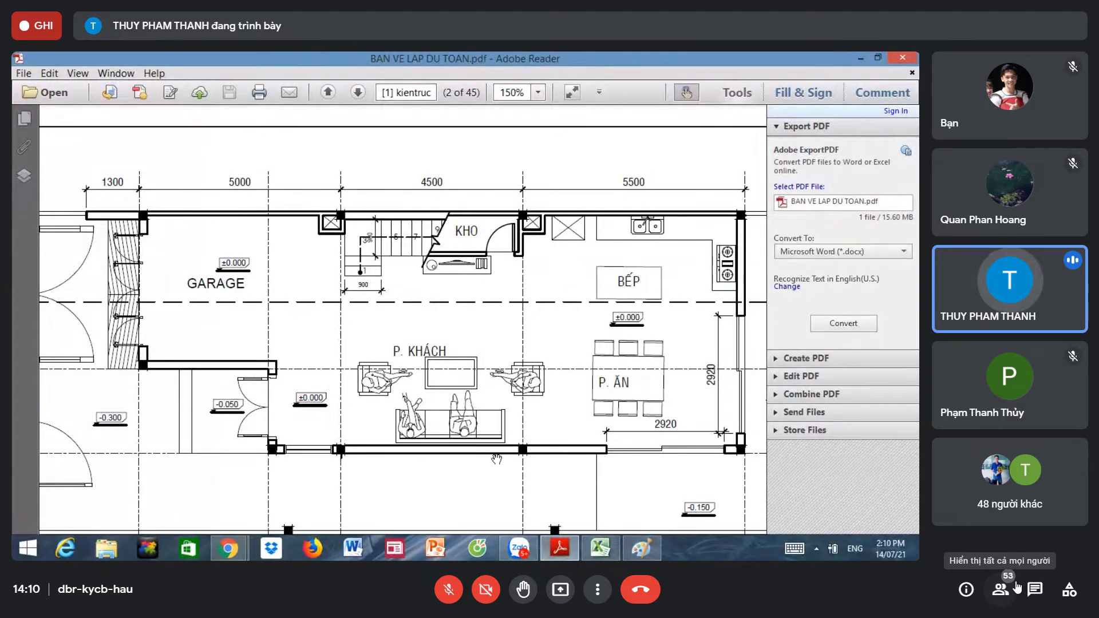
Step: Enter 3,05 as the nhà kho row height in H155, then switch to the Google Meet window
left_click(599, 554)
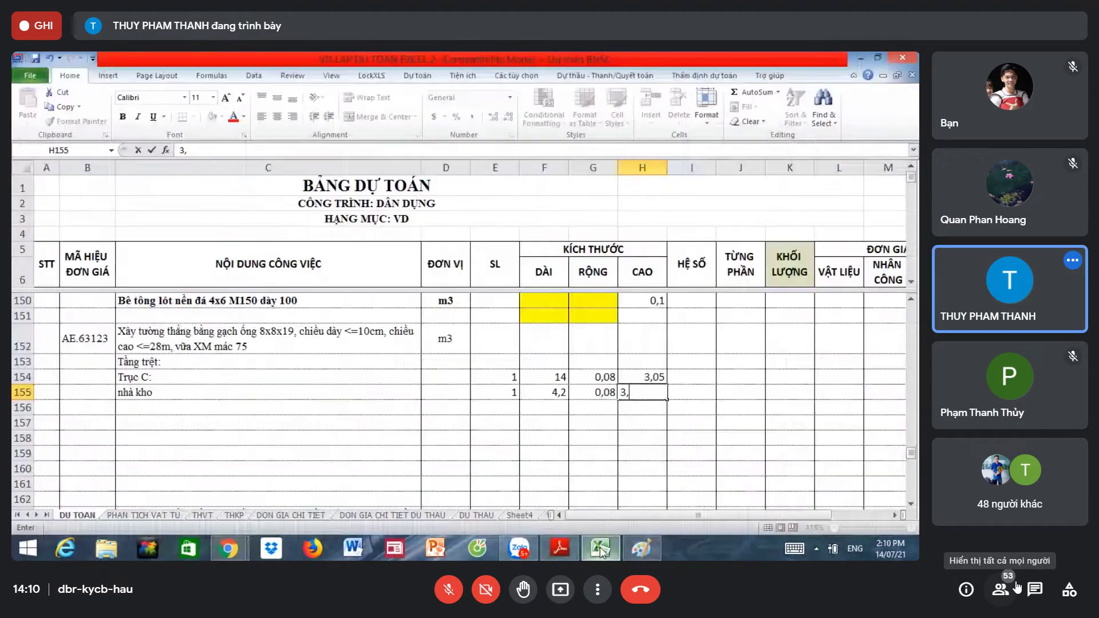
type("0")
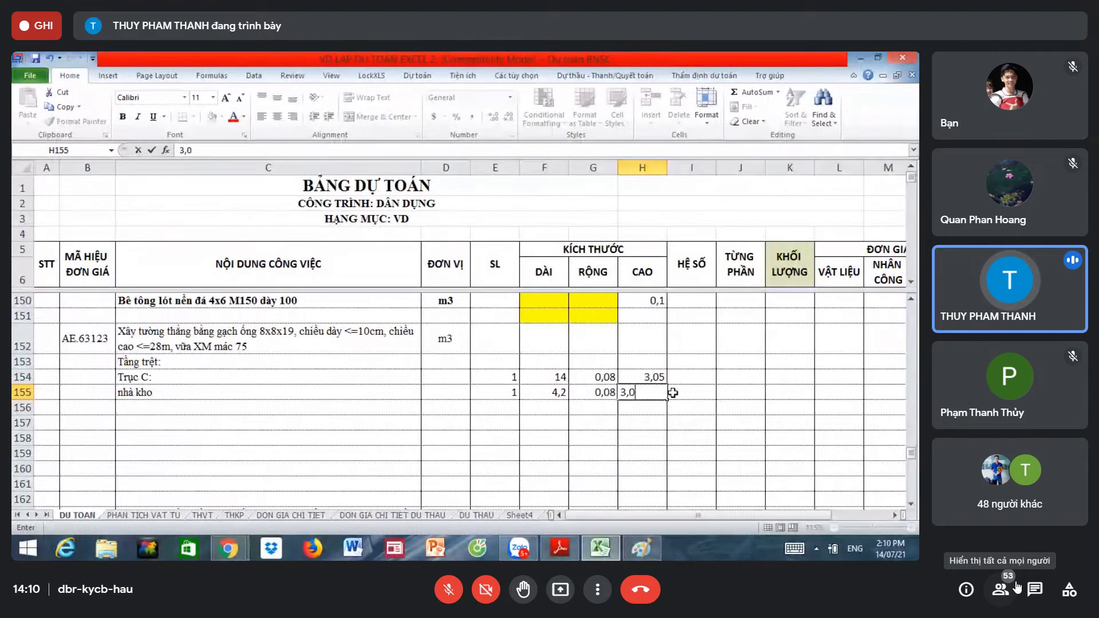
type("5")
key("Return")
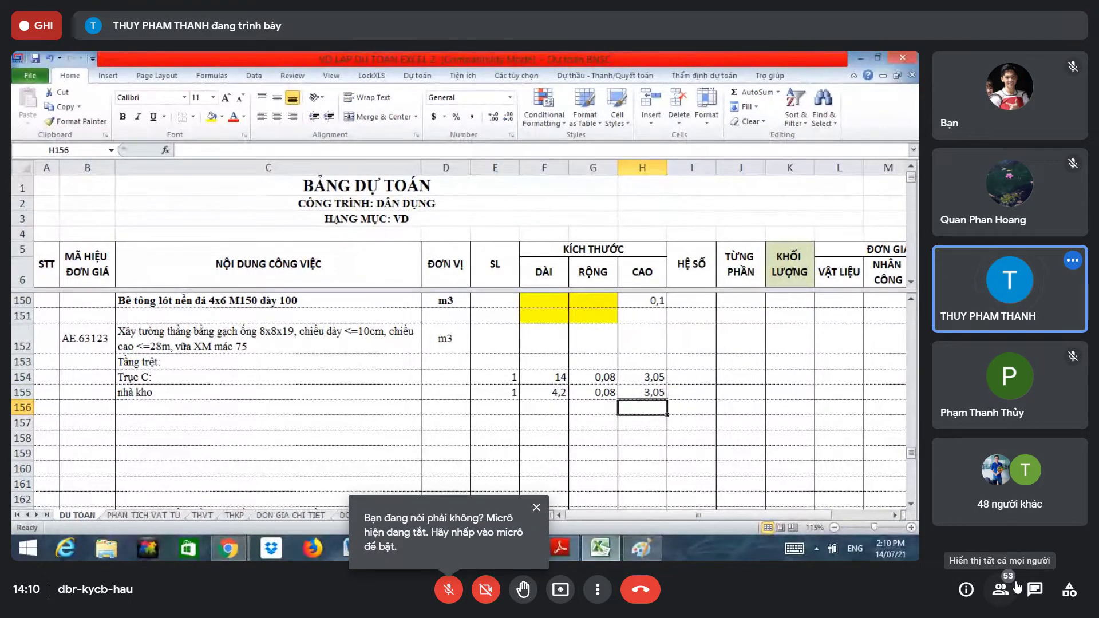
left_click(225, 553)
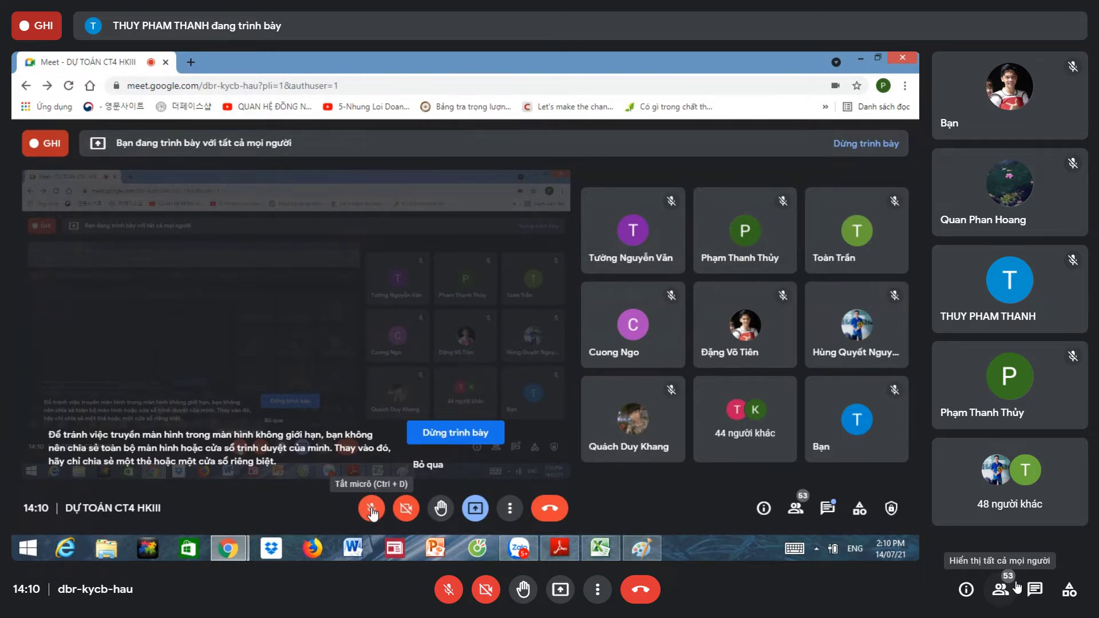
Step: Leave Meet full screen, briefly restore then hide the screen recorder, and return to full screen
key("Escape")
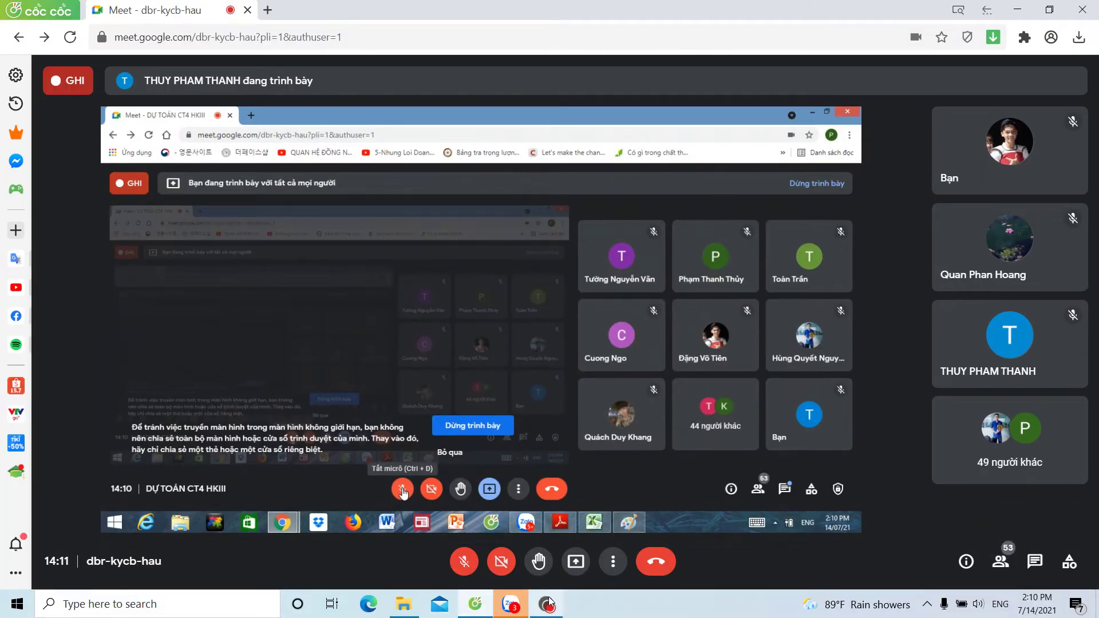
left_click(550, 602)
left_click(562, 603)
key("F11")
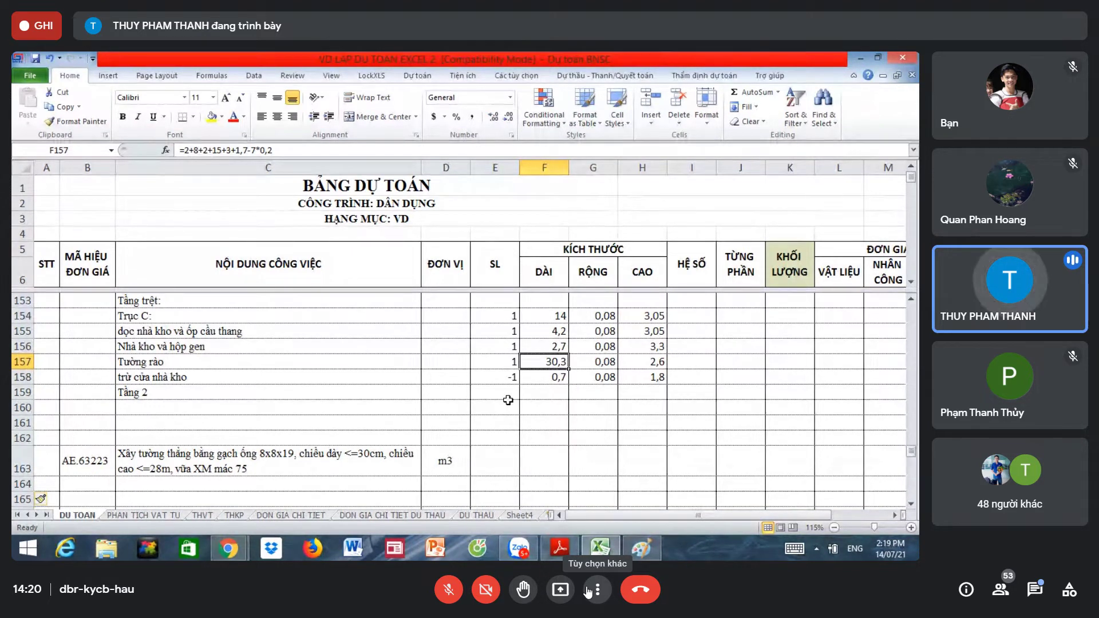
Step: Check the Tường rào quantity cells above the AE.63223 brick wall item under Tầng 2
left_click(475, 362)
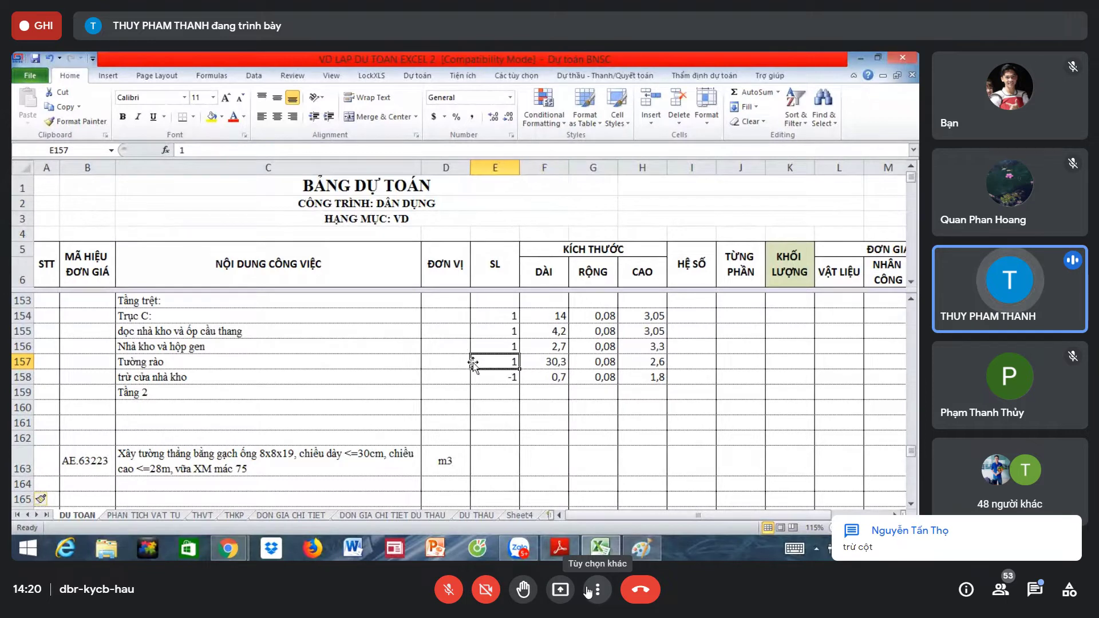
left_click(524, 364)
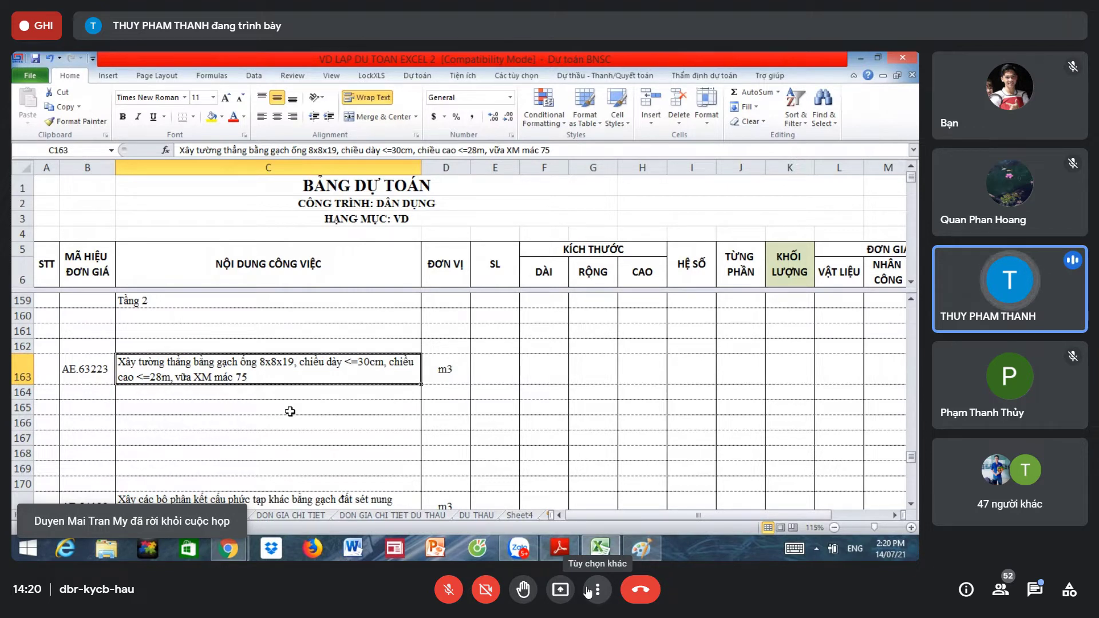
left_click(291, 411)
left_click(303, 374)
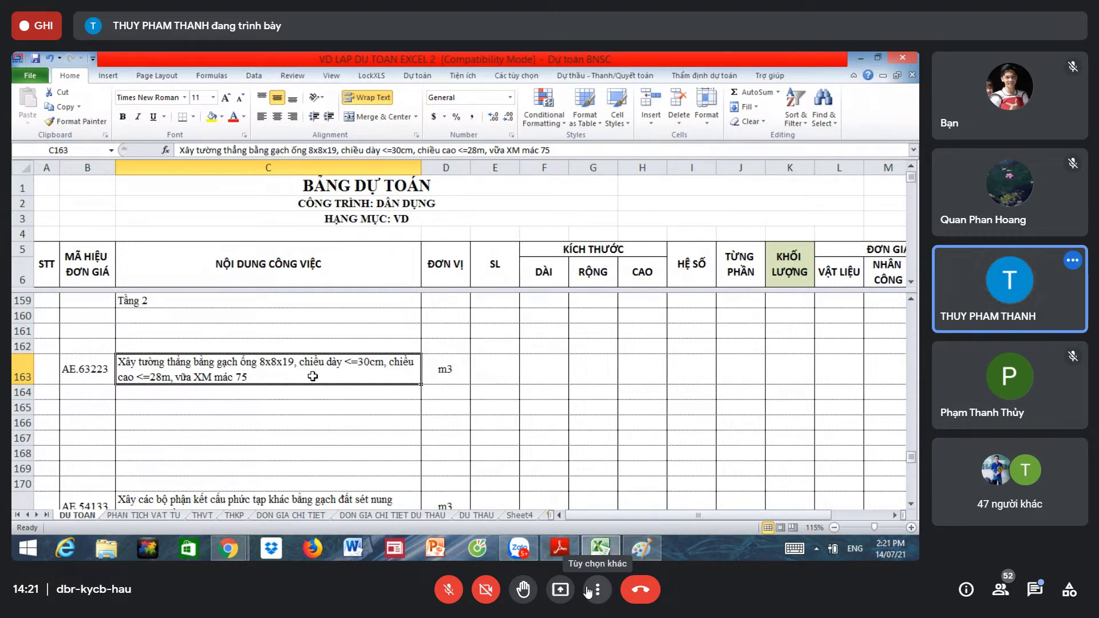
left_click(307, 392)
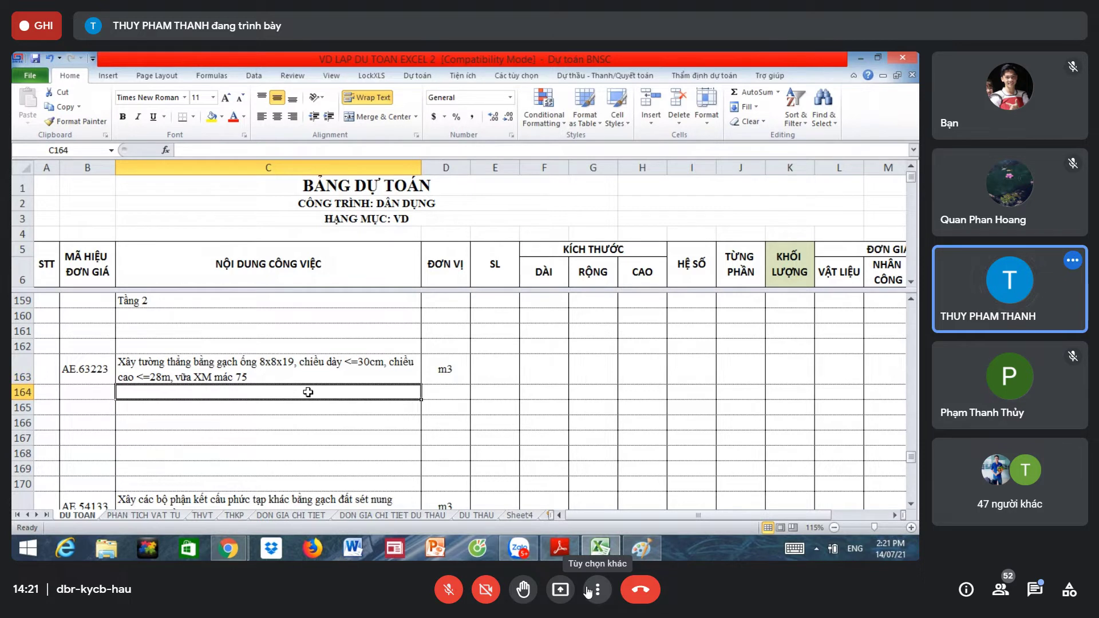
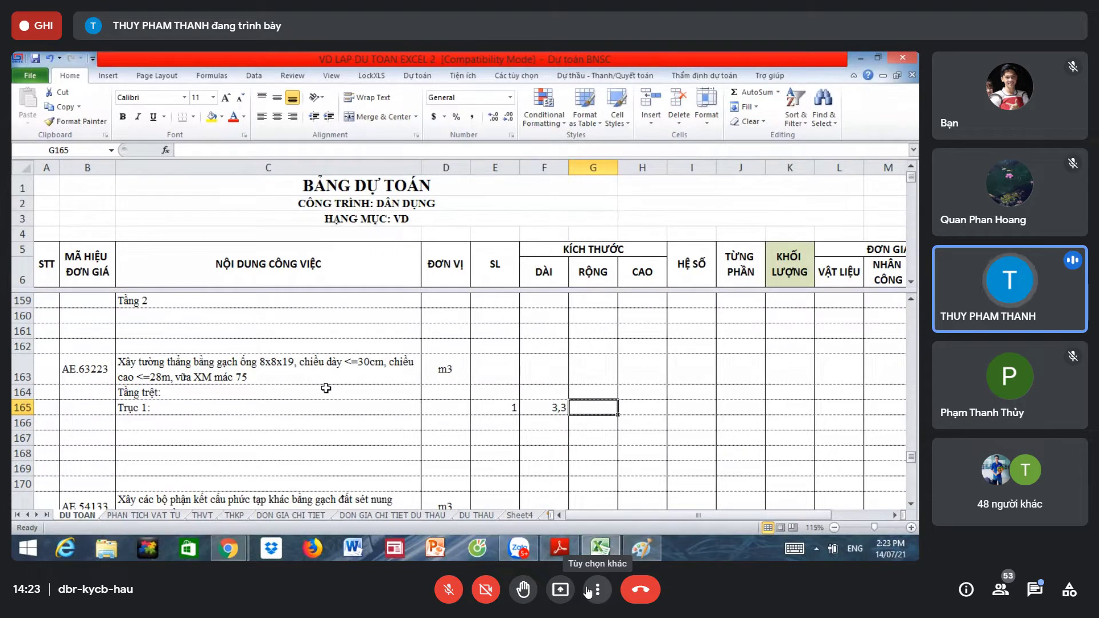
Step: Enter 0,18 as the Trục 1 width in cell G165, then move to height cell H165
type("0,18")
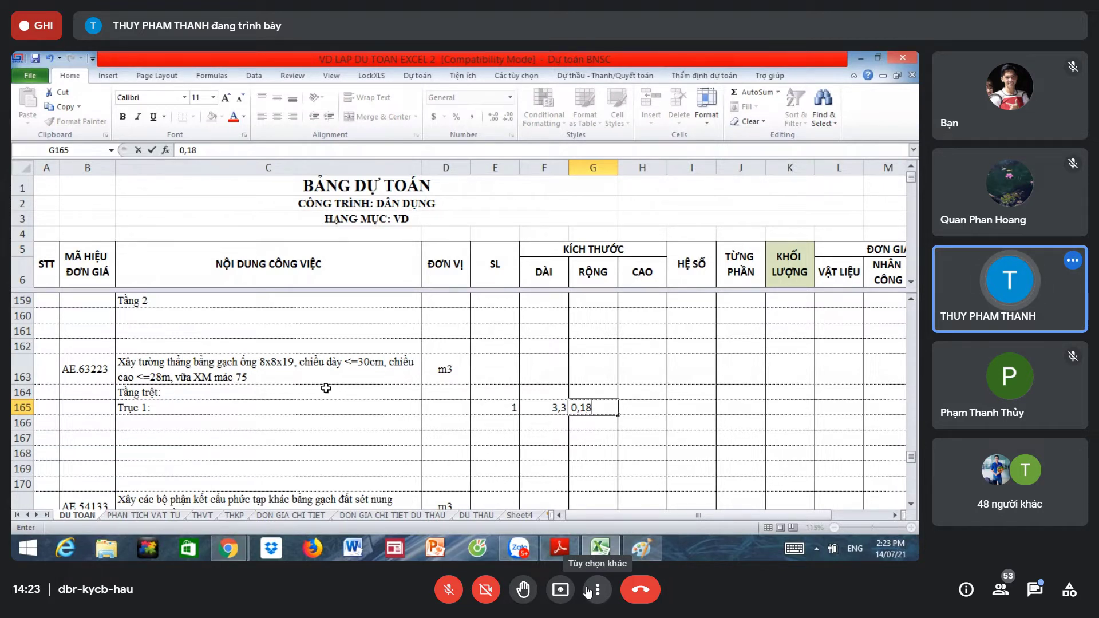
key("Return")
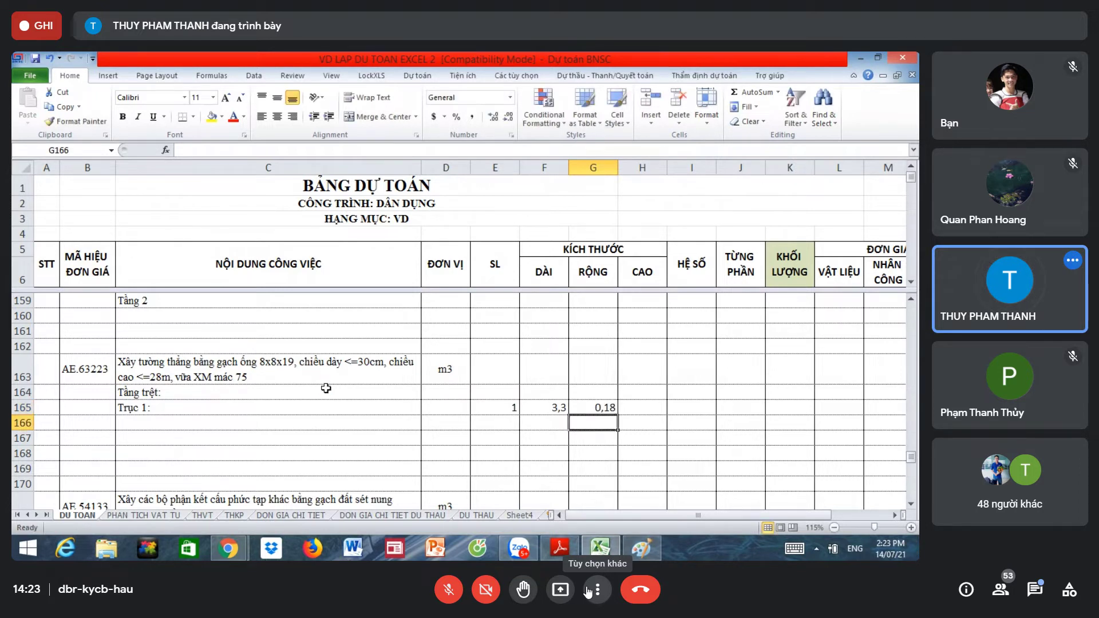
key("Up")
key("Right")
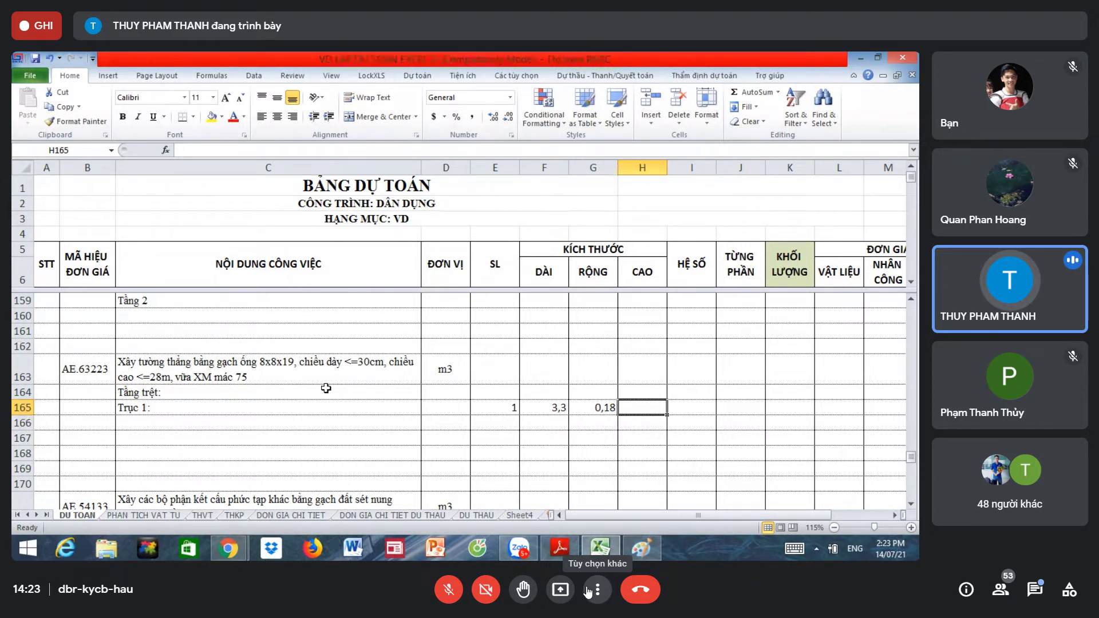
Step: Scroll through the PDF drawings to page 22, the floor-2 beam layout plan
left_click(559, 548)
scroll(491, 321, "down", 2)
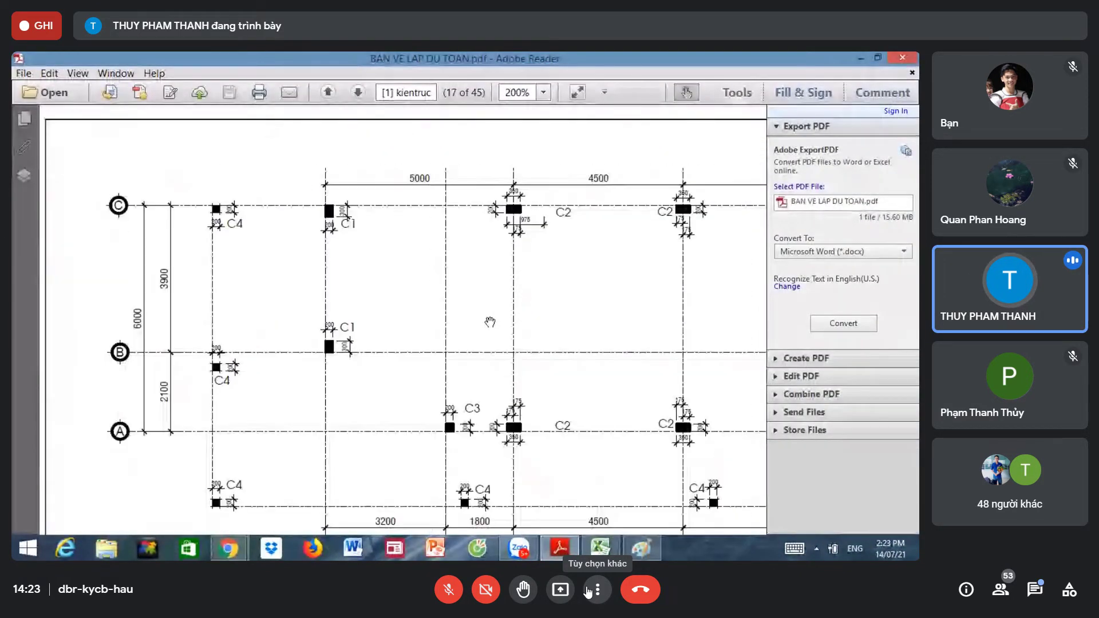
scroll(491, 321, "down", 2)
scroll(490, 321, "down", 3)
scroll(490, 323, "down", 2)
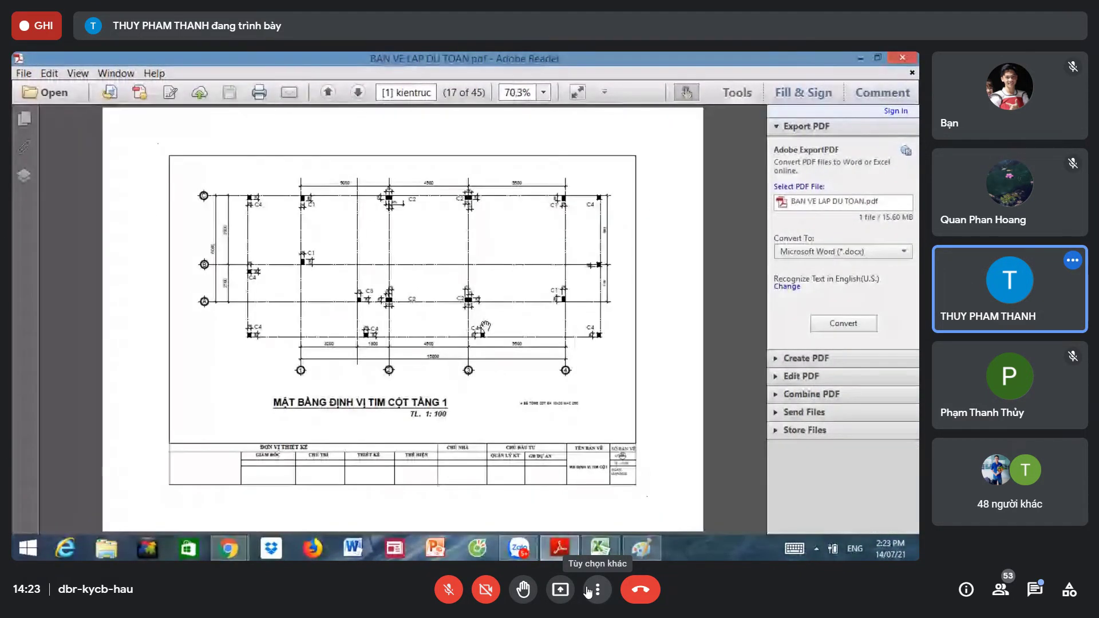
scroll(486, 325, "down", 5)
scroll(485, 326, "down", 1)
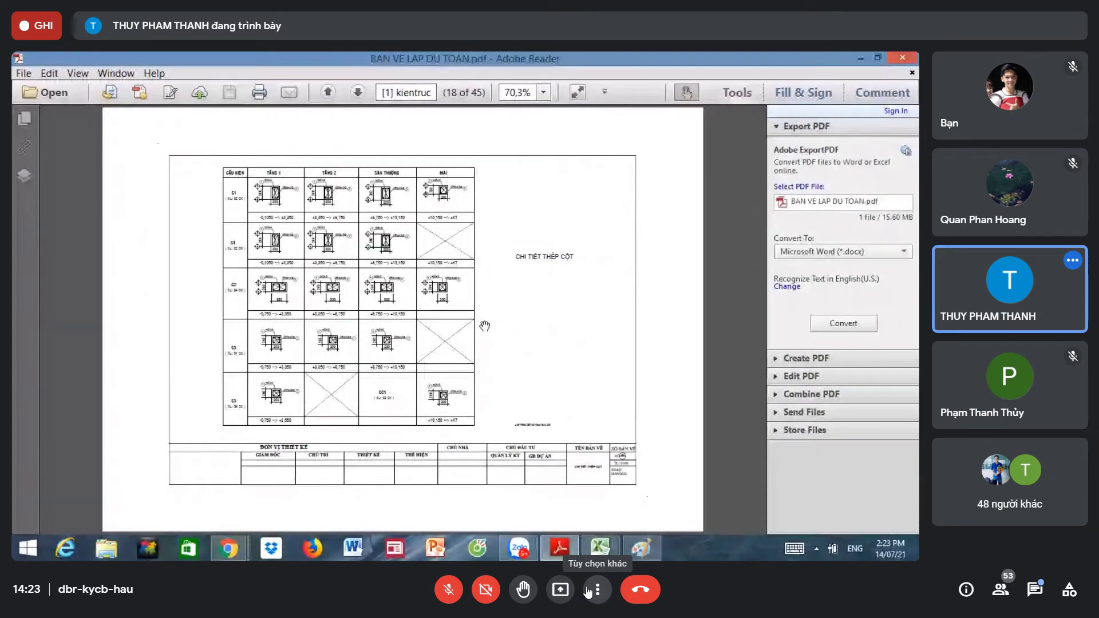
scroll(484, 327, "up", 1)
scroll(484, 327, "down", 1)
scroll(485, 326, "down", 1)
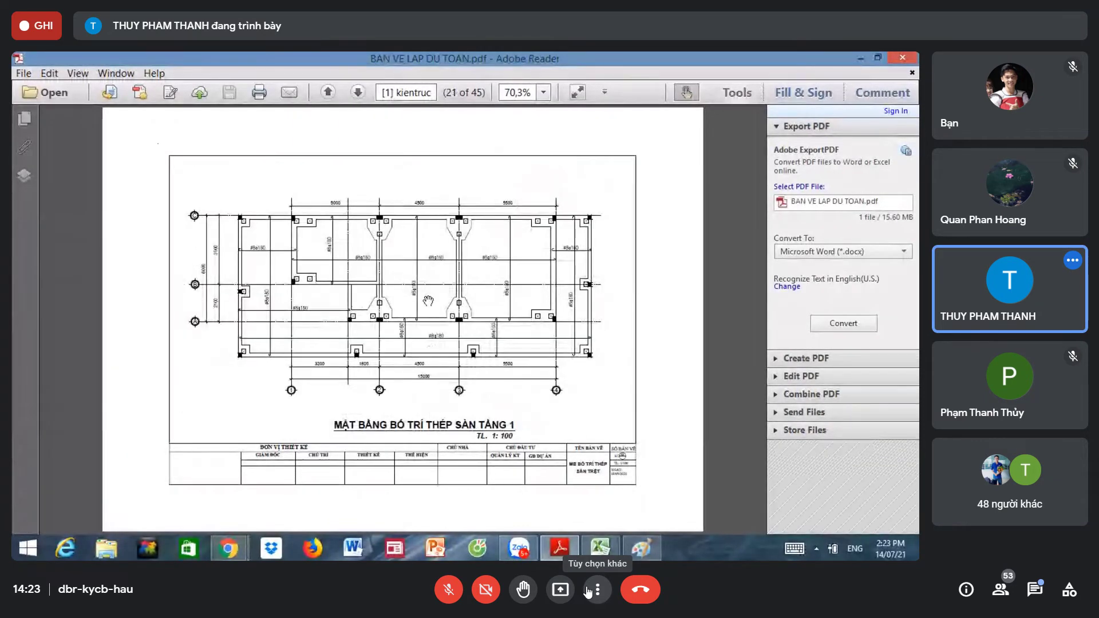
scroll(438, 311, "down", 1)
scroll(367, 239, "up", 2)
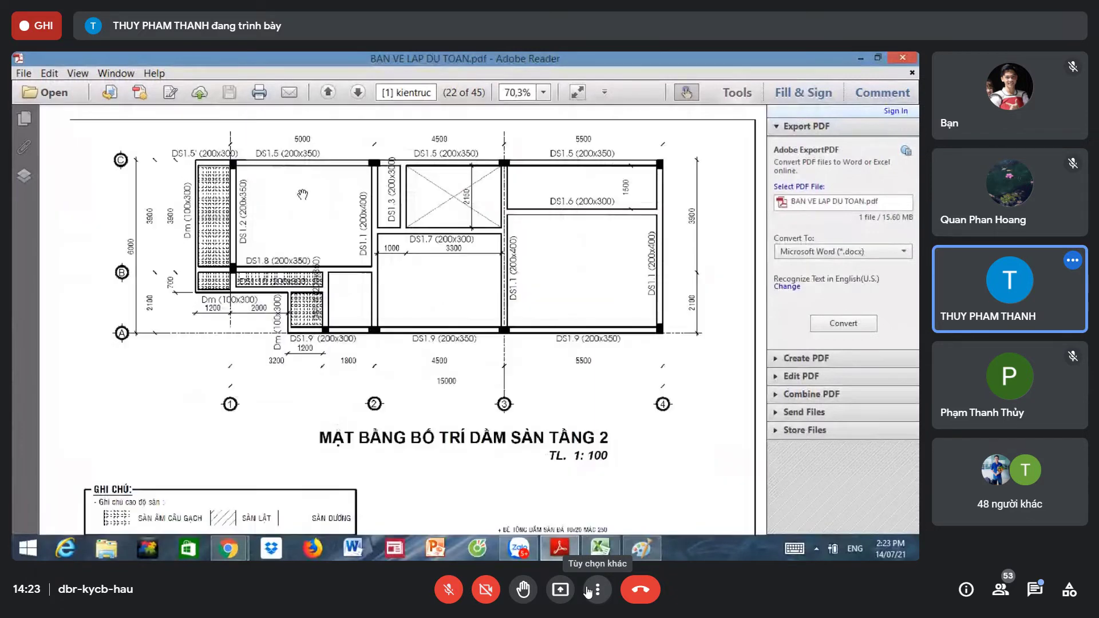
scroll(465, 287, "down", 1)
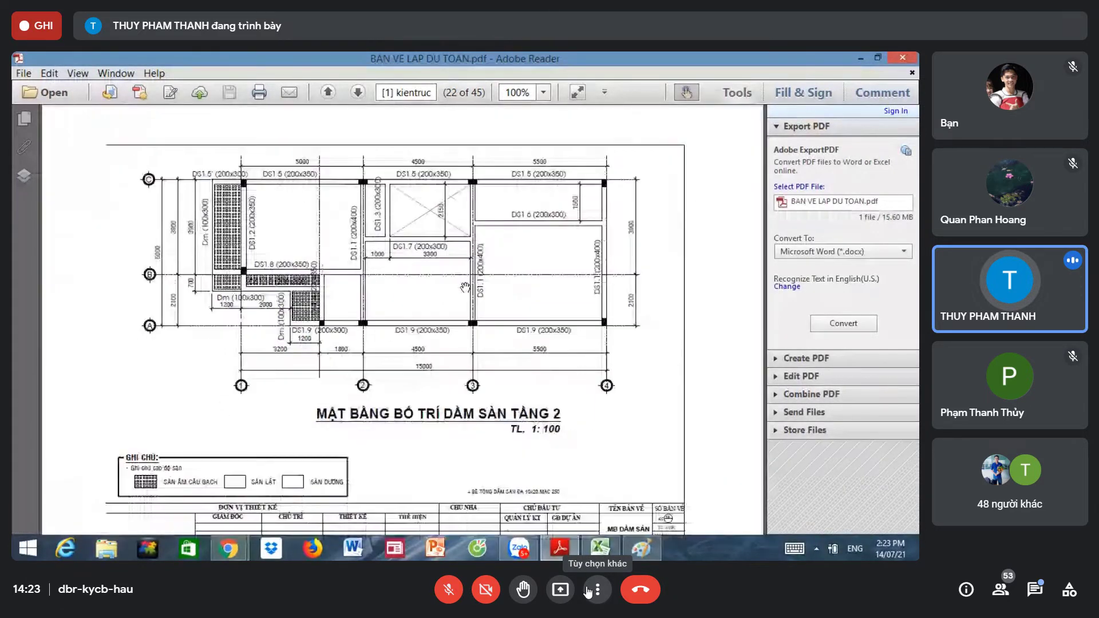
Step: Back in the estimate sheet, enter 3,05 as the Trục 1 height in cell H165
key("alt+Tab")
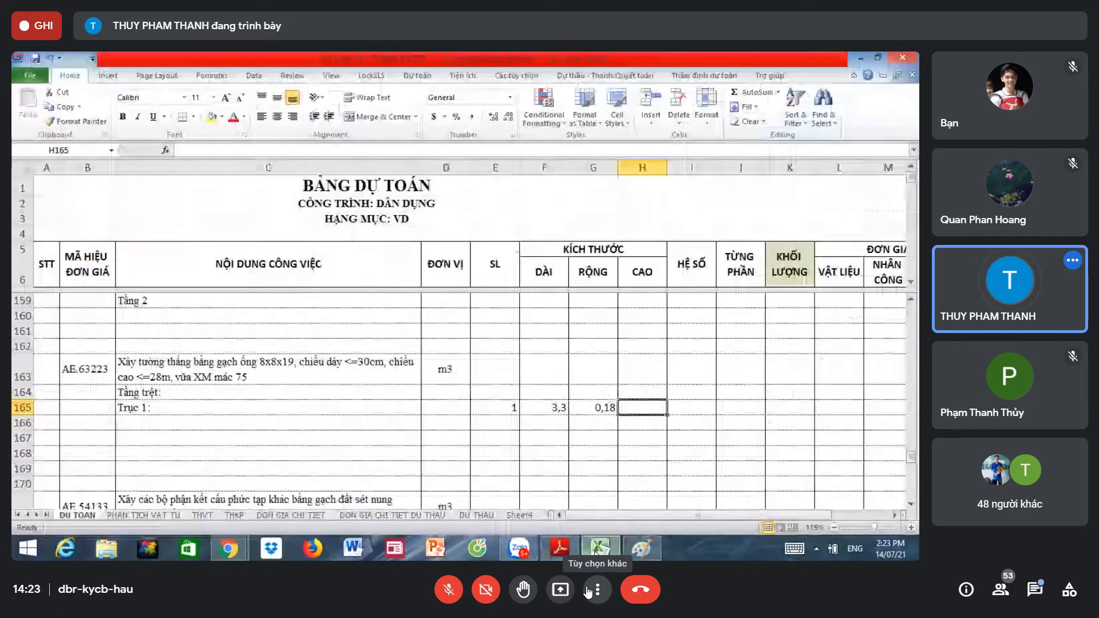
type("3")
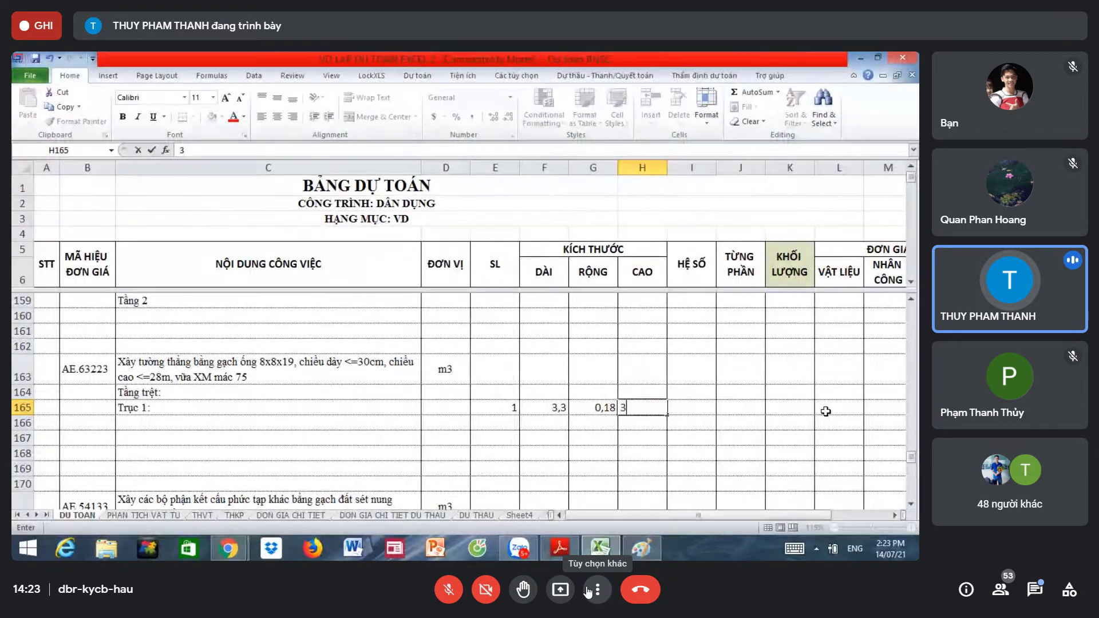
type(",05")
key("Return")
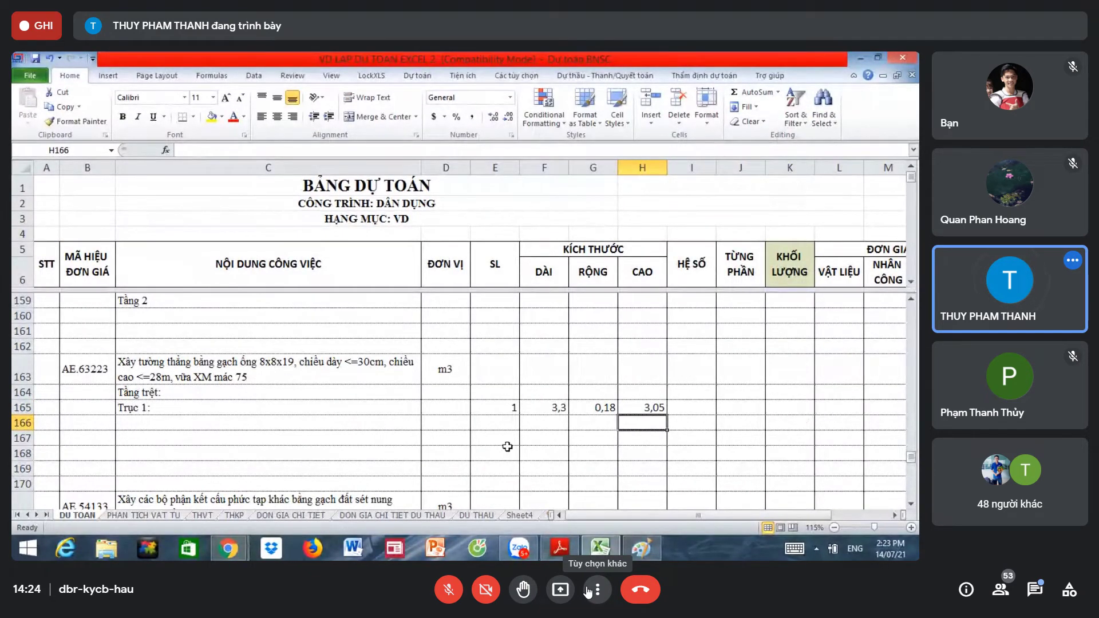
Step: Review the length formula in F165 and select the Trục 1 description cell C165
left_click(474, 420)
left_click(544, 410)
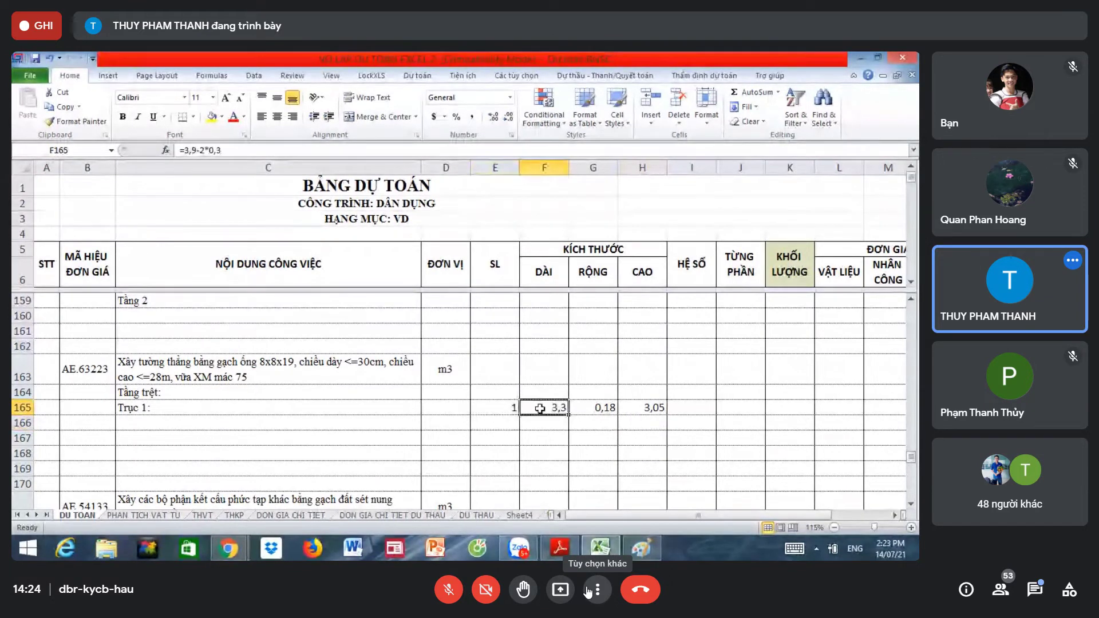
left_click(500, 405)
left_click(221, 408)
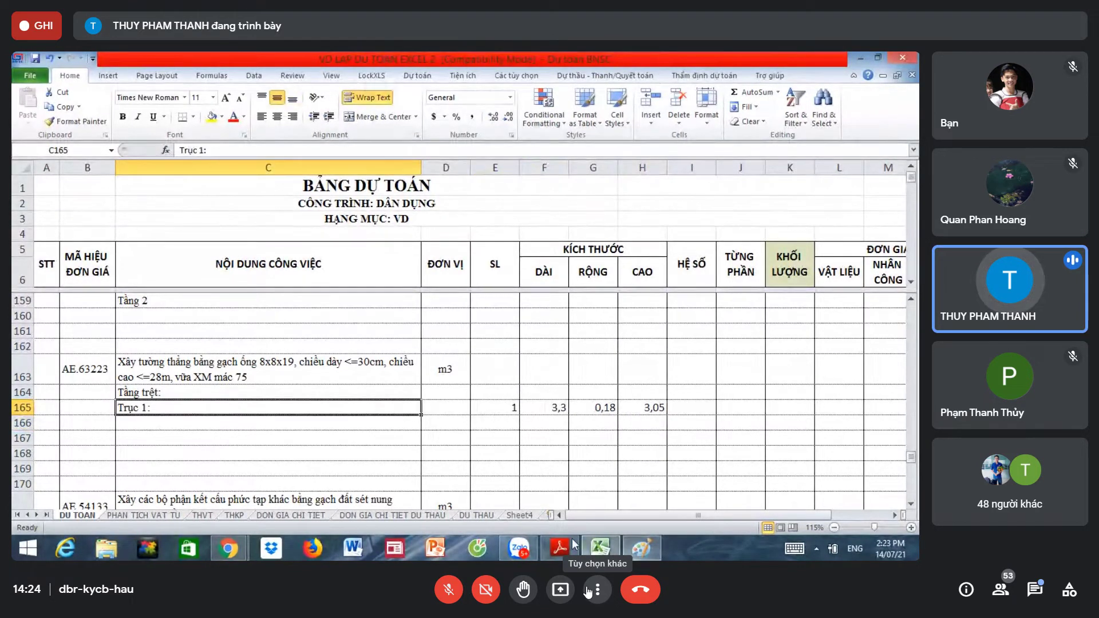
left_click(559, 547)
Step: Scroll back to page 2, the ground-floor plan, zoomed to 125% to read axis dimensions
scroll(473, 325, "up", 3)
scroll(474, 325, "up", 4)
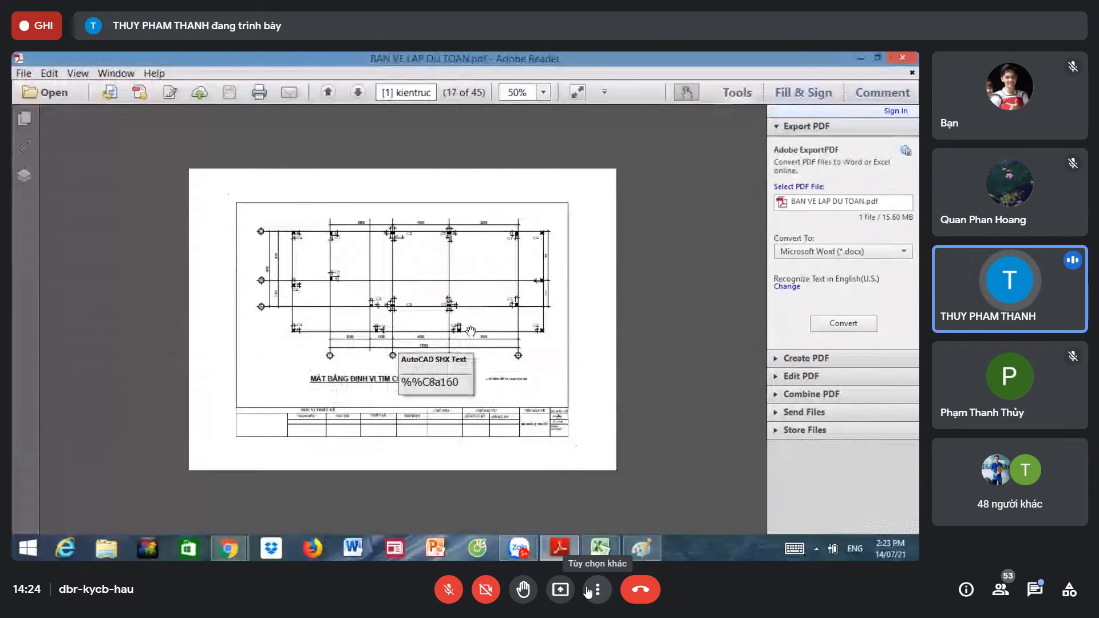
scroll(470, 330, "up", 3)
scroll(470, 331, "up", 3)
scroll(470, 331, "up", 3)
scroll(470, 330, "up", 3)
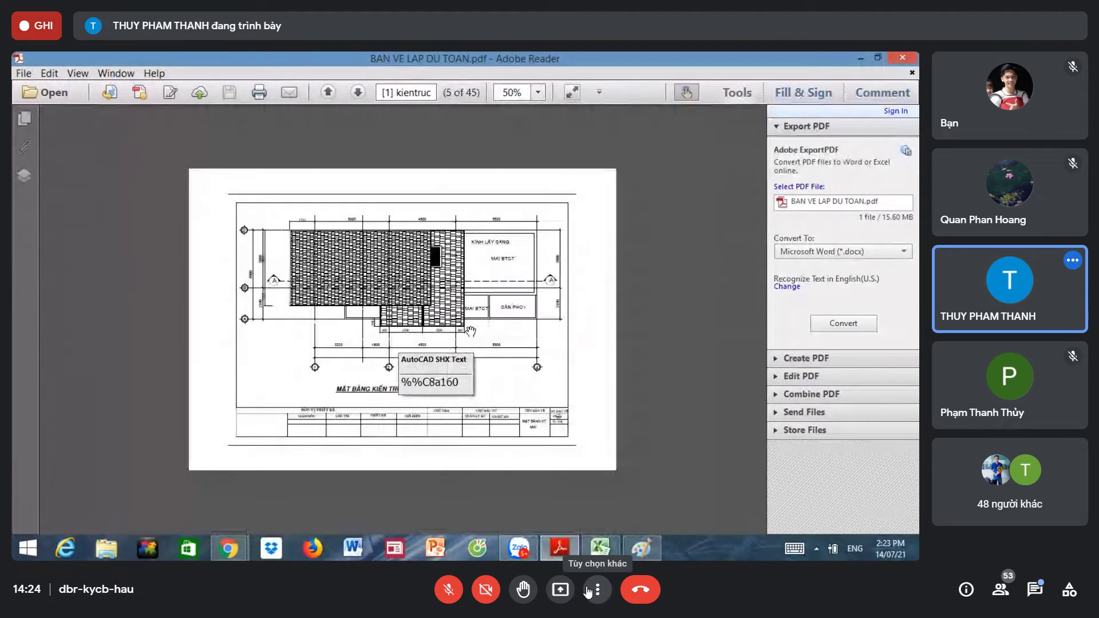
scroll(471, 330, "up", 2)
scroll(471, 330, "down", 1)
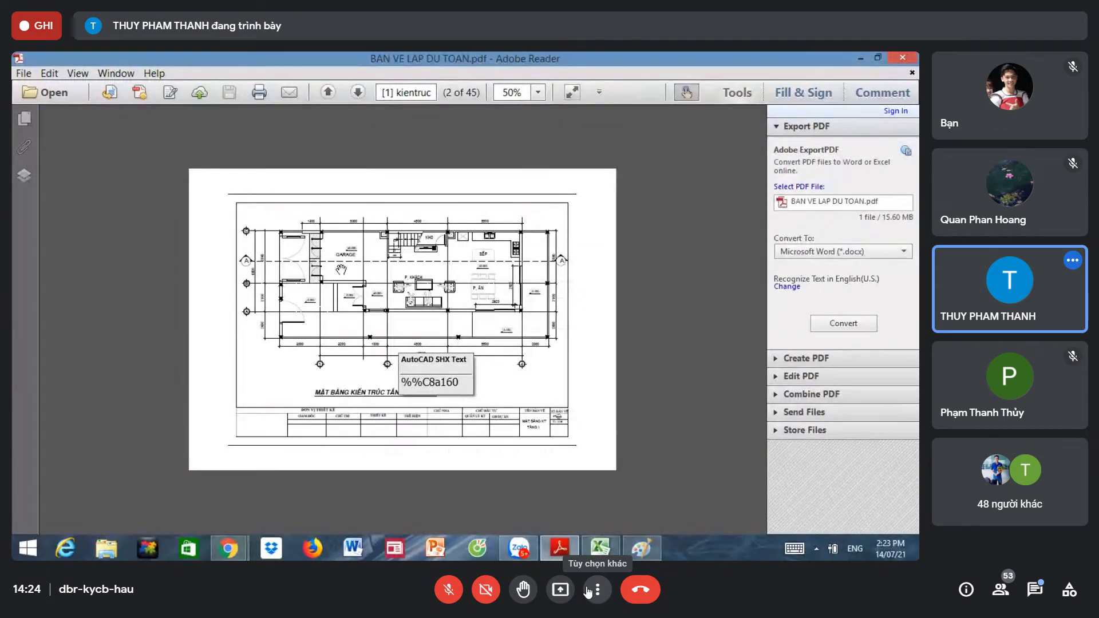
scroll(320, 258, "up", 3, "ctrl")
scroll(286, 269, "up", 1, "ctrl")
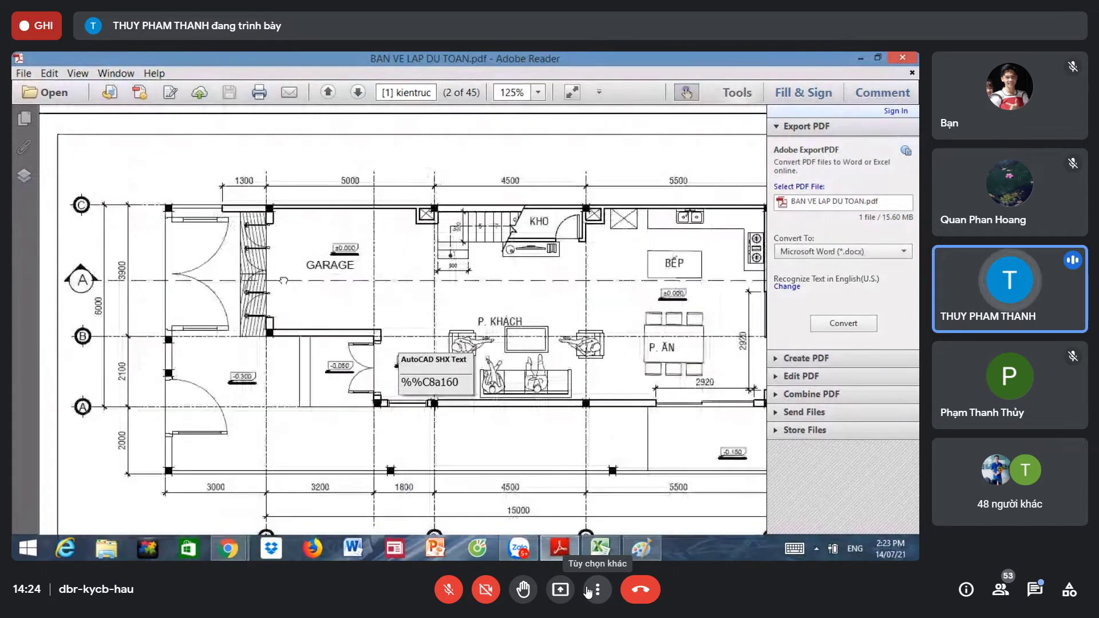
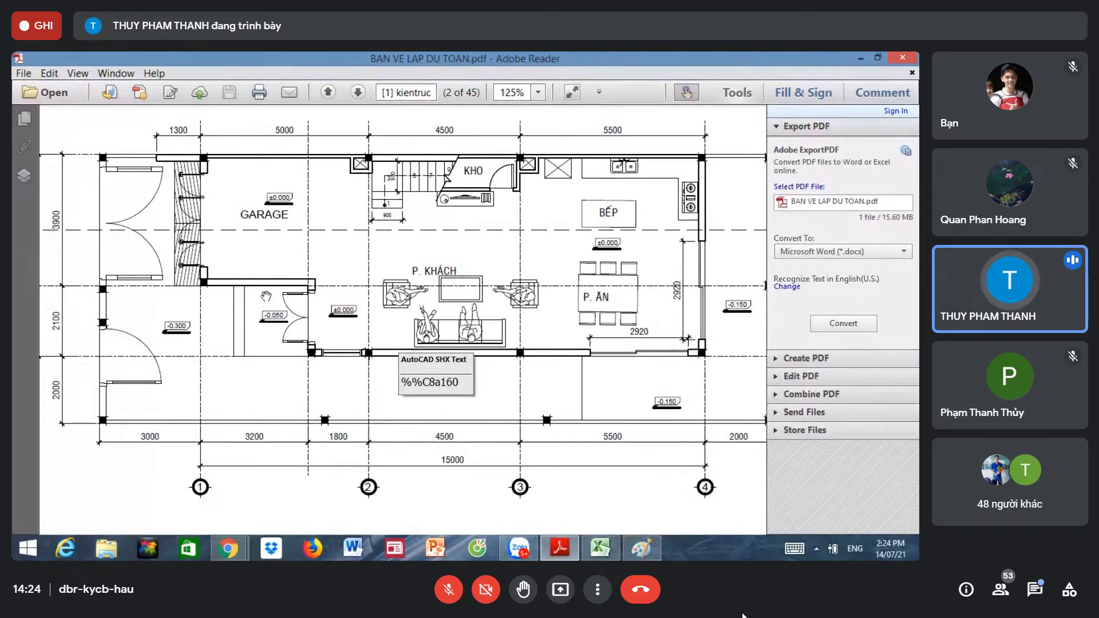
Step: Type 1': into C165's axis label, then replace the dash with a comma so it reads Trục 1,1':
left_click(600, 547)
double_click(150, 407)
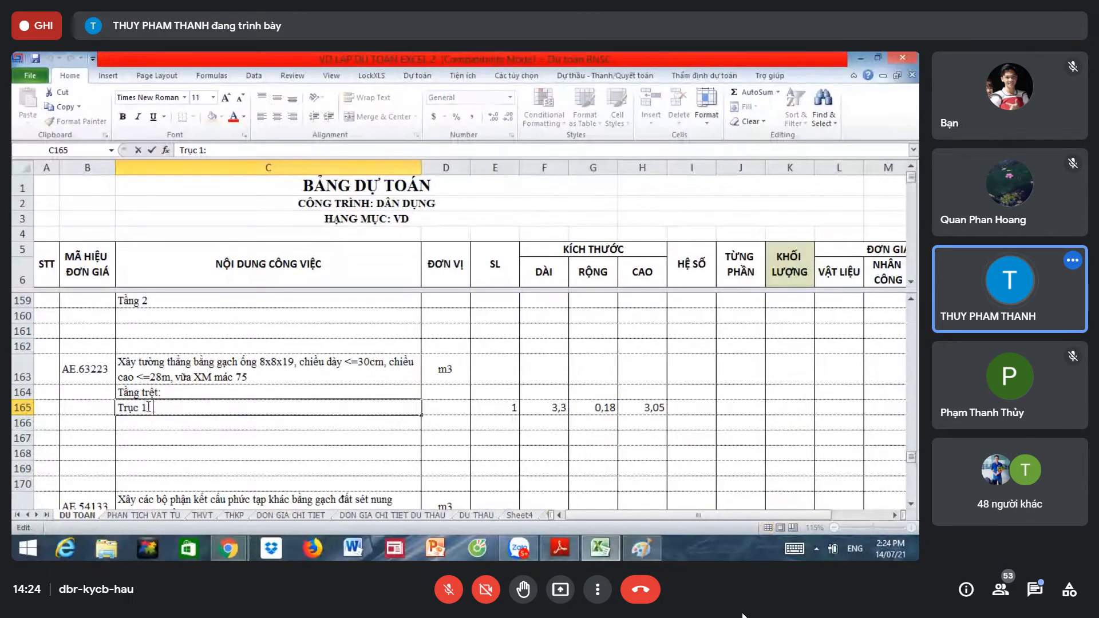
type("-1")
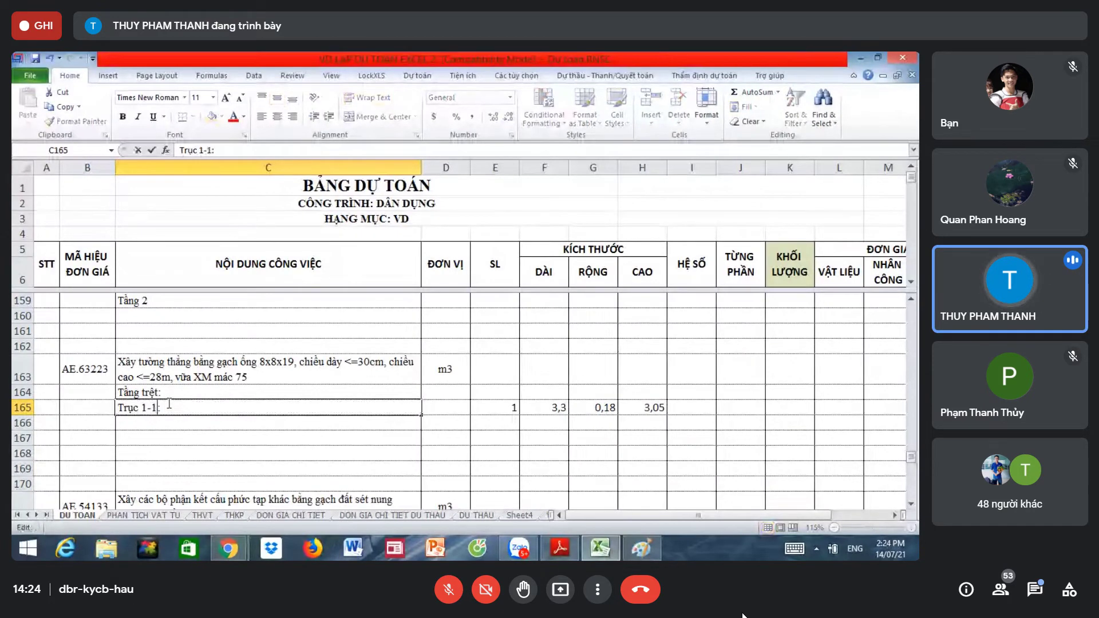
type("':")
key("Return")
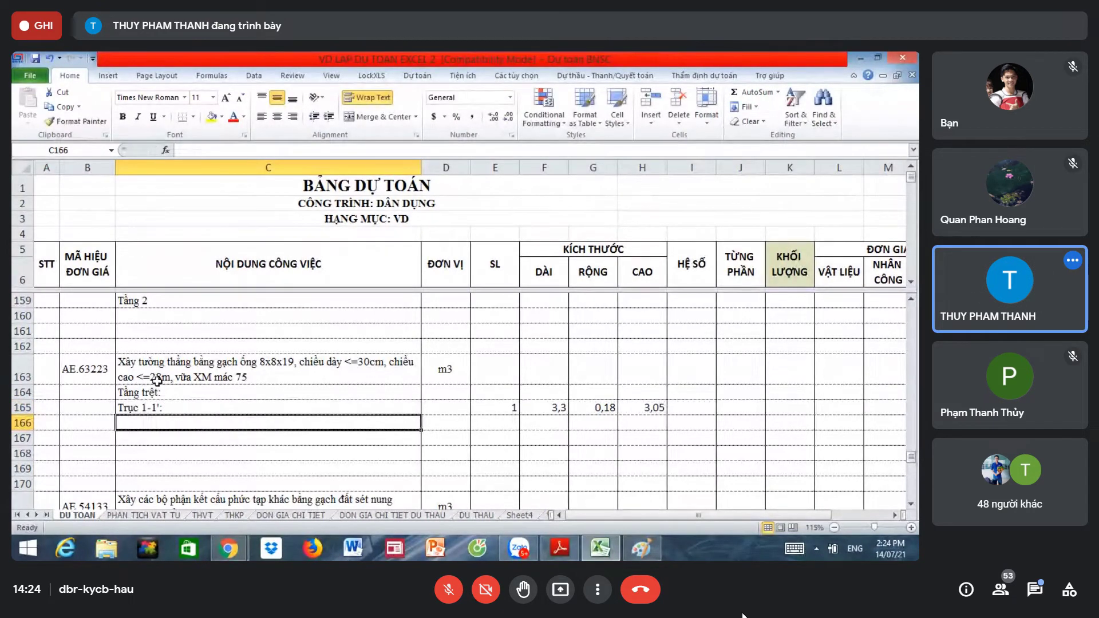
double_click(171, 407)
key("Left")
key("Left")
key("Left")
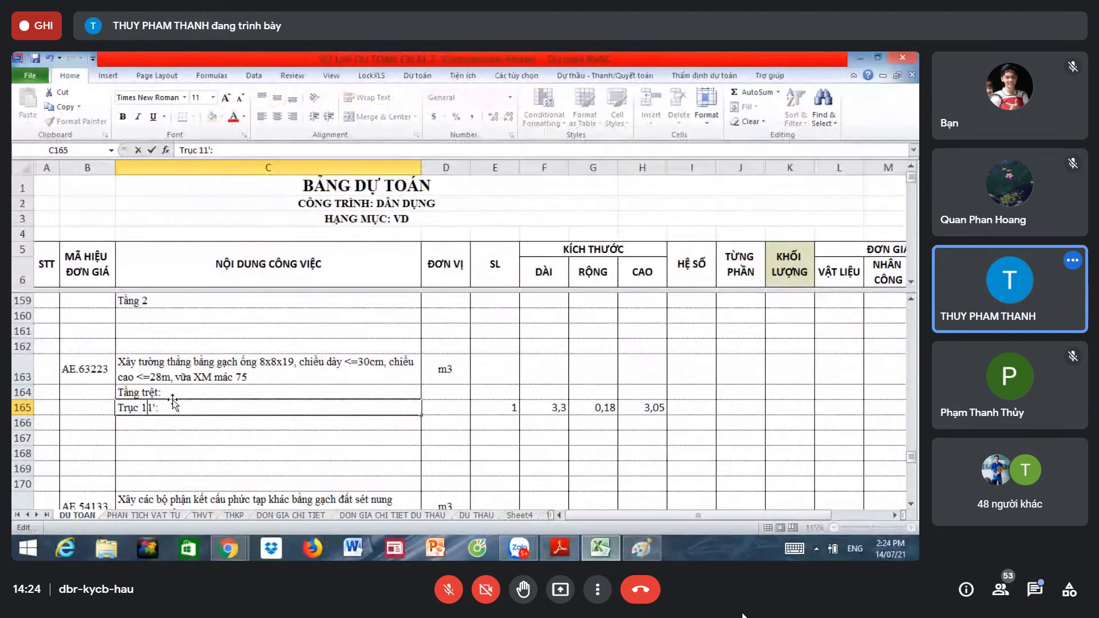
key("BackSpace")
type(",")
key("Return")
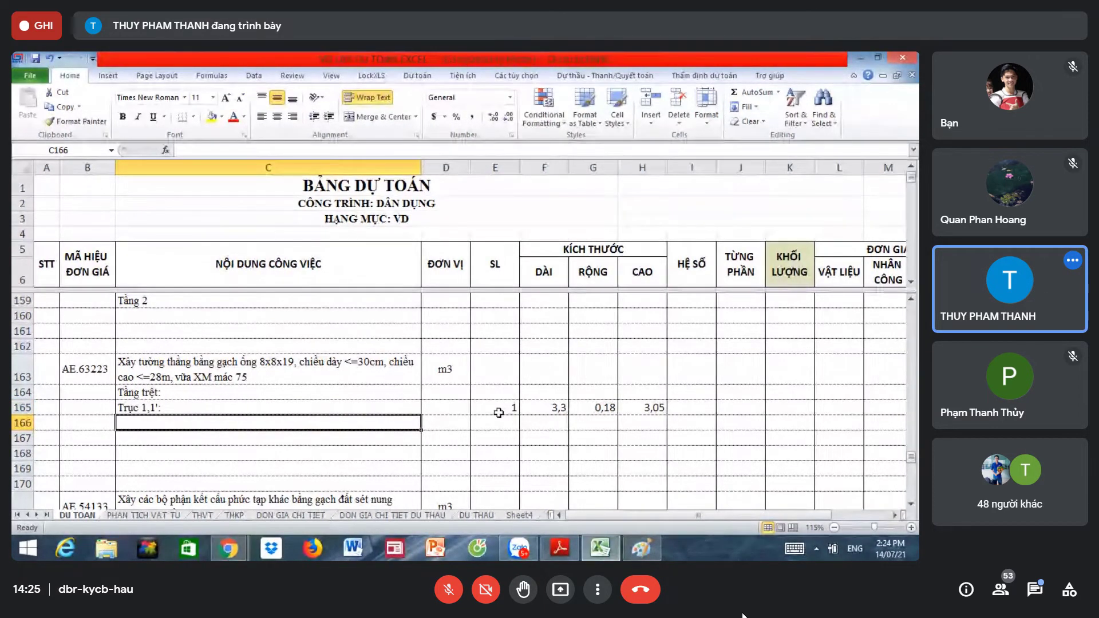
Step: Check the quantity in E165 and the length formula in F165 against the floor-plan PDF
left_click(496, 408)
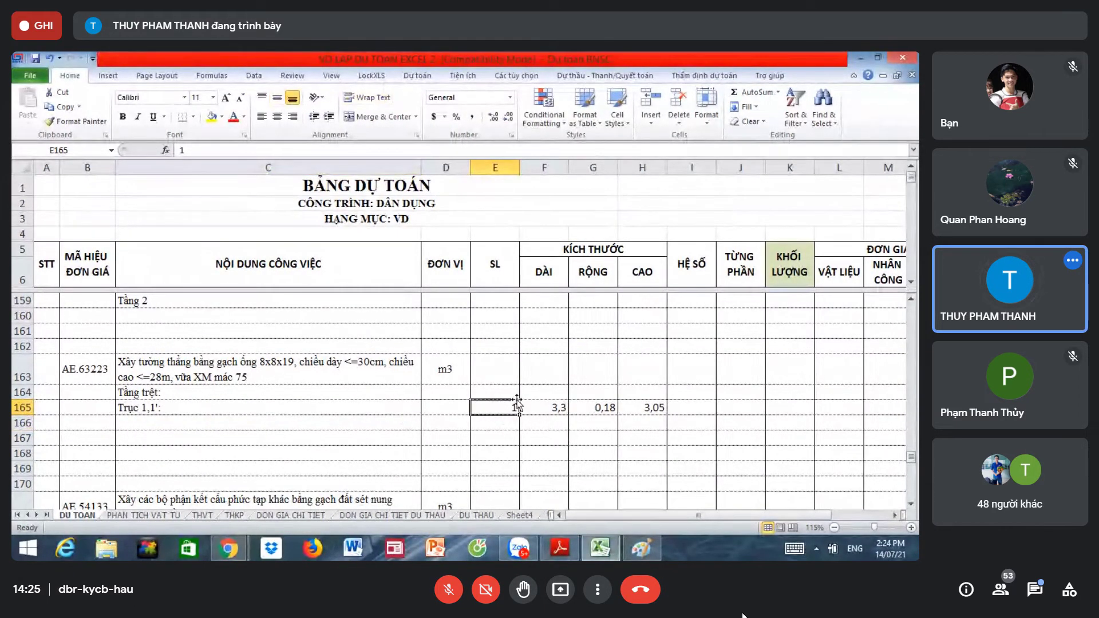
left_click(553, 406)
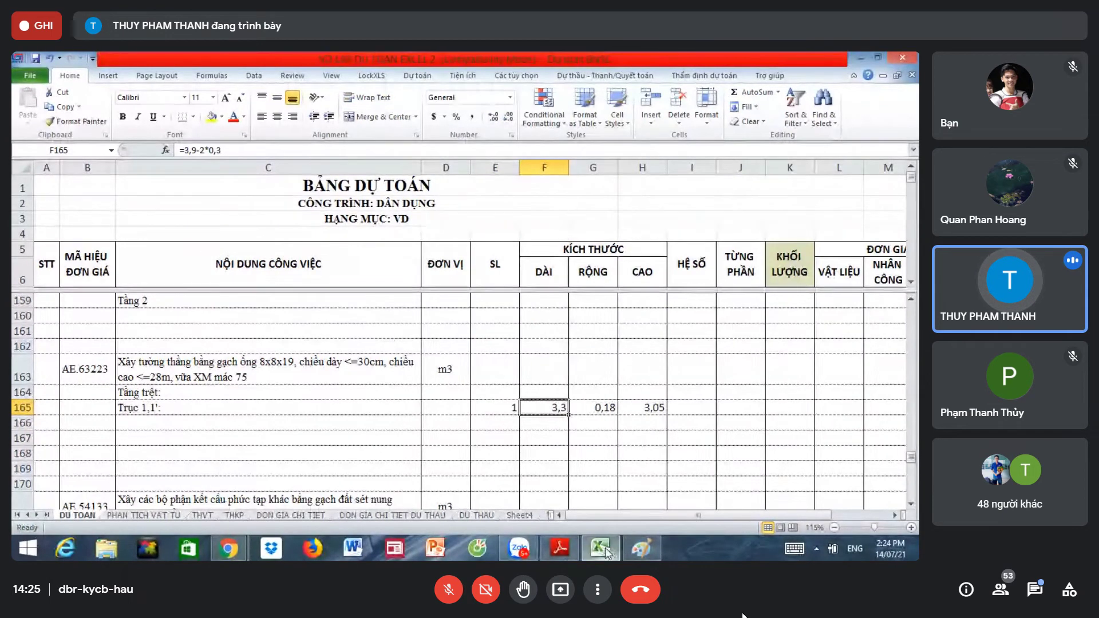
left_click(559, 549)
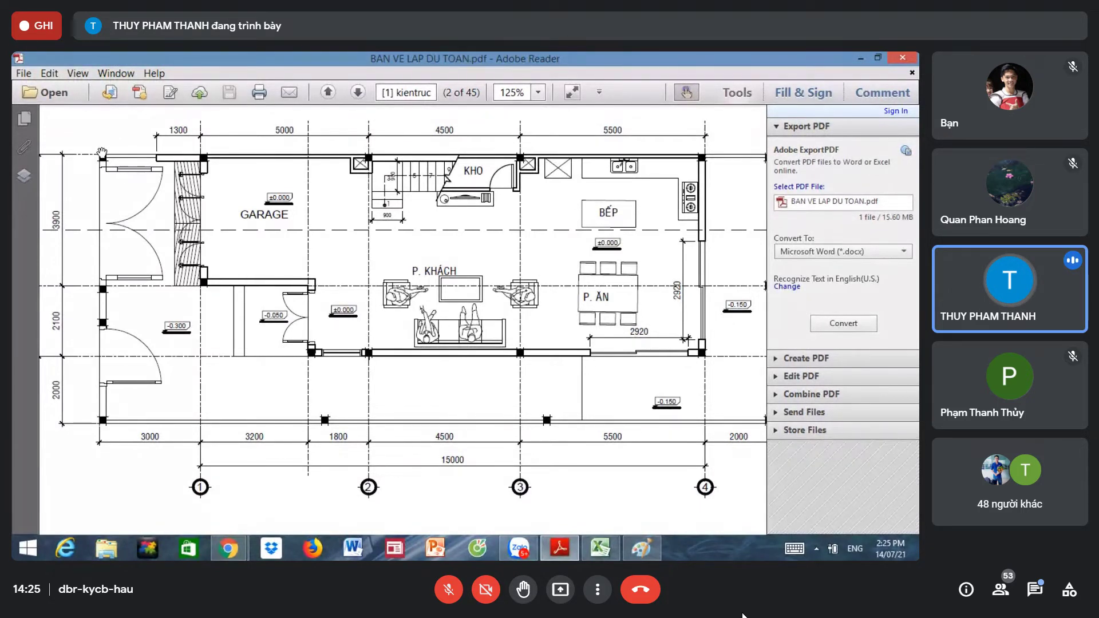
Step: Replace 3,9 with 6 in F165's length formula so it reads =6-3*0,3, giving 5,1
left_click(599, 548)
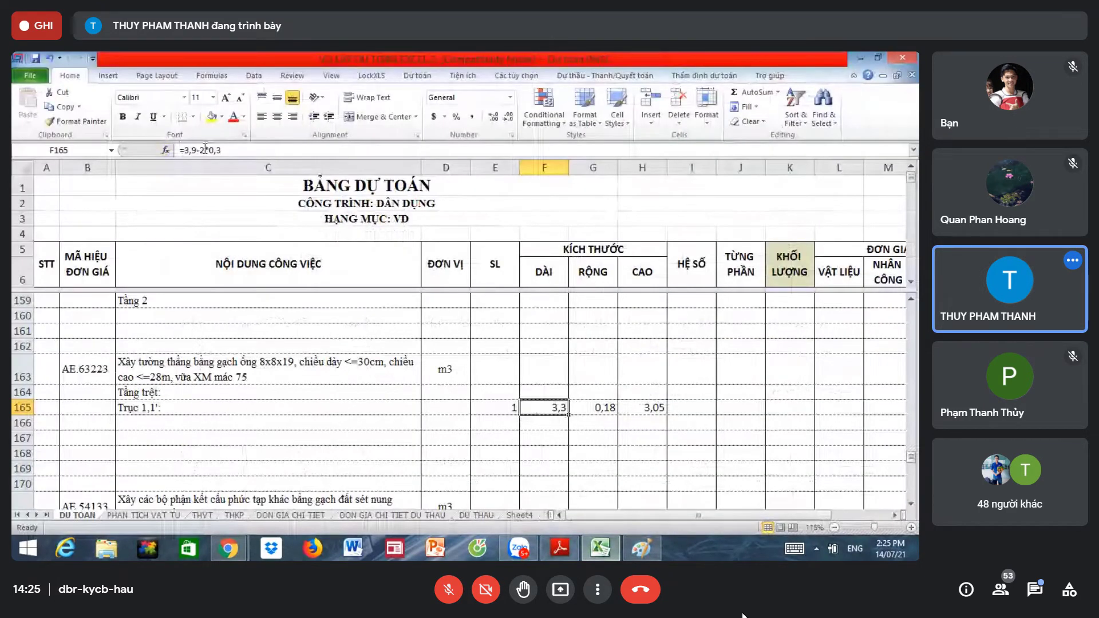
double_click(189, 150)
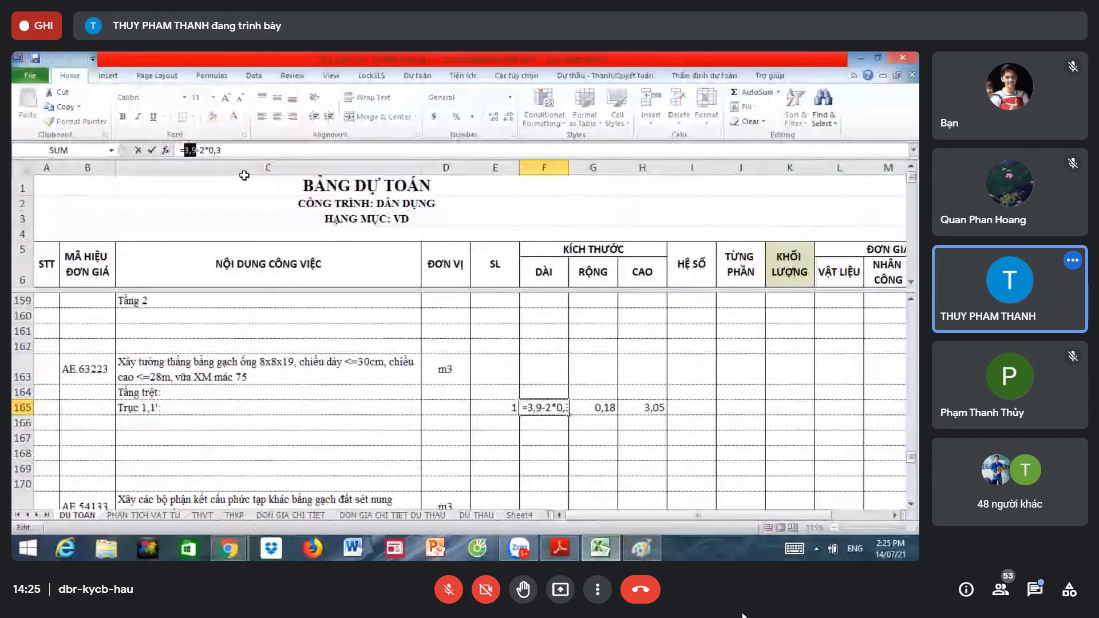
key("Delete")
type("-")
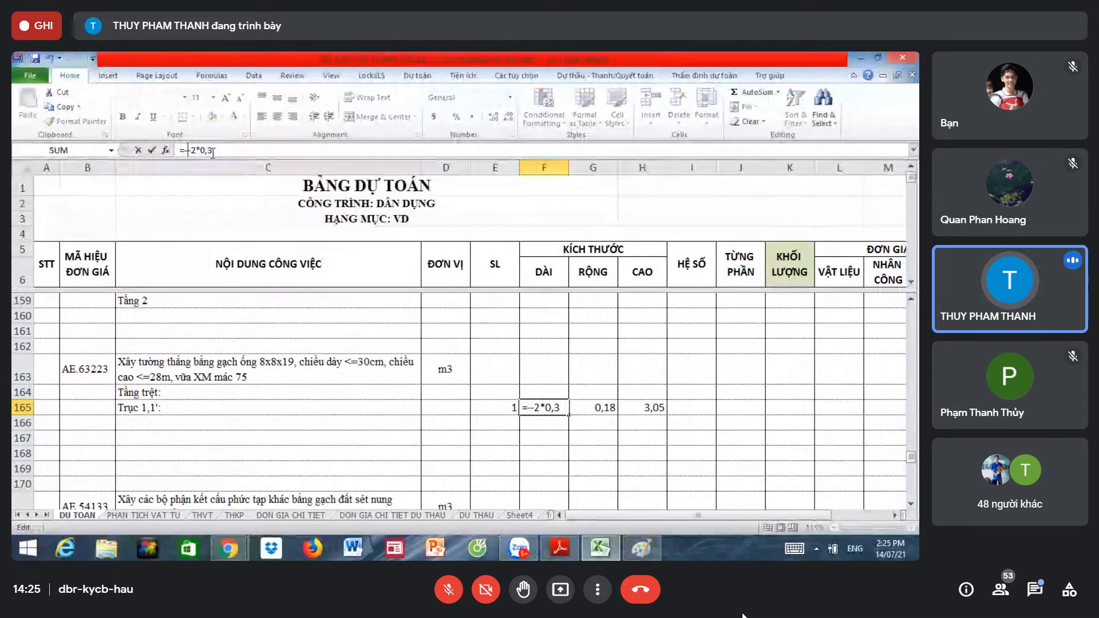
type("6")
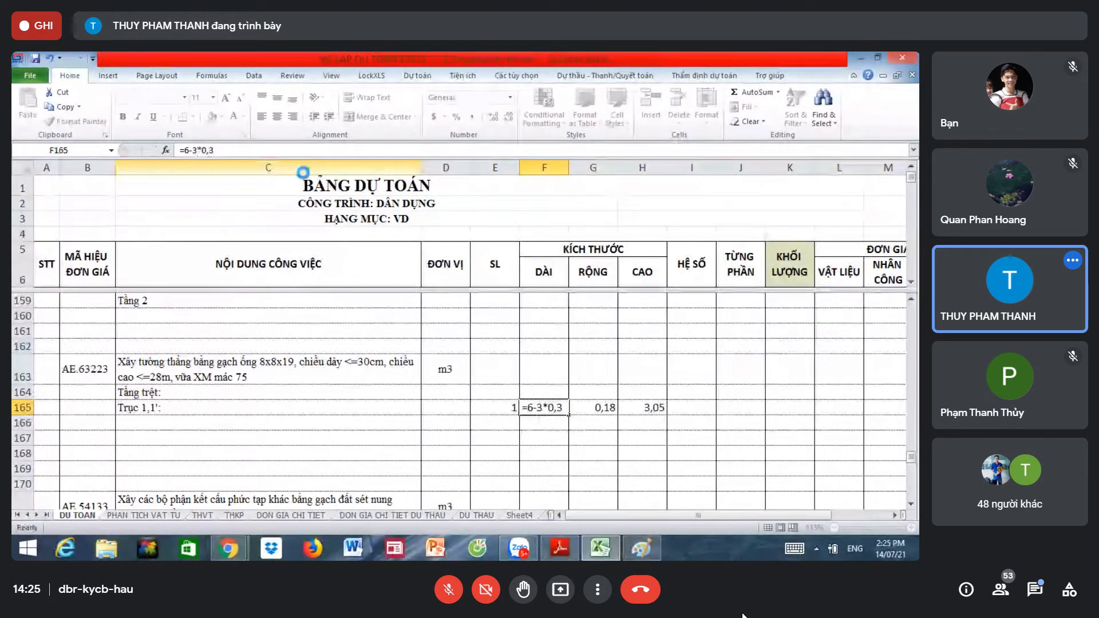
key("Return")
left_click(446, 369)
left_click(534, 404)
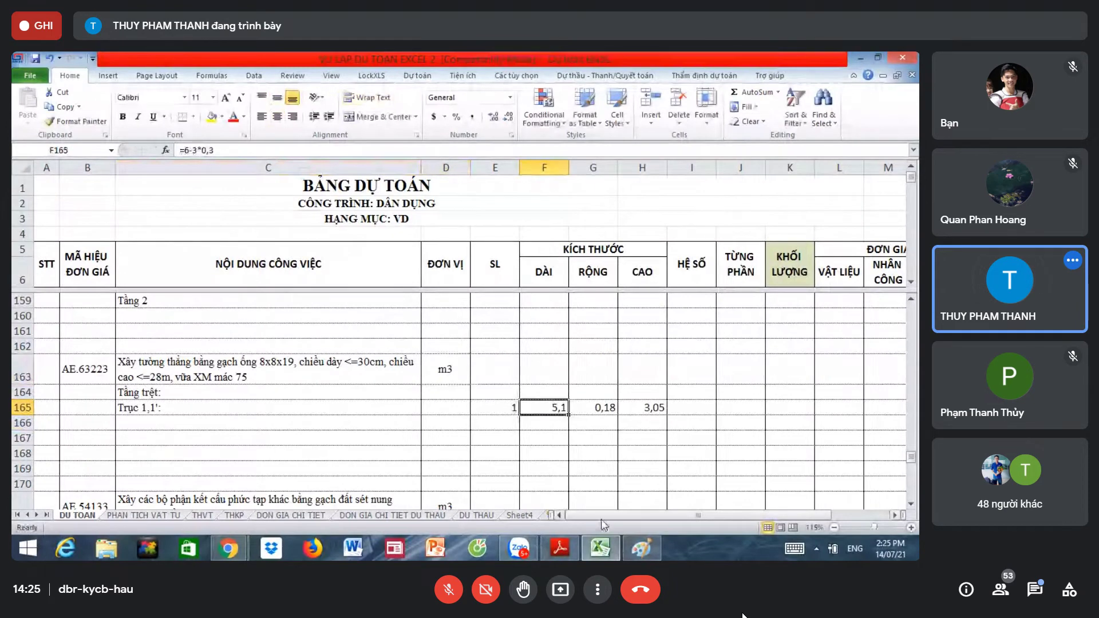
left_click(601, 549)
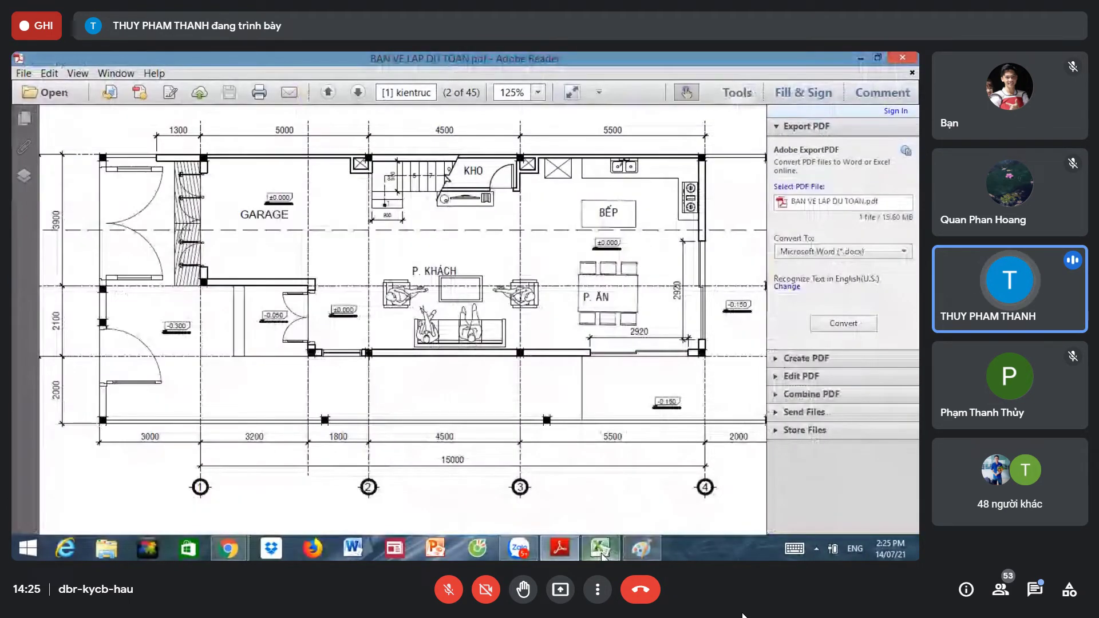
Step: Scroll and zoom the PDF to page 17, the ground-floor column layout plan, at 150%
left_click(600, 550)
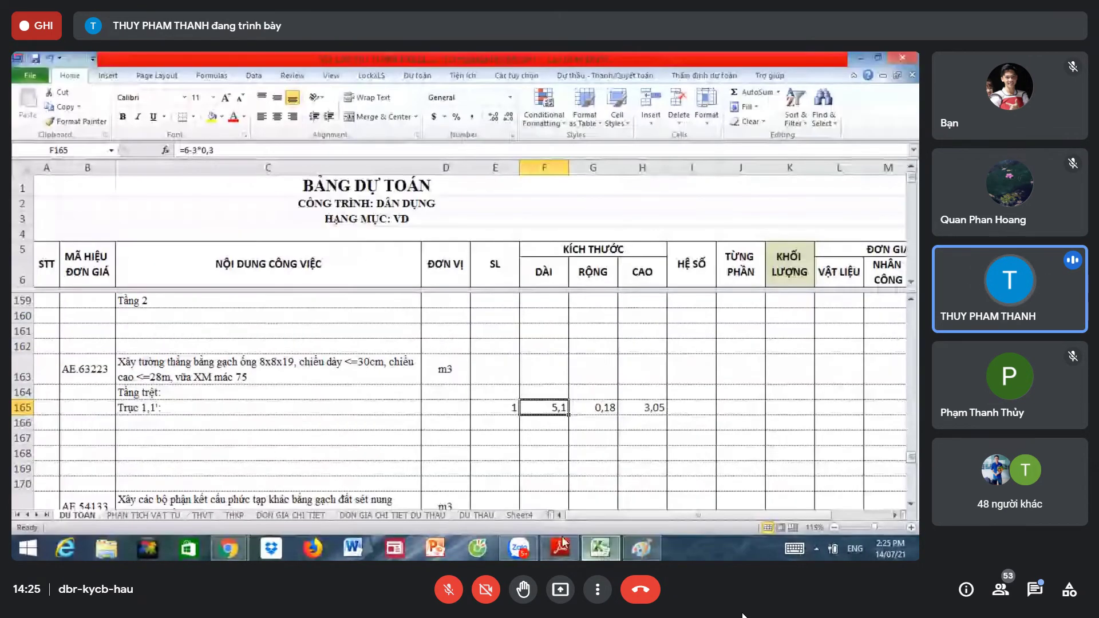
left_click(600, 550)
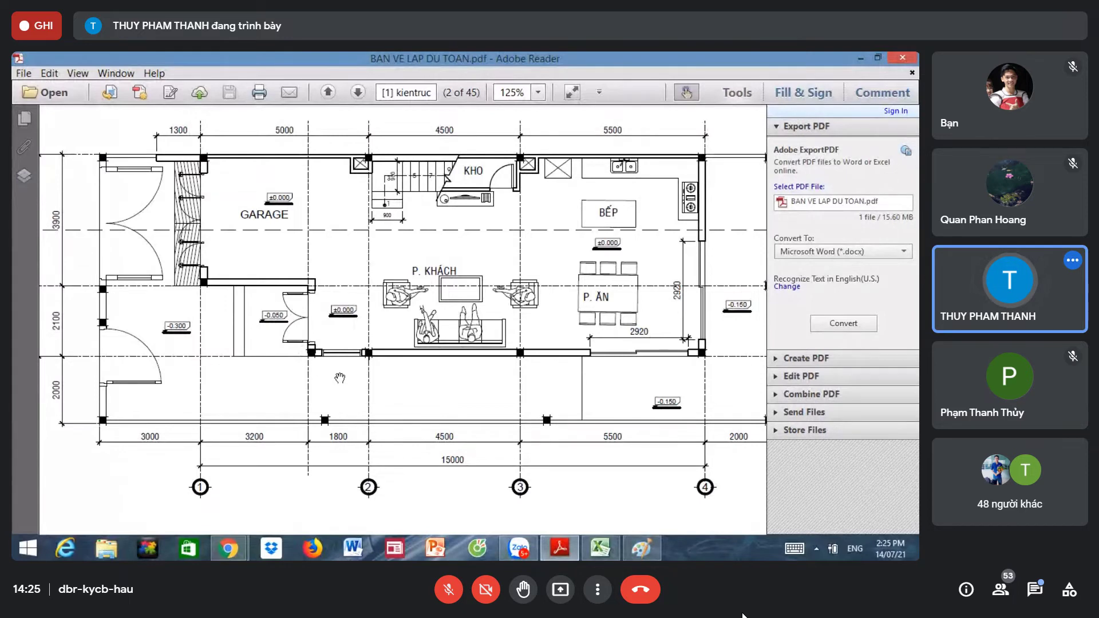
left_click_drag(340, 377, 467, 375)
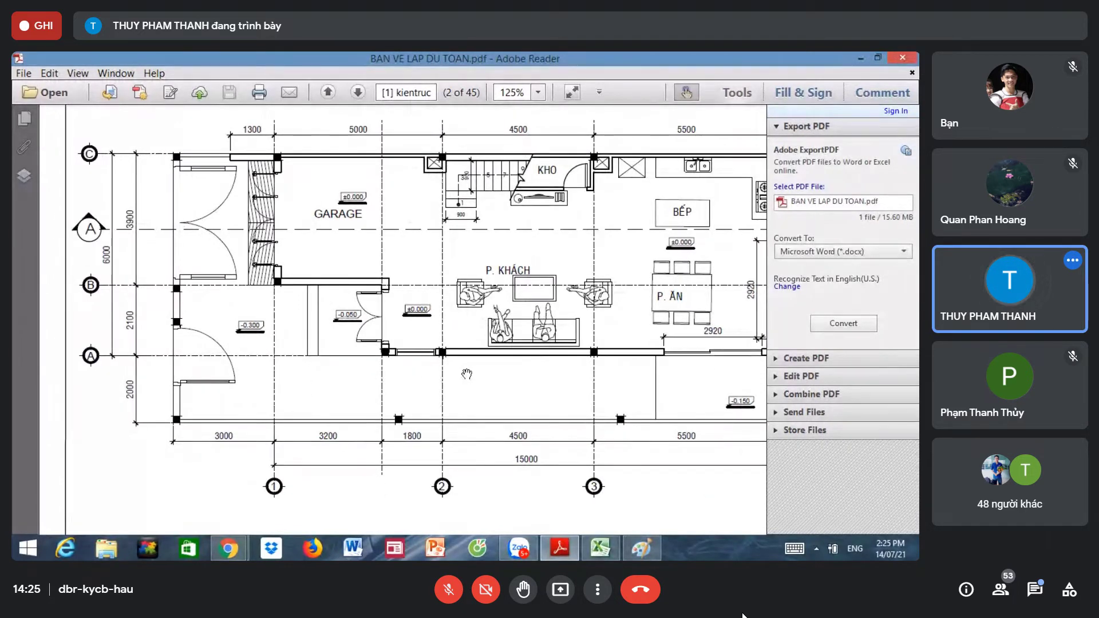
scroll(467, 374, "down", 2, "ctrl")
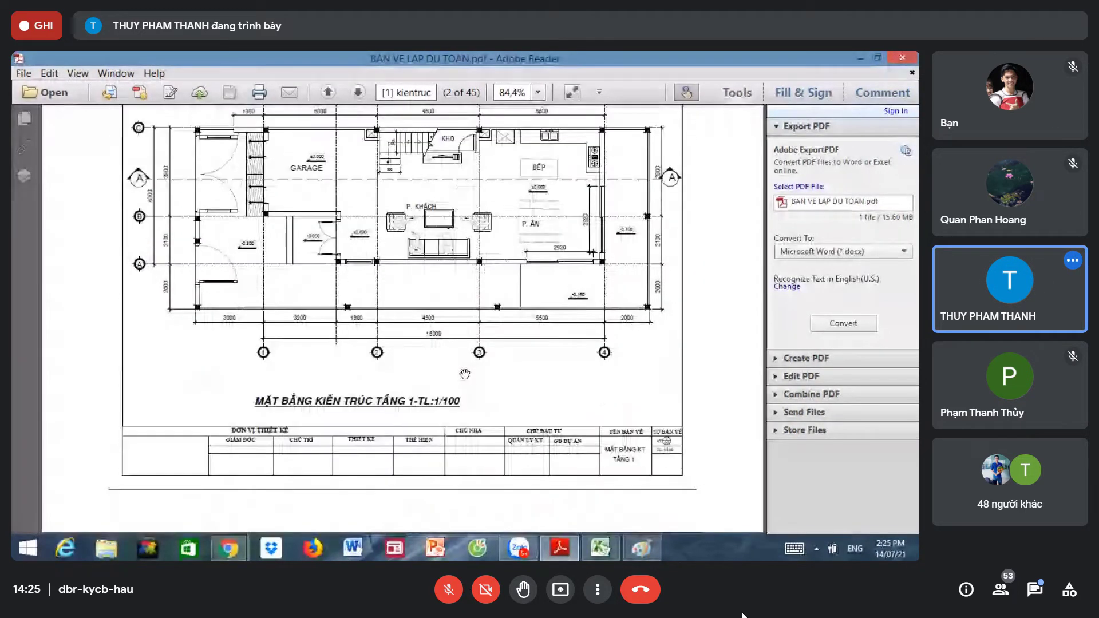
scroll(464, 374, "down", 5, "ctrl")
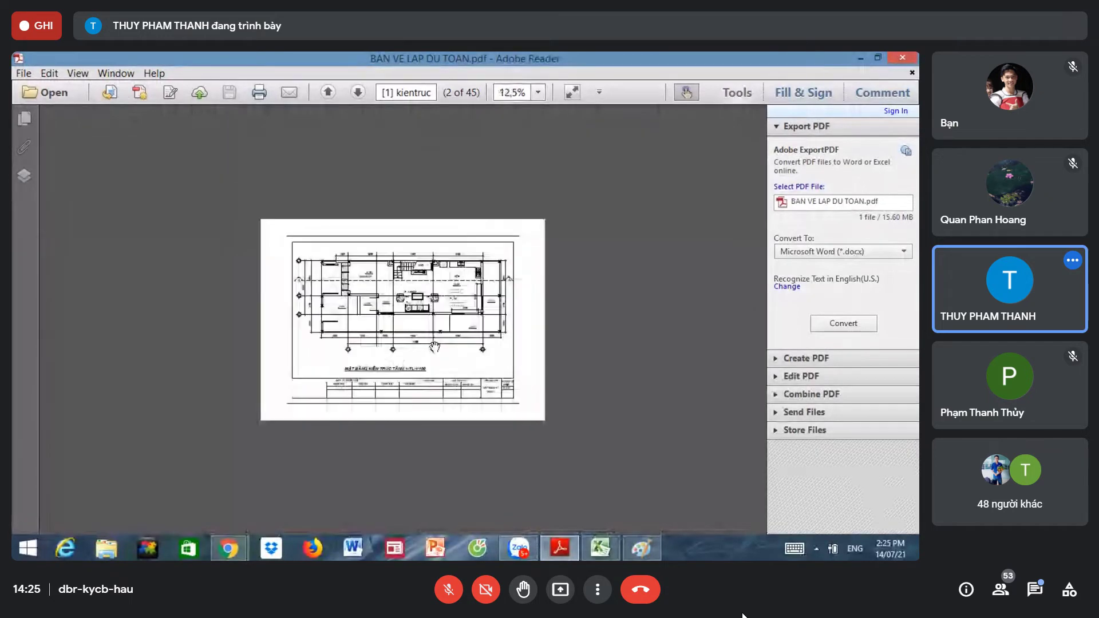
scroll(435, 346, "up", 3, "ctrl")
scroll(433, 347, "down", 3)
scroll(431, 348, "down", 3)
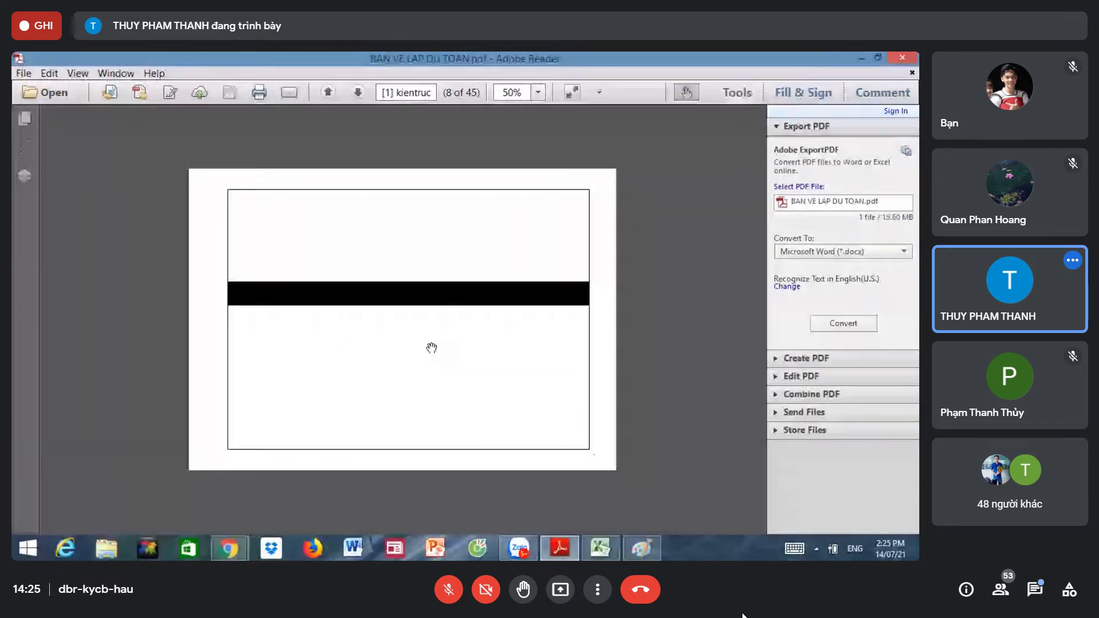
scroll(431, 349, "down", 3)
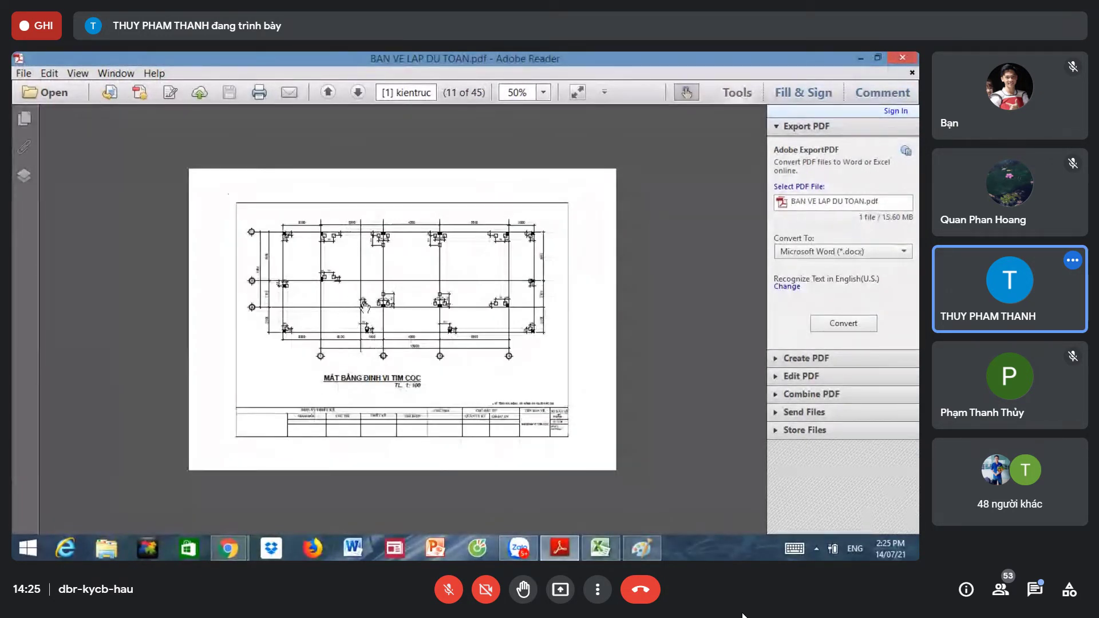
scroll(324, 307, "up", 2, "ctrl")
scroll(352, 345, "up", 1, "ctrl")
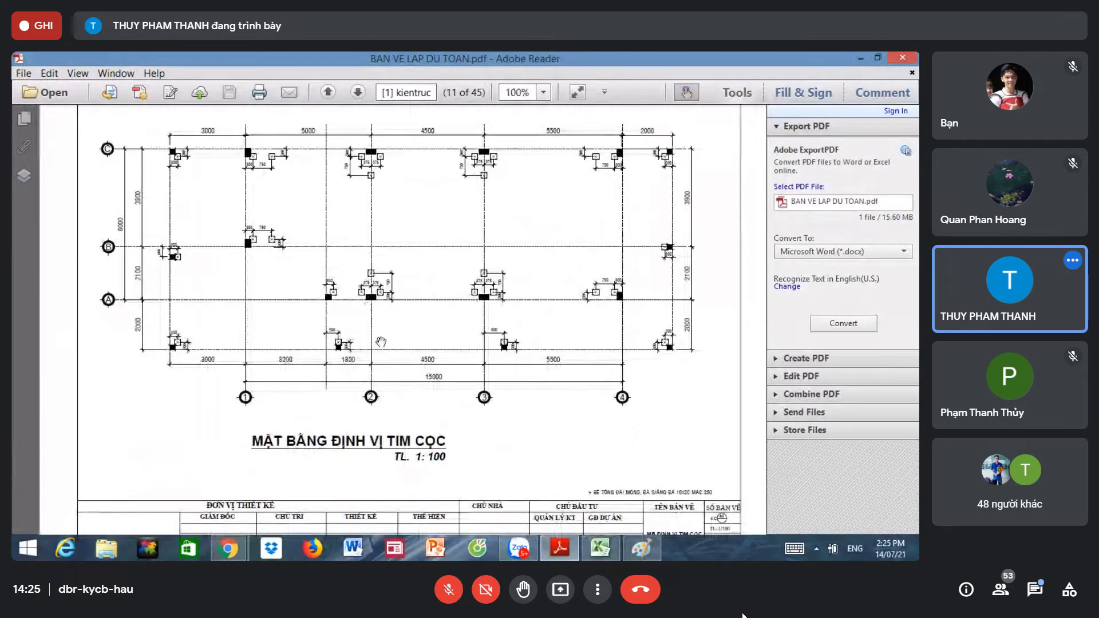
scroll(381, 342, "down", 1, "ctrl")
scroll(382, 341, "down", 5)
scroll(382, 341, "down", 2)
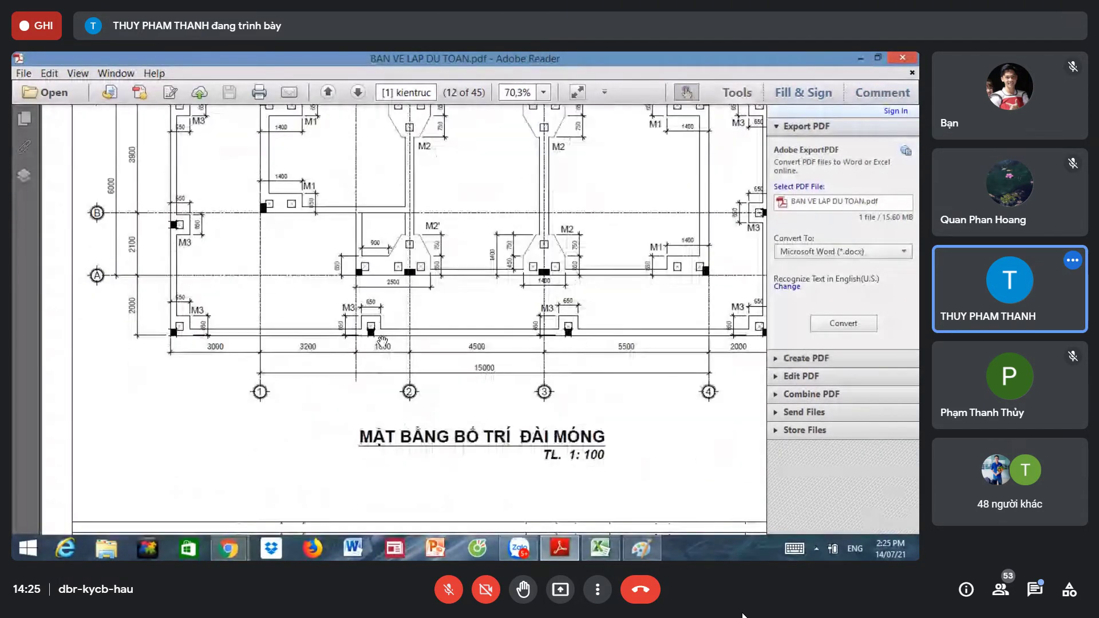
scroll(382, 340, "down", 1)
scroll(382, 342, "down", 1, "ctrl")
scroll(382, 341, "down", 1, "ctrl")
scroll(382, 341, "down", 2)
scroll(382, 341, "down", 2)
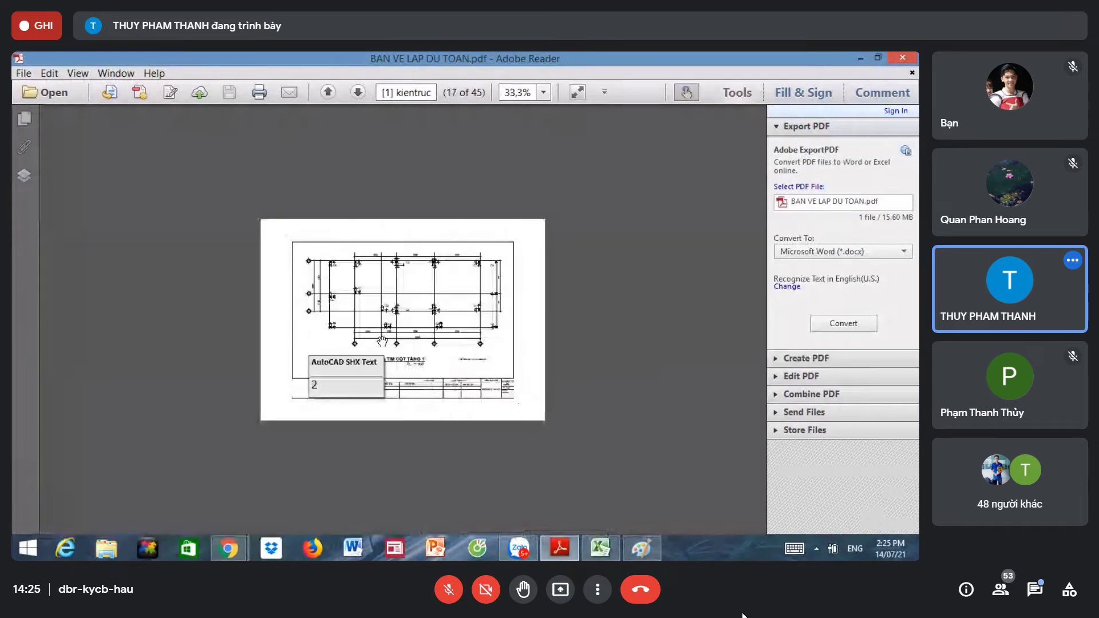
scroll(383, 341, "down", 2)
scroll(382, 341, "up", 2, "ctrl")
scroll(371, 329, "up", 1, "ctrl")
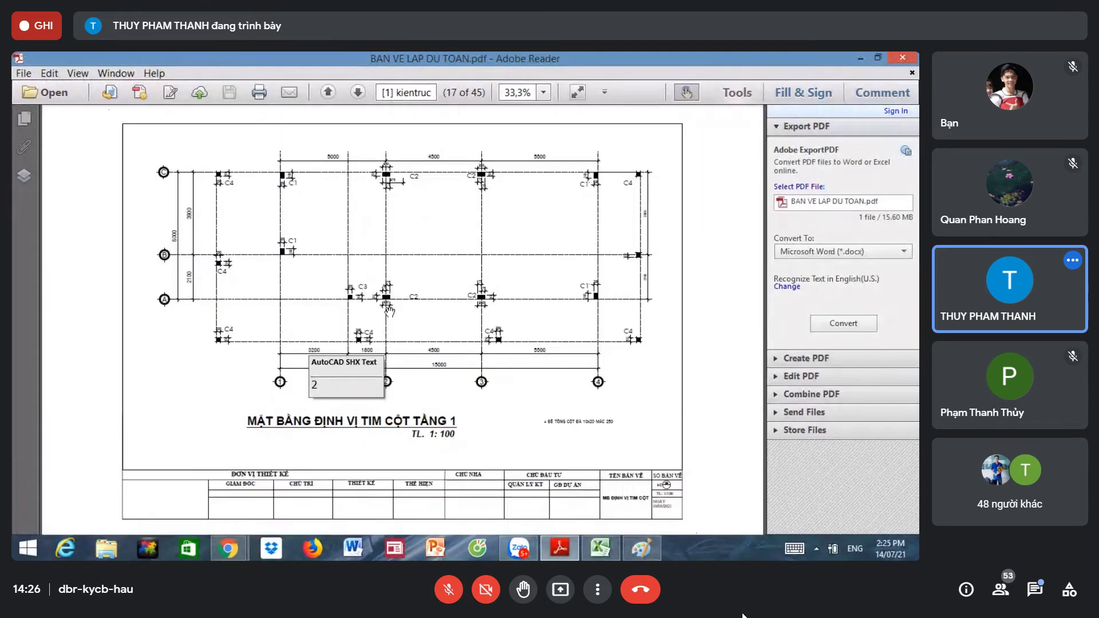
scroll(360, 315, "up", 1, "ctrl")
scroll(344, 294, "up", 3, "ctrl")
Step: Pan and zoom around columns C3 and C2 on the enlarged column plan
left_click_drag(338, 287, 400, 281)
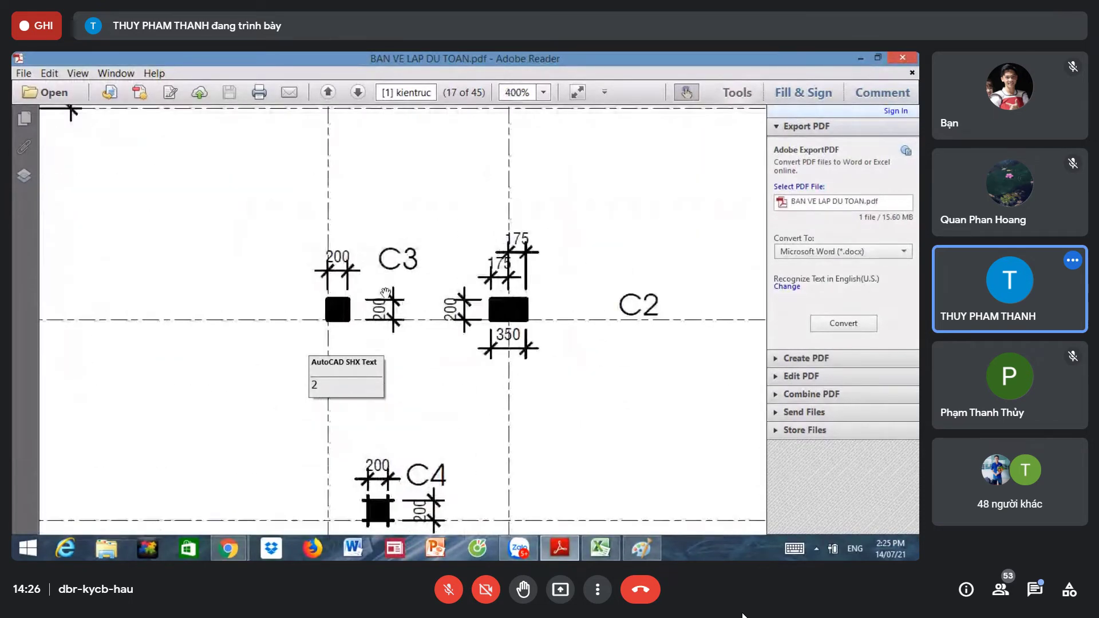
scroll(400, 281, "down", 2, "ctrl")
scroll(424, 320, "down", 1, "ctrl")
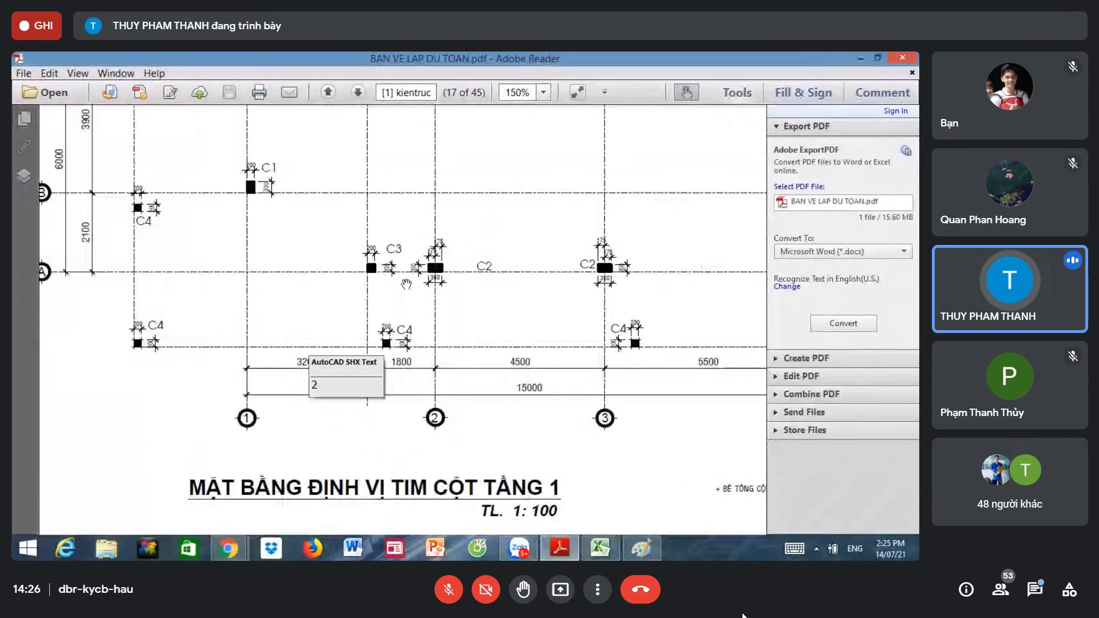
scroll(458, 389, "up", 3)
scroll(485, 428, "up", 1)
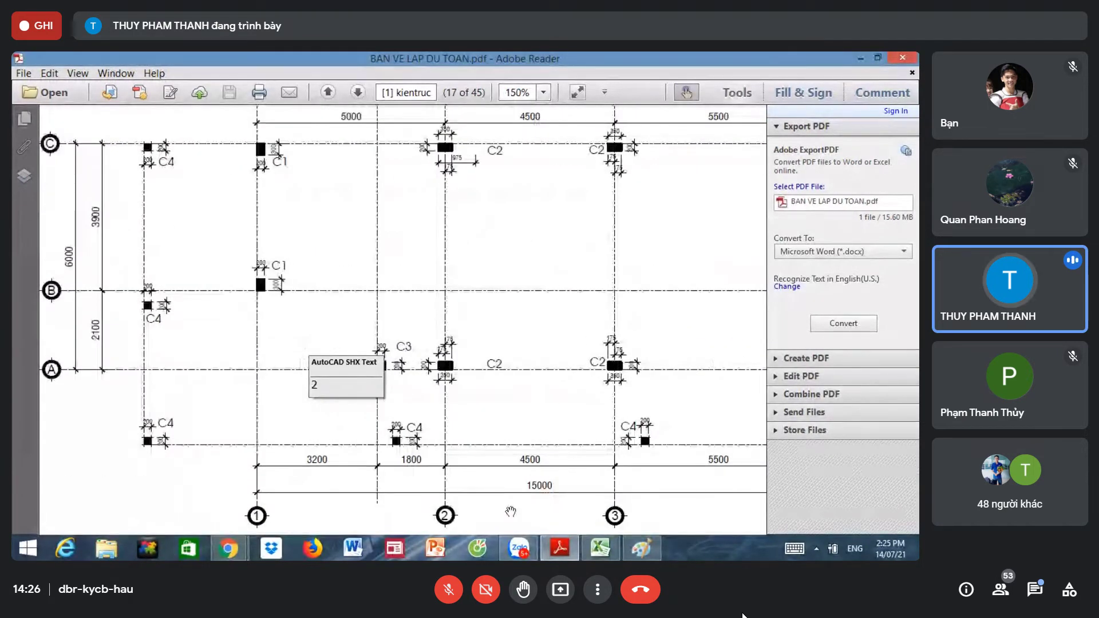
Step: Edit F165's formula to =6-2*0,3-0,2 so the Trục 1,1' wall length reads 5,2
left_click(602, 552)
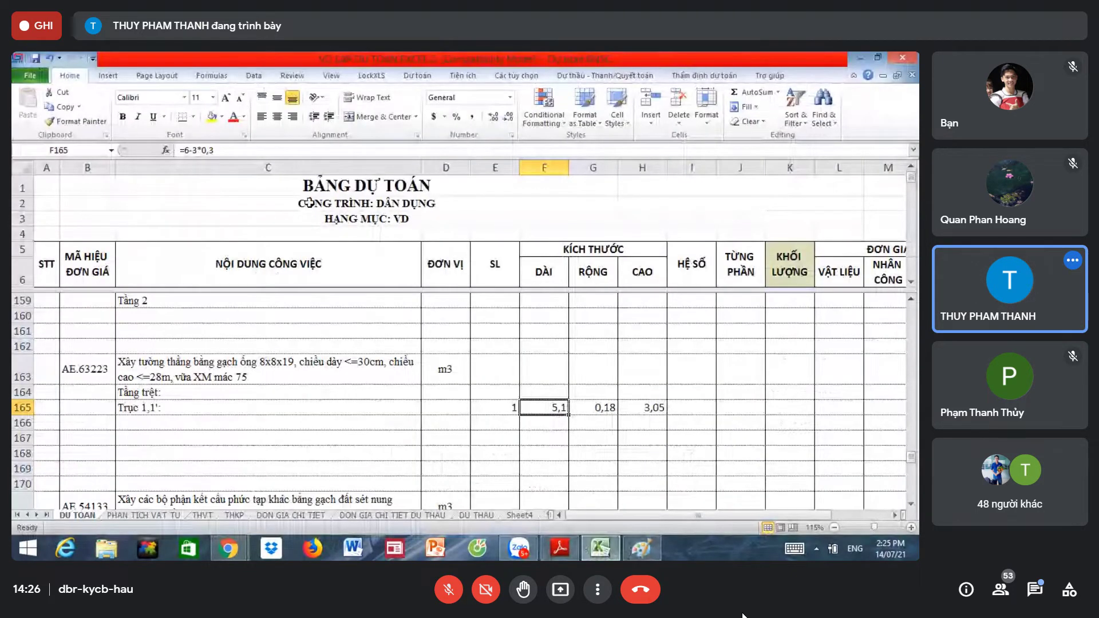
left_click(210, 150)
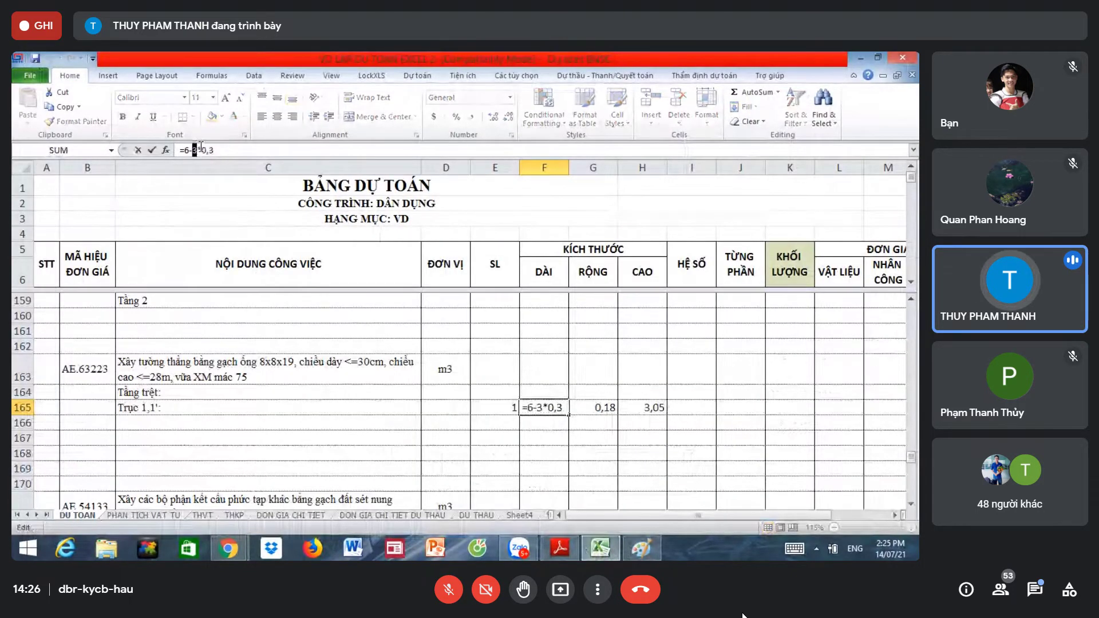
type("2")
left_click(256, 151)
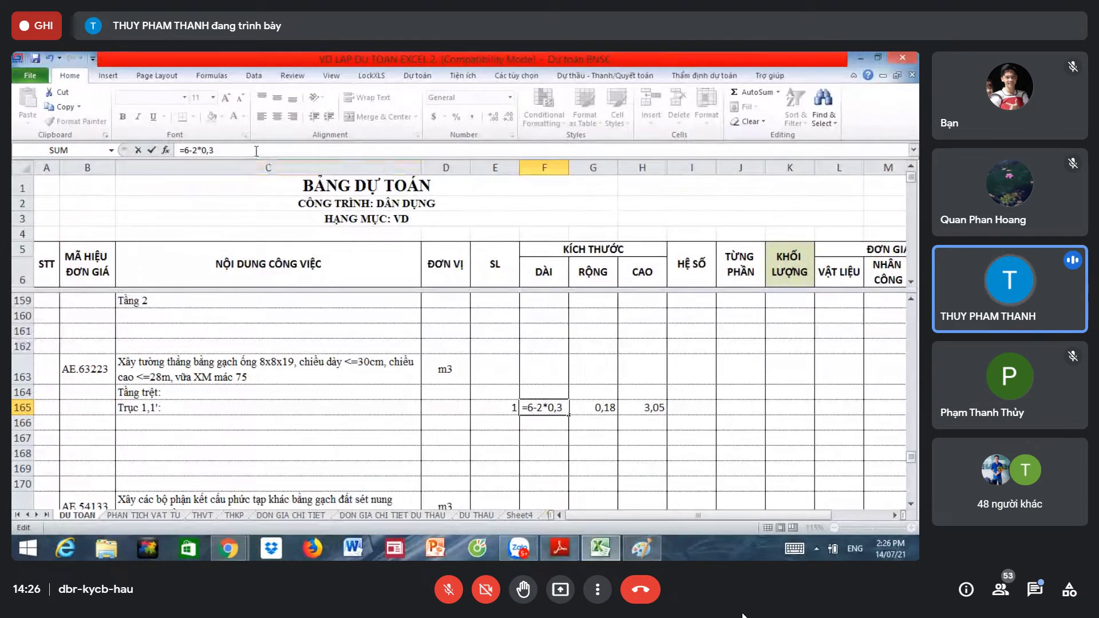
type("-0,2")
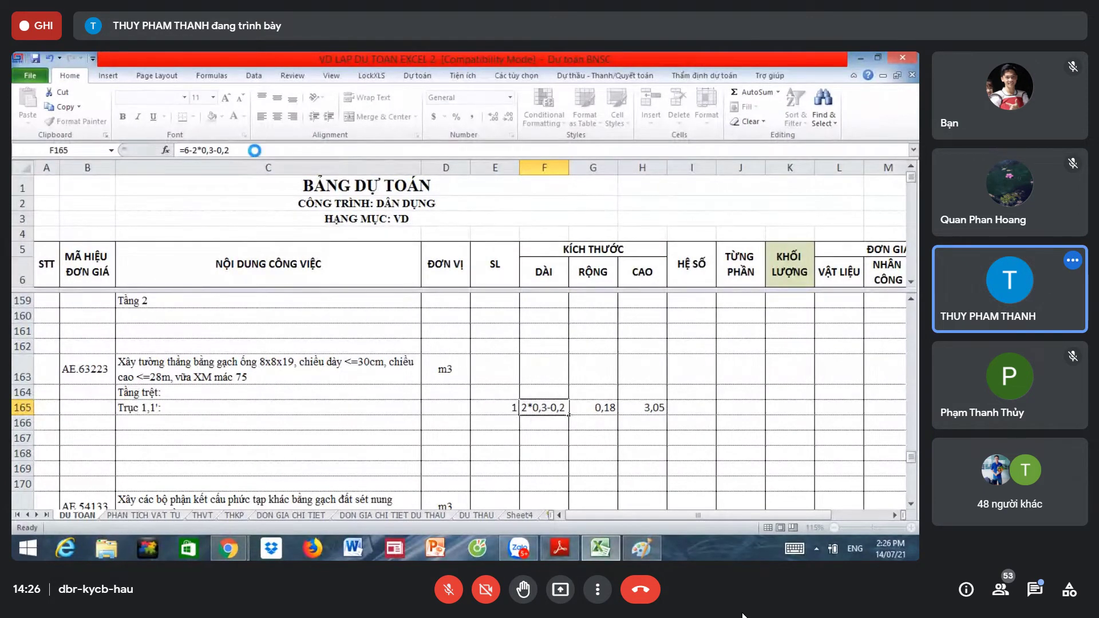
key("Return")
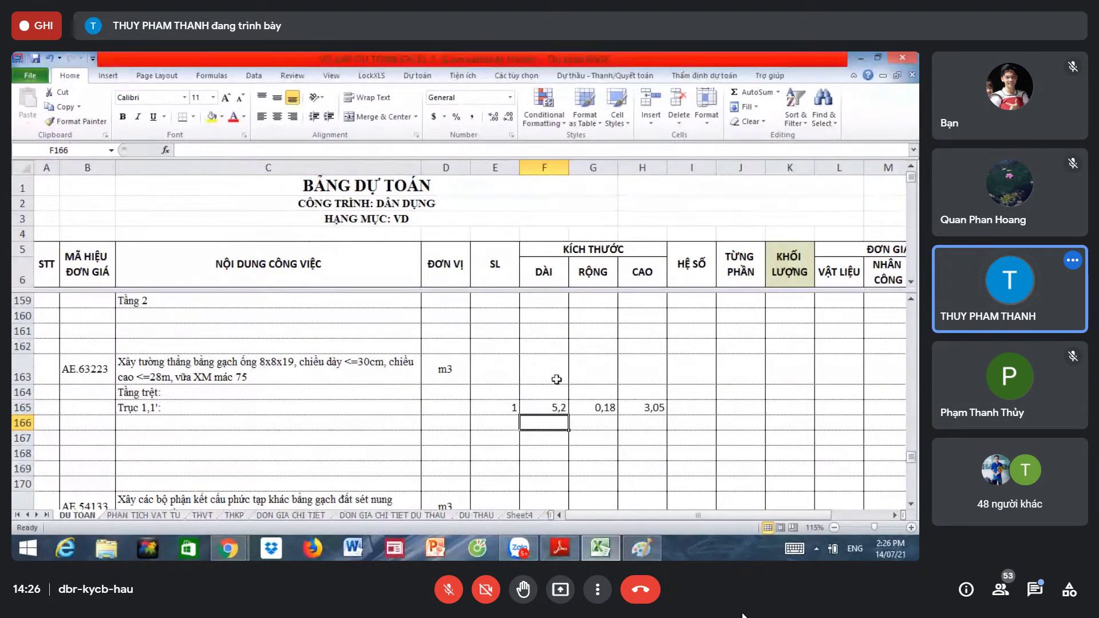
Step: Check the Trục 1,1' row's height, select C166 for the next wall row, and return to the PDF
left_click(605, 394)
left_click(631, 408)
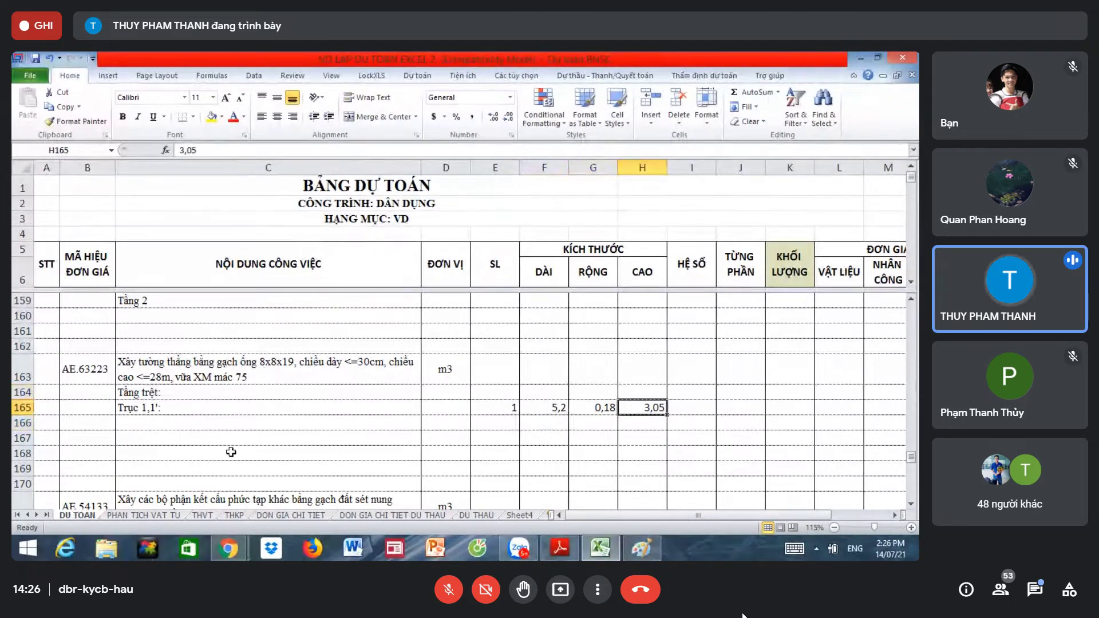
left_click(232, 423)
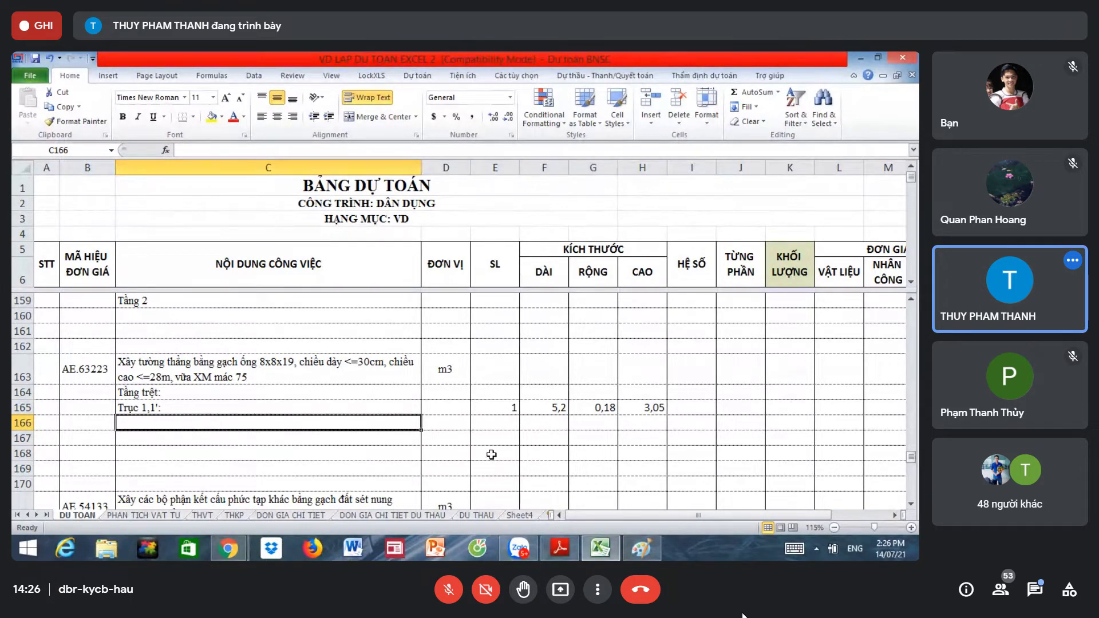
left_click(557, 550)
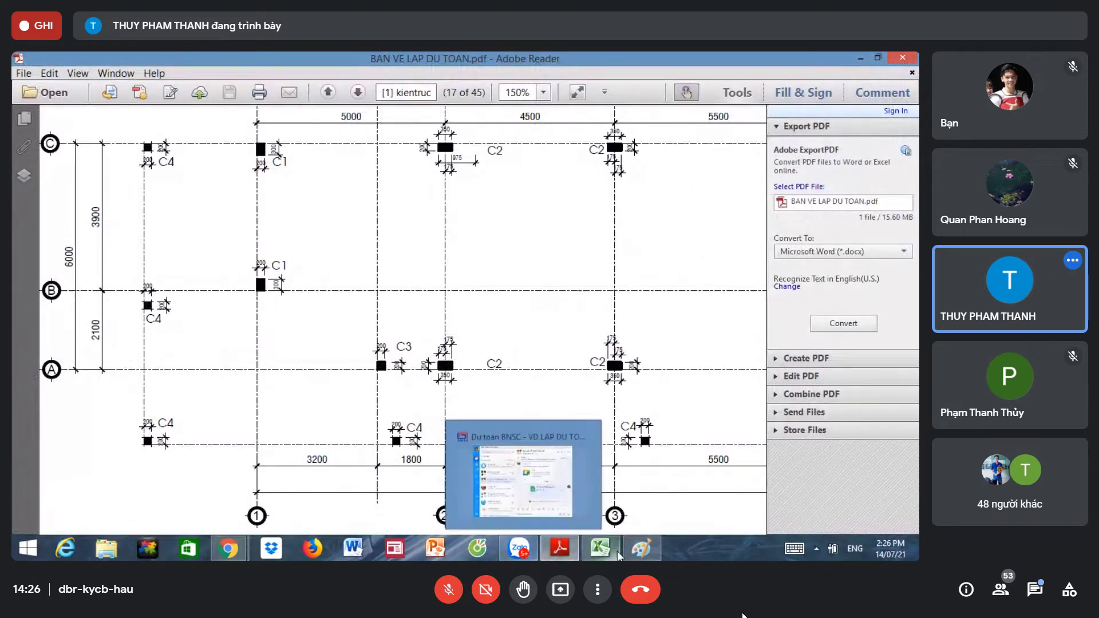
Step: Zoom out and scroll from page 17 back to page 2, the ground-floor architectural plan, at 150%
scroll(518, 355, "down", 1)
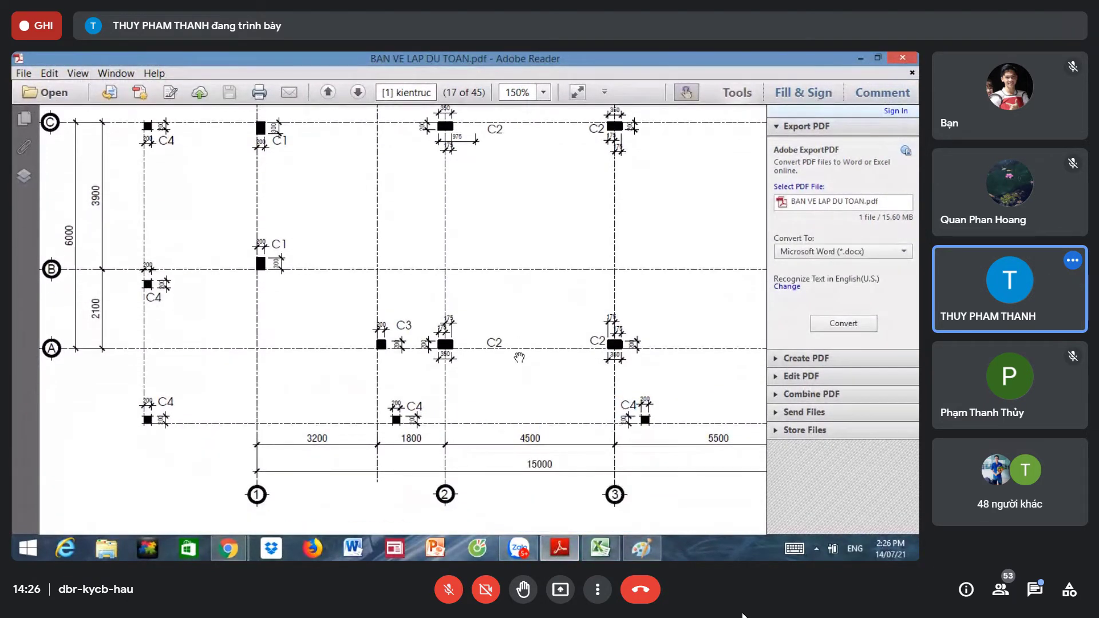
key("ctrl+0")
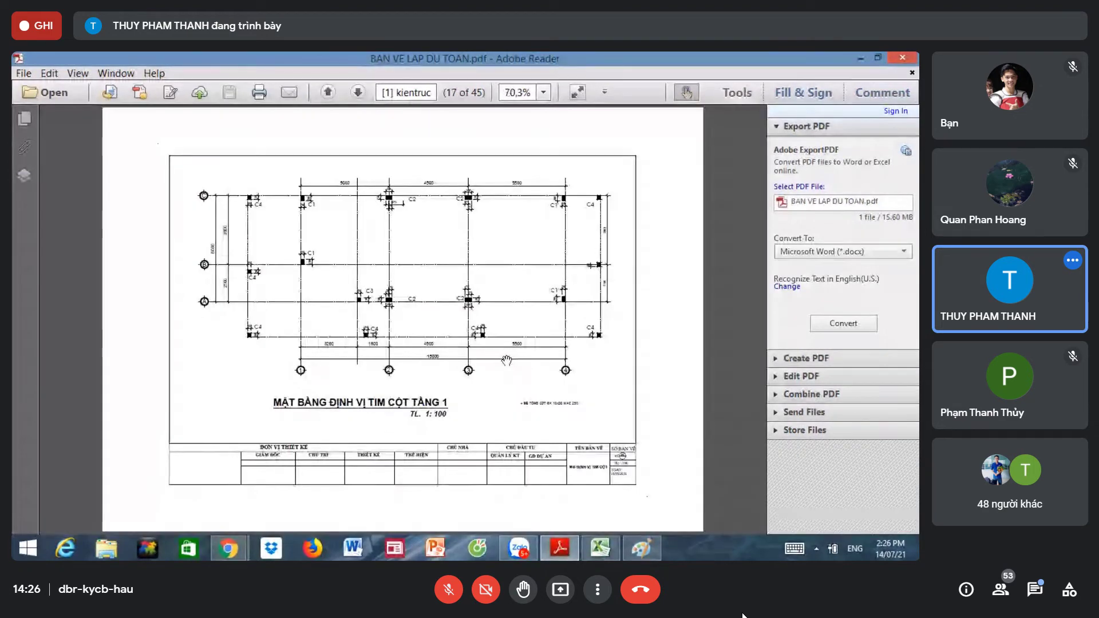
scroll(511, 359, "up", 3)
scroll(510, 360, "up", 3)
scroll(505, 360, "up", 2)
scroll(505, 360, "down", 2)
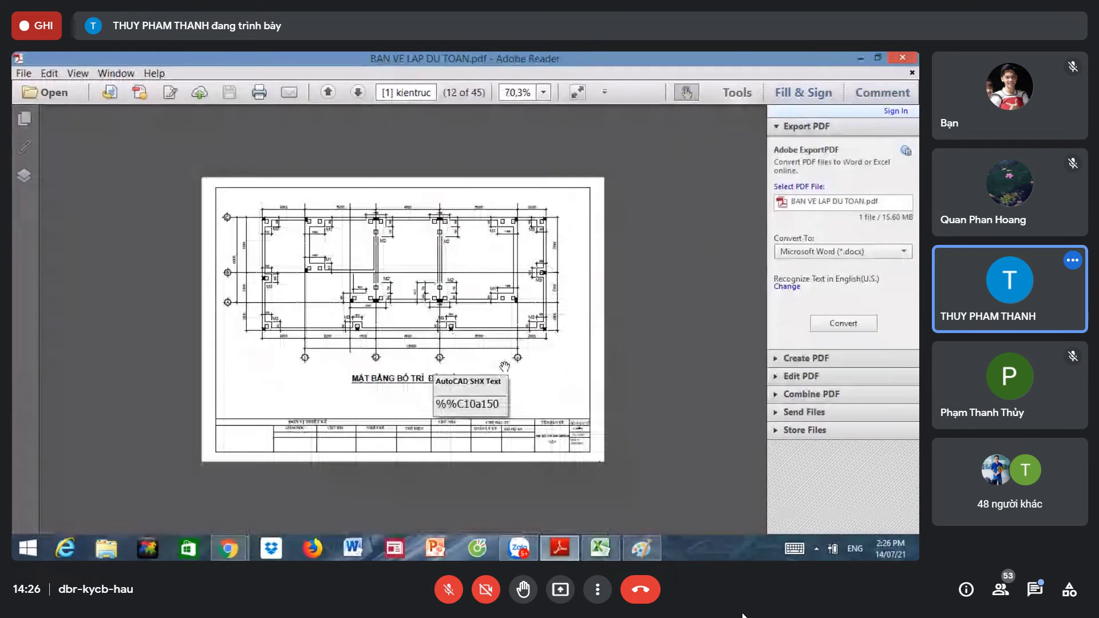
scroll(505, 360, "down", 1)
scroll(505, 363, "up", 5)
scroll(504, 367, "up", 5)
scroll(504, 366, "up", 2)
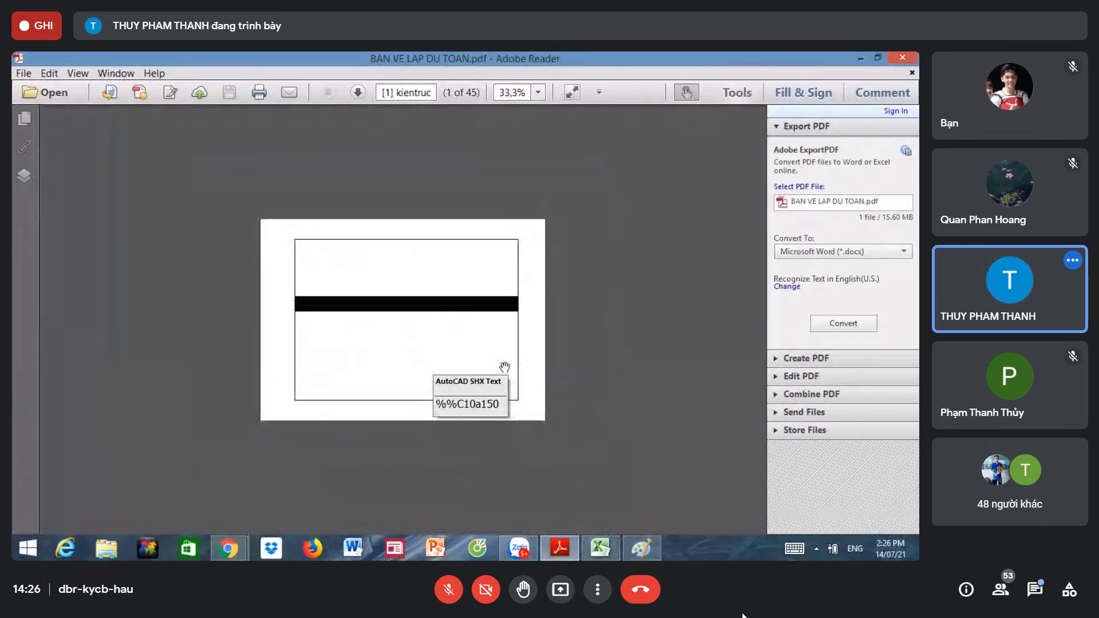
scroll(496, 368, "down", 3)
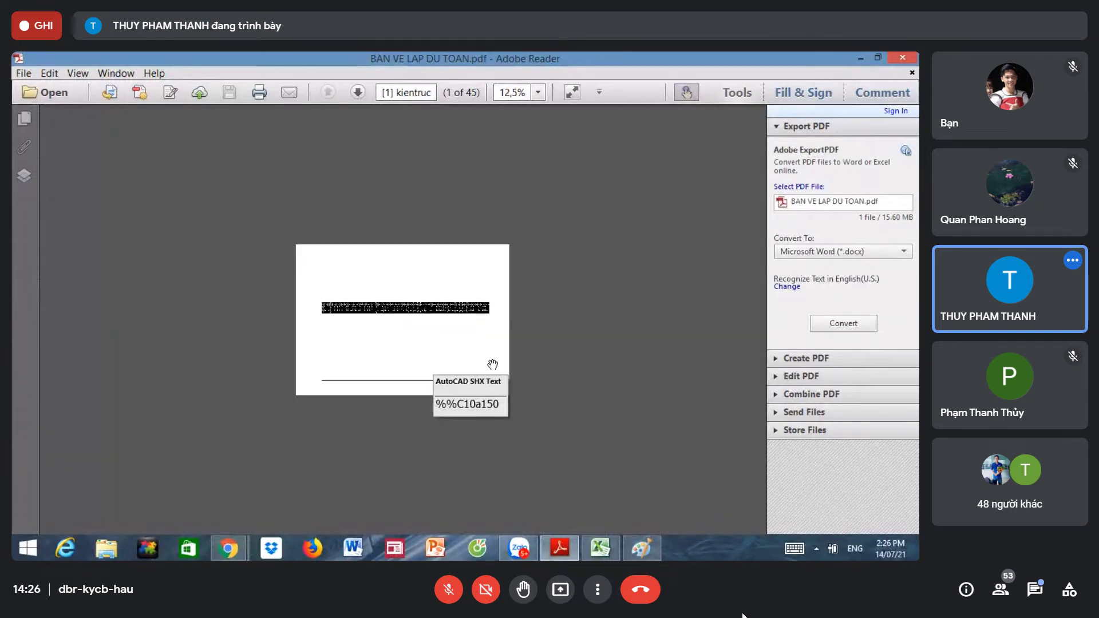
scroll(492, 364, "up", 5)
scroll(484, 350, "down", 3)
scroll(469, 321, "down", 1)
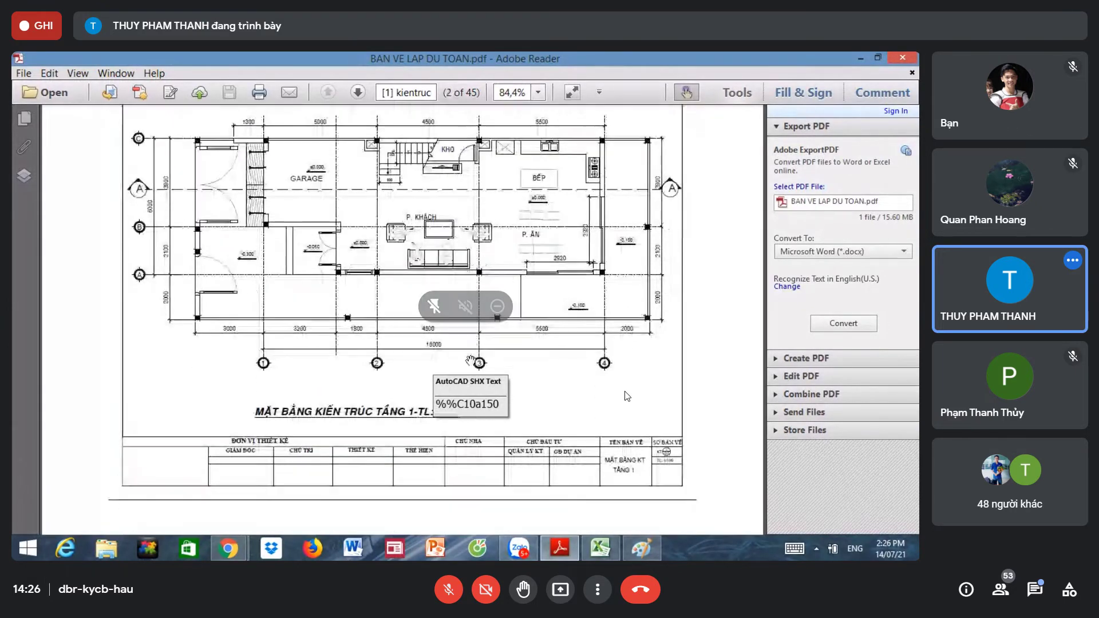
scroll(458, 264, "down", 2)
scroll(457, 264, "up", 2)
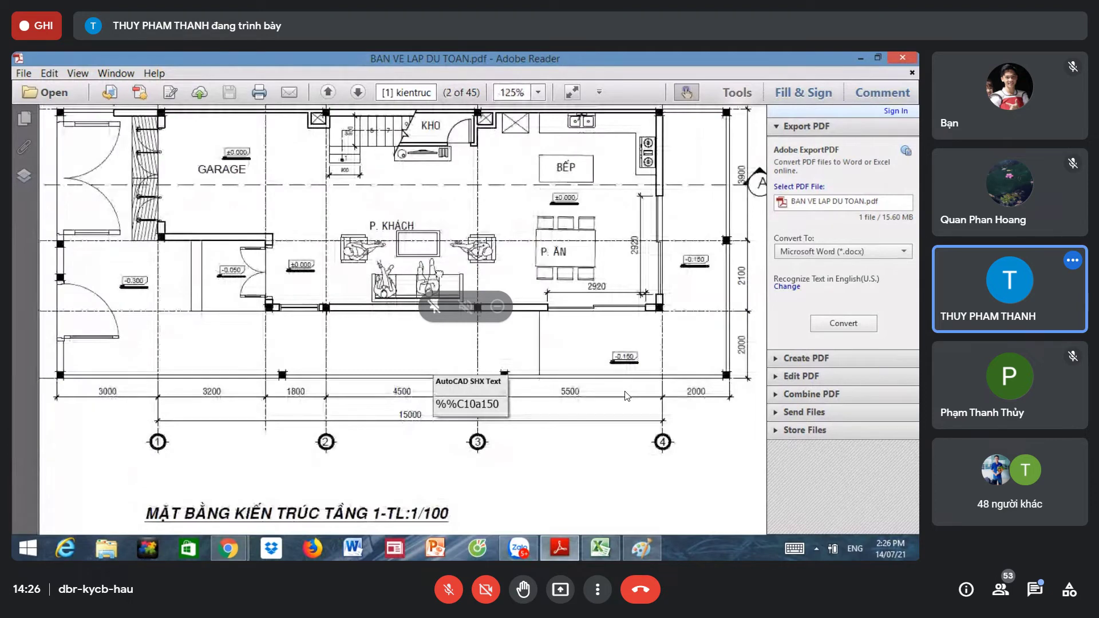
Step: Pan across the enlarged ground-floor plan to read the wall dimensions, then return to the estimate
left_click_drag(297, 256, 319, 349)
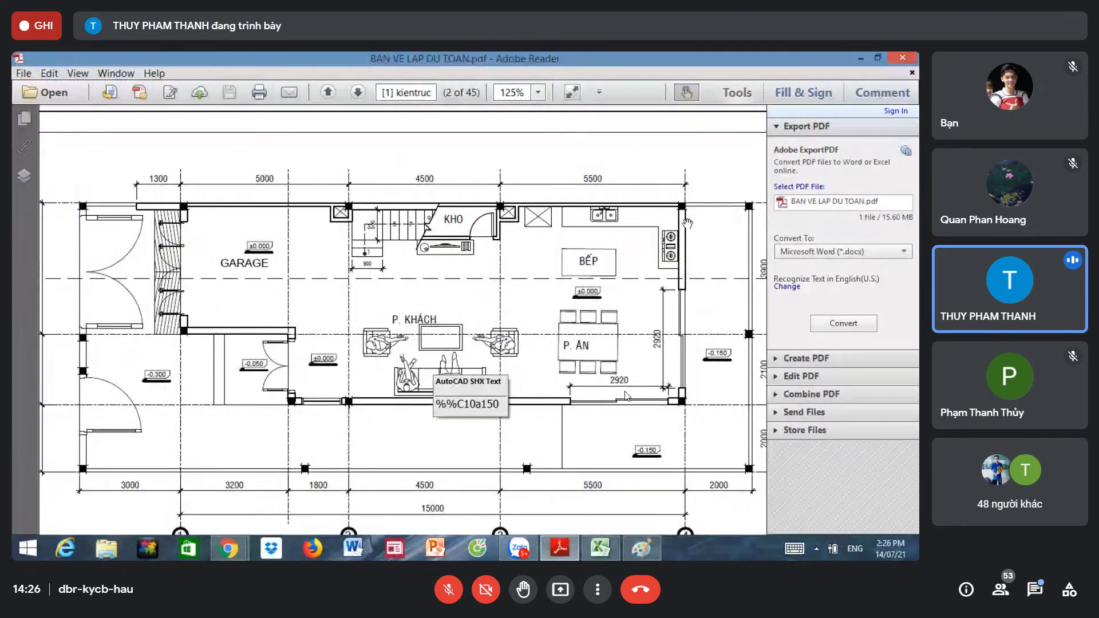
scroll(688, 397, "down", 2)
scroll(684, 405, "down", 1)
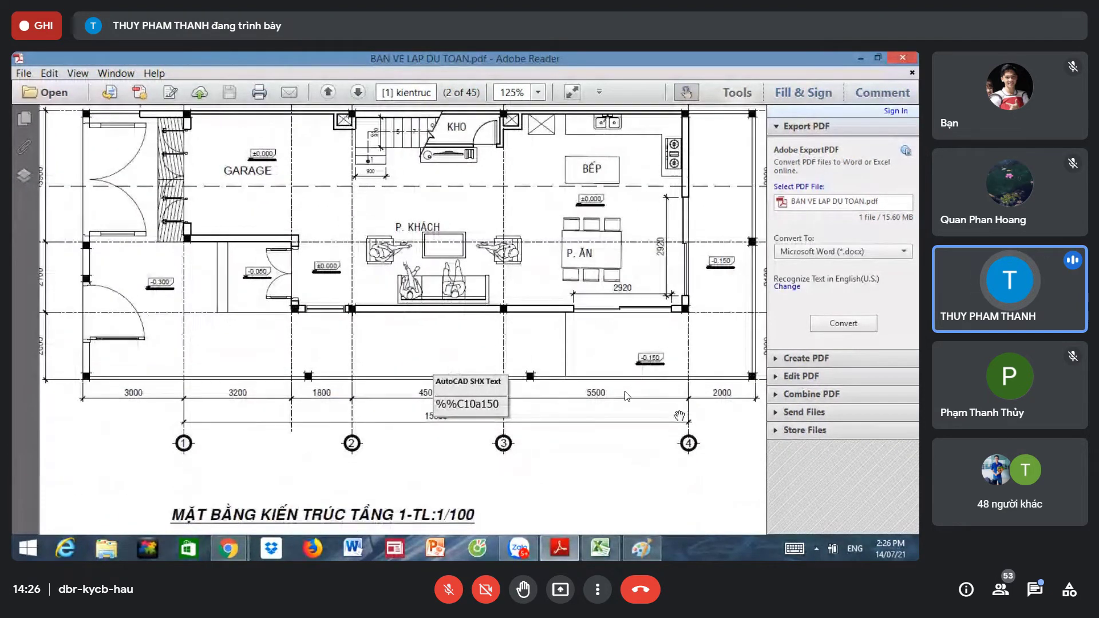
scroll(679, 412, "up", 2)
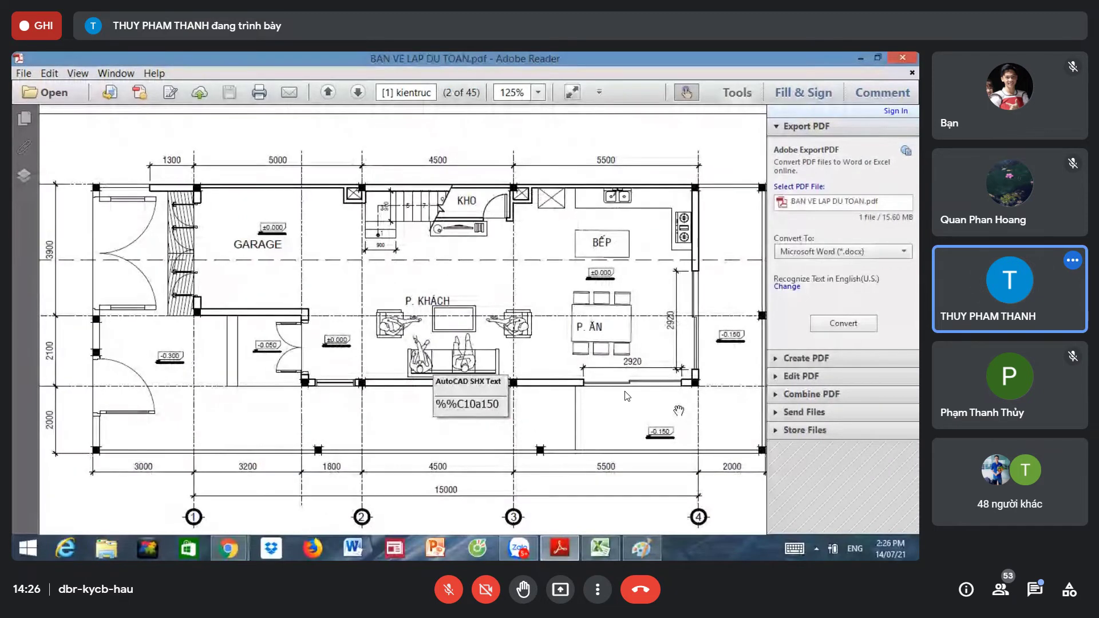
scroll(676, 404, "up", 1)
scroll(681, 395, "up", 1)
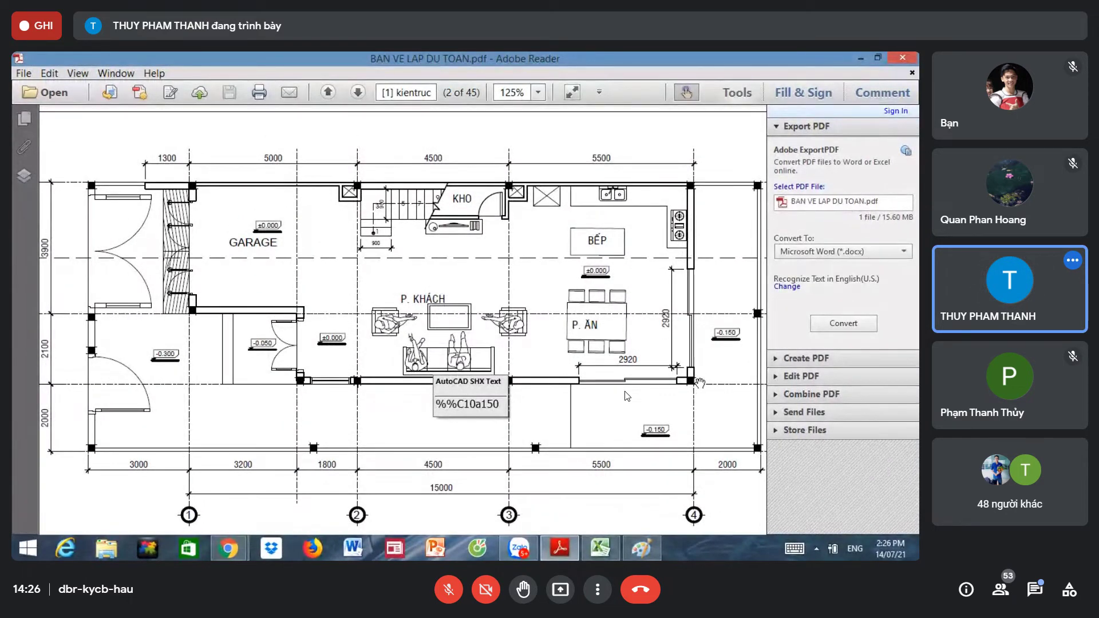
scroll(694, 334, "up", 1)
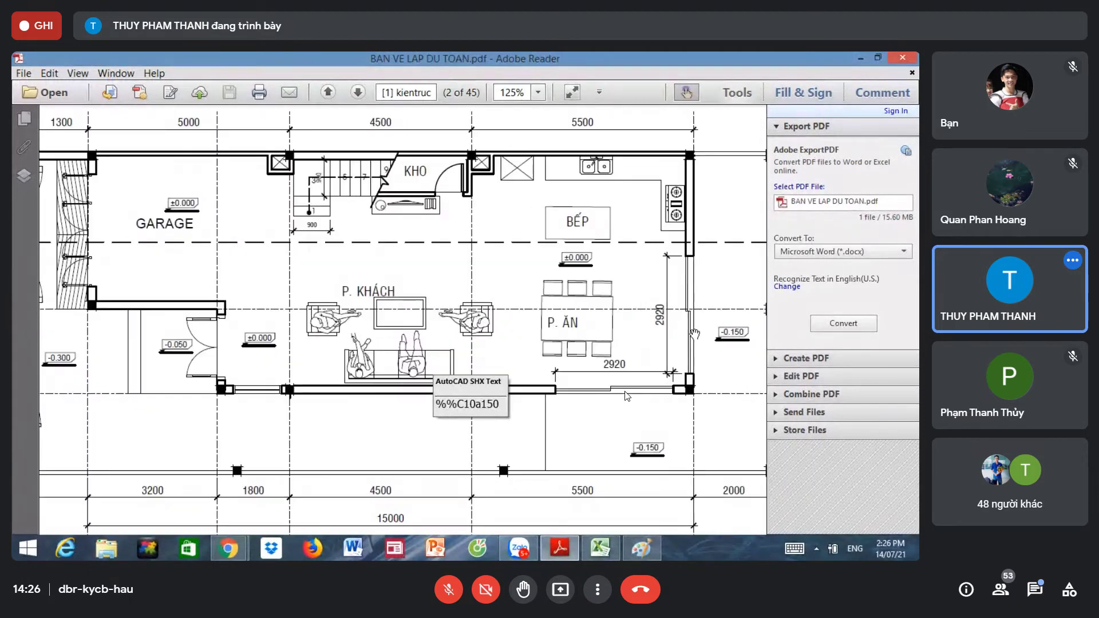
left_click(599, 548)
Step: Label row 166 as trục 4 with a quantity of 1
type("t")
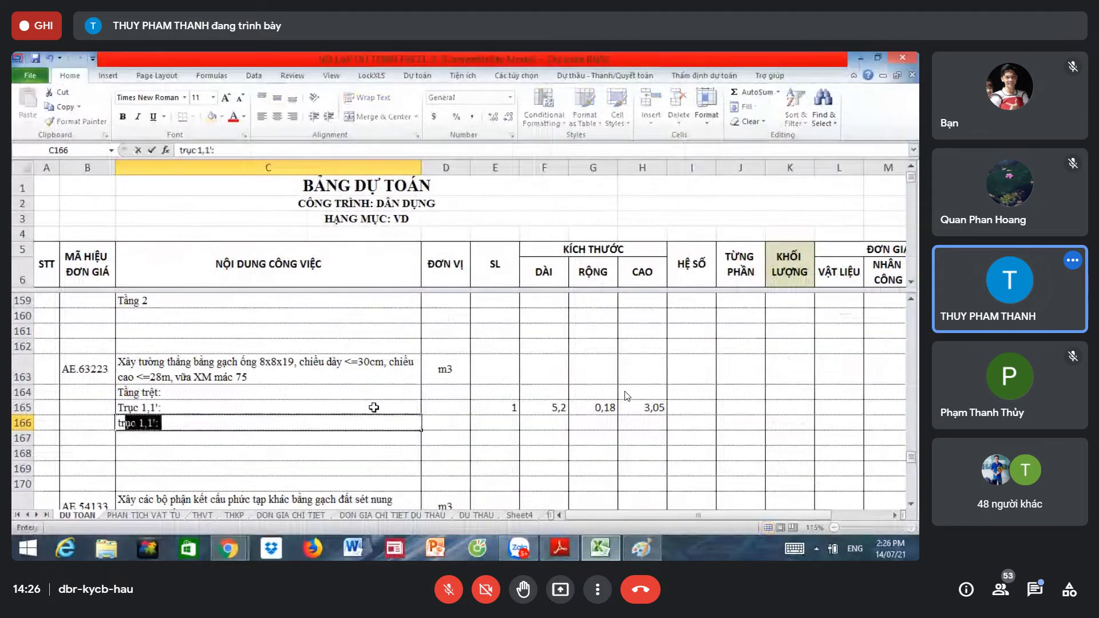
type("rục 4")
key("Tab")
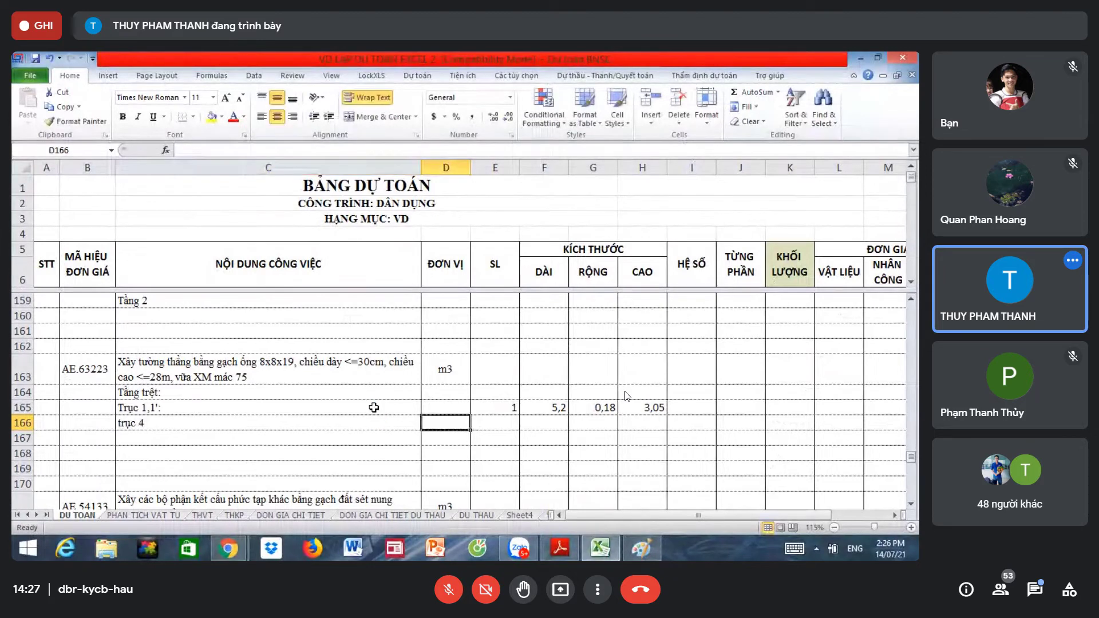
key("Tab")
type("1")
key("Tab")
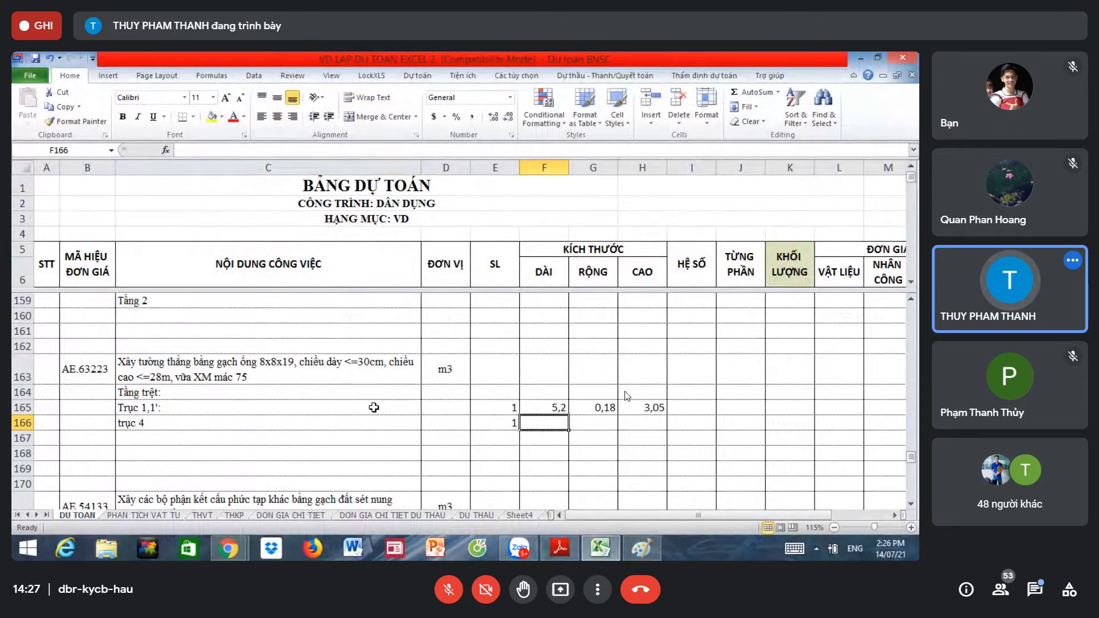
Step: Fill F165's length formula down to F166 and trim it to =6-2*0,3, giving 5,4
left_click(549, 402)
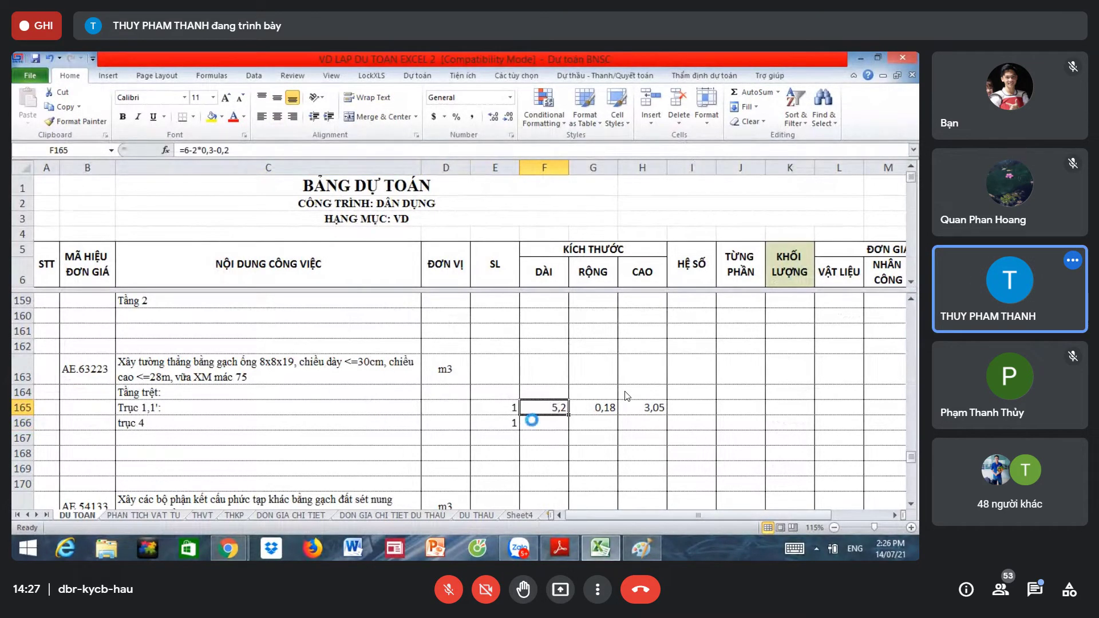
left_click(531, 422)
key("ctrl+d")
left_click(252, 150)
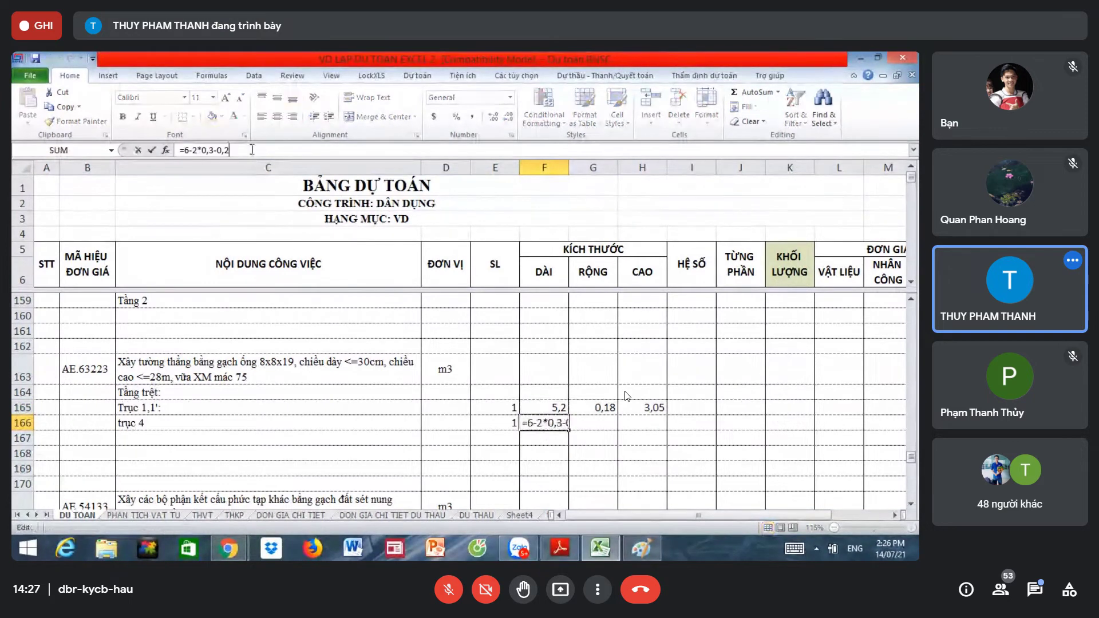
key("BackSpace")
key("BackSpace")
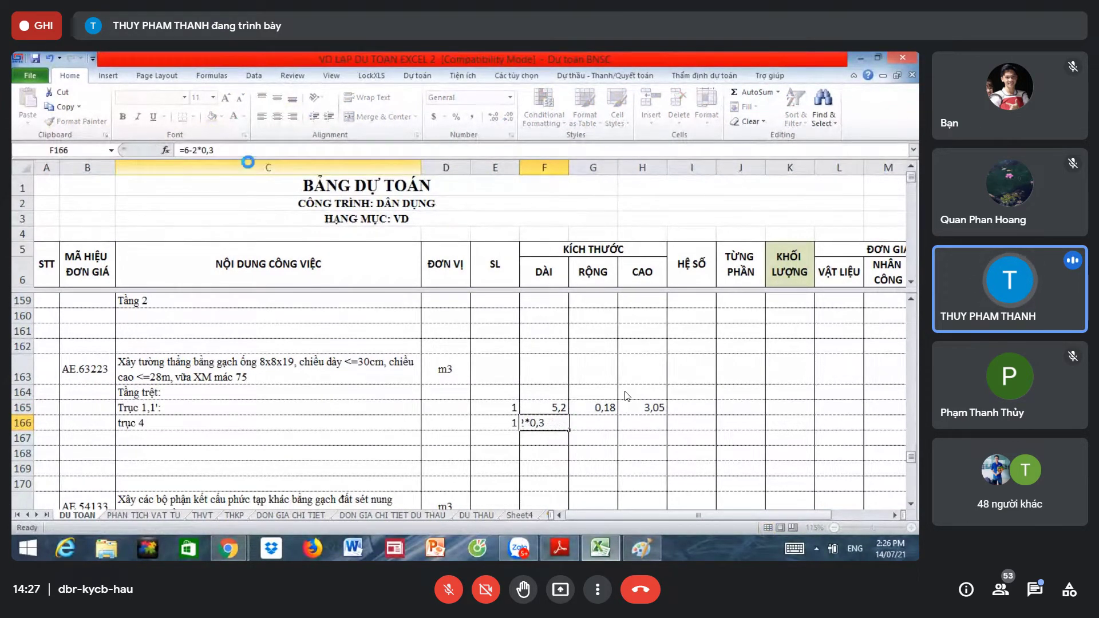
key("Return")
Step: Select the width and height values G165:H165 of the Trục 1,1' row for reuse
left_click(558, 422)
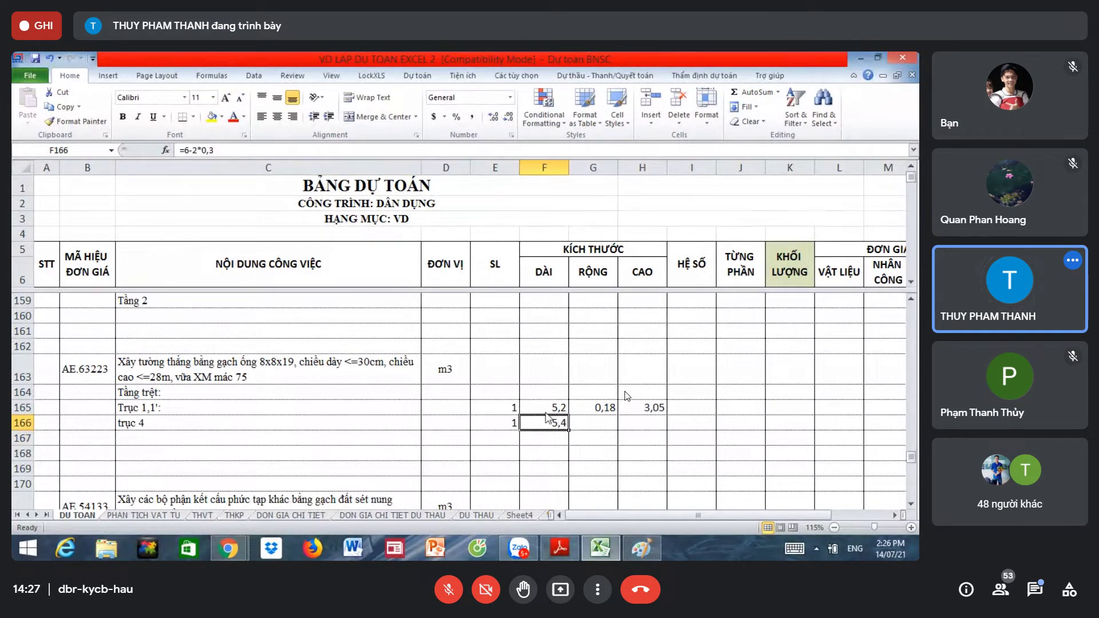
left_click(552, 407)
left_click(602, 407)
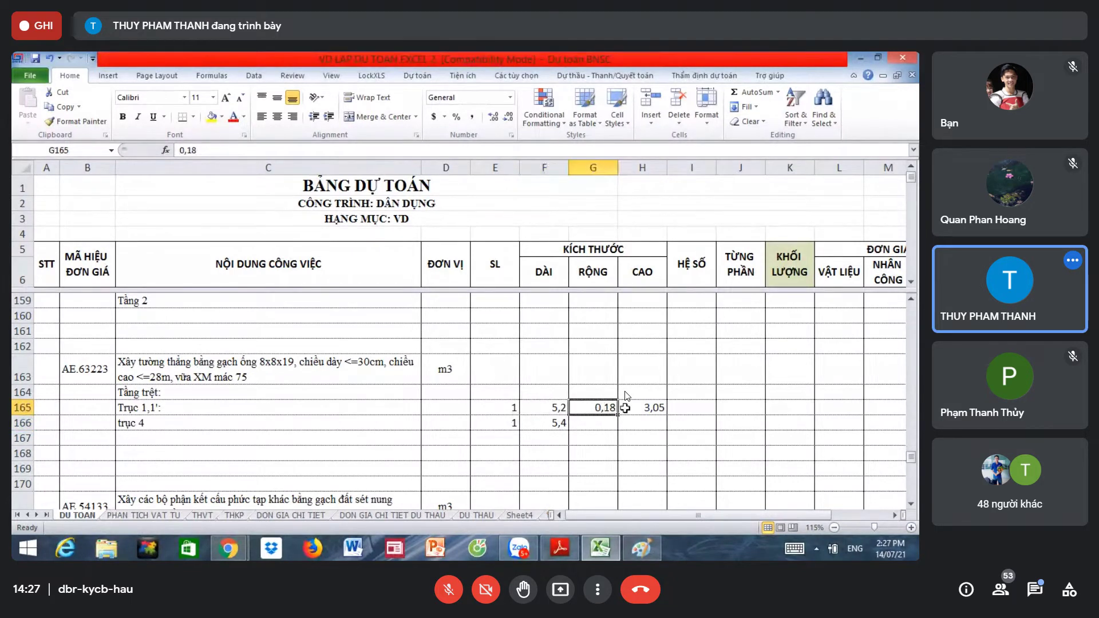
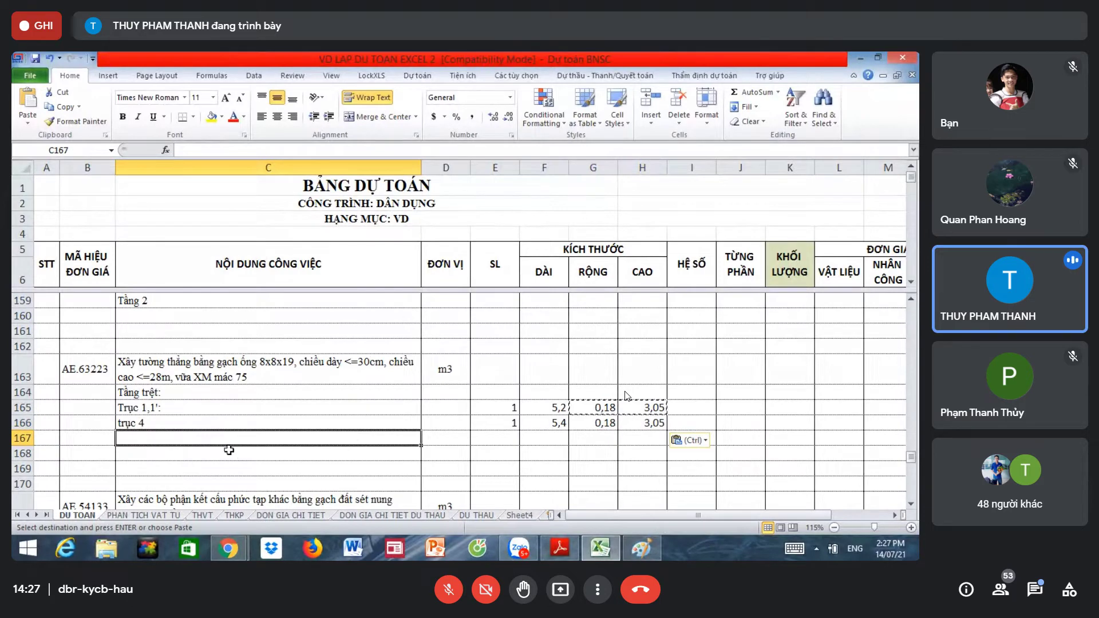
Step: Glance at the floor-plan drawing, then return to the estimate spreadsheet
left_click(559, 548)
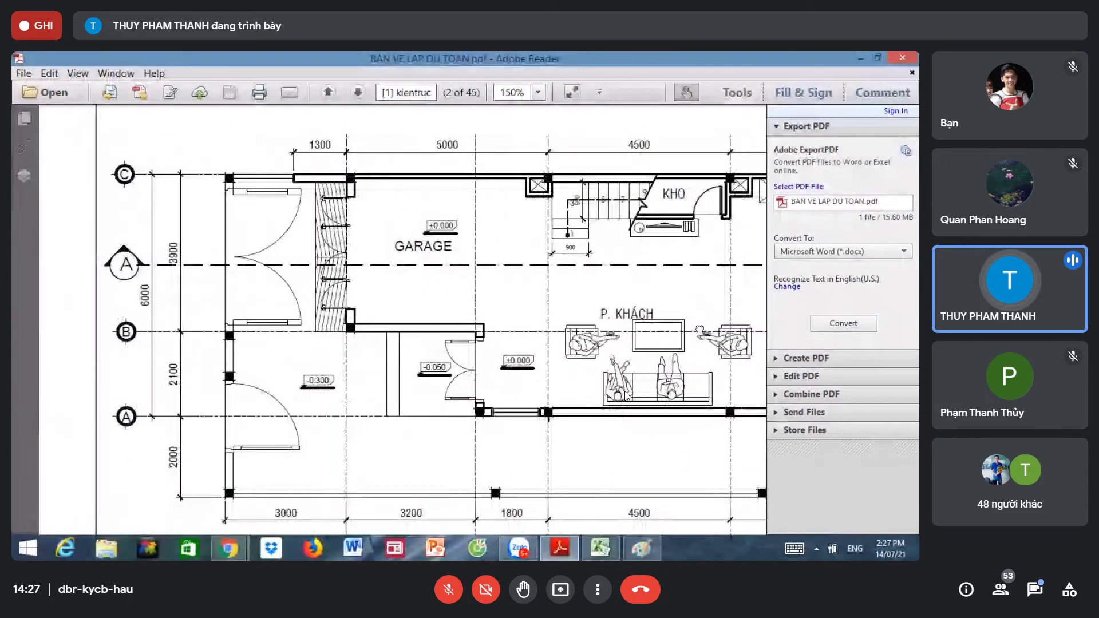
left_click(519, 548)
left_click(519, 548)
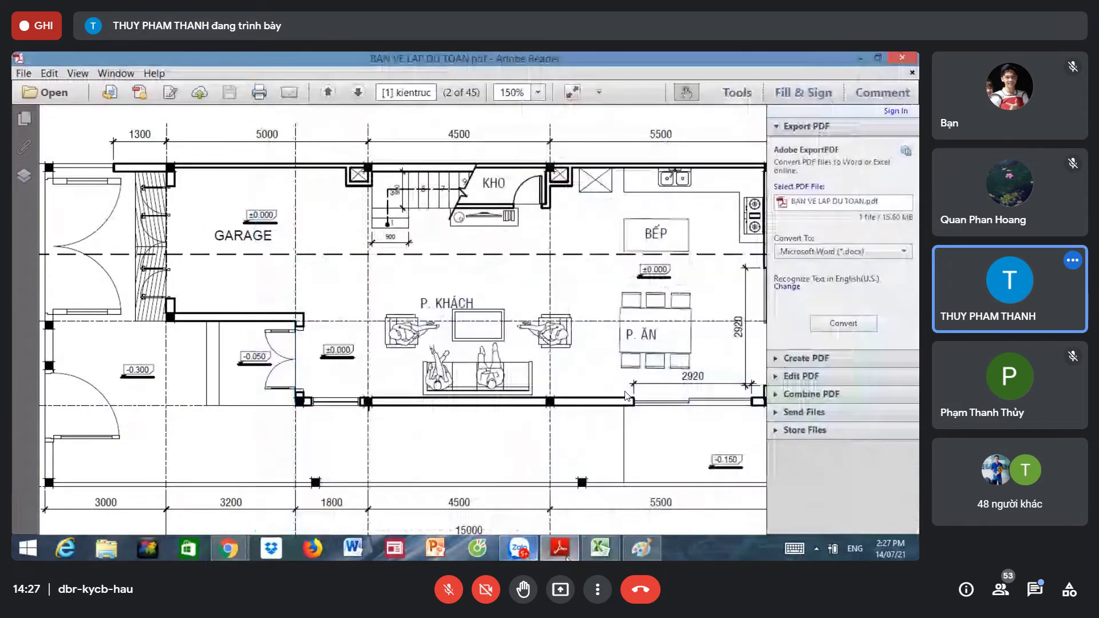
left_click(601, 548)
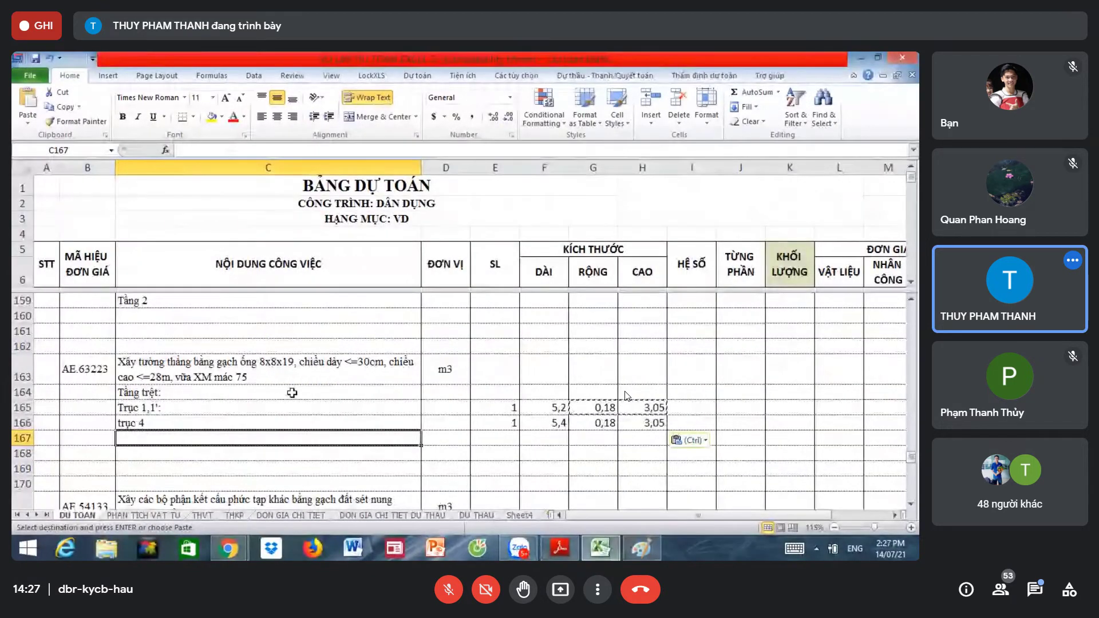
Step: Label row 167 'trục A & B:' with quantity 1, then switch back to the drawing
type("tru")
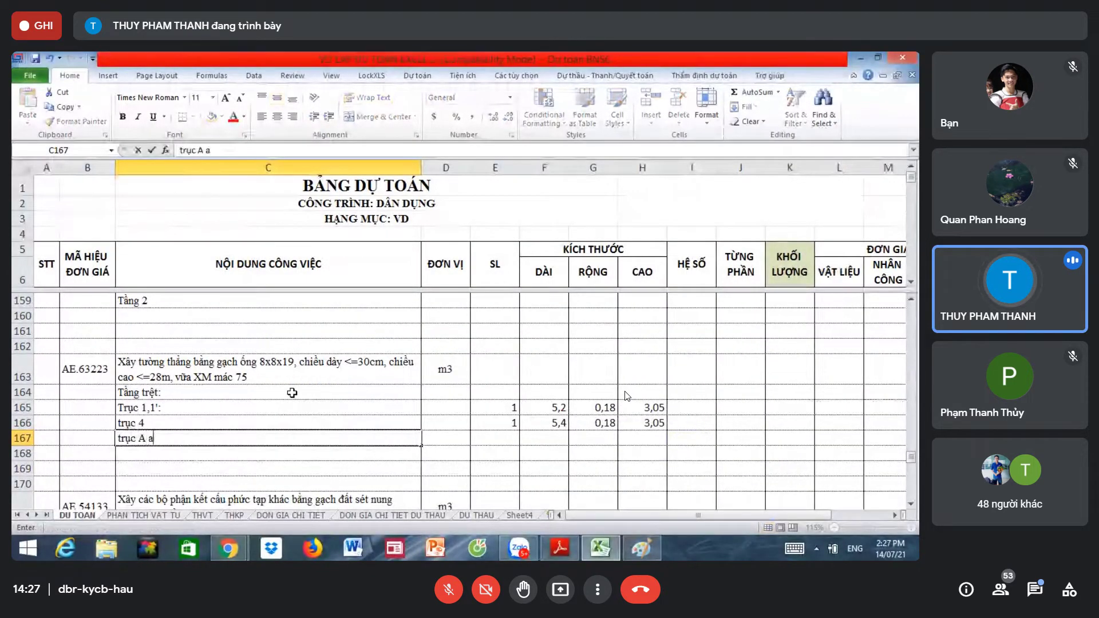
key("BackSpace")
type("& B:")
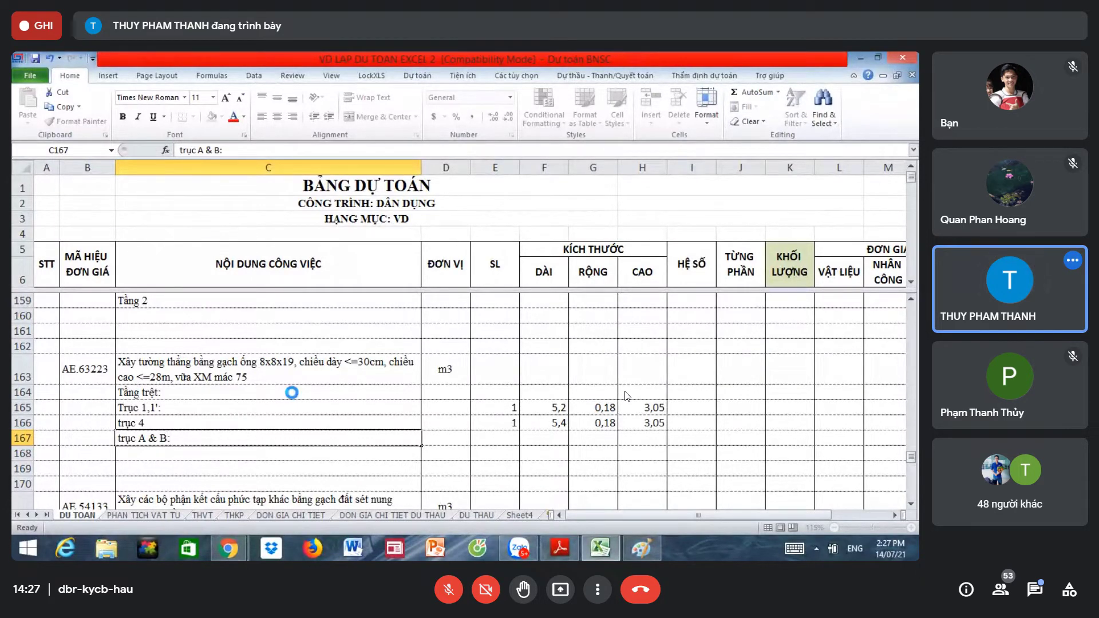
key("Right")
key("Right")
key("Right")
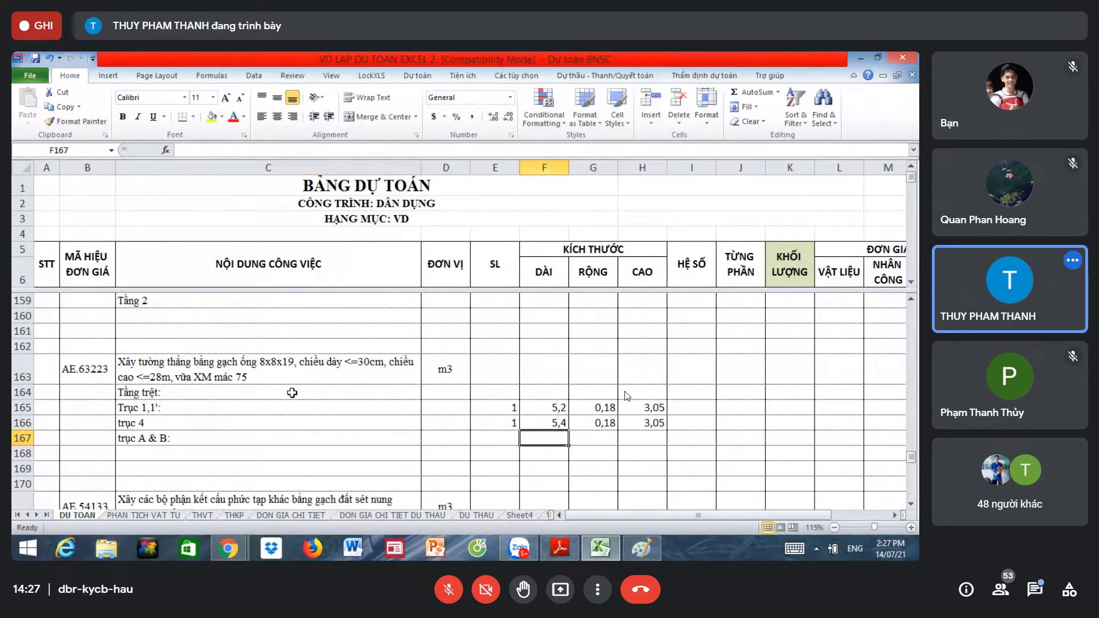
key("Left")
type("1")
key("Right")
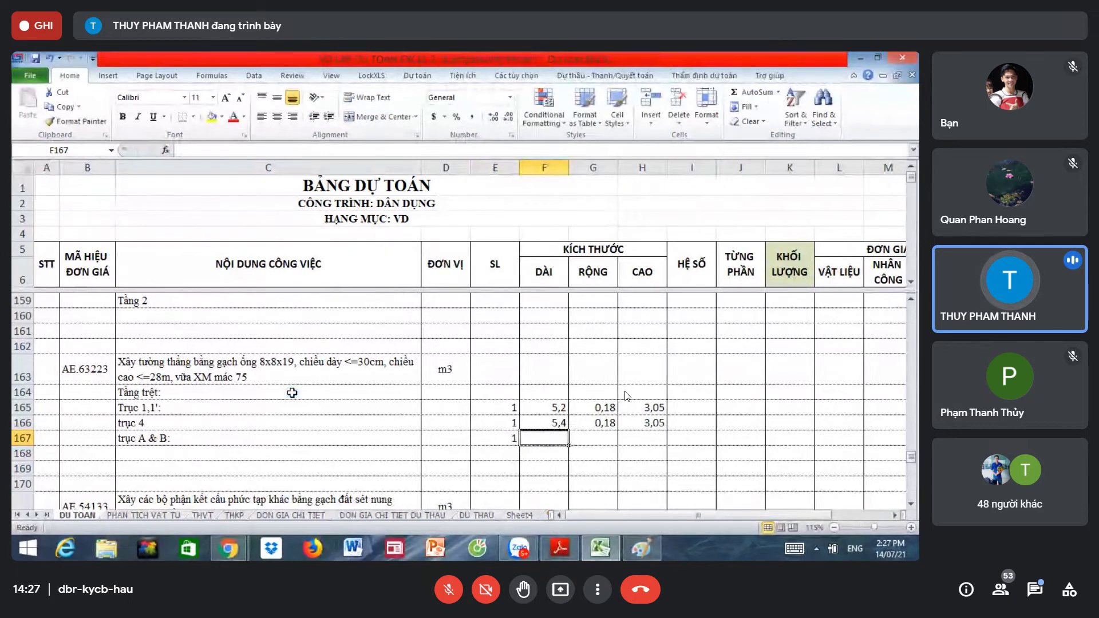
key("alt+Tab")
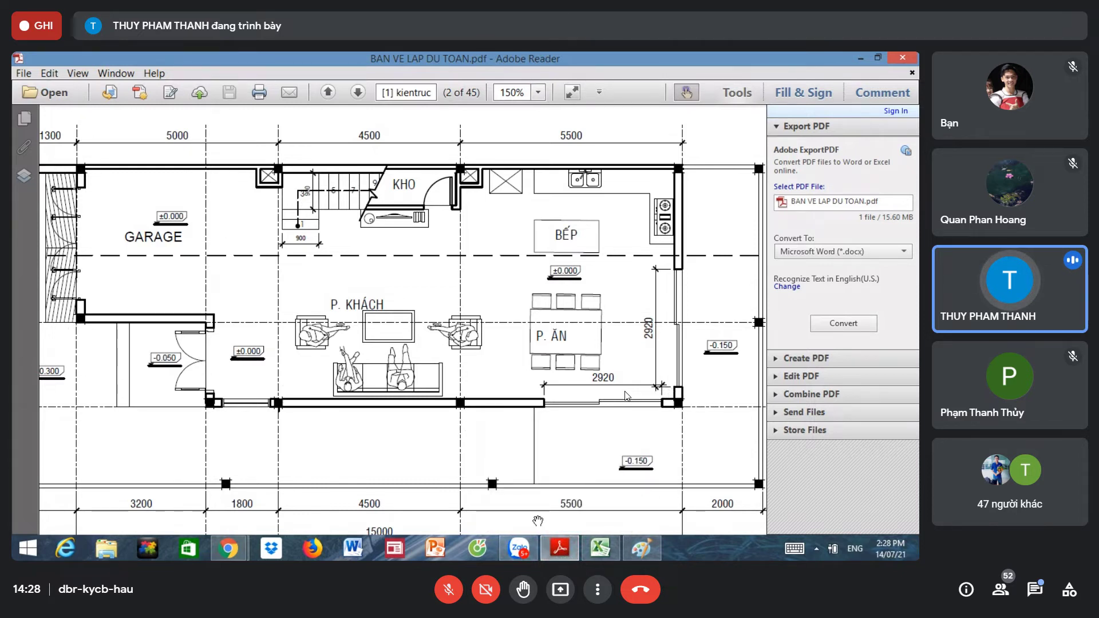
Step: After checking the ground-floor plan dimensions, bring the Excel estimate back
left_click(599, 550)
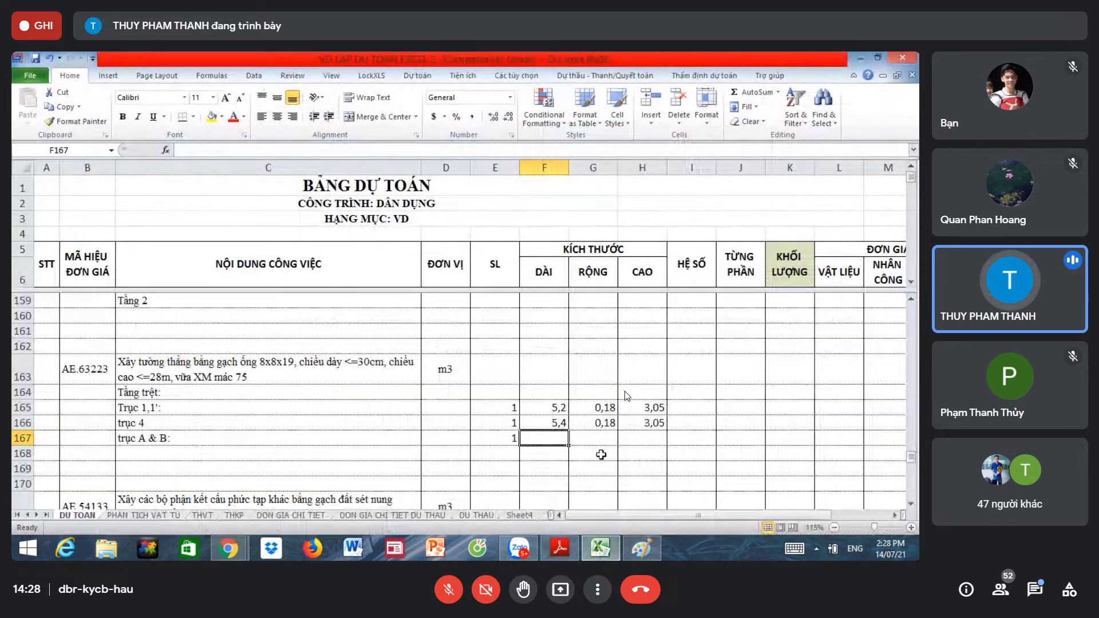
Step: Give row 167 length =15-2*0,3-2*0,2 (14), width 0,18 and height 3,05
type("=15-2")
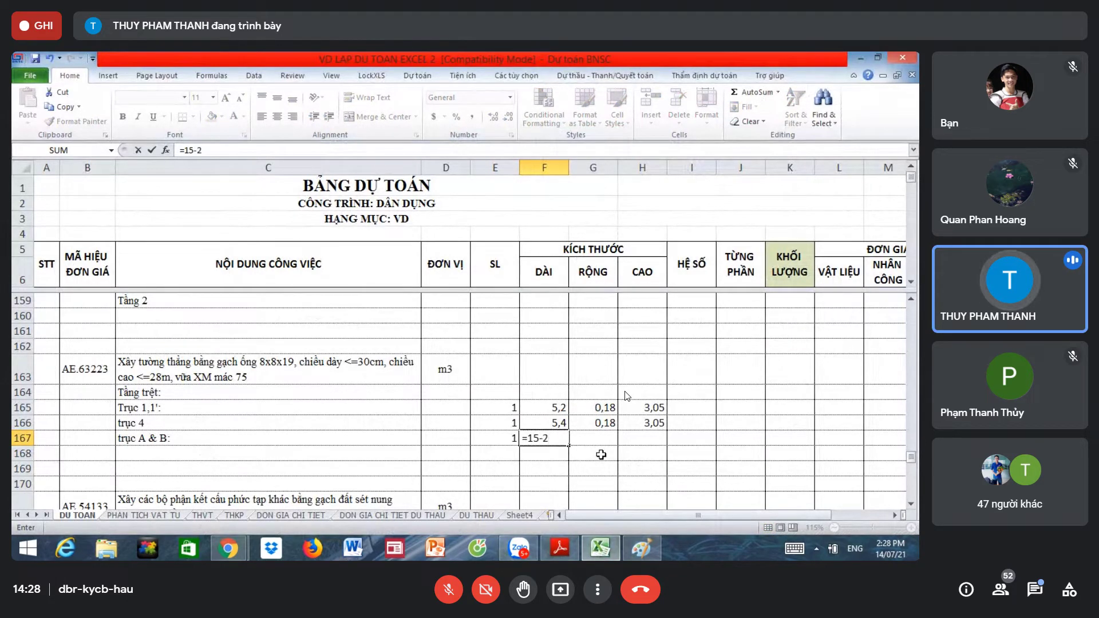
type("*0,3-")
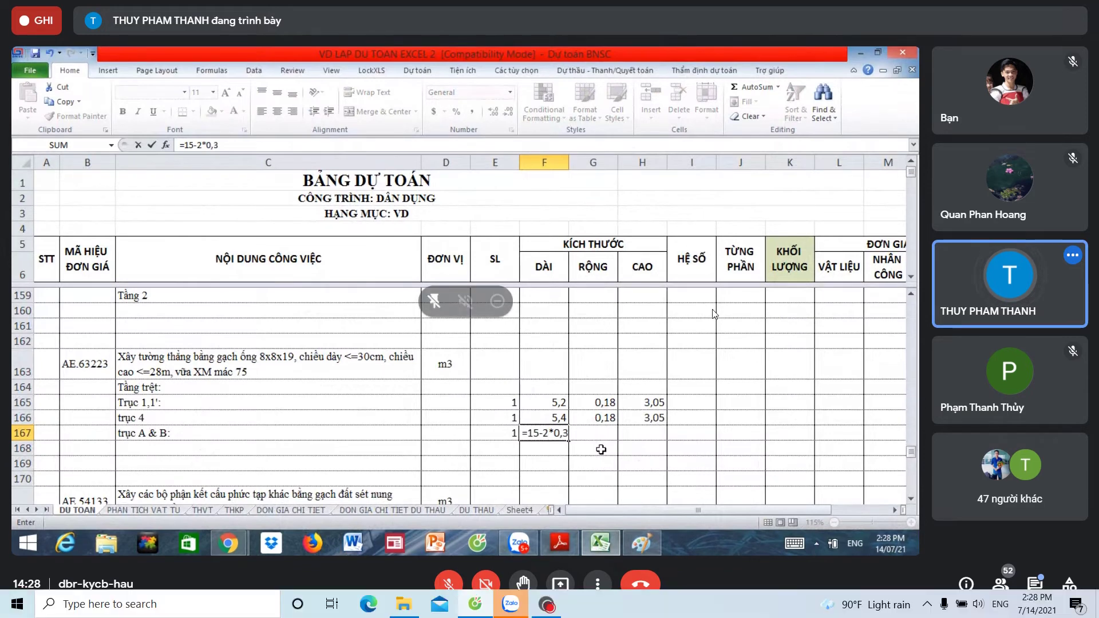
type("2")
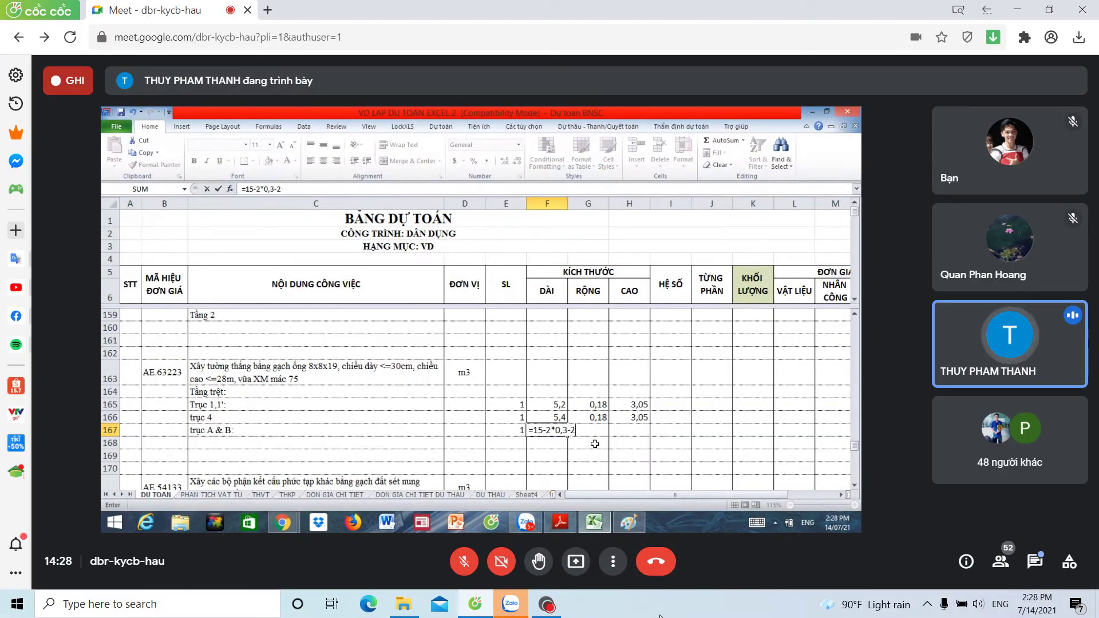
type("*0,2")
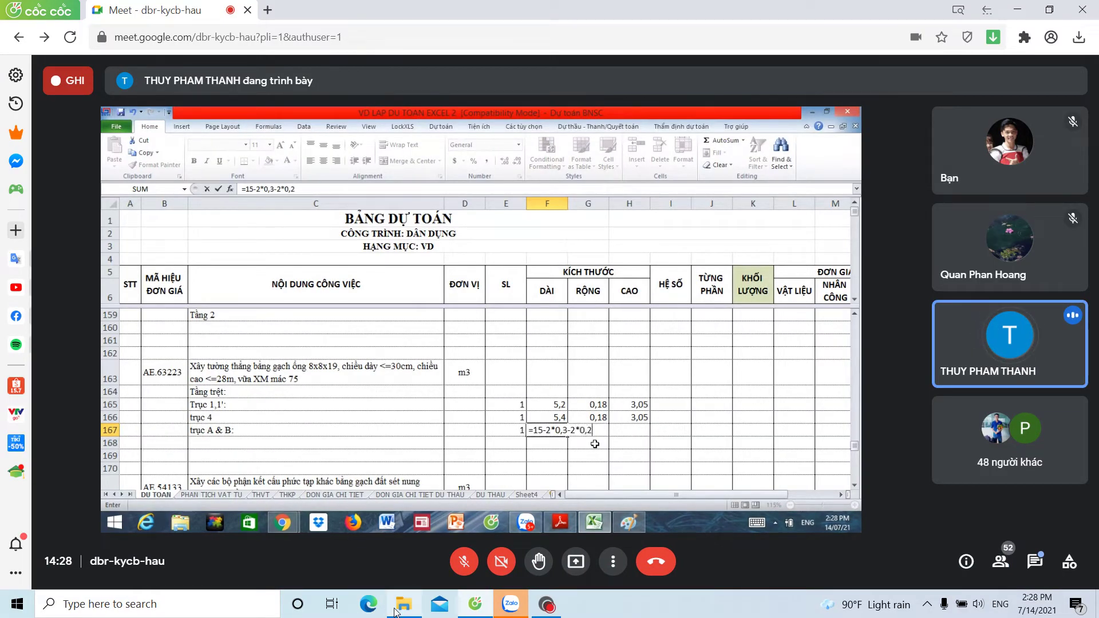
key("Return")
left_click(590, 426)
type("0")
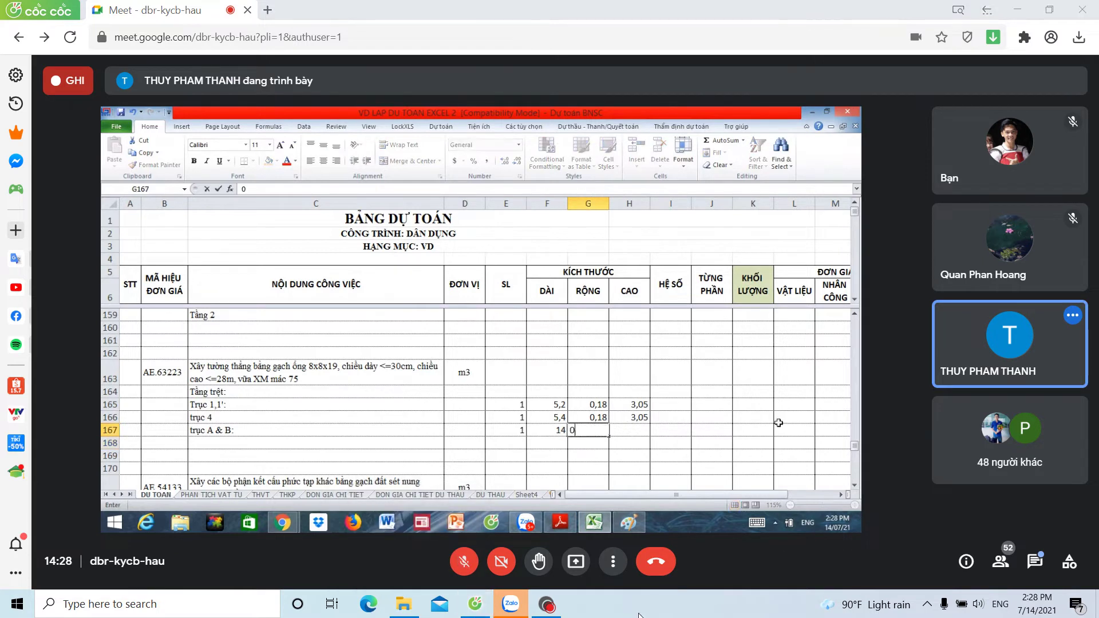
type(",18")
key("Tab")
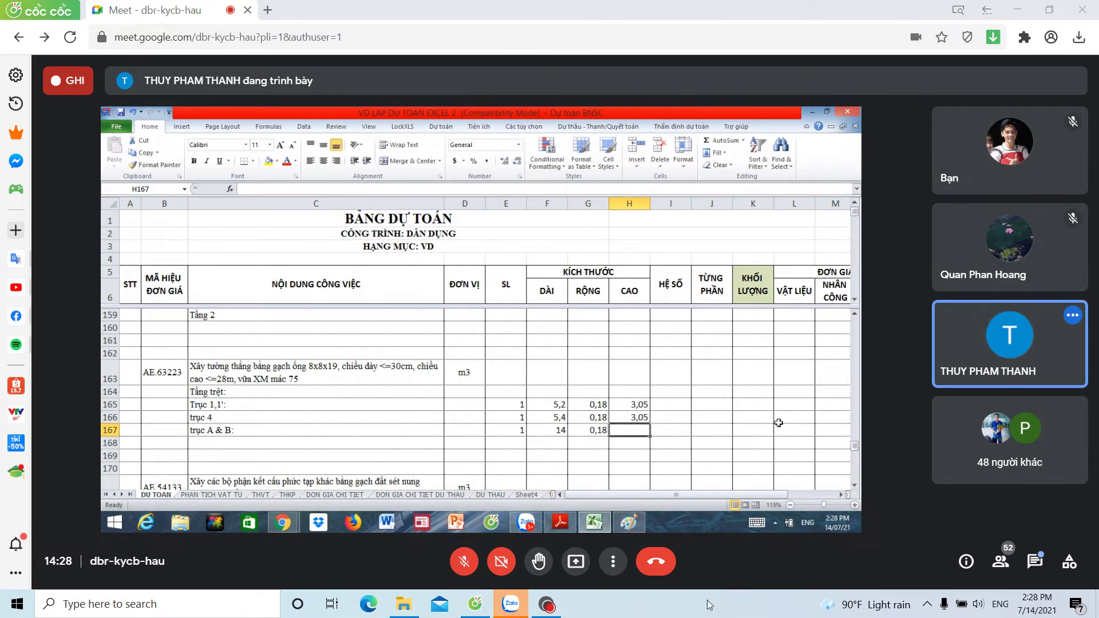
type("0")
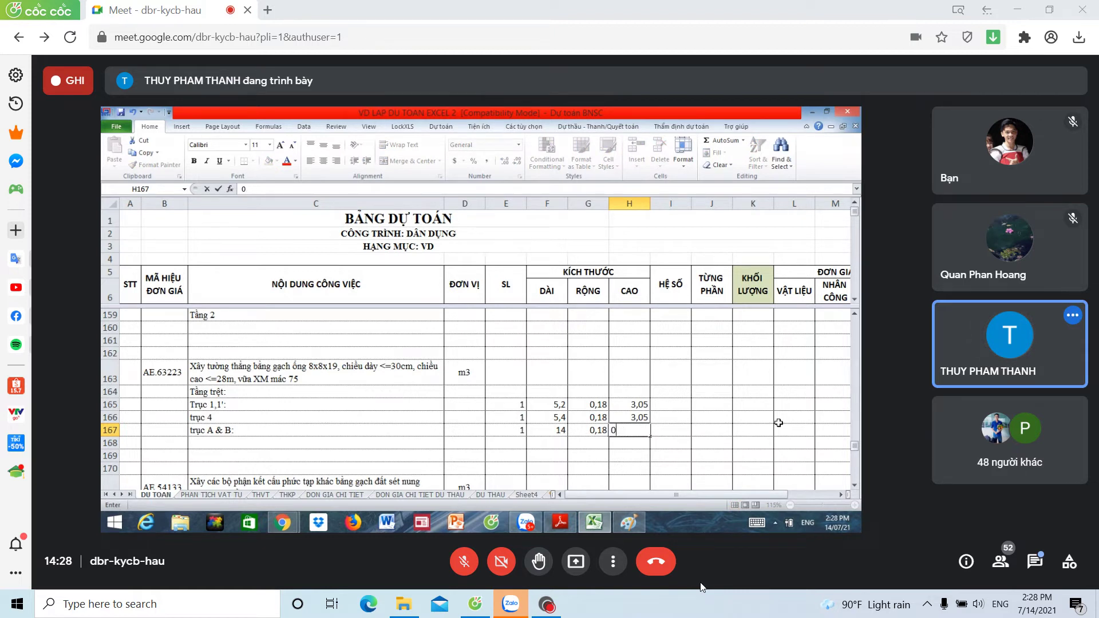
type(",5")
key("Return")
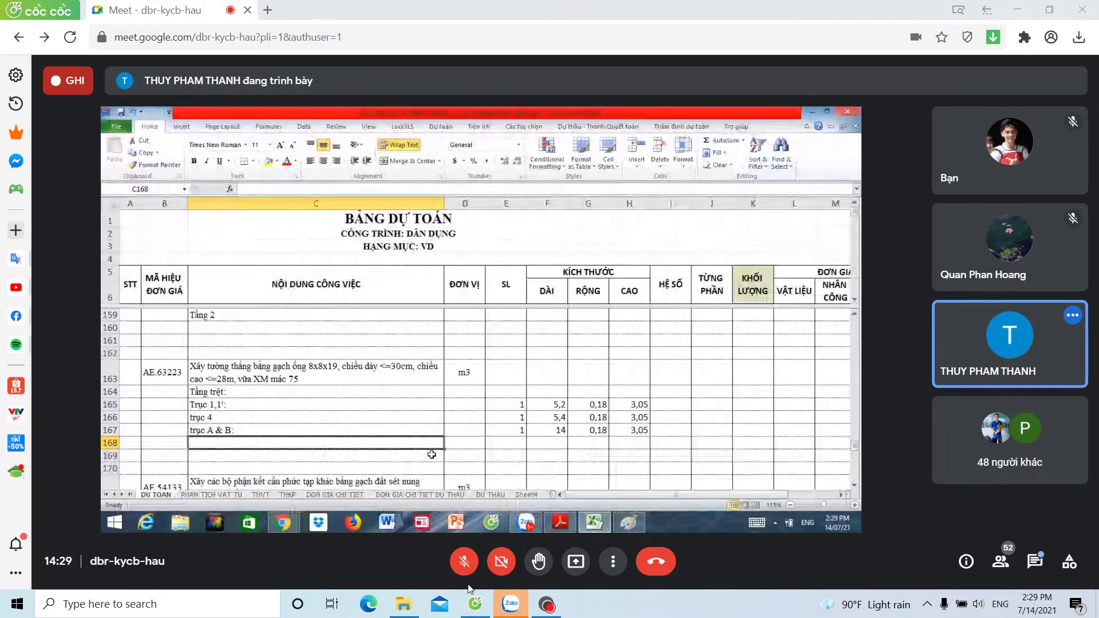
mouse_move(403, 605)
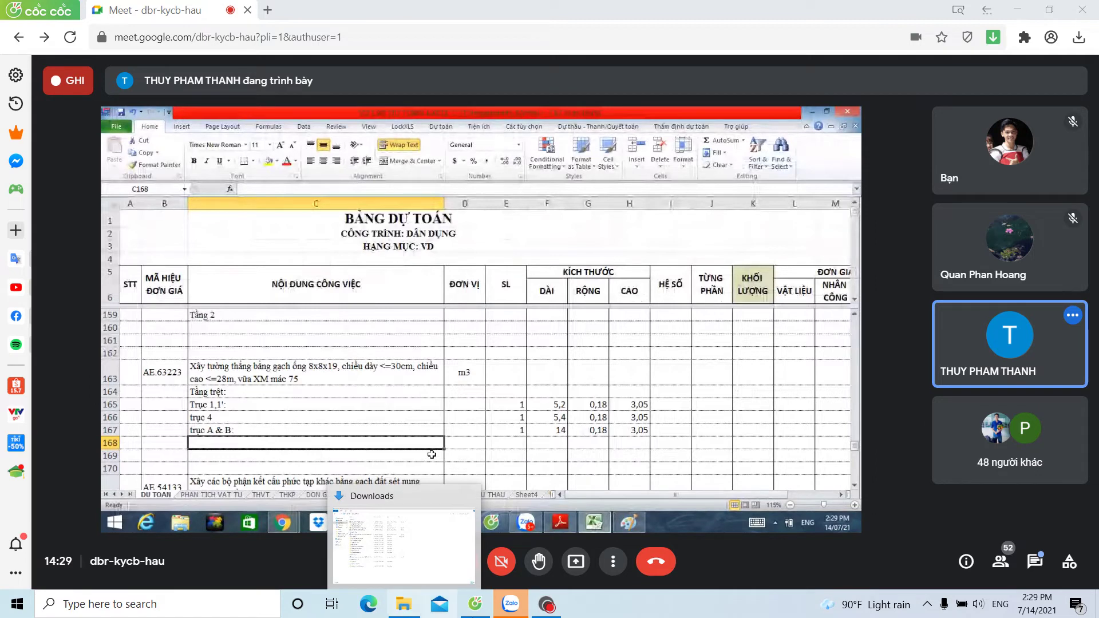
Step: Open BAN VE LAP DU TOAN.pdf from Downloads > chuyên đề dự toán sau
left_click(416, 569)
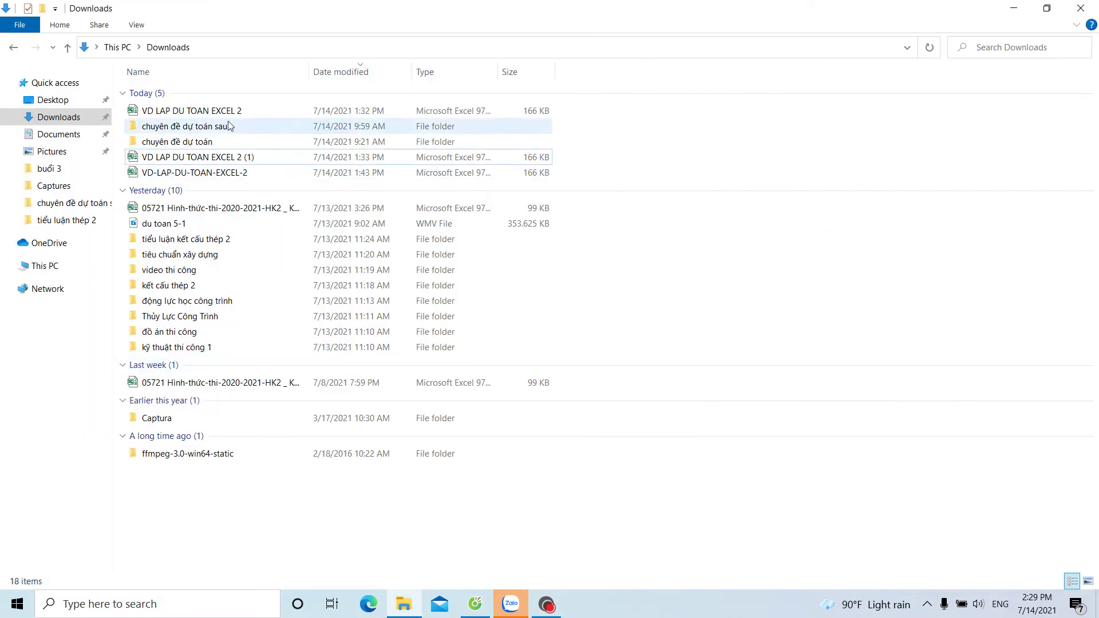
double_click(215, 141)
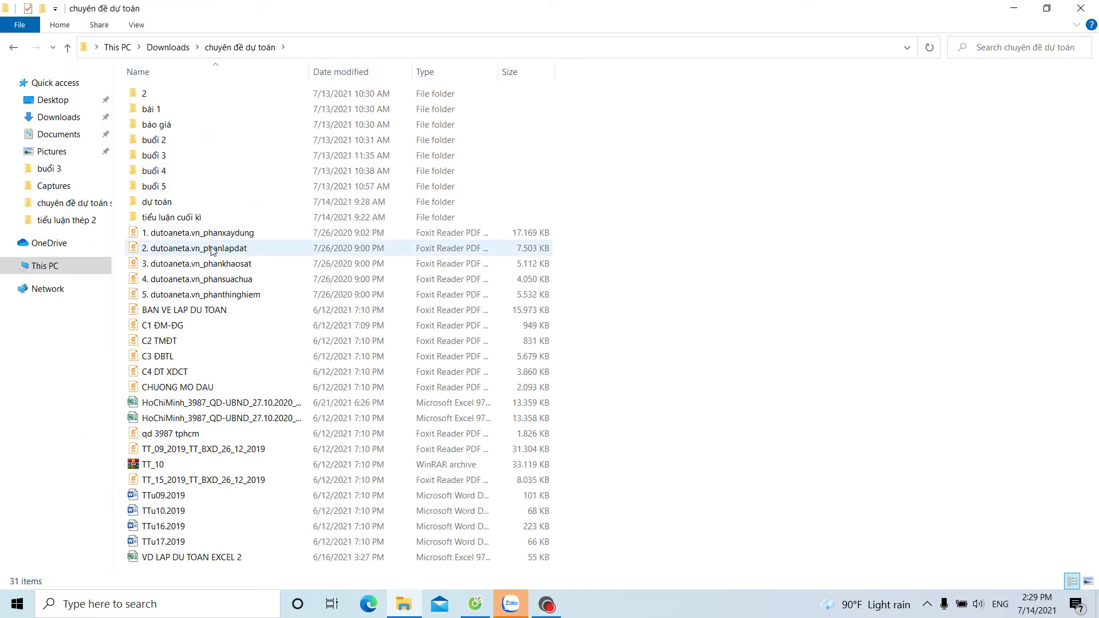
left_click(23, 45)
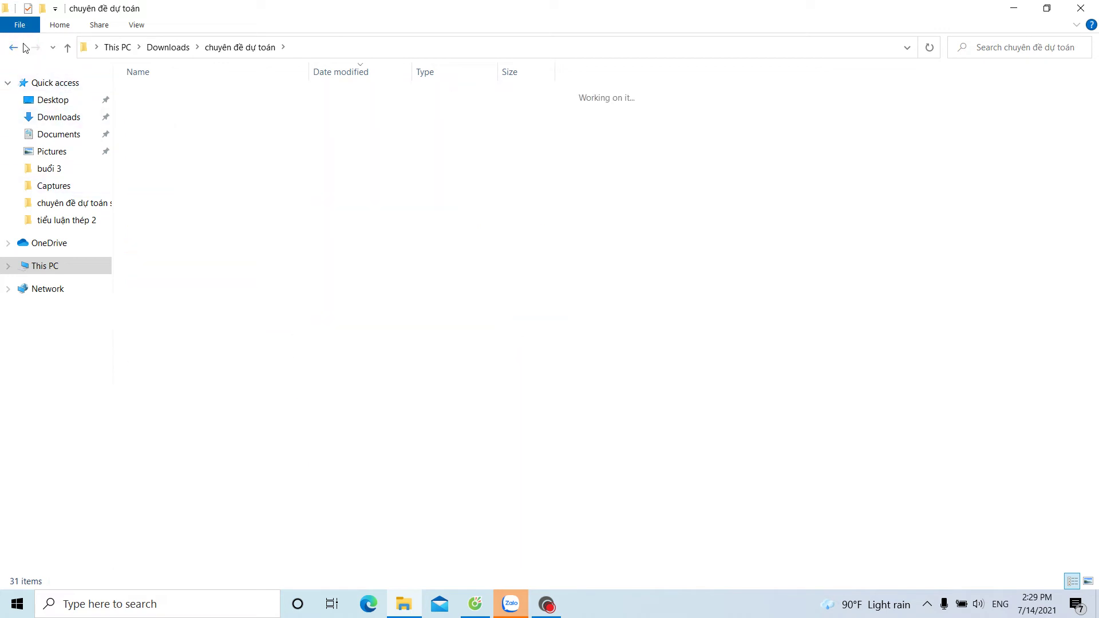
double_click(246, 157)
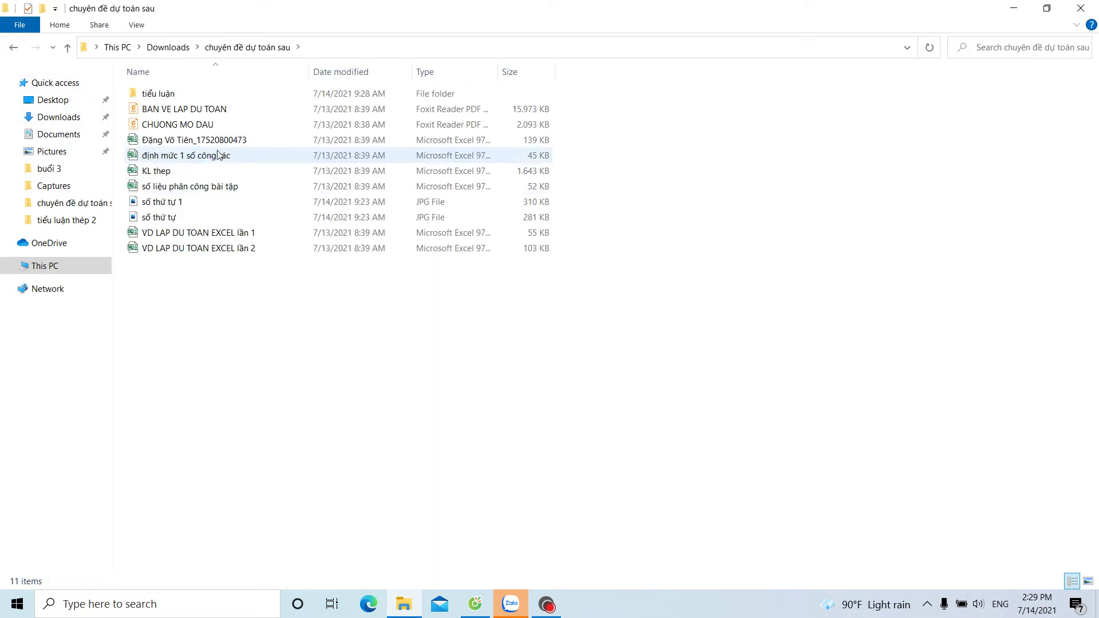
left_click(208, 119)
double_click(211, 110)
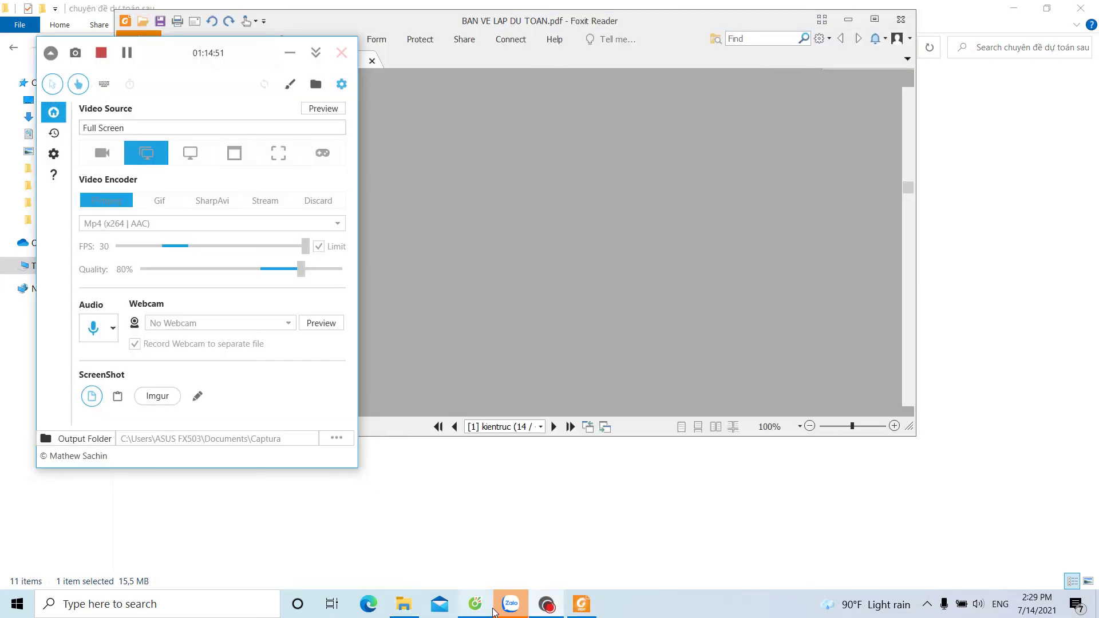
left_click(473, 606)
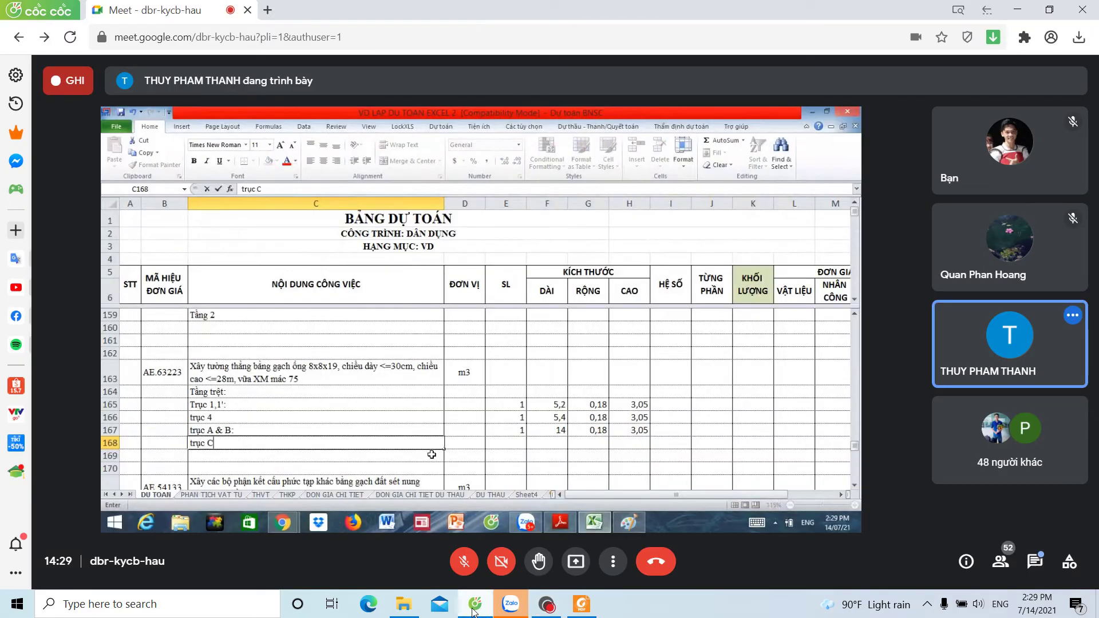
Step: Bring the drawing PDF forward and scroll through the floor plans, repositioning its window
left_click(582, 603)
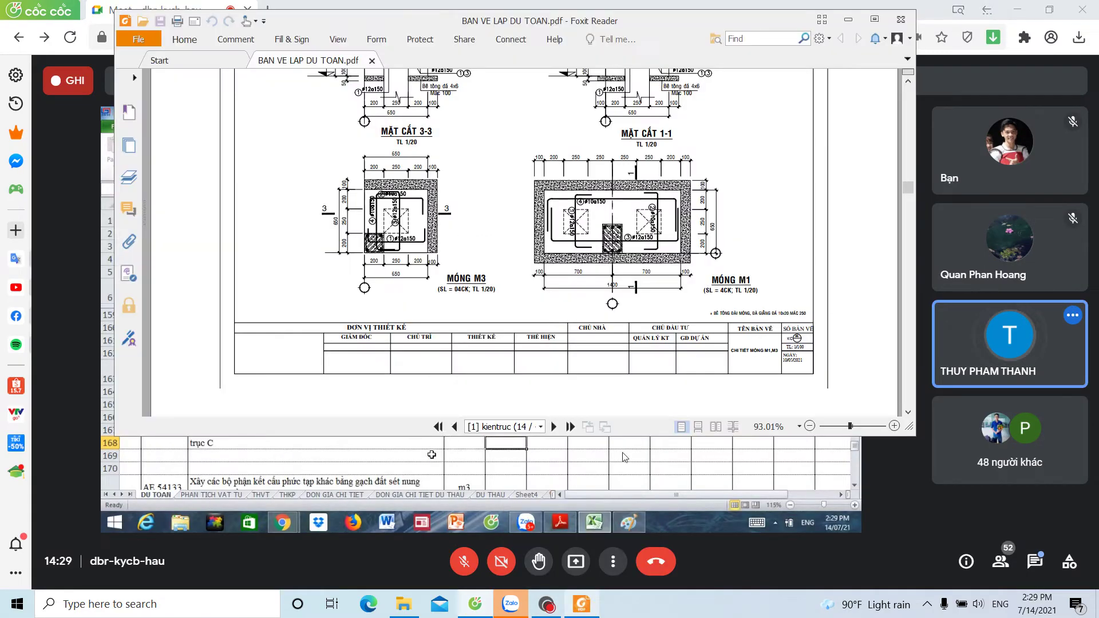
scroll(767, 228, "up", 5)
scroll(767, 228, "up", 5)
scroll(766, 228, "down", 5)
scroll(766, 229, "down", 5)
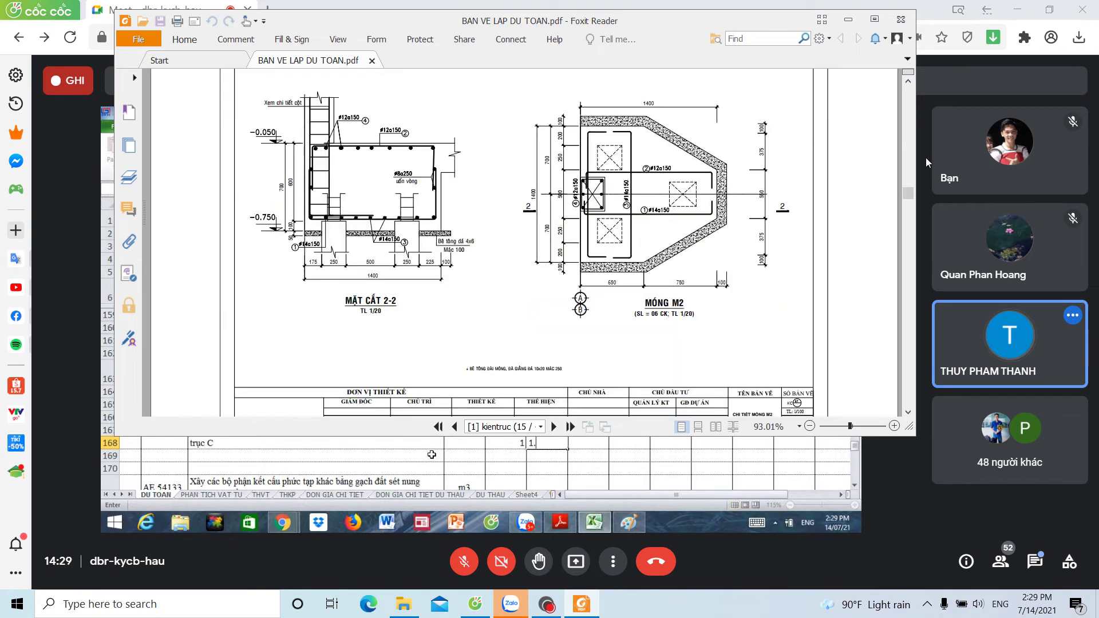
left_click_drag(907, 198, 916, 113)
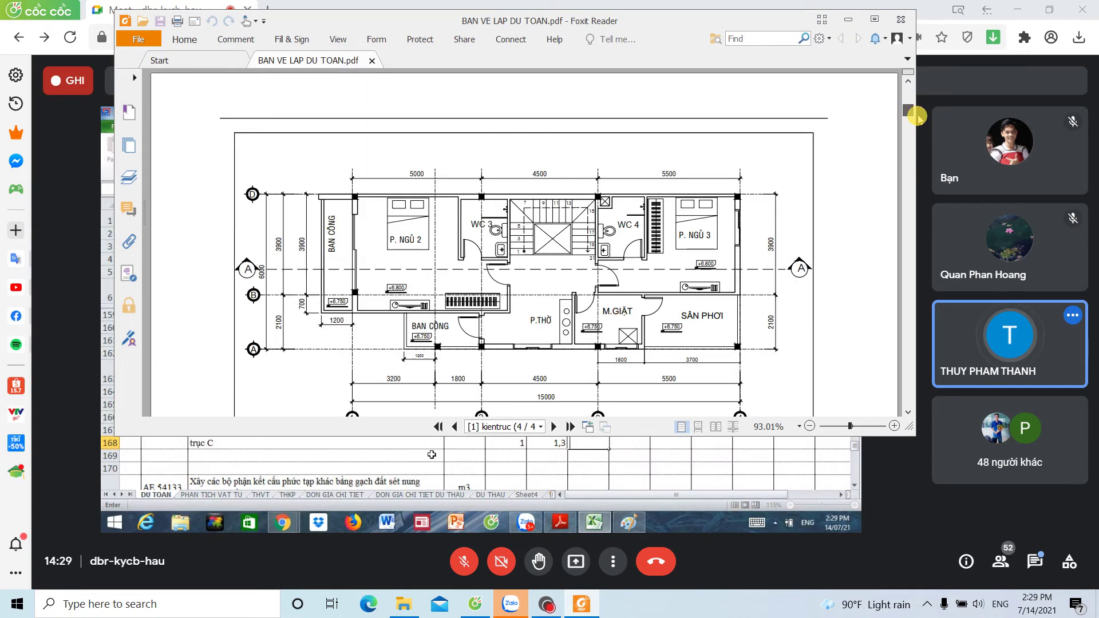
scroll(681, 262, "up", 3)
scroll(680, 262, "up", 1)
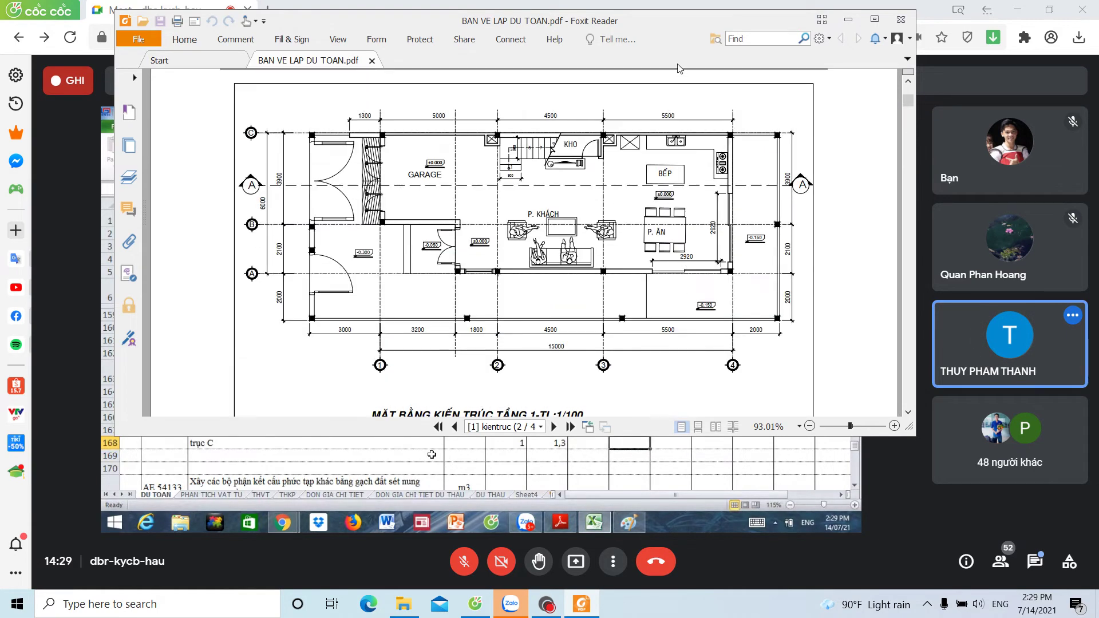
mouse_move(667, 19)
left_mouse_down()
mouse_move(771, 589)
mouse_move(649, 5)
mouse_move(651, 22)
left_mouse_up()
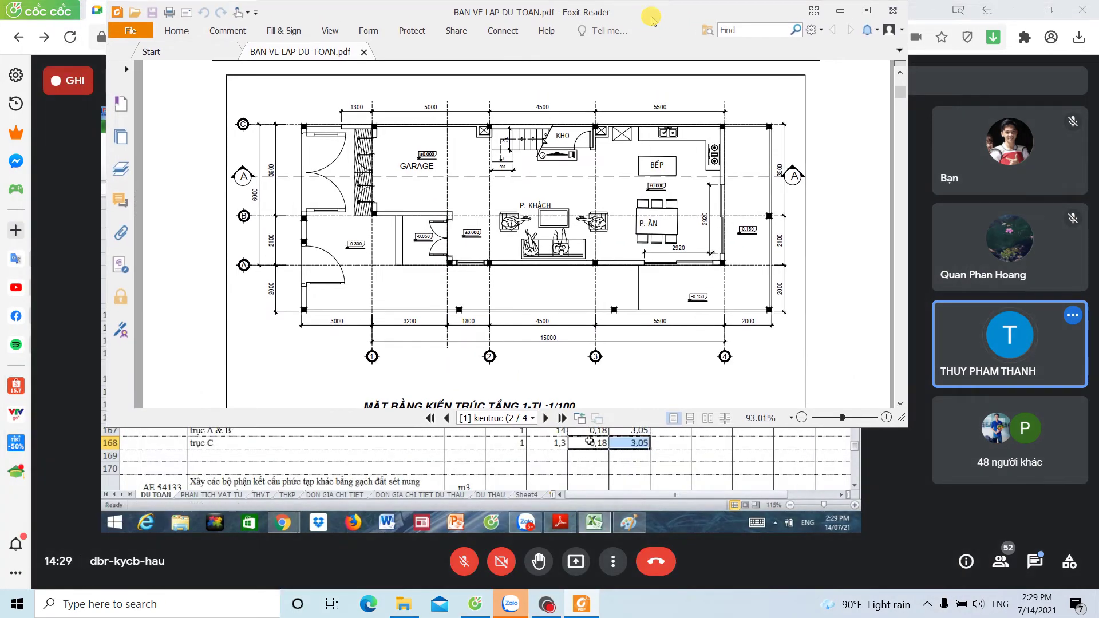
scroll(631, 190, "up", 5)
scroll(632, 190, "down", 2)
scroll(631, 191, "down", 3)
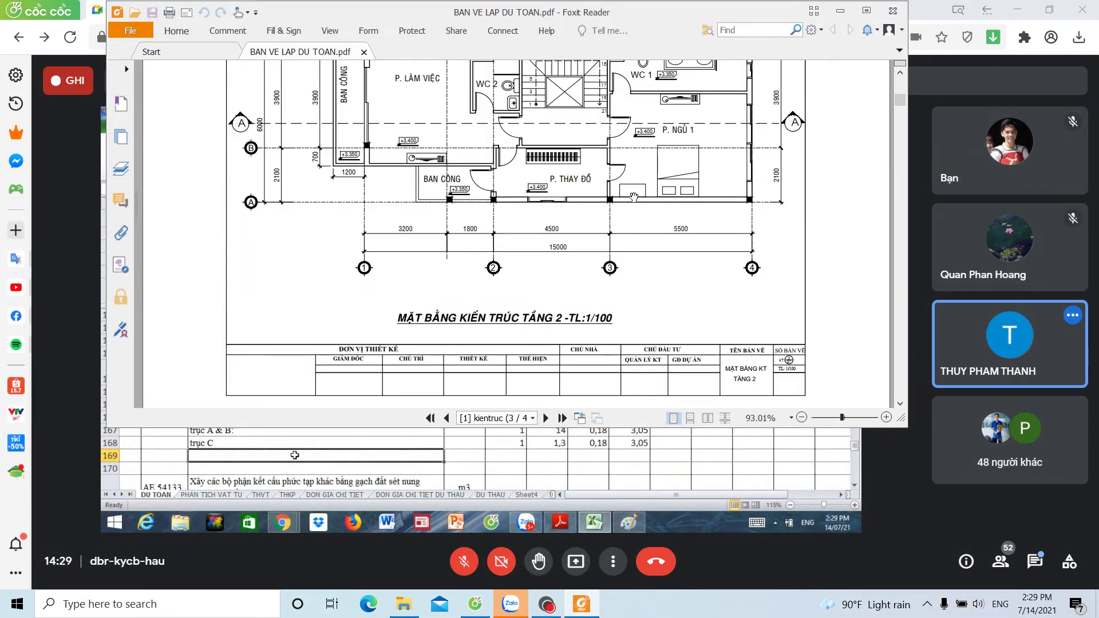
scroll(631, 194, "up", 2)
scroll(631, 197, "up", 1)
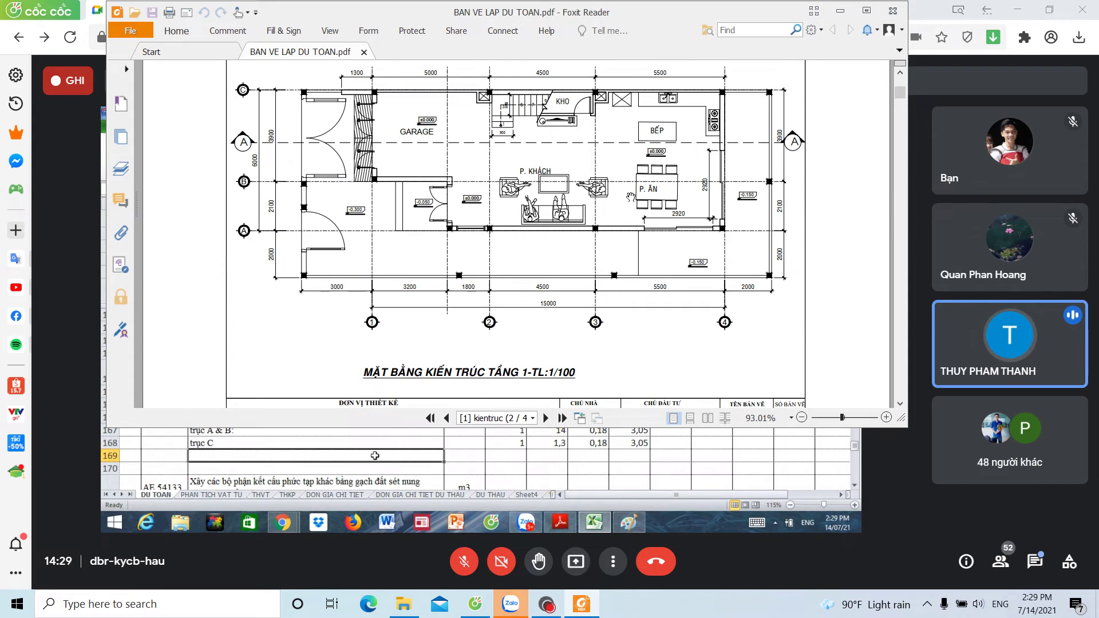
scroll(631, 197, "up", 3)
scroll(631, 200, "up", 2)
scroll(633, 203, "down", 3)
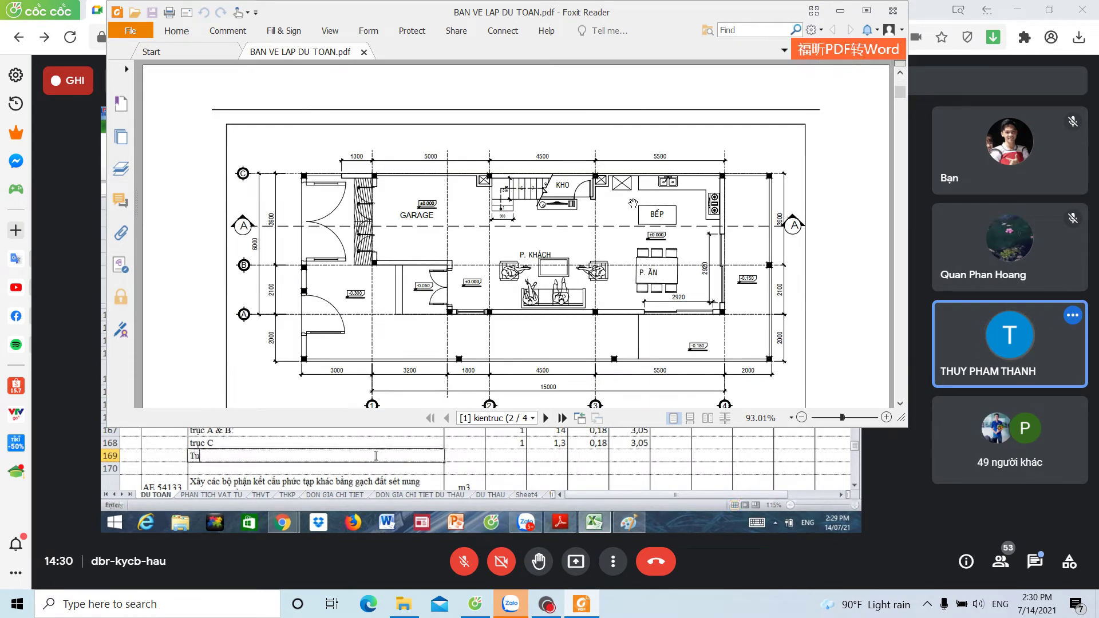
scroll(633, 203, "down", 1)
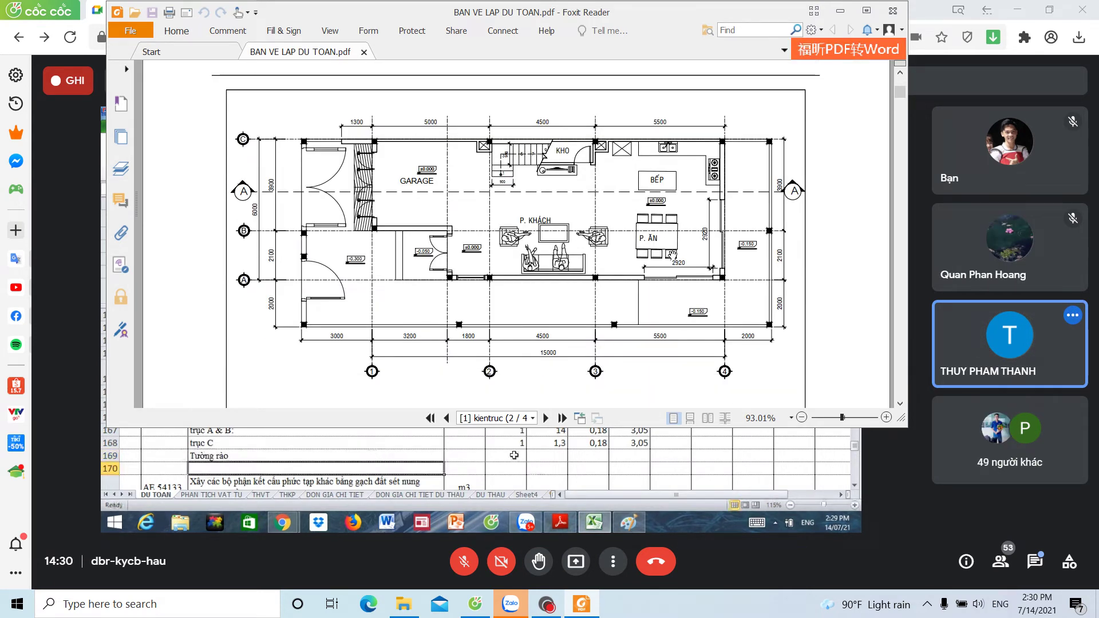
scroll(666, 251, "down", 3)
scroll(664, 250, "down", 3)
scroll(659, 252, "down", 3)
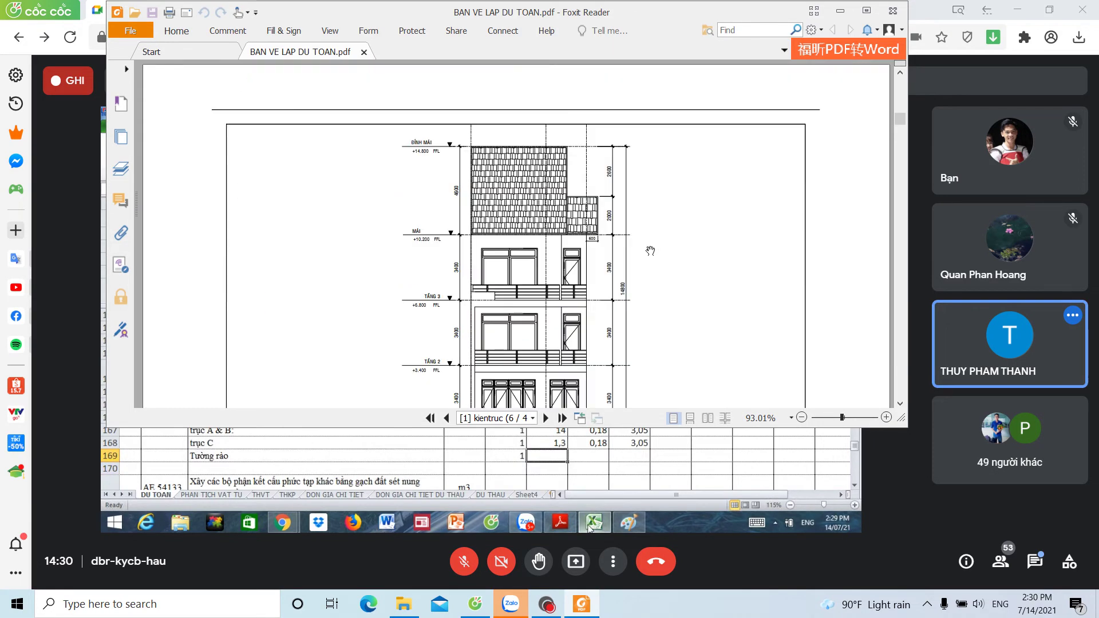
scroll(654, 252, "down", 3)
scroll(650, 253, "down", 8)
scroll(646, 251, "down", 3)
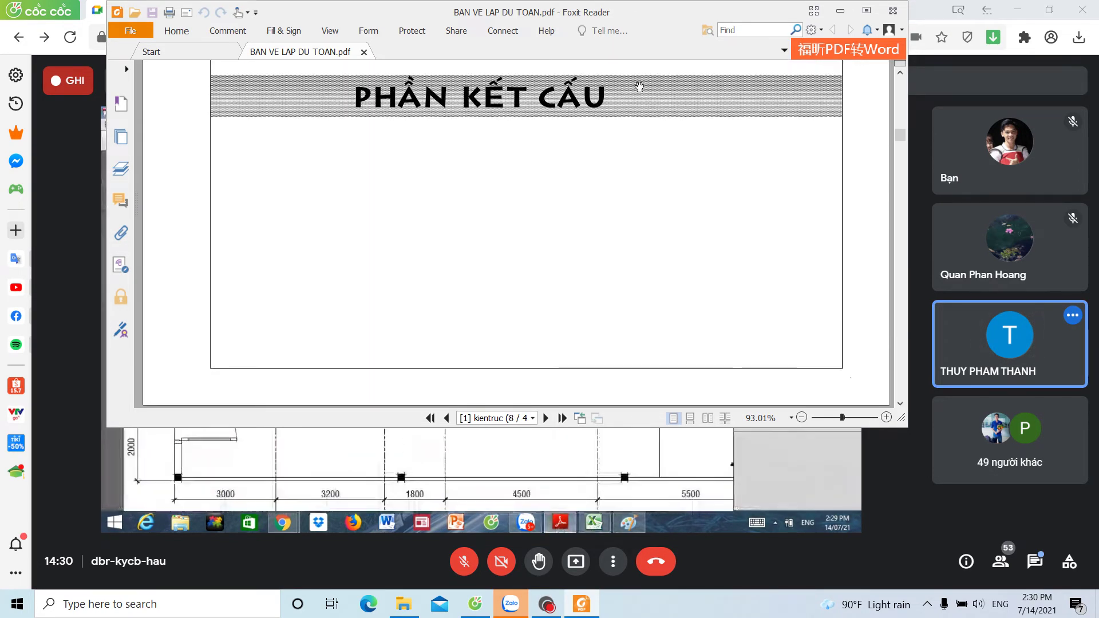
Step: Continue past PHẦN KẾT CẤU to the column layout plan, shifting the window aside
mouse_move(595, 9)
left_mouse_down()
mouse_move(647, 63)
mouse_move(716, 561)
mouse_move(732, 315)
mouse_move(670, 589)
mouse_move(848, 529)
mouse_move(743, 191)
mouse_move(1049, 166)
mouse_move(1072, 88)
left_mouse_up()
scroll(1073, 220, "down", 10)
scroll(915, 275, "down", 10)
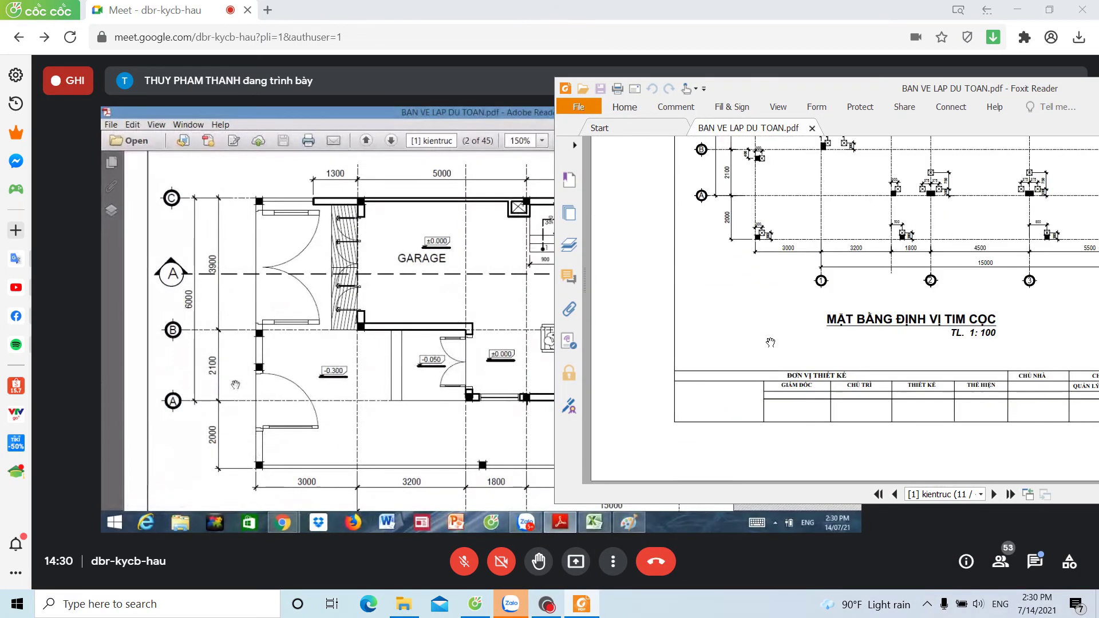
left_click_drag(881, 90, 581, 61)
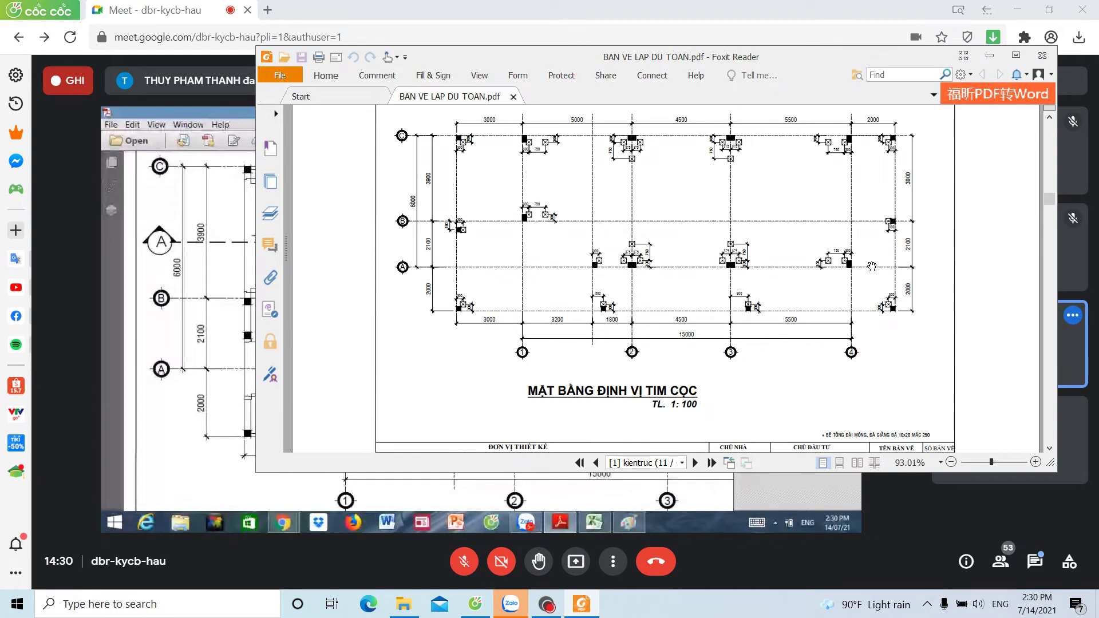
scroll(871, 266, "up", 3)
scroll(861, 268, "up", 2)
scroll(856, 269, "down", 3)
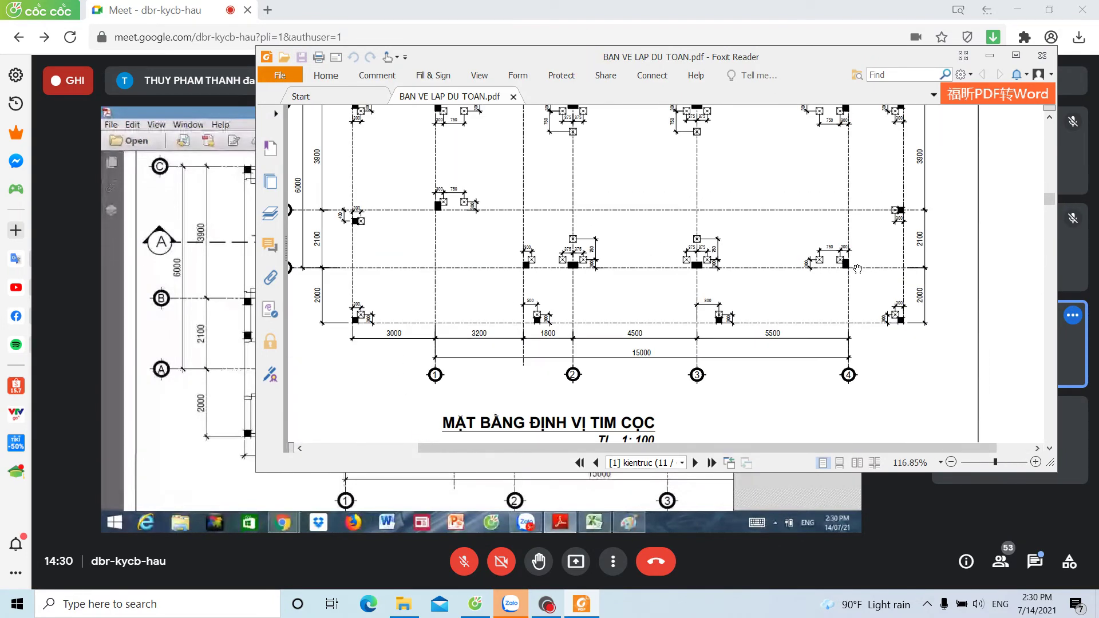
scroll(847, 262, "down", 2)
mouse_move(664, 57)
left_mouse_down()
mouse_move(482, 579)
mouse_move(573, 479)
mouse_move(548, 488)
left_mouse_up()
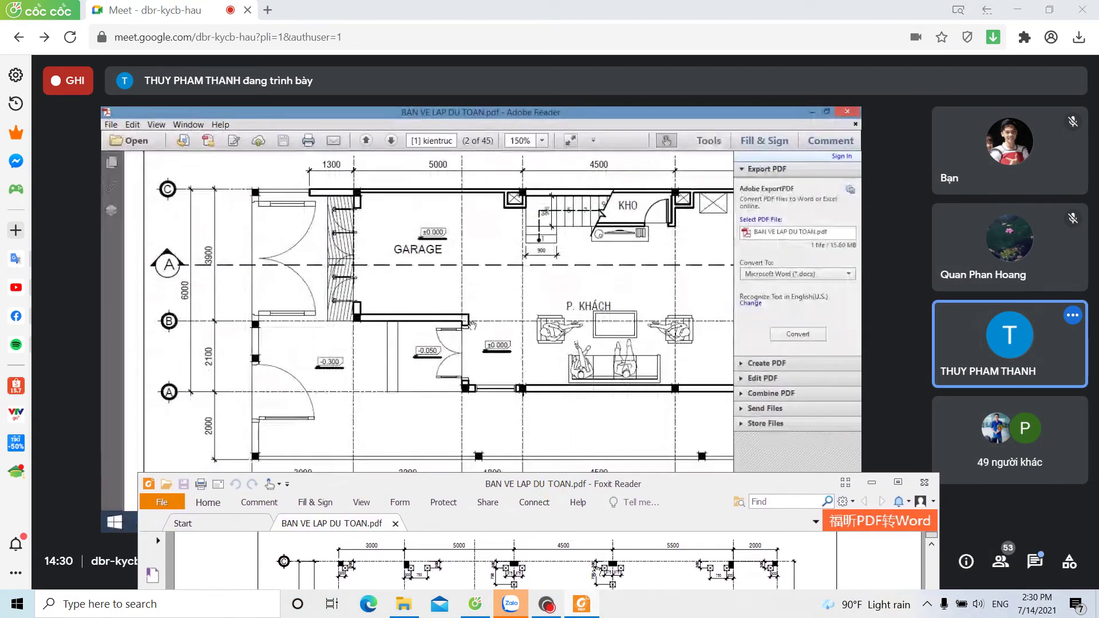
scroll(471, 325, "down", 2)
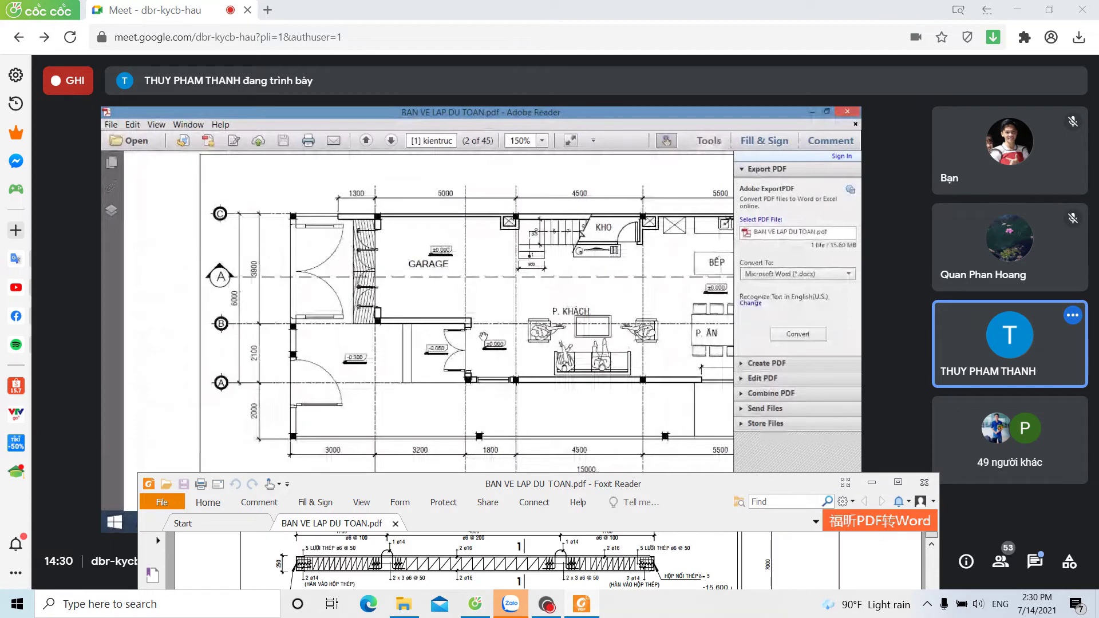
scroll(598, 567, "up", 3)
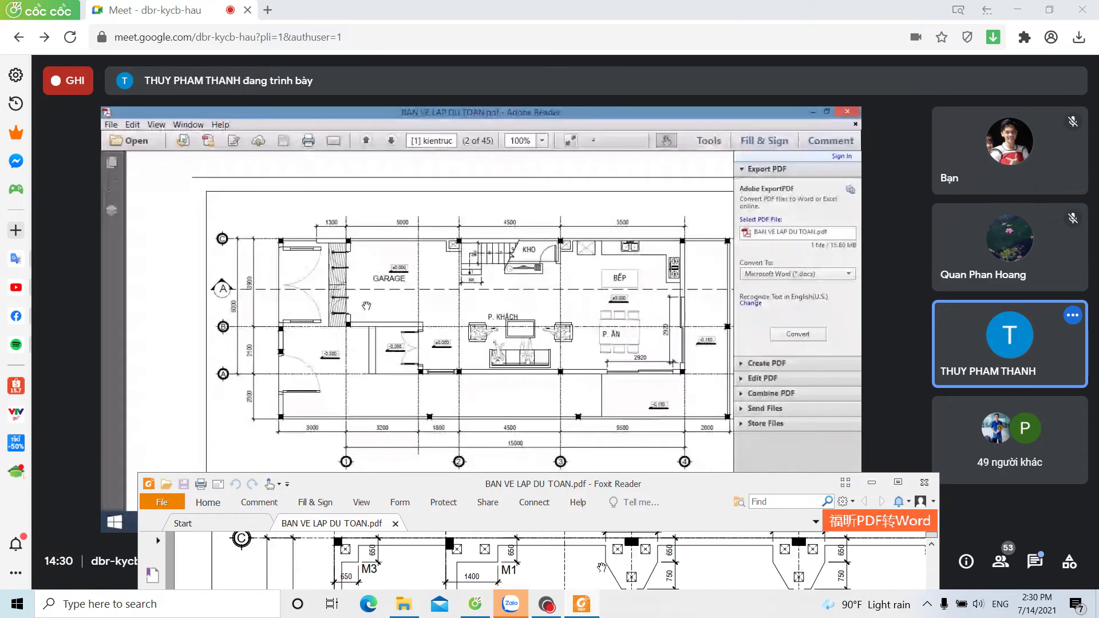
scroll(366, 305, "up", 1)
scroll(599, 567, "down", 1)
scroll(602, 567, "down", 3)
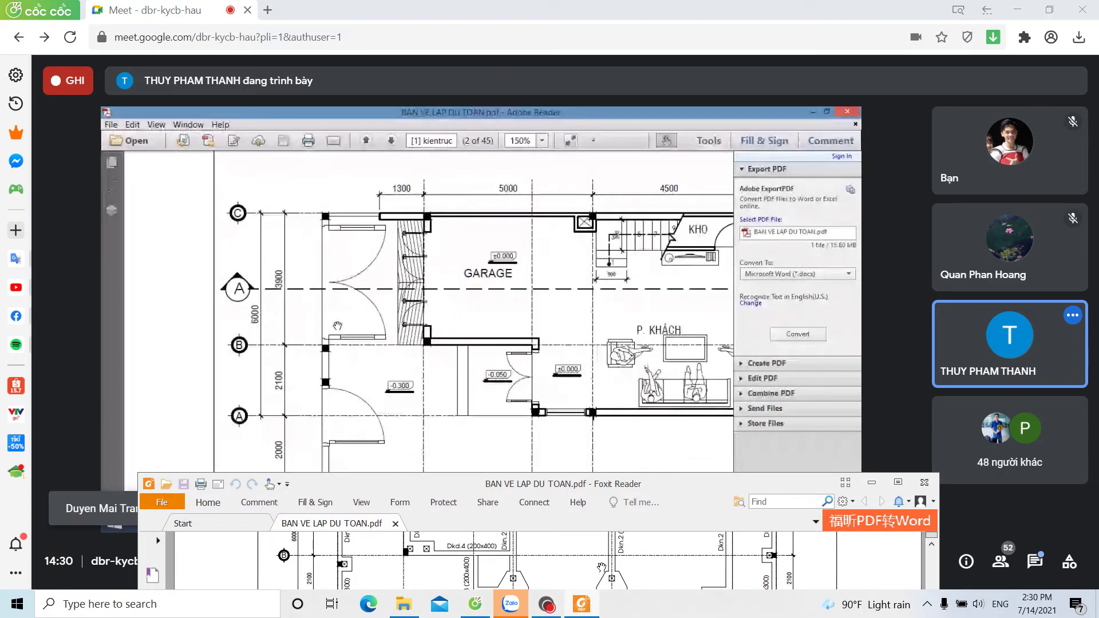
scroll(601, 567, "down", 2)
scroll(601, 567, "down", 2)
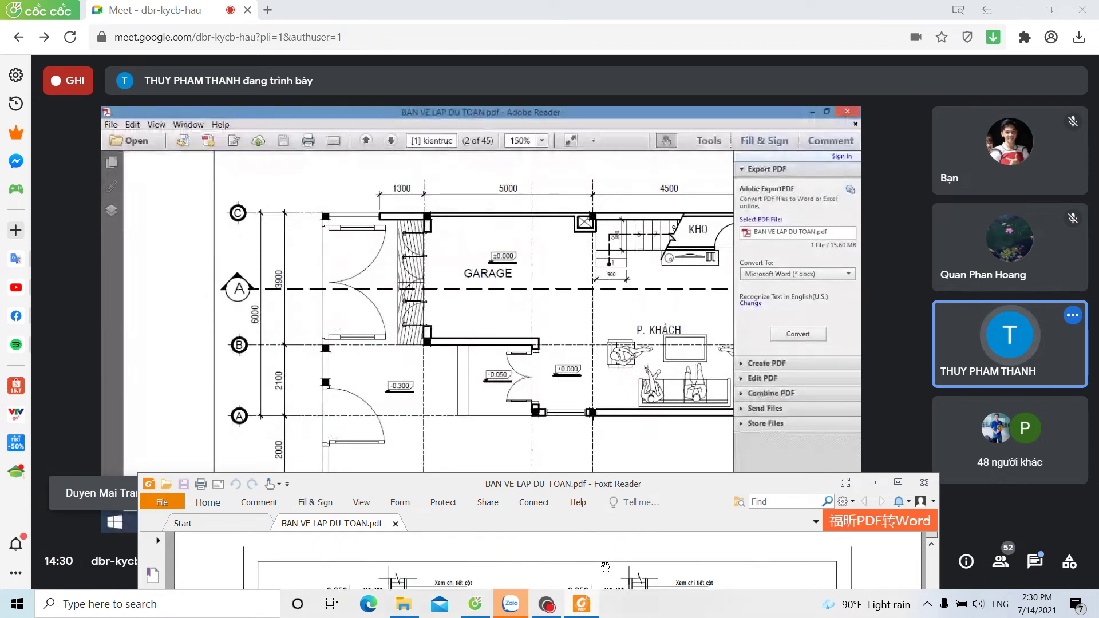
scroll(602, 568, "down", 2)
scroll(604, 567, "down", 2)
scroll(605, 566, "down", 2)
scroll(605, 566, "down", 2)
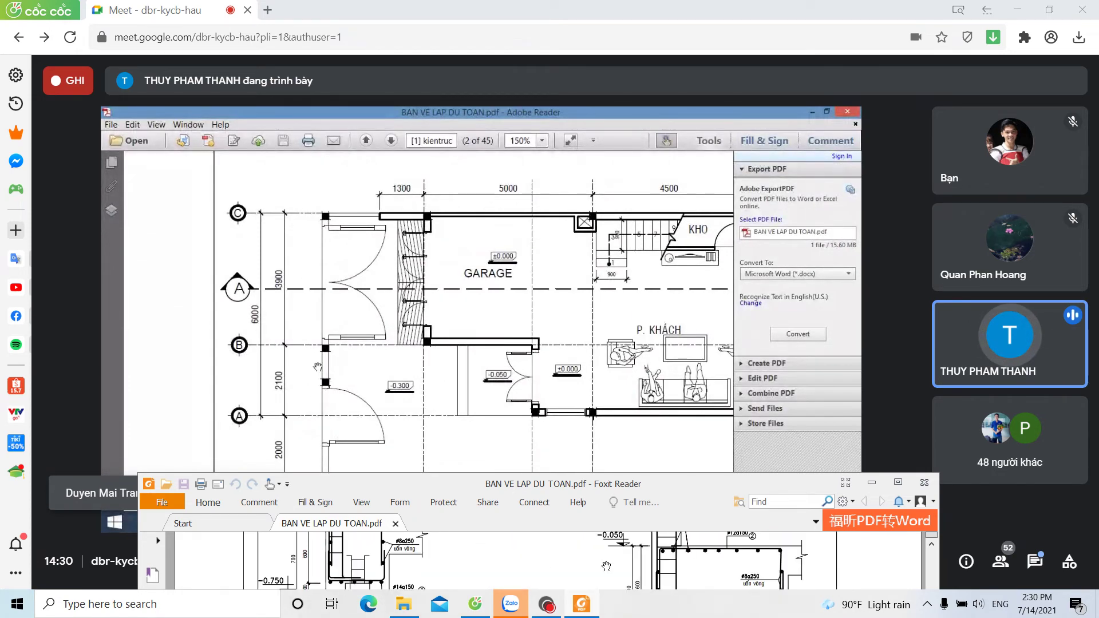
scroll(605, 567, "down", 2)
scroll(606, 566, "down", 2)
scroll(606, 566, "down", 2)
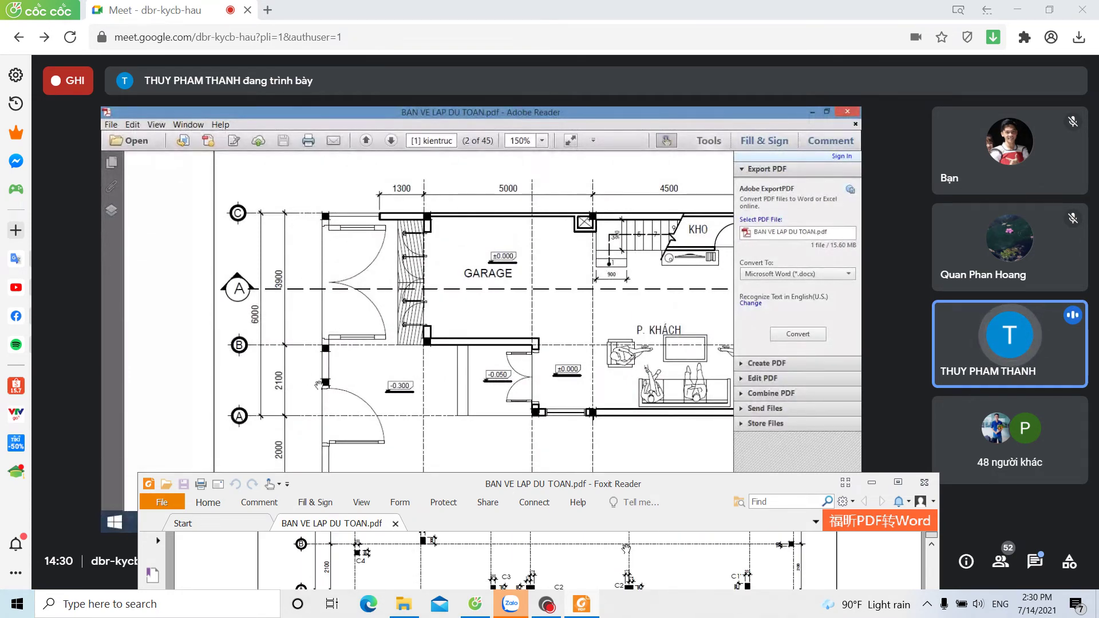
left_click_drag(674, 485, 772, 517)
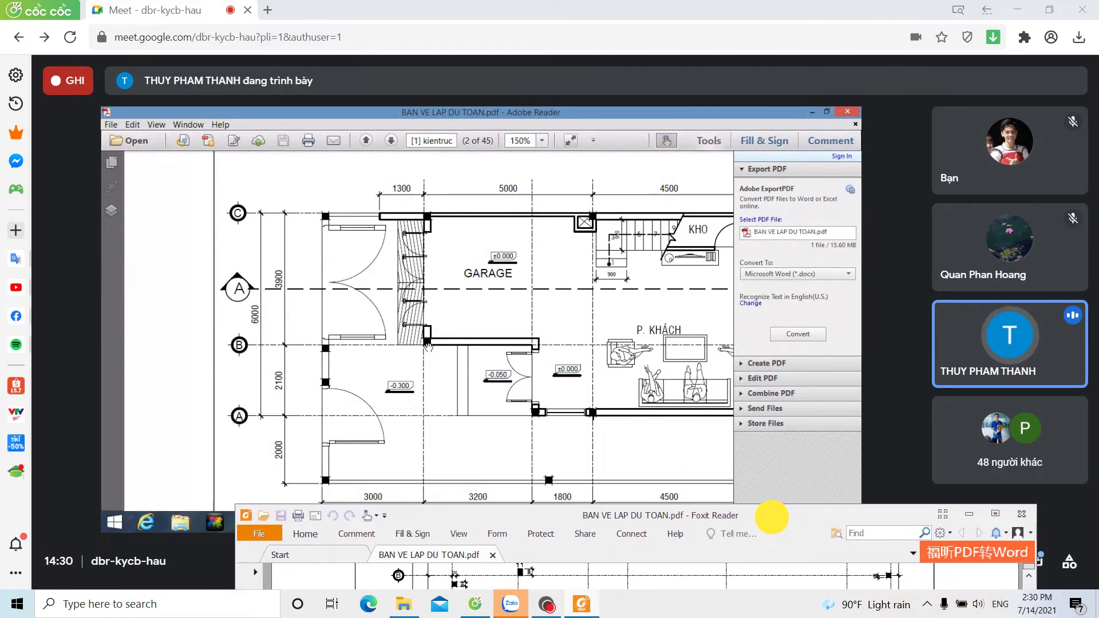
Step: Zoom around the C1–C4 column positions on the column layout plan, then open Protect
mouse_move(772, 517)
left_mouse_down()
mouse_move(656, 580)
mouse_move(619, 536)
left_mouse_up()
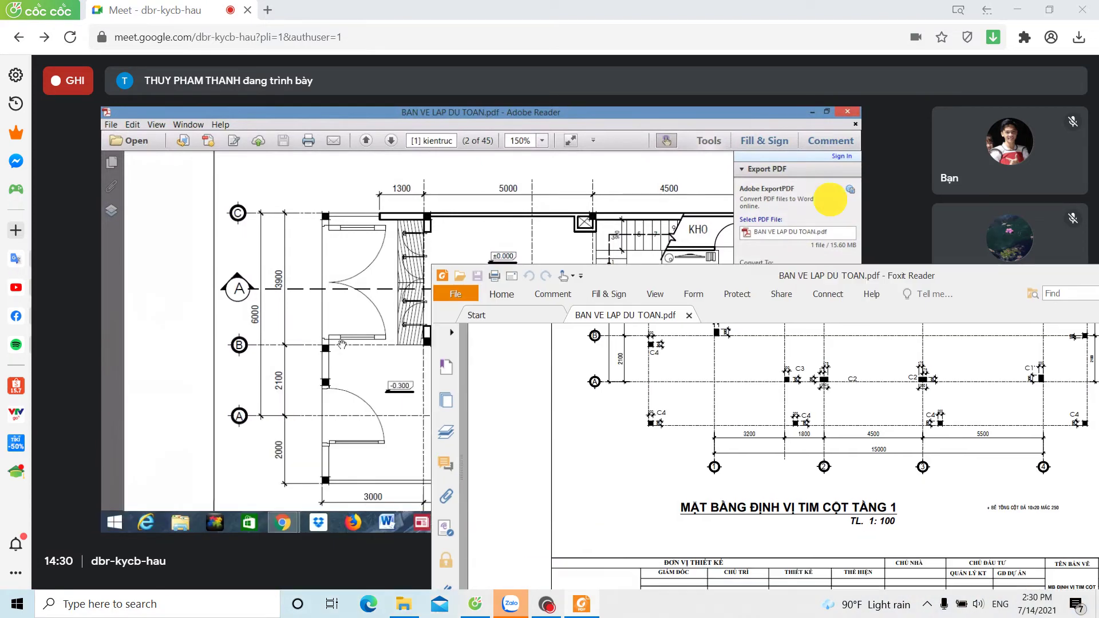
left_click_drag(404, 539, 804, 152)
scroll(730, 311, "up", 3)
scroll(730, 311, "down", 2)
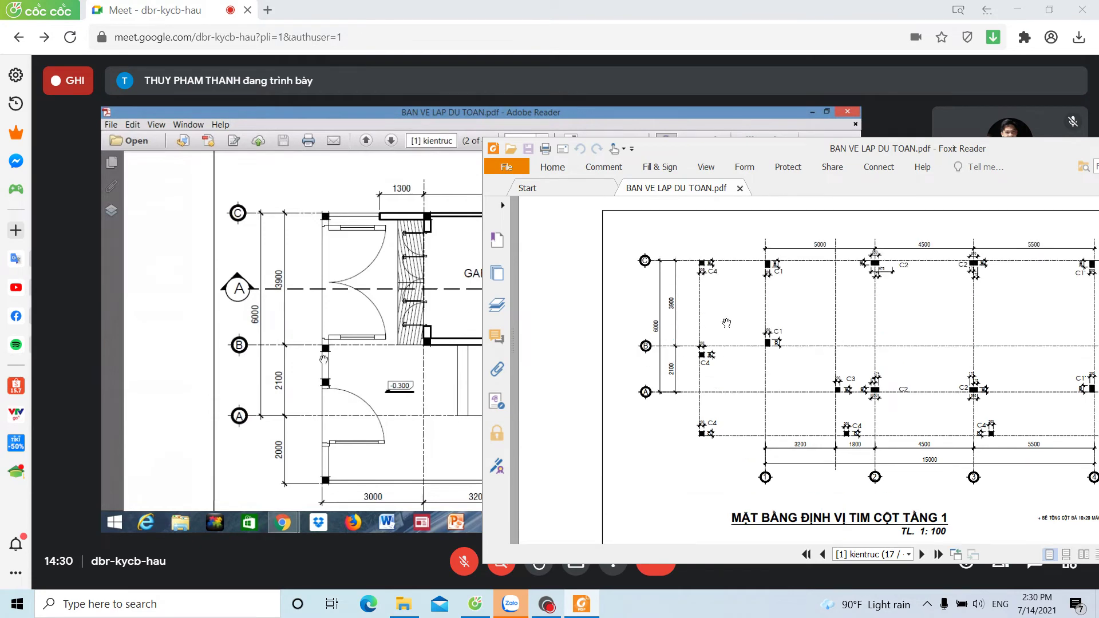
scroll(730, 315, "down", 2)
scroll(732, 329, "up", 3, "ctrl")
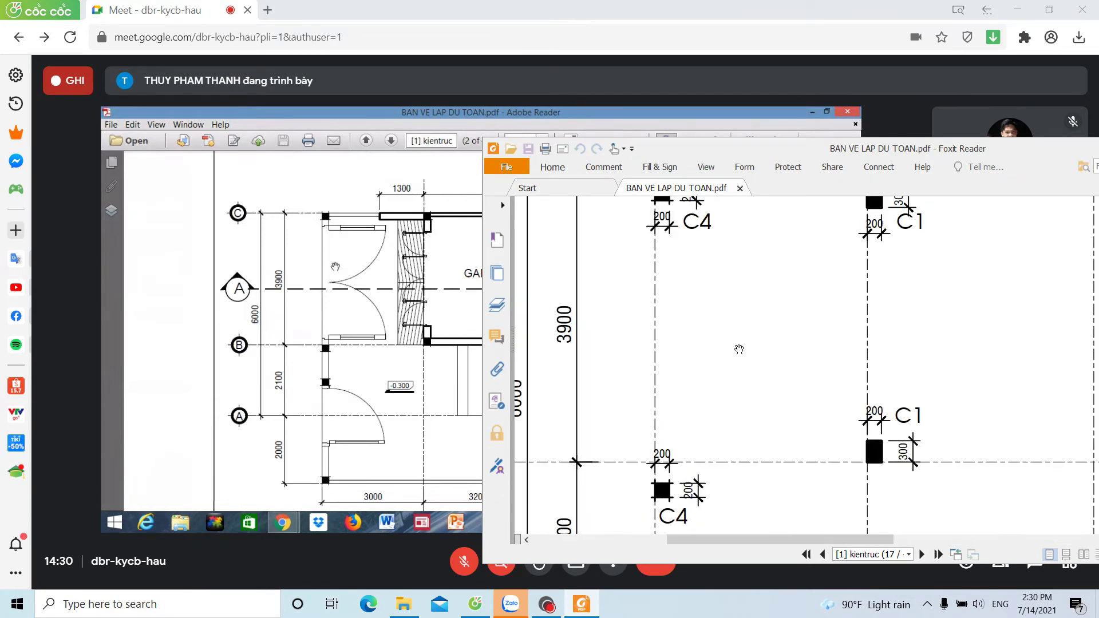
scroll(744, 349, "down", 3, "ctrl")
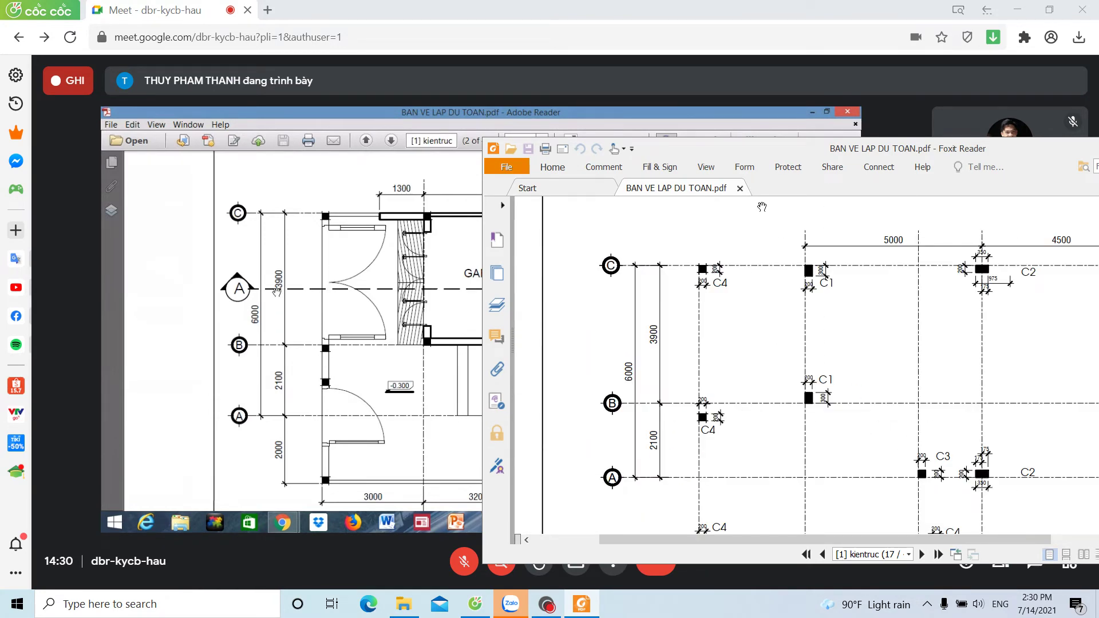
left_click(788, 167)
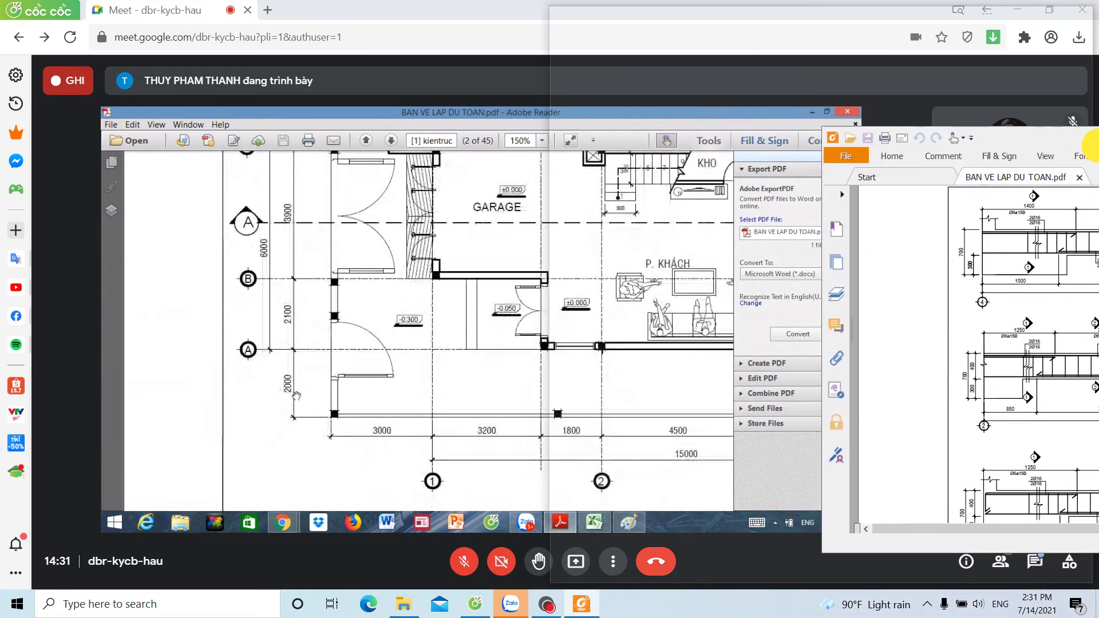
Step: Snap the PDF viewer right, maximize the meeting window, then bring the drawing set forward
left_click_drag(1093, 177, 1060, 12)
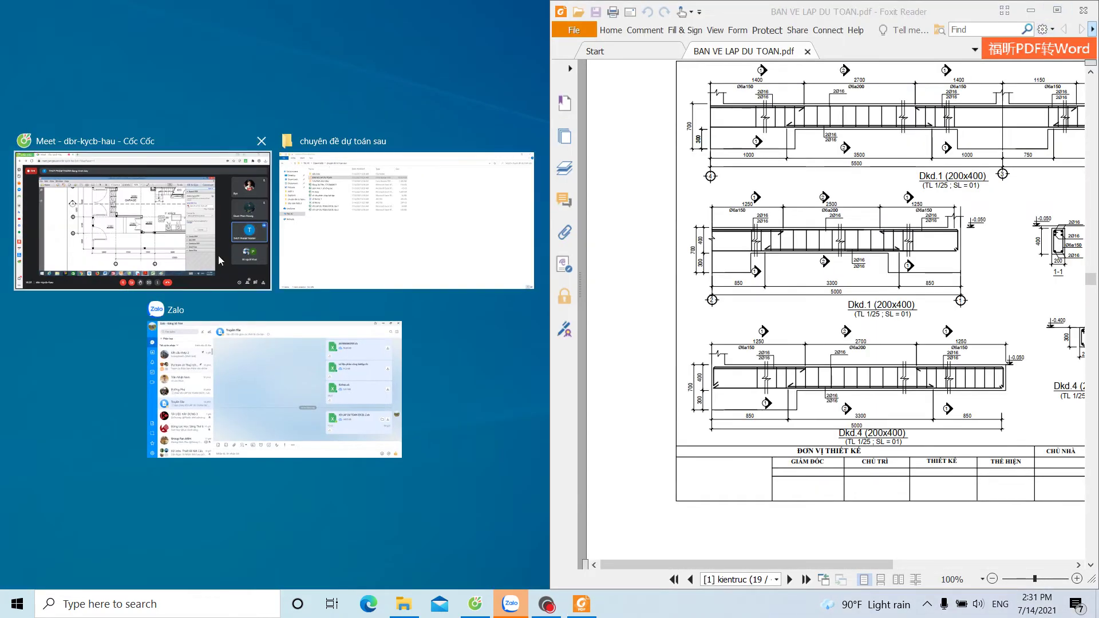
left_click(143, 220)
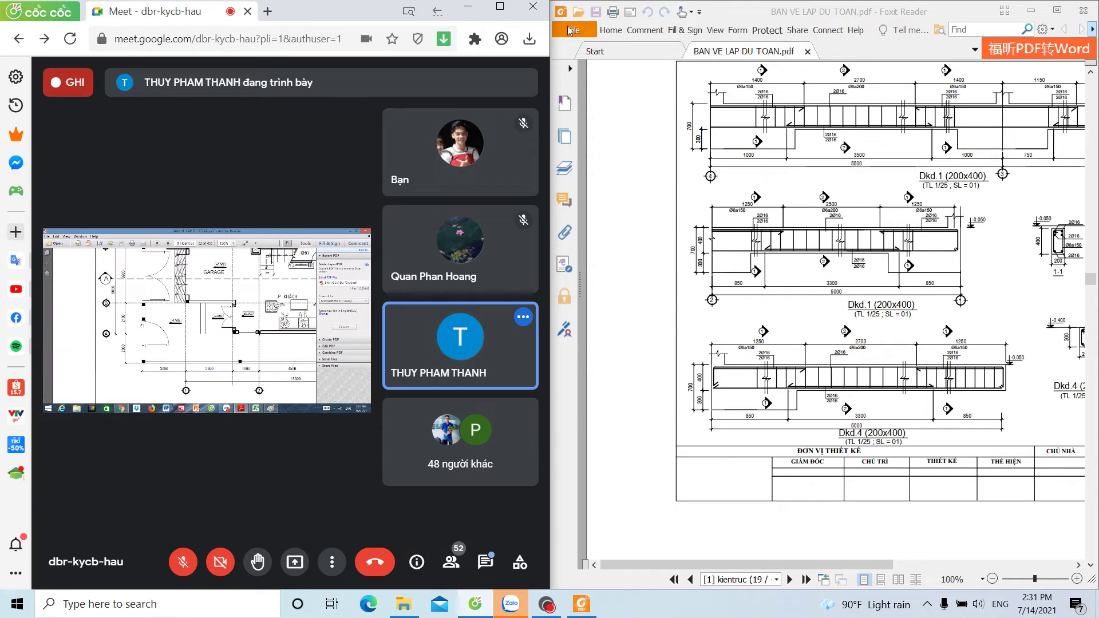
left_click(500, 7)
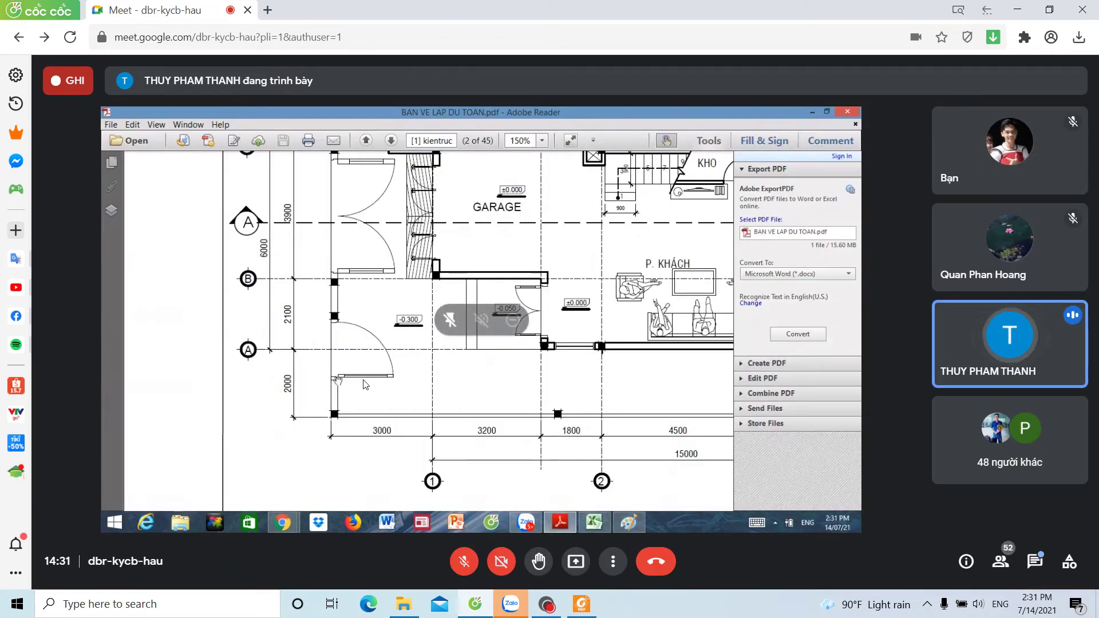
left_click(582, 604)
Step: Reach the DS2.1/DS2.5 beam detail sheet and narrow Foxit to reveal the estimate
scroll(727, 375, "up", 5)
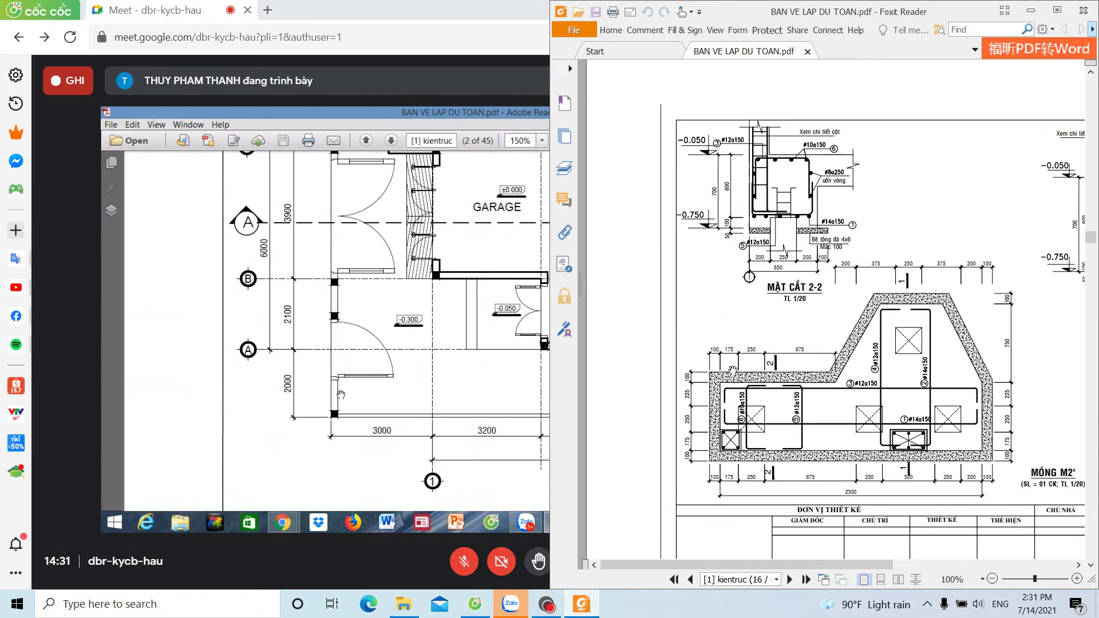
scroll(729, 372, "up", 5)
scroll(736, 368, "up", 5)
scroll(734, 370, "up", 5)
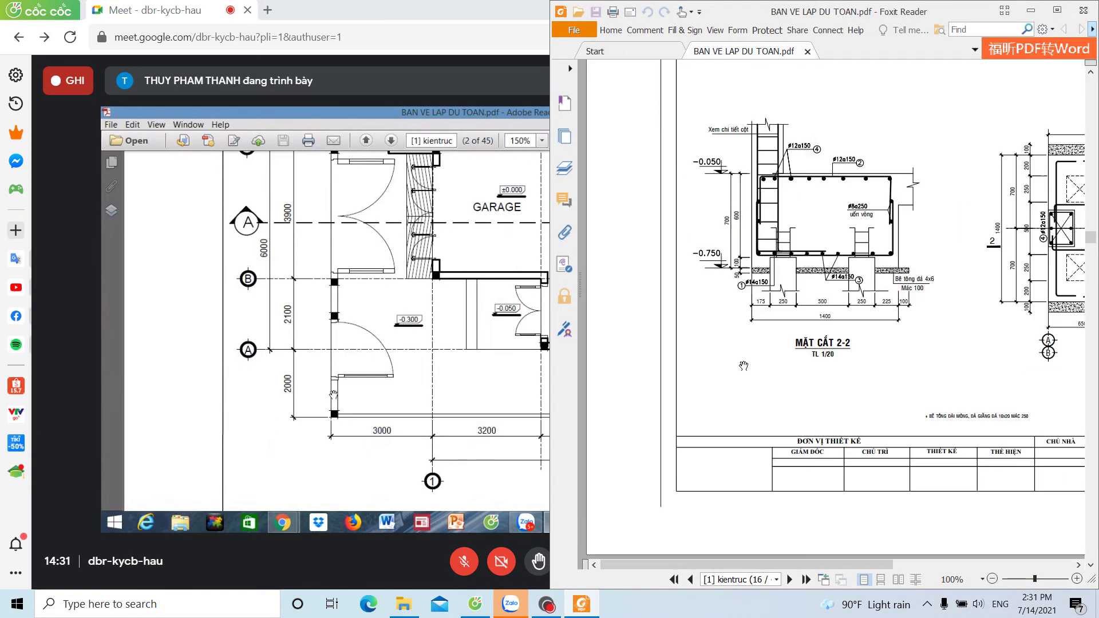
scroll(746, 366, "up", 5)
scroll(750, 367, "down", 5)
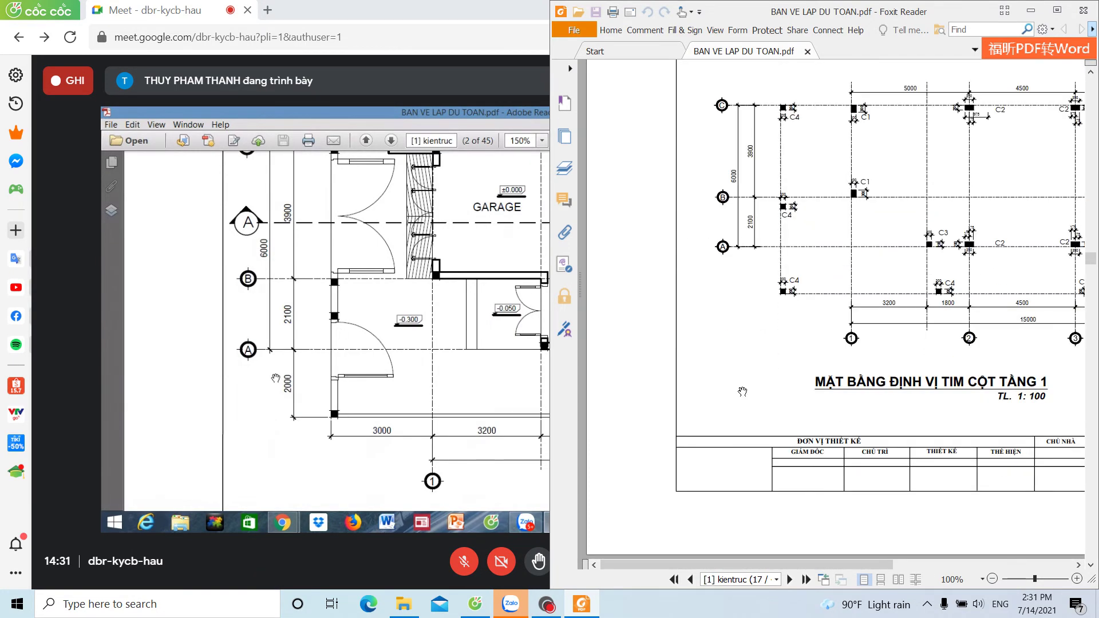
scroll(750, 367, "down", 5)
scroll(750, 366, "down", 5)
scroll(749, 366, "down", 5)
scroll(749, 367, "down", 5)
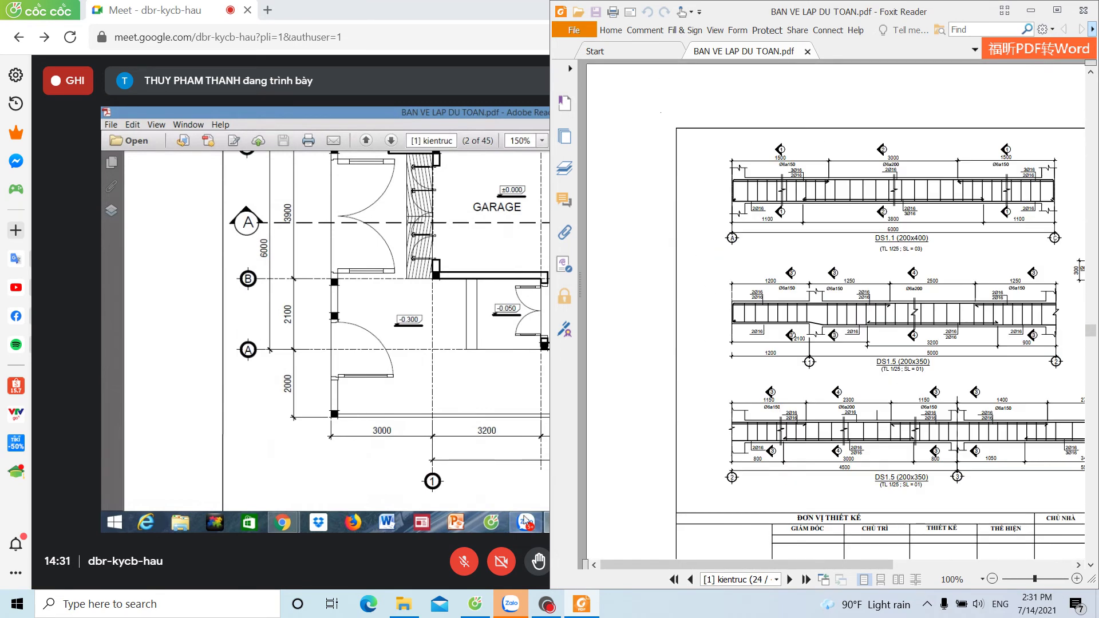
scroll(749, 367, "down", 5)
scroll(797, 340, "down", 5)
scroll(797, 340, "down", 1)
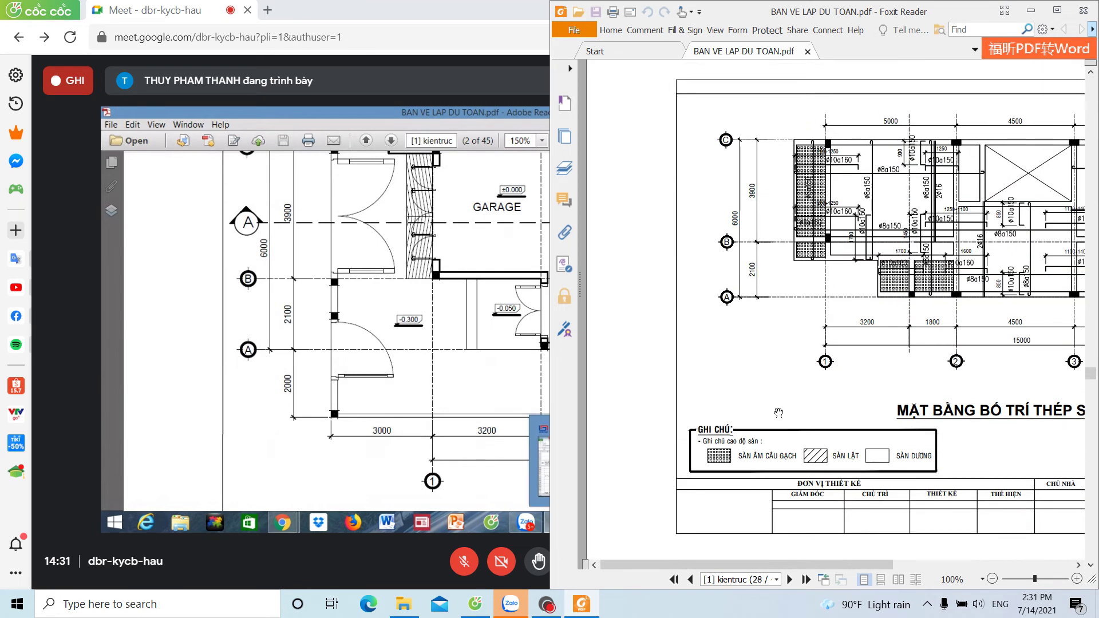
scroll(797, 340, "down", 5)
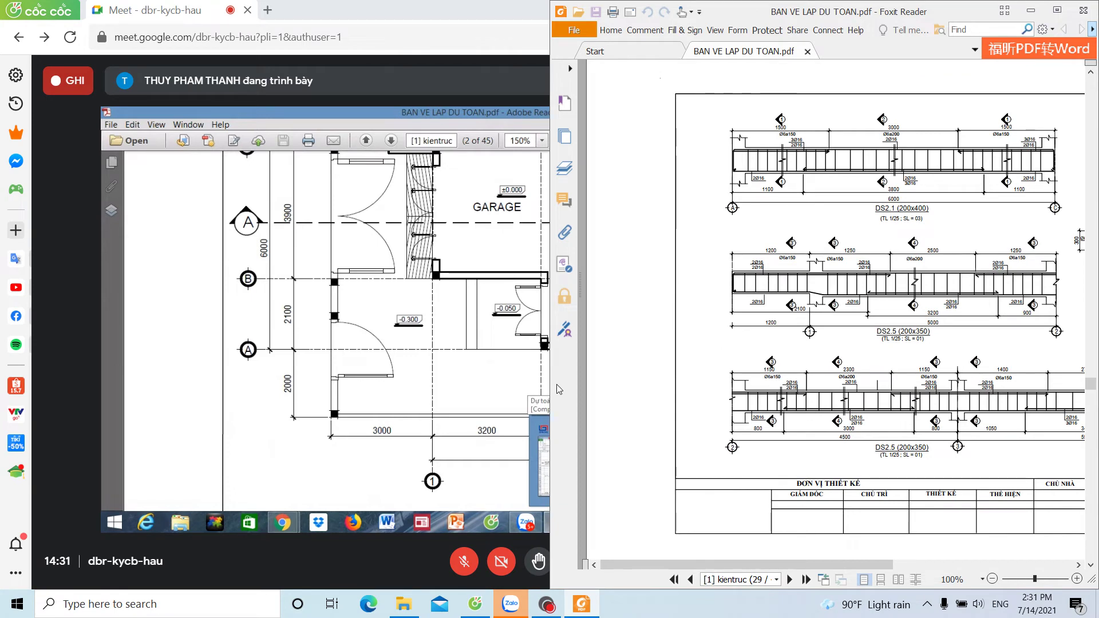
mouse_move(550, 382)
left_mouse_down()
mouse_move(917, 378)
mouse_move(698, 382)
left_mouse_up()
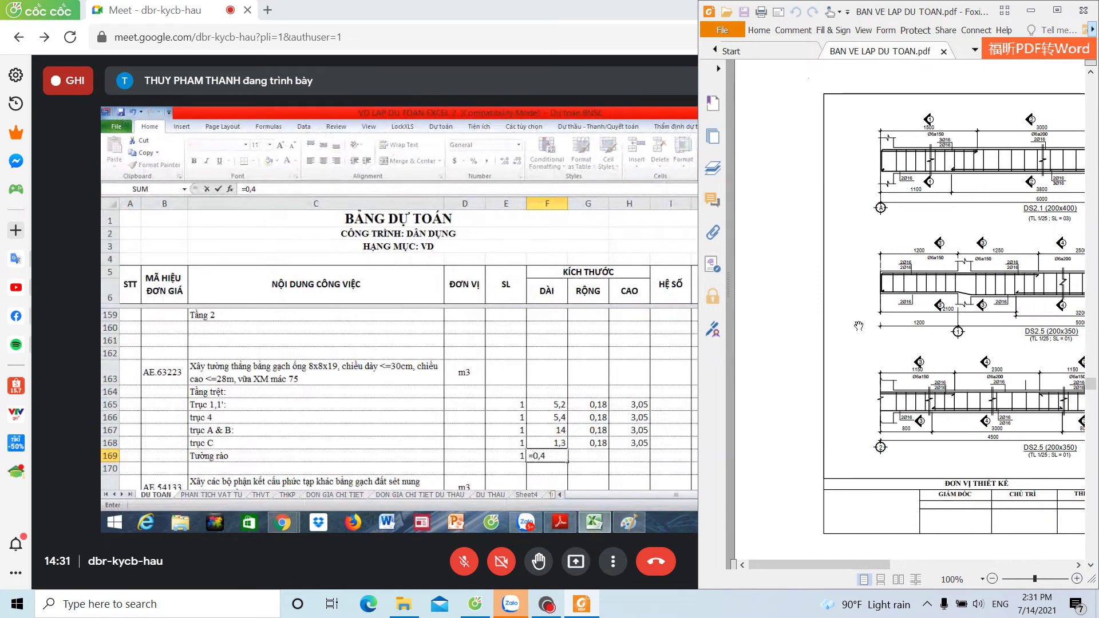
Step: Scroll the estimate around row 169 Tường rào, whose dimensions become 2,7 × 0,18 × 2,6
scroll(858, 326, "down", 2)
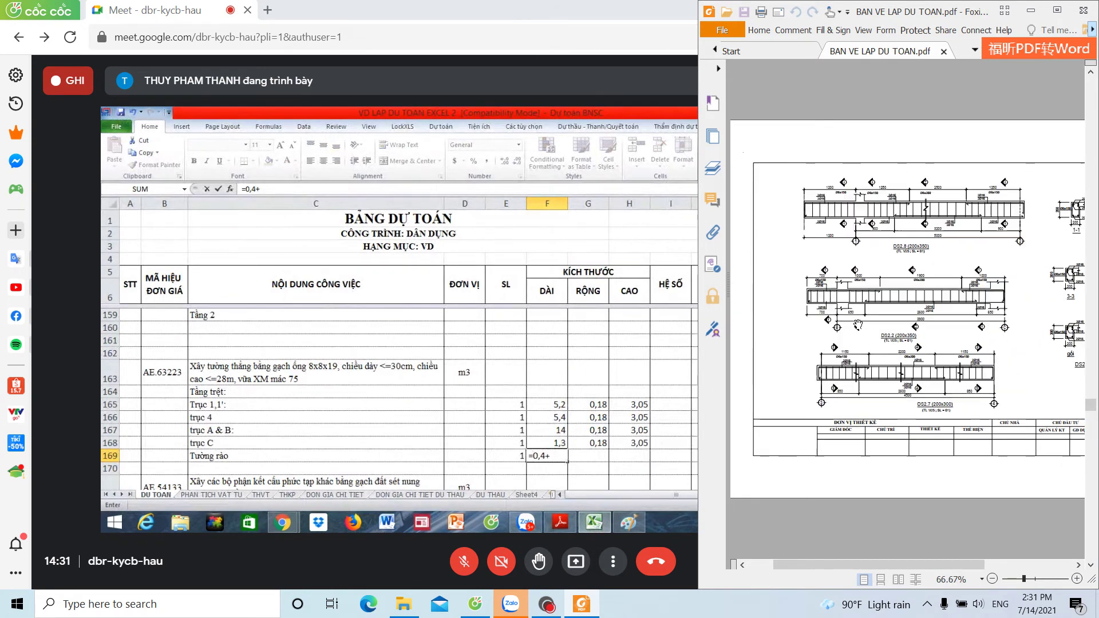
scroll(858, 326, "down", 1)
scroll(858, 324, "down", 1)
scroll(860, 322, "down", 1)
scroll(861, 319, "down", 1)
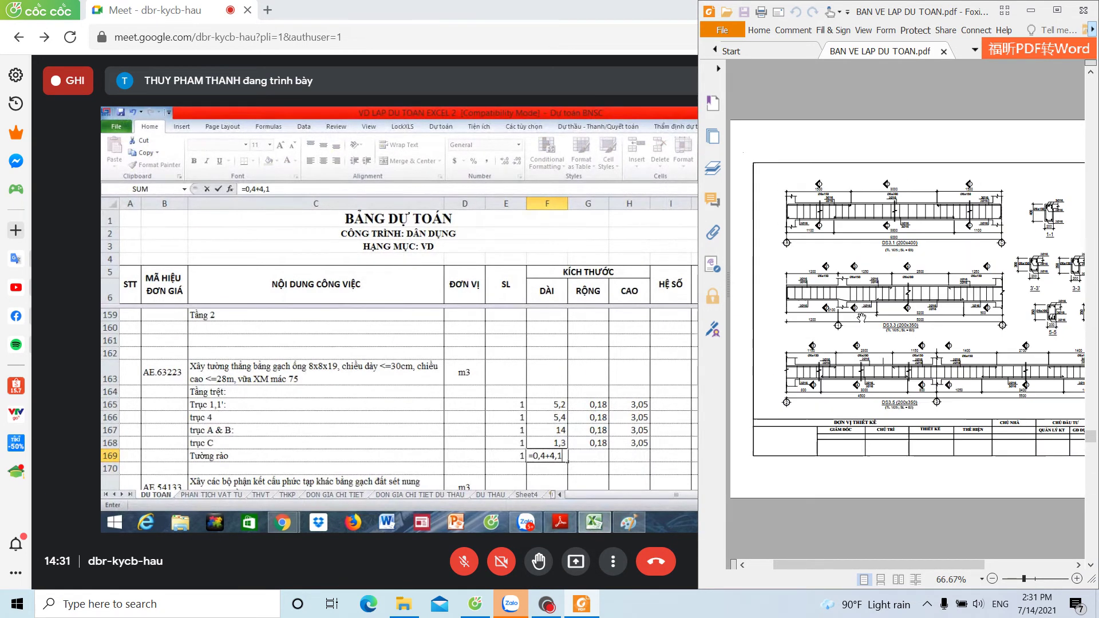
scroll(861, 317, "up", 1)
scroll(863, 314, "up", 1)
scroll(865, 313, "up", 1)
scroll(868, 310, "up", 1)
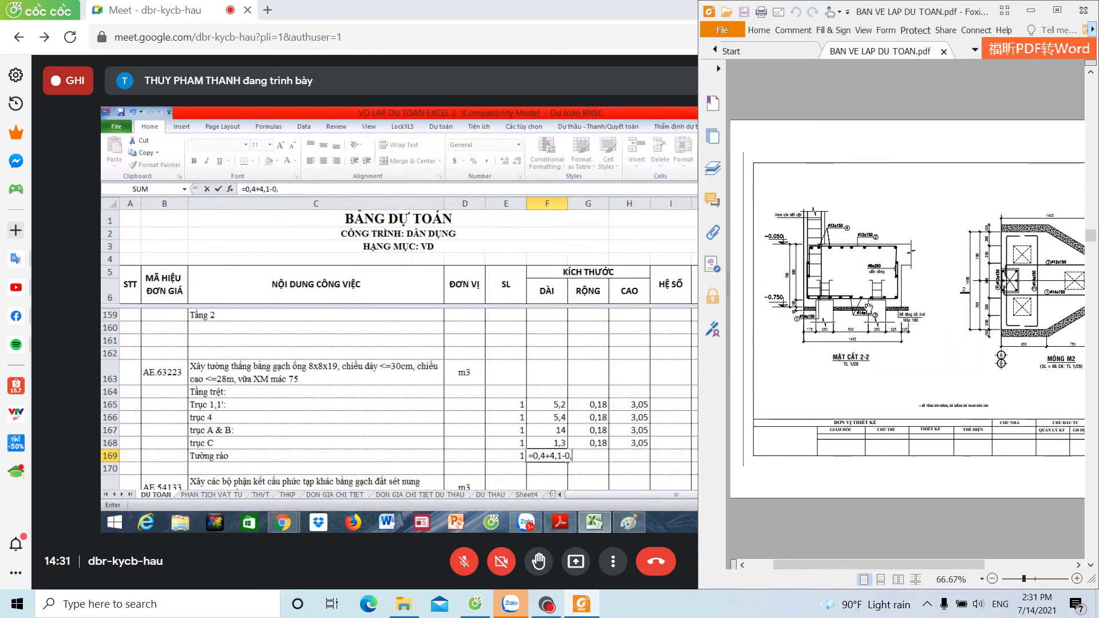
scroll(870, 303, "up", 1)
scroll(874, 298, "up", 1)
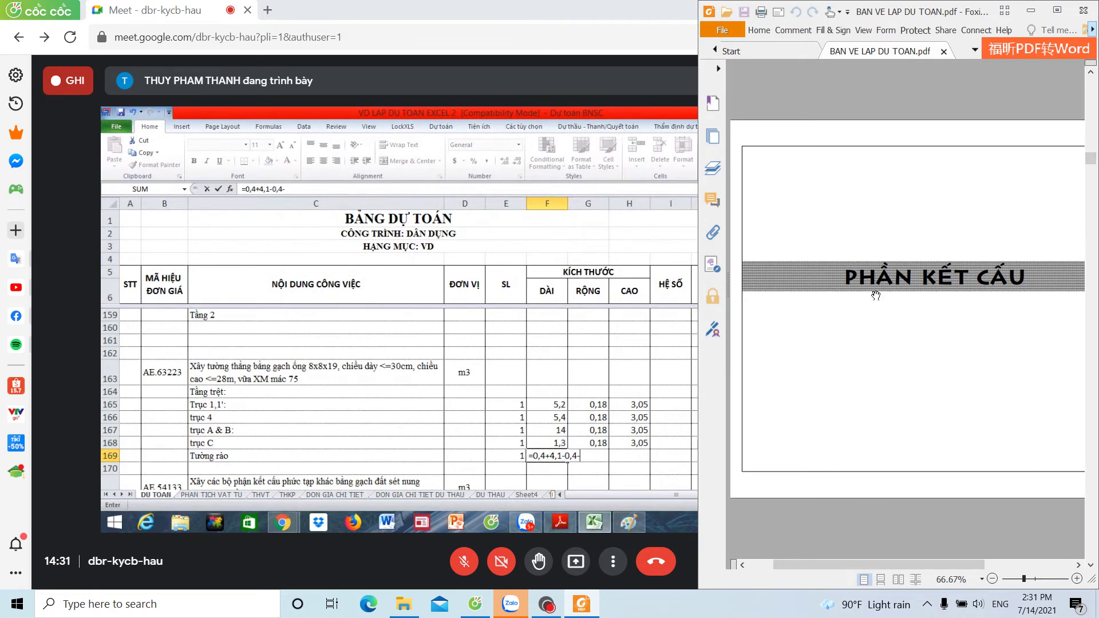
scroll(875, 295, "down", 1)
scroll(878, 295, "down", 1)
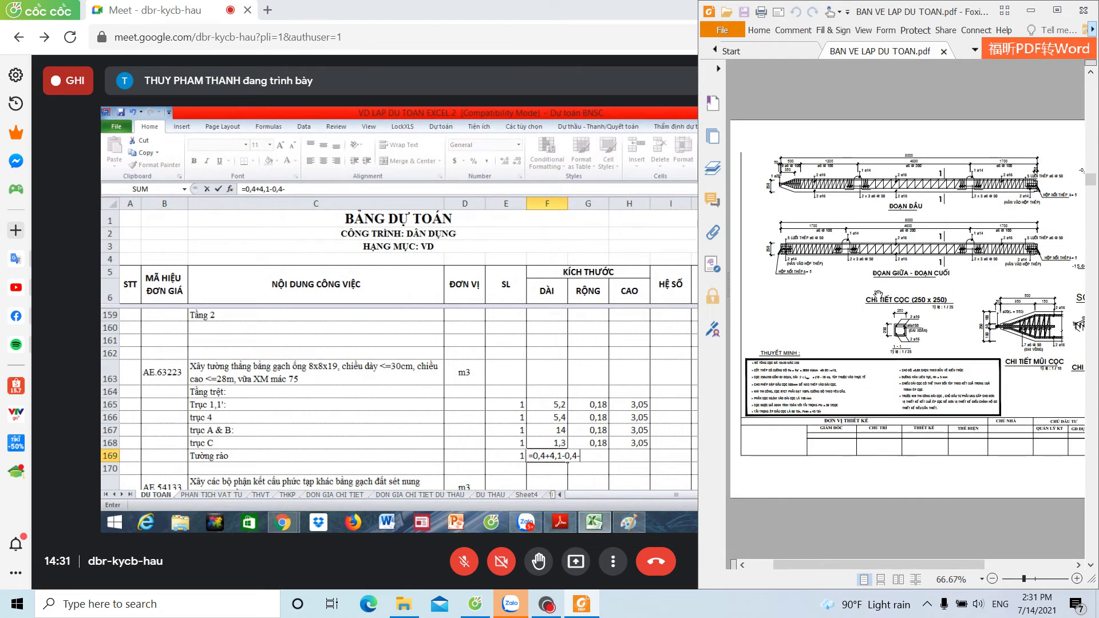
scroll(877, 295, "up", 1)
scroll(878, 295, "down", 1)
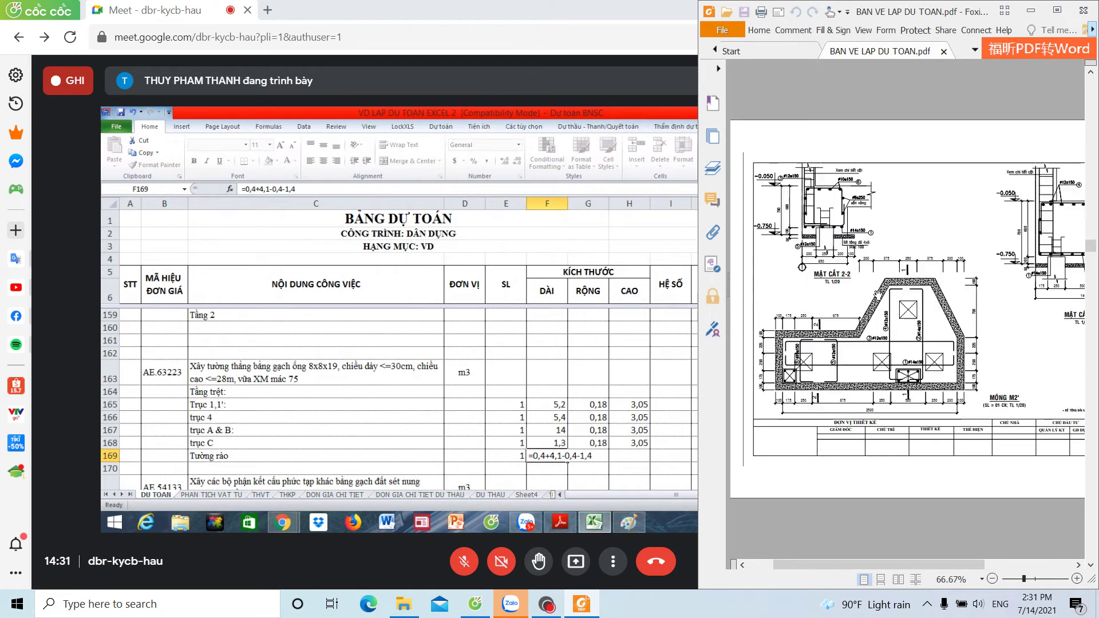
scroll(878, 296, "down", 1)
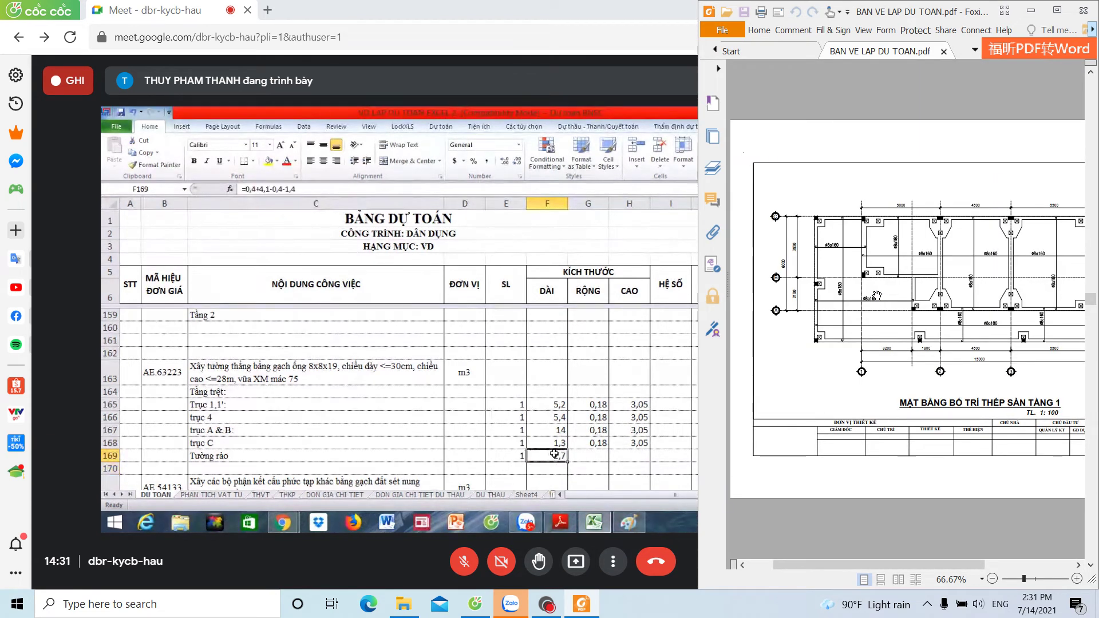
scroll(876, 295, "down", 1)
scroll(876, 295, "down", 1)
scroll(876, 295, "down", 1)
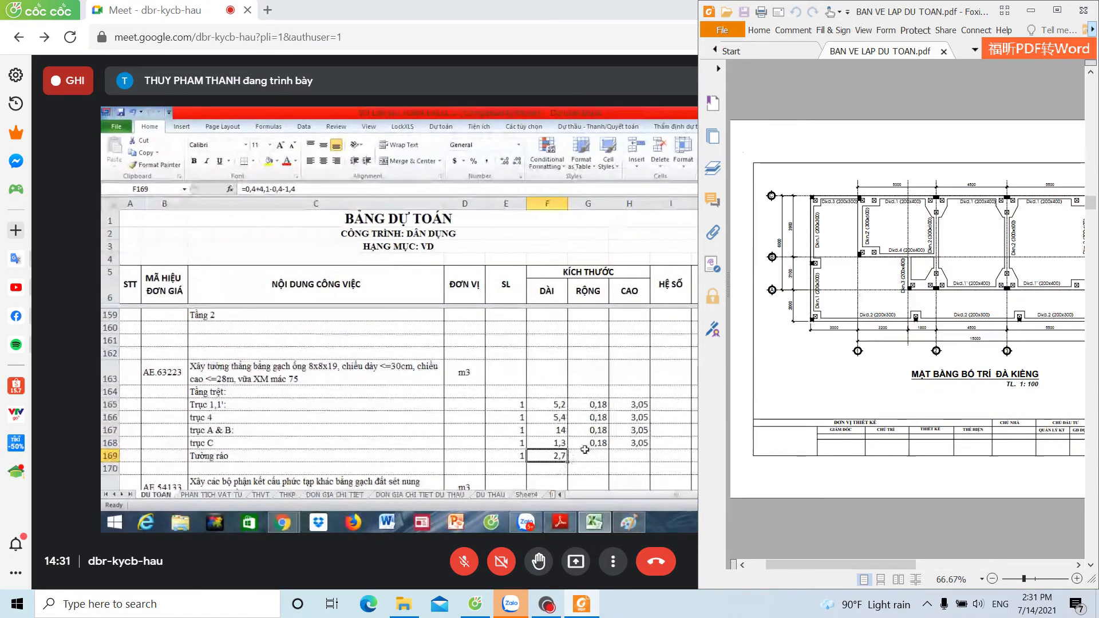
scroll(876, 296, "up", 2)
scroll(873, 299, "down", 1)
scroll(873, 298, "down", 1)
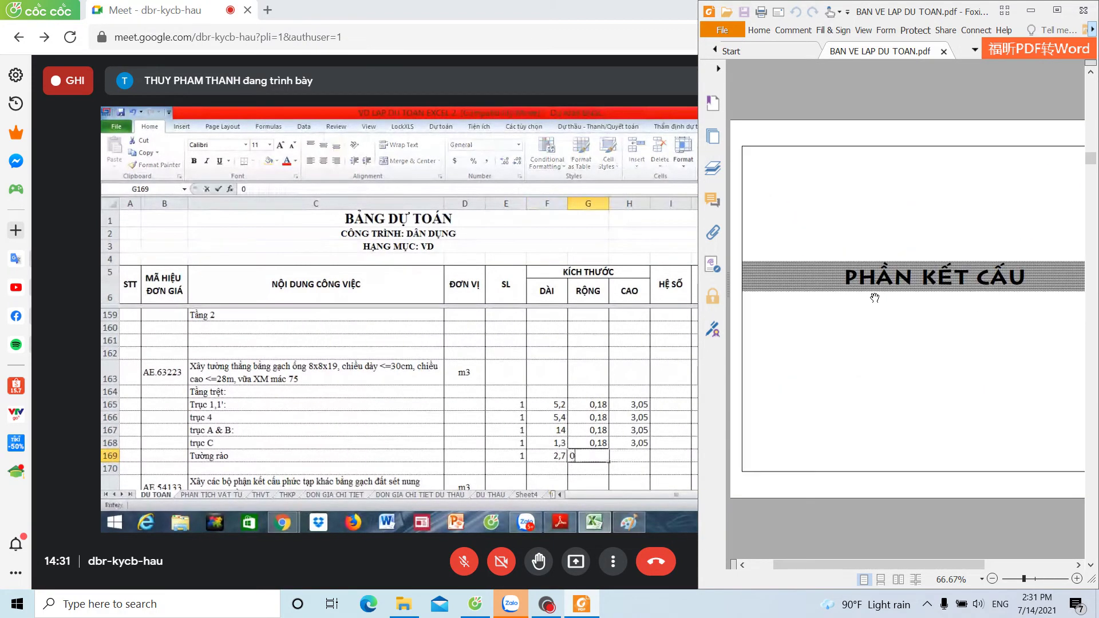
scroll(873, 299, "down", 1)
scroll(872, 298, "down", 1)
scroll(873, 299, "down", 1)
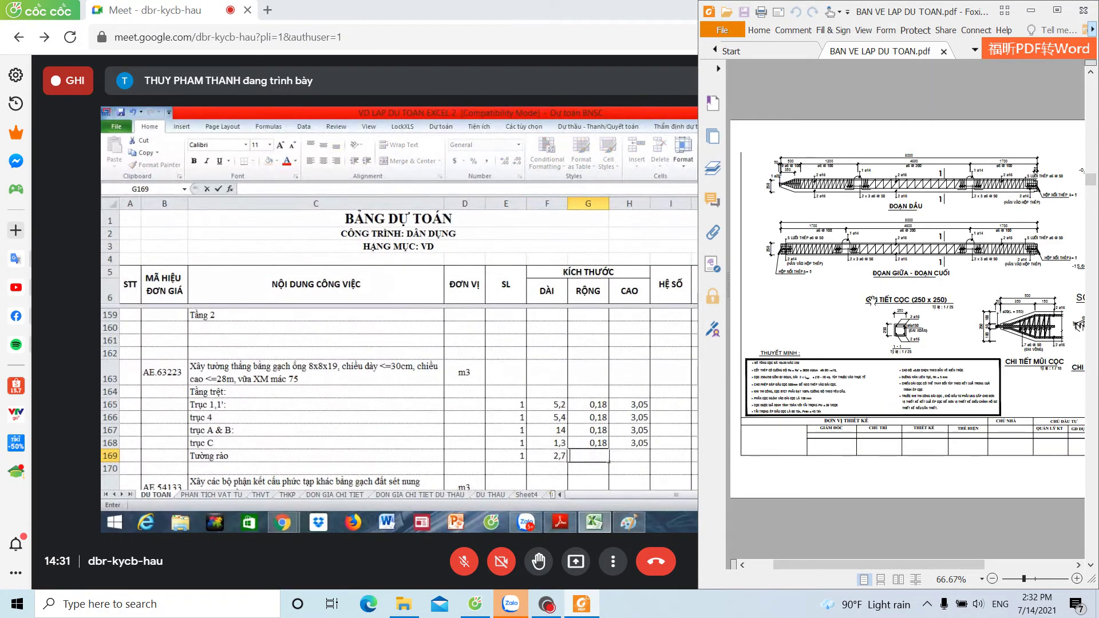
scroll(872, 299, "down", 1)
scroll(871, 300, "up", 1)
scroll(871, 300, "up", 1)
scroll(871, 300, "up", 1)
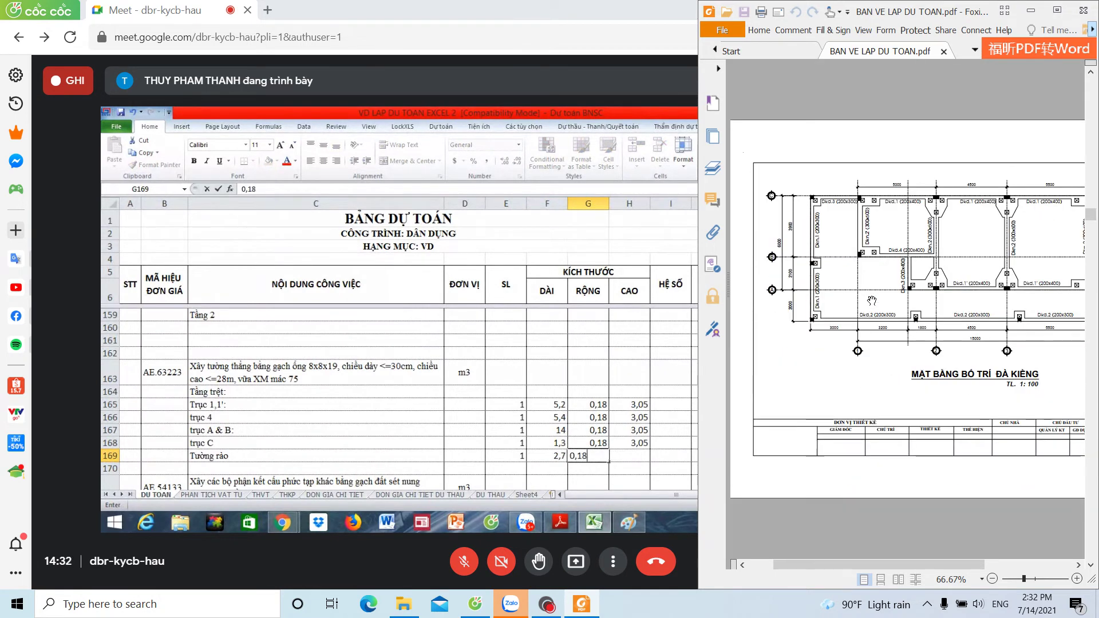
scroll(870, 298, "down", 1)
scroll(871, 298, "down", 1)
scroll(867, 303, "down", 1)
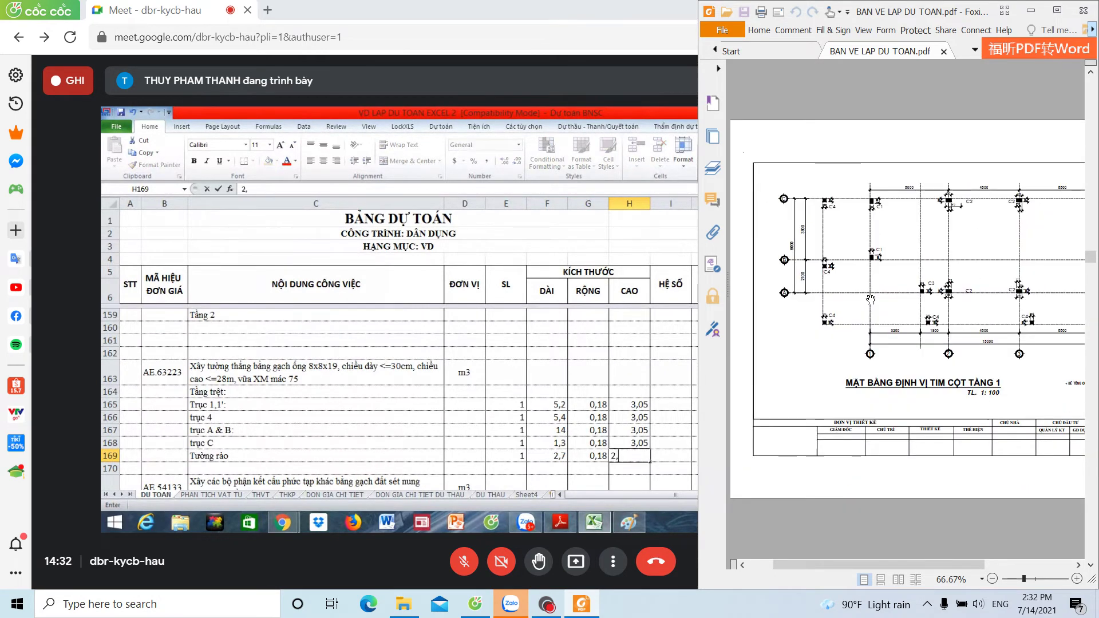
scroll(864, 309, "down", 1)
scroll(864, 309, "up", 1)
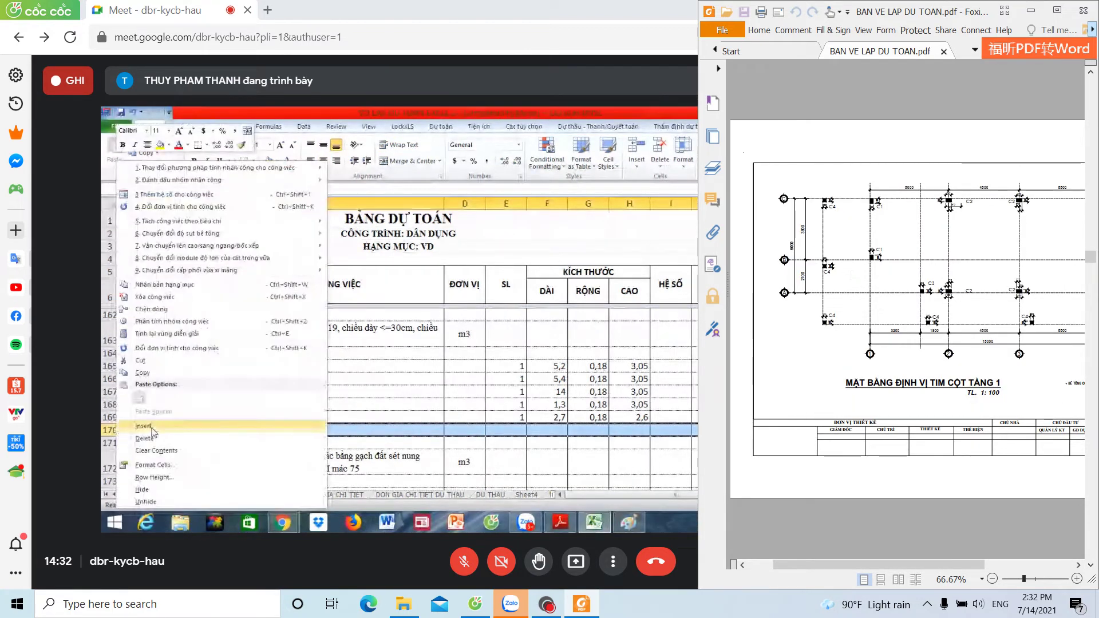
Step: Scroll down and back up through the estimate to find the fence-wall row
scroll(853, 277, "down", 1)
scroll(853, 277, "down", 1)
scroll(852, 277, "down", 1)
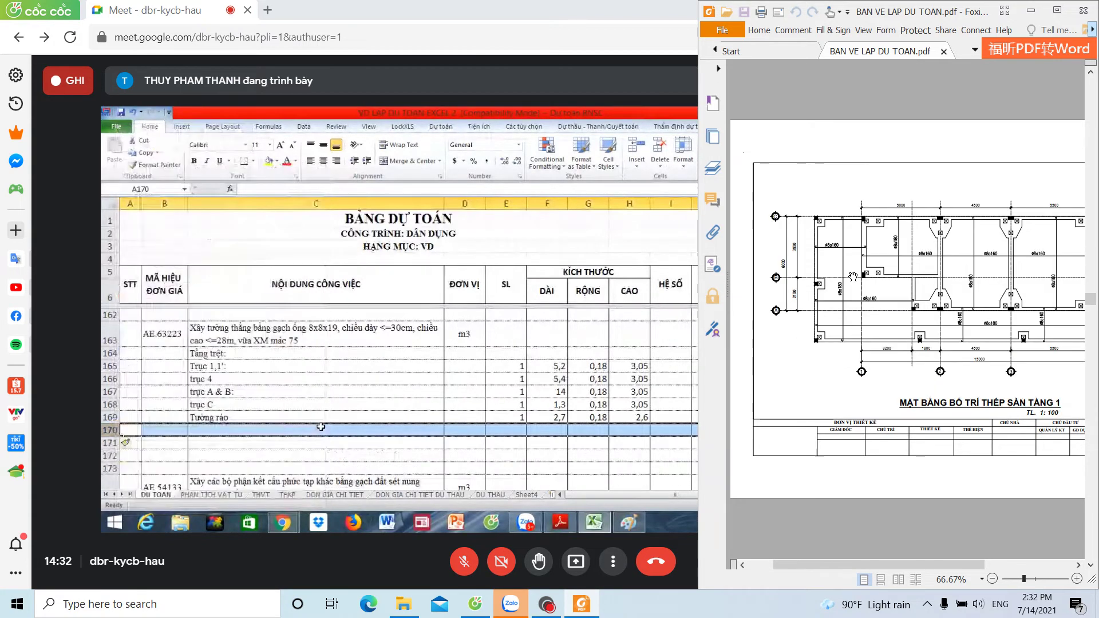
scroll(853, 276, "down", 1)
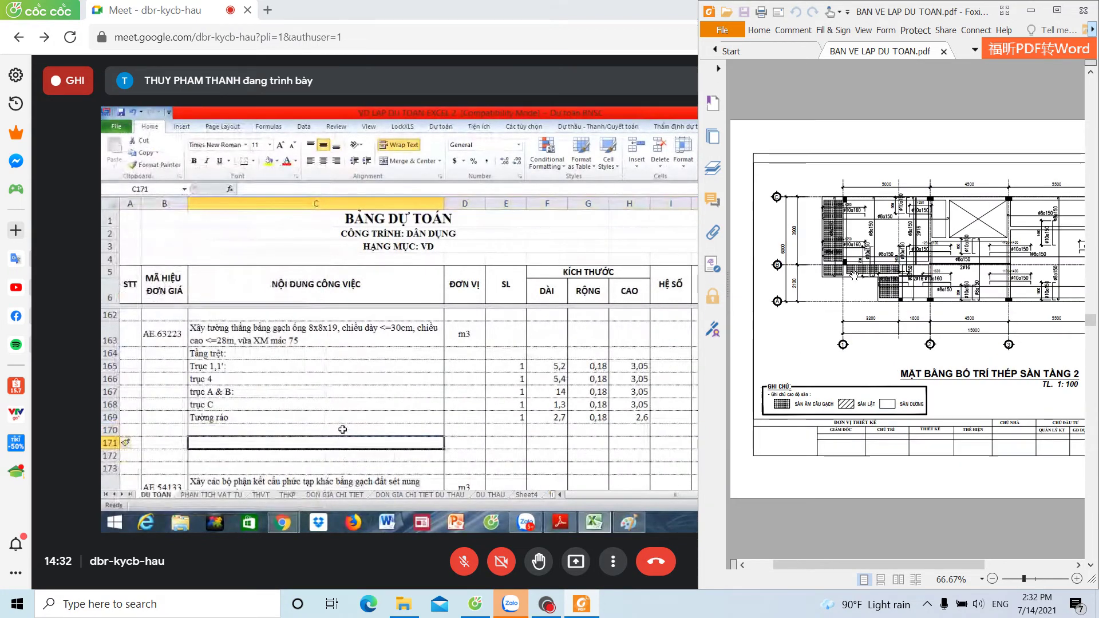
scroll(852, 276, "up", 1)
scroll(854, 274, "up", 1)
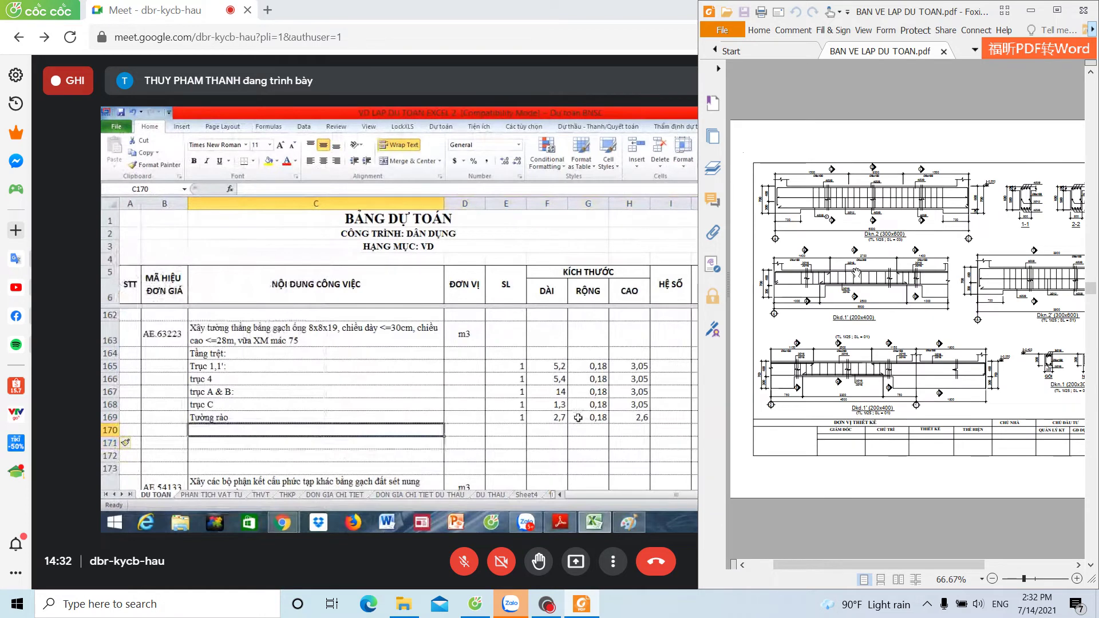
scroll(856, 272, "up", 1)
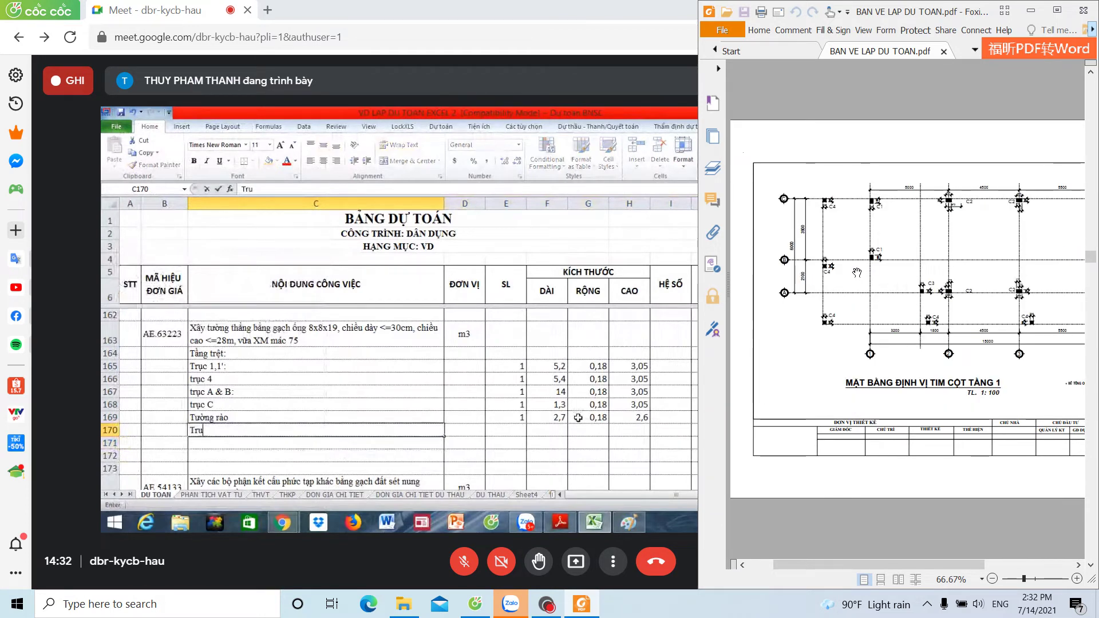
scroll(856, 273, "up", 2)
scroll(856, 273, "up", 2)
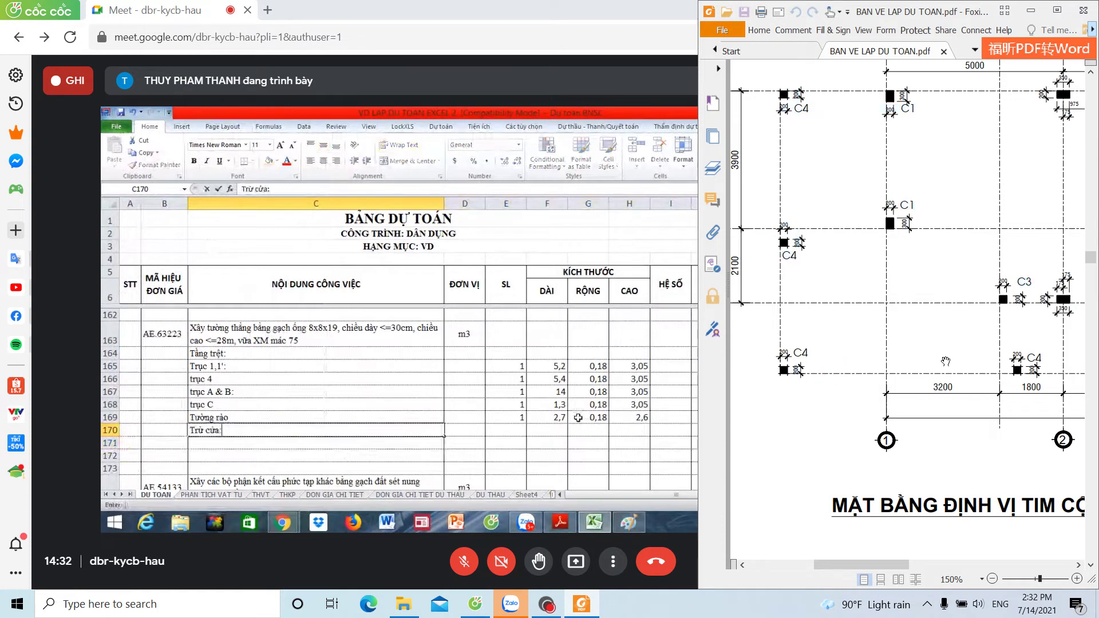
scroll(945, 361, "up", 2)
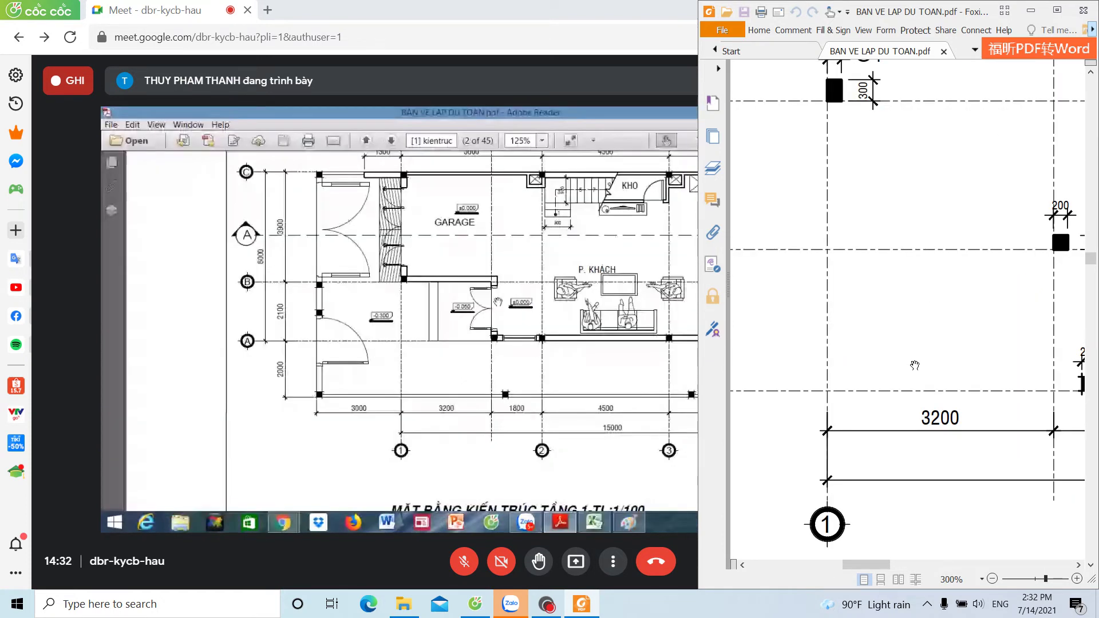
Step: Pan the column plan to show grid lines 1–4 and the plan title
scroll(914, 366, "down", 2)
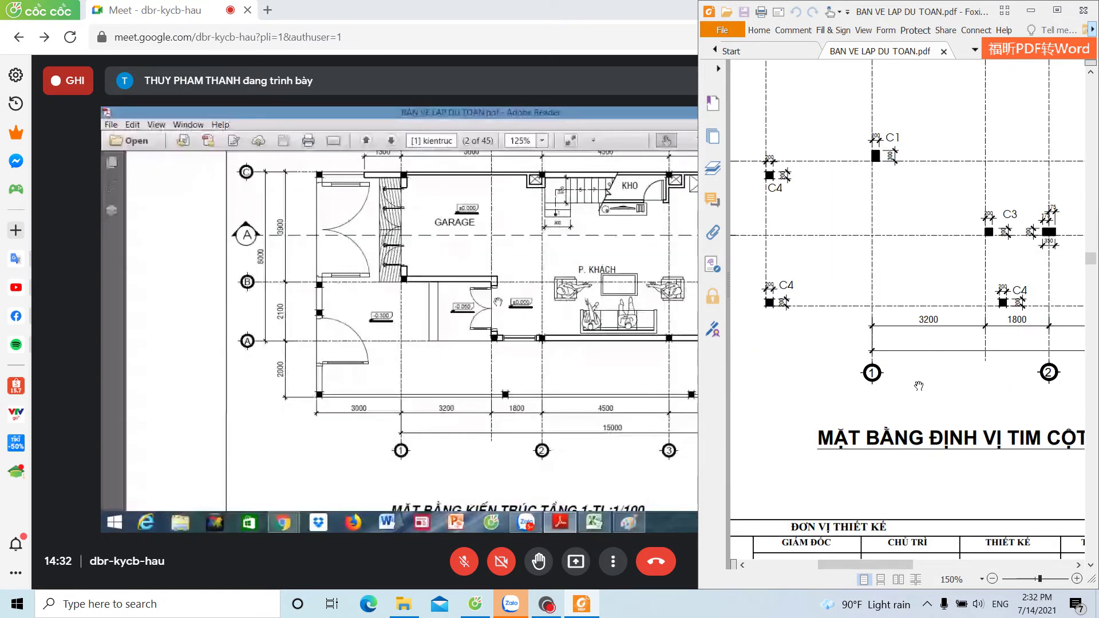
left_click_drag(918, 386, 417, 317)
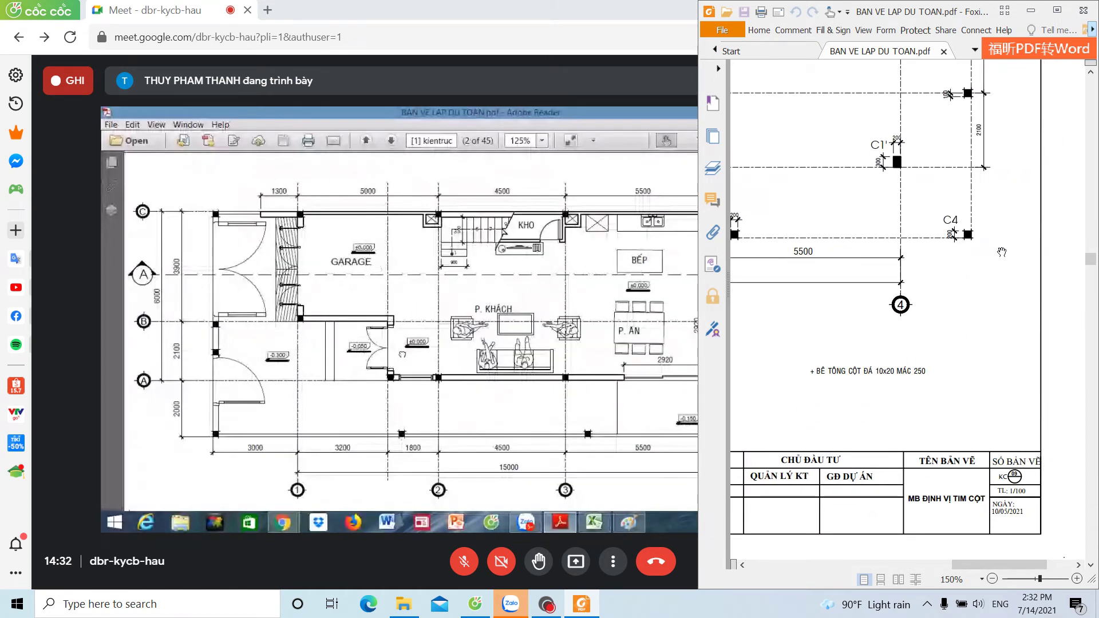
mouse_move(1001, 252)
left_mouse_down()
mouse_move(983, 367)
mouse_move(826, 374)
mouse_move(1012, 419)
left_mouse_up()
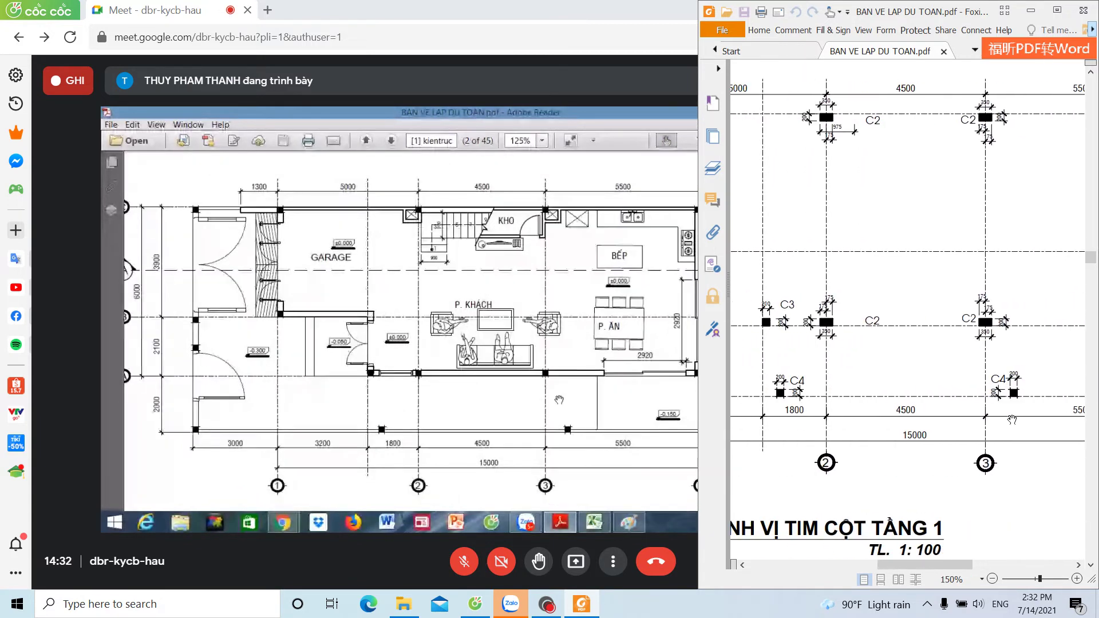
left_click_drag(859, 409, 948, 205)
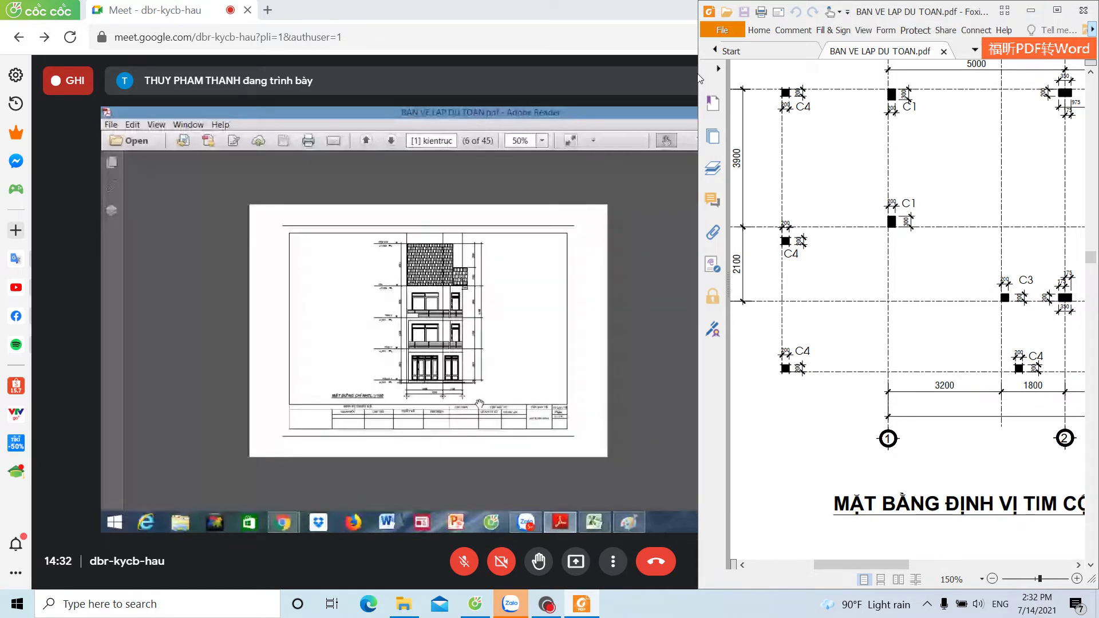
Step: Bring the meeting view forward, then narrow the local PDF window beside it
left_click(698, 75)
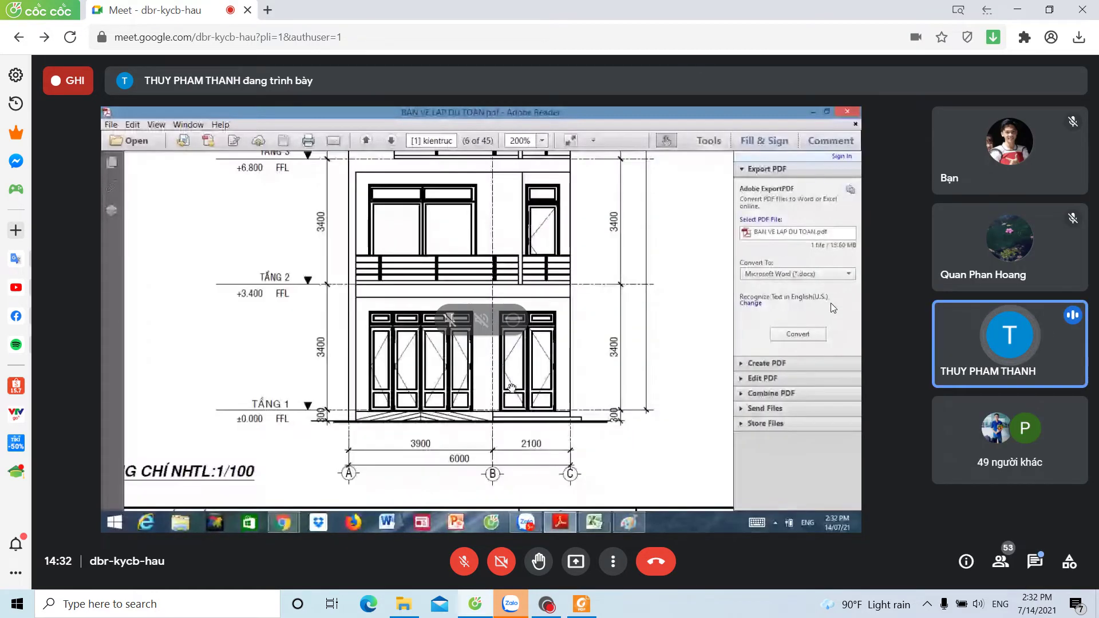
key("alt+Tab")
left_click_drag(698, 396, 870, 377)
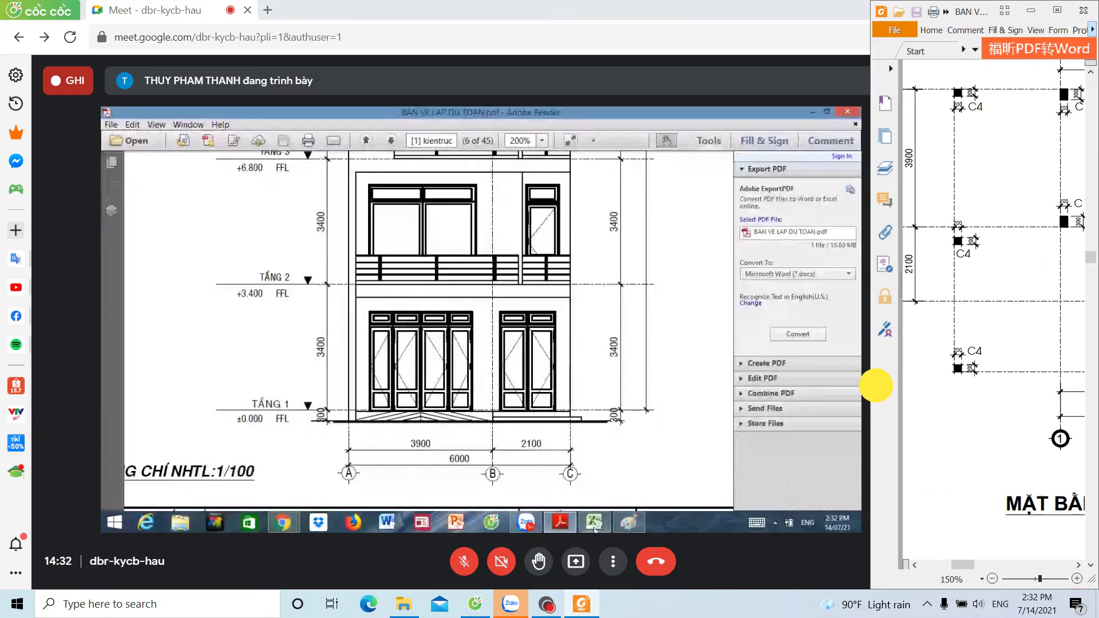
Step: Scroll the drawings to the front elevation showing the ground-floor doors
scroll(1027, 243, "up", 5)
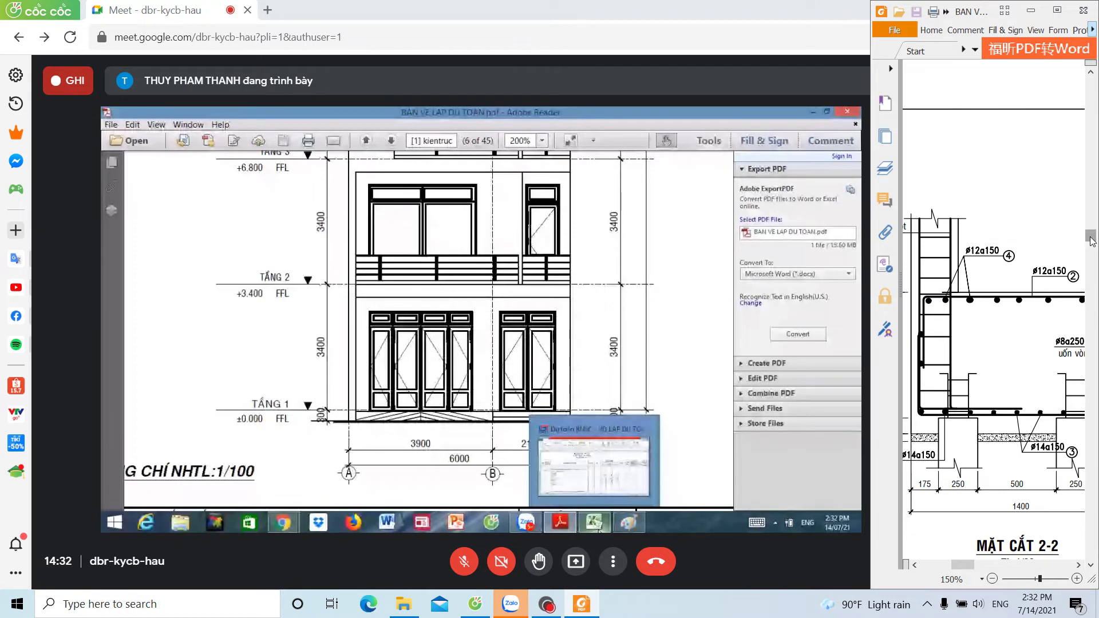
left_click_drag(1090, 238, 1090, 92)
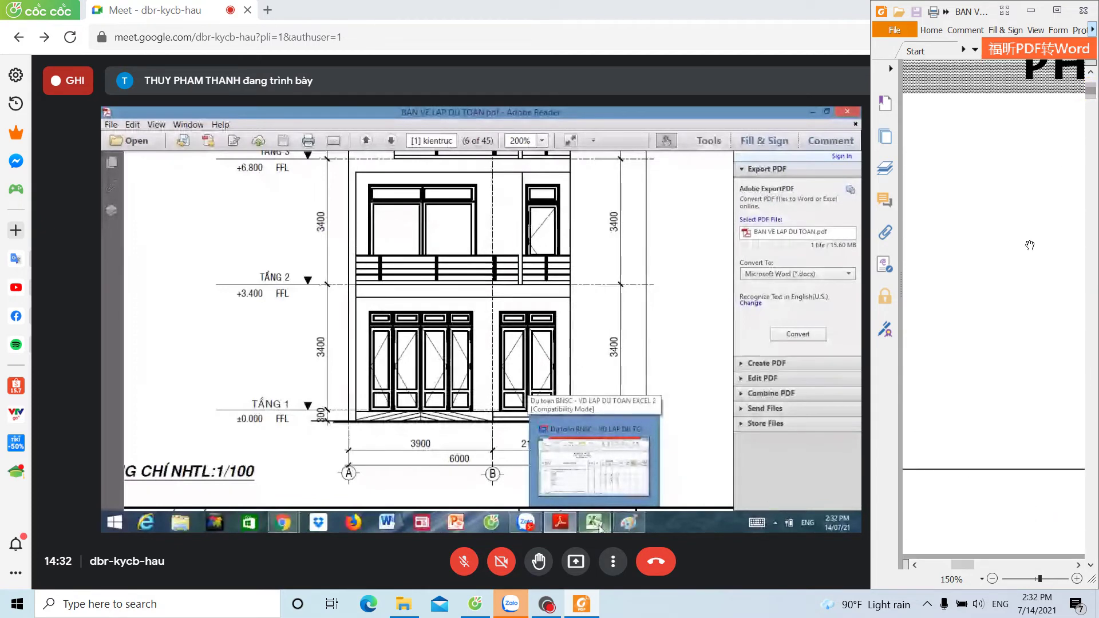
scroll(1029, 245, "down", 2)
scroll(1021, 245, "down", 2)
scroll(1015, 244, "down", 1)
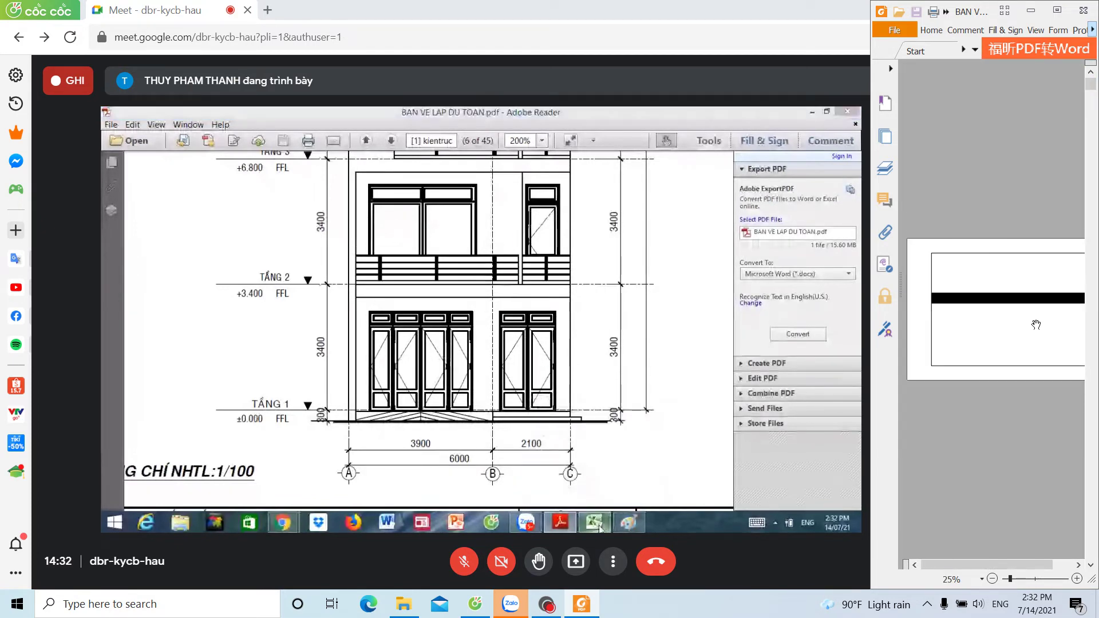
scroll(981, 326, "up", 2)
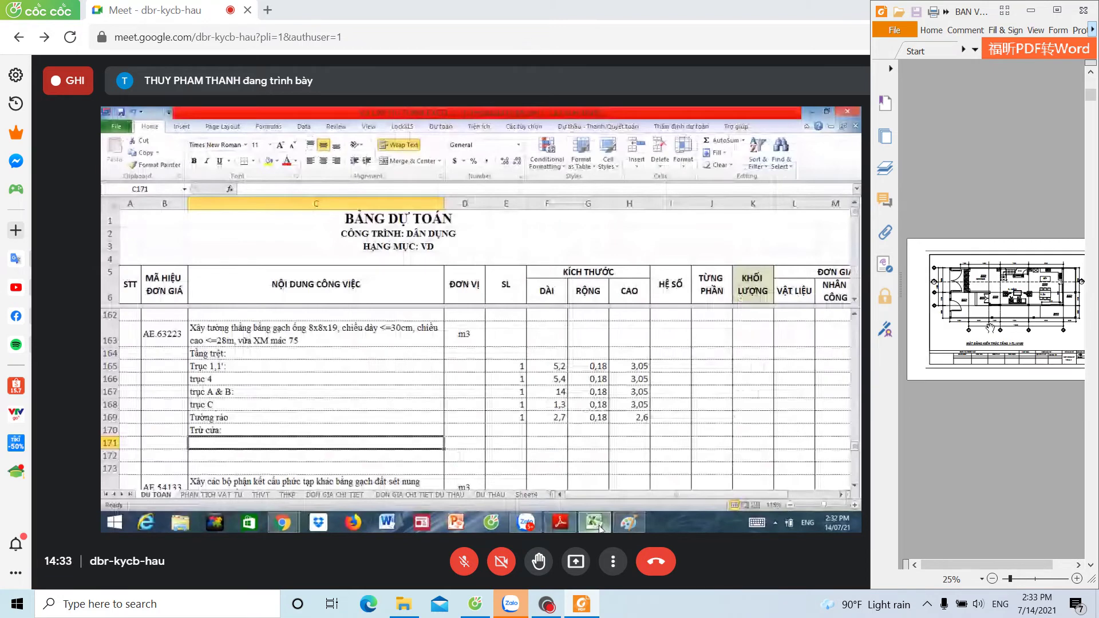
Step: Maximize the meeting window over the PDF viewer and switch it to full screen
scroll(998, 327, "up", 2)
scroll(1013, 298, "down", 1)
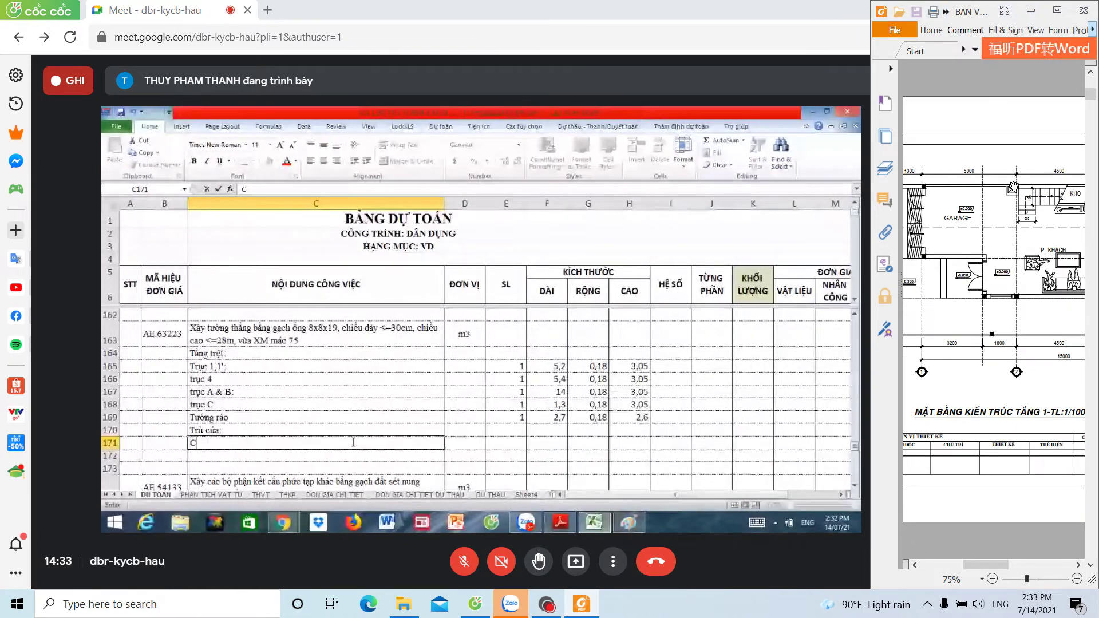
scroll(1000, 223, "up", 3)
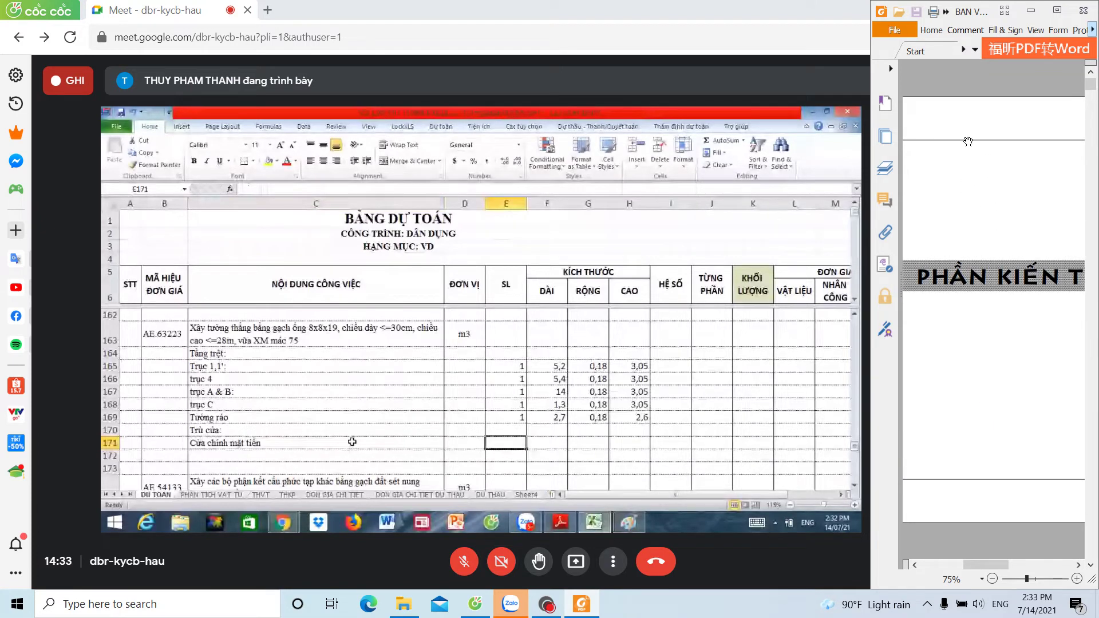
double_click(721, 16)
key("F11")
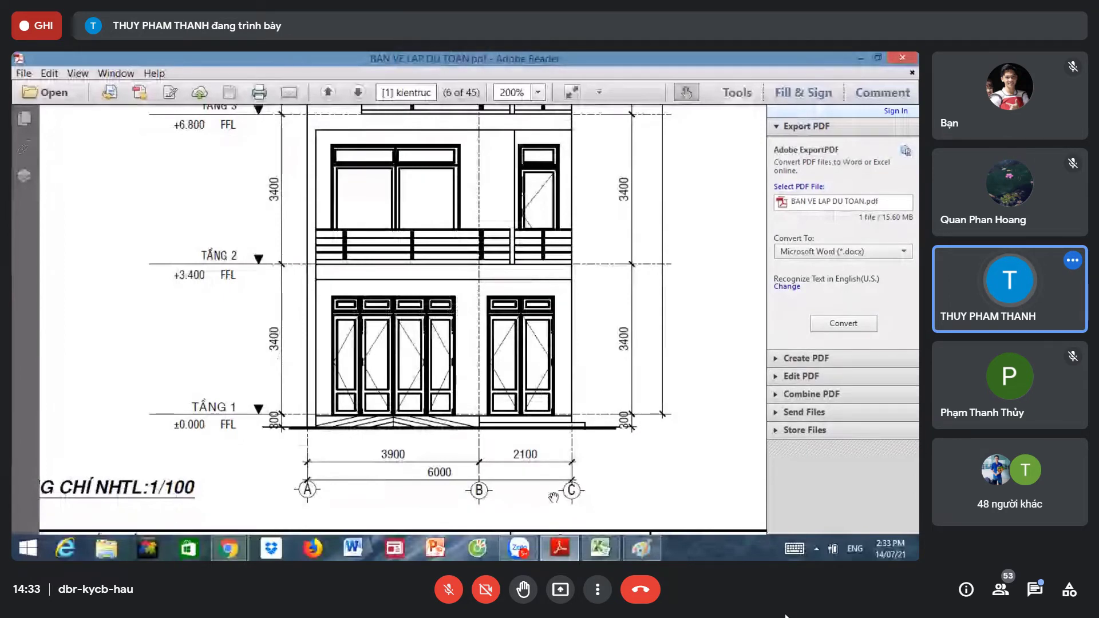
Step: Bring the local PDF viewer back on top and scroll down through its drawings
key("alt+Tab")
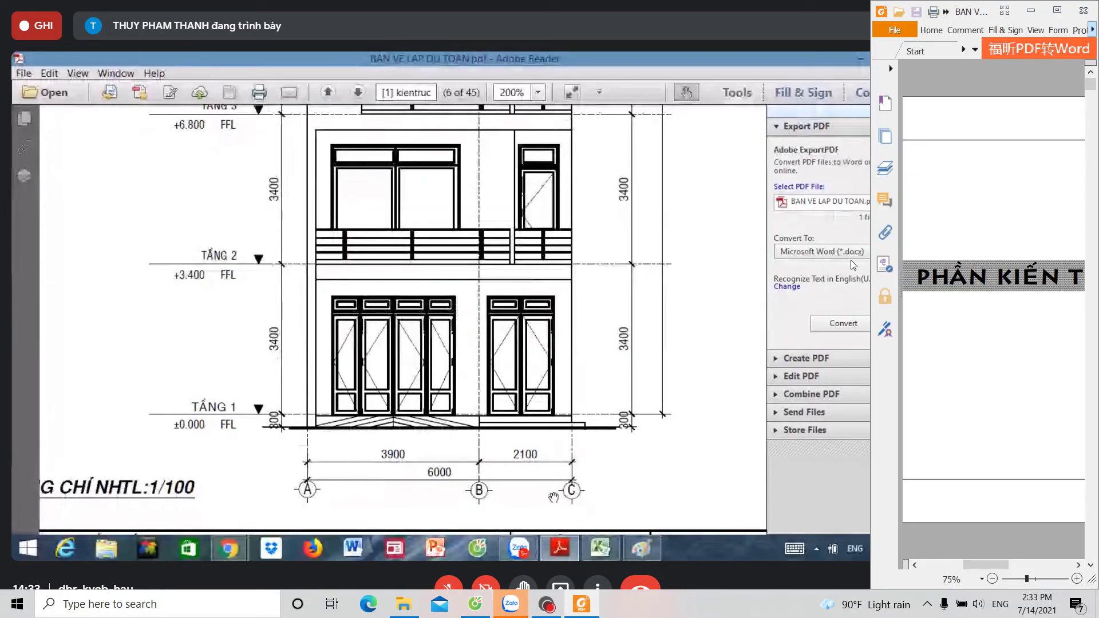
left_click_drag(870, 263, 755, 264)
scroll(930, 309, "down", 5)
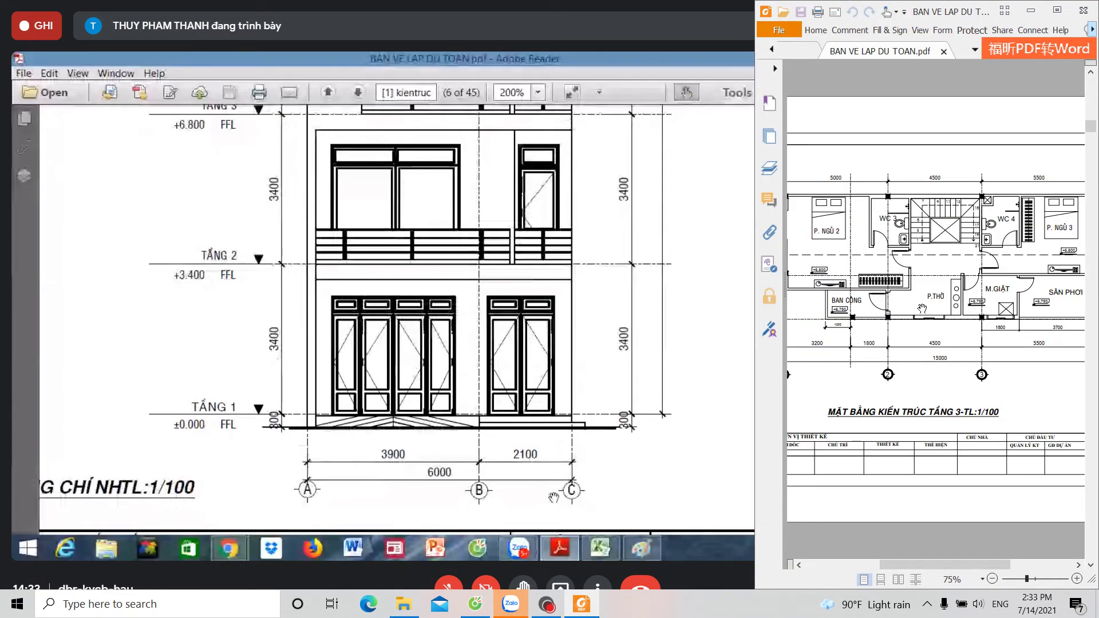
scroll(930, 309, "down", 5)
scroll(927, 308, "down", 5)
scroll(927, 309, "down", 5)
scroll(930, 320, "down", 5)
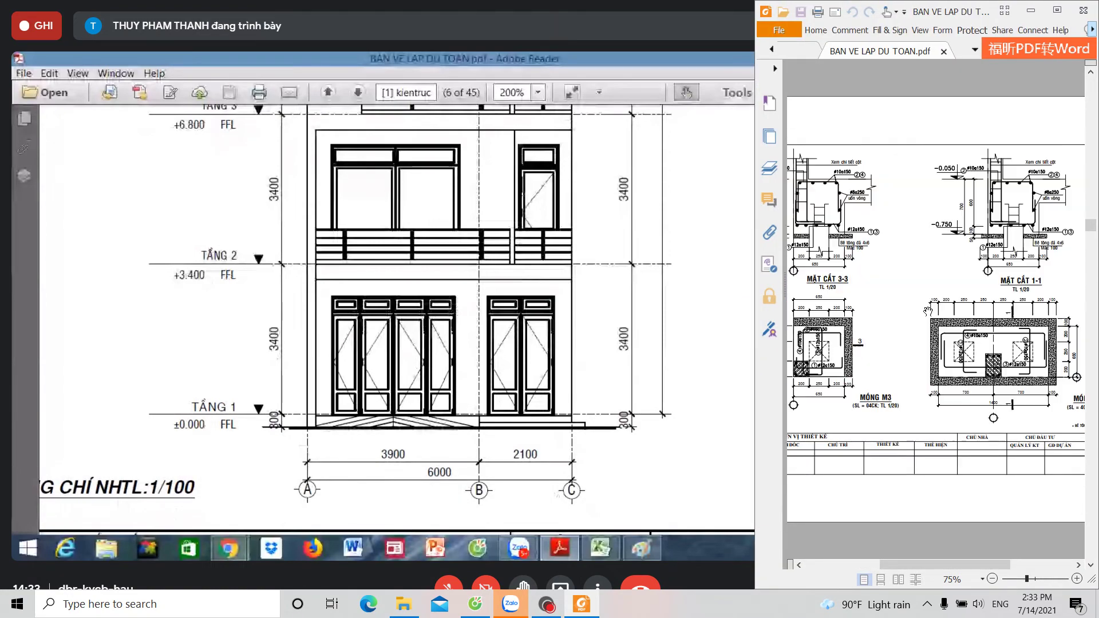
scroll(933, 332, "down", 5)
scroll(934, 332, "down", 5)
scroll(934, 334, "down", 5)
Step: Scroll up and down through the PDF drawing pages
scroll(935, 337, "down", 5)
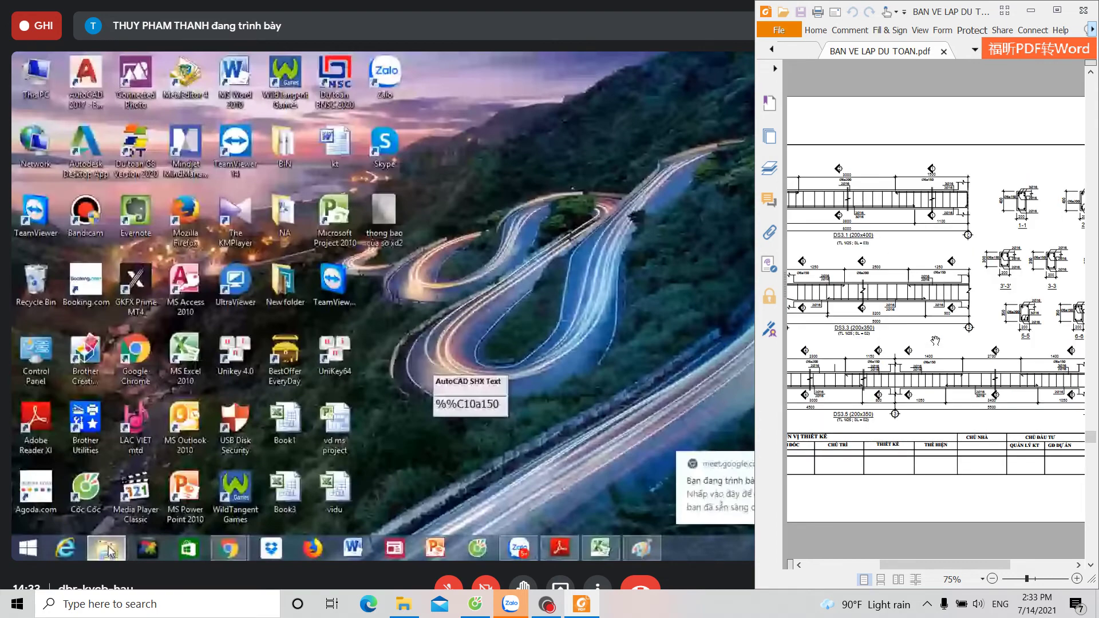
scroll(935, 341, "down", 5)
scroll(935, 342, "down", 5)
scroll(934, 342, "down", 5)
scroll(934, 342, "up", 5)
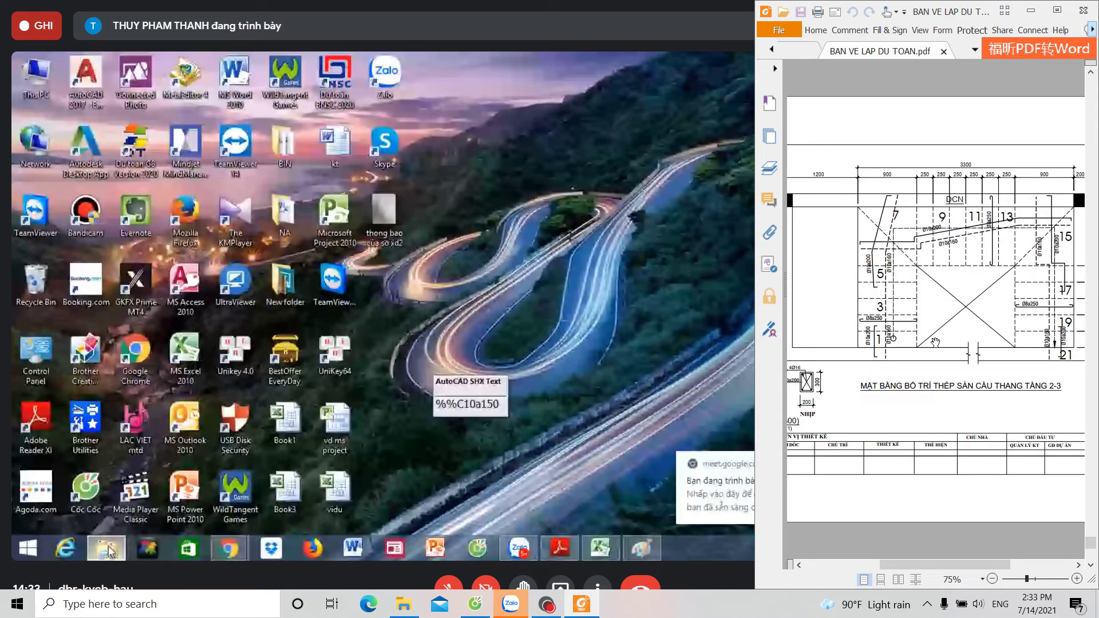
scroll(934, 343, "up", 5)
scroll(934, 342, "down", 5)
scroll(935, 344, "up", 5)
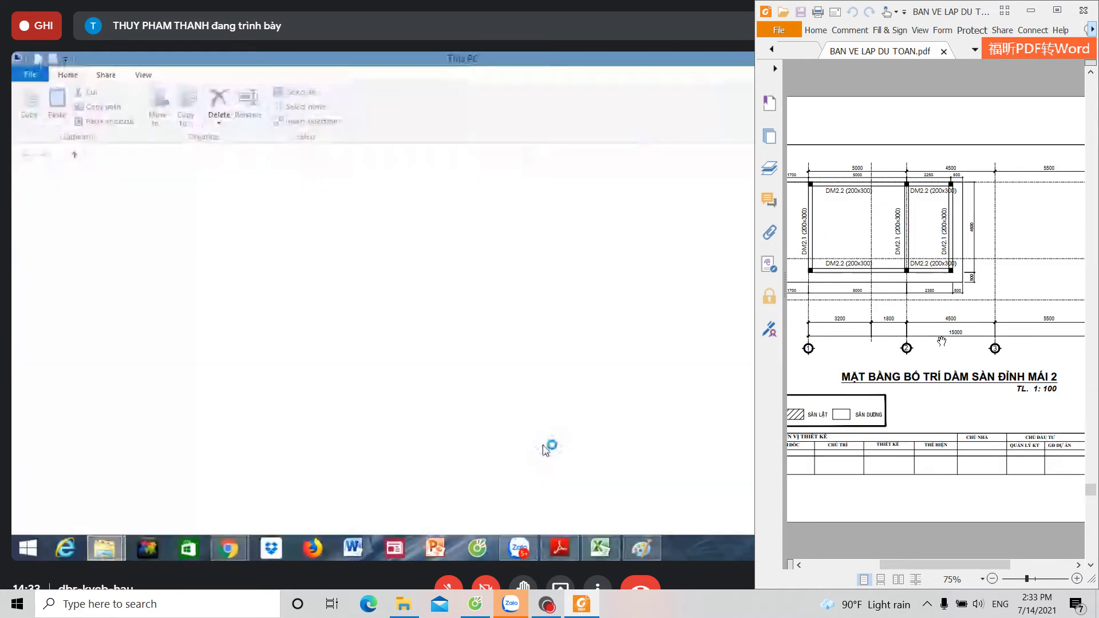
scroll(939, 355, "up", 5)
scroll(944, 374, "up", 5)
scroll(946, 375, "up", 5)
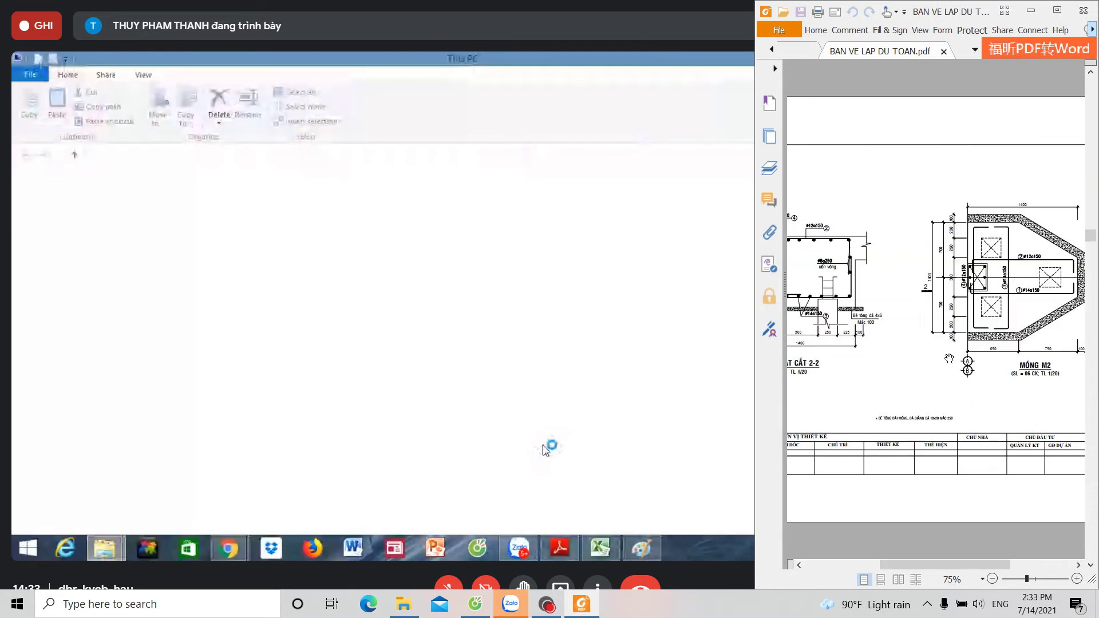
scroll(945, 369, "up", 5)
scroll(947, 363, "up", 5)
scroll(949, 358, "up", 5)
scroll(947, 338, "down", 5)
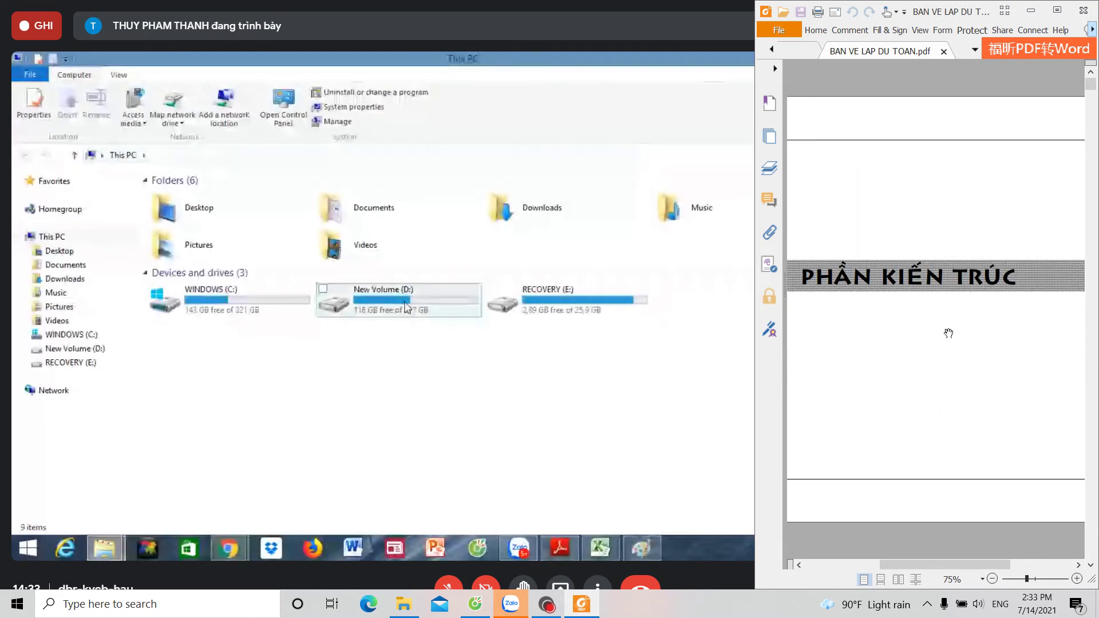
scroll(938, 286, "down", 5)
scroll(924, 229, "down", 5)
scroll(910, 172, "down", 5)
scroll(898, 160, "down", 5)
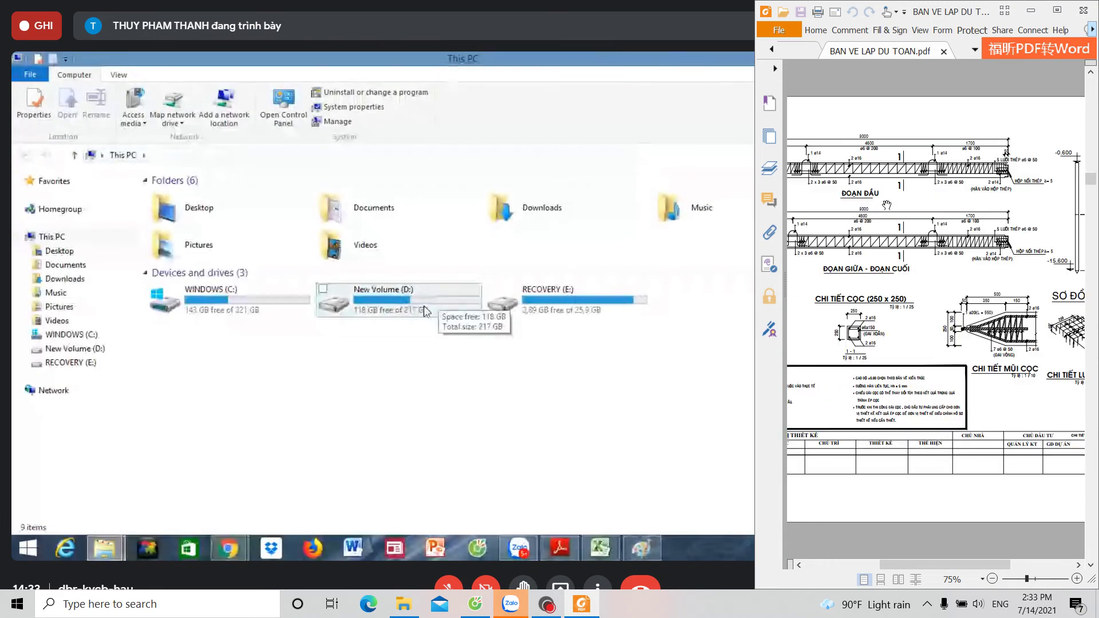
Step: Minimize the local PDF viewer and exit the meeting's full-screen view
scroll(887, 189, "up", 5)
scroll(875, 217, "down", 5)
scroll(858, 252, "down", 5)
scroll(851, 265, "up", 5)
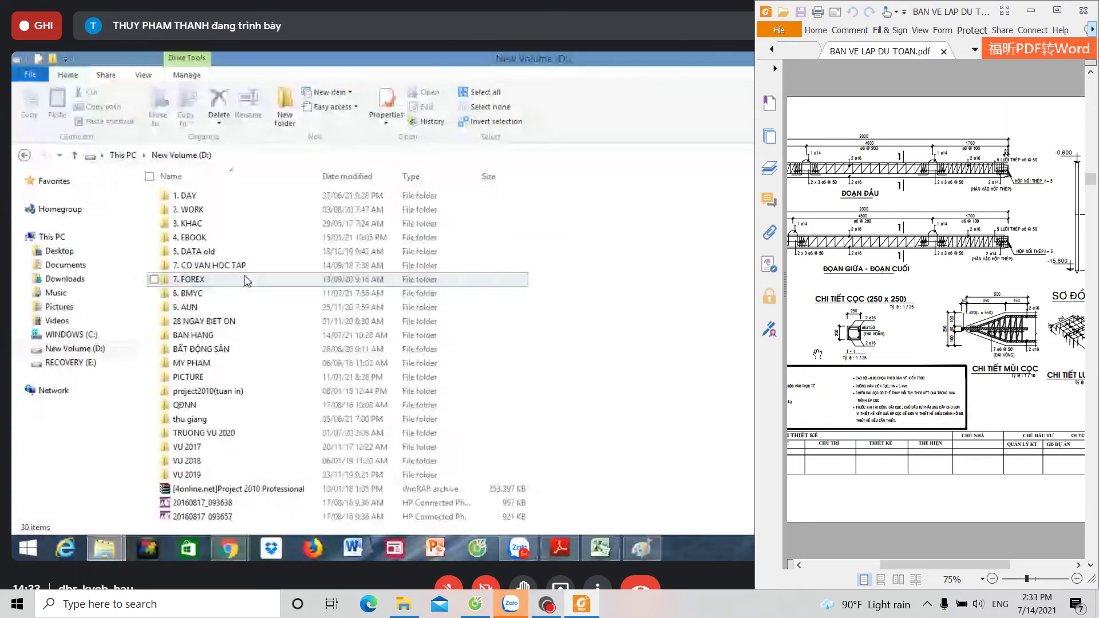
scroll(859, 252, "up", 5)
left_click(1039, 11)
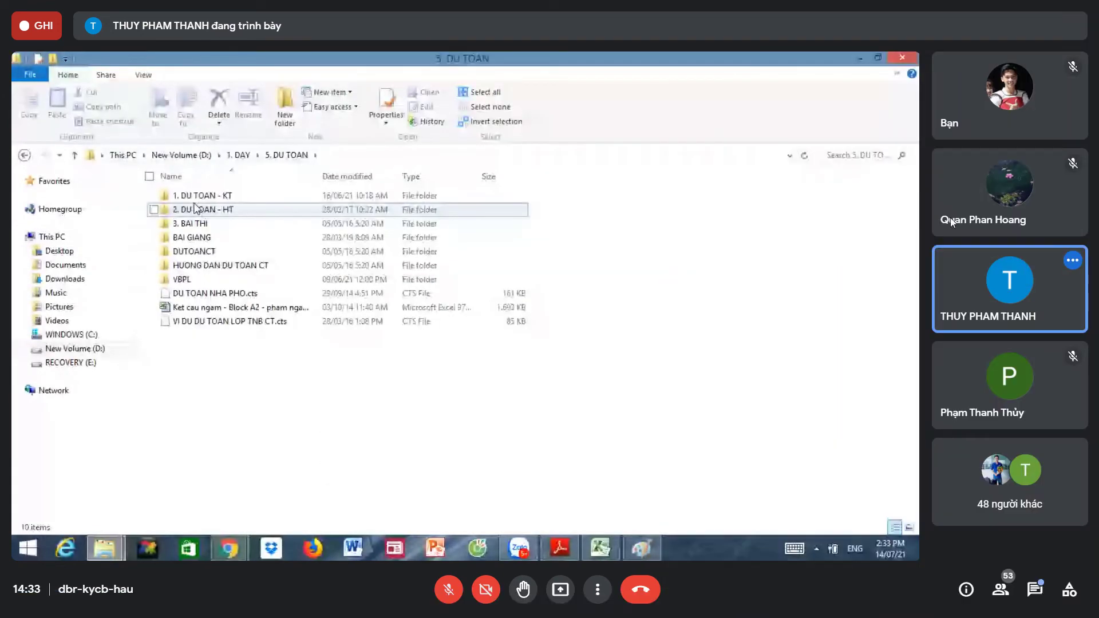
key("F11")
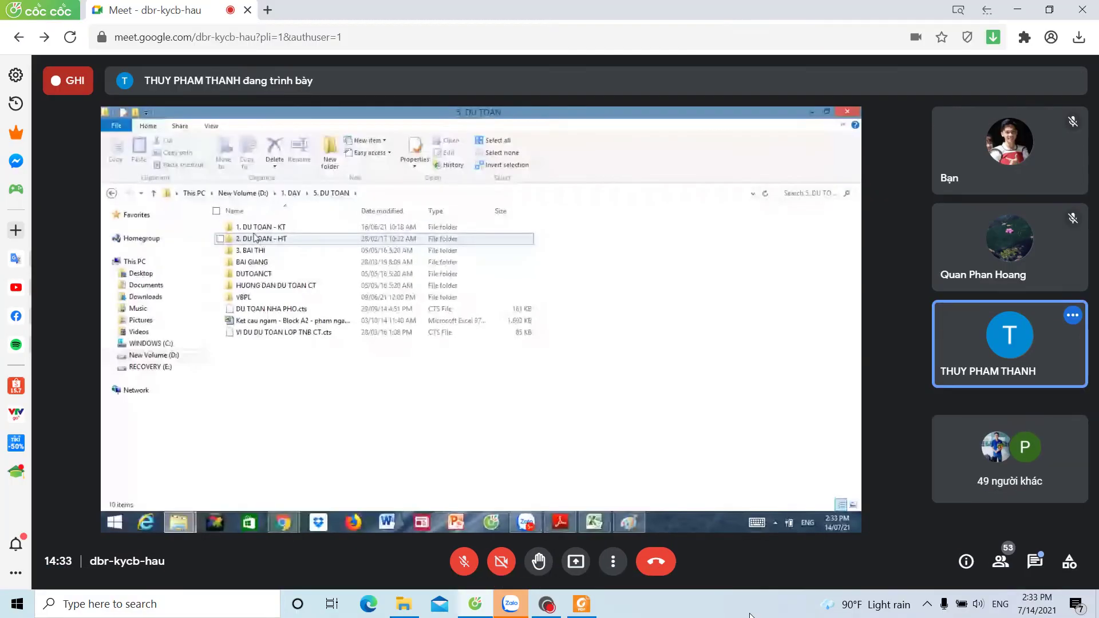
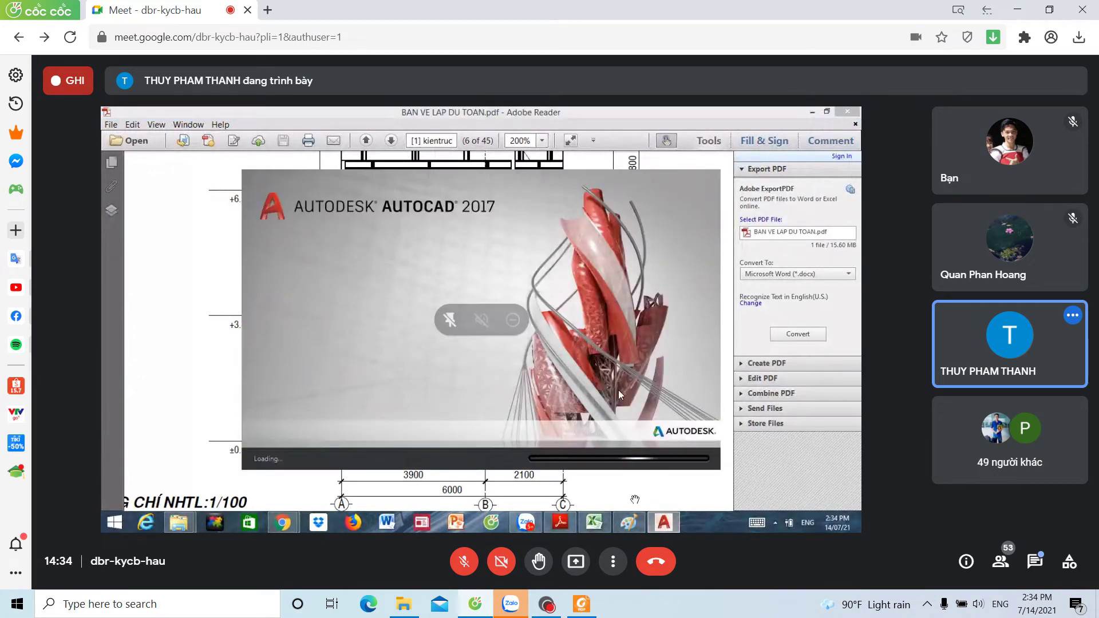
Step: Bring BAN VE LAP DU TOAN.pdf up in Foxit beside the meeting, on the PHẦN KIẾN TRÚC page
left_click(560, 608)
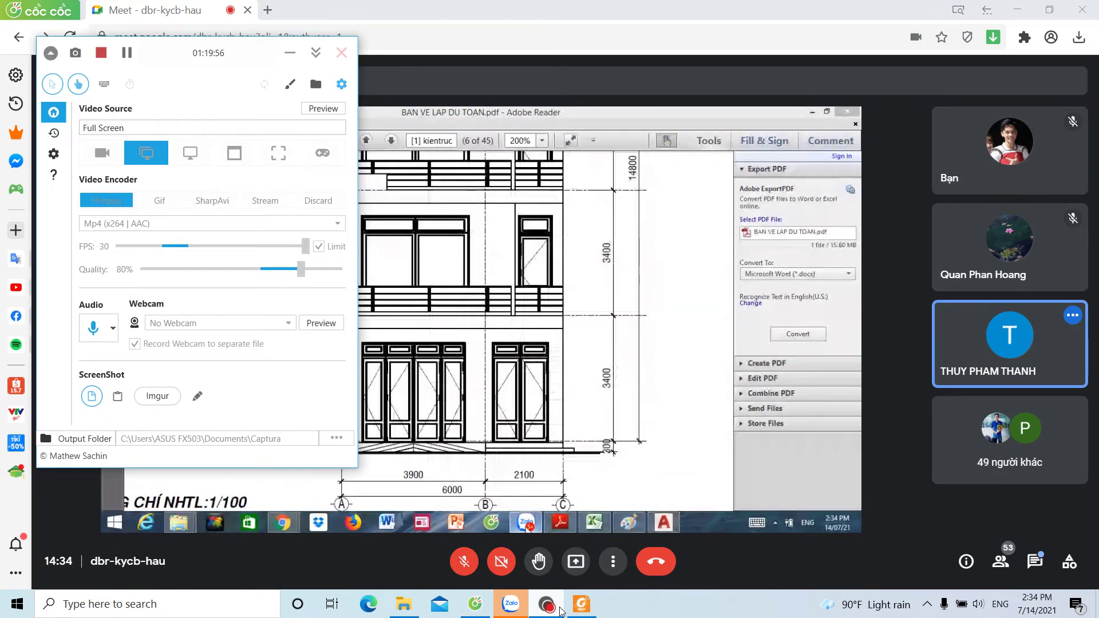
left_click(547, 606)
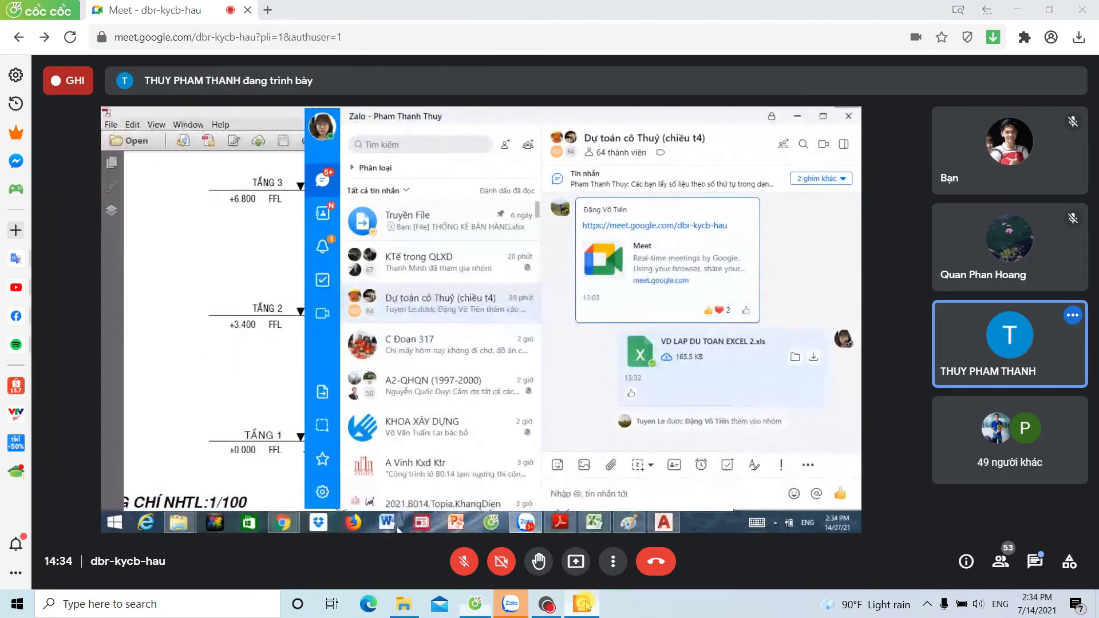
left_click(581, 604)
Step: Scroll down through the first architectural drawing pages of the house PDF
scroll(883, 303, "down", 3)
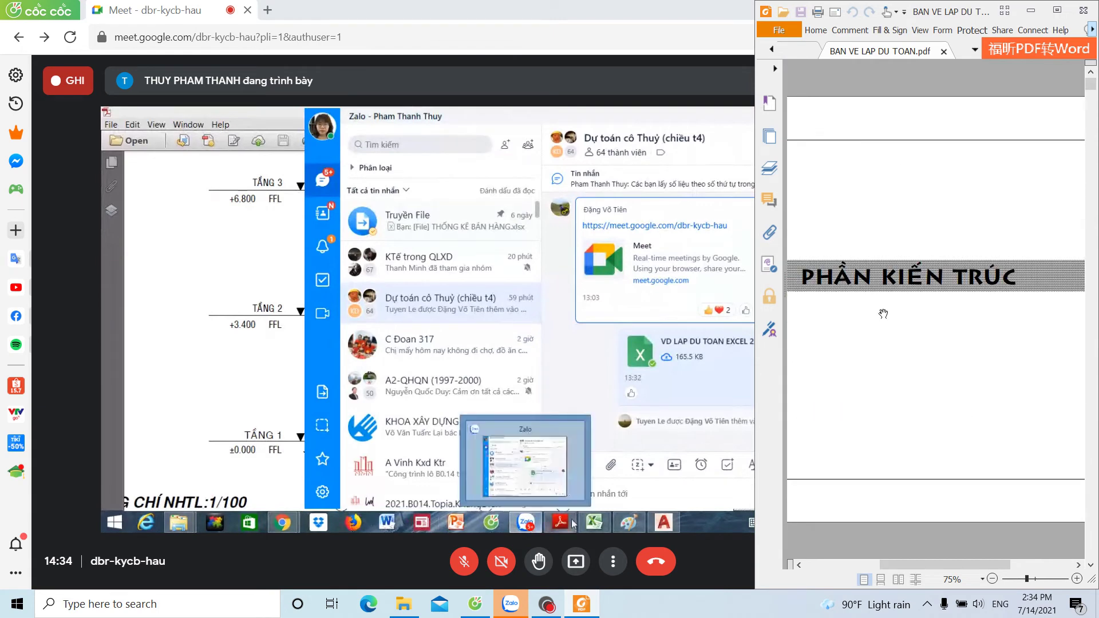
scroll(887, 307, "down", 3)
scroll(892, 312, "down", 3)
scroll(896, 314, "down", 3)
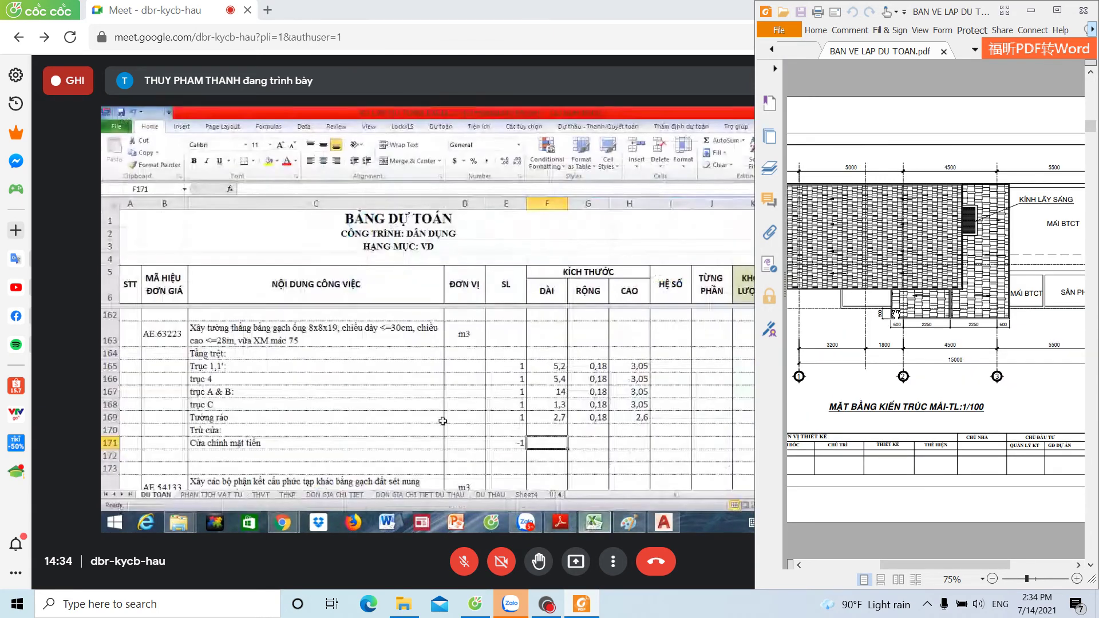
scroll(896, 315, "down", 3)
scroll(896, 314, "down", 2)
scroll(897, 314, "down", 2)
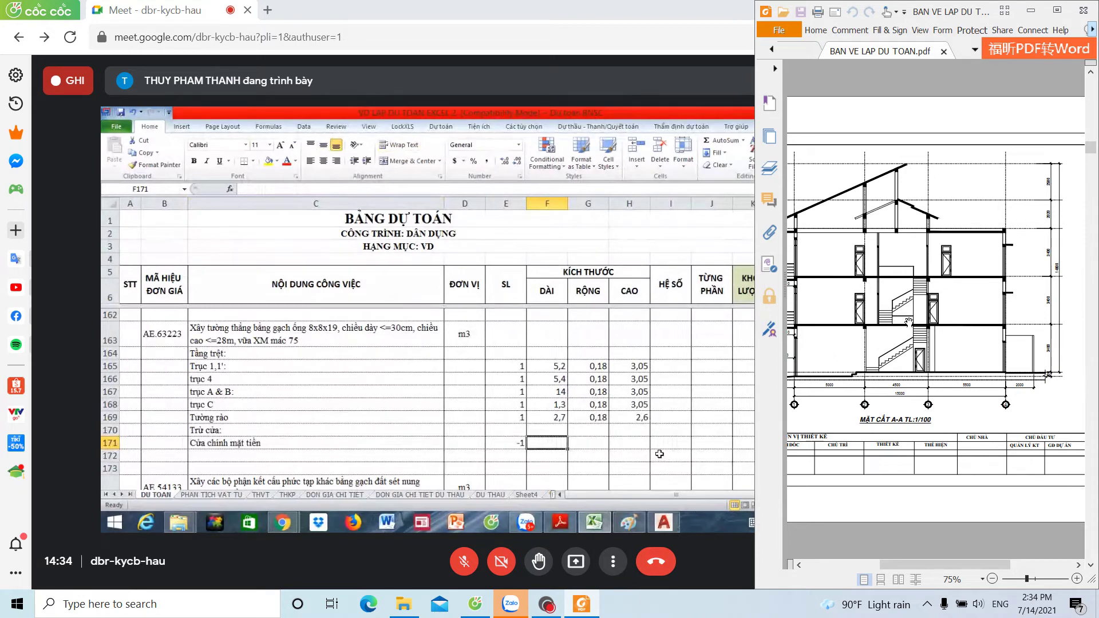
Step: Continue to the roof beam layout plan, then minimize Foxit so the meeting fills the screen
scroll(913, 335, "down", 3)
scroll(919, 340, "down", 3)
scroll(922, 340, "down", 3)
scroll(923, 340, "down", 3)
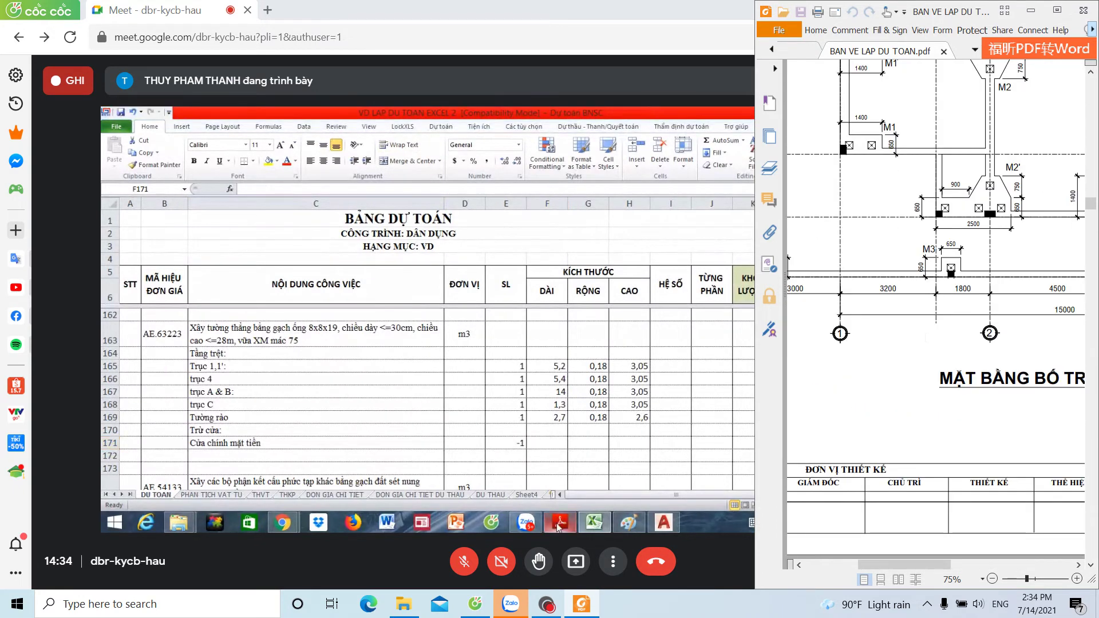
scroll(924, 340, "down", 3)
scroll(924, 340, "down", 3)
scroll(924, 339, "down", 3)
scroll(927, 329, "down", 3)
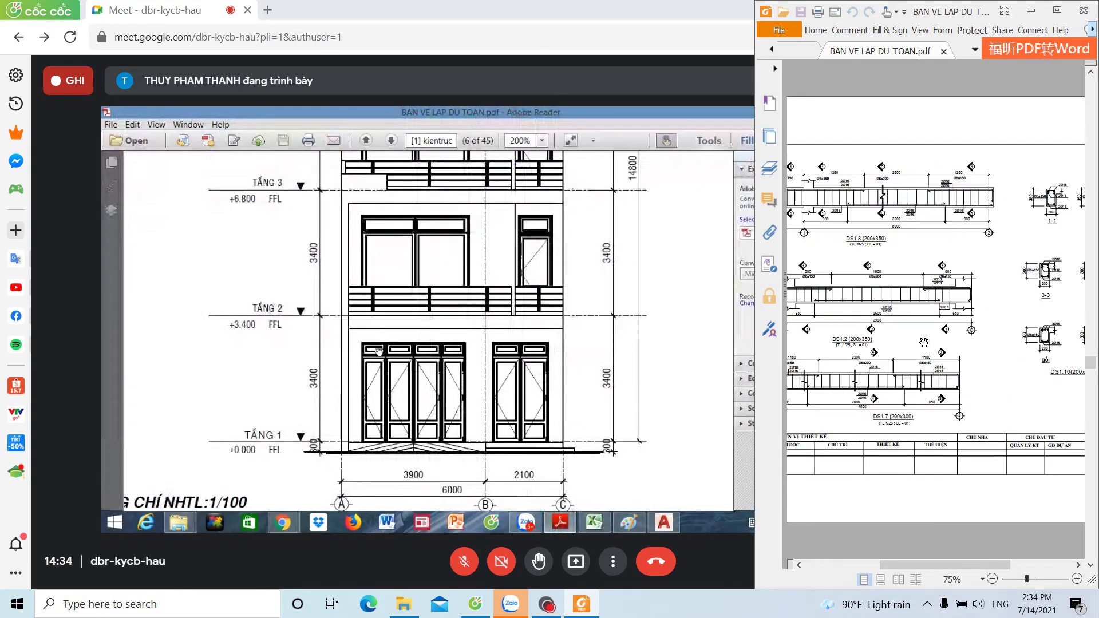
scroll(931, 315, "down", 3)
scroll(936, 297, "down", 3)
scroll(937, 293, "down", 3)
scroll(936, 304, "down", 3)
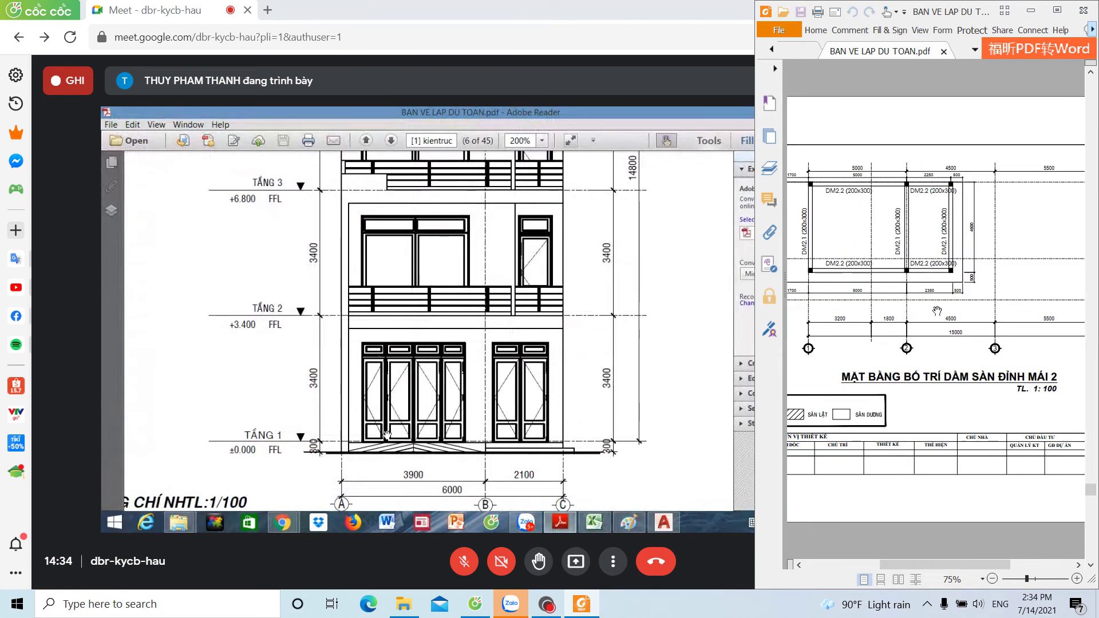
left_click(592, 601)
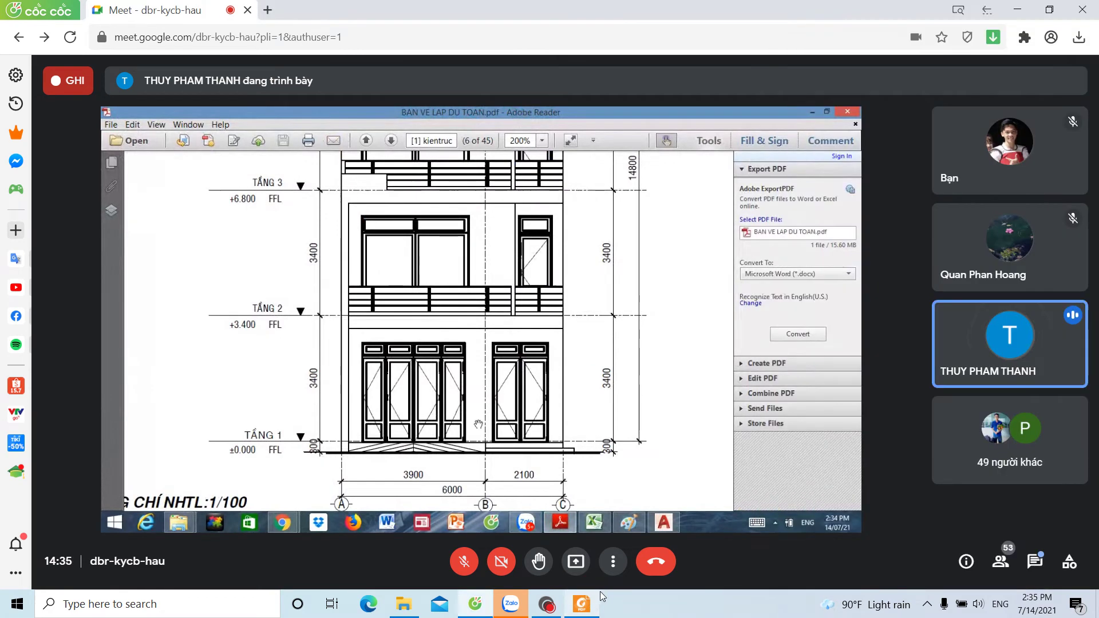
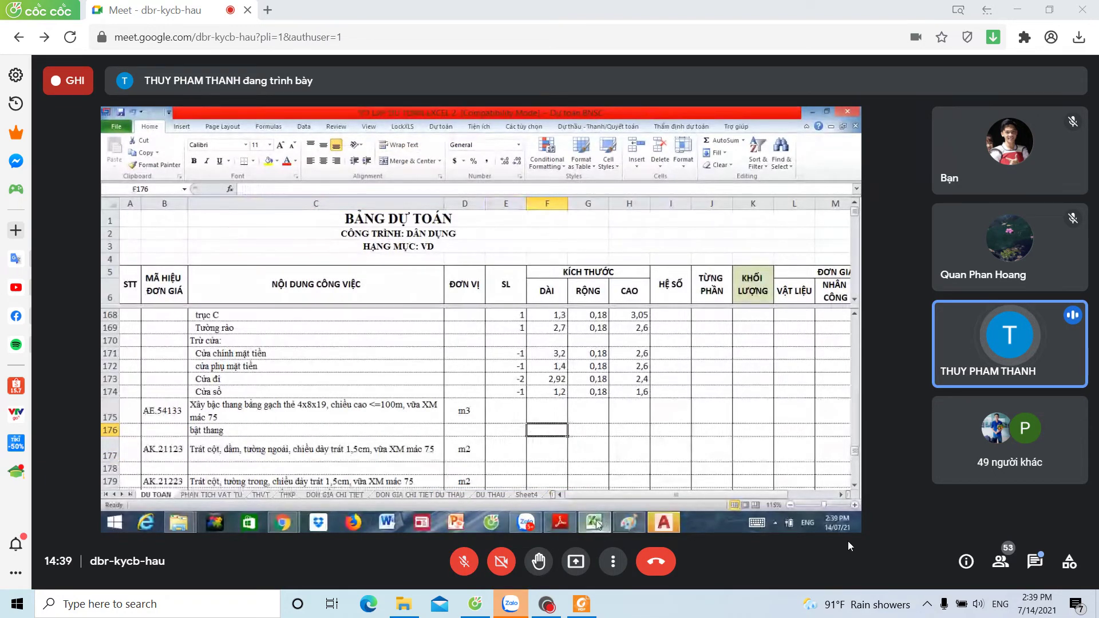
Step: Insert blank rows at row 178 directly below the AK.21123 plastering item
key("F11")
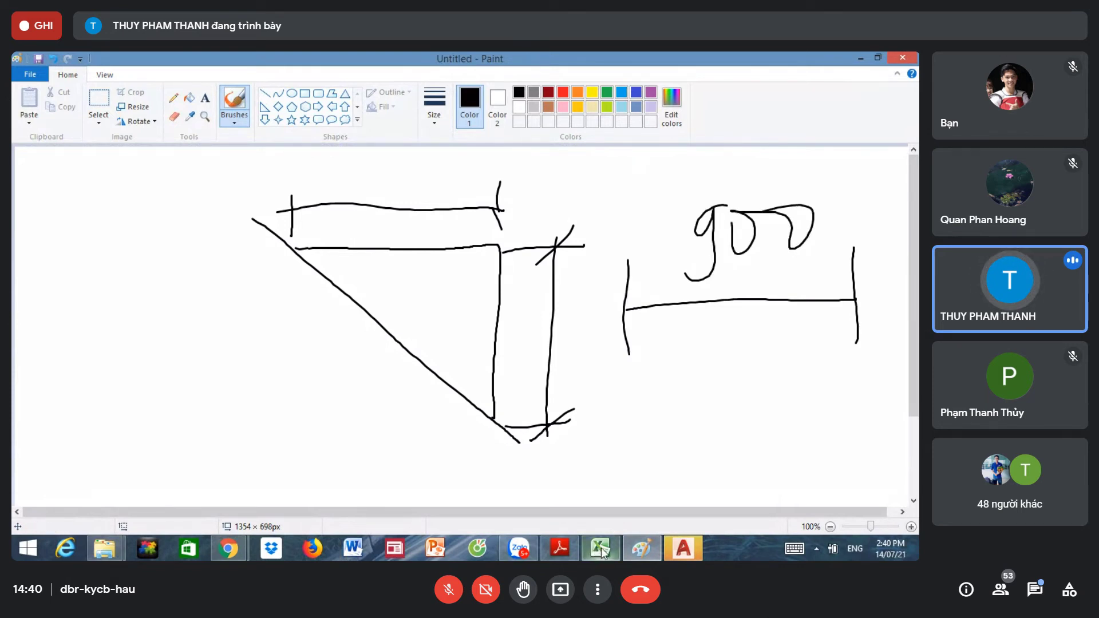
mouse_move(594, 523)
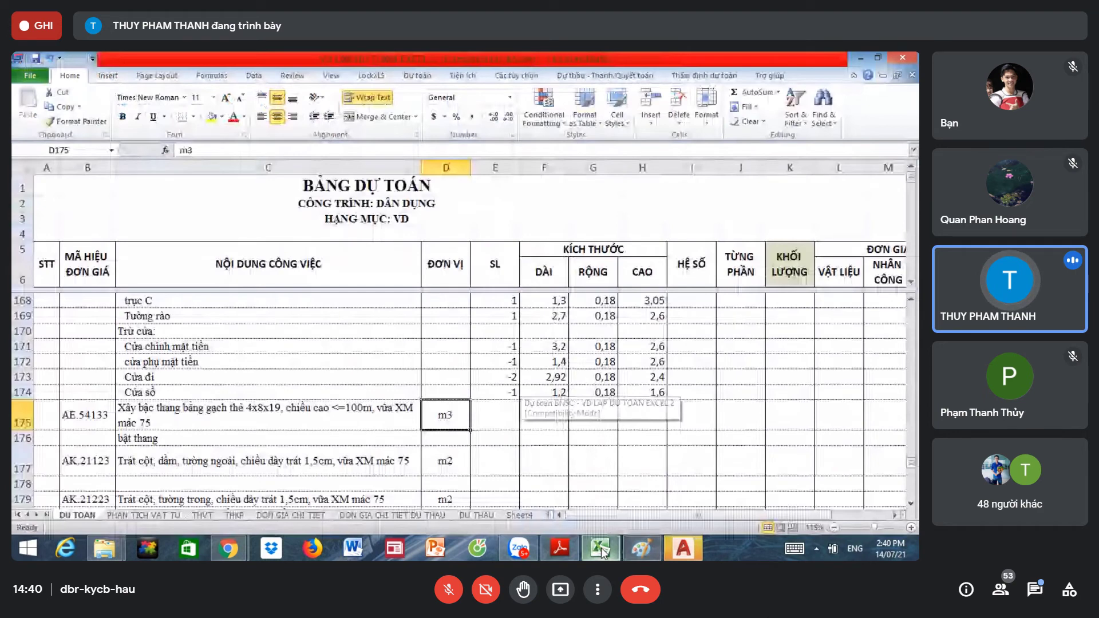
left_click(495, 437)
scroll(233, 450, "down", 1)
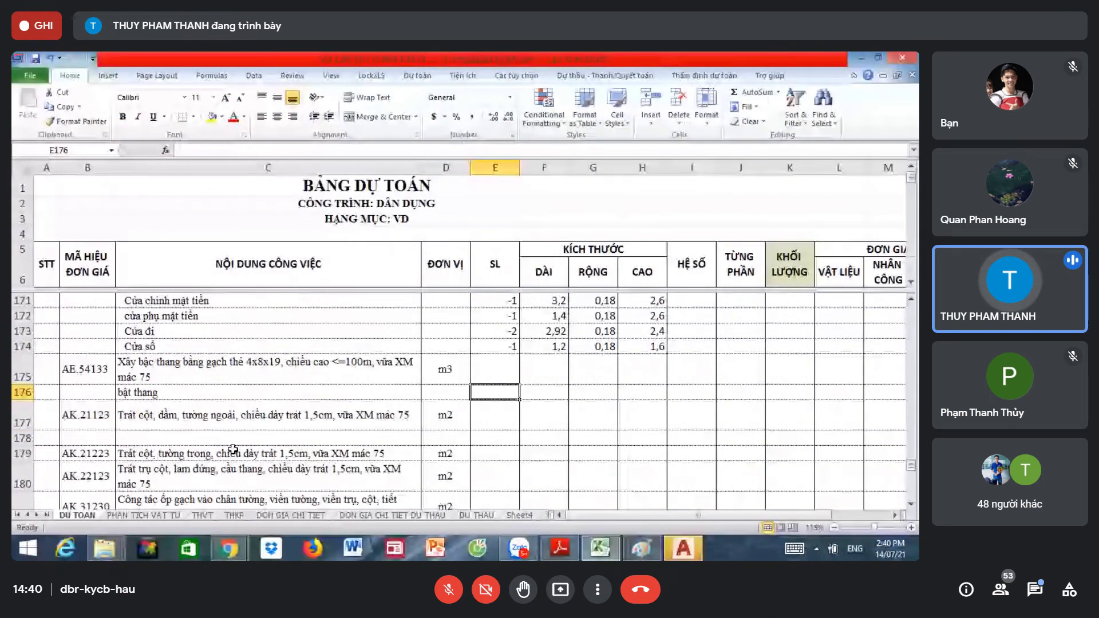
left_click(349, 424)
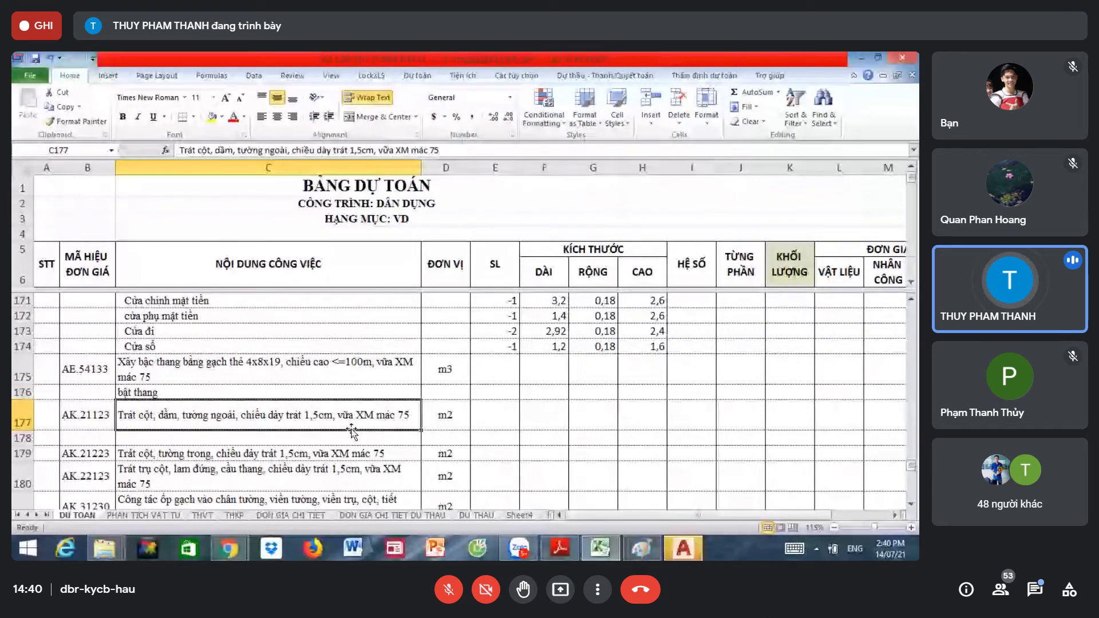
left_click(22, 438)
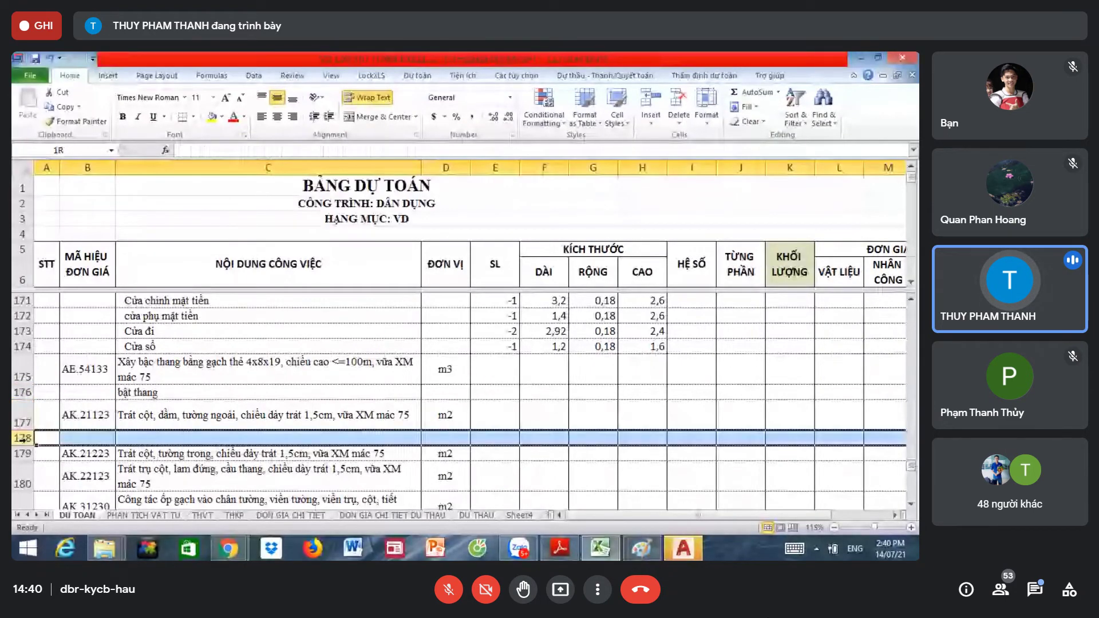
right_click(23, 439)
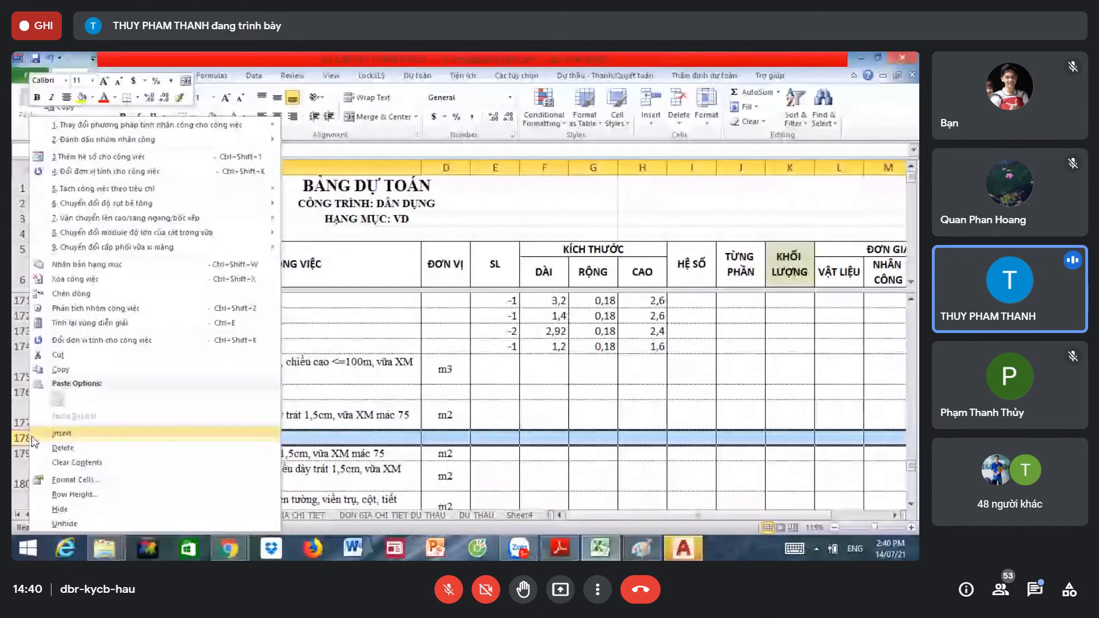
left_click(32, 437)
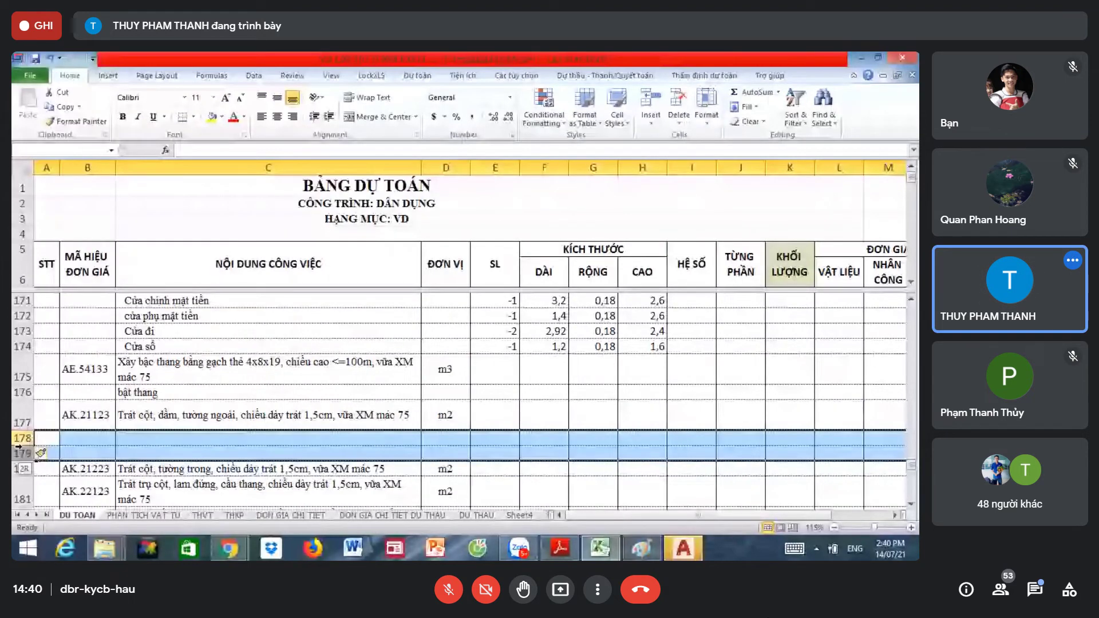
key("ctrl+plus")
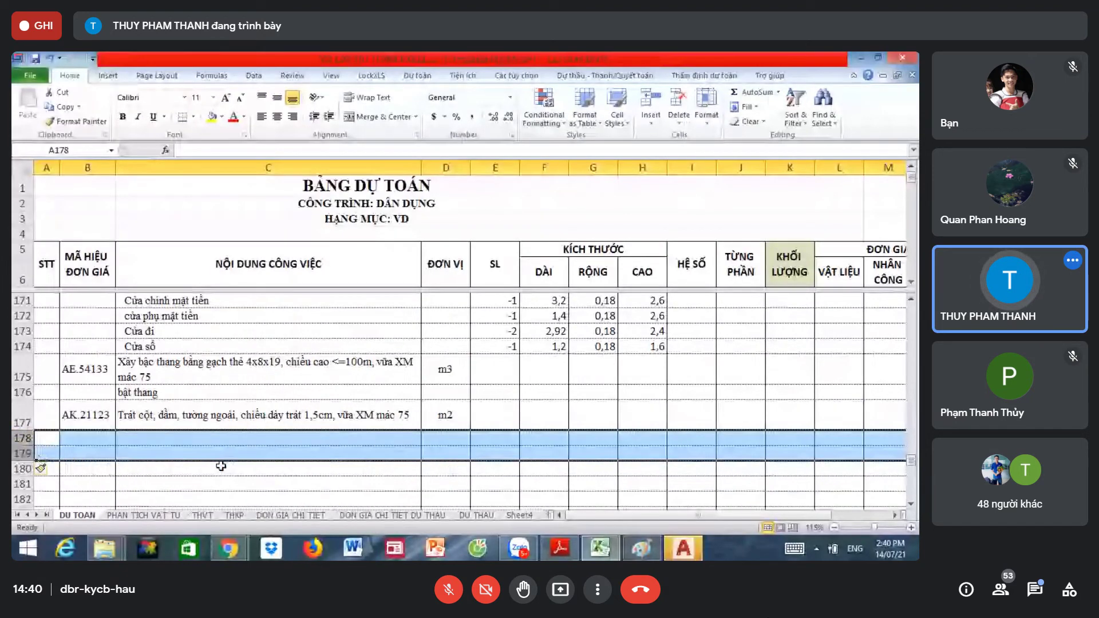
Step: Check the AK.21123 description and unit, then select the first blank row beneath it
left_click(269, 440)
scroll(291, 448, "down", 2)
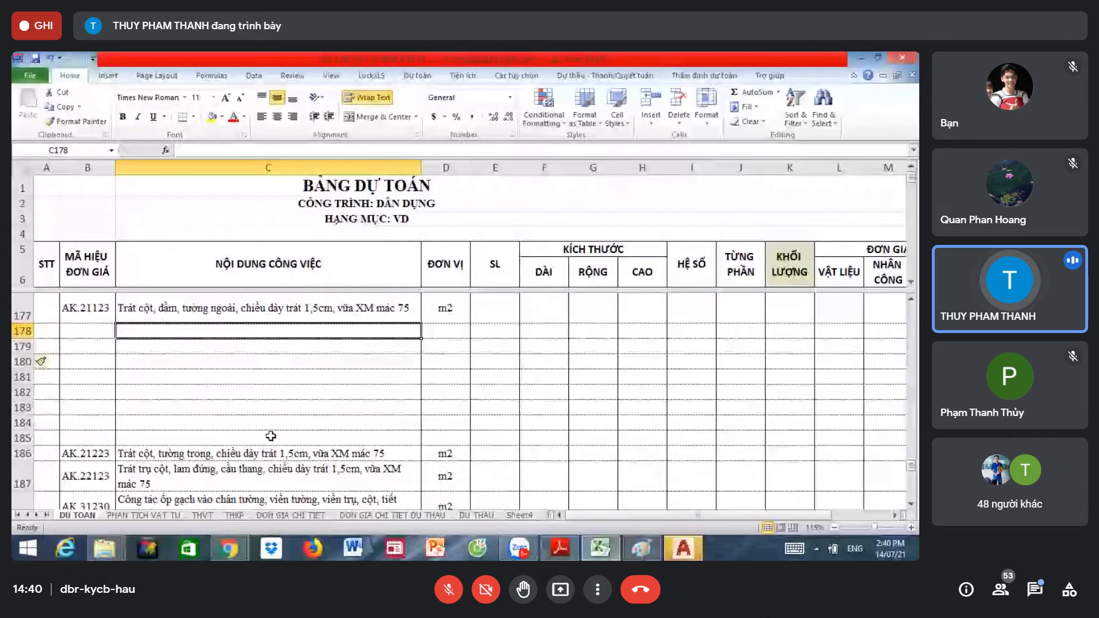
left_click(226, 313)
scroll(240, 375, "up", 1)
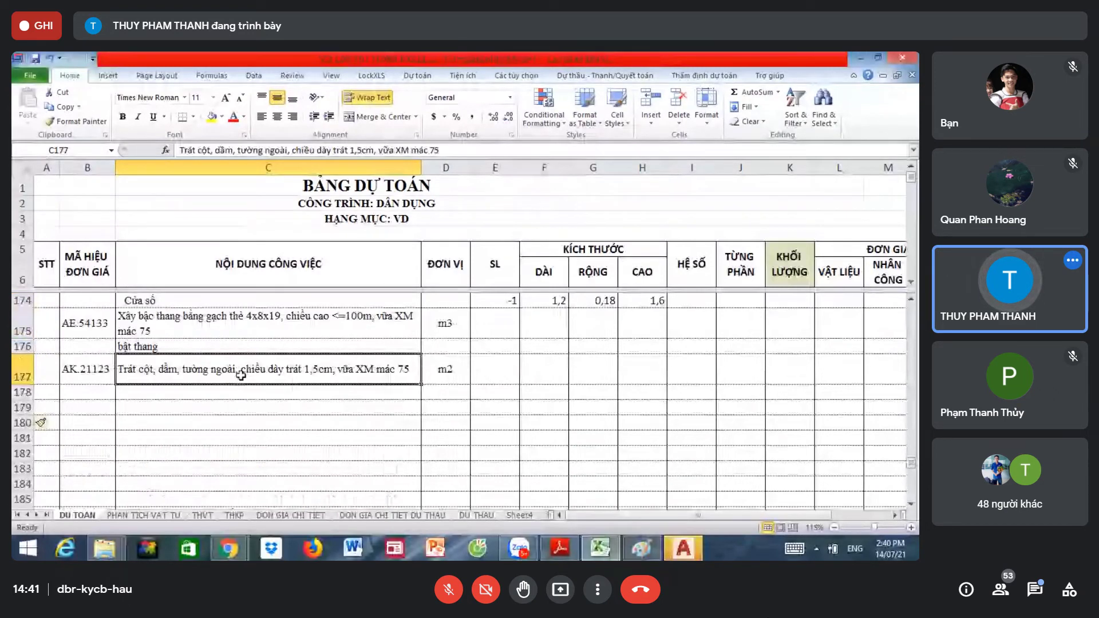
left_click(241, 407)
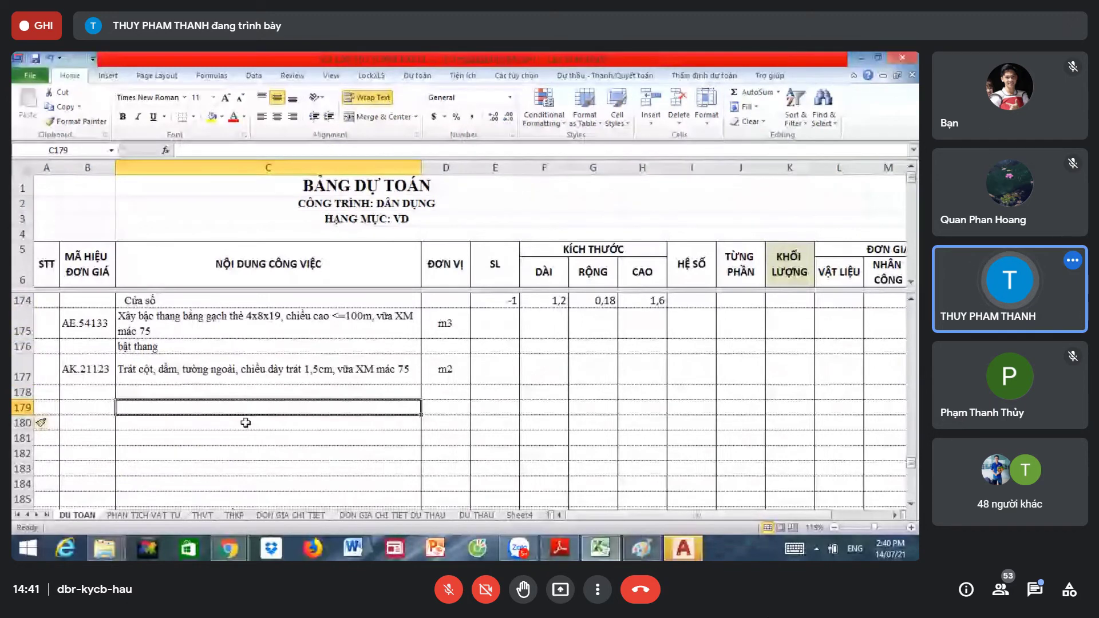
key("Up")
key("Up")
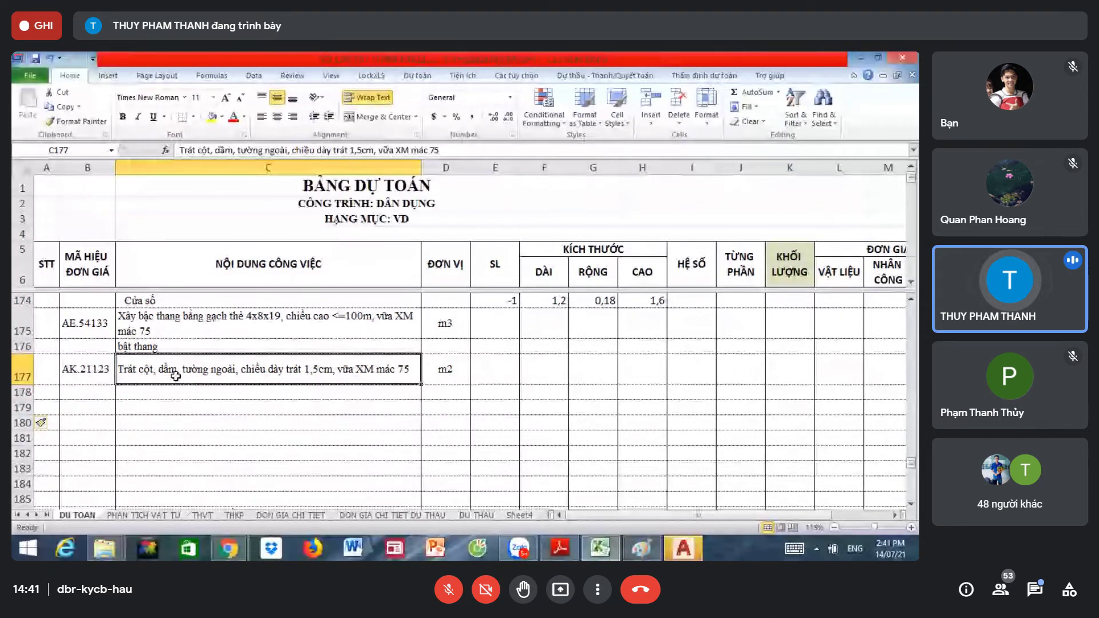
key("Right")
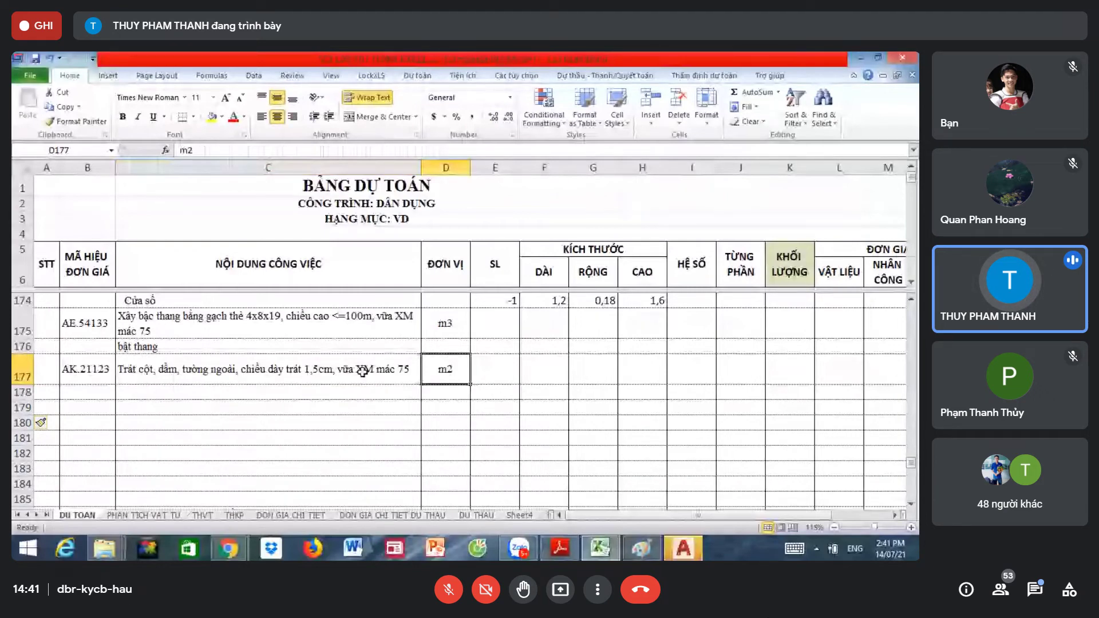
key("Left")
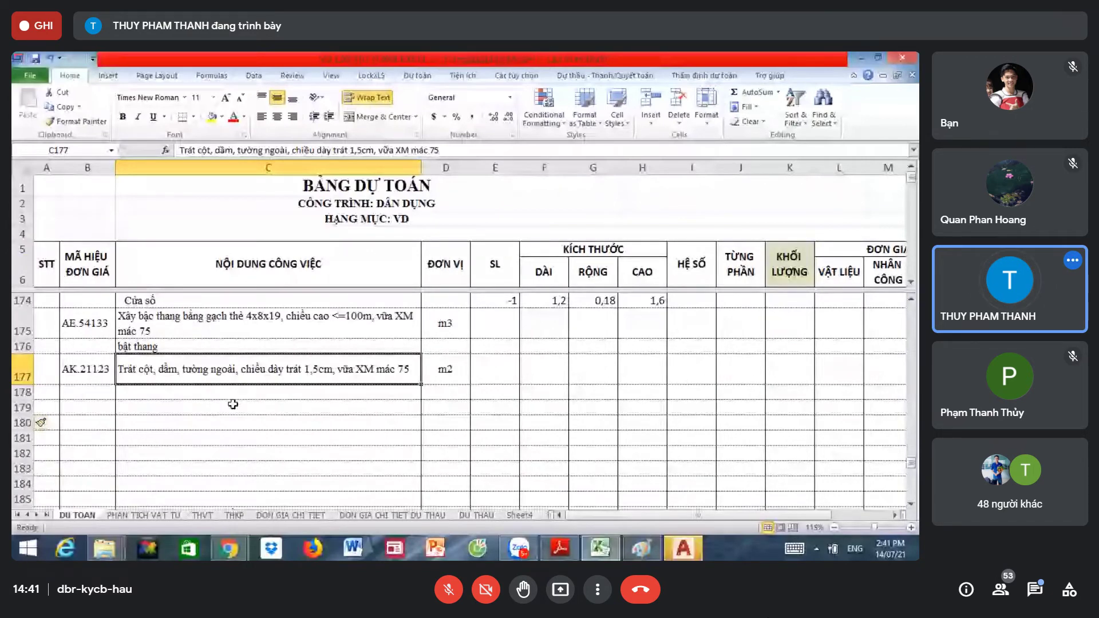
key("Down")
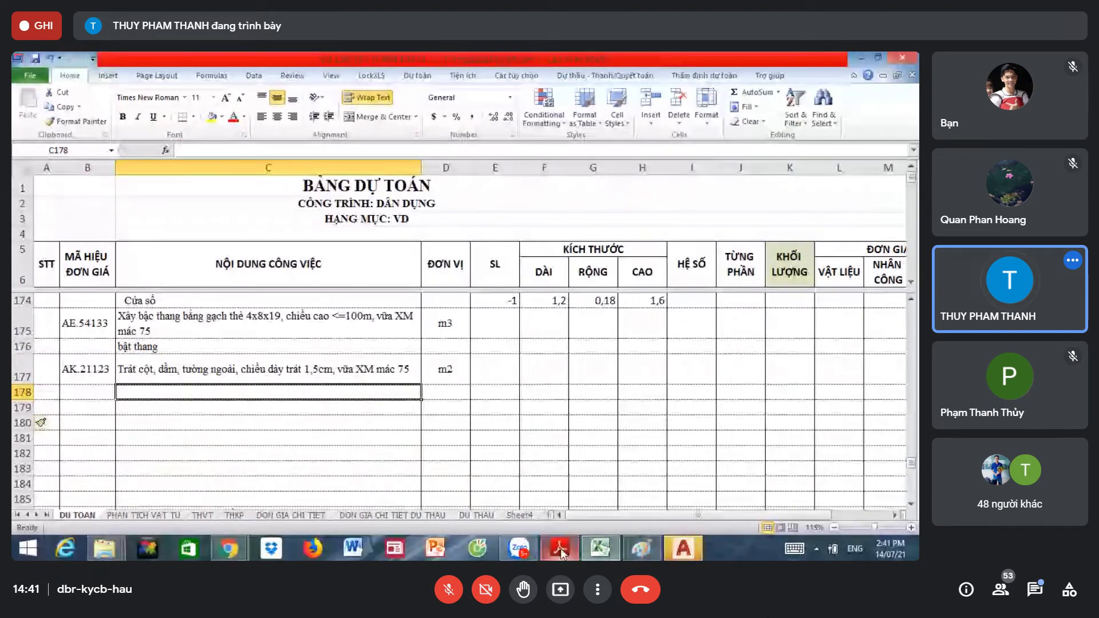
Step: Show page 7 of BAN VE LAP DU TOAN.pdf, the MẶT CẮT A-A section drawing
left_click(560, 549)
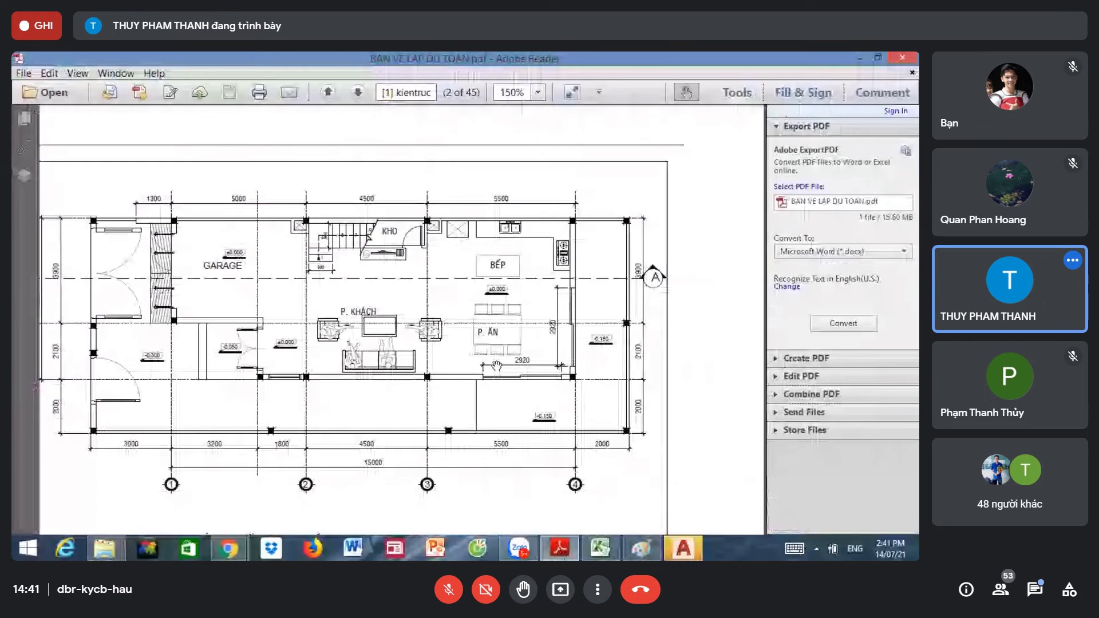
key("ctrl+2")
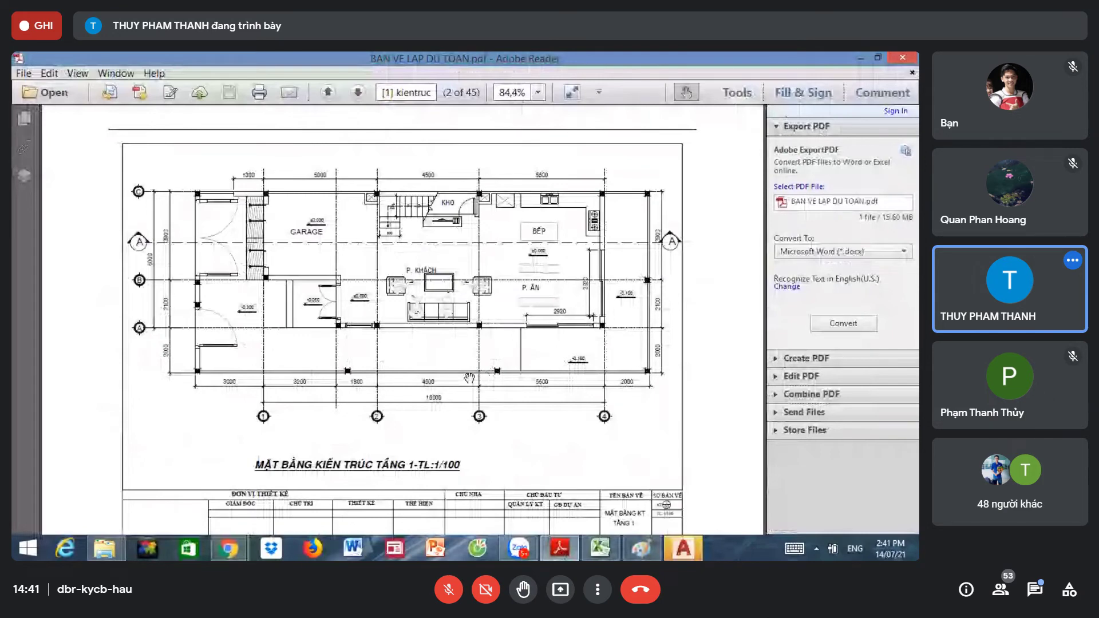
scroll(469, 378, "down", 3)
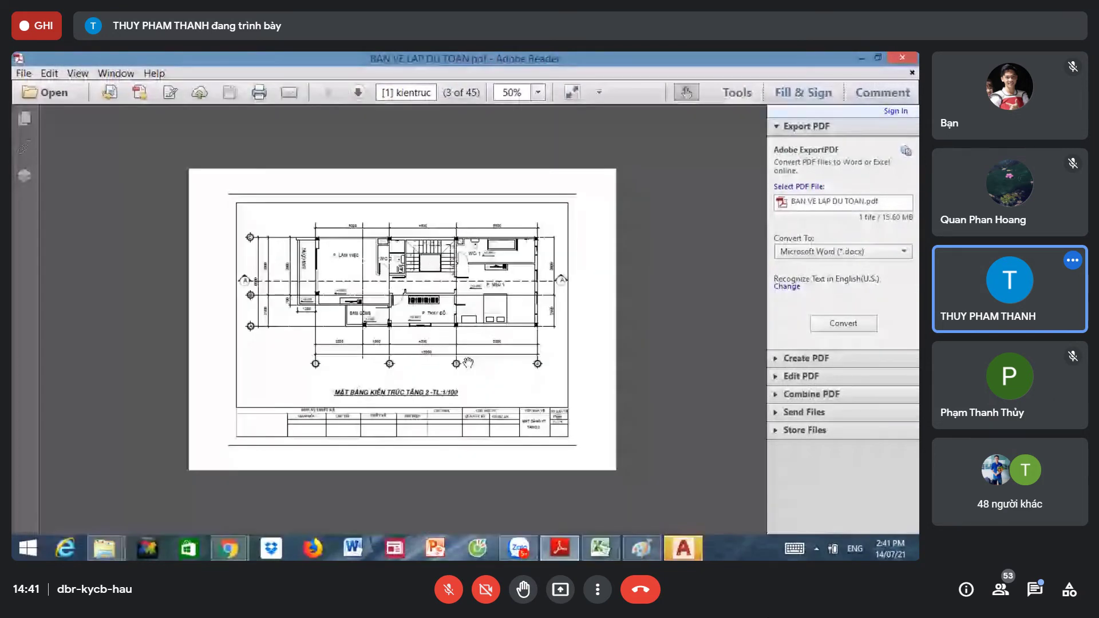
scroll(468, 362, "down", 3)
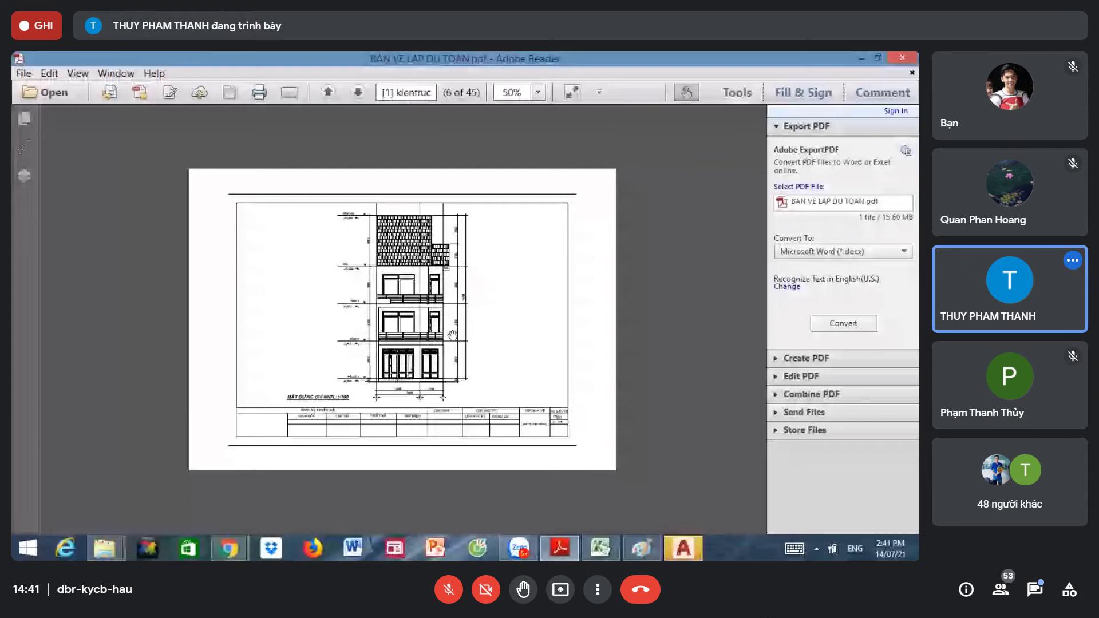
scroll(452, 334, "down", 3)
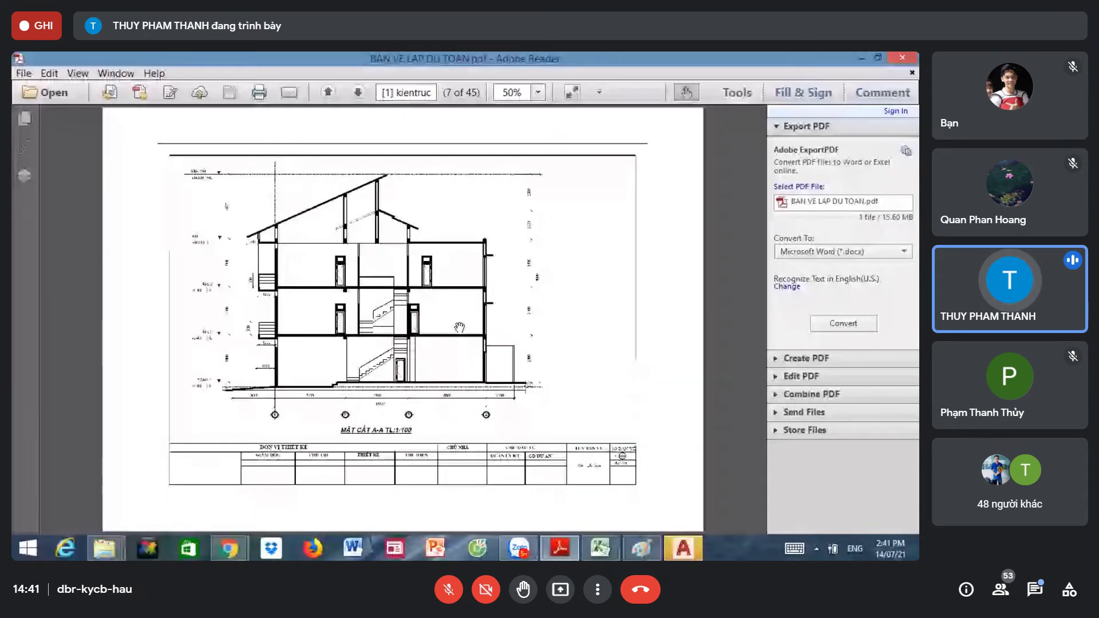
scroll(459, 328, "up", 3, "ctrl")
scroll(457, 344, "up", 1, "ctrl")
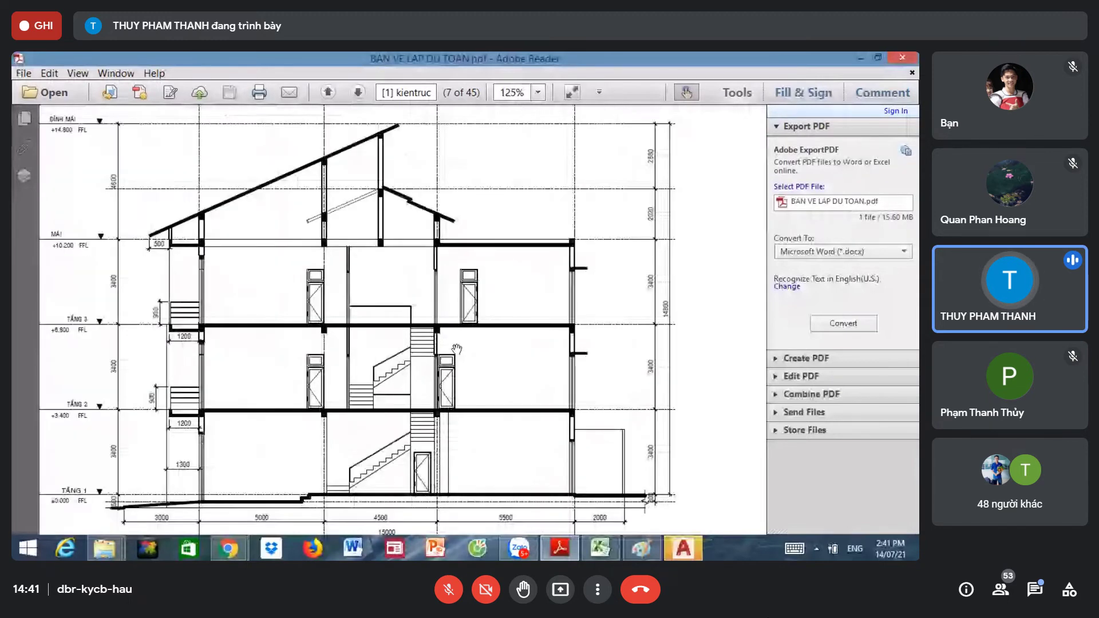
scroll(423, 317, "down", 1)
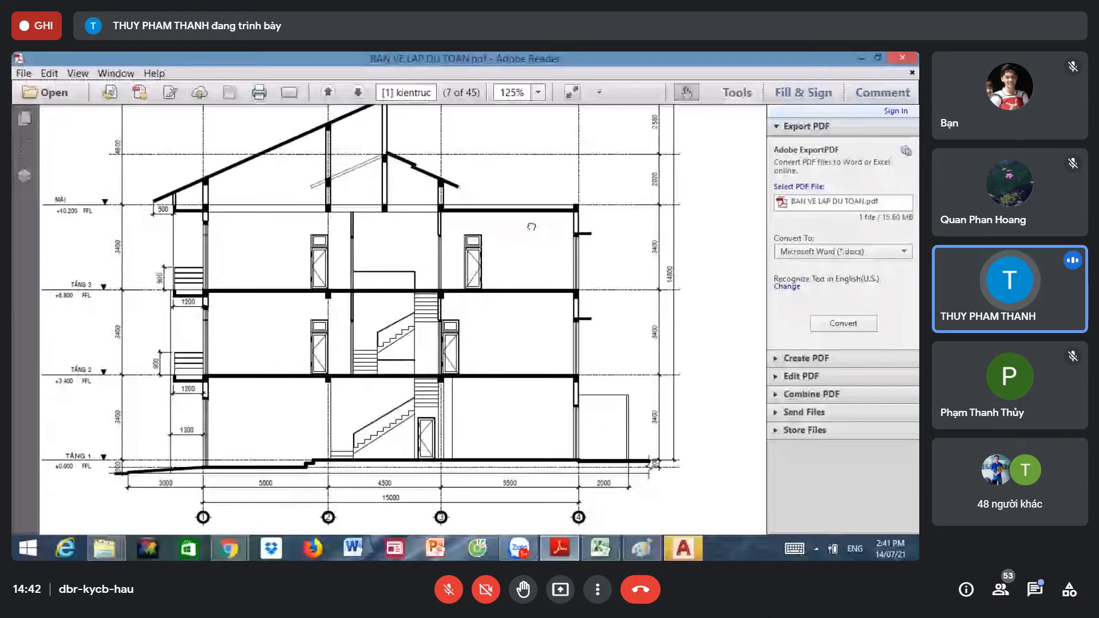
scroll(531, 227, "up", 2)
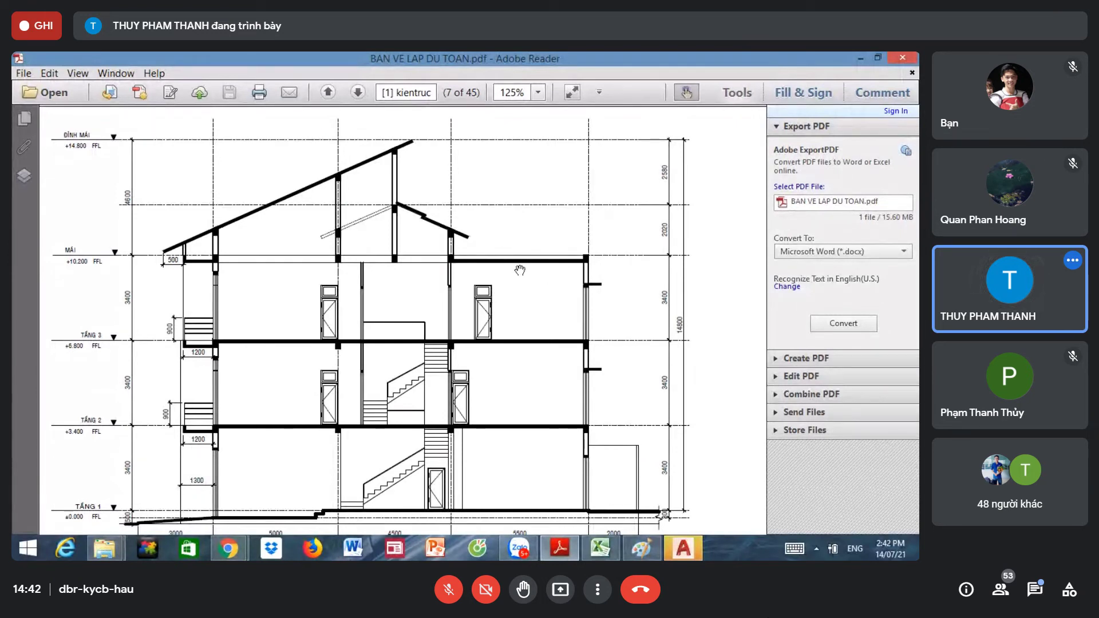
scroll(542, 269, "down", 1)
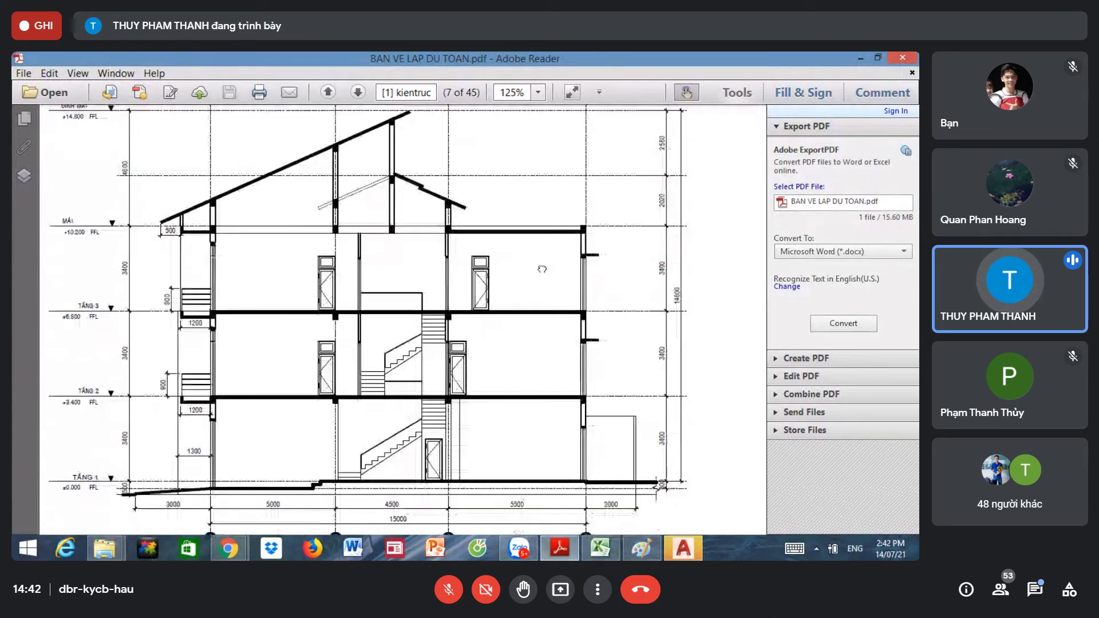
left_click_drag(585, 229, 589, 216)
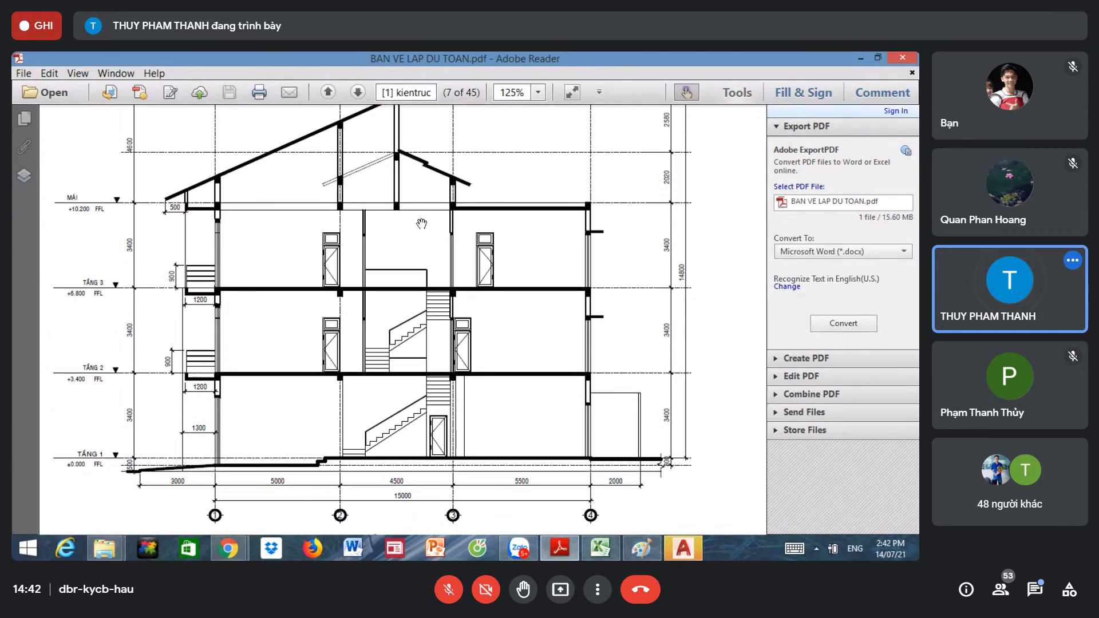
scroll(423, 216, "up", 2)
scroll(412, 211, "up", 2)
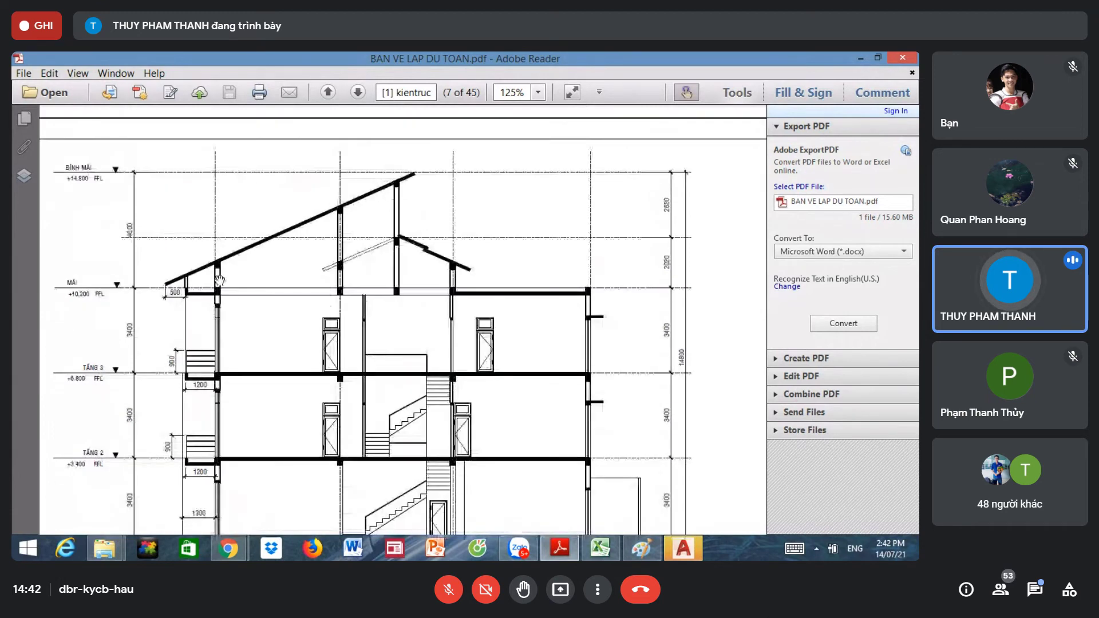
scroll(400, 475, "down", 1)
scroll(431, 442, "down", 3)
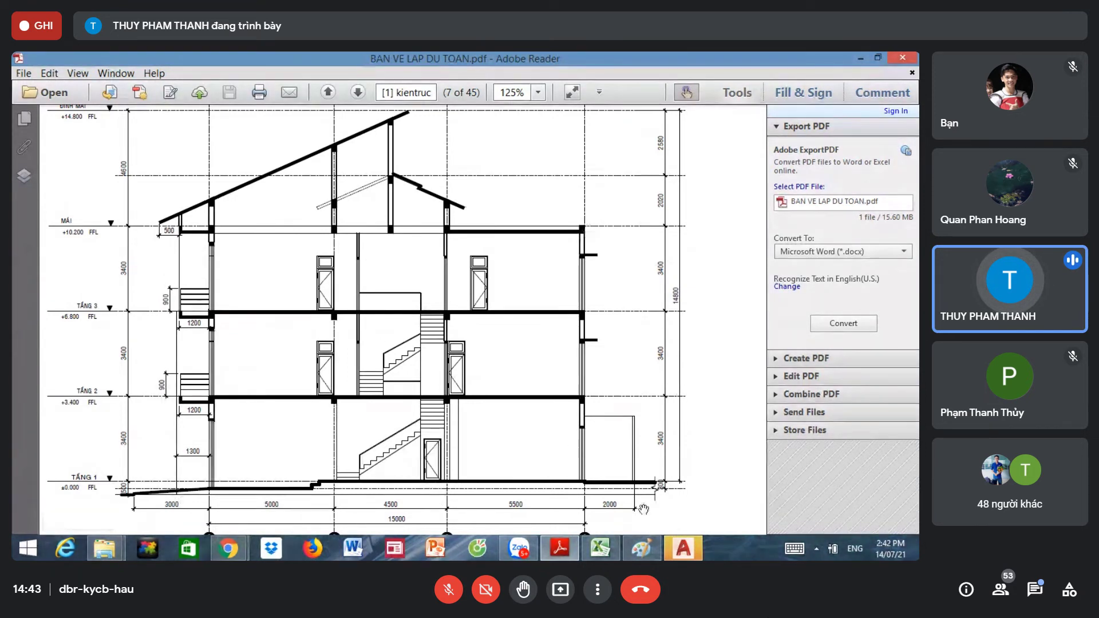
mouse_move(551, 459)
left_mouse_down()
mouse_move(538, 464)
mouse_move(552, 466)
left_mouse_up()
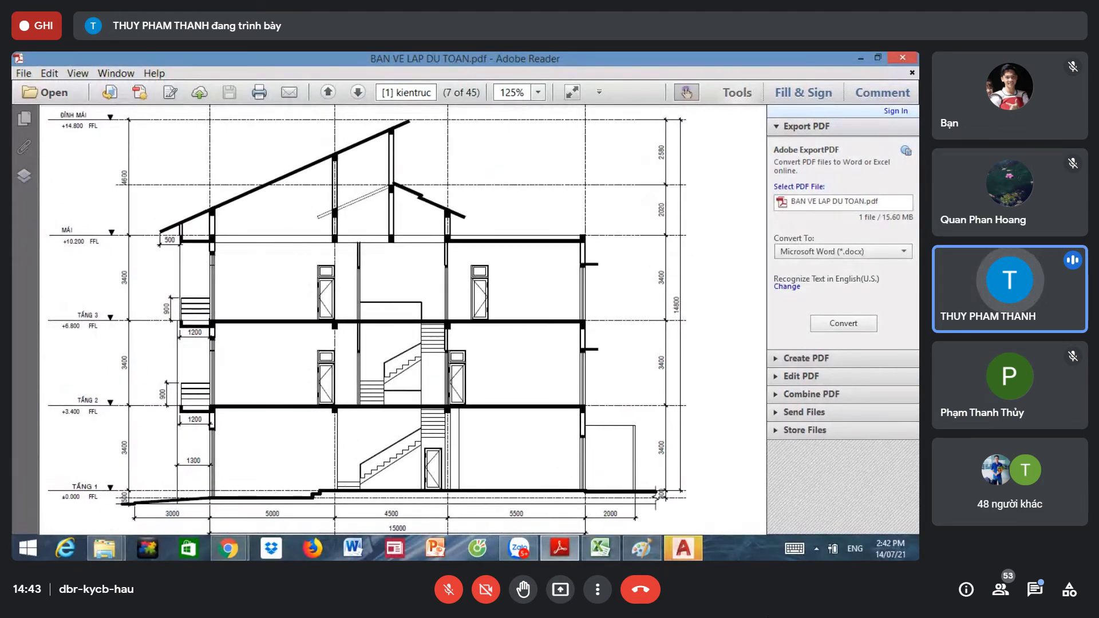
Step: Enter the word 'trục' in cell C178 beneath the plastering item
left_click(600, 548)
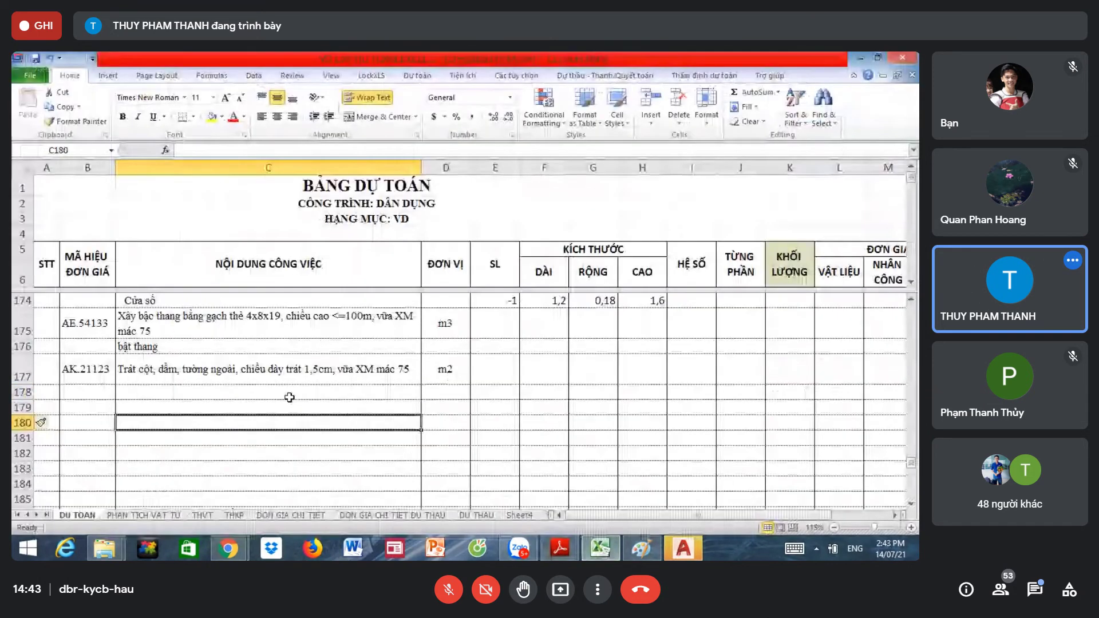
left_click(292, 381)
key("Down")
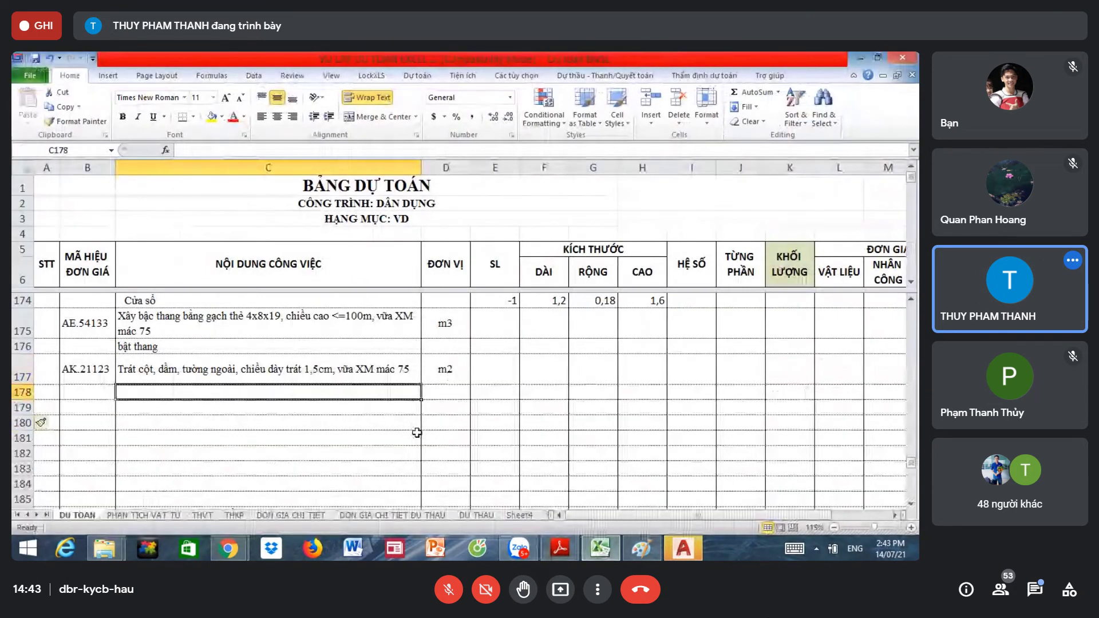
type("tư")
key("BackSpace")
key("BackSpace")
key("BackSpace")
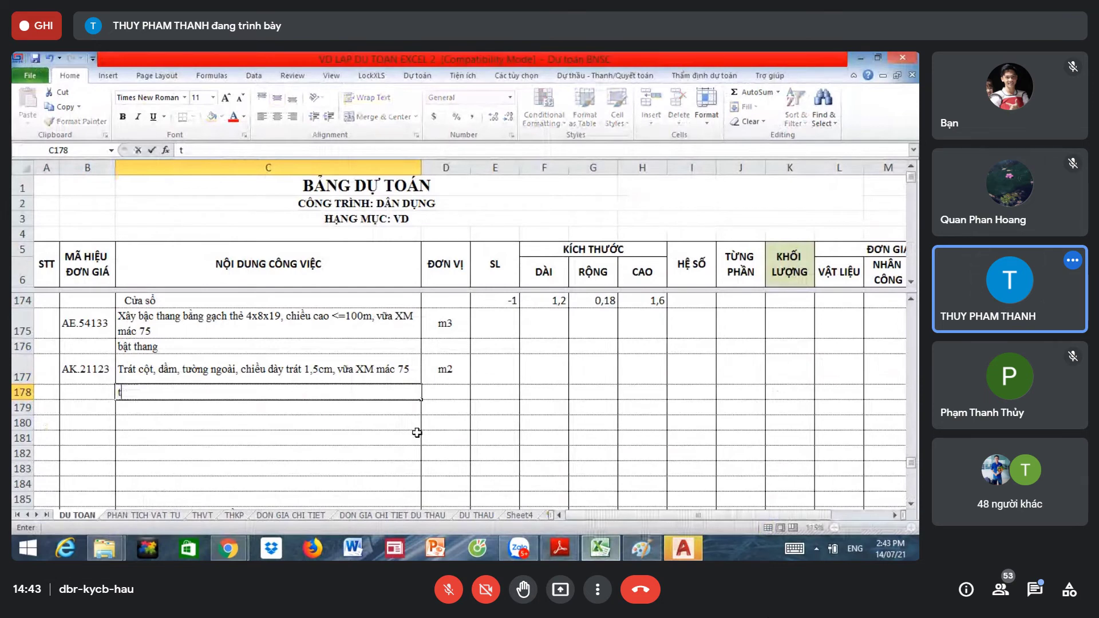
type("trục")
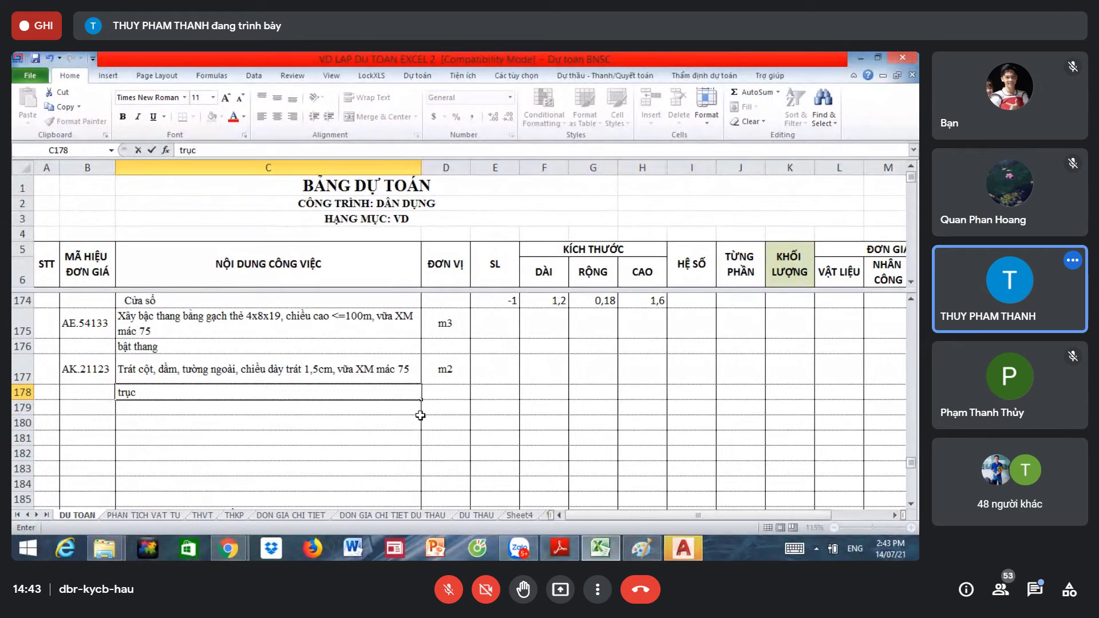
left_click(565, 551)
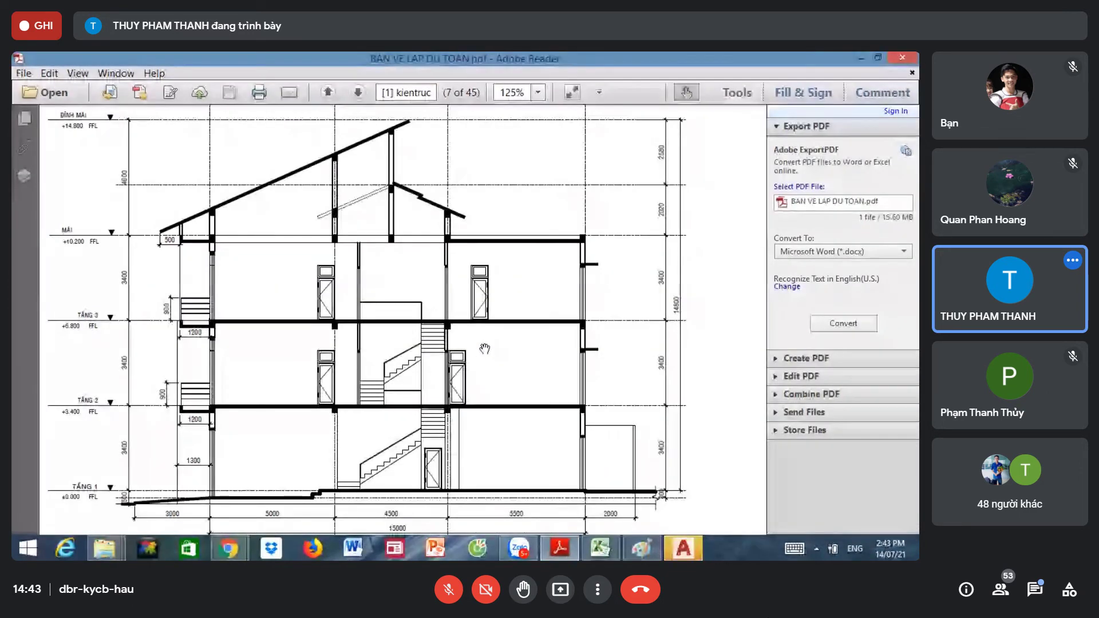
Step: Review the elevation and section drawings on pages 4–7, including section A-A
scroll(485, 348, "down", 1, "ctrl")
scroll(486, 343, "down", 1)
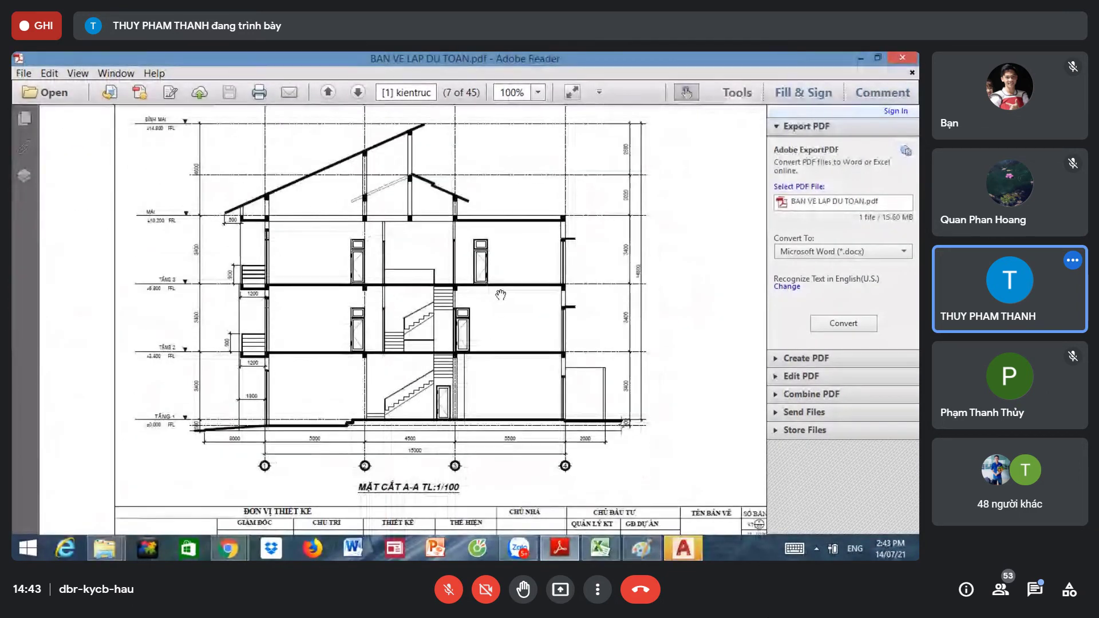
scroll(506, 284, "up", 5)
scroll(504, 277, "up", 1)
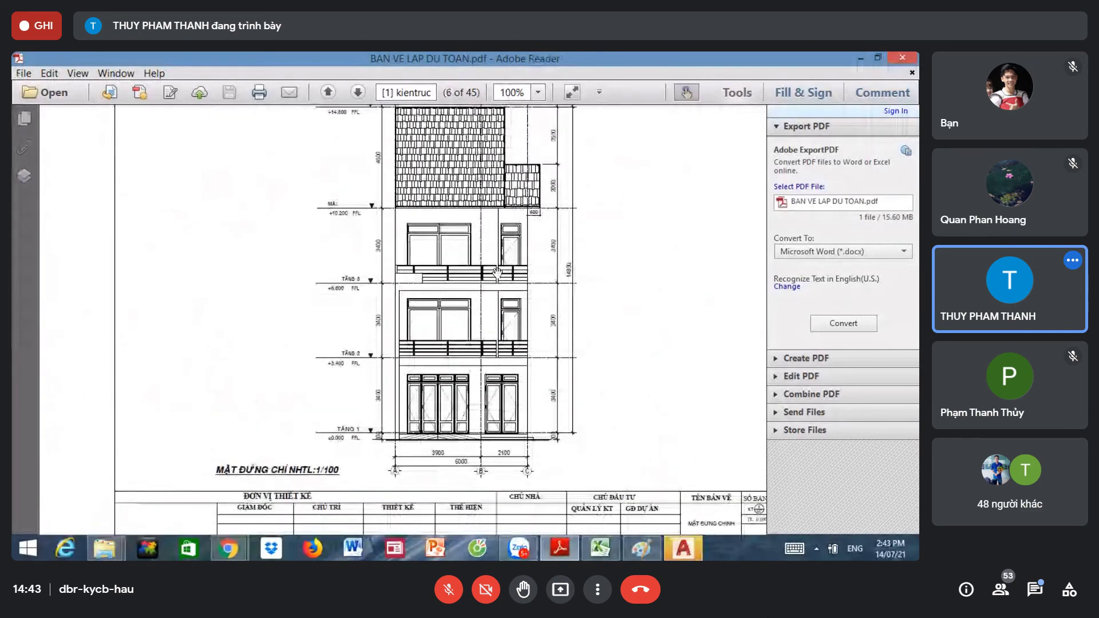
scroll(502, 274, "up", 1)
scroll(502, 275, "up", 5)
scroll(502, 275, "up", 2)
scroll(503, 275, "up", 1)
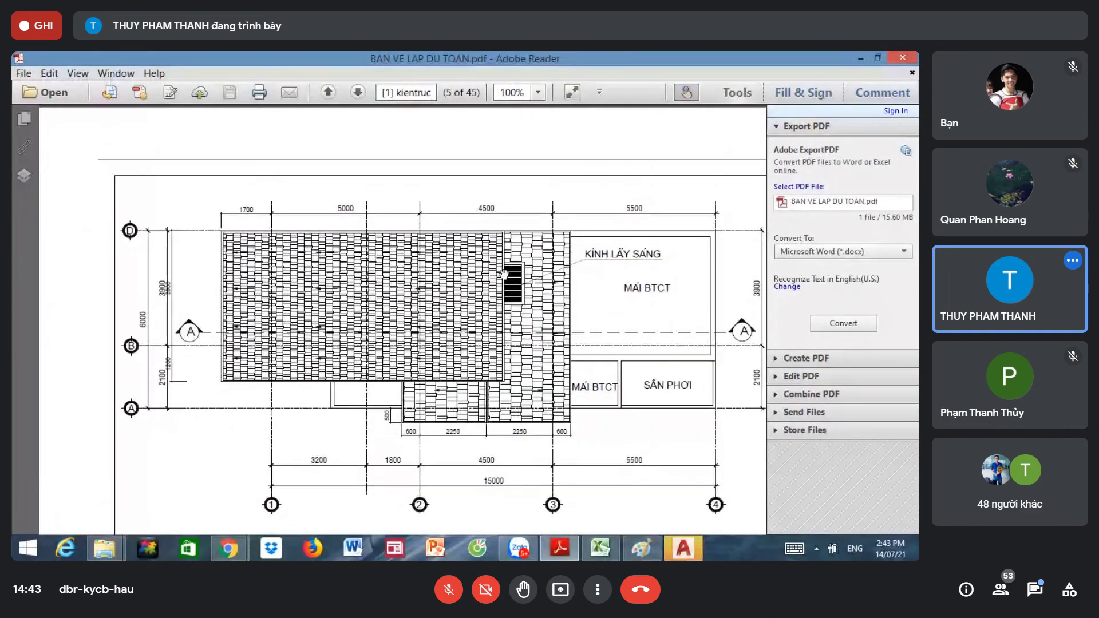
scroll(503, 275, "up", 5)
scroll(503, 274, "up", 1)
scroll(502, 274, "up", 1)
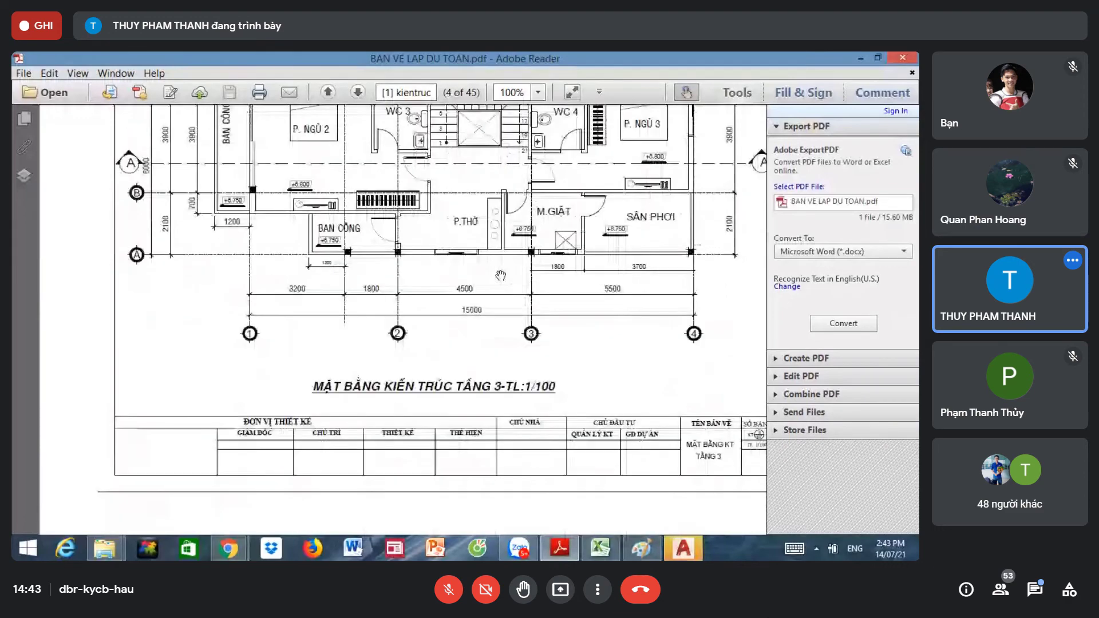
scroll(499, 274, "down", 5)
scroll(499, 273, "down", 2)
scroll(499, 273, "down", 1)
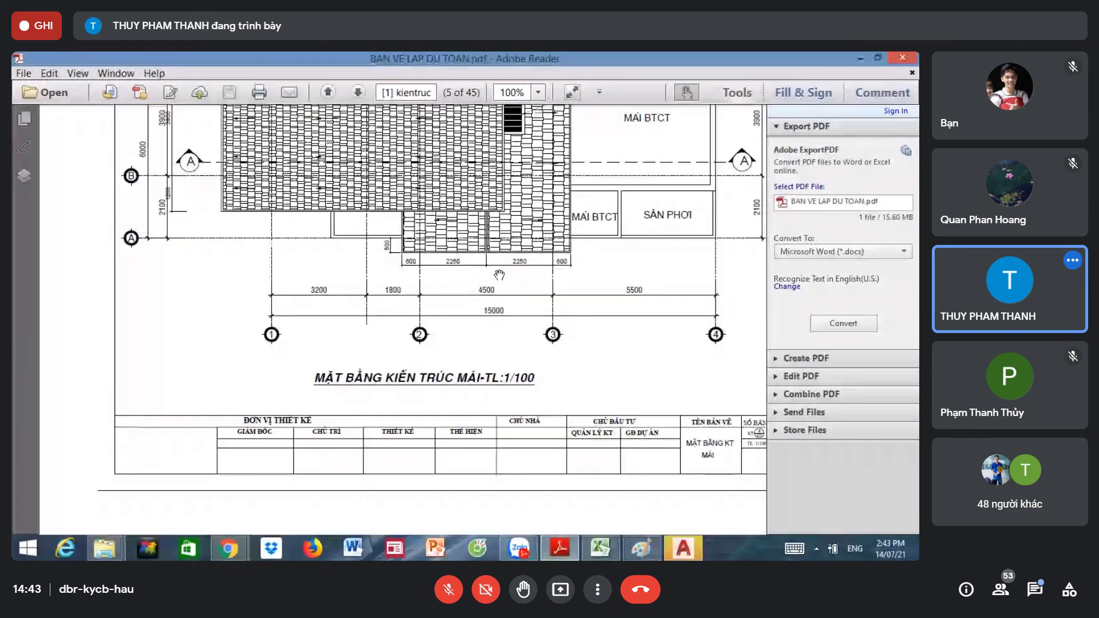
scroll(499, 273, "down", 5)
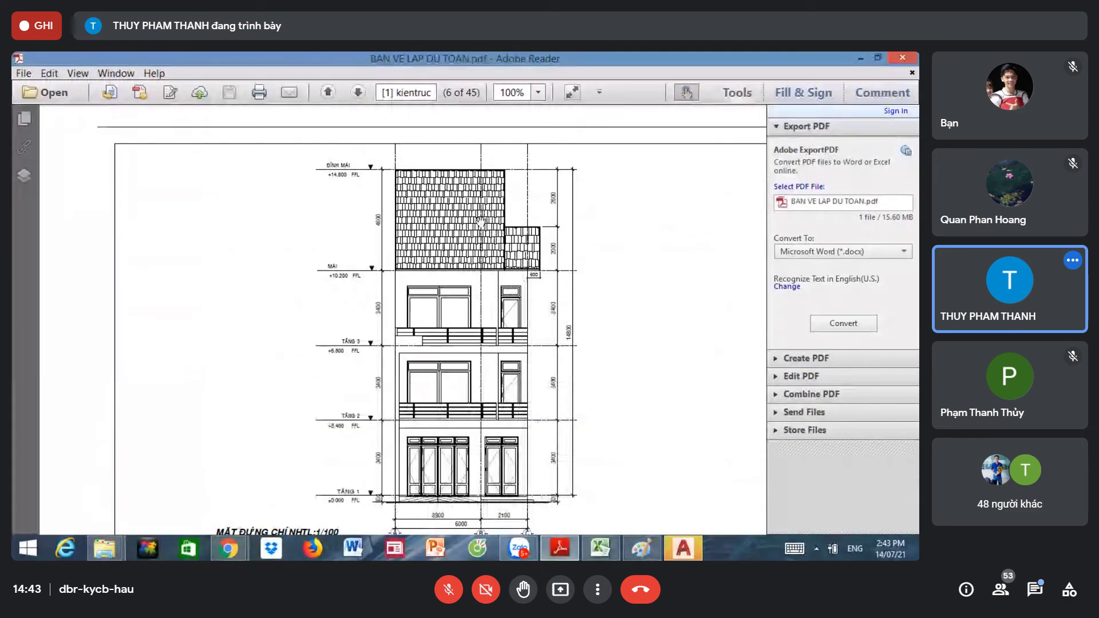
scroll(487, 218, "up", 1)
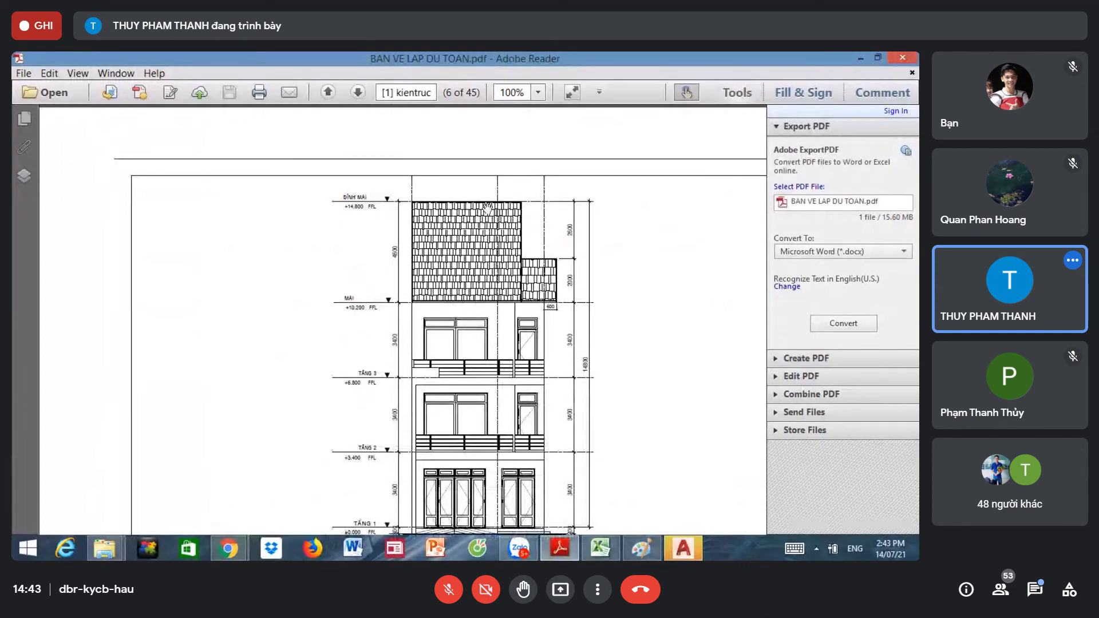
scroll(479, 223, "up", 5)
scroll(477, 226, "up", 1)
scroll(475, 232, "down", 6)
scroll(475, 232, "down", 2)
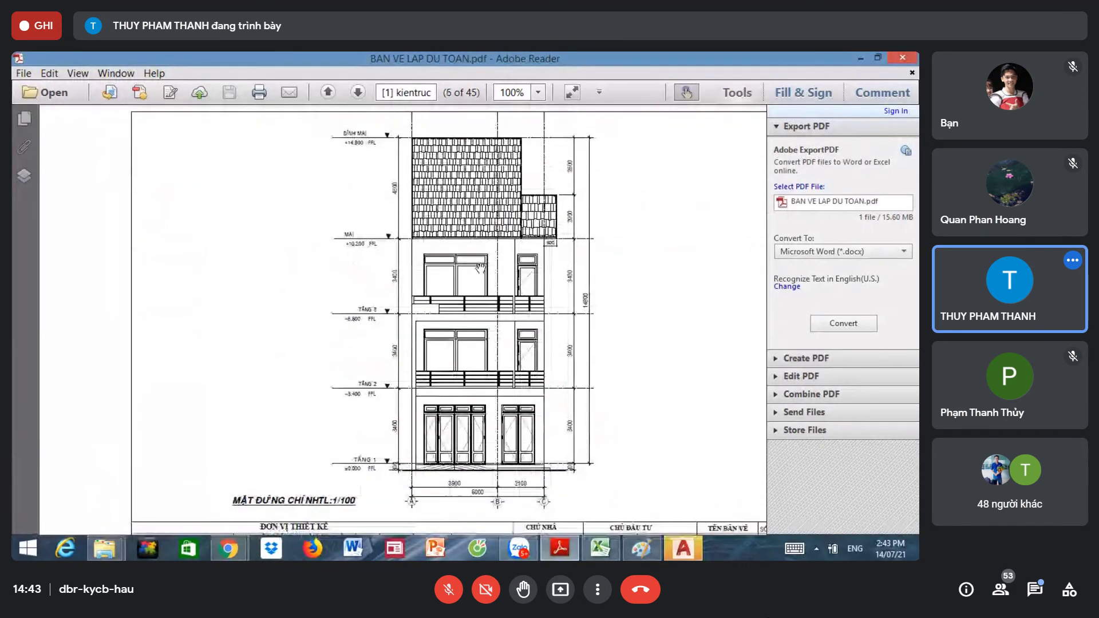
scroll(466, 255, "down", 1)
scroll(457, 277, "down", 3)
scroll(441, 322, "down", 1)
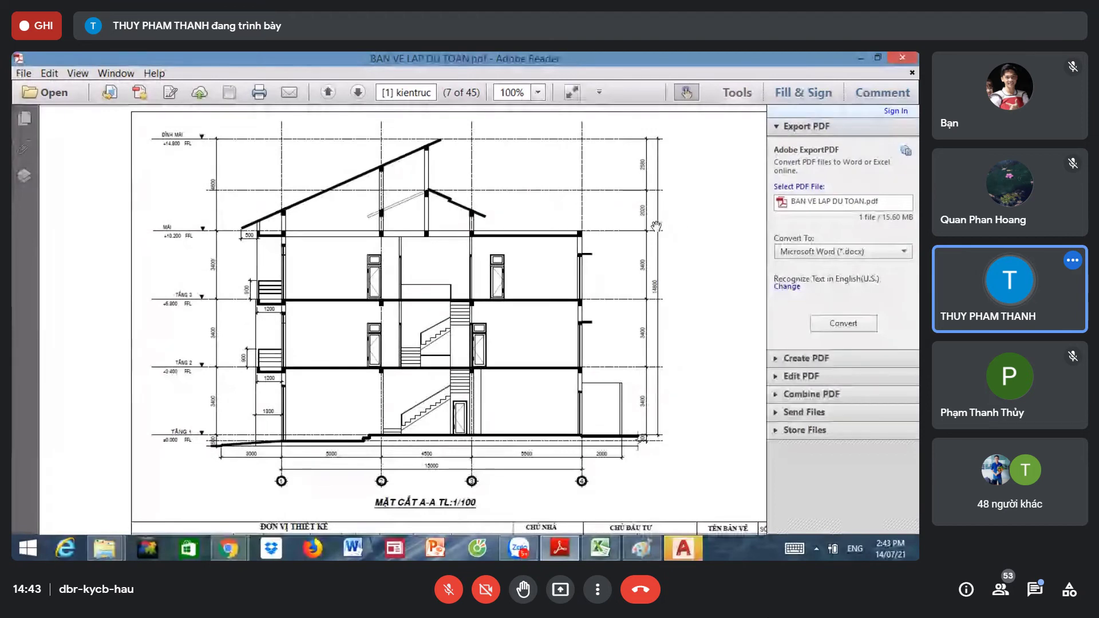
scroll(656, 226, "up", 3)
scroll(533, 295, "up", 1)
scroll(447, 294, "left", 3)
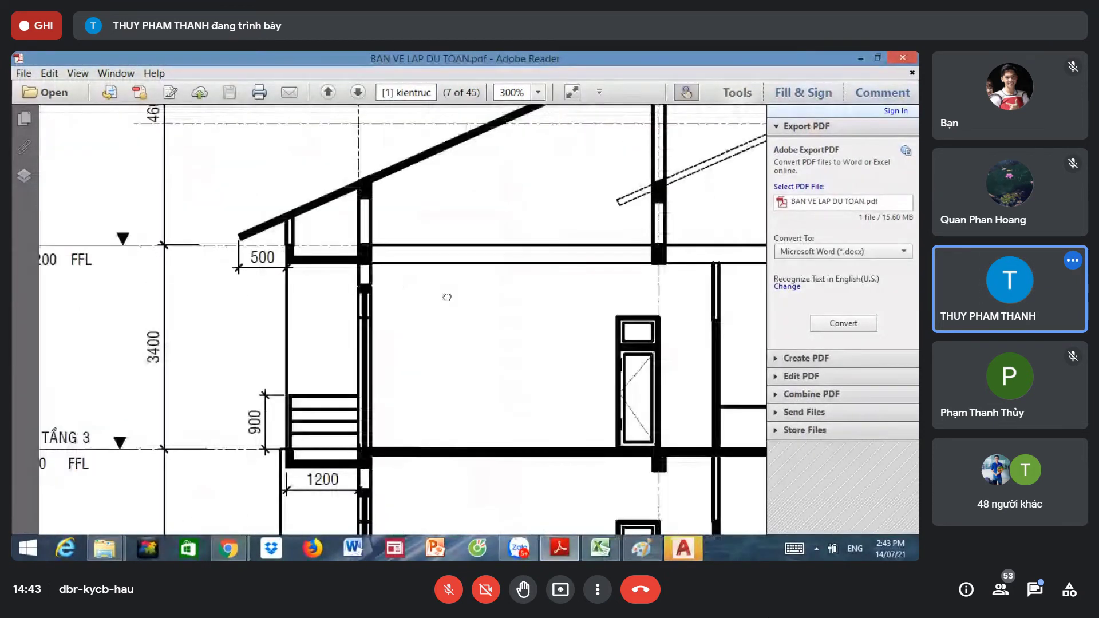
scroll(343, 275, "left", 2)
scroll(256, 256, "left", 1)
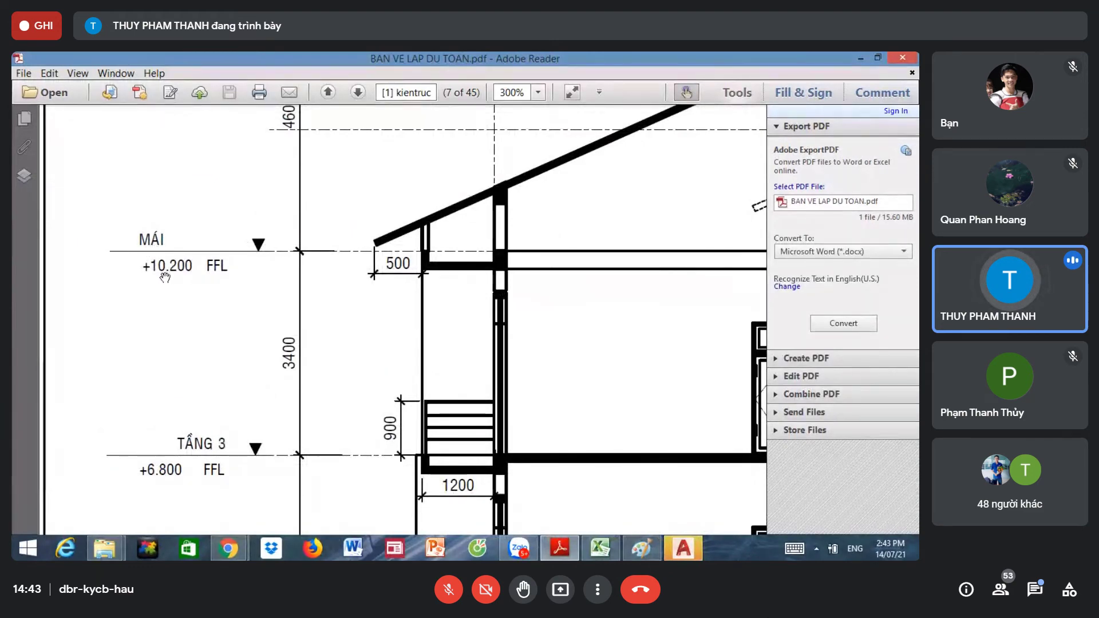
key("ctrl+1")
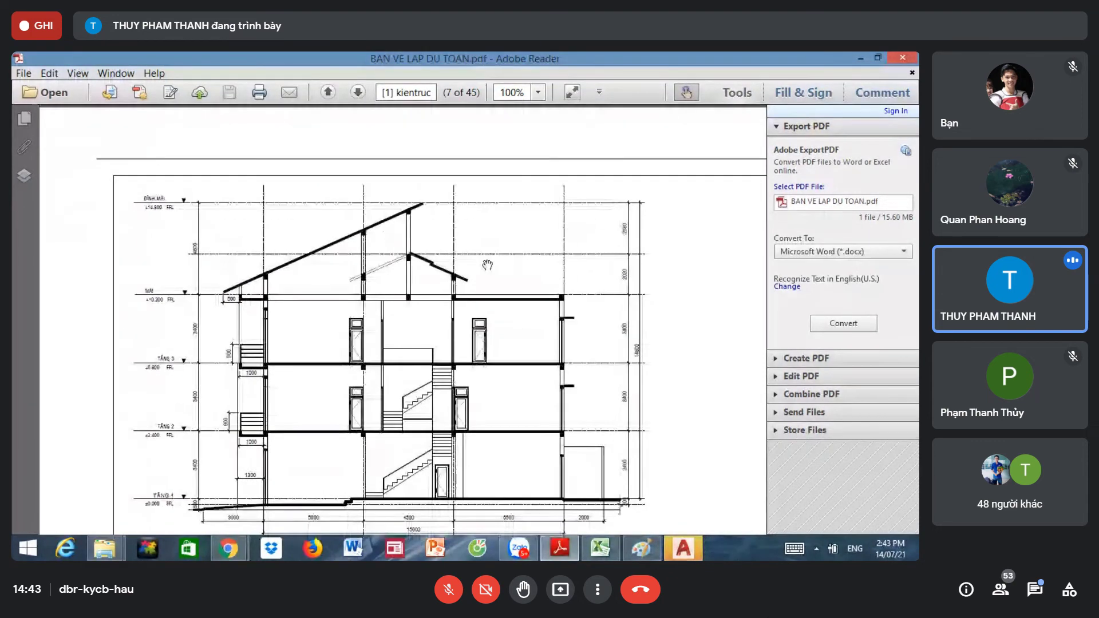
Step: Show the page 2 first-floor plan around axes 1–2 with spans 3000, 3200, 1800, 4500
scroll(486, 231, "up", 1)
scroll(484, 221, "down", 1)
scroll(474, 182, "up", 1, "ctrl")
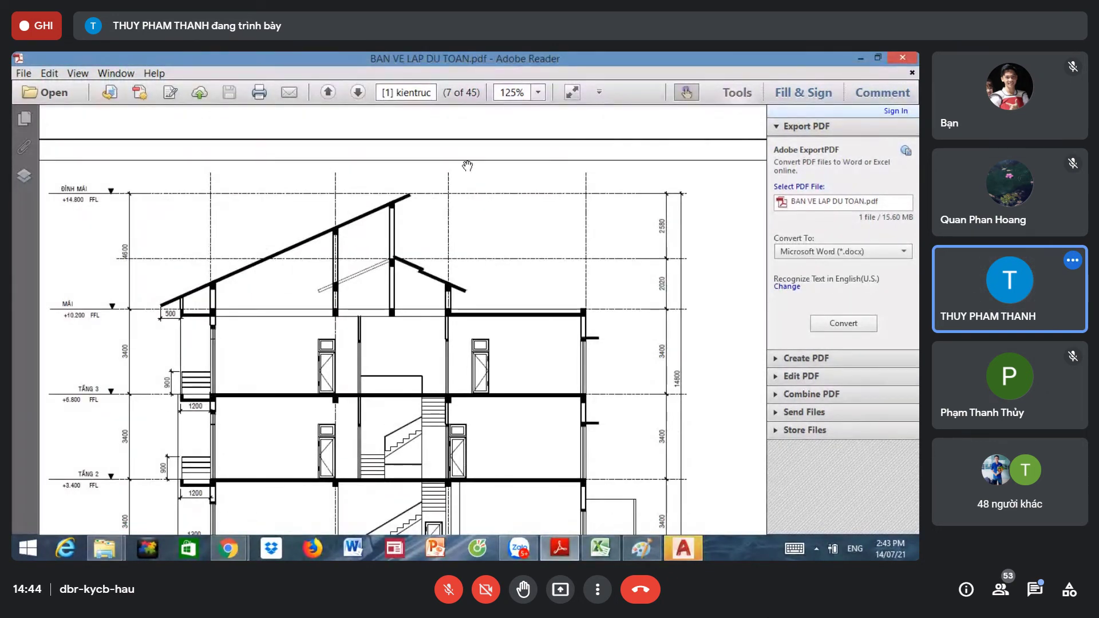
scroll(467, 166, "down", 1, "ctrl")
scroll(467, 166, "down", 1, "ctrl")
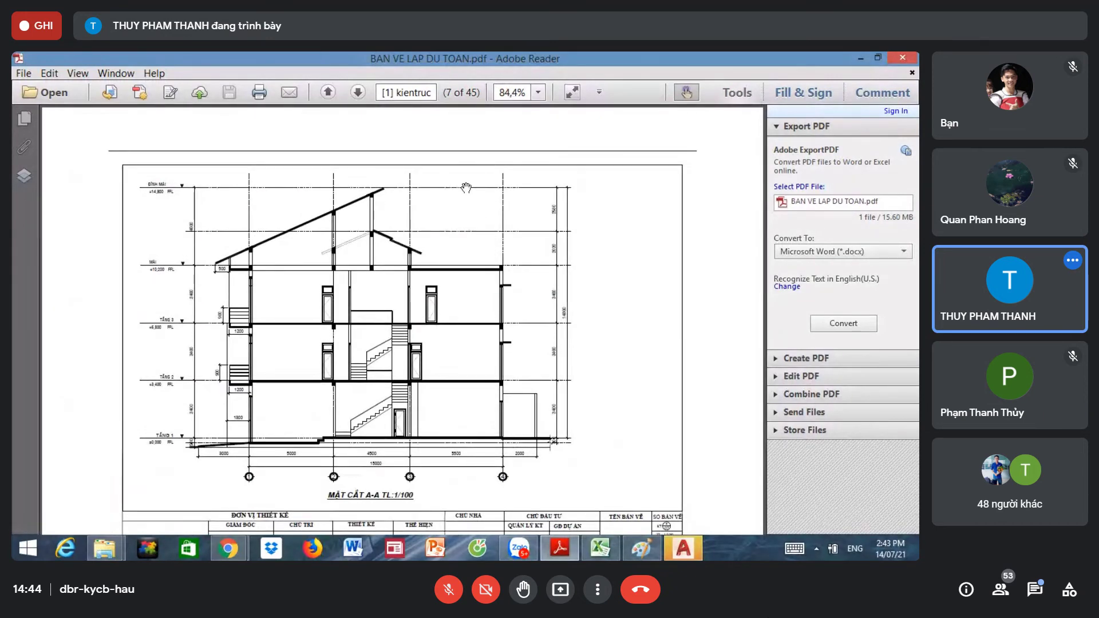
scroll(464, 187, "up", 5)
scroll(464, 187, "up", 5)
scroll(464, 188, "up", 1)
scroll(462, 190, "up", 5)
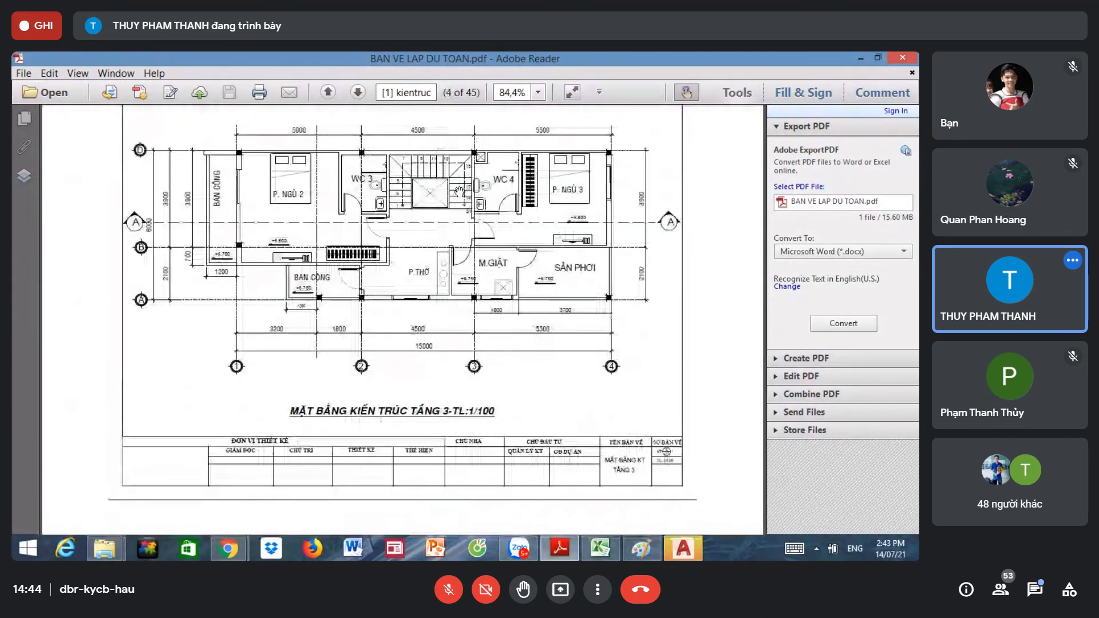
scroll(459, 192, "up", 3)
scroll(459, 192, "up", 5)
scroll(460, 191, "up", 1)
scroll(459, 191, "up", 5)
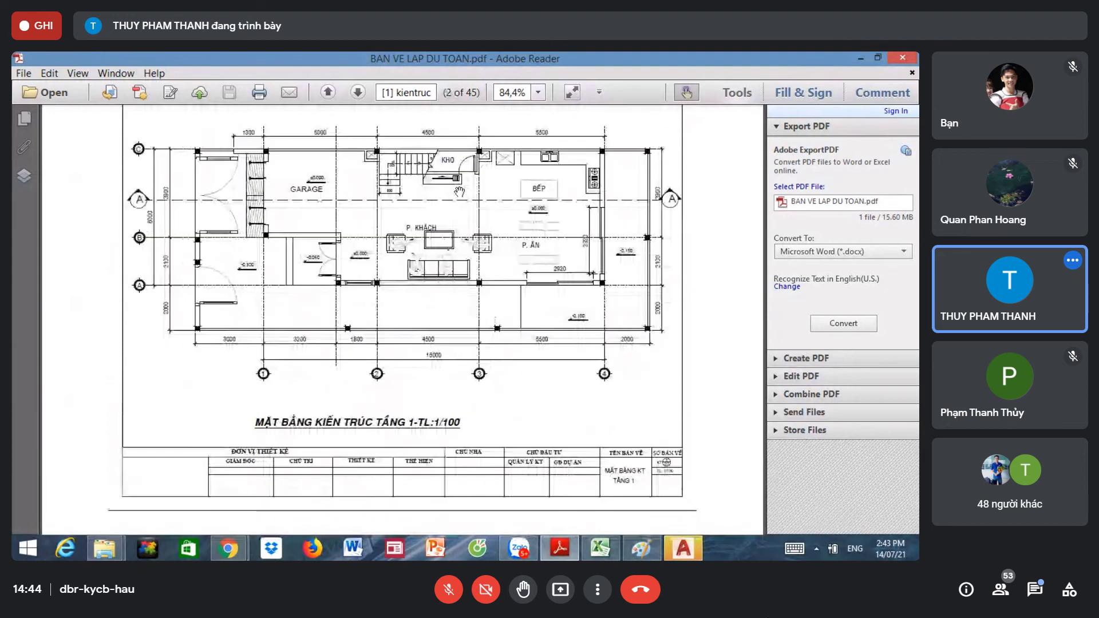
scroll(459, 191, "up", 1)
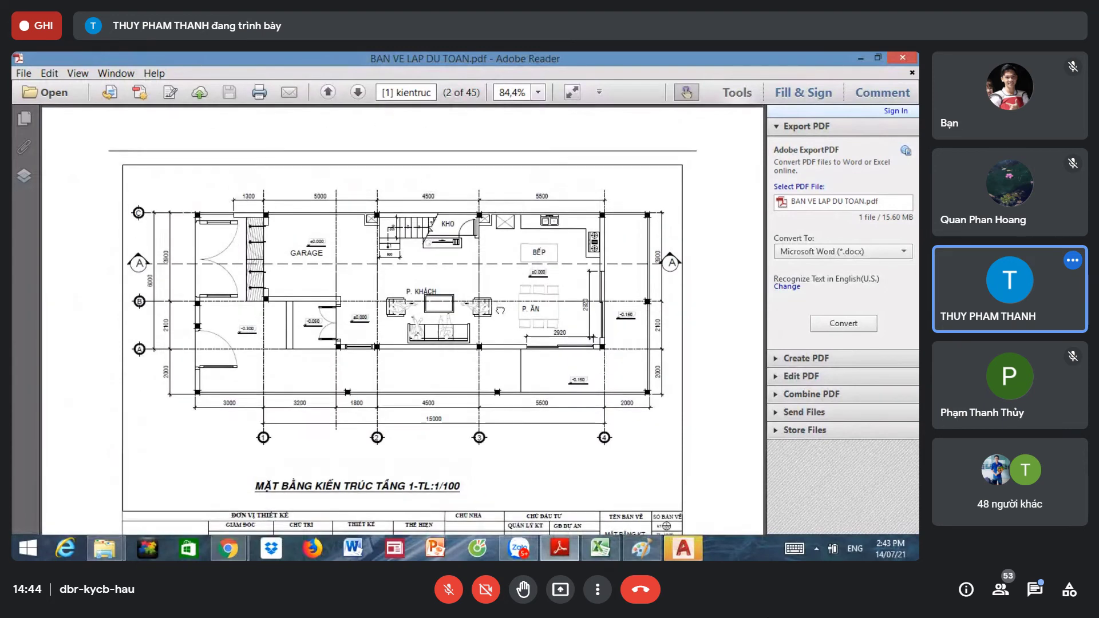
scroll(309, 291, "up", 3)
scroll(310, 293, "down", 3)
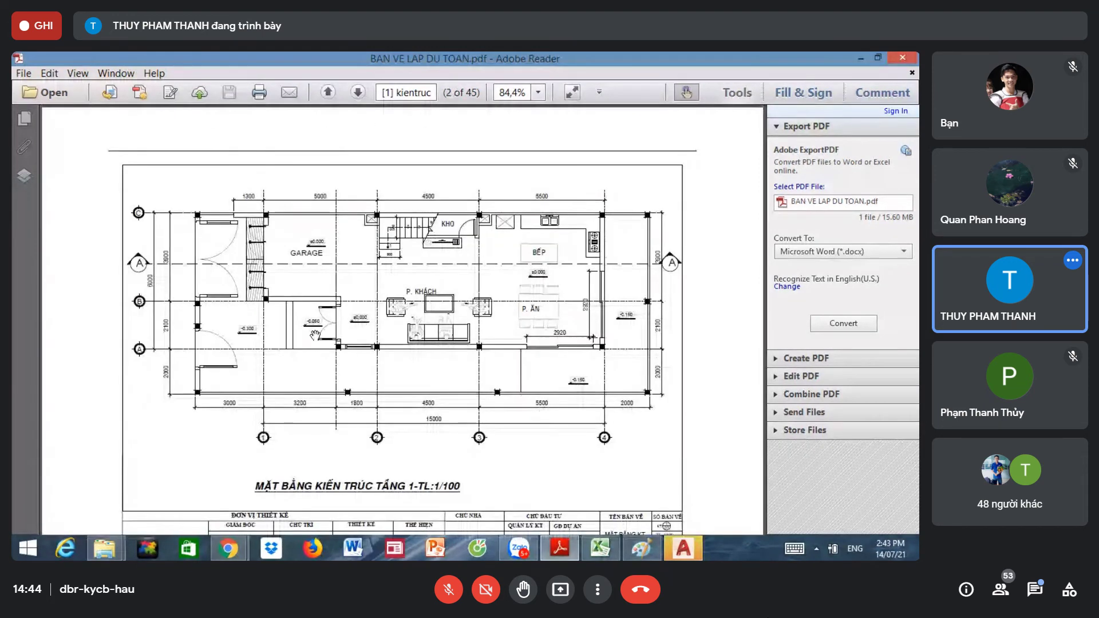
scroll(309, 295, "up", 1, "ctrl")
scroll(286, 351, "up", 1, "ctrl")
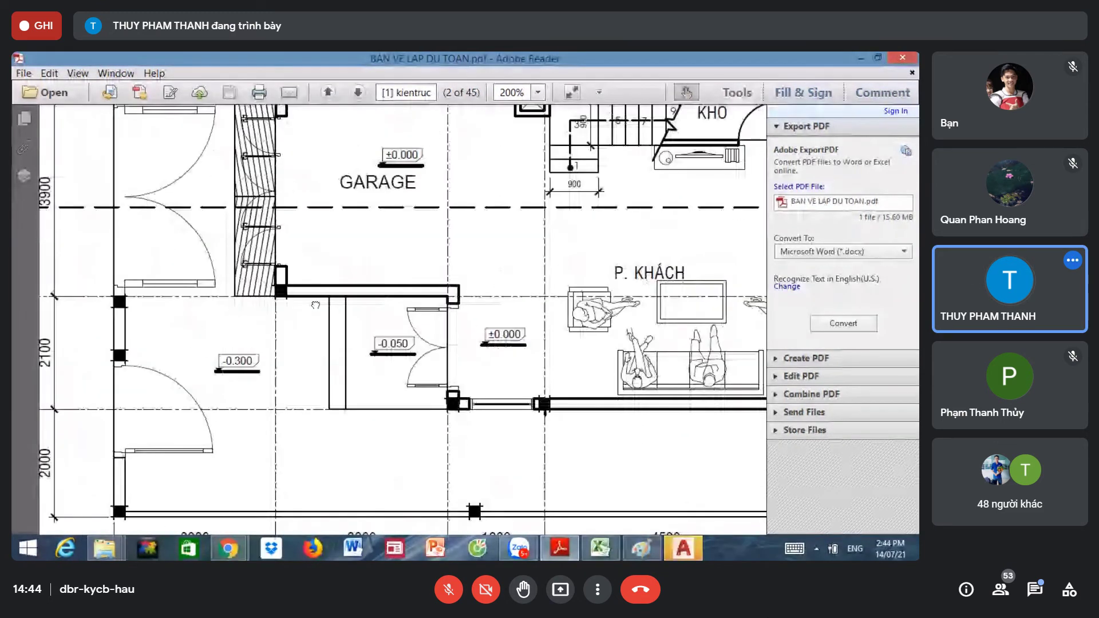
scroll(401, 344, "down", 1)
scroll(458, 412, "down", 1)
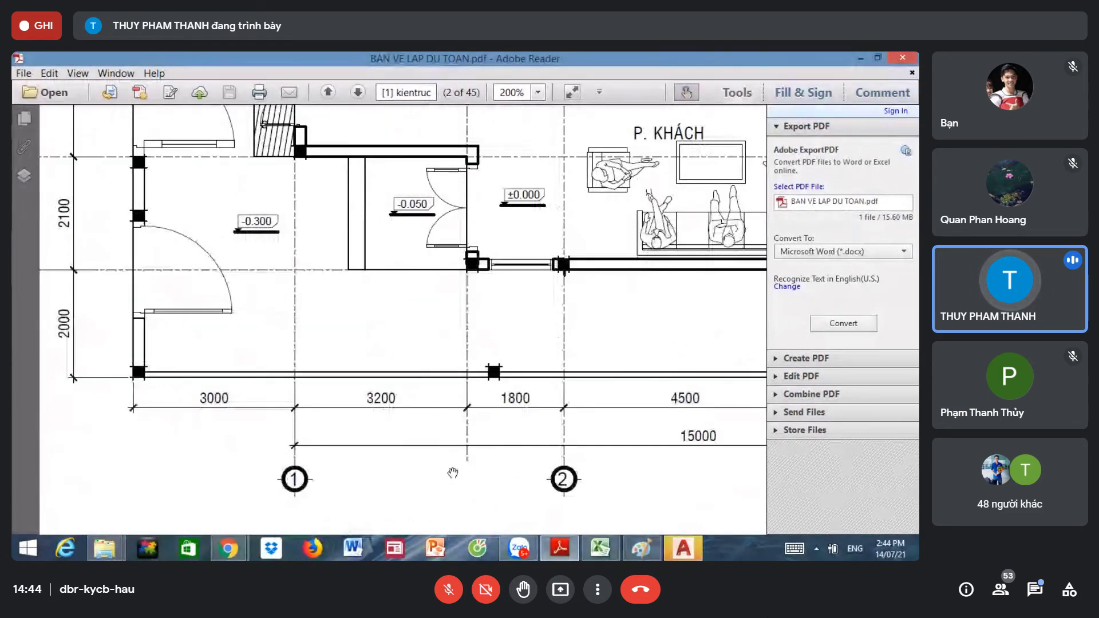
Step: Label row 178 as Trục 1,1' and give it a quantity of 1
left_click(601, 548)
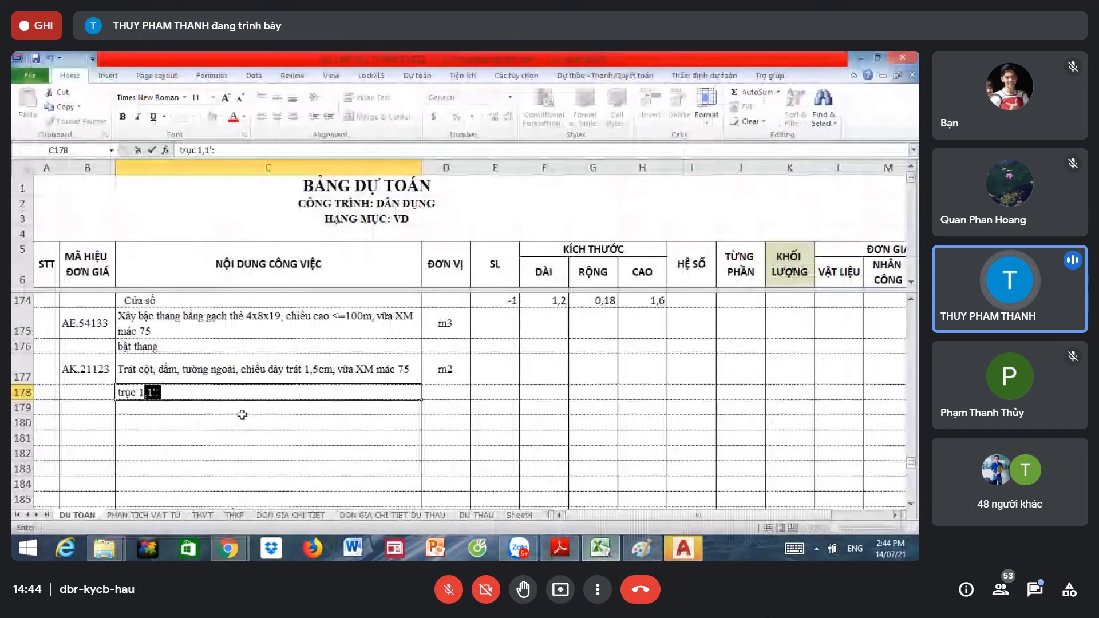
type("1,1':")
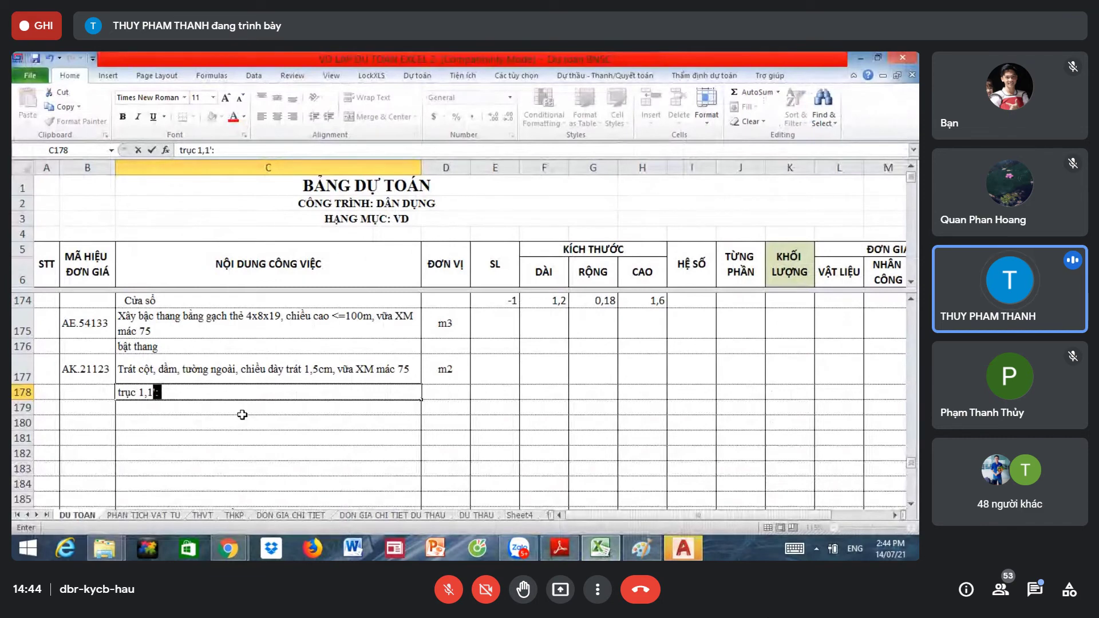
key("Return")
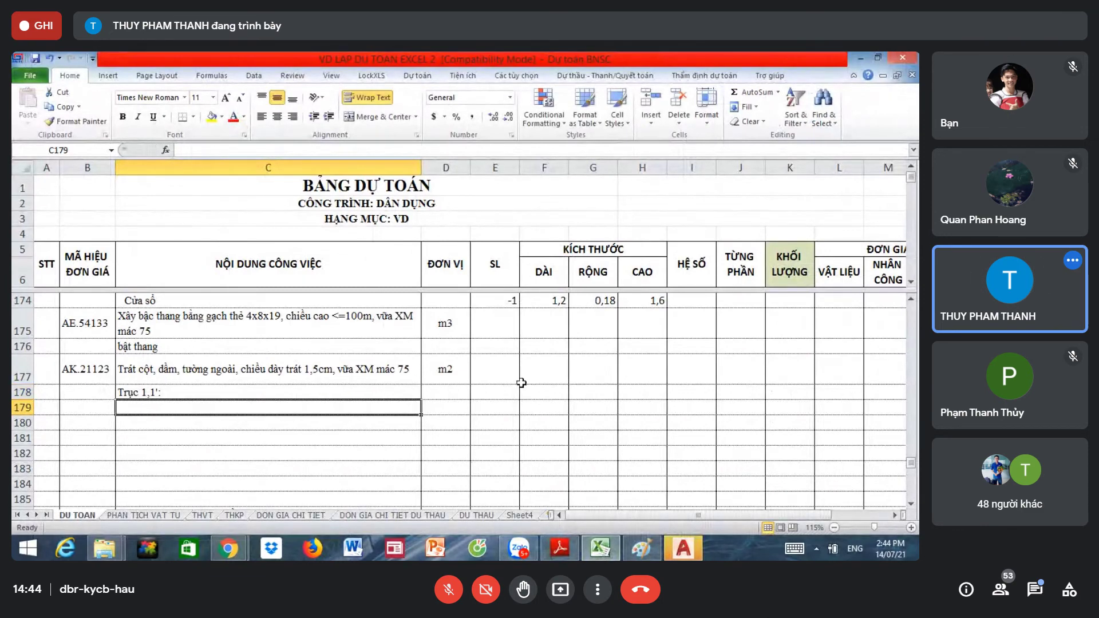
left_click(504, 392)
type("1")
left_click(544, 392)
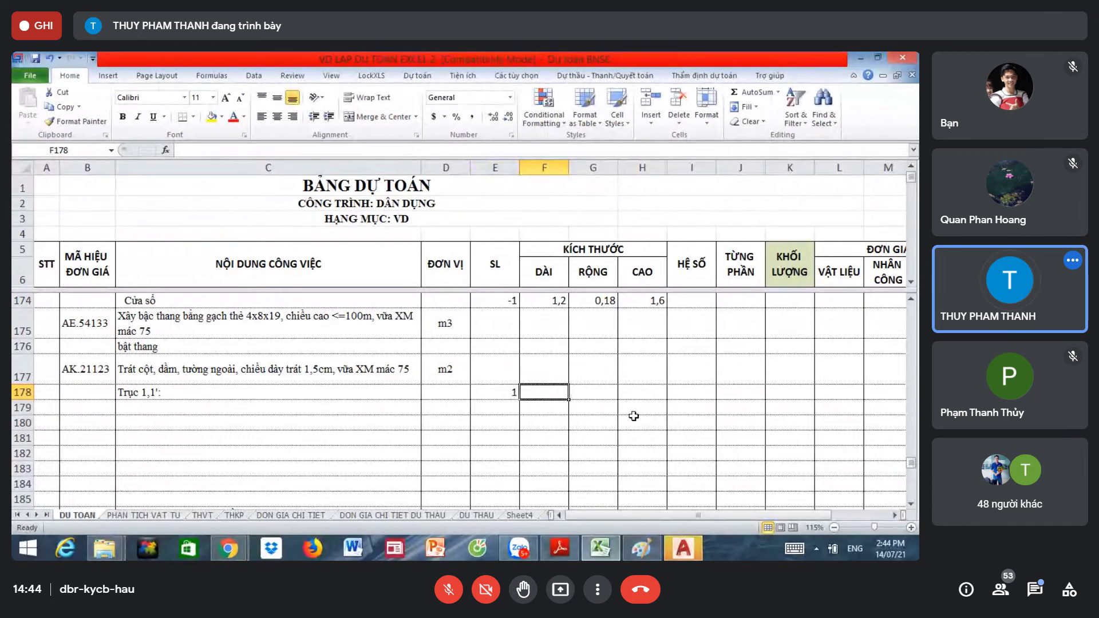
Step: Enter length 6 in F178 and height 10,2 in H178
type("1")
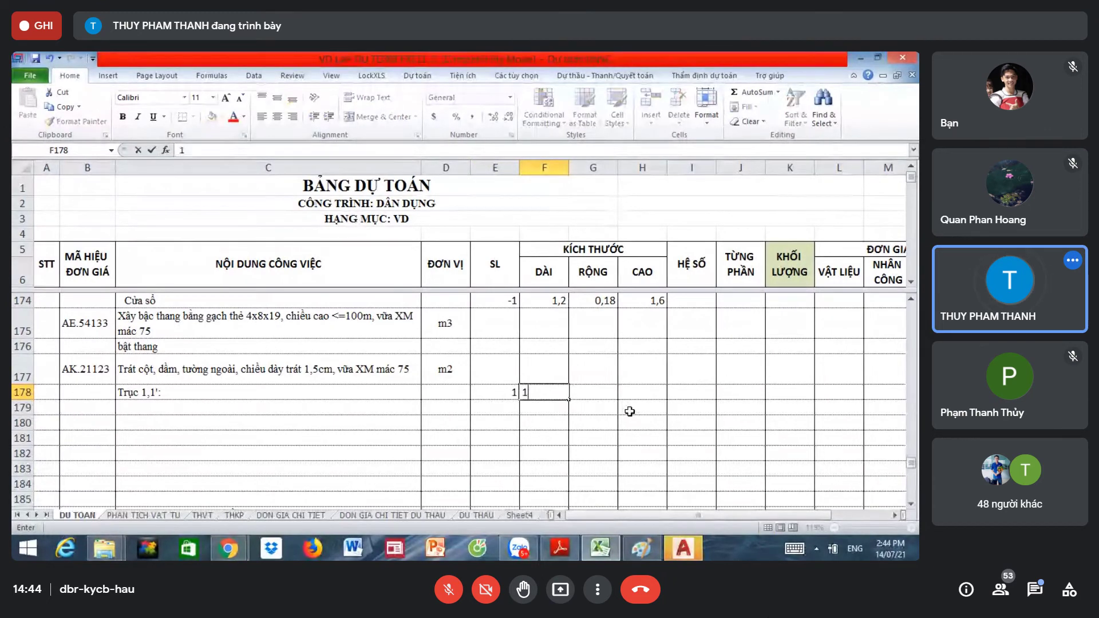
key("Escape")
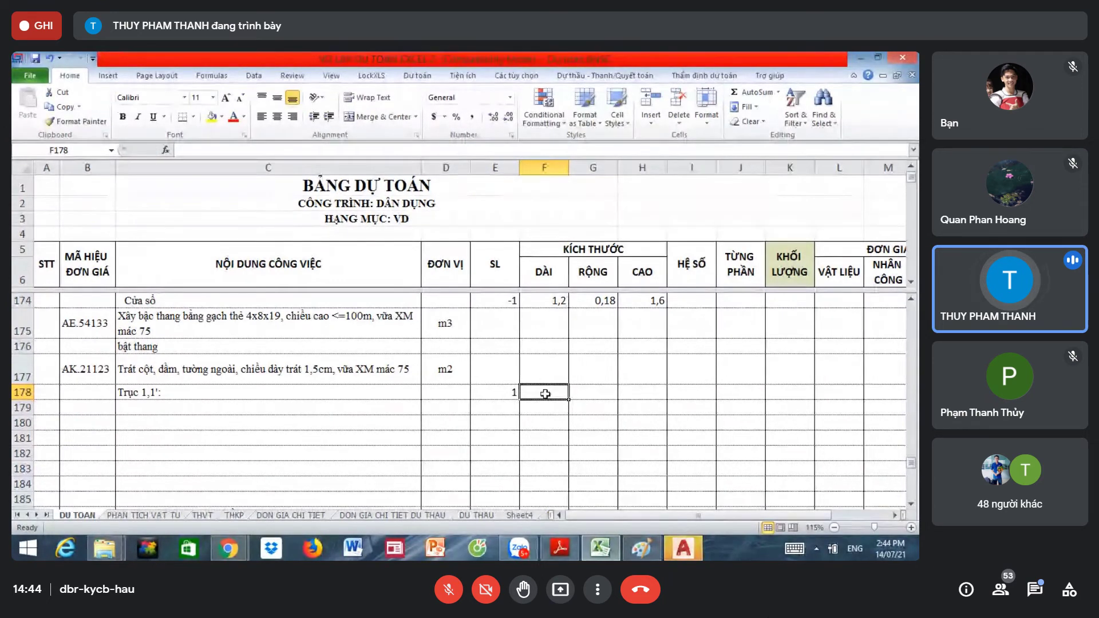
type("6")
key("Tab")
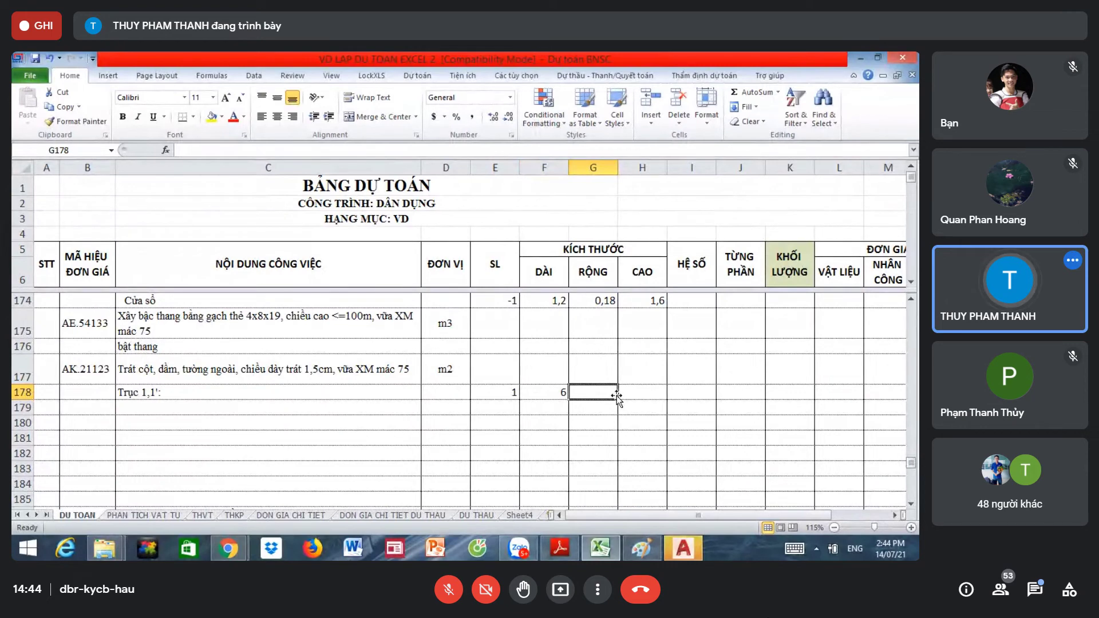
left_click(450, 370)
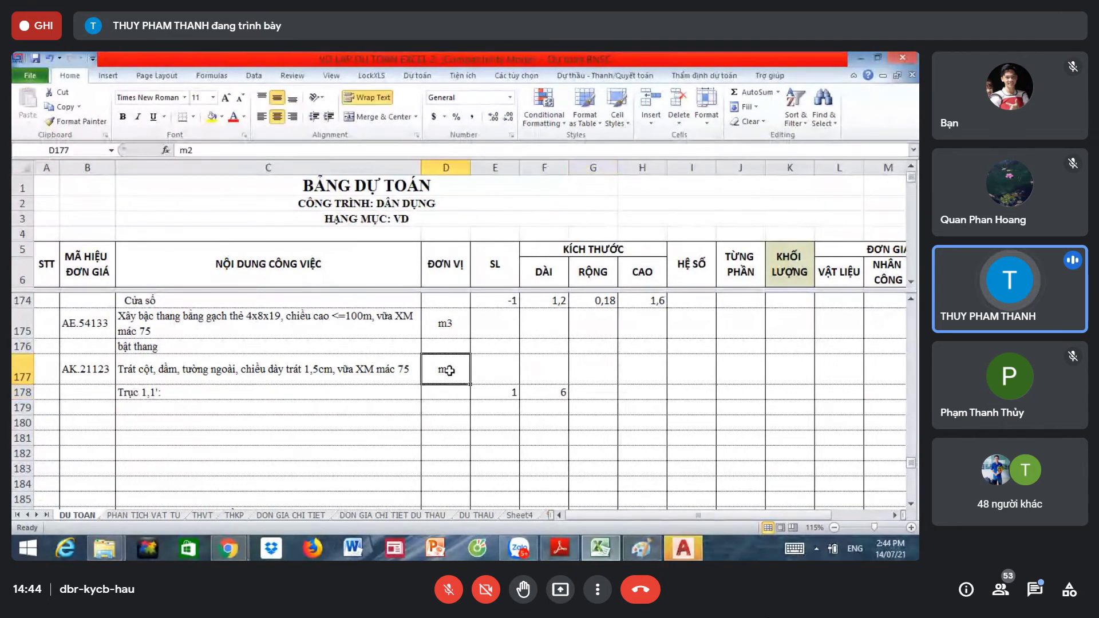
left_click(547, 391)
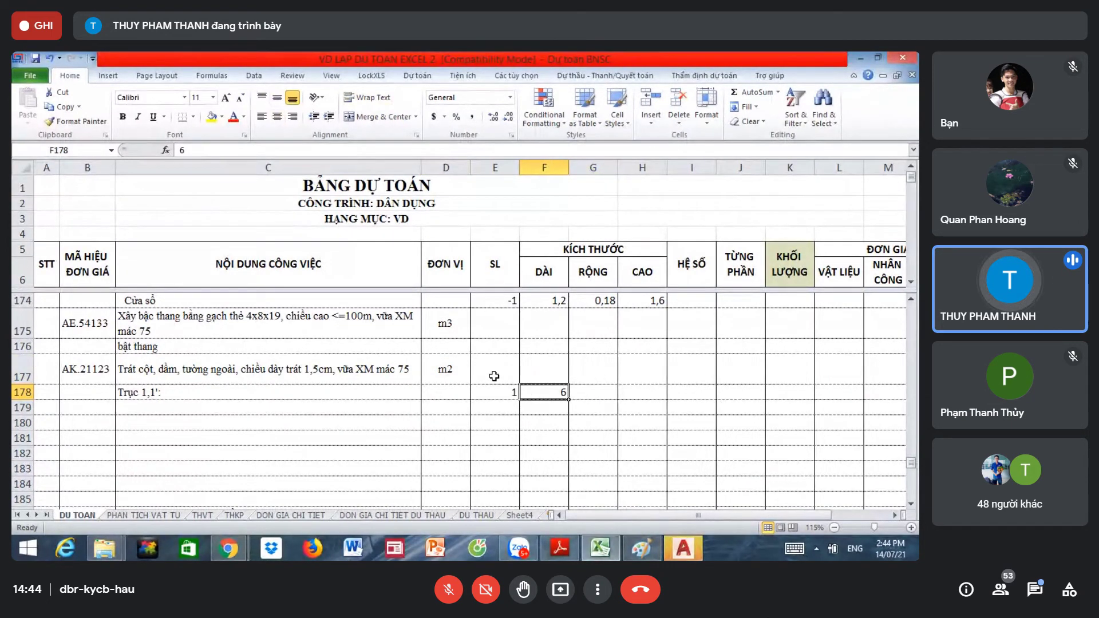
left_click(642, 375)
left_click(647, 393)
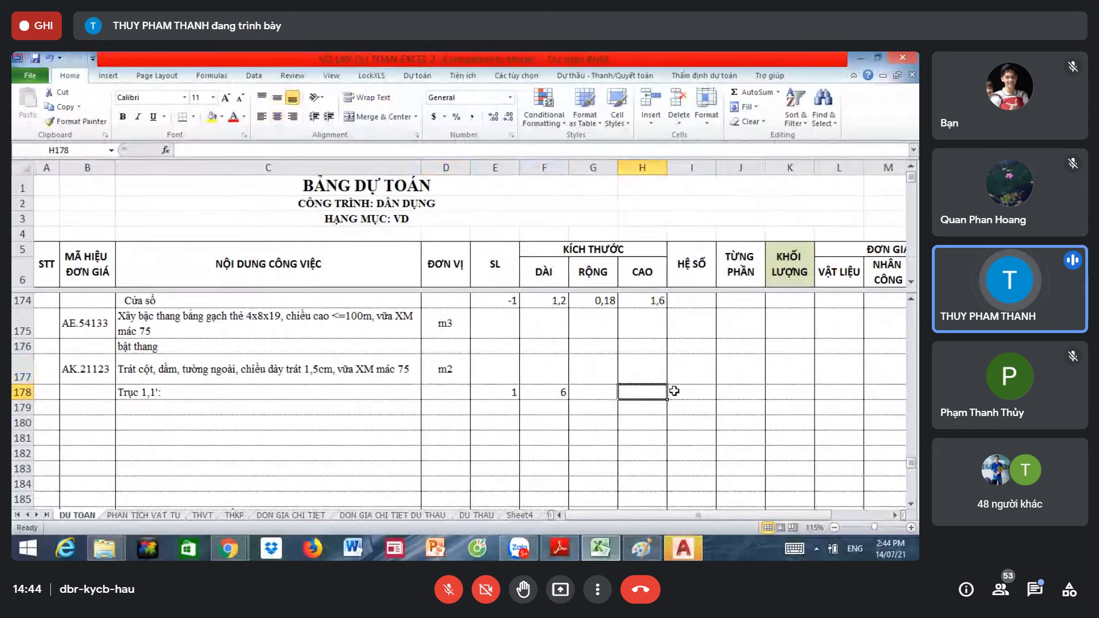
type("1.")
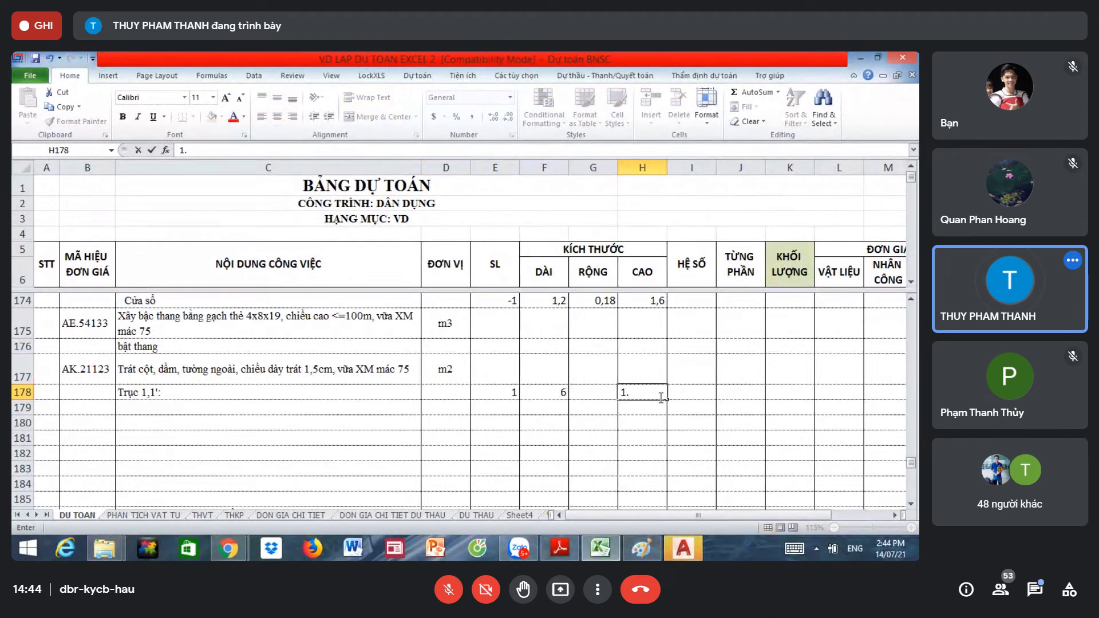
key("BackSpace")
type("2")
key("Return")
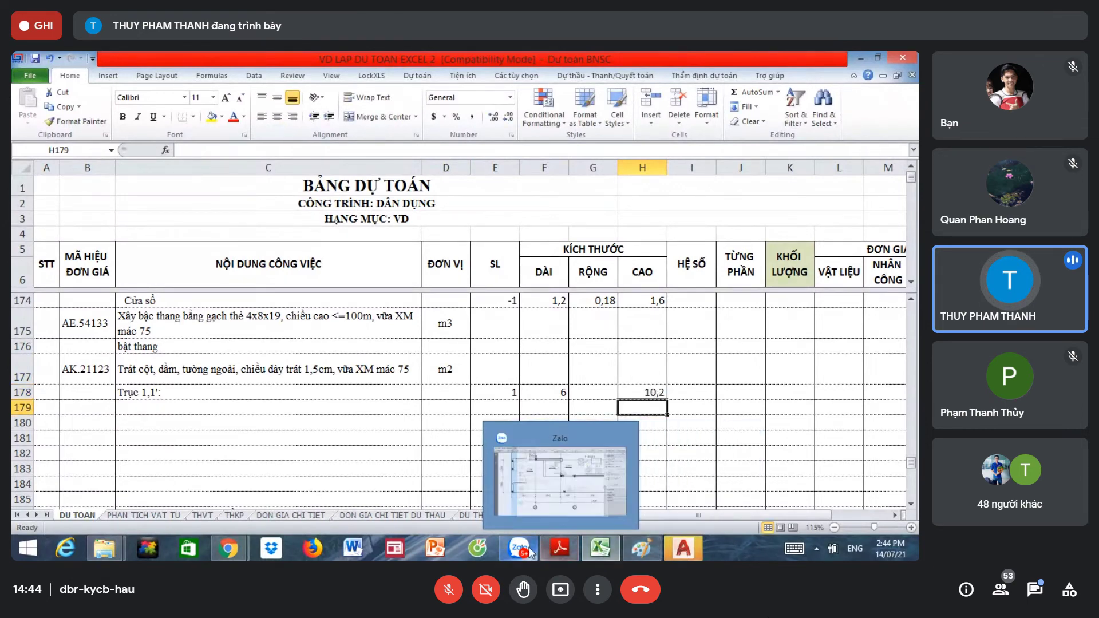
Step: Scroll the PDF drawings down to the A-A building section on page 7
left_click(567, 548)
scroll(515, 494, "down", 3)
scroll(469, 446, "down", 3)
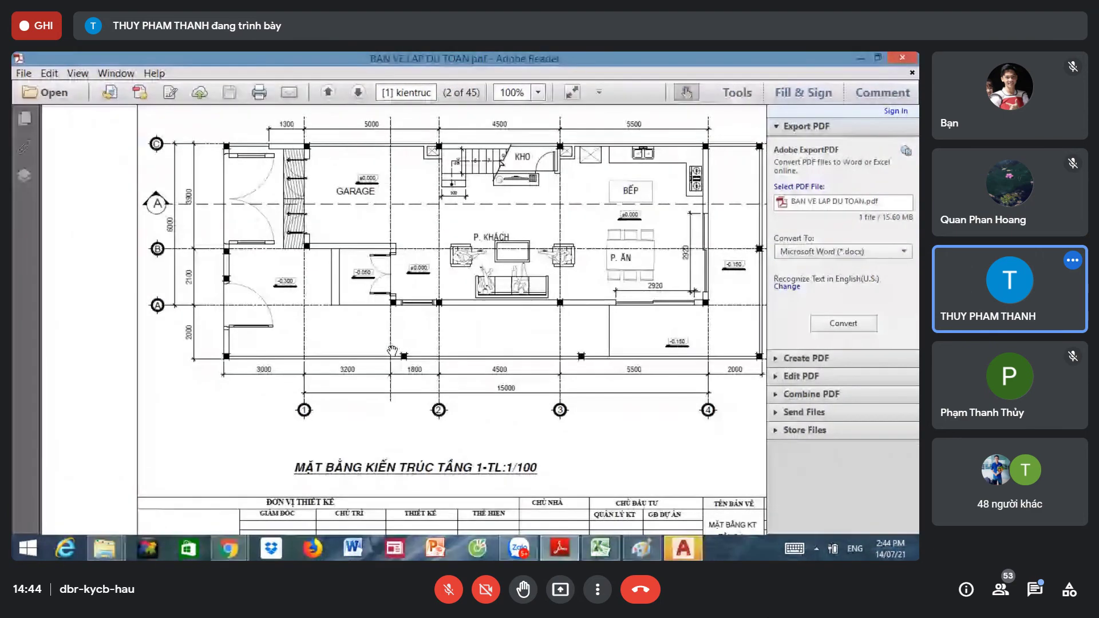
scroll(424, 395, "down", 3)
scroll(383, 351, "down", 5)
scroll(384, 350, "down", 5)
scroll(380, 349, "down", 5)
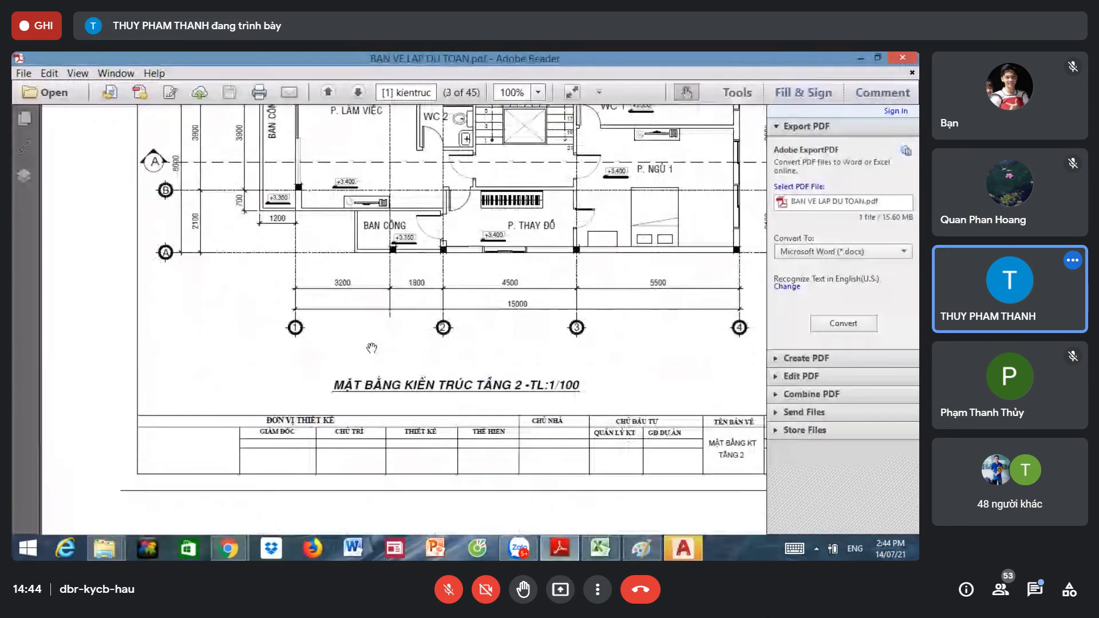
scroll(378, 347, "down", 5)
scroll(375, 346, "down", 5)
scroll(373, 344, "down", 5)
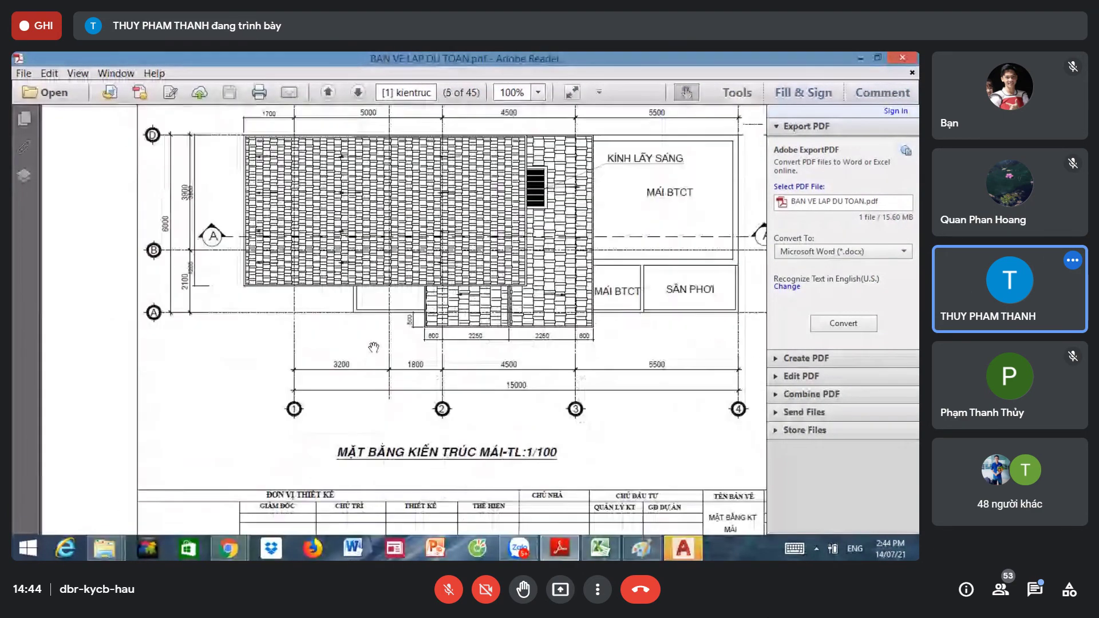
scroll(372, 345, "down", 2)
scroll(372, 345, "down", 2)
scroll(373, 346, "down", 3)
scroll(369, 340, "down", 3)
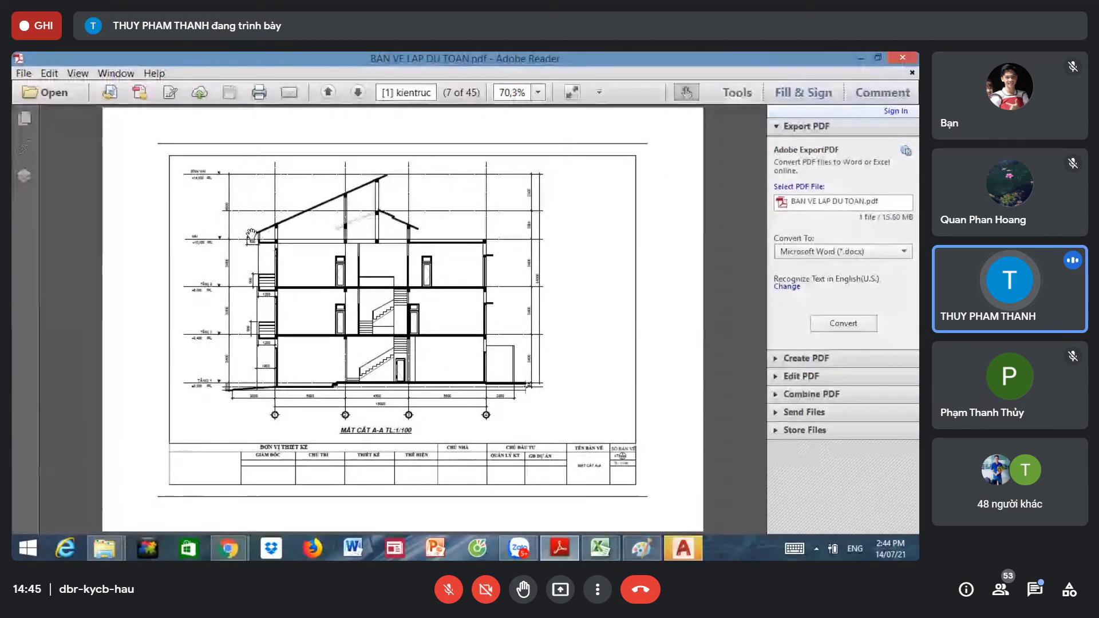
Step: Inspect the eave detail by the roof on section A-A, then return to the estimate sheet
scroll(250, 232, "up", 1)
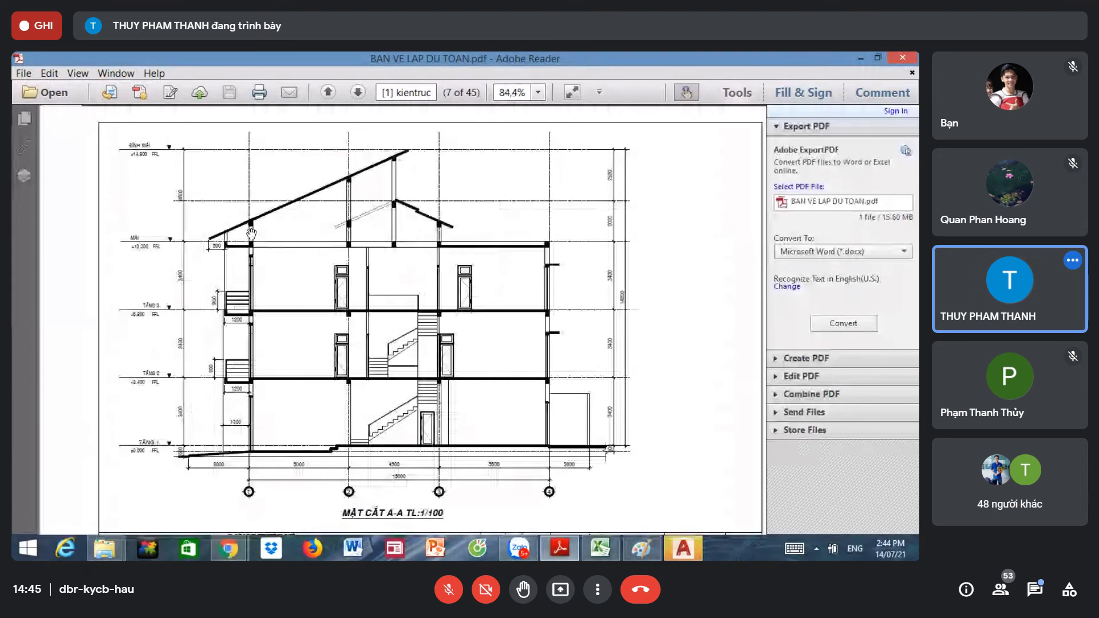
scroll(251, 231, "up", 2)
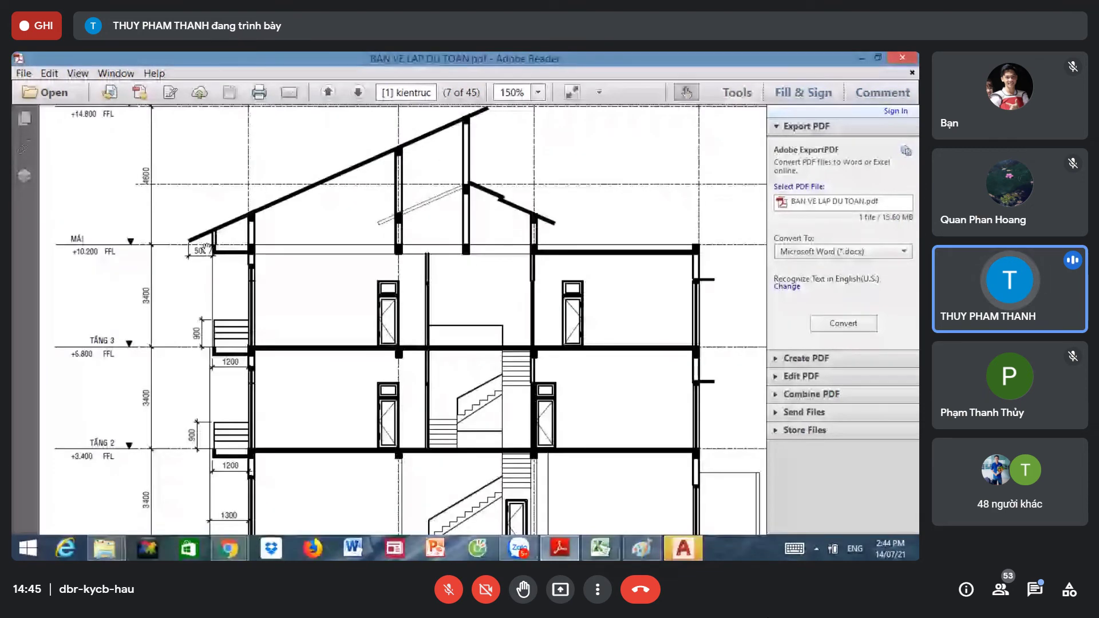
scroll(206, 247, "up", 2)
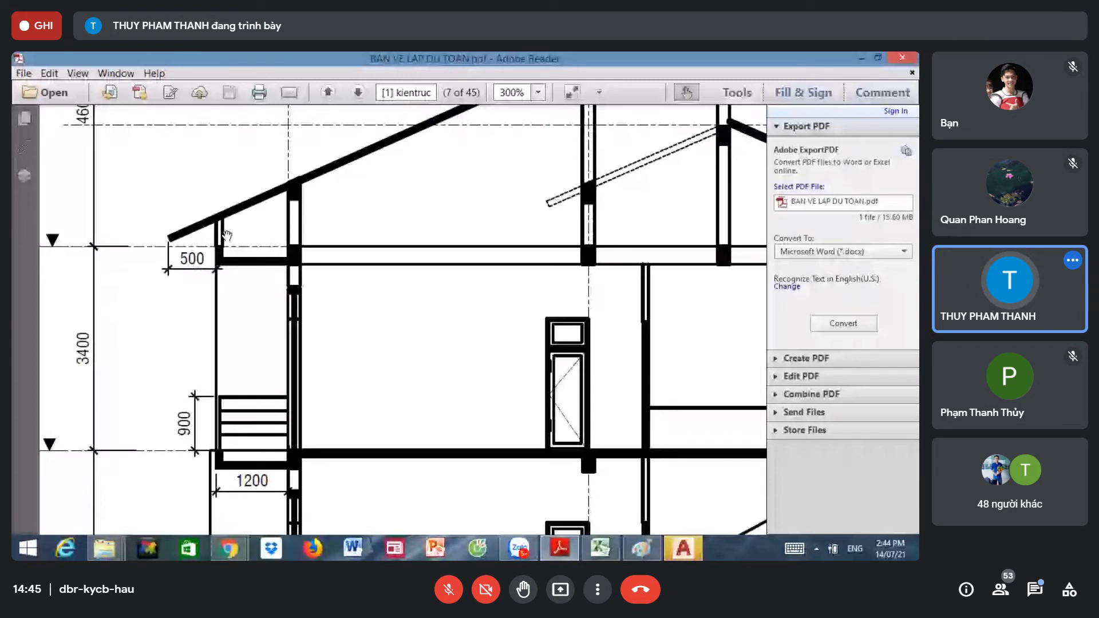
scroll(250, 238, "down", 1)
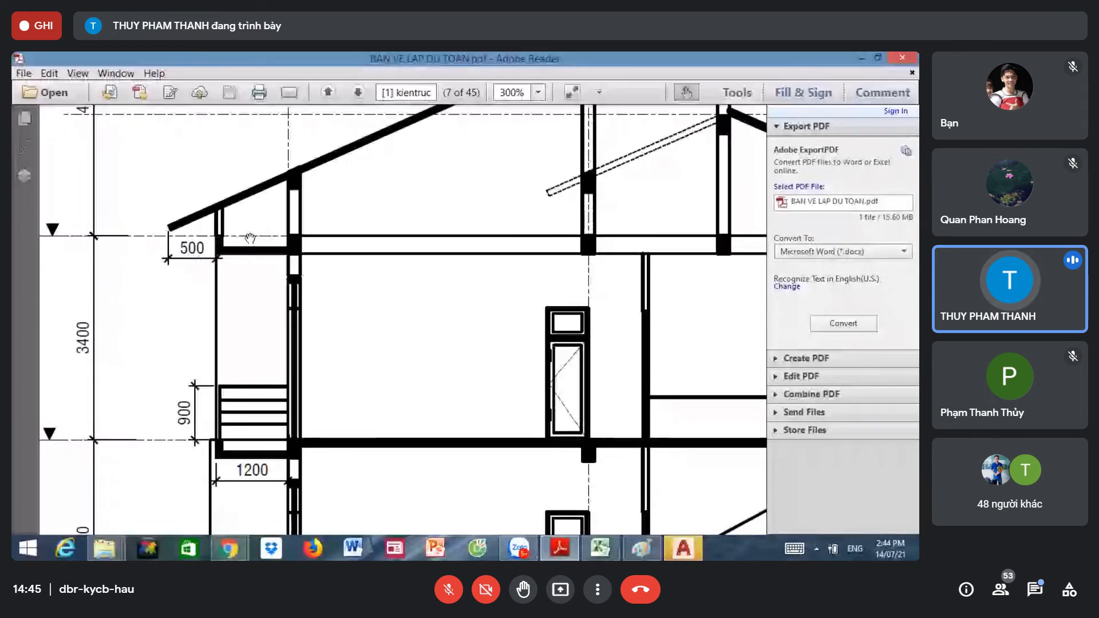
scroll(250, 238, "down", 3)
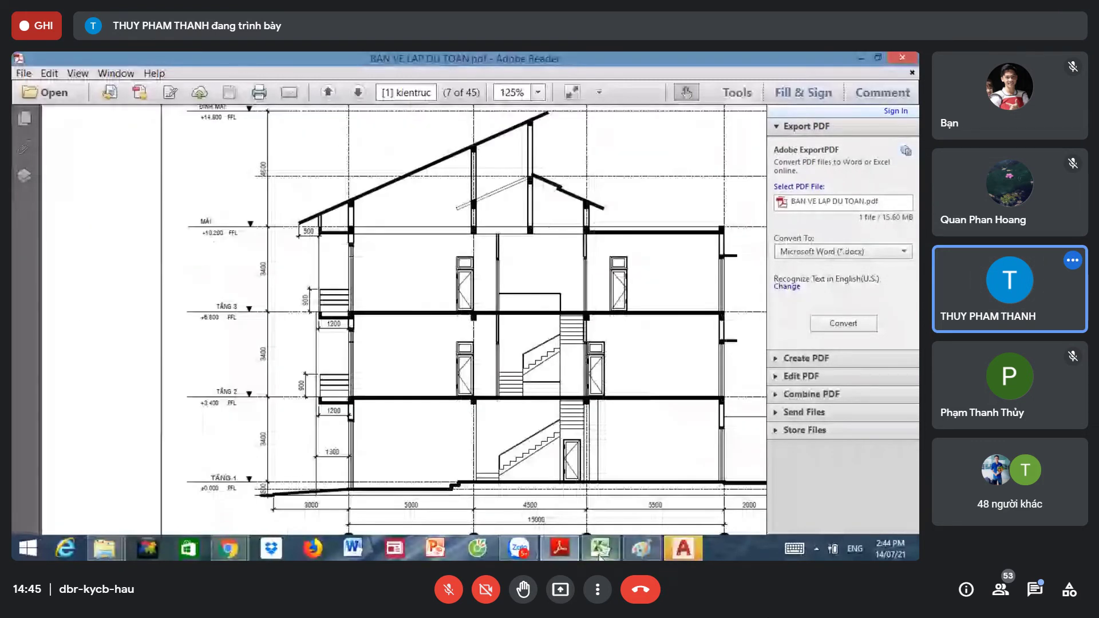
left_click(599, 552)
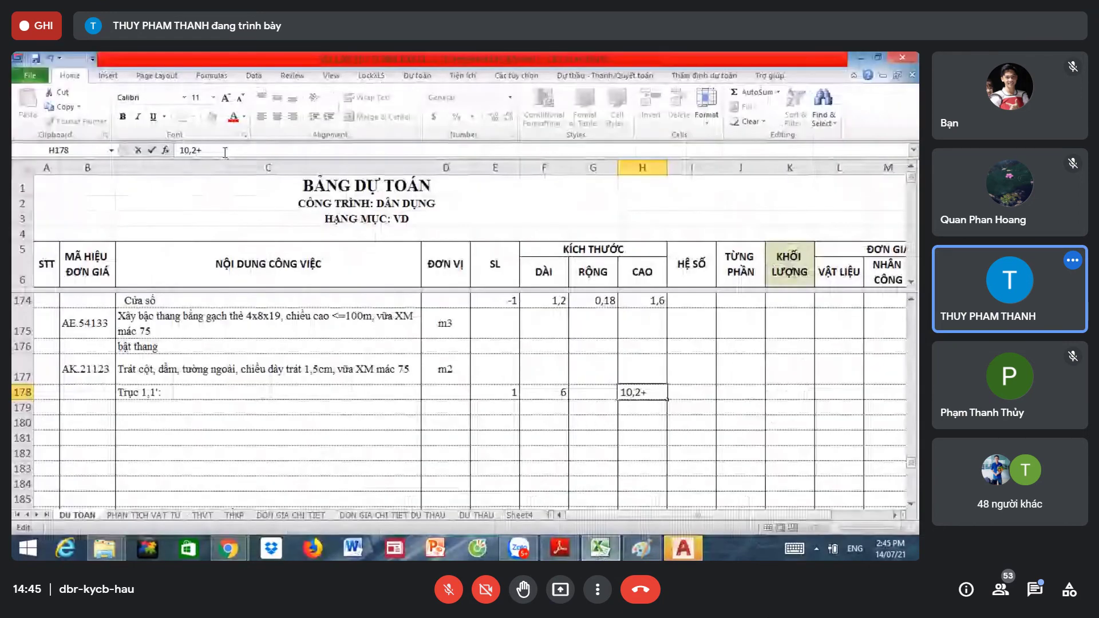
Step: Extend the H178 height to 10,2+0,3 so the cell reads 10,5
type("0,3")
key("Return")
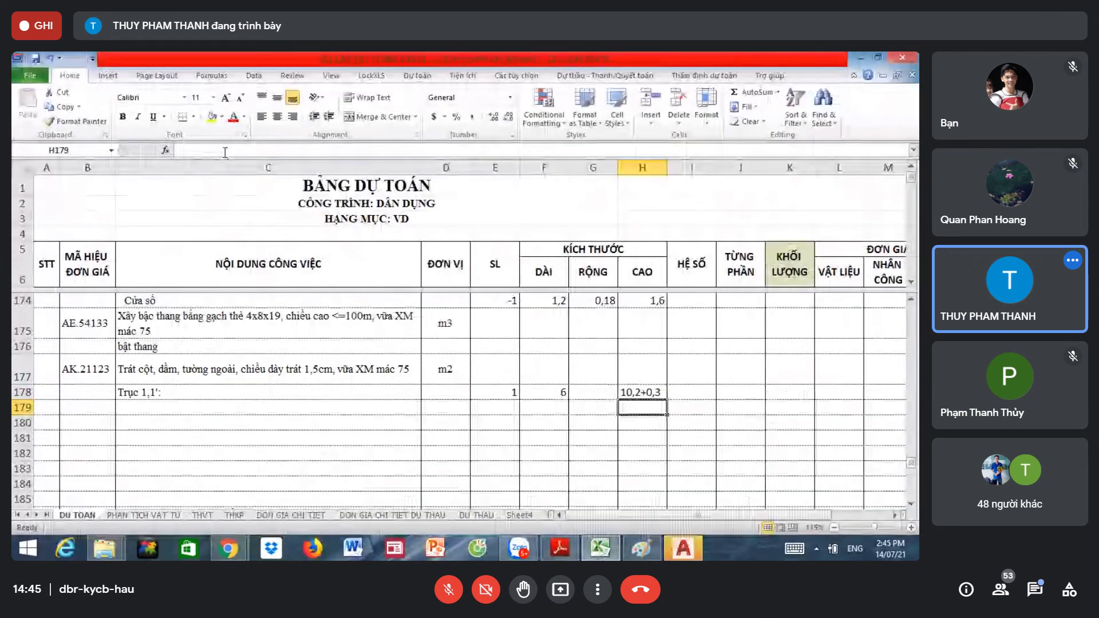
double_click(623, 392)
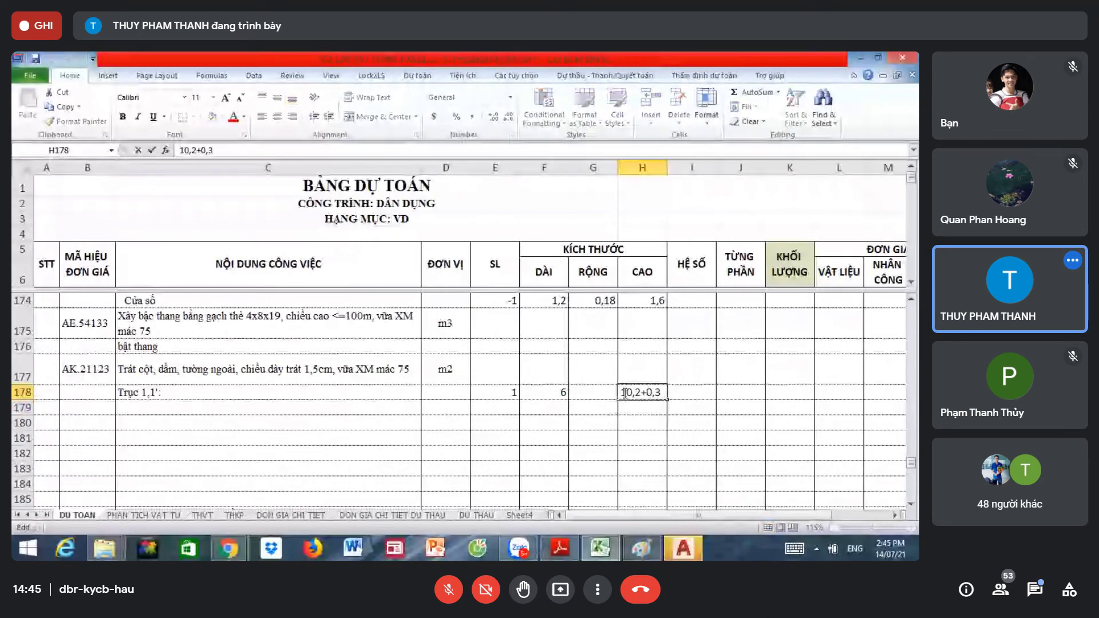
type("=")
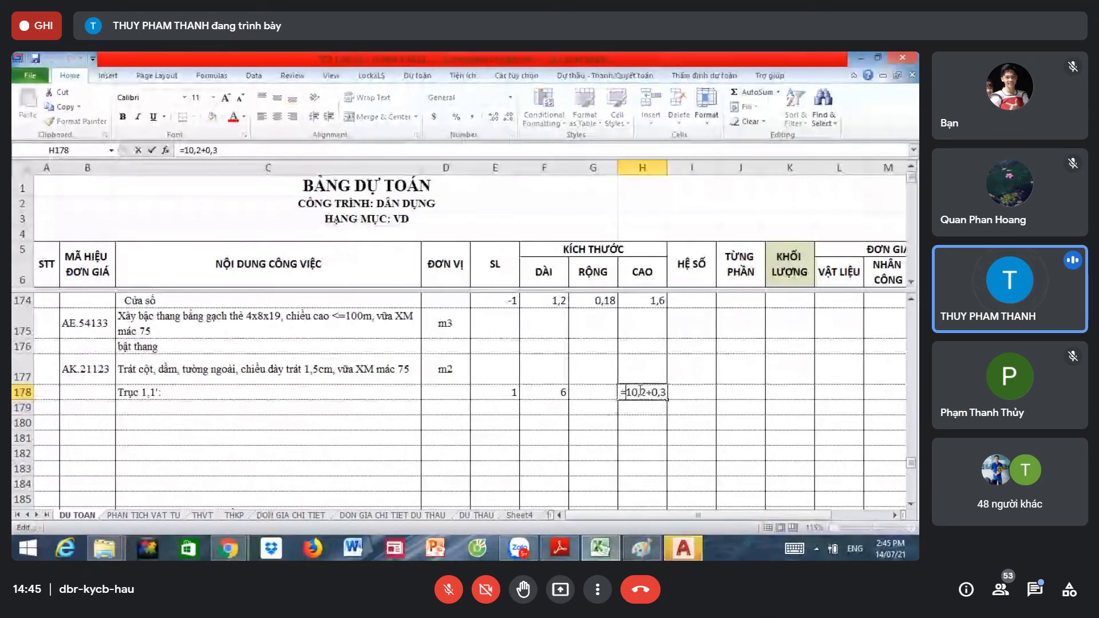
key("Return")
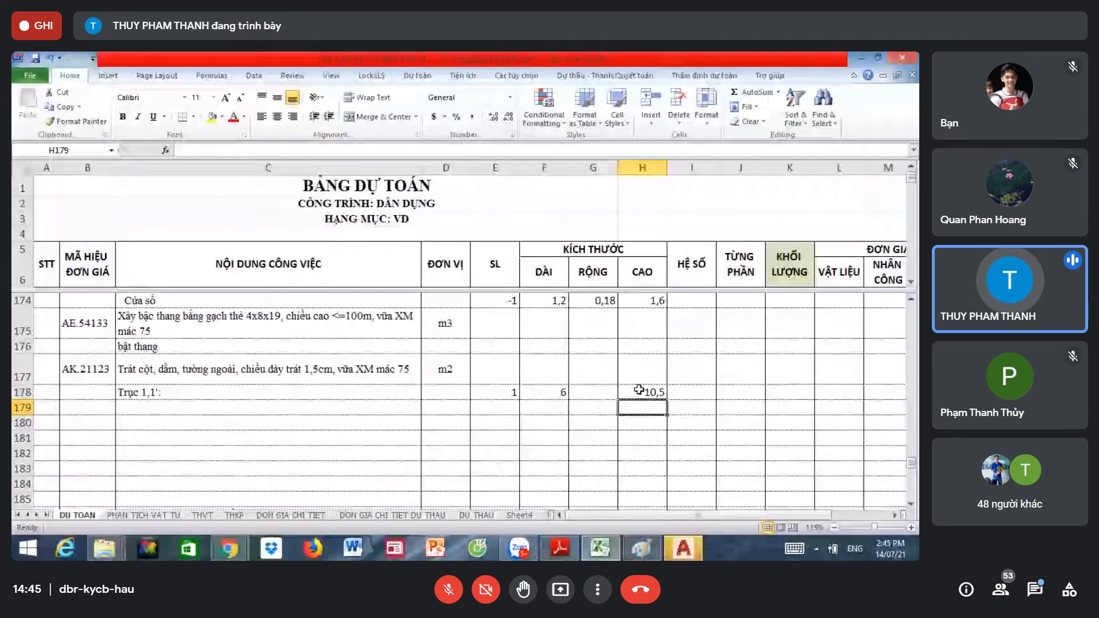
Step: Add the trục 4 row with quantity 1, length 6 and height 10,2
left_click(407, 407)
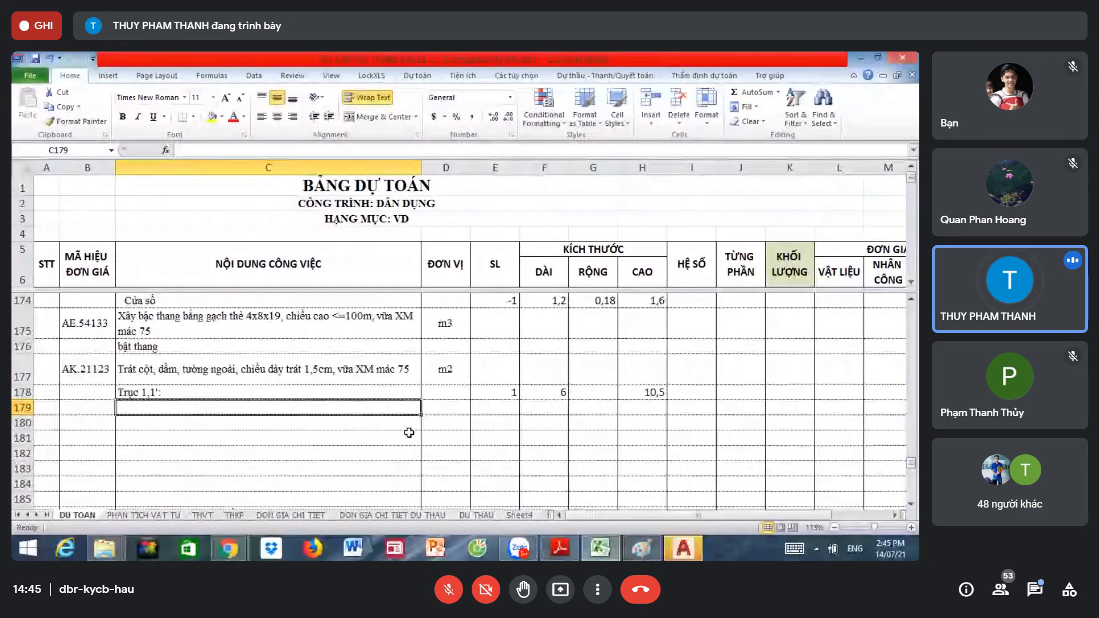
left_click(563, 550)
scroll(582, 396, "down", 2)
scroll(583, 397, "up", 2)
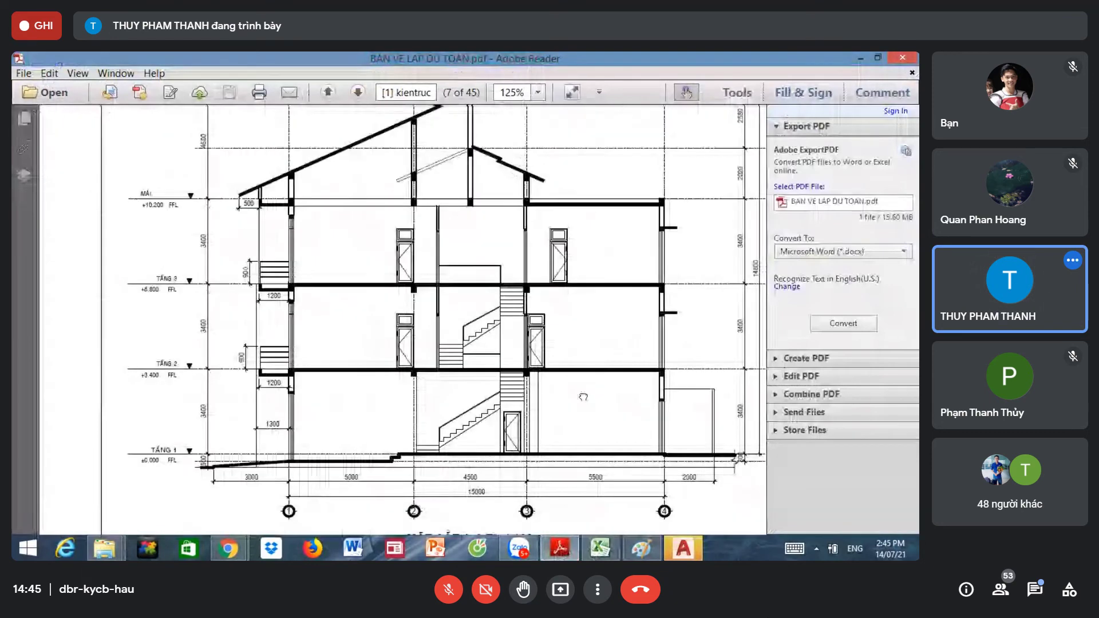
left_click(588, 554)
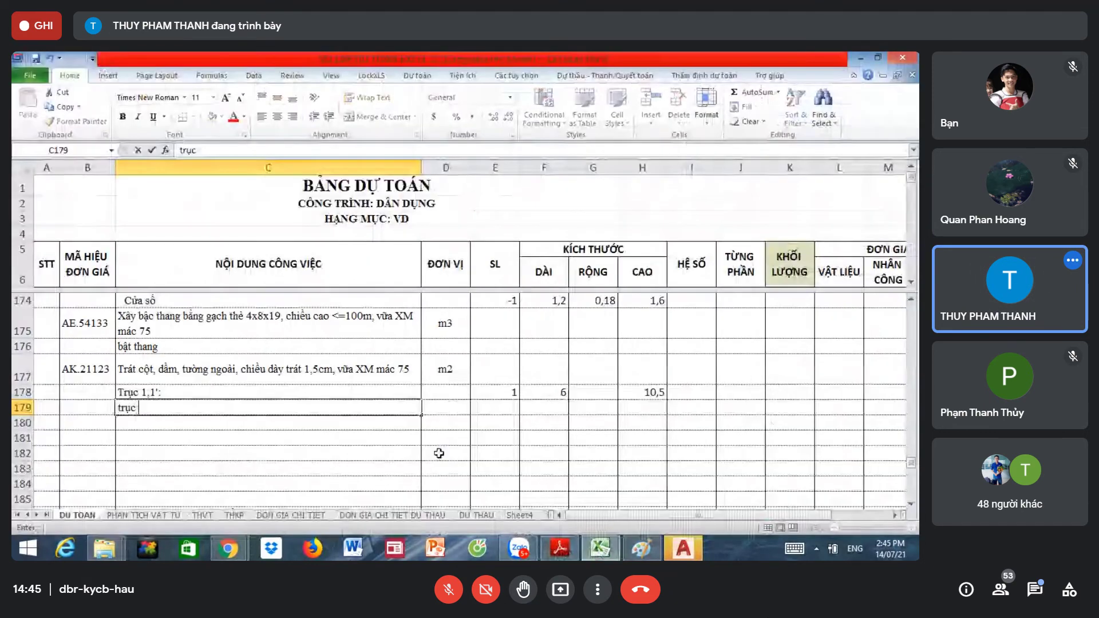
type("4")
key("Tab")
key("Tab")
type("1")
key("Tab")
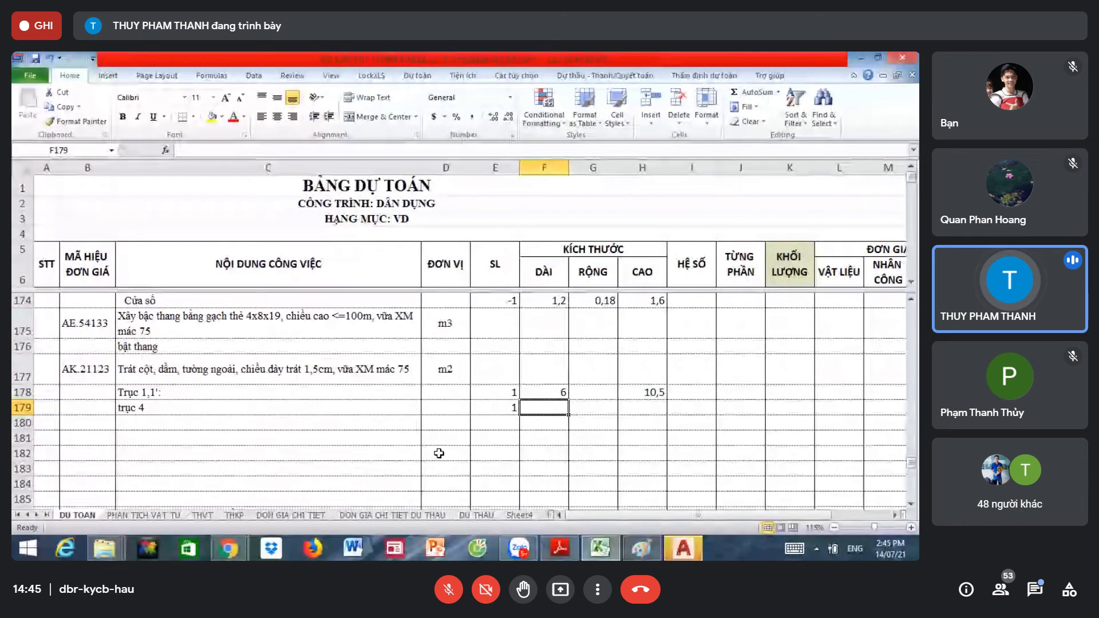
type("6")
key("Tab")
key("Tab")
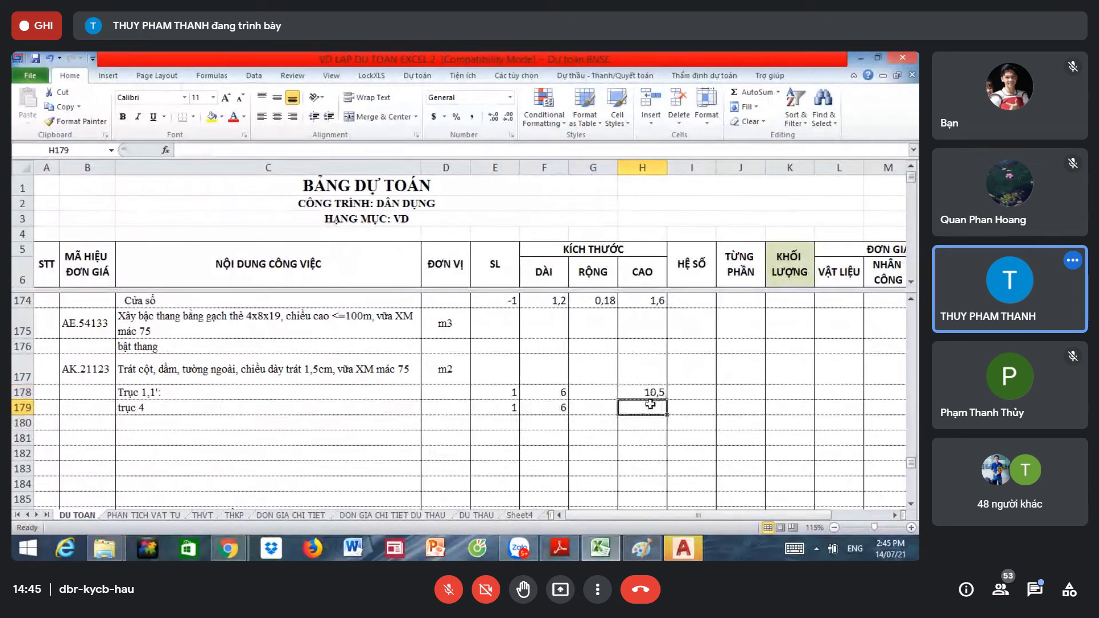
type("10")
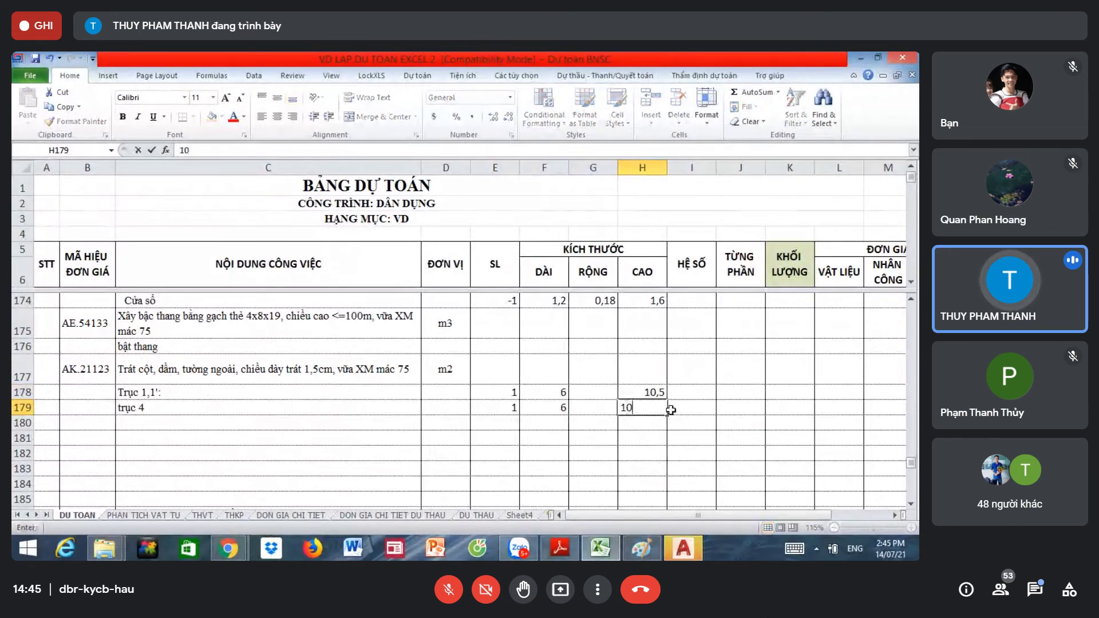
type(",2")
key("Return")
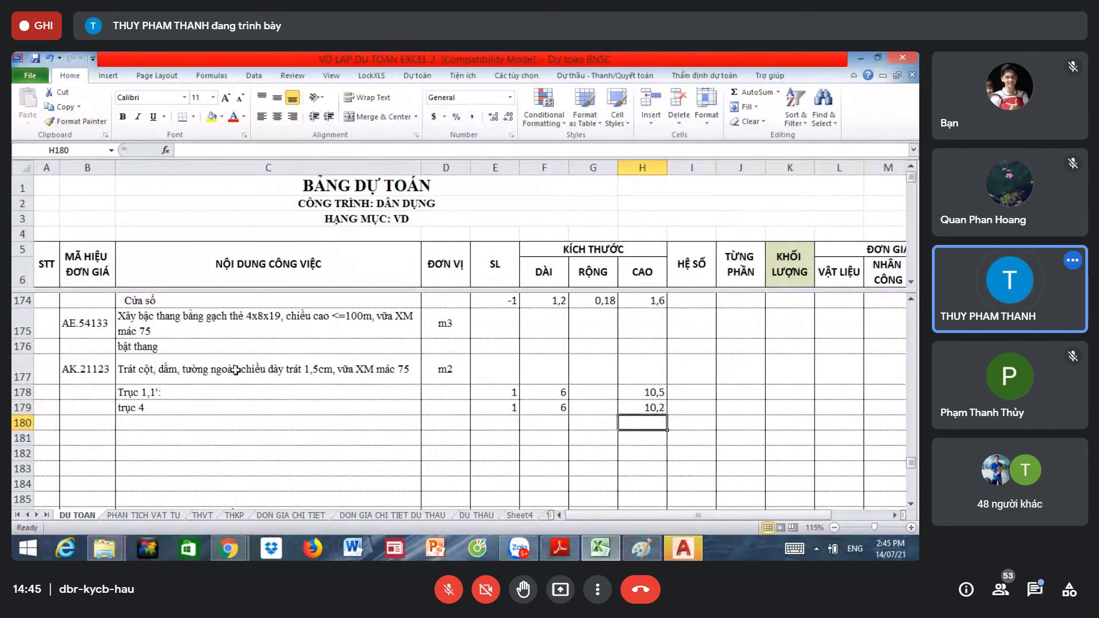
Step: Add description rows 'trục A & B:' (via AutoComplete) and 'Trục C' below it
left_click(267, 420)
type("trục")
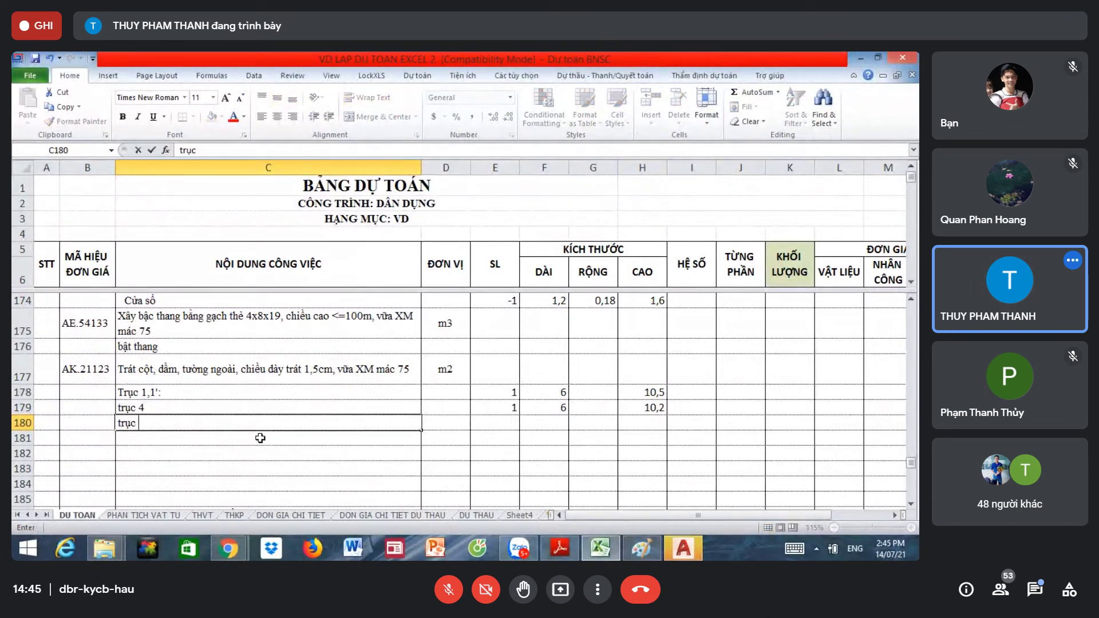
type("a")
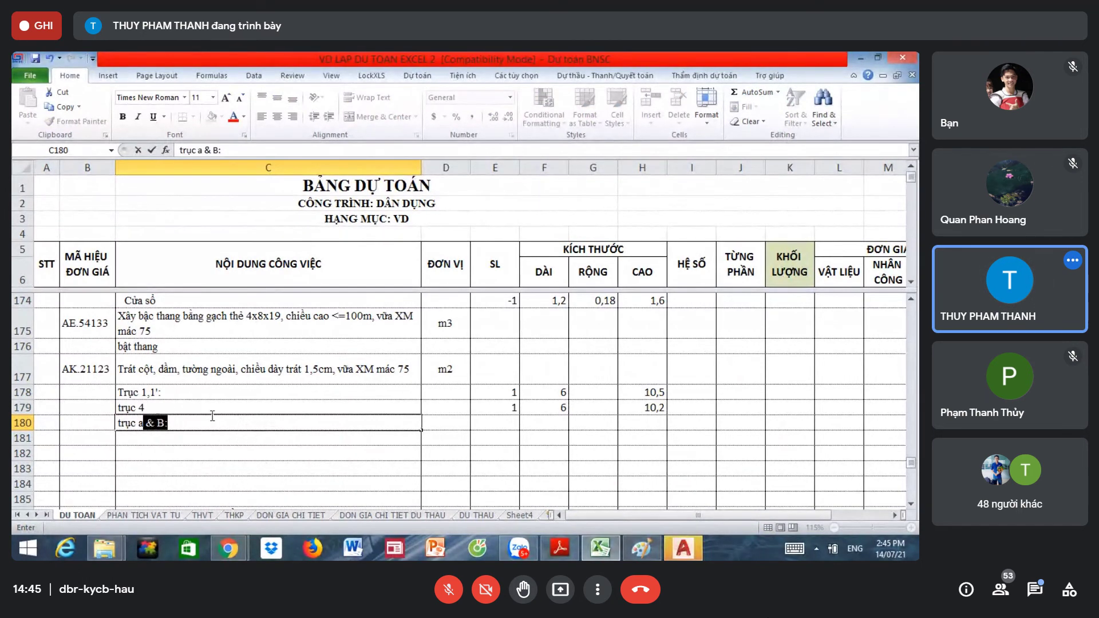
key("Return")
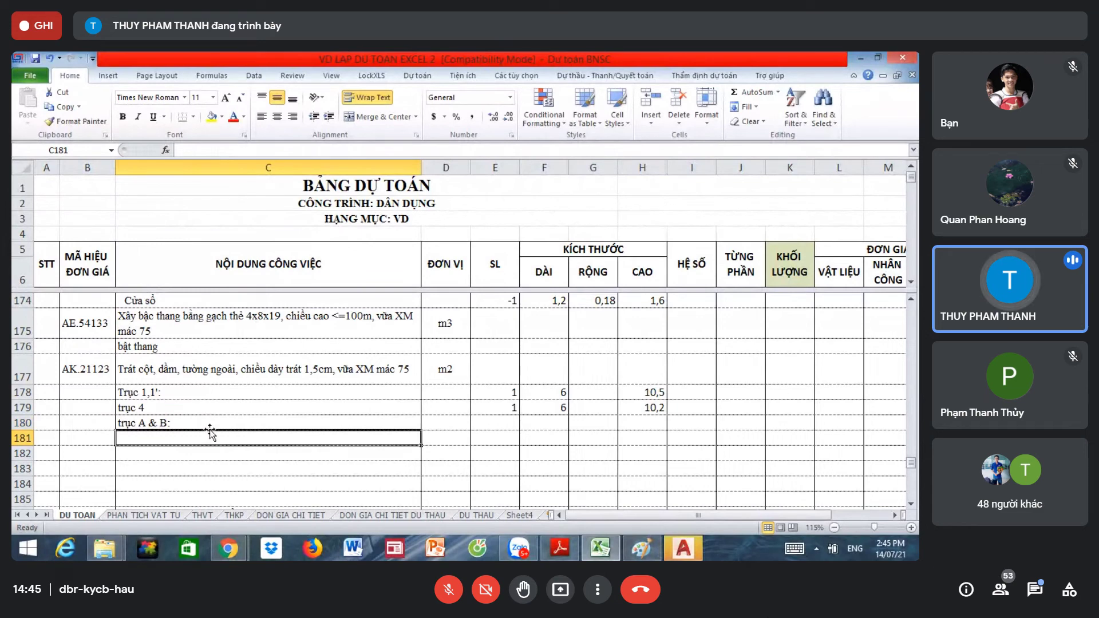
type("Trục C")
key("Return")
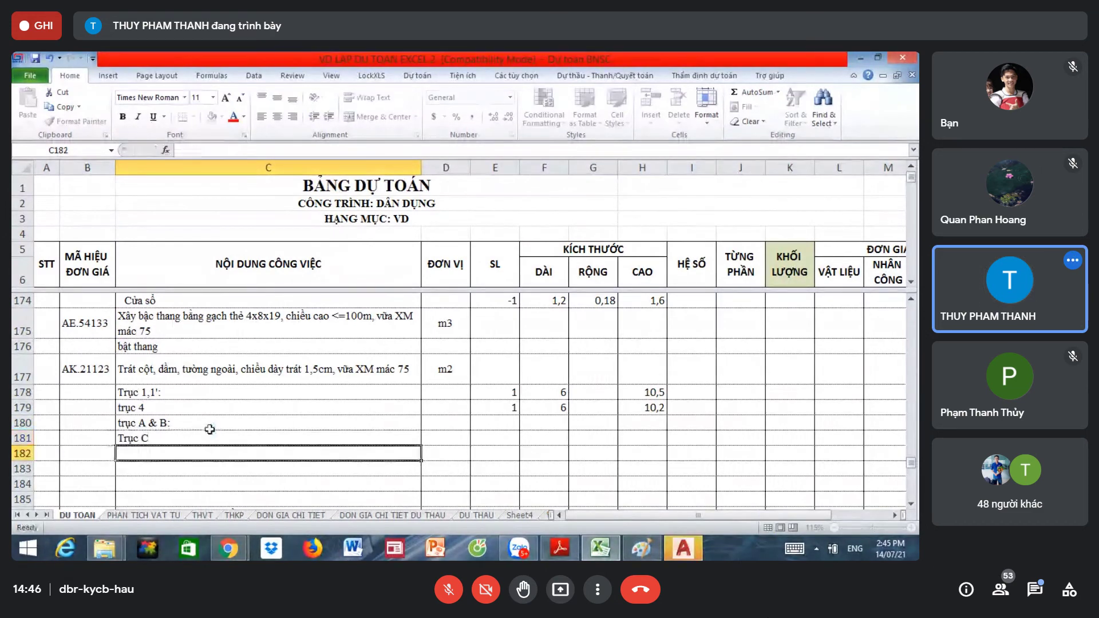
left_click(559, 548)
Step: Review the full section A-A and its level marks, then bring up the B014 TOPIA AutoCAD drawing
scroll(495, 367, "up", 1)
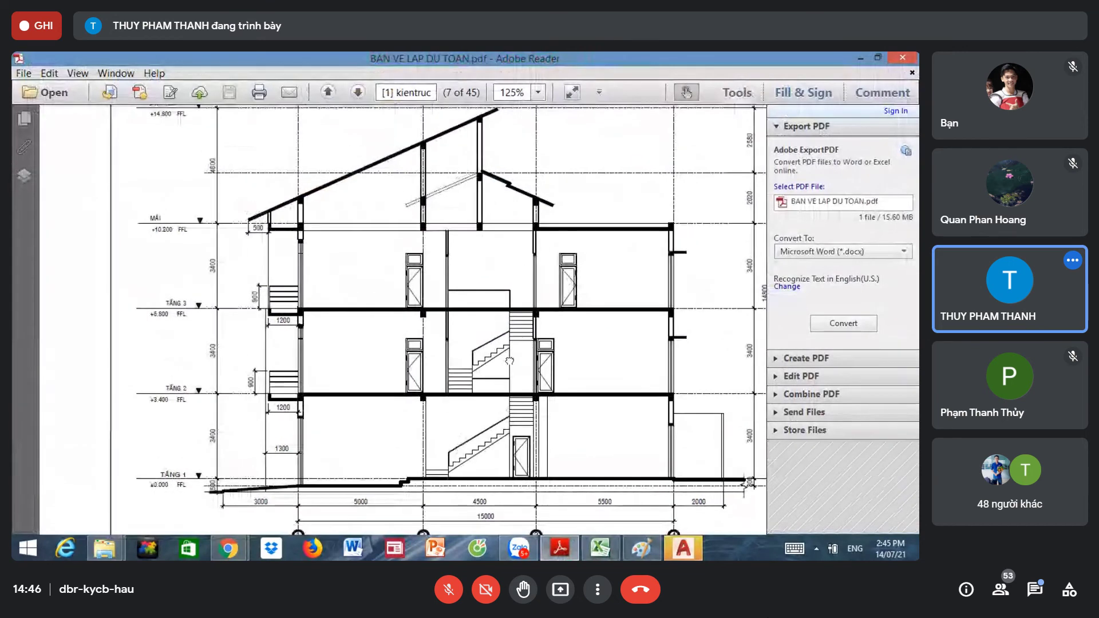
left_click_drag(488, 379, 492, 375)
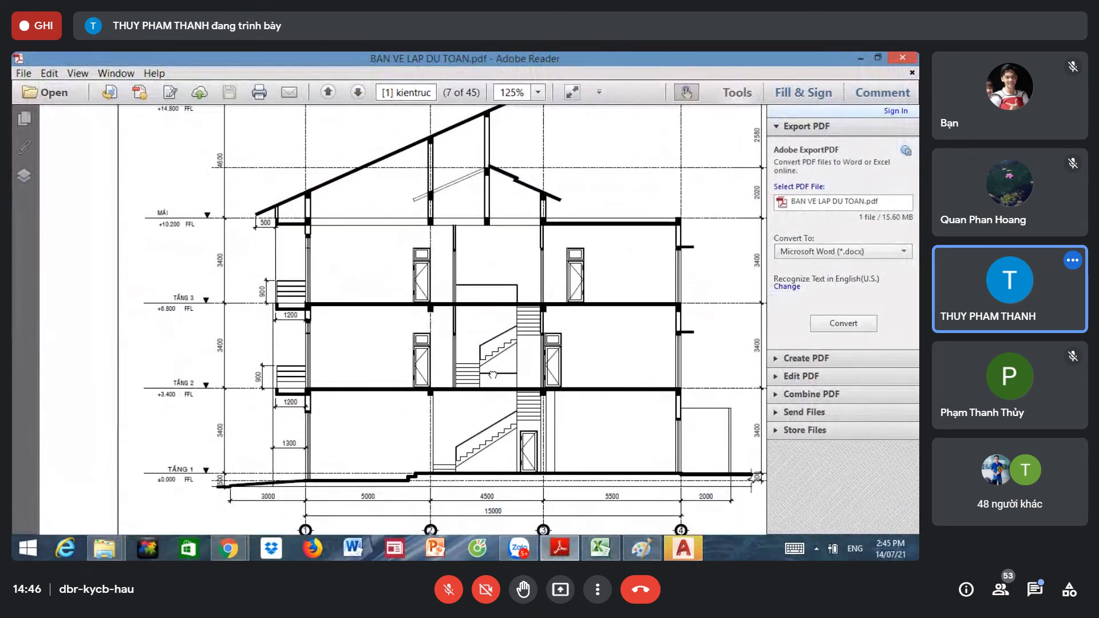
scroll(489, 366, "up", 1)
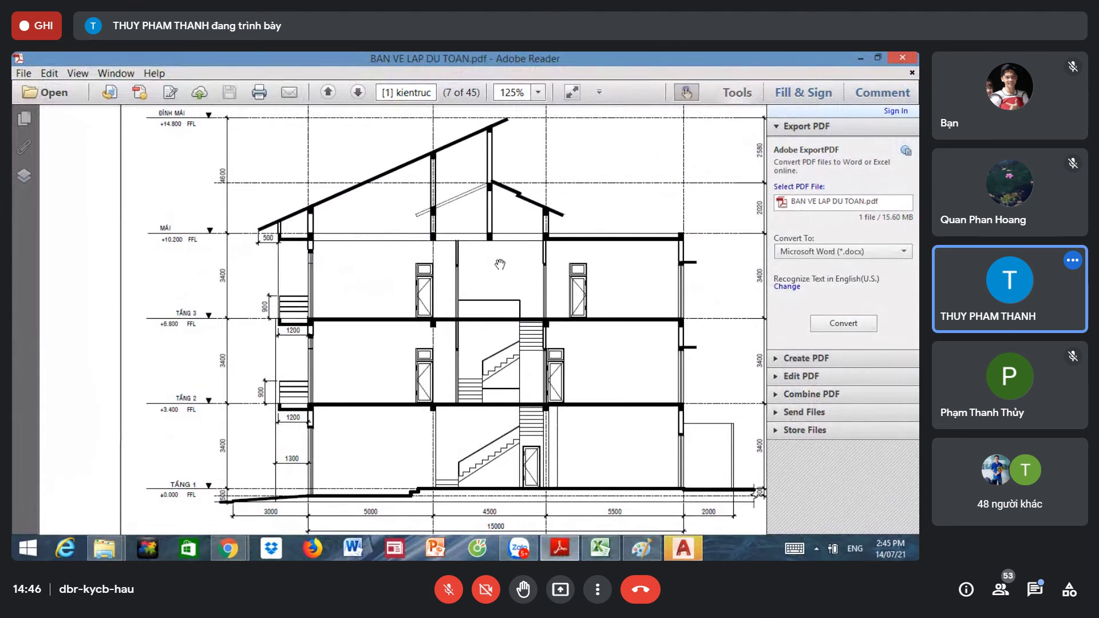
scroll(499, 264, "down", 1)
scroll(489, 231, "up", 1)
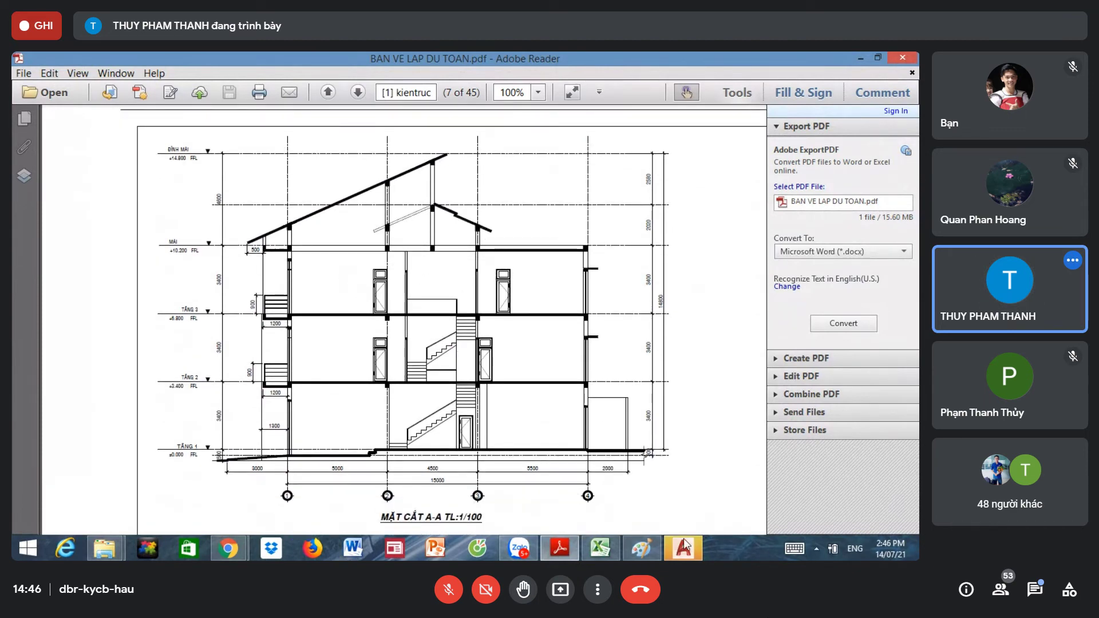
left_click(640, 541)
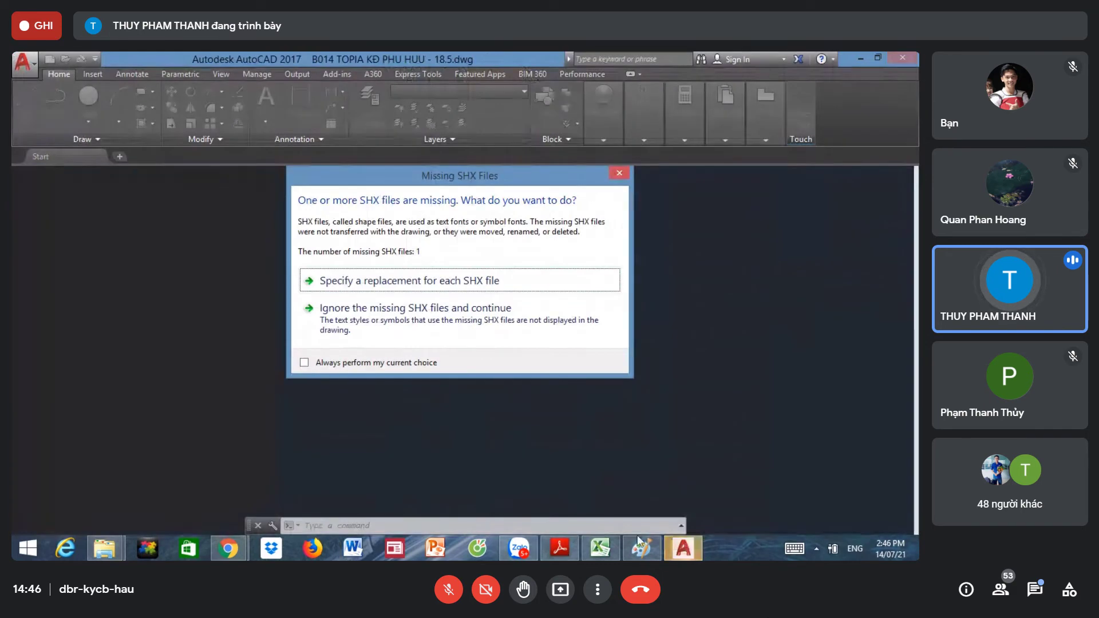
Step: Dismiss the missing SHX warning, relabel C180 'trục A & B; C:' and clear the Trục C label
left_click(619, 173)
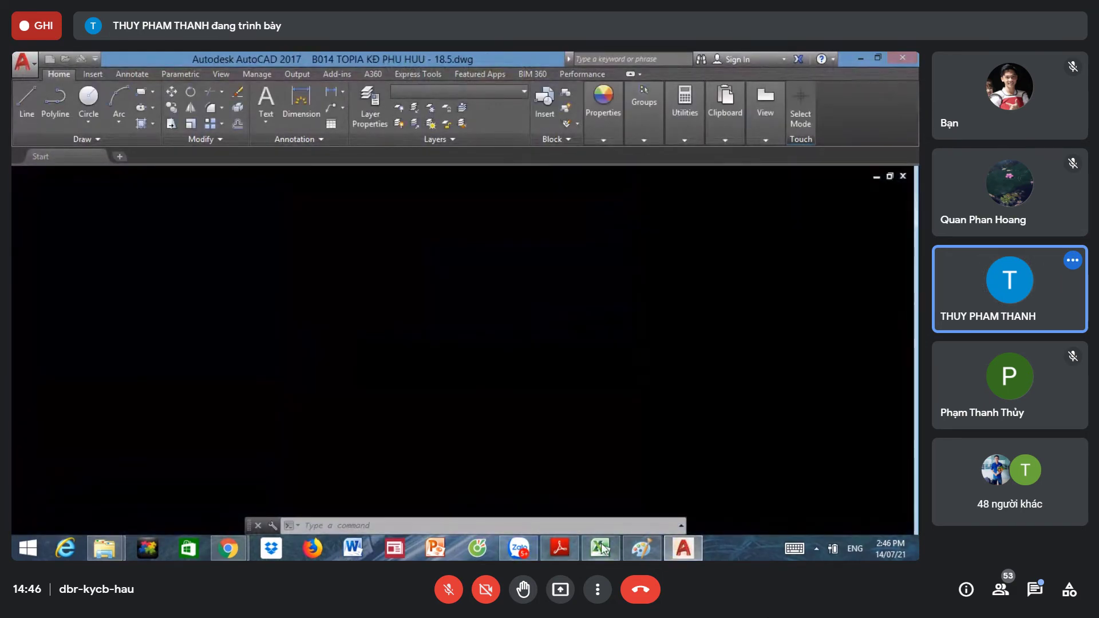
left_click(601, 548)
double_click(163, 422)
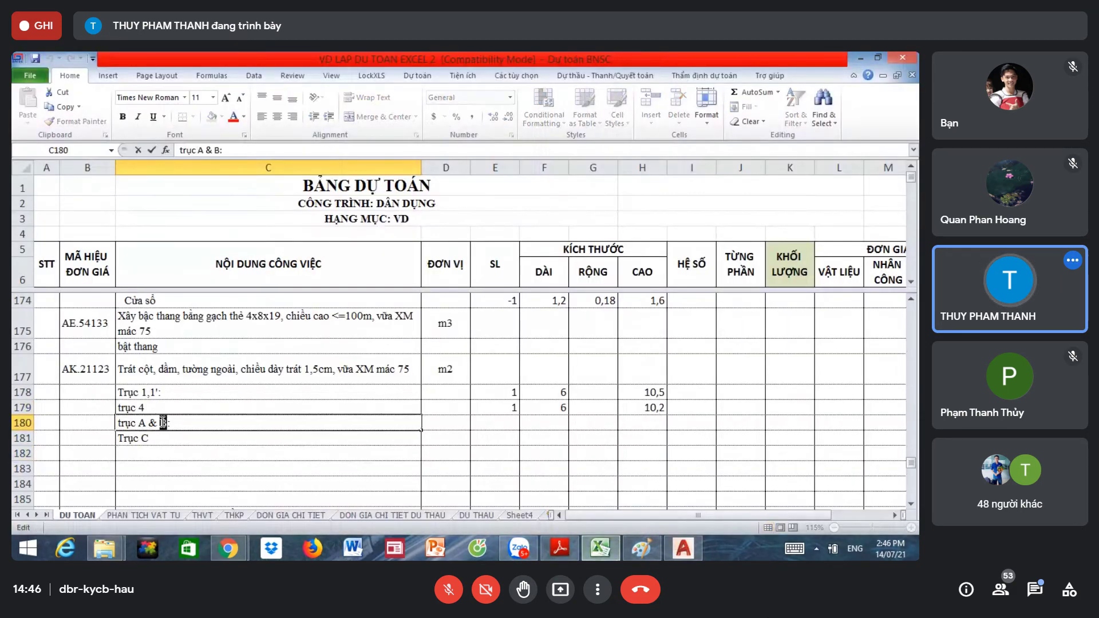
left_click_drag(163, 422, 147, 422)
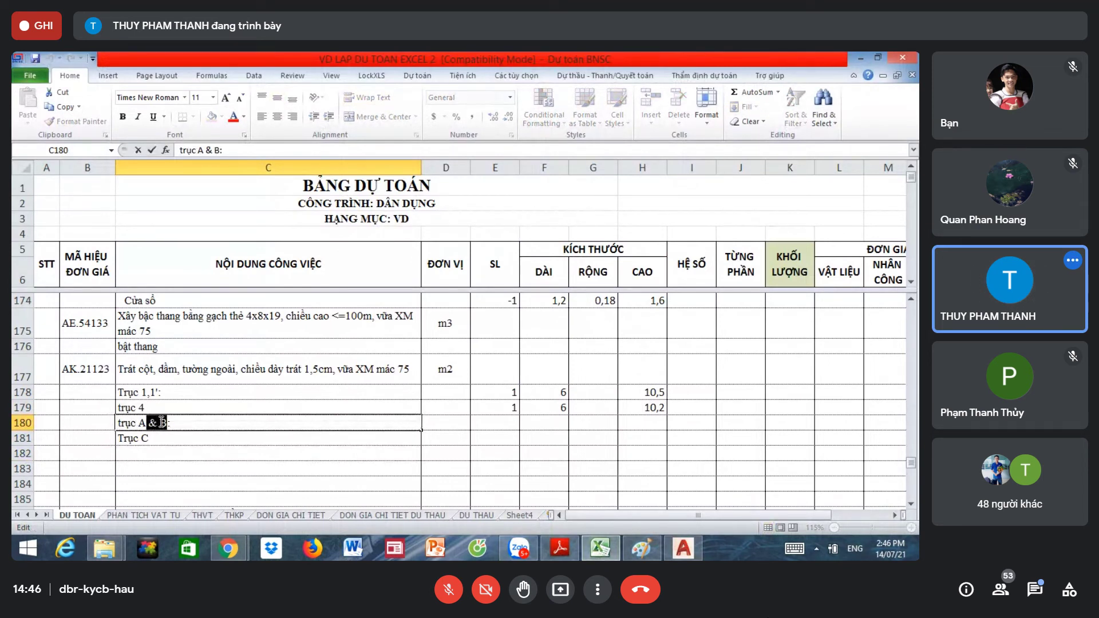
left_click(167, 422)
type("; ")
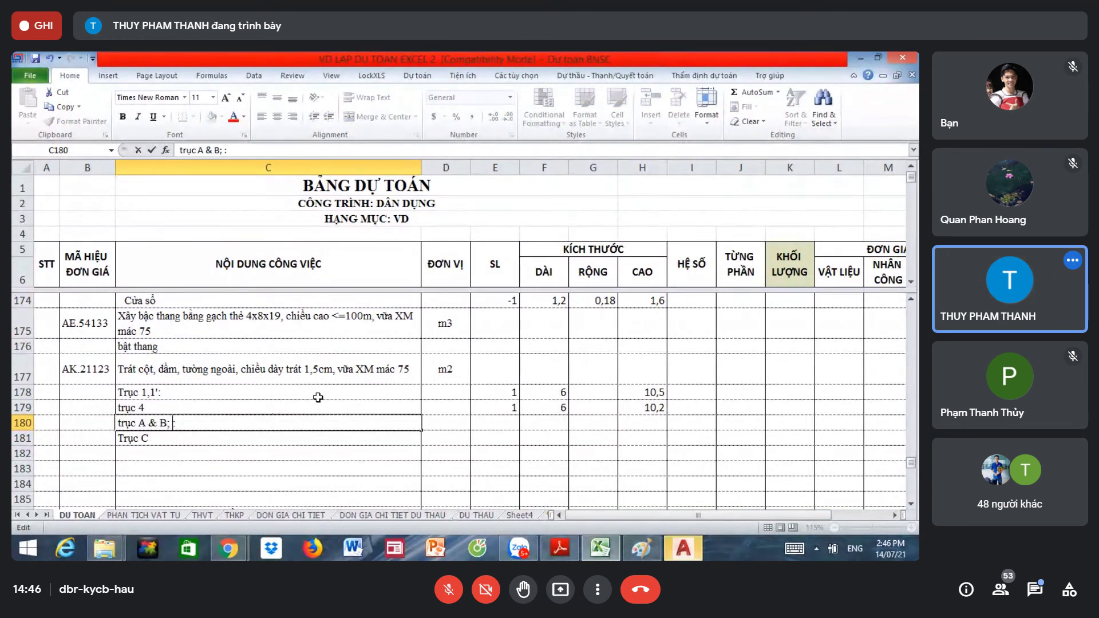
type("C")
key("Return")
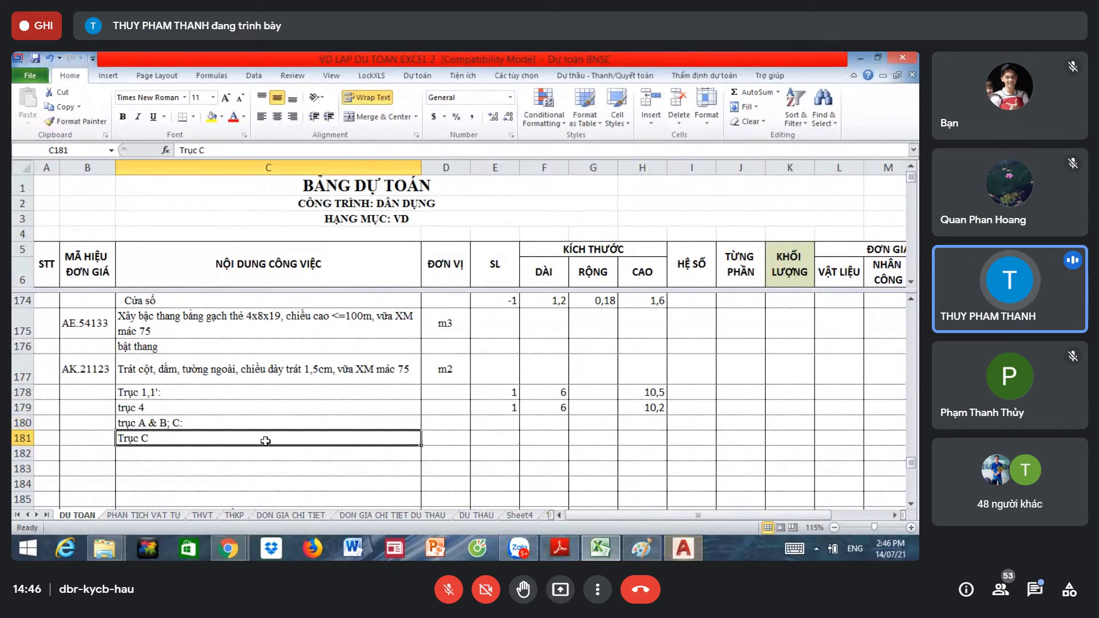
key("Delete")
Step: Enter quantity 2 in E180 for the combined axes row
left_click(458, 422)
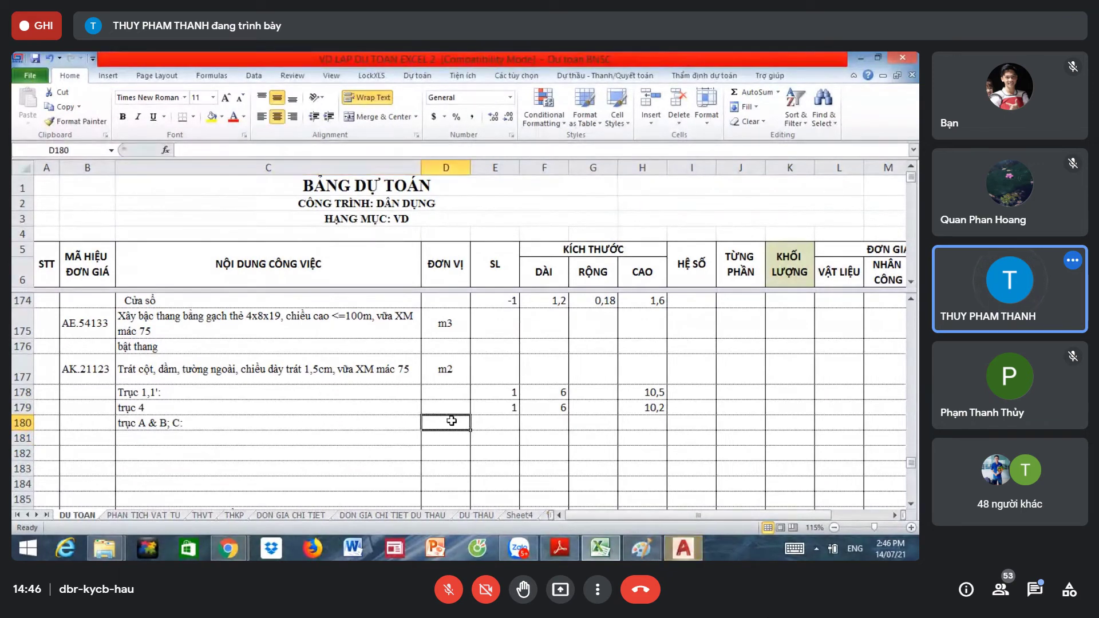
left_click(521, 422)
left_click(509, 422)
type("2")
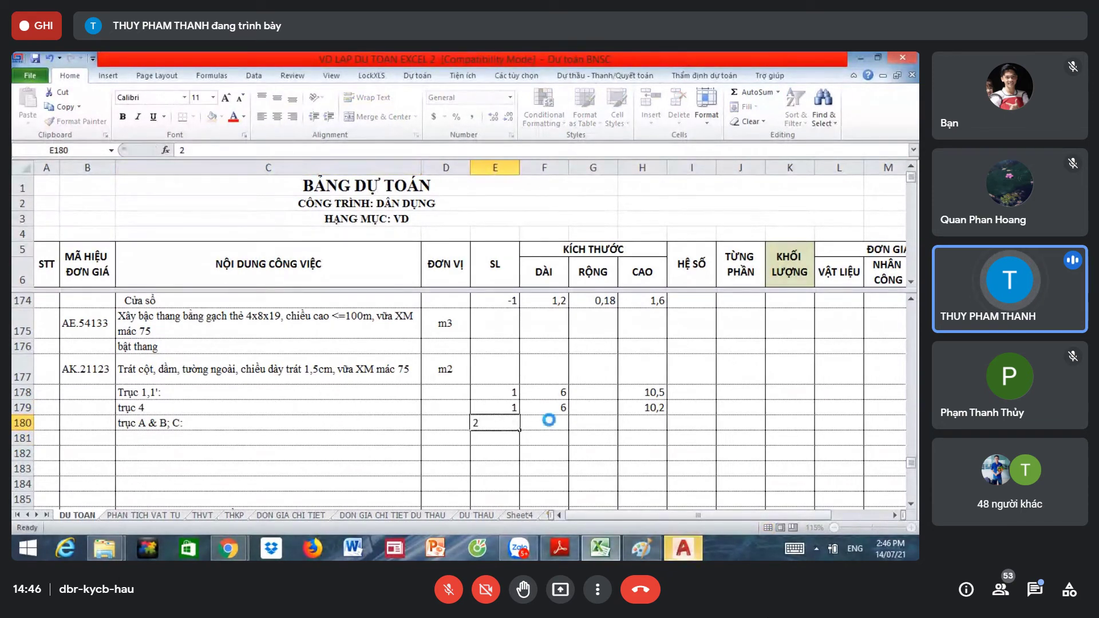
left_click(549, 423)
left_click(683, 549)
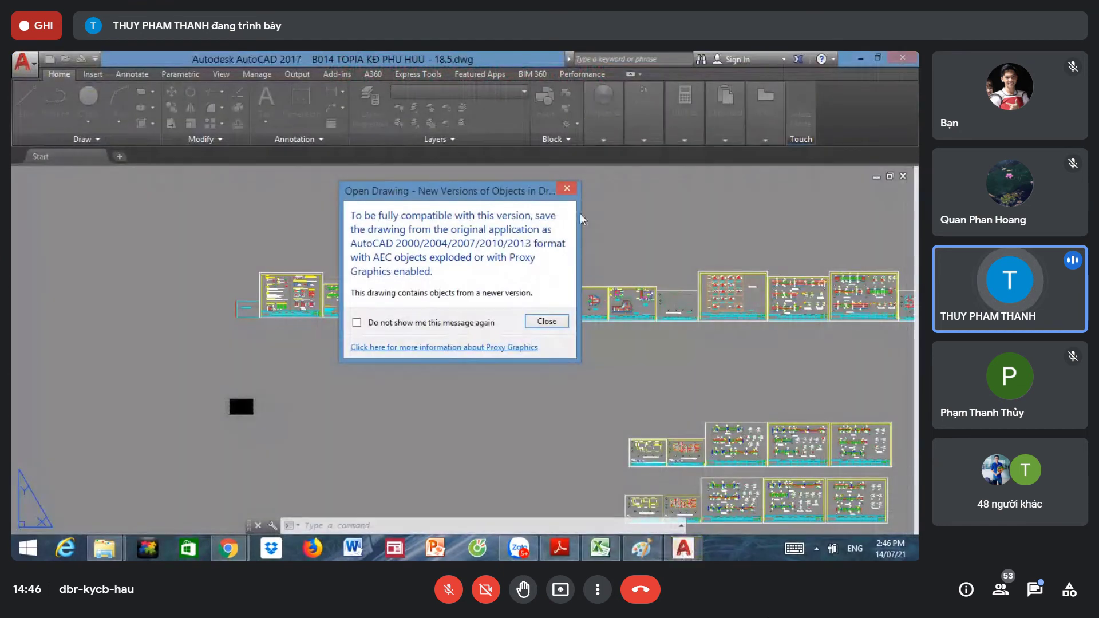
Step: Close AutoCAD's newer-version proxy graphics notice and return to the PDF section drawing
left_click(566, 189)
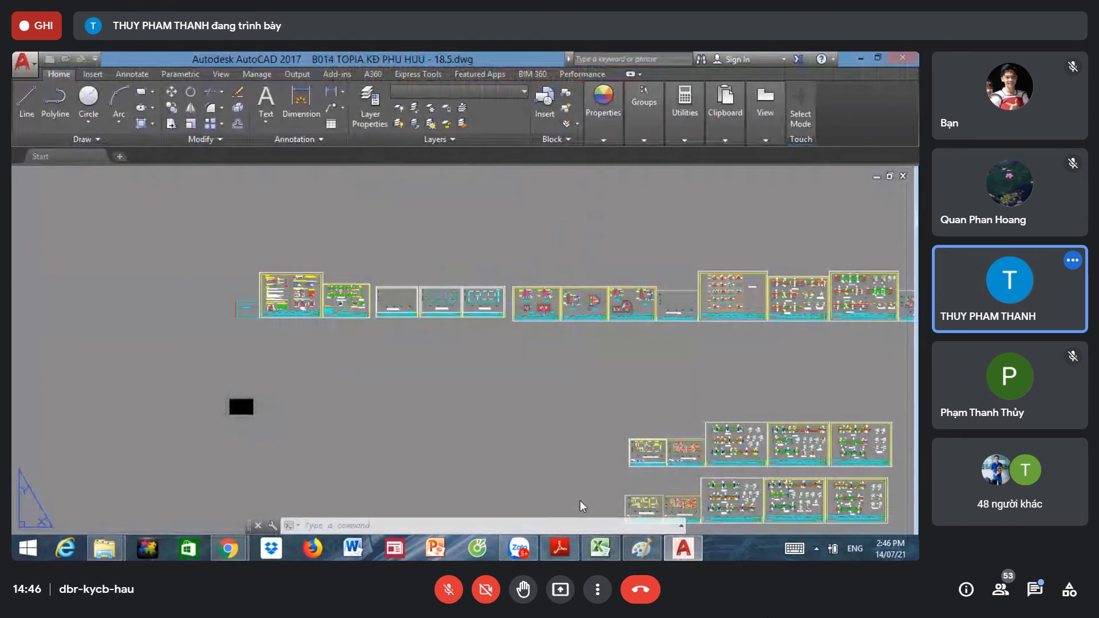
left_click(560, 549)
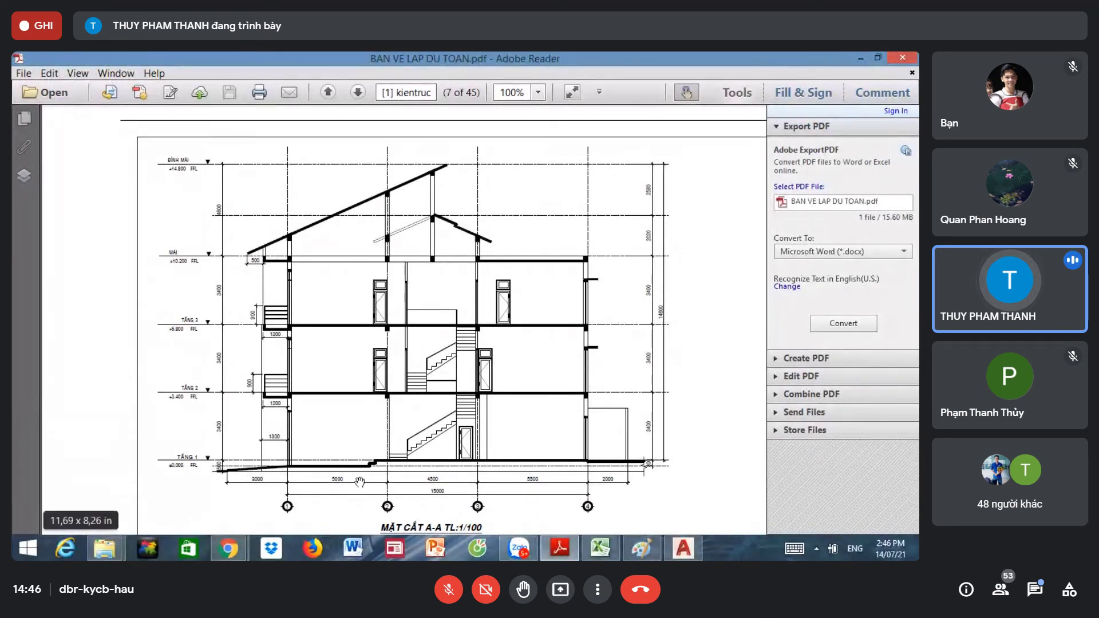
mouse_move(600, 548)
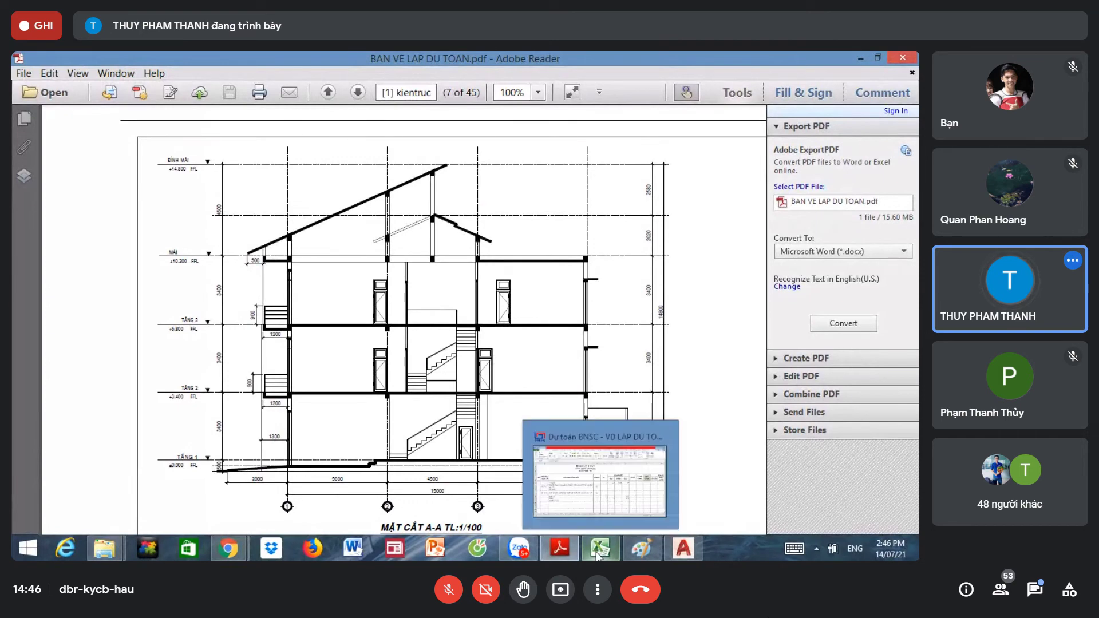
Step: Select the Trục 1,1' row, then zoom section A-A to axis 1 and the ground-floor dimensions
left_click(597, 554)
left_click(227, 391)
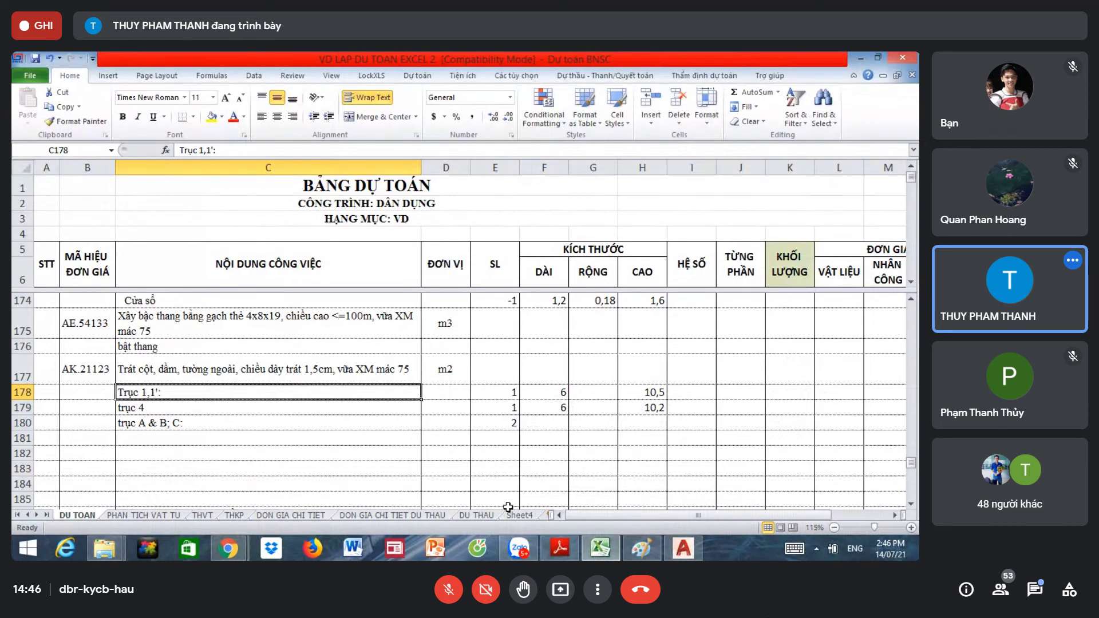
left_click(560, 548)
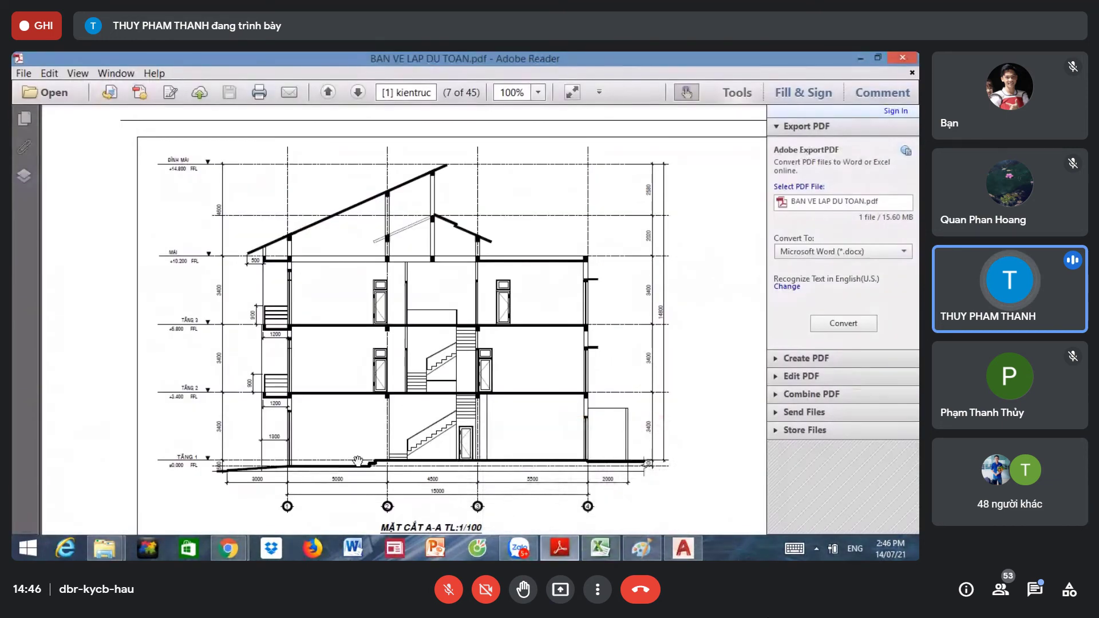
scroll(358, 461, "up", 1)
scroll(357, 461, "up", 1)
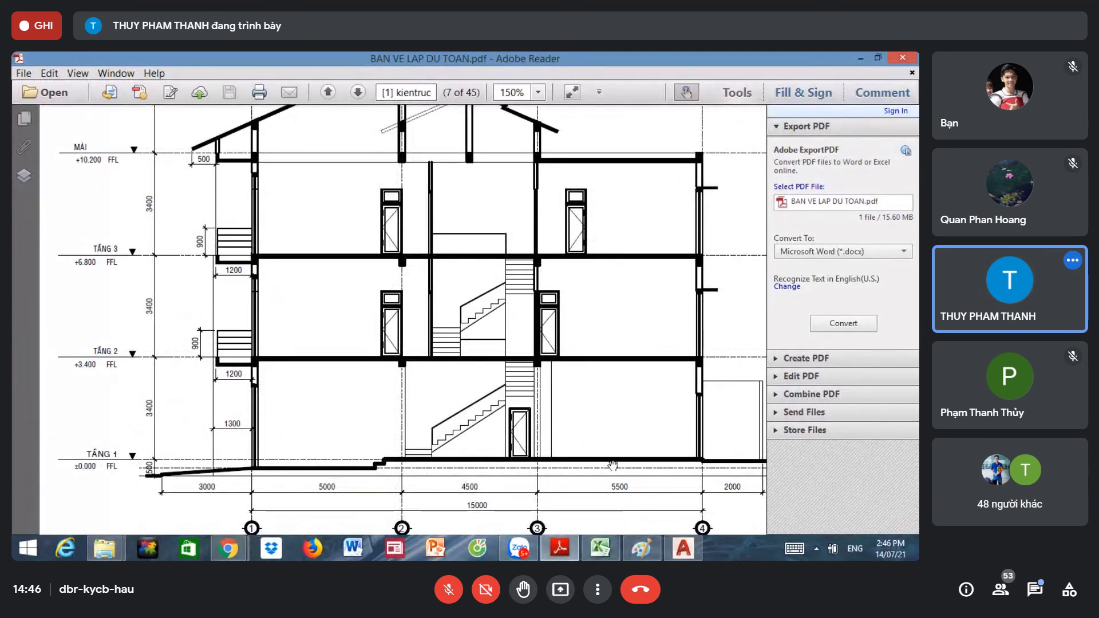
scroll(301, 465, "down", 1, "ctrl")
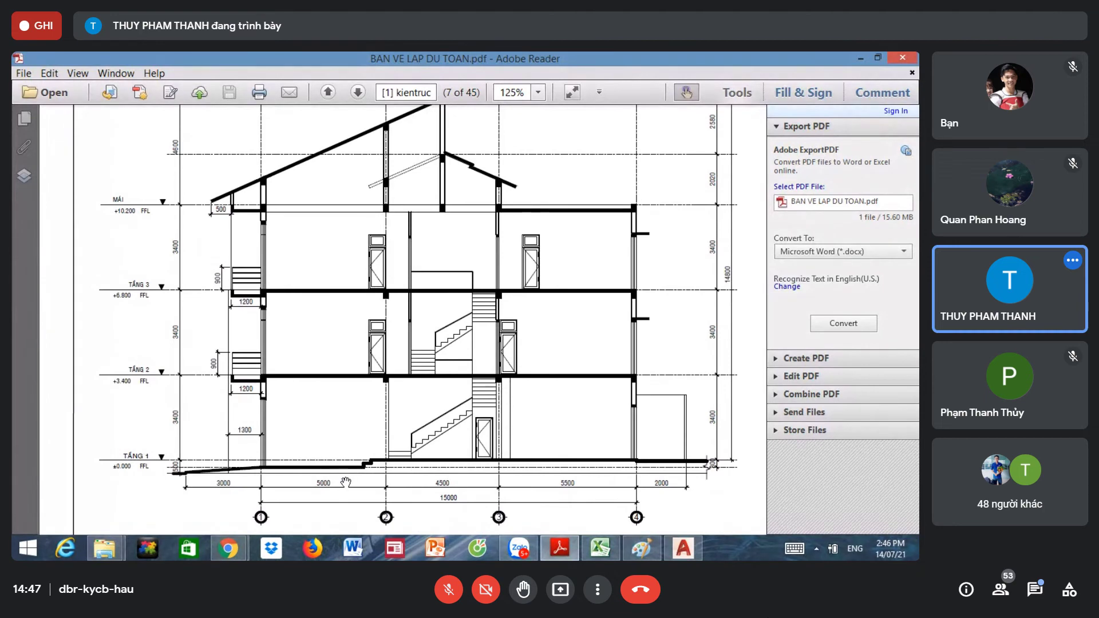
scroll(346, 482, "up", 1, "ctrl")
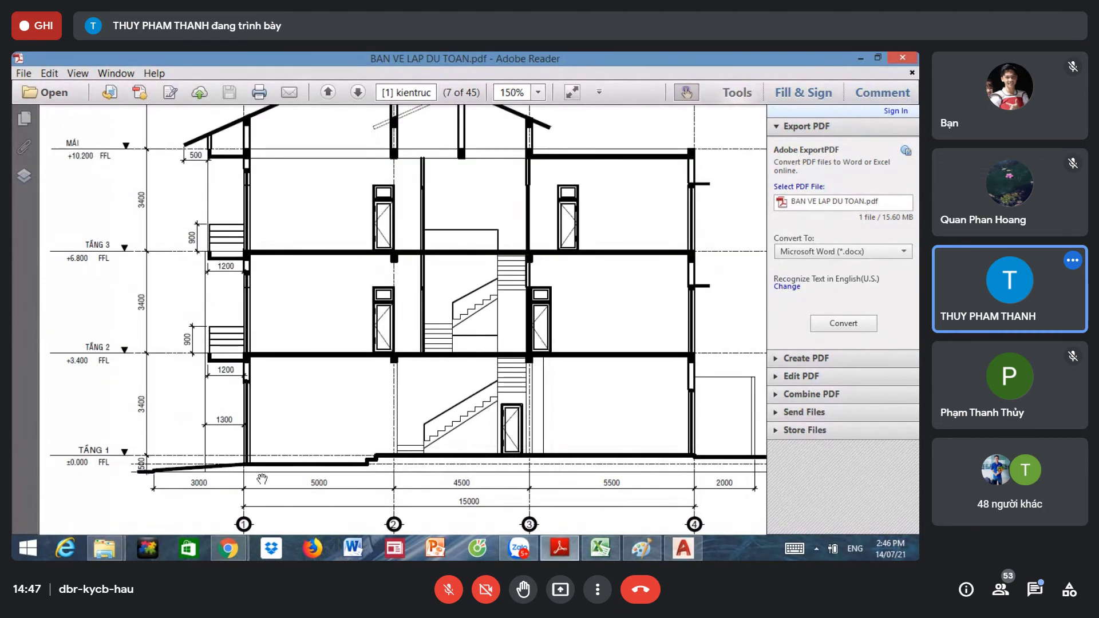
scroll(262, 479, "up", 1, "ctrl")
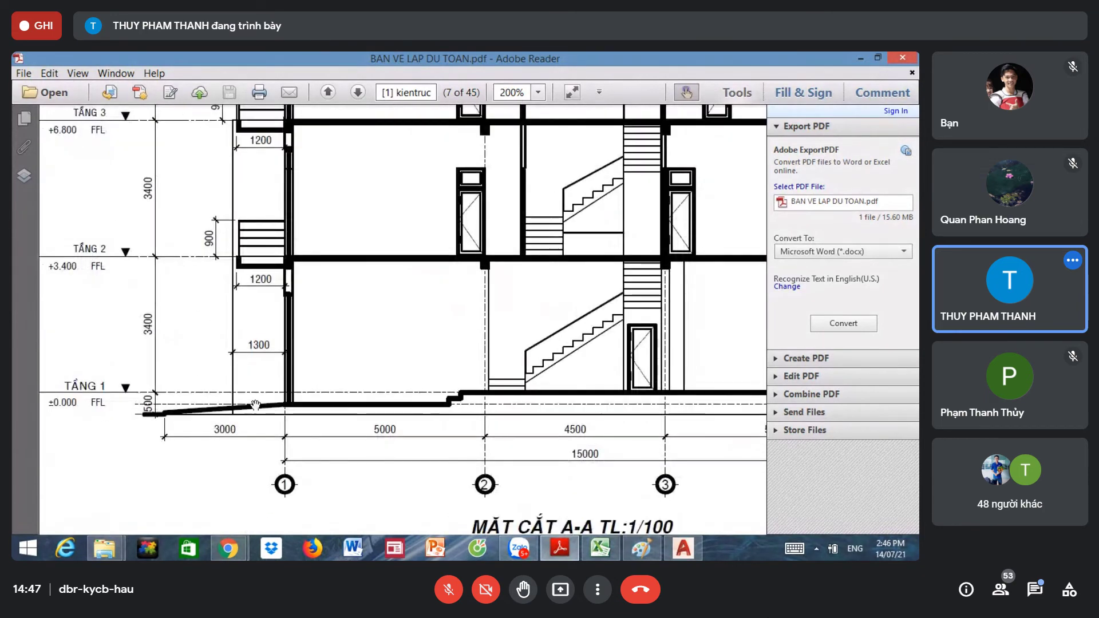
left_click_drag(72, 404, 135, 390)
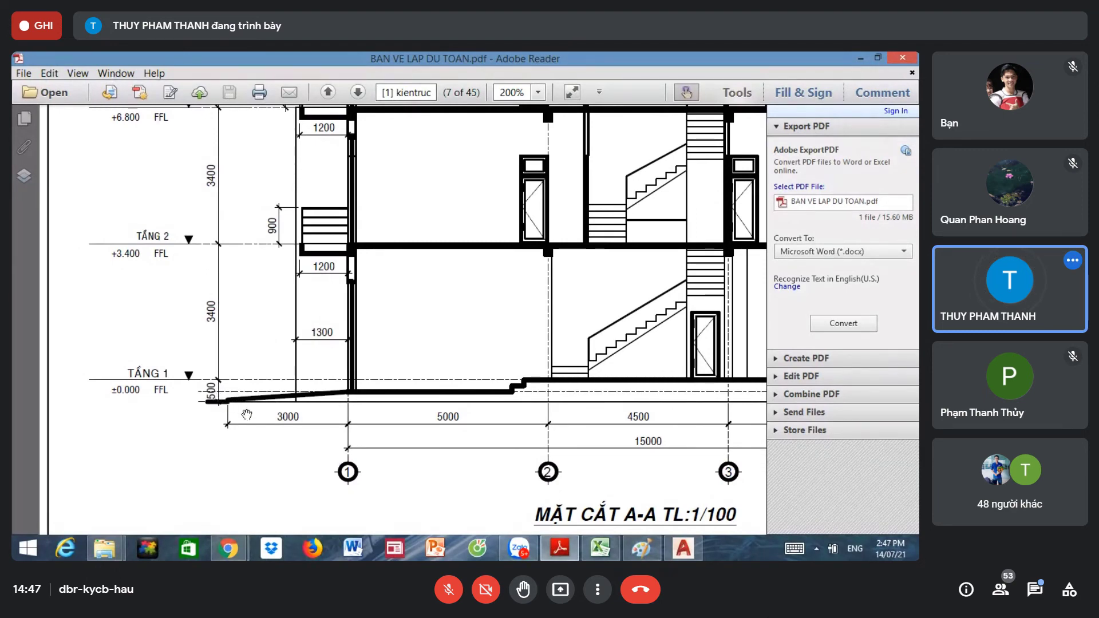
left_click_drag(450, 402, 492, 379)
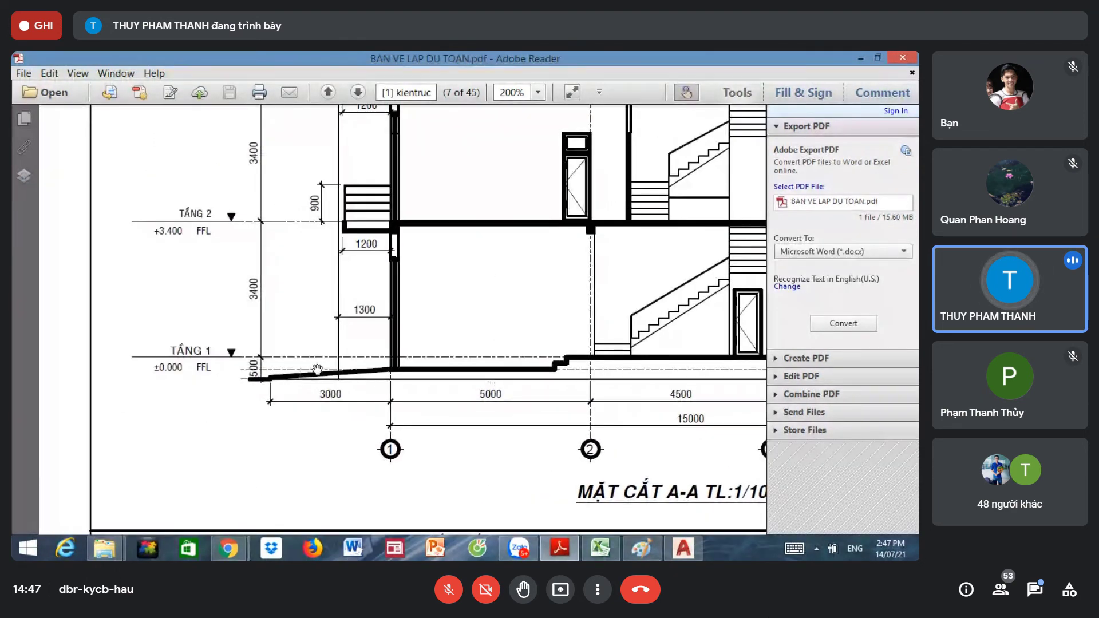
Step: Pan across section A-A to read spans 5000, 4500, 5500, 2000 and the 3400 storey heights
scroll(357, 372, "up", 2, "ctrl")
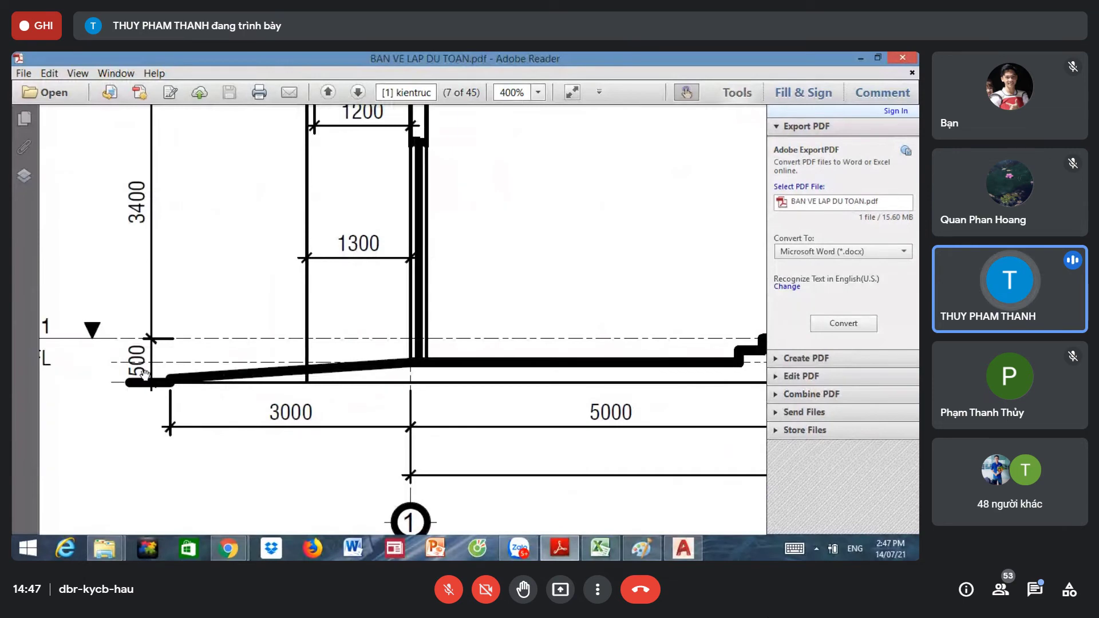
scroll(515, 375, "down", 1, "ctrl")
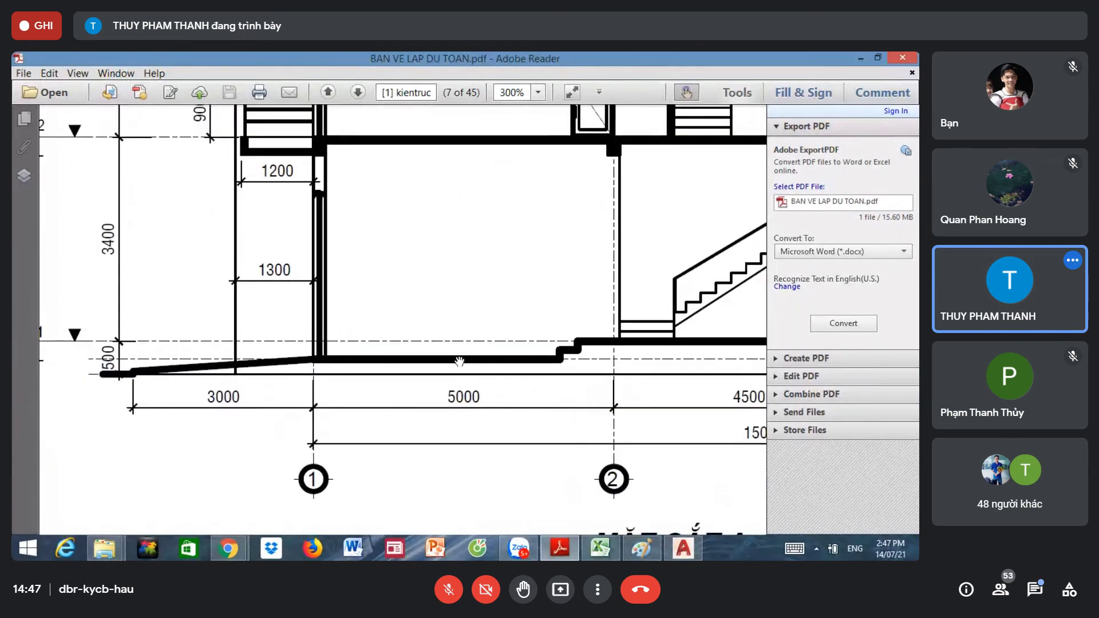
scroll(519, 376, "down", 1, "ctrl")
left_click_drag(519, 376, 75, 389)
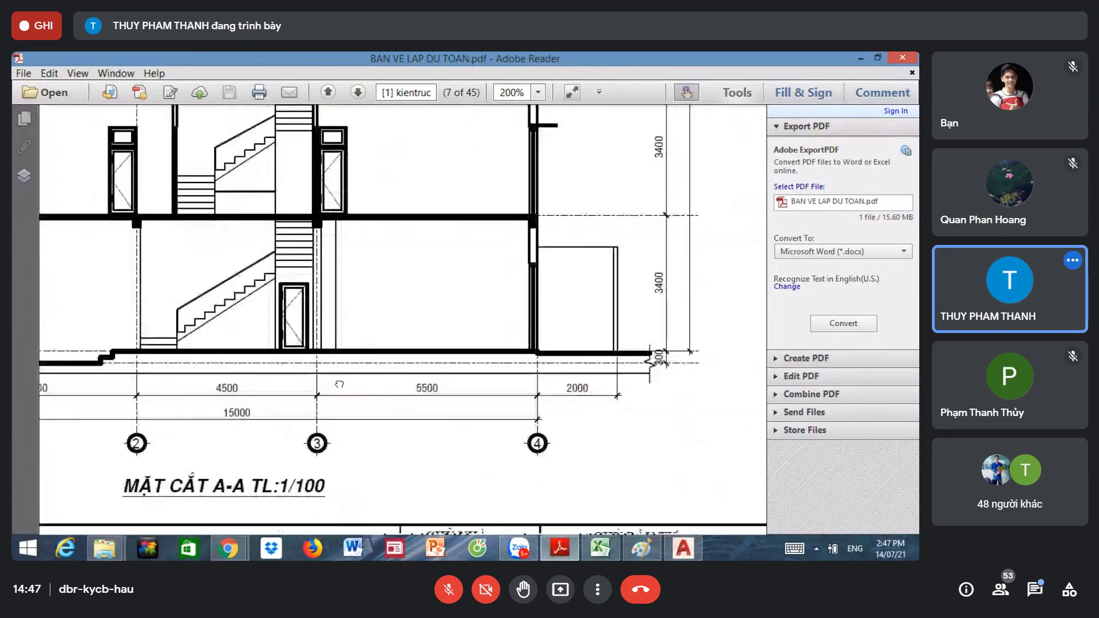
left_click_drag(330, 387, 739, 403)
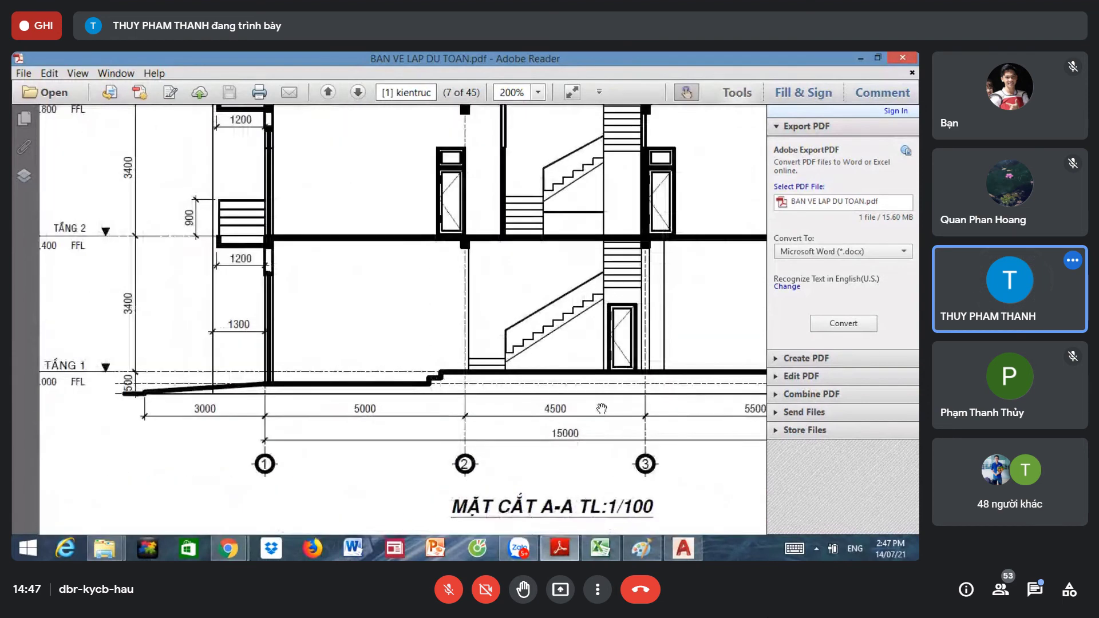
mouse_move(446, 401)
left_mouse_down()
mouse_move(508, 408)
mouse_move(225, 404)
mouse_move(578, 416)
mouse_move(270, 401)
mouse_move(478, 335)
left_mouse_up()
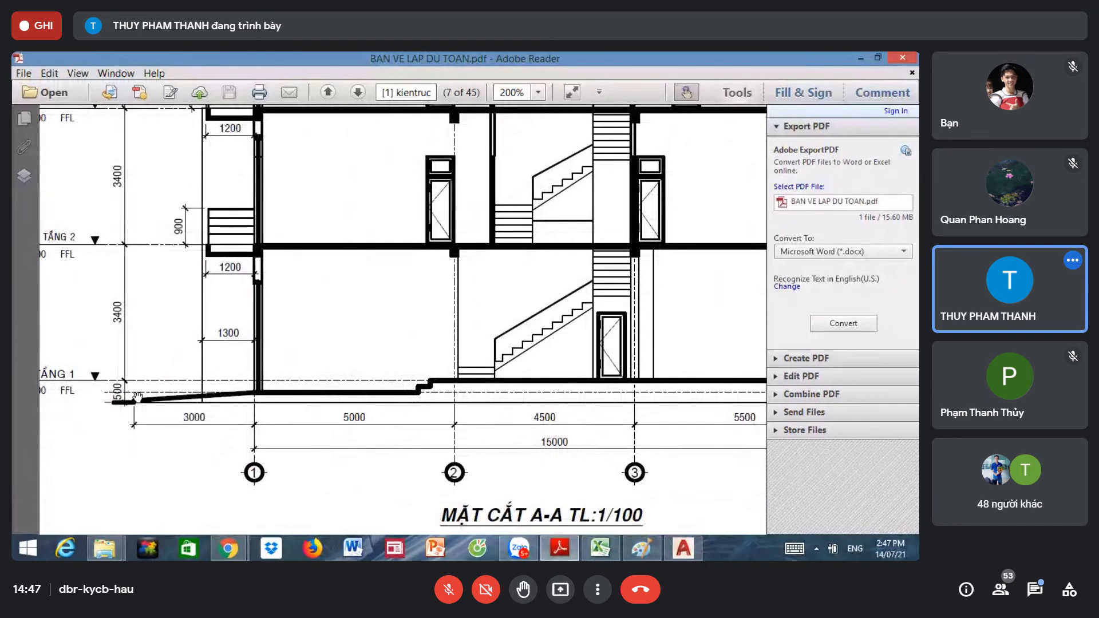
scroll(137, 396, "up", 1)
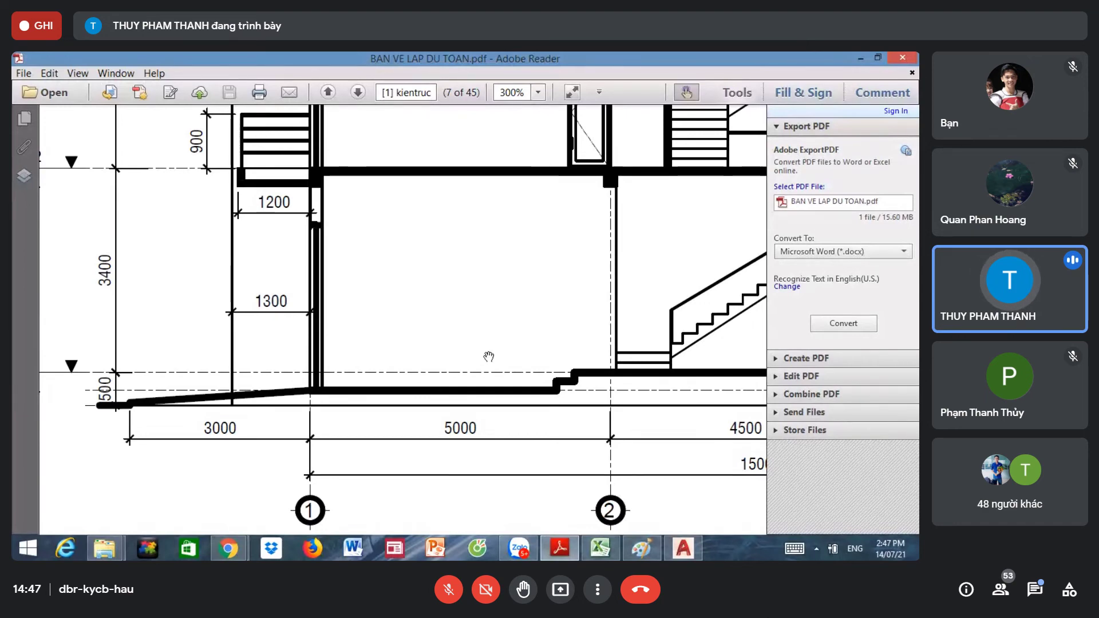
scroll(486, 359, "down", 1)
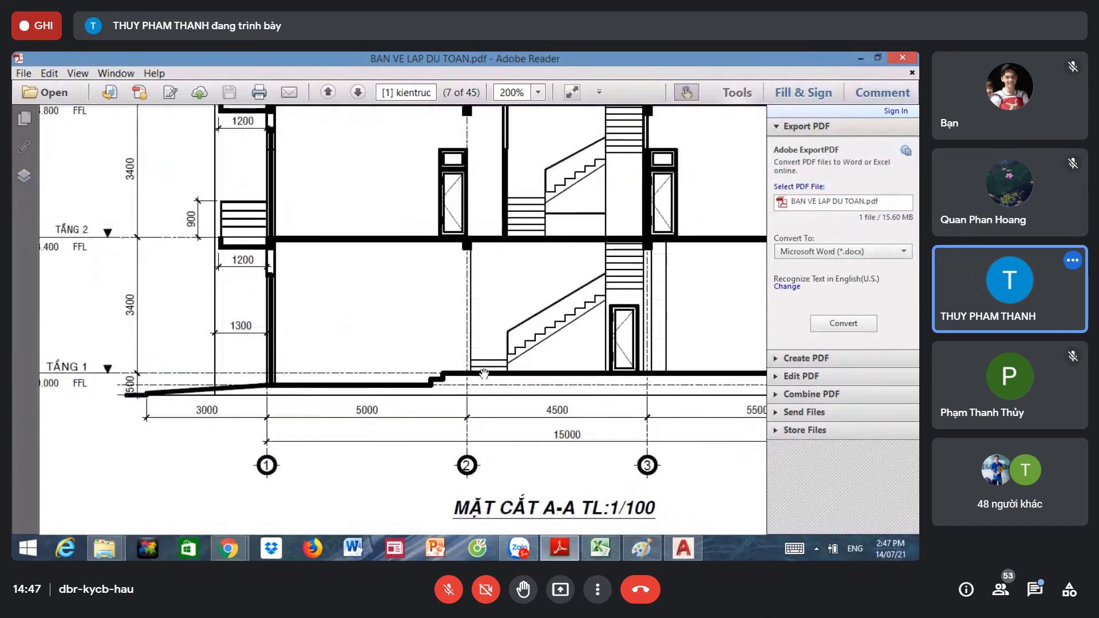
scroll(484, 373, "down", 1)
left_click_drag(476, 384, 389, 395)
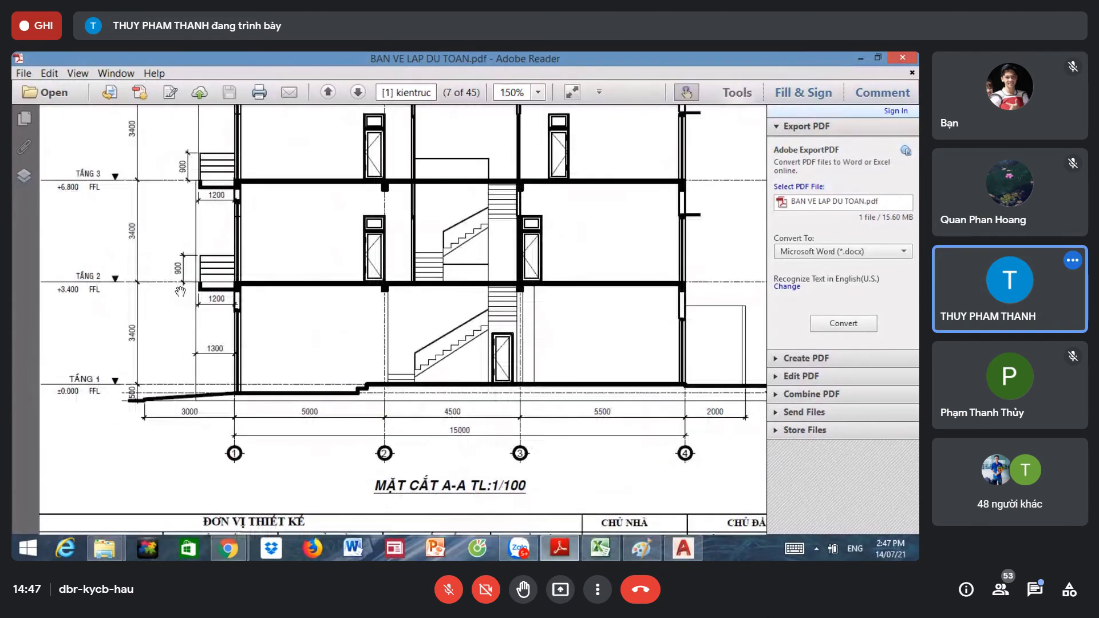
Step: Append +0,3 to the Trục 1,1' height formula in H178 so it shows 10,8
left_click(602, 550)
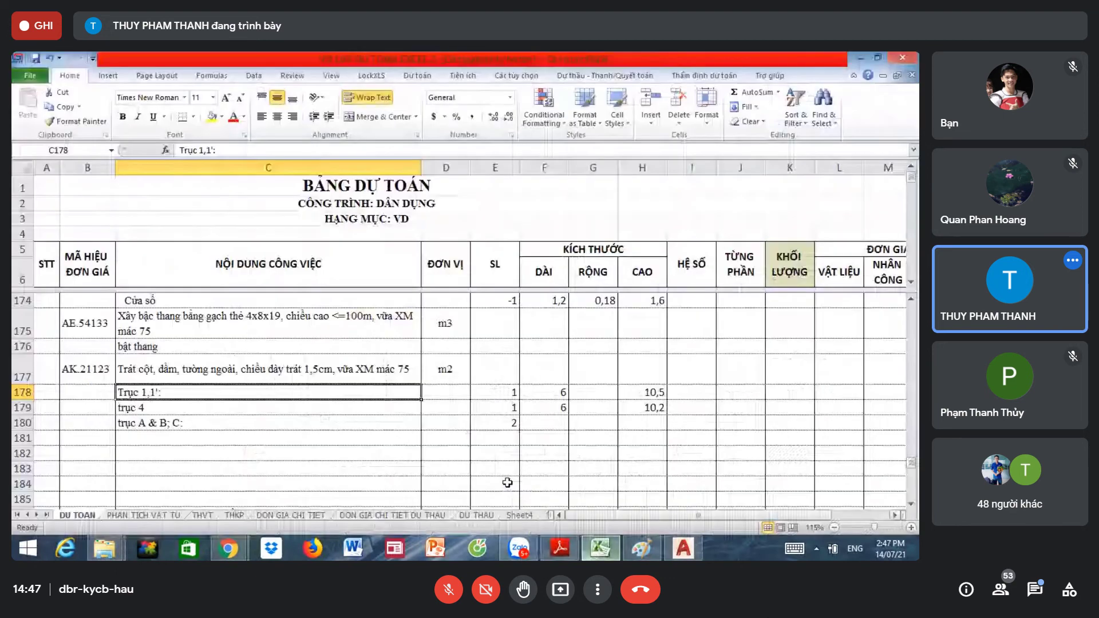
left_click(635, 391)
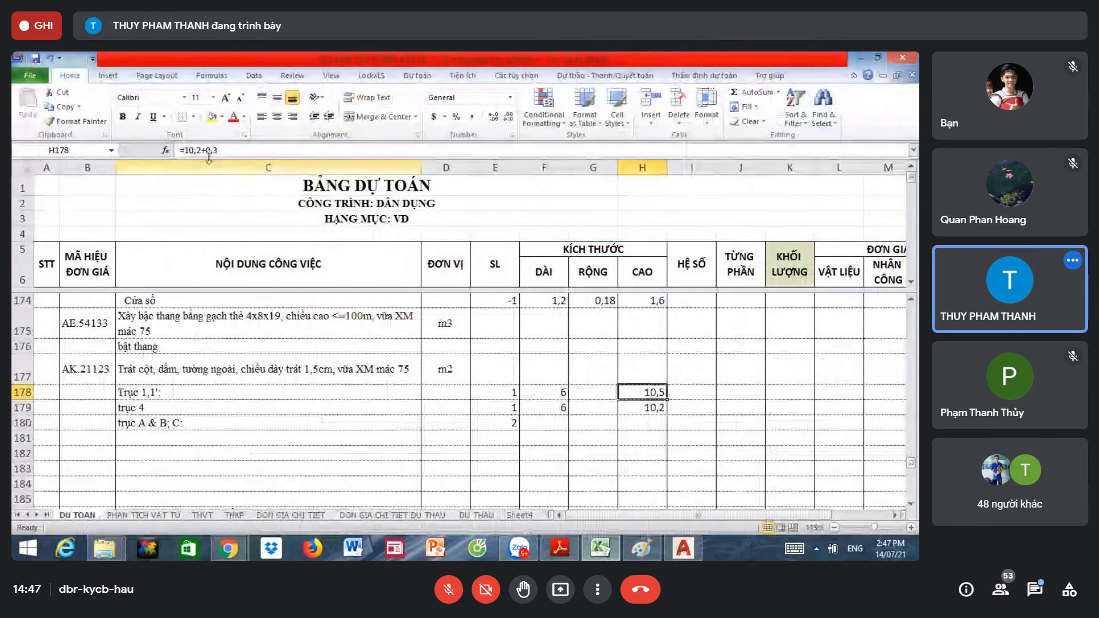
left_click(229, 150)
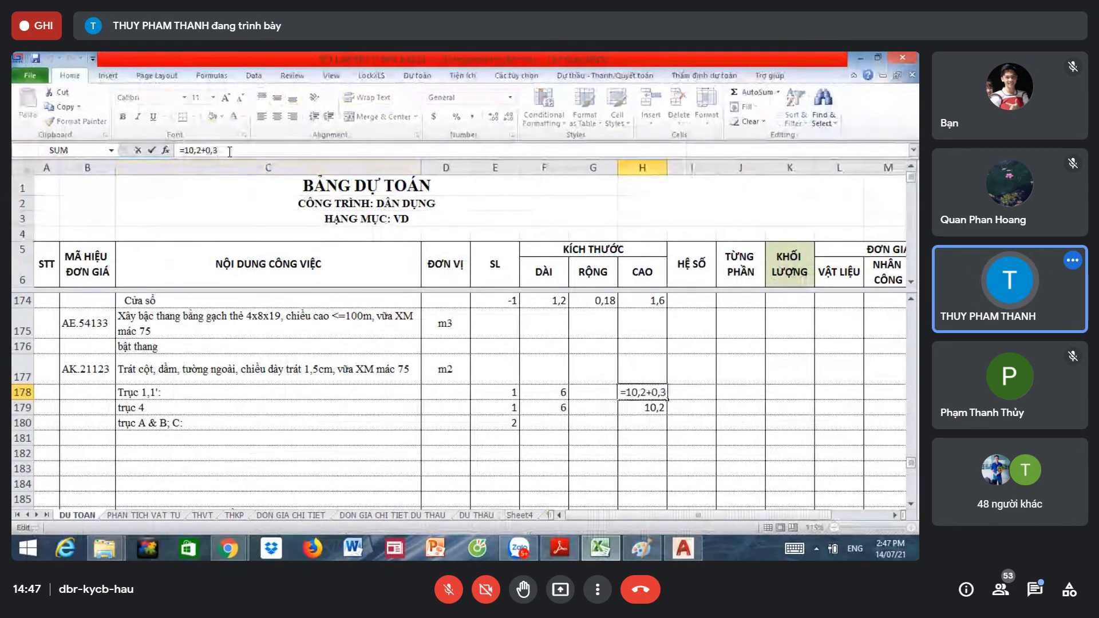
type("+0,")
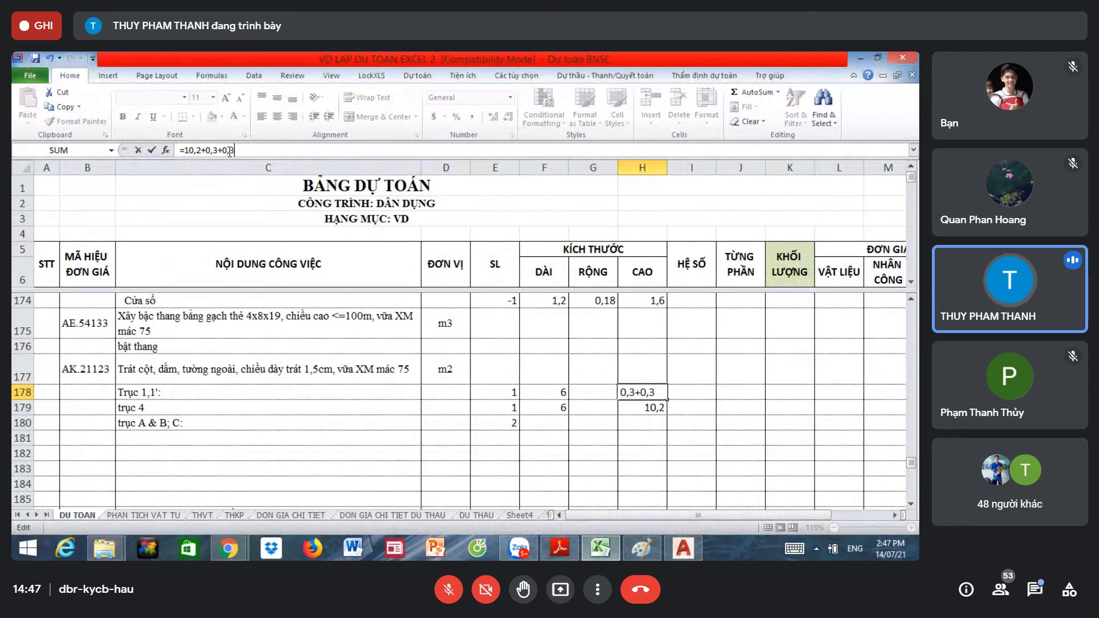
type("3")
key("Return")
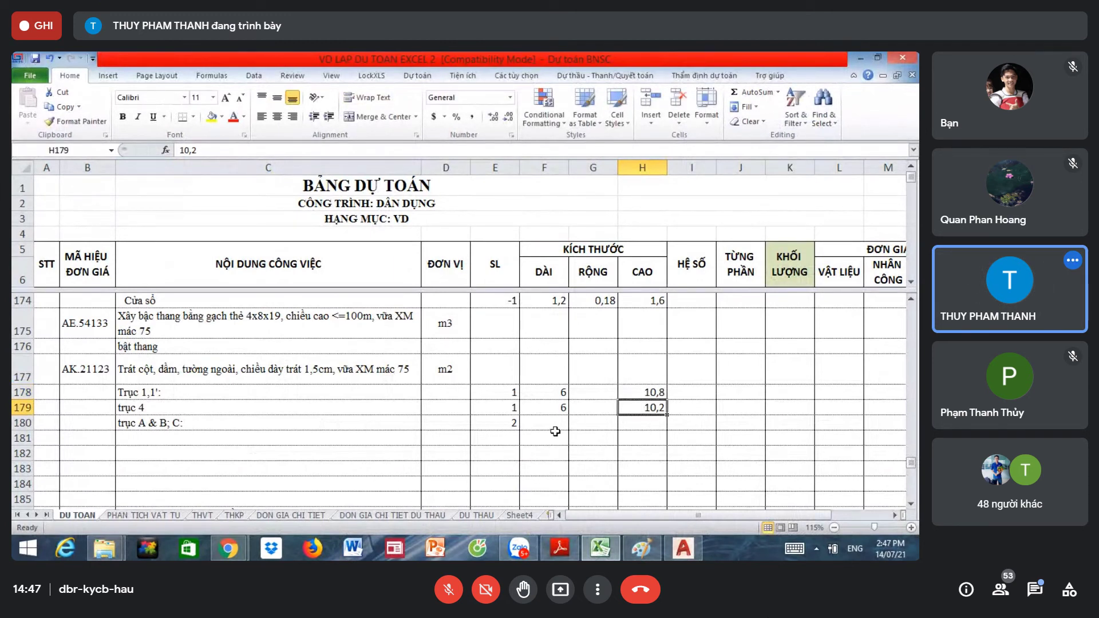
left_click(553, 425)
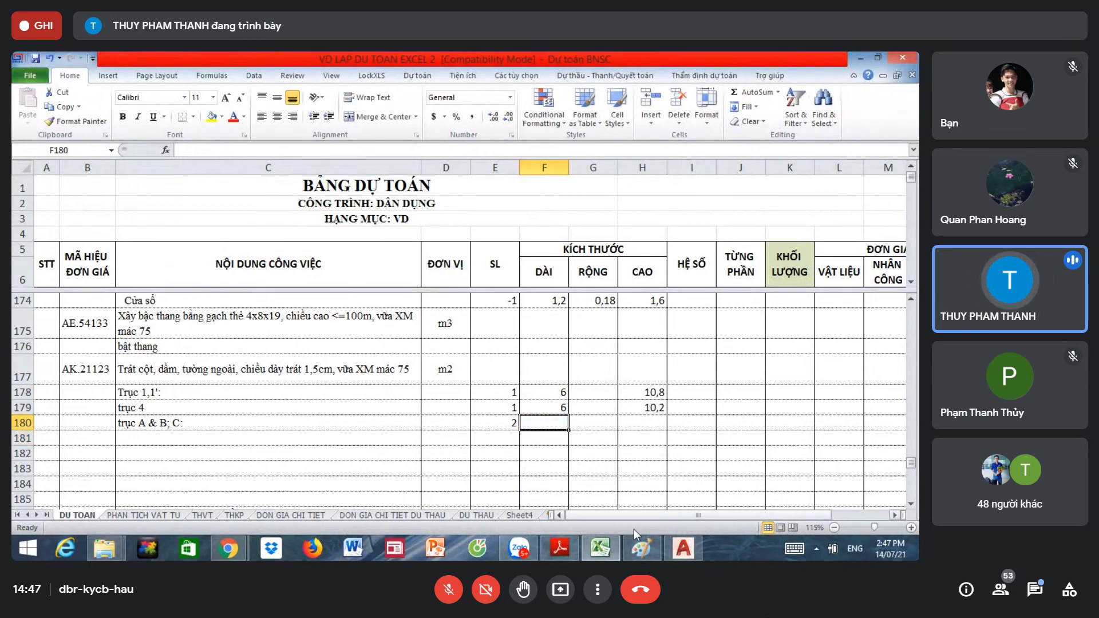
left_click(552, 548)
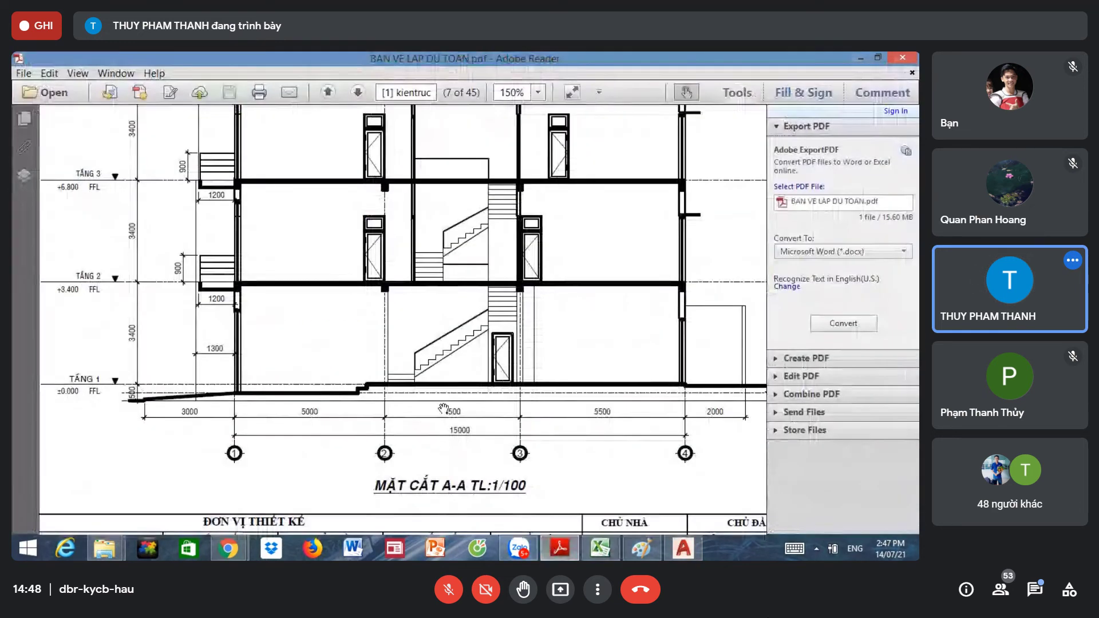
left_click_drag(341, 394, 350, 471)
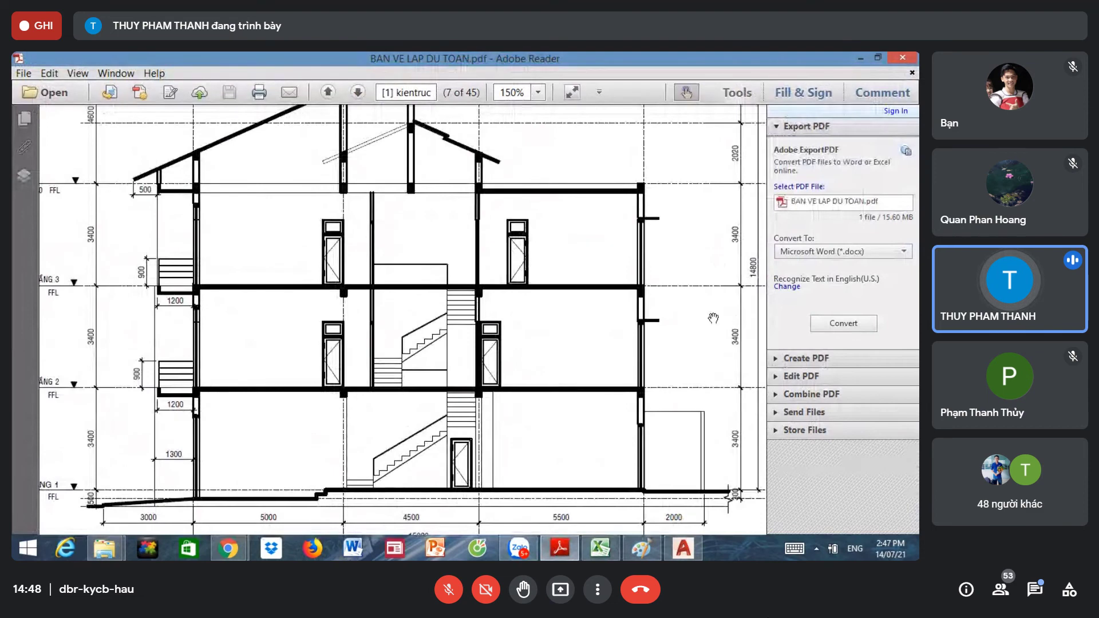
left_click_drag(565, 391, 523, 364)
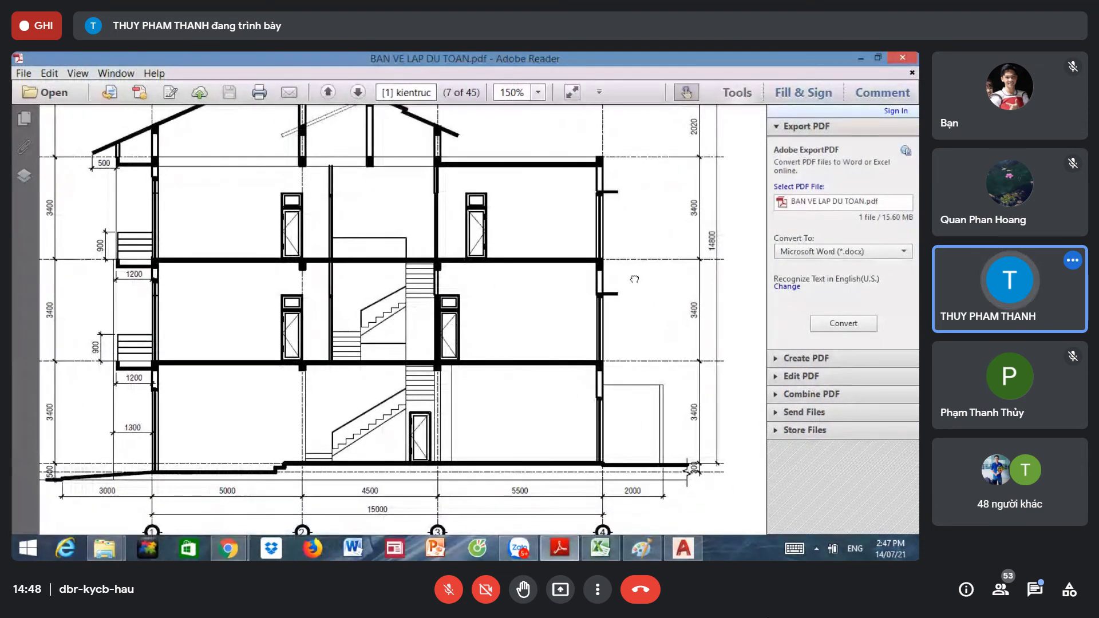
left_click_drag(633, 276, 658, 291)
left_click_drag(370, 297, 453, 286)
left_click_drag(422, 410, 391, 370)
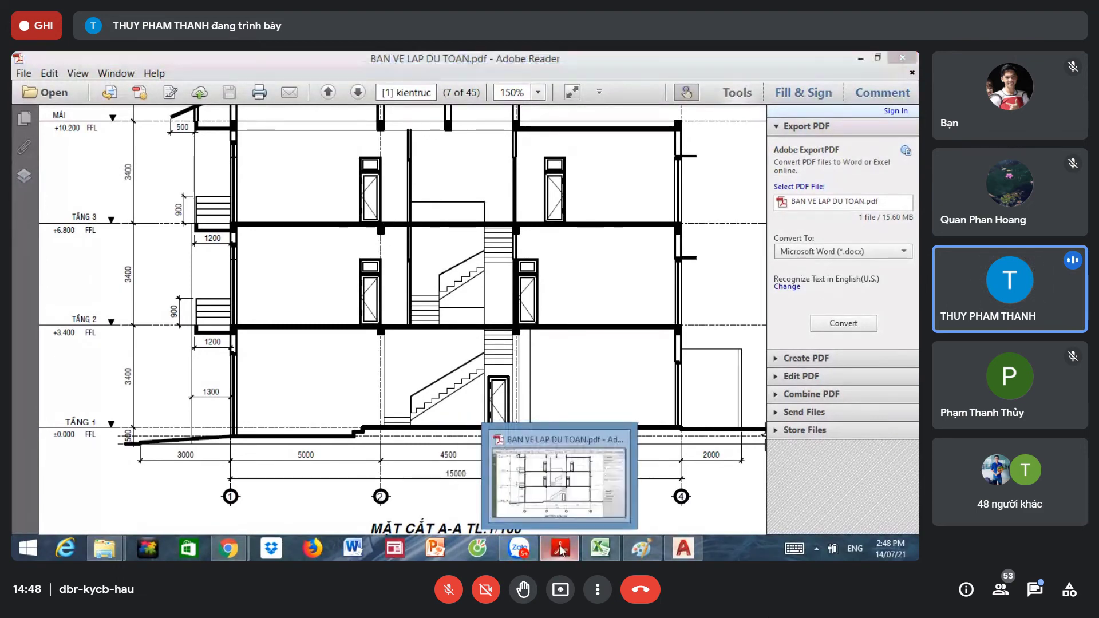
left_click(600, 548)
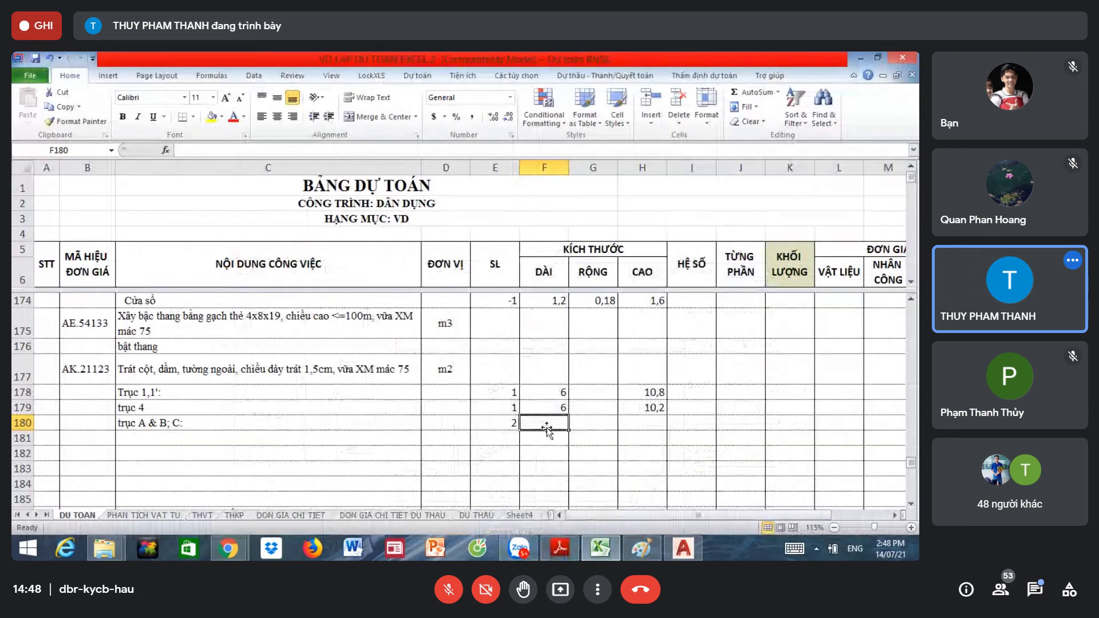
Step: Give the trục A & B; C row length 15 and height 10,2
type("15")
left_click(652, 424)
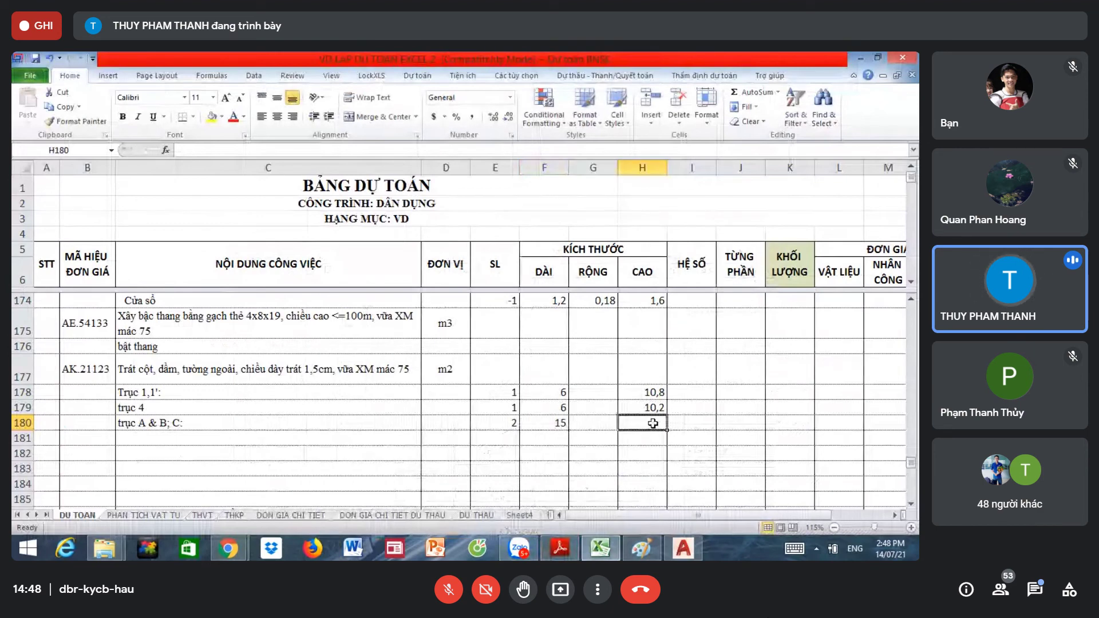
type("10,2")
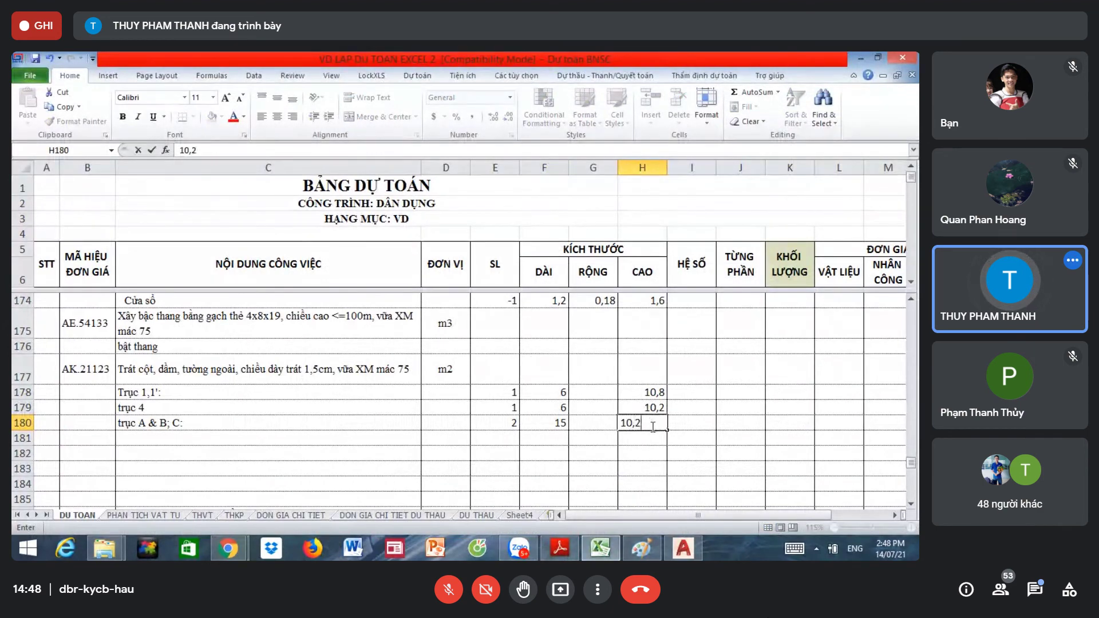
left_click(658, 437)
Step: Fill row 181 with count 2, length 0,3 and height 0,3
left_click(542, 442)
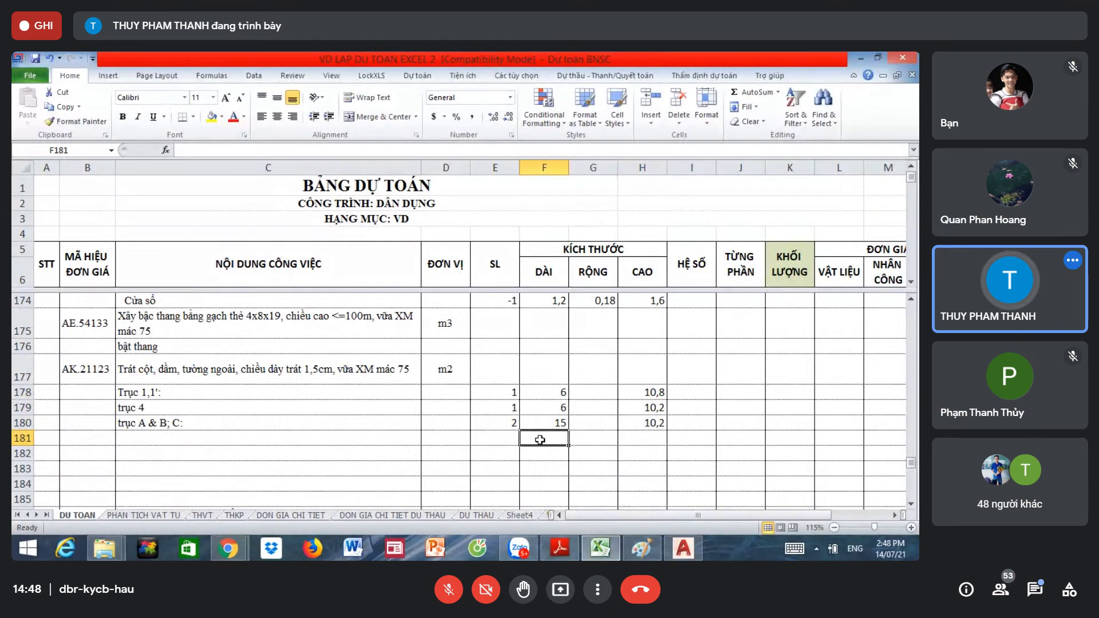
key("Left")
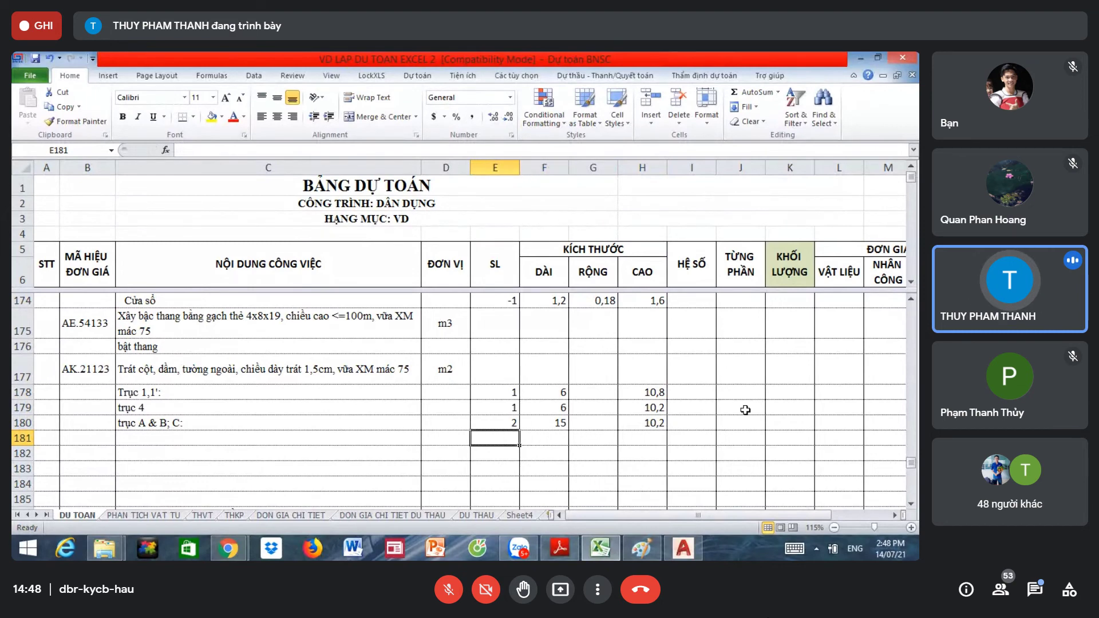
type("2")
key("Tab")
type("0")
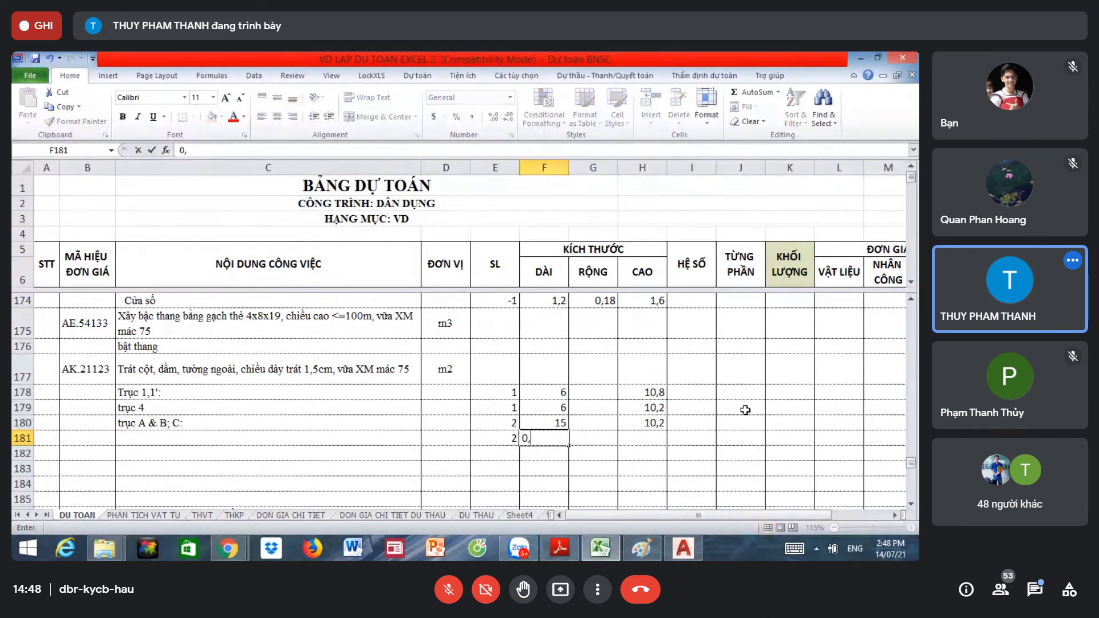
type(",3")
key("Tab")
key("Tab")
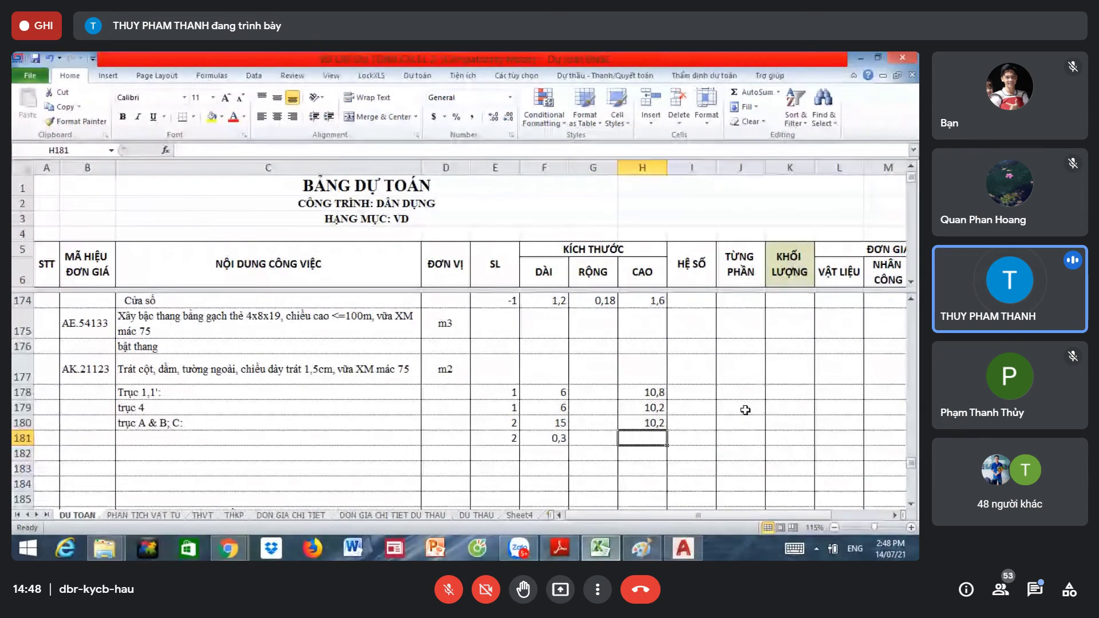
type("0,3")
key("Left")
key("Left")
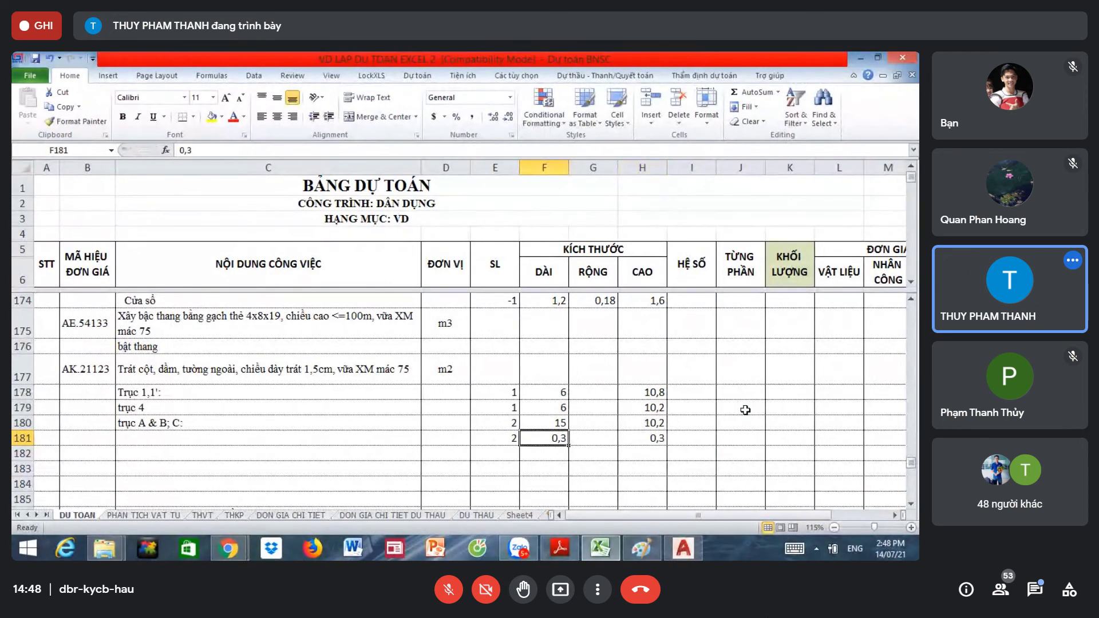
left_click(560, 547)
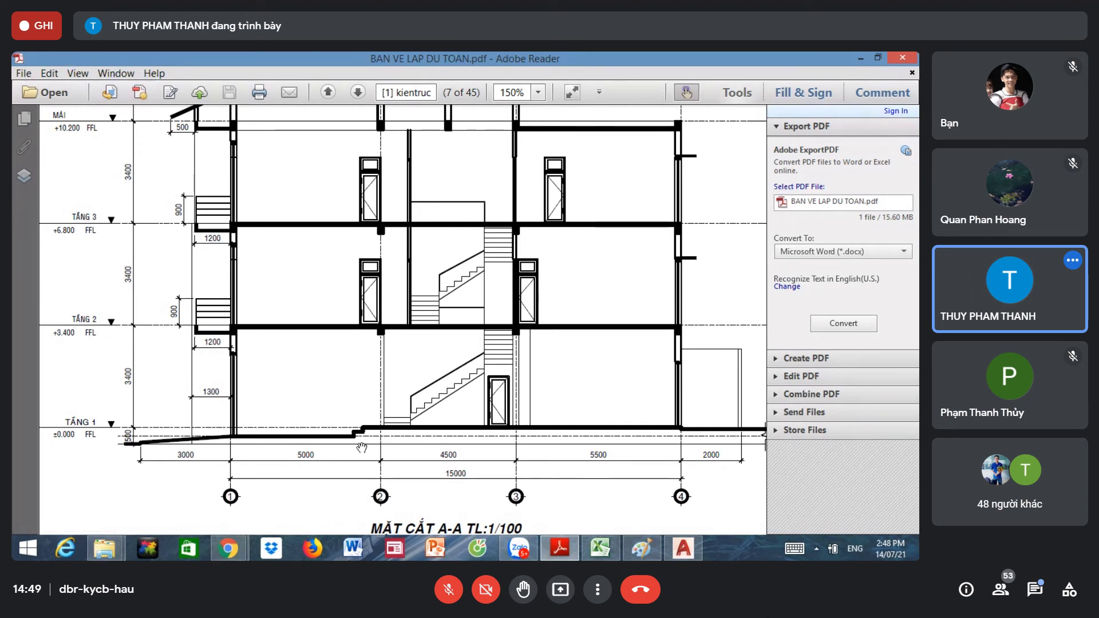
left_click(606, 549)
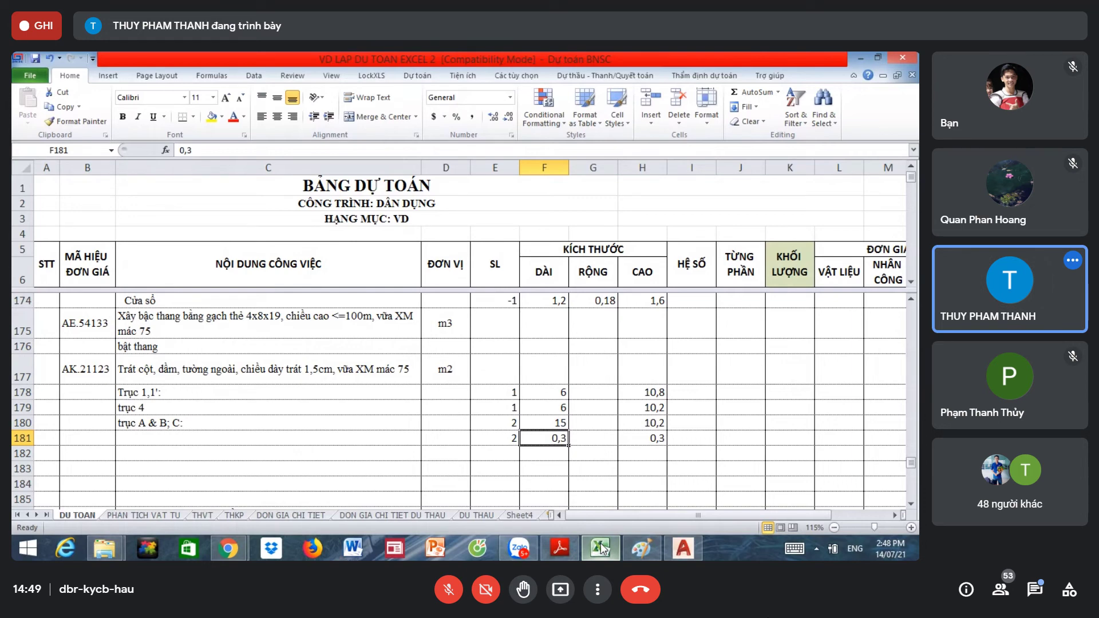
Step: Change F181's length to 4,5 and enter quantity 2 in E182
type("4,5")
key("Tab")
key("Tab")
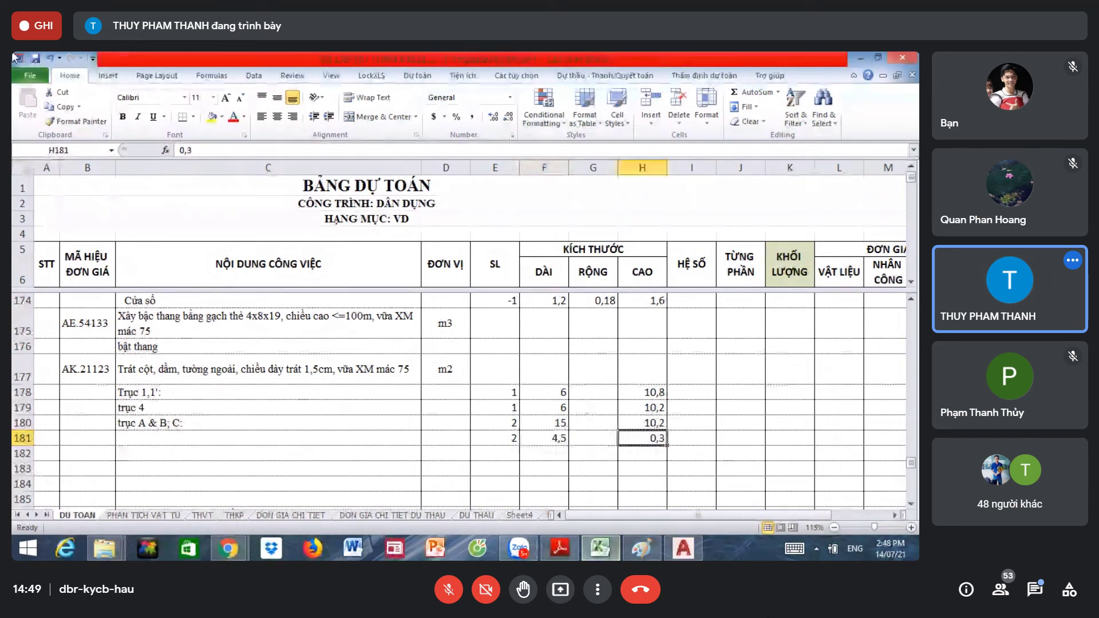
key("Tab")
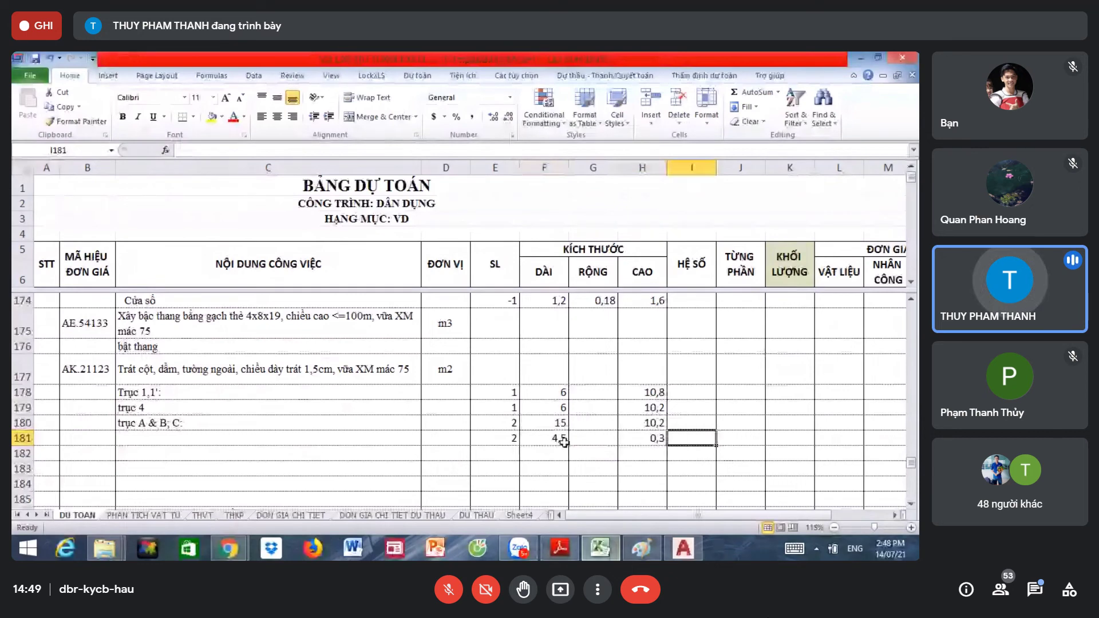
key("Return")
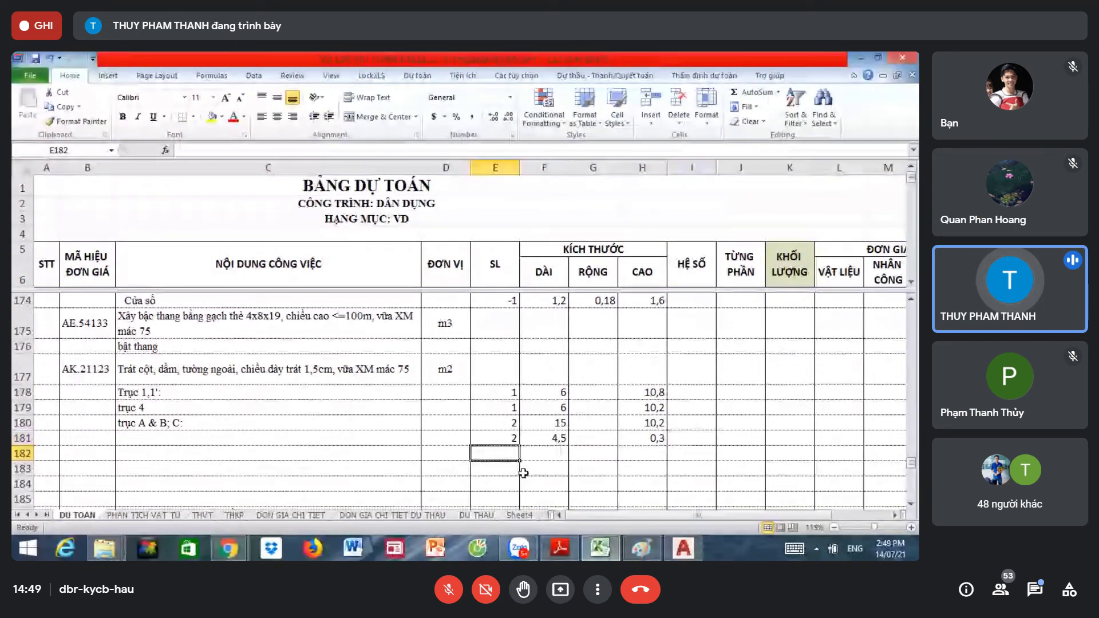
type("2")
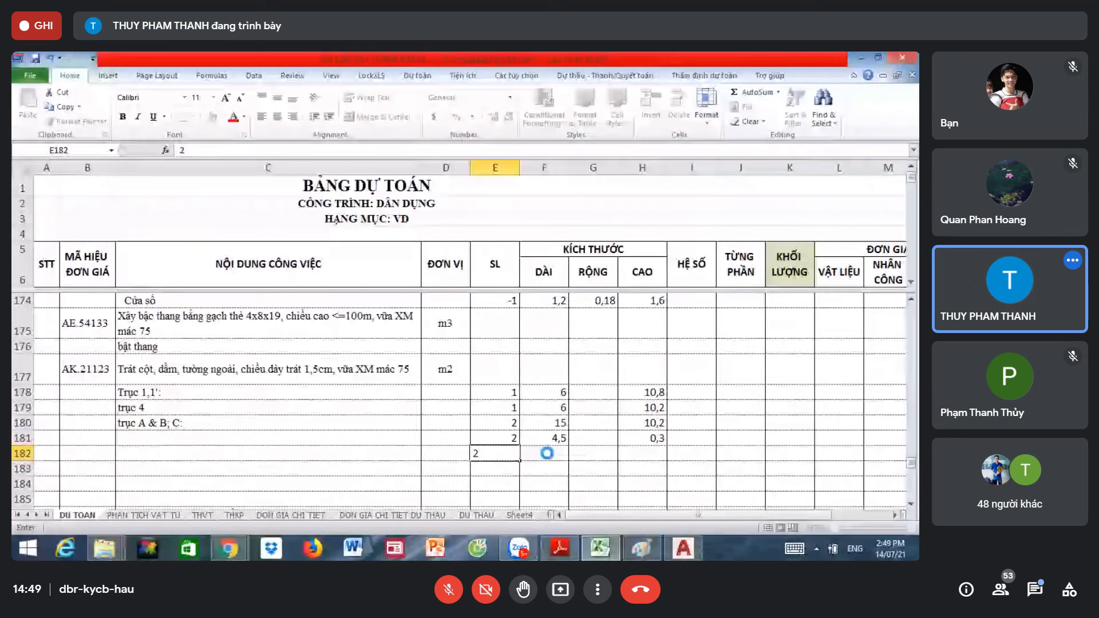
Step: Check the roof levels MÁI +10.200 and ĐỈNH MÁI +14.800 in the section, then exit full screen
key("alt+Tab")
scroll(237, 297, "up", 2)
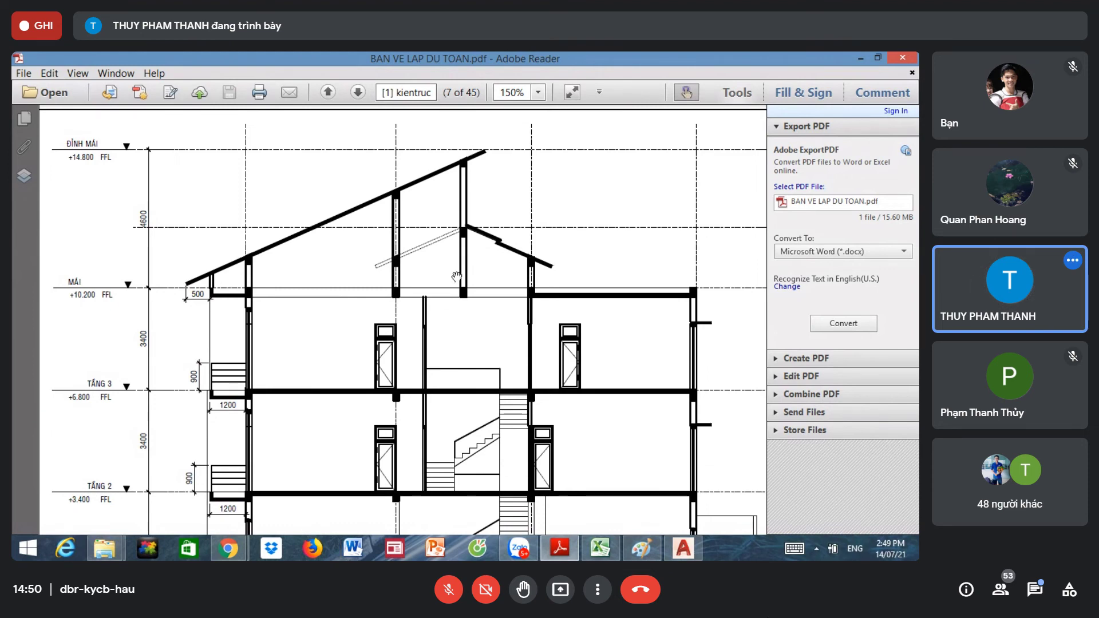
mouse_move(465, 307)
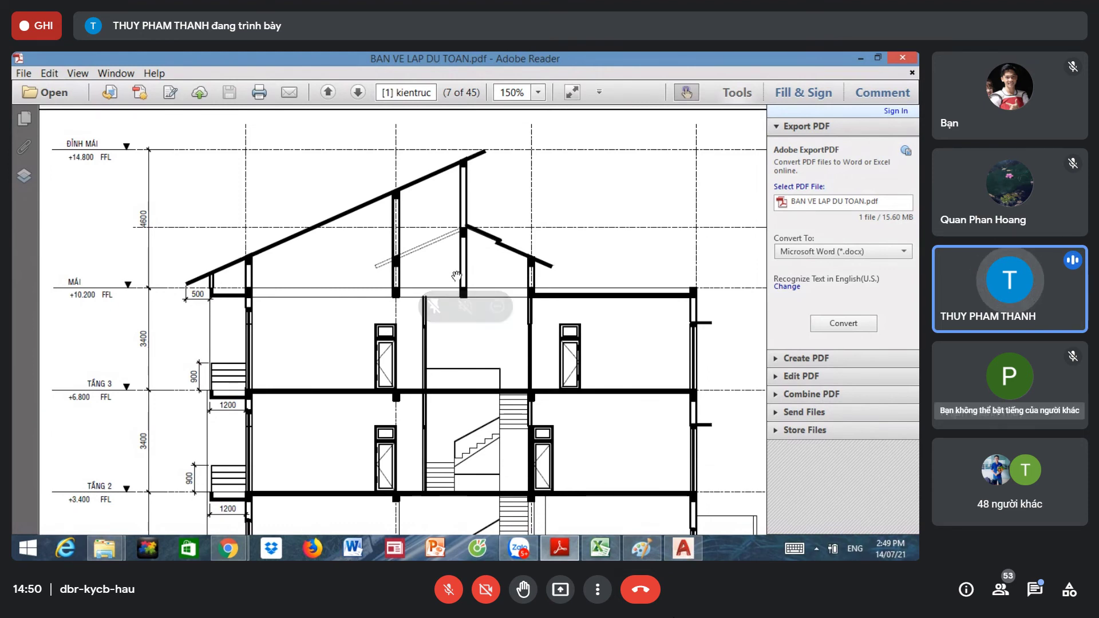
key("F11")
Step: Open BAN VE LAP DU TOAN.pdf in Foxit and scroll to the MẶT CẮT A-A page
left_click(582, 608)
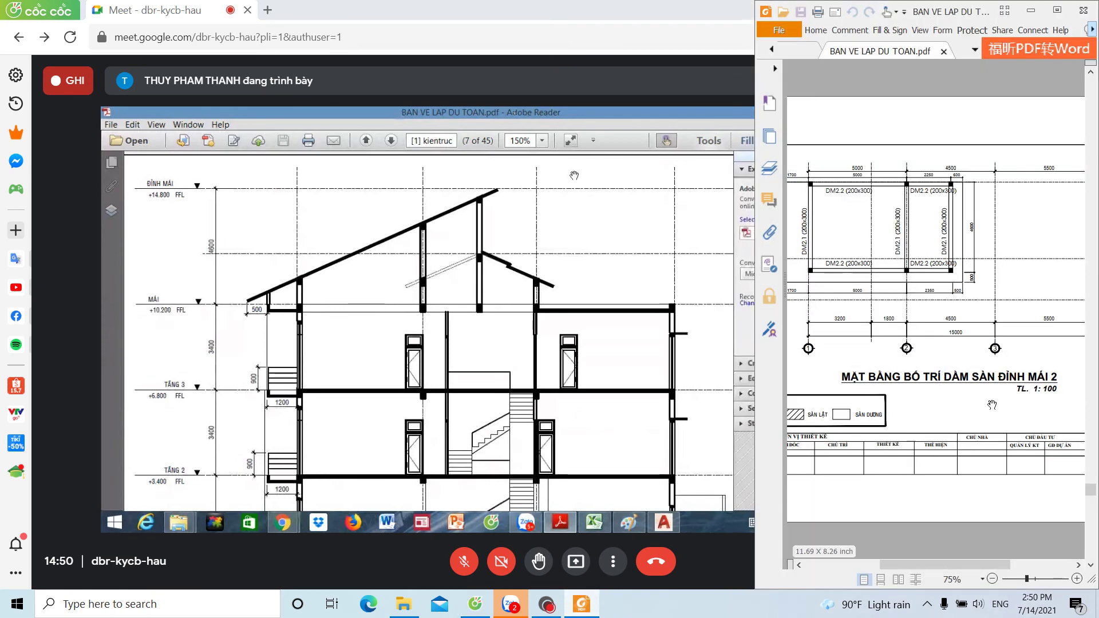
scroll(951, 252, "up", 5)
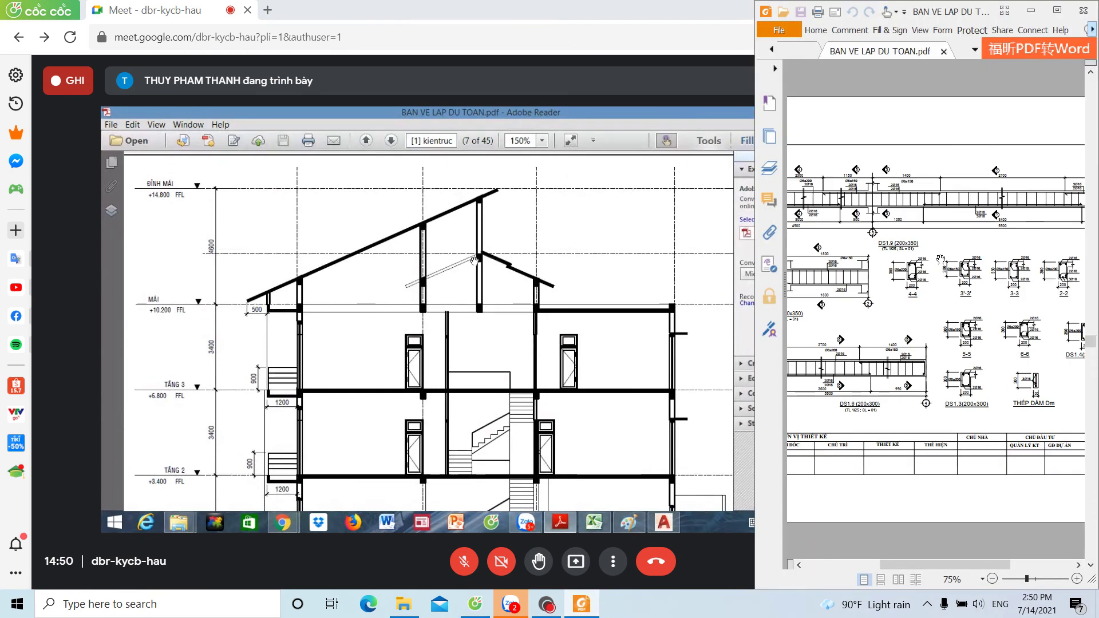
scroll(950, 258, "up", 5)
scroll(949, 263, "up", 5)
scroll(948, 267, "up", 5)
scroll(949, 268, "up", 5)
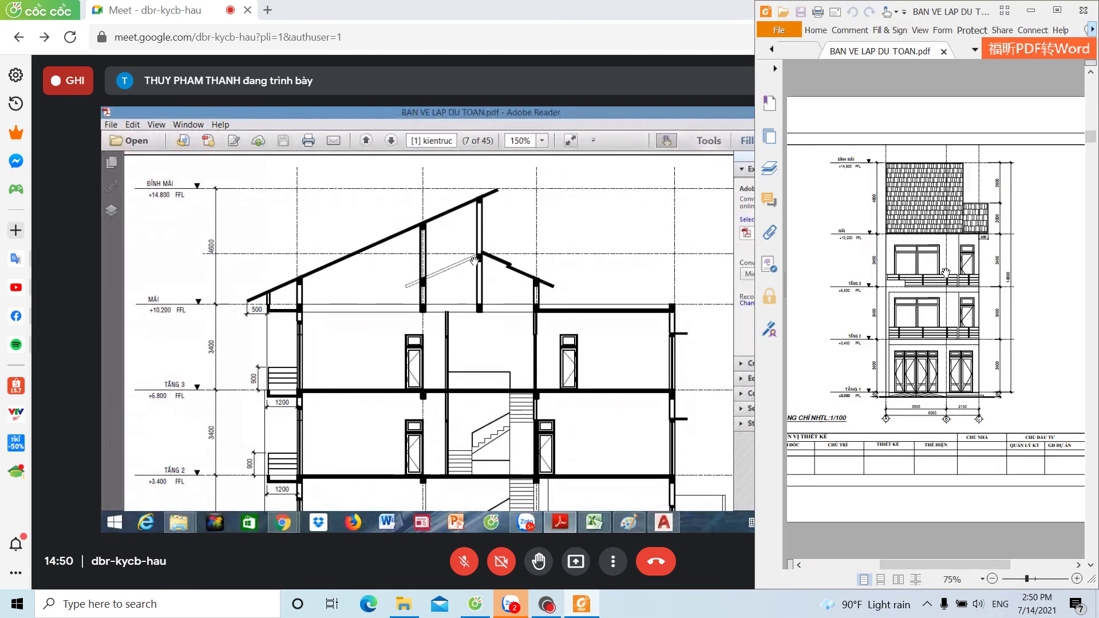
scroll(953, 269, "up", 5)
scroll(956, 269, "up", 5)
scroll(959, 269, "up", 5)
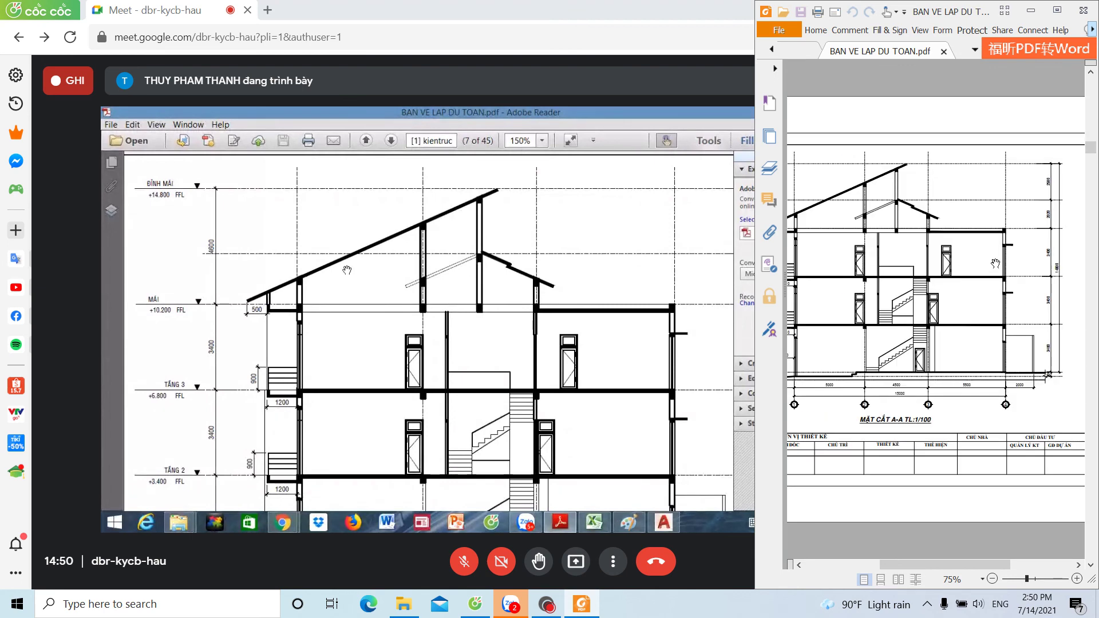
scroll(1057, 224, "up", 1)
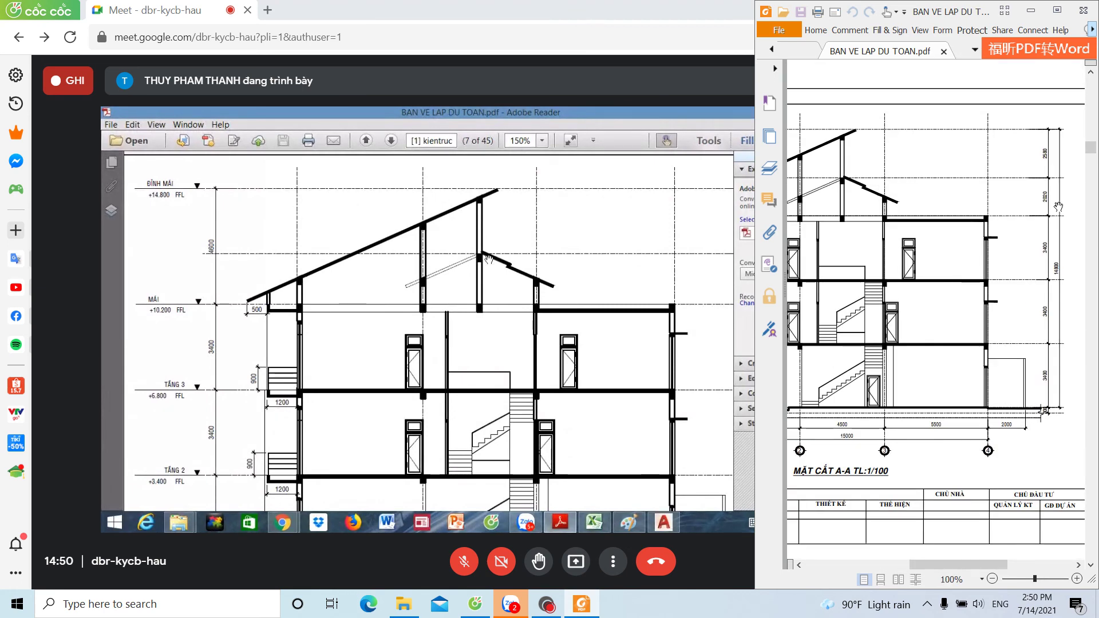
scroll(1056, 208, "up", 1)
scroll(1054, 207, "down", 1)
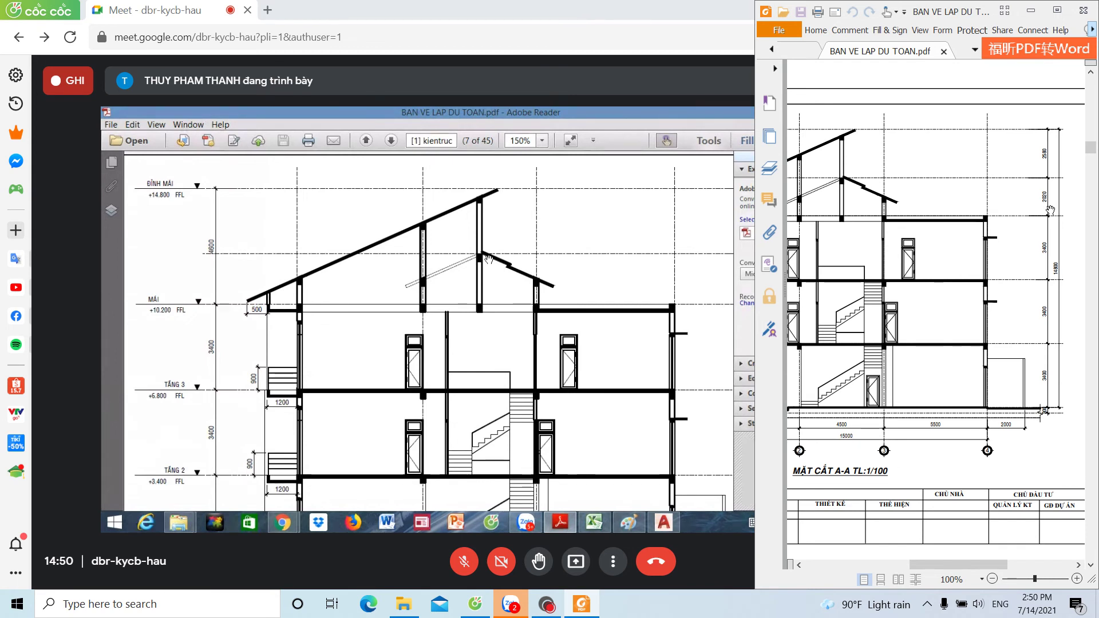
scroll(1050, 210, "up", 1)
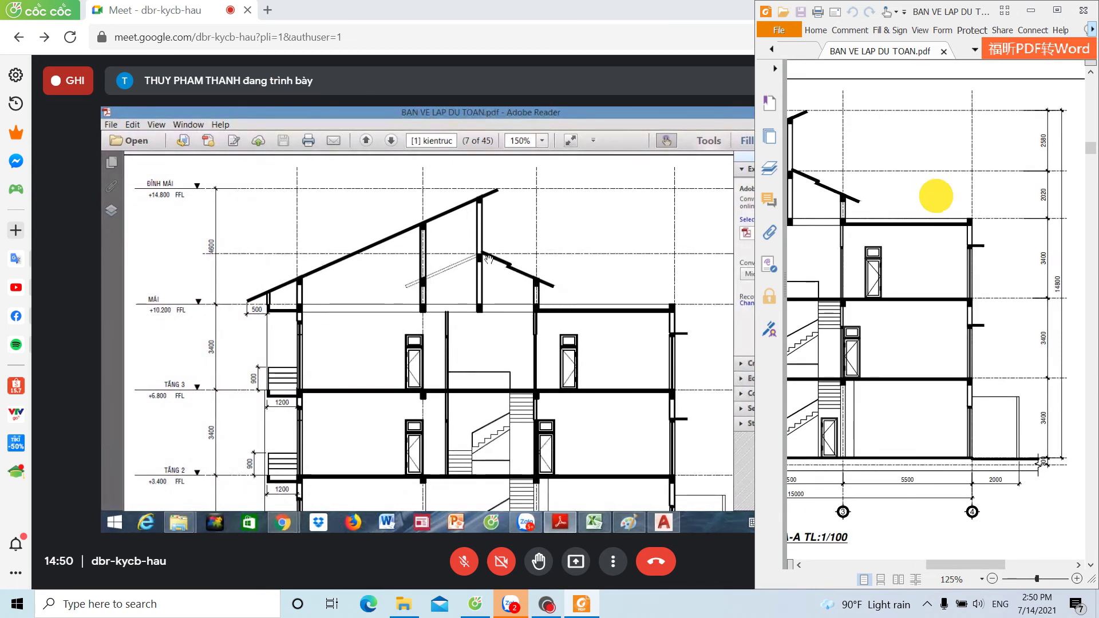
Step: Pan around section A-A's axes, roof, floors and its TL:1/100 title block
left_click_drag(934, 196, 1049, 208)
mouse_move(939, 228)
left_mouse_down()
mouse_move(934, 272)
mouse_move(961, 282)
mouse_move(973, 307)
mouse_move(1007, 297)
mouse_move(1018, 334)
mouse_move(709, 350)
mouse_move(797, 410)
mouse_move(887, 448)
mouse_move(1013, 412)
mouse_move(1048, 432)
mouse_move(955, 457)
left_mouse_up()
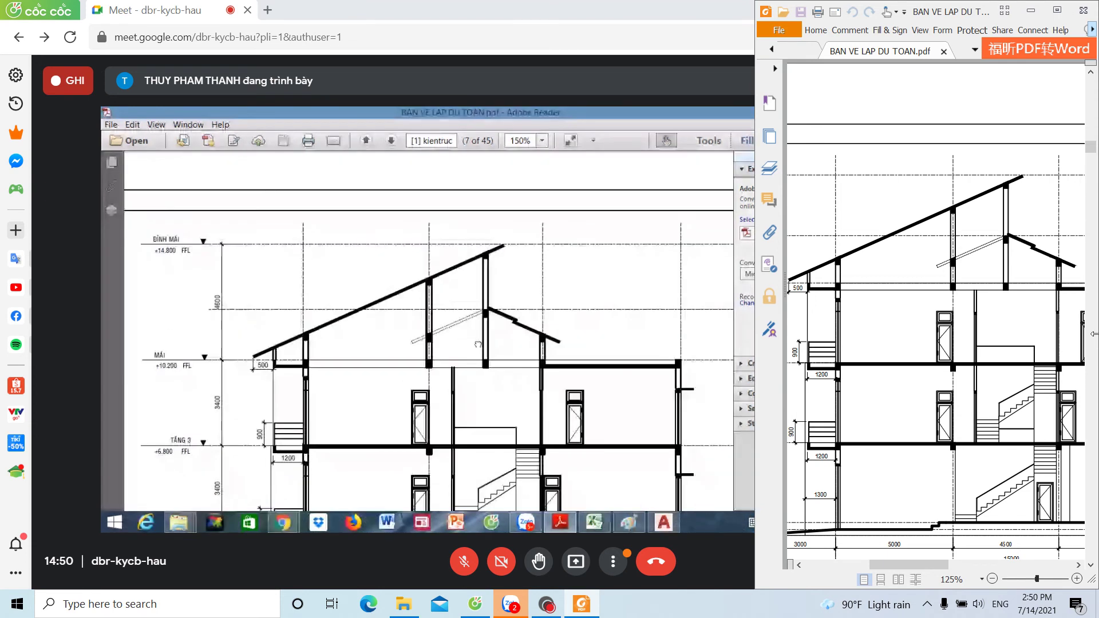
left_click_drag(976, 435, 974, 160)
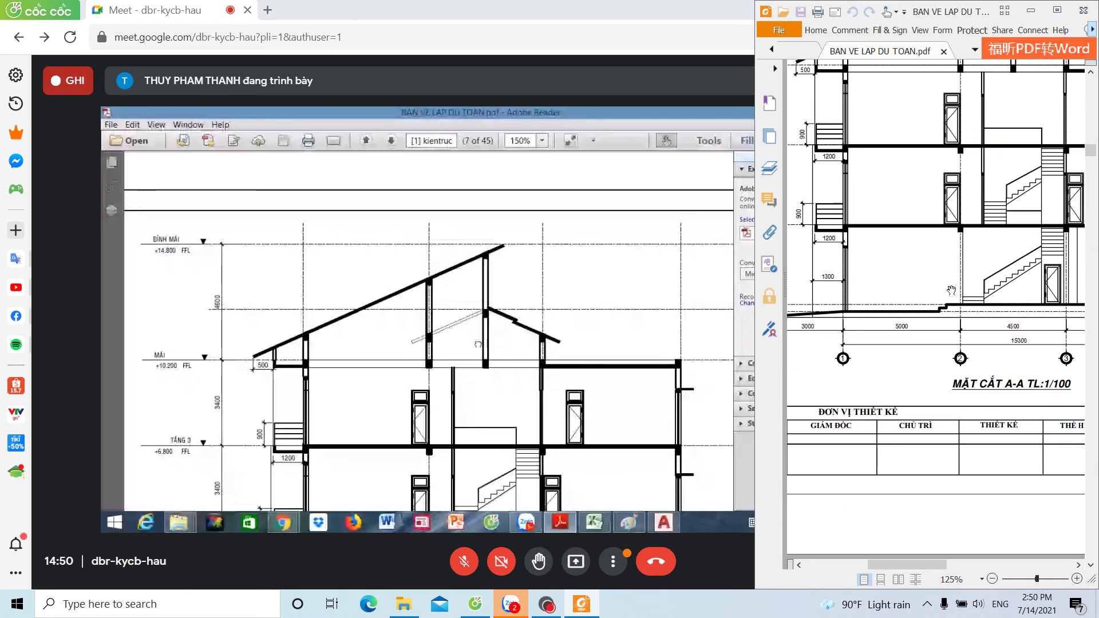
left_click_drag(950, 290, 866, 392)
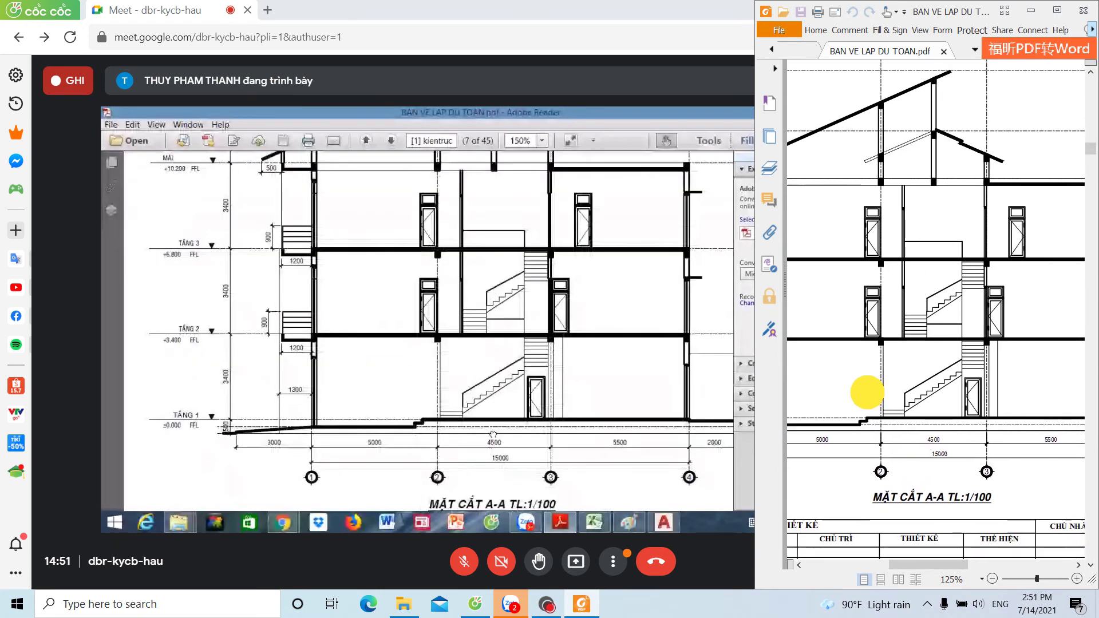
mouse_move(841, 441)
left_mouse_down()
mouse_move(920, 486)
mouse_move(921, 209)
left_mouse_up()
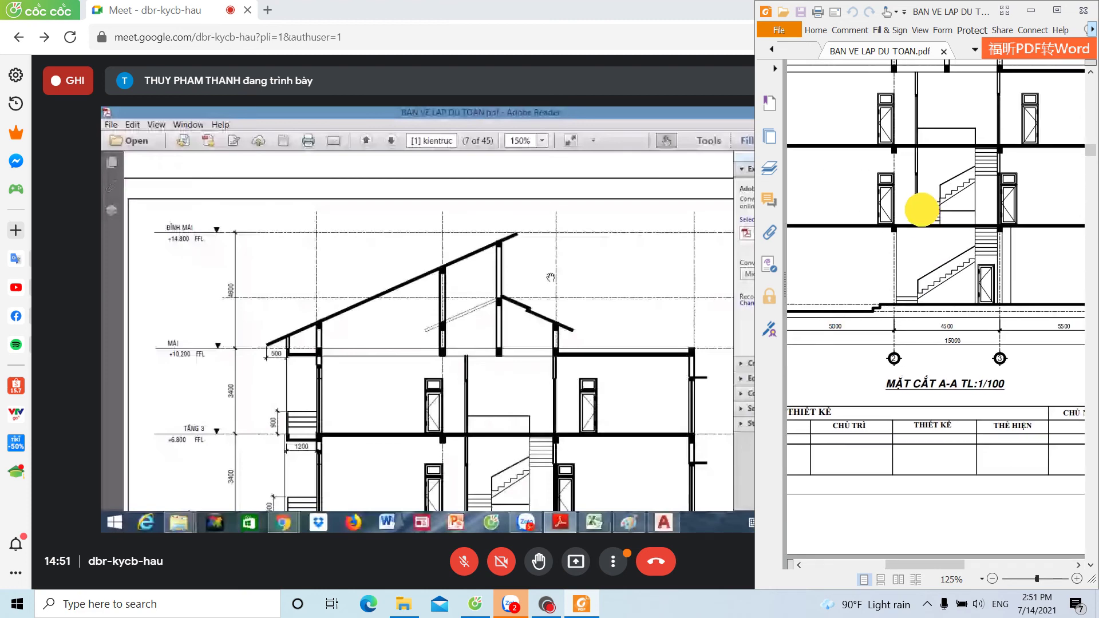
Step: Scroll down through the structural drawing pages, dragging the scrollbar further
scroll(920, 366, "down", 5)
scroll(923, 400, "down", 3)
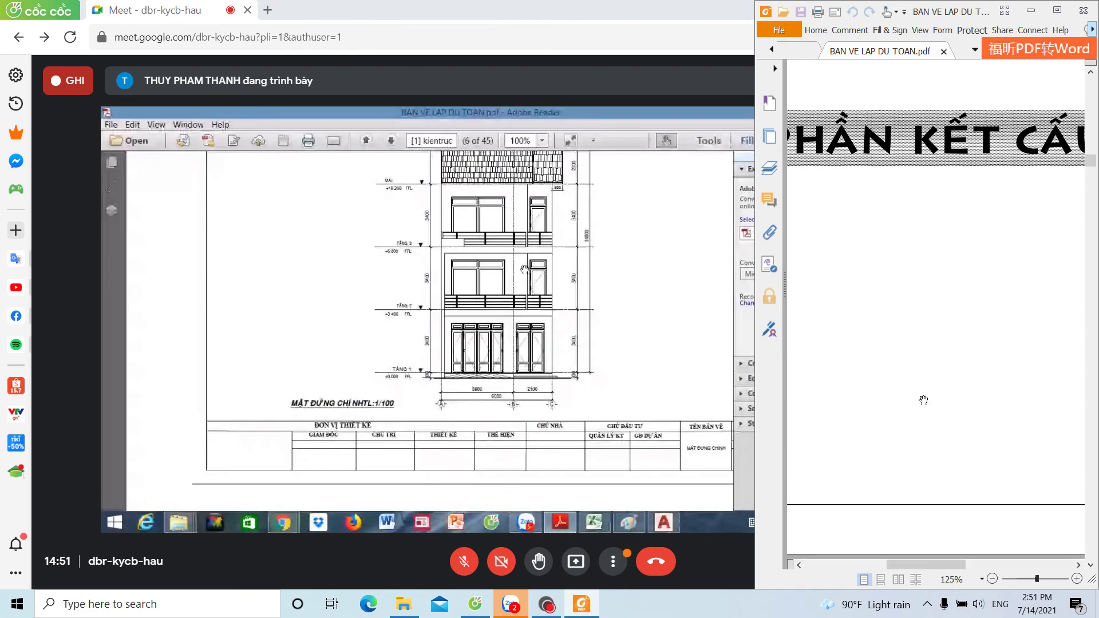
scroll(923, 400, "down", 10)
scroll(924, 372, "down", 5)
scroll(927, 331, "down", 4)
scroll(931, 295, "down", 1)
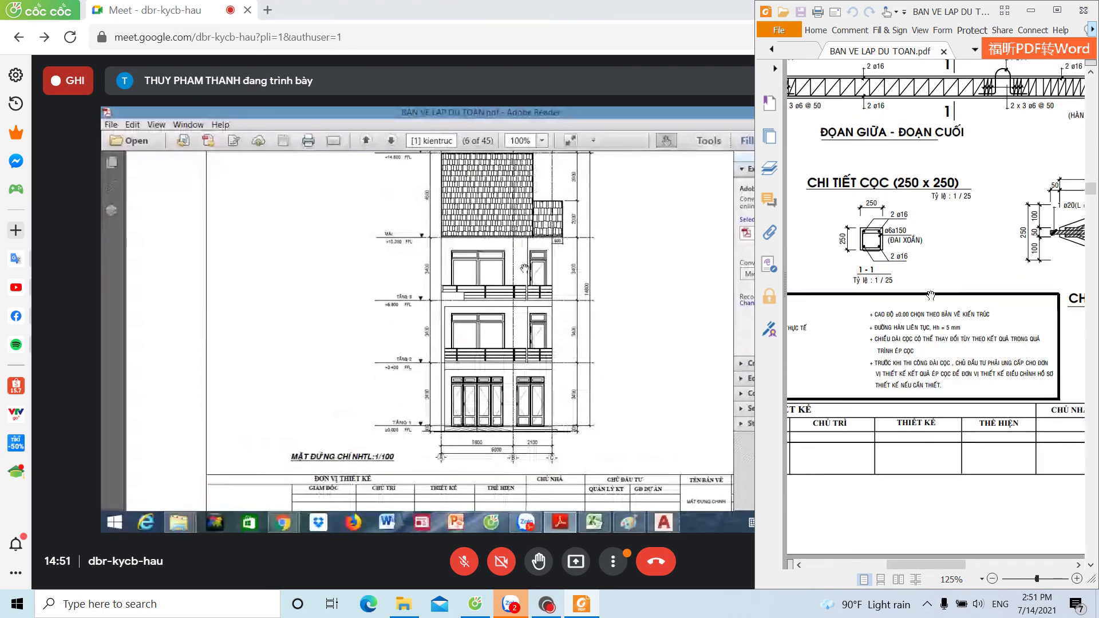
scroll(972, 274, "down", 10)
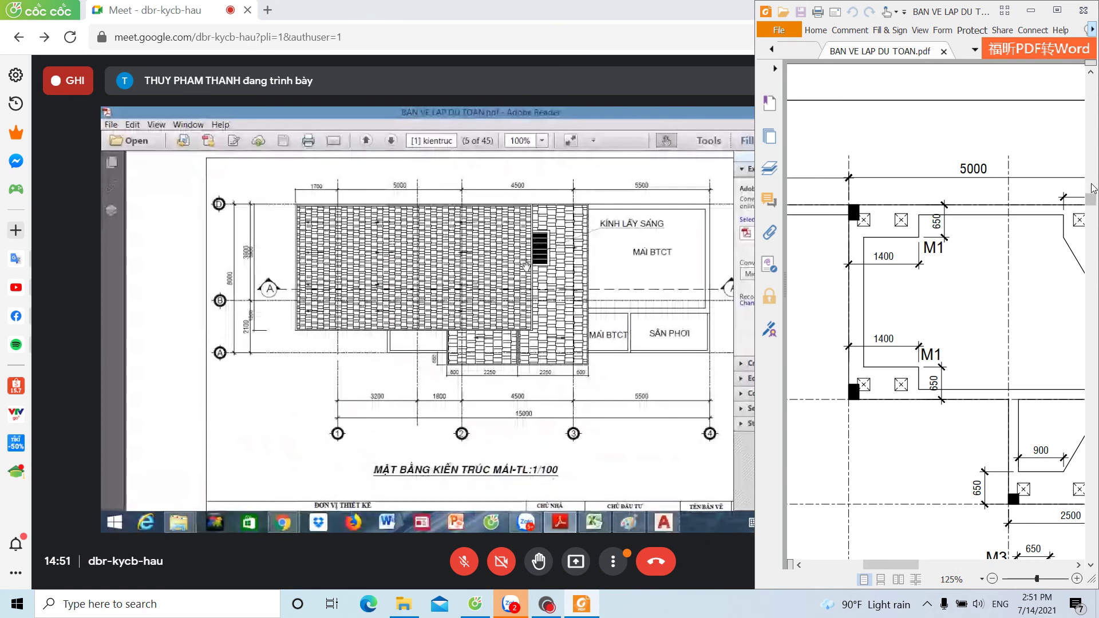
left_click_drag(1090, 197, 1090, 550)
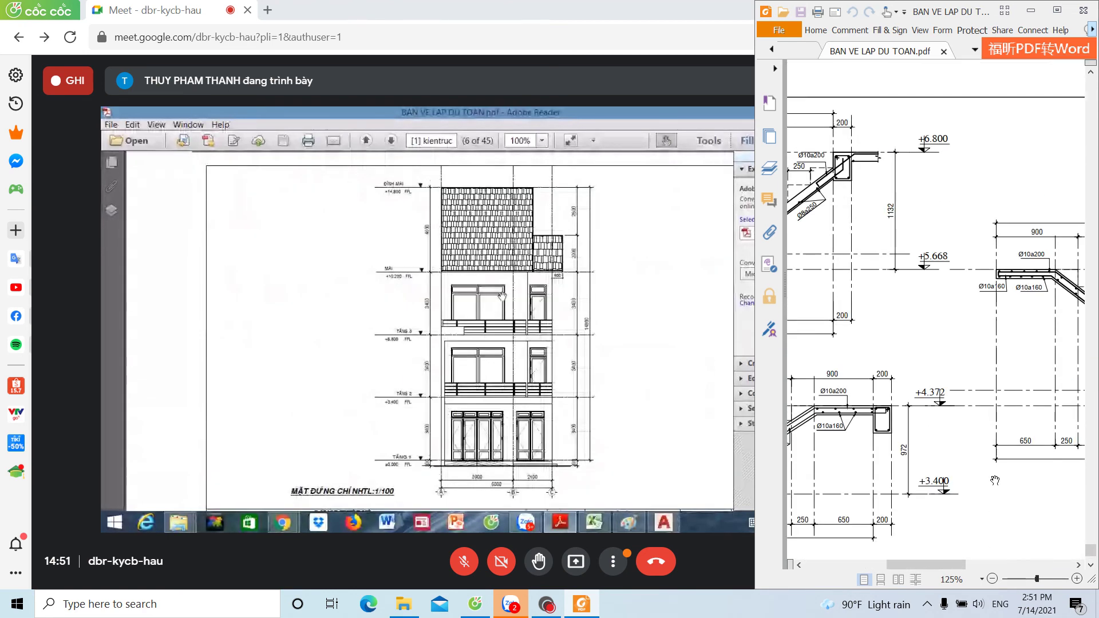
Step: Scroll back up, minimise Foxit and show the shared page 37 full screen
scroll(995, 481, "up", 5)
scroll(994, 458, "up", 5)
scroll(993, 441, "up", 5)
scroll(992, 417, "up", 5)
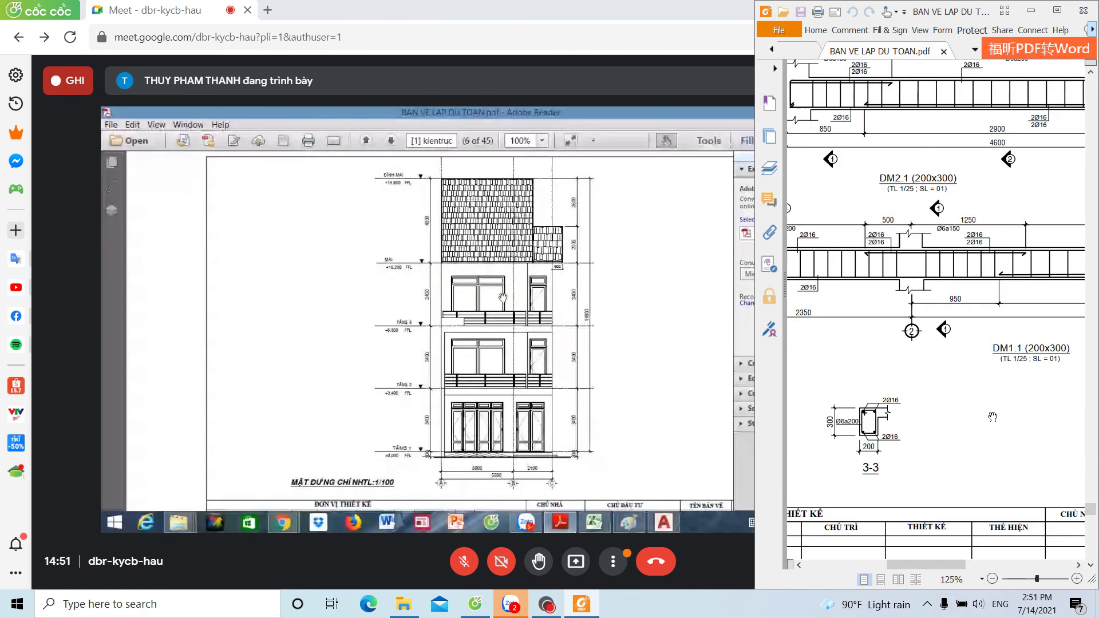
scroll(992, 417, "up", 5)
scroll(992, 415, "up", 3)
scroll(993, 414, "up", 5)
scroll(993, 411, "up", 5)
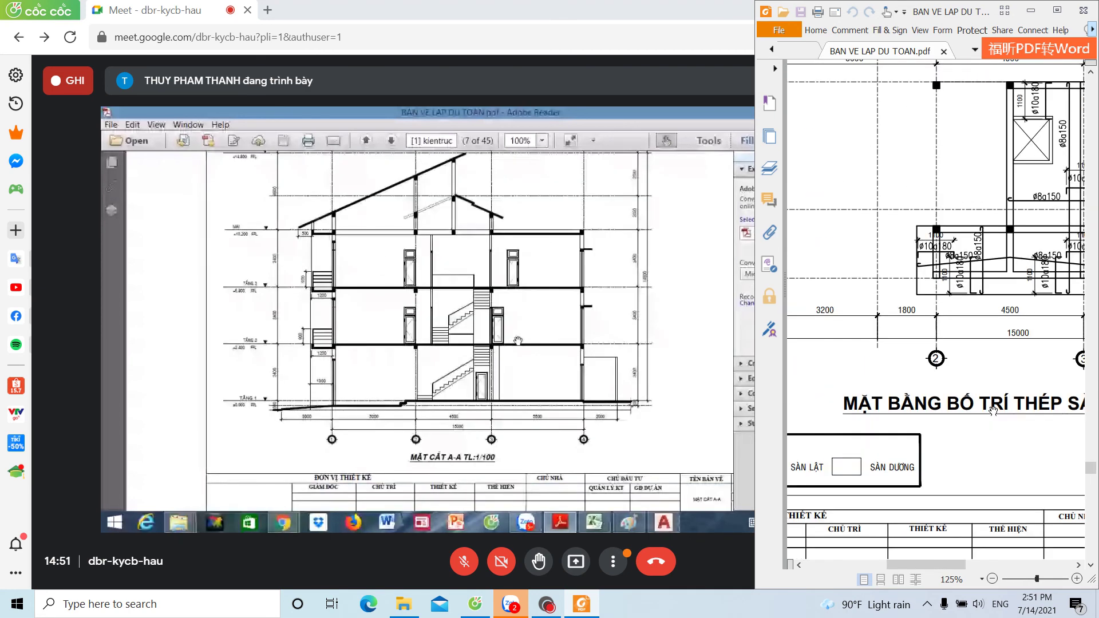
scroll(993, 410, "up", 5)
scroll(993, 410, "up", 5)
scroll(992, 410, "up", 5)
scroll(993, 410, "up", 5)
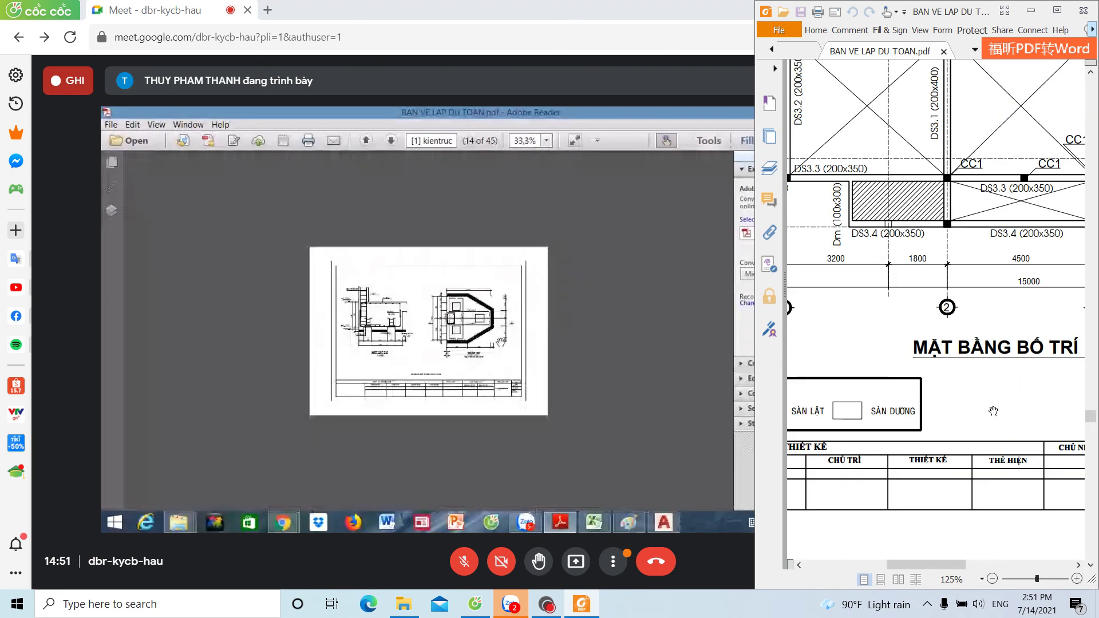
scroll(993, 411, "up", 5)
scroll(993, 411, "up", 5)
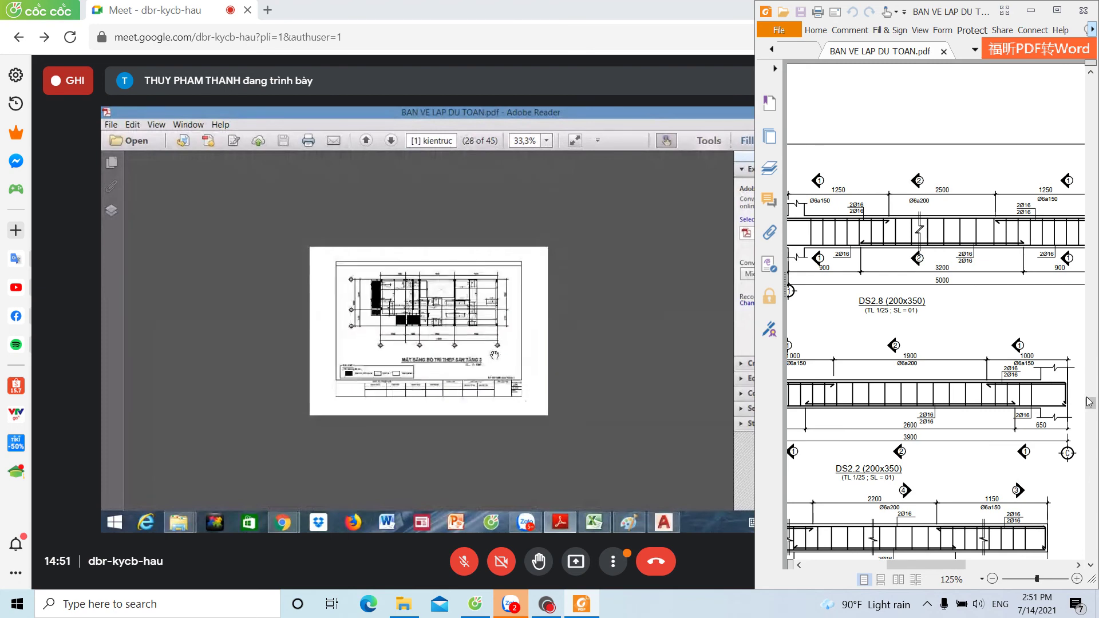
left_click_drag(1089, 402, 1089, 403)
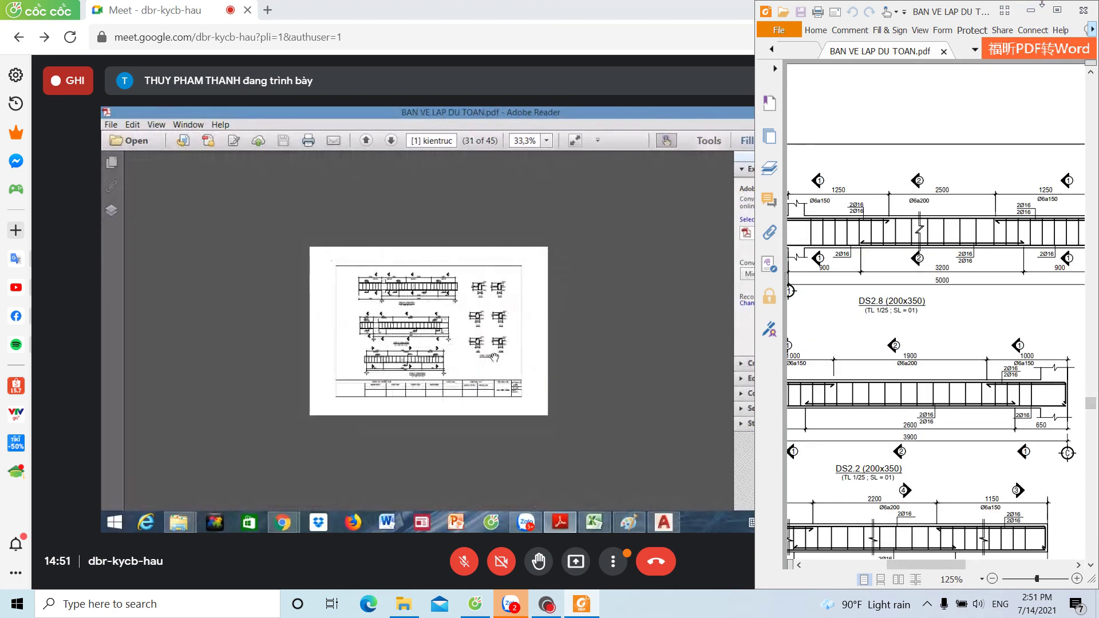
left_click(1030, 9)
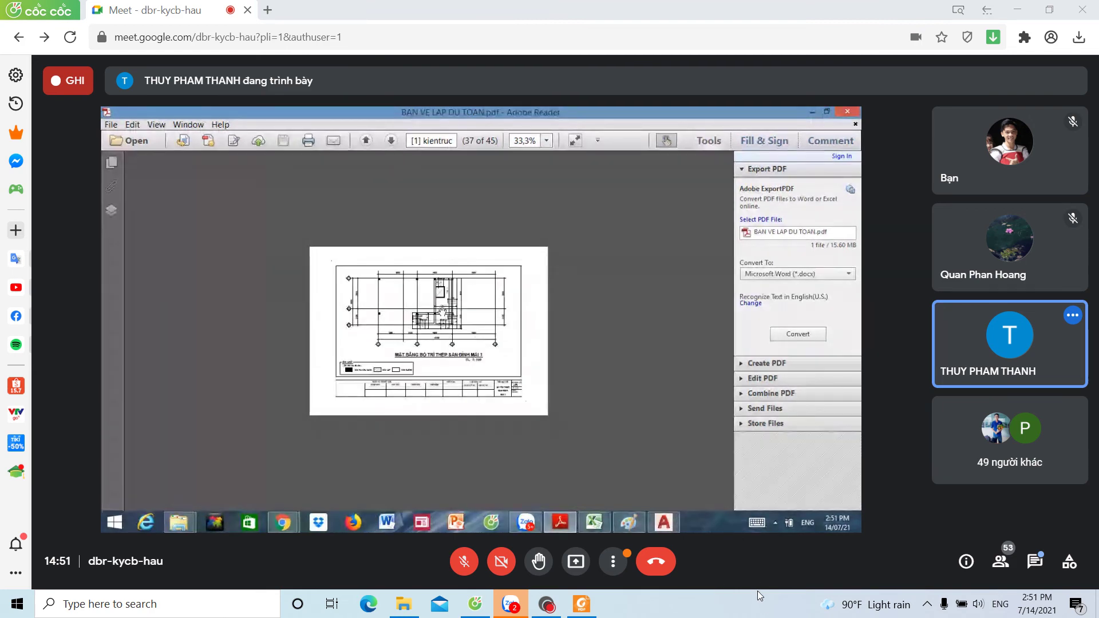
key("F11")
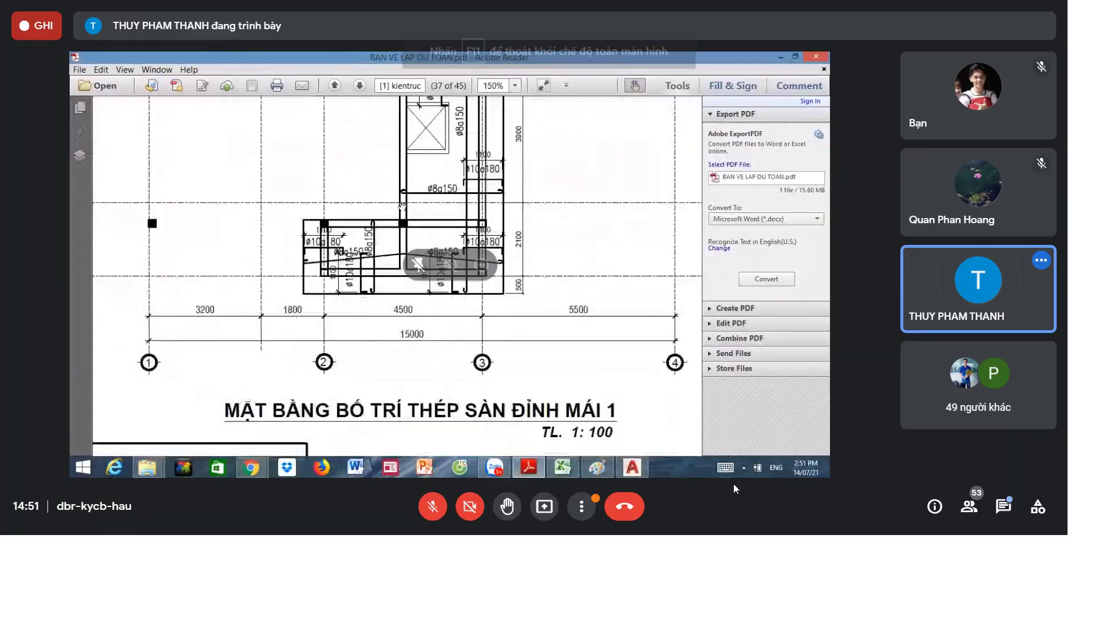
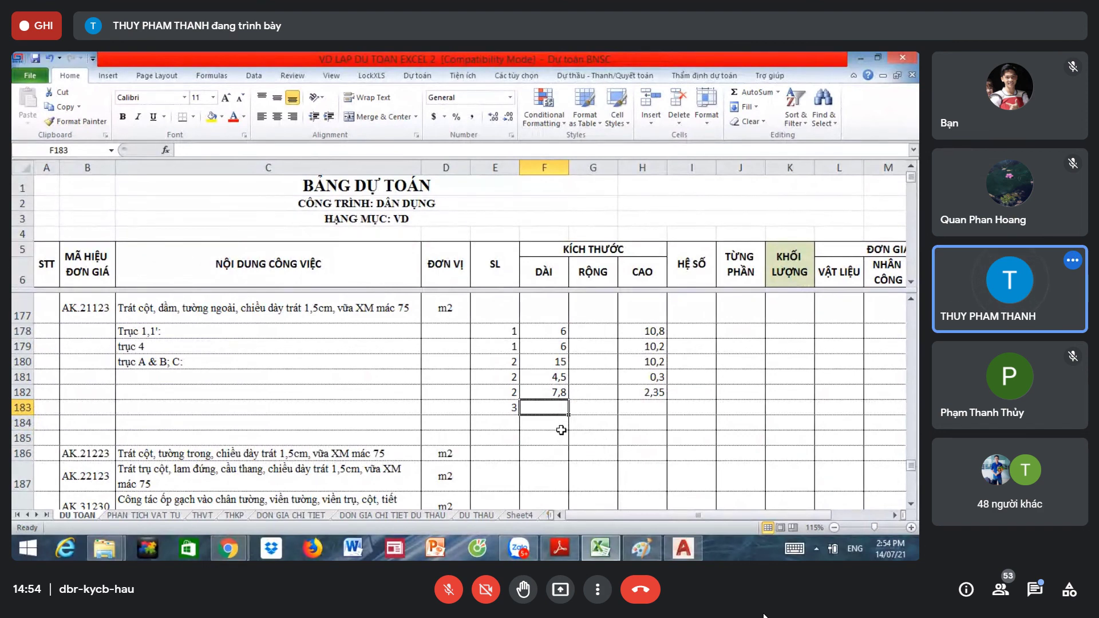
Step: Bring up the page 7 A-A section drawing in Adobe Reader at 125%, shifted slightly right
left_click(559, 548)
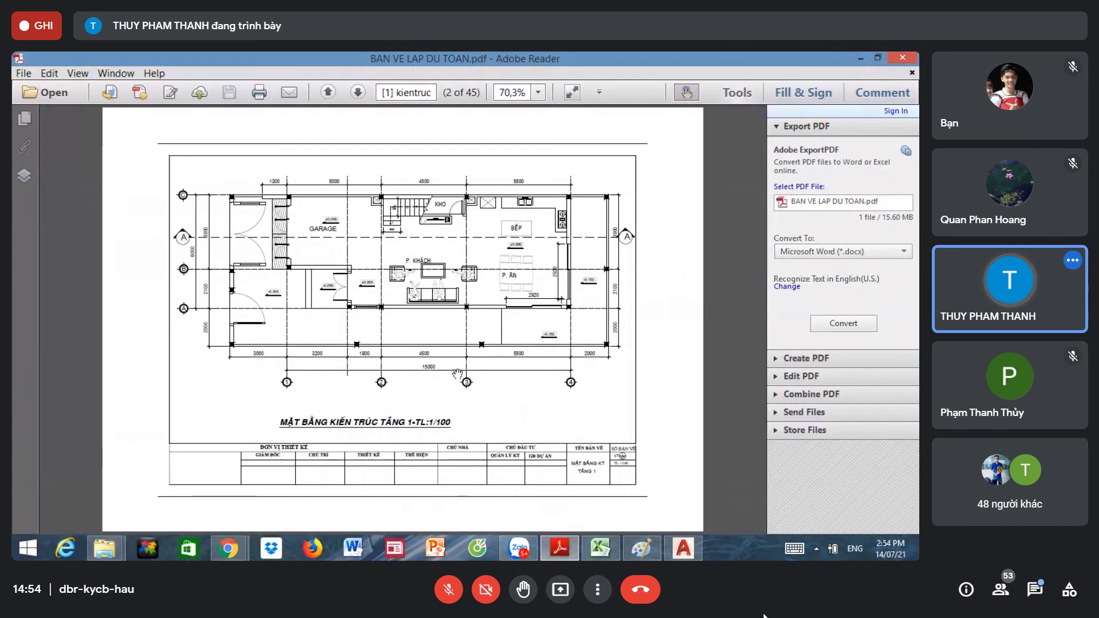
scroll(457, 374, "down", 2)
scroll(460, 380, "down", 2)
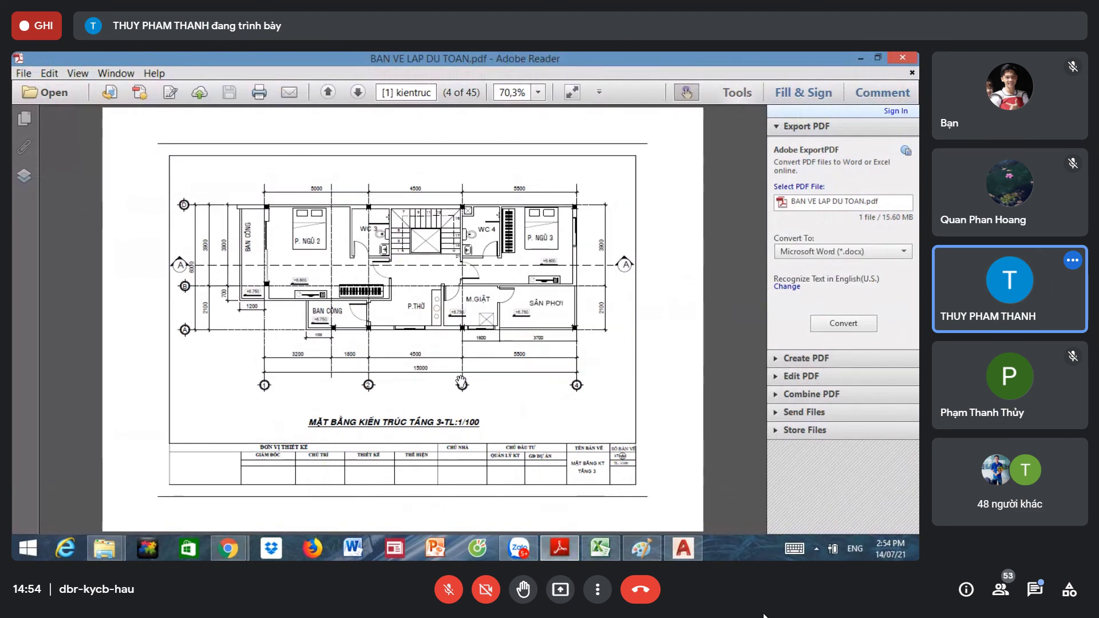
scroll(461, 380, "down", 2)
scroll(461, 381, "down", 2)
scroll(461, 380, "down", 2)
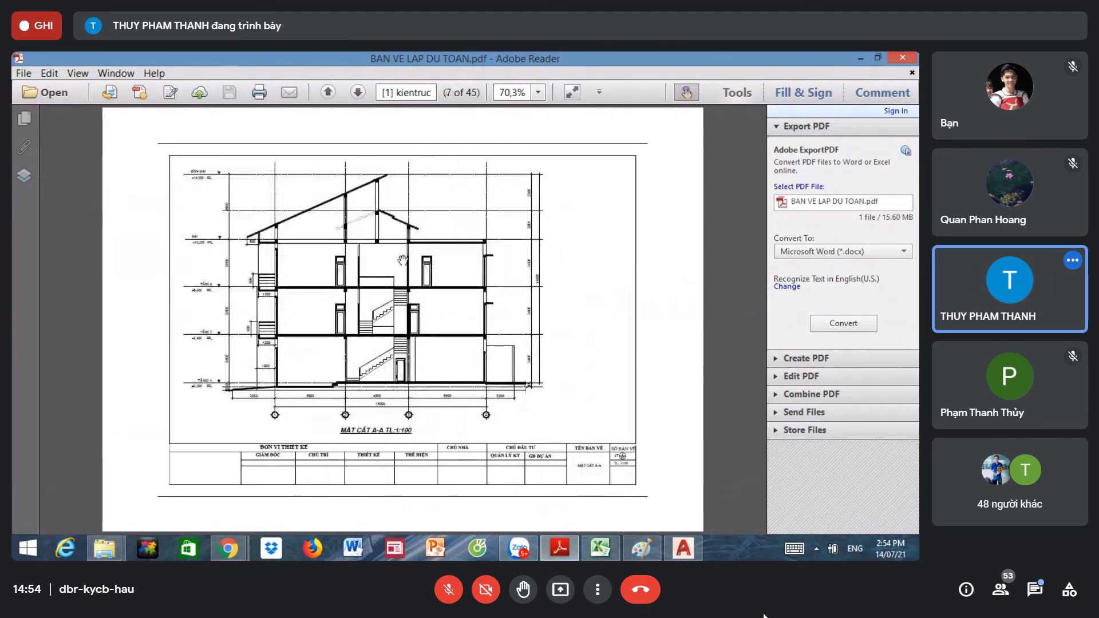
scroll(407, 264, "up", 3, "ctrl")
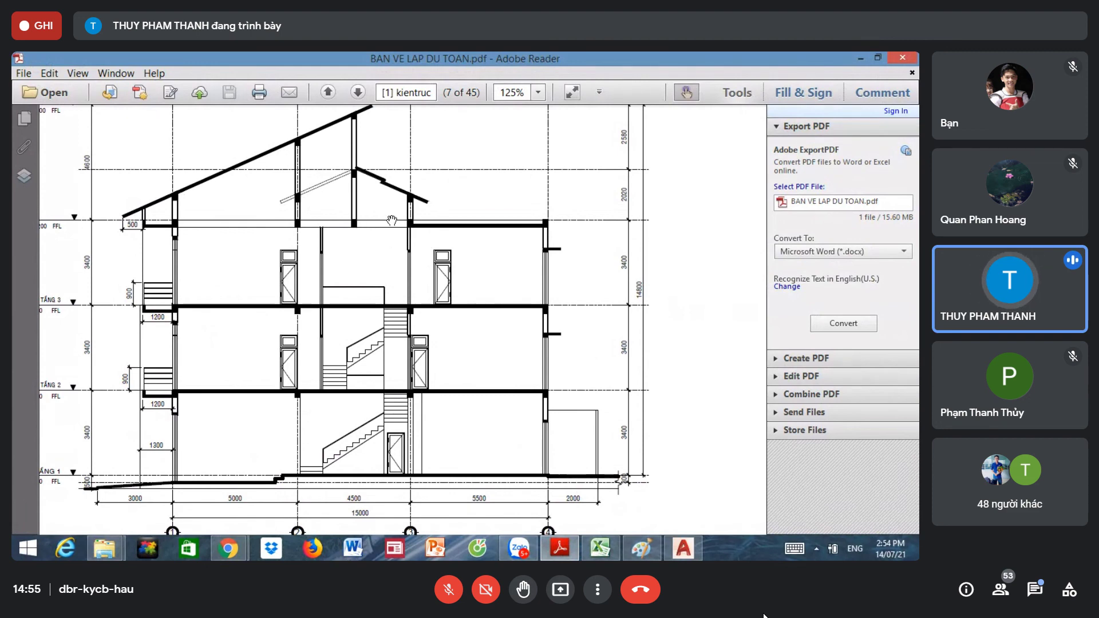
left_click_drag(412, 226, 441, 232)
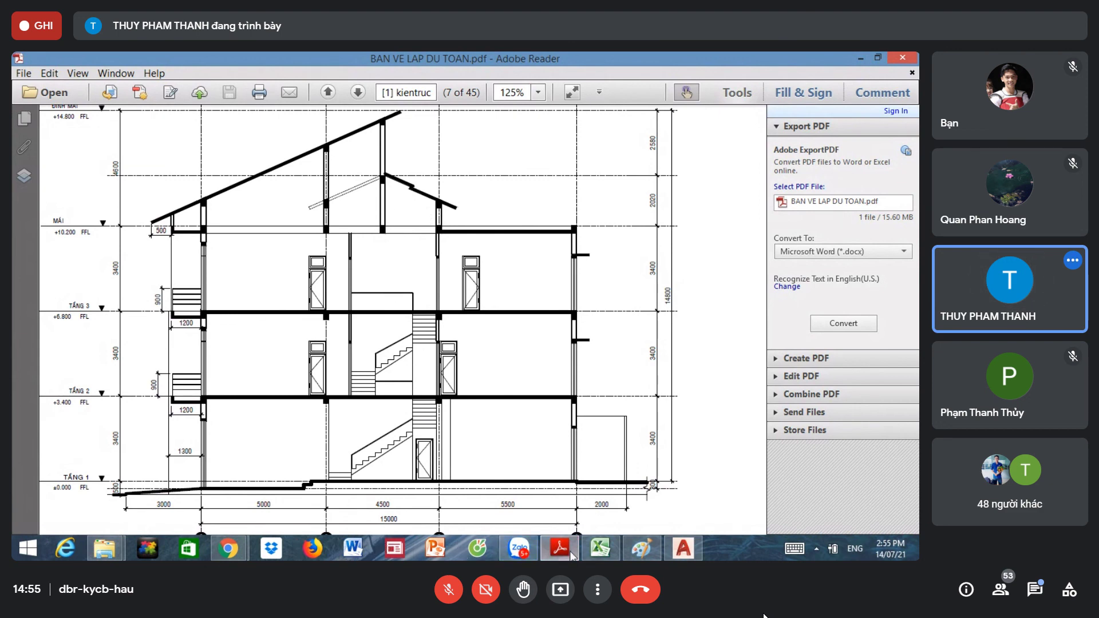
Step: Enter length 2,2 in F183 and height 1,5 in H183, then return to the section drawing
left_click(598, 549)
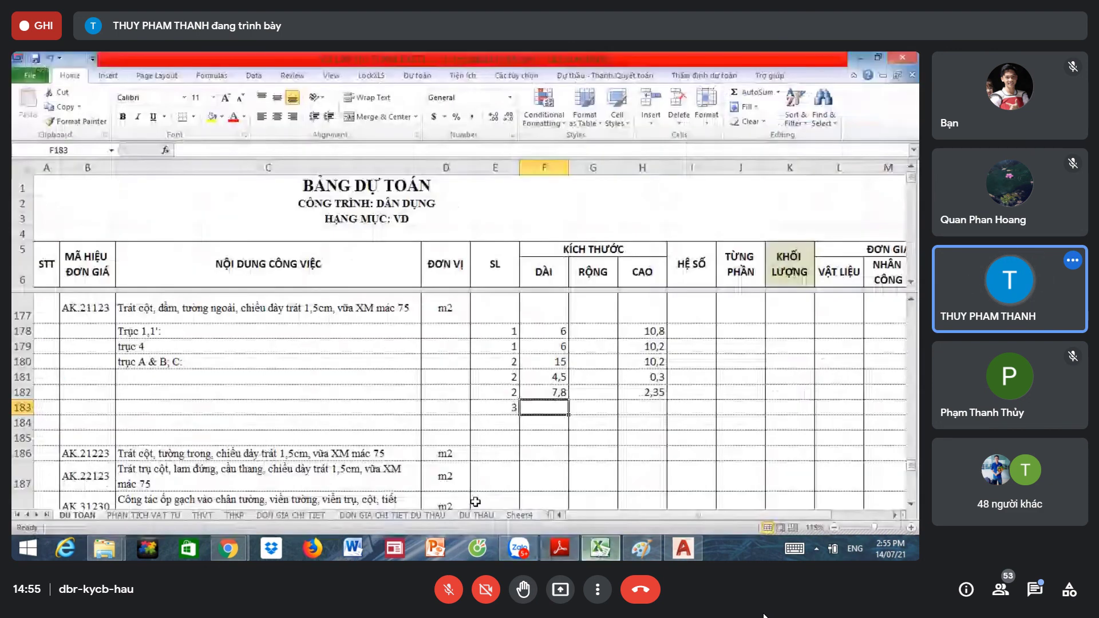
type("2,2")
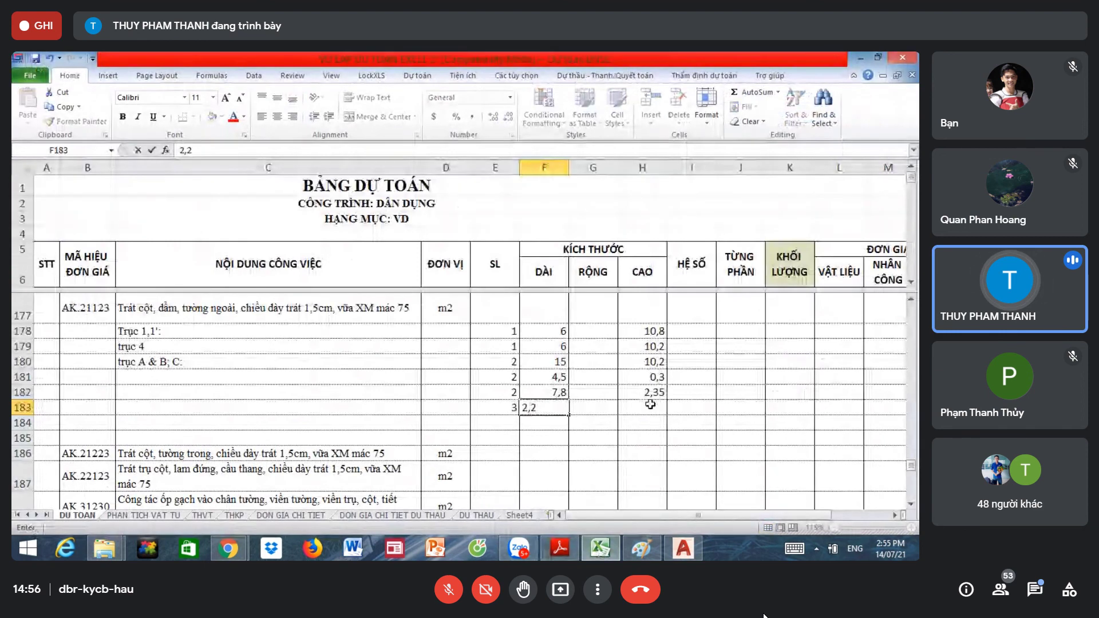
left_click(651, 405)
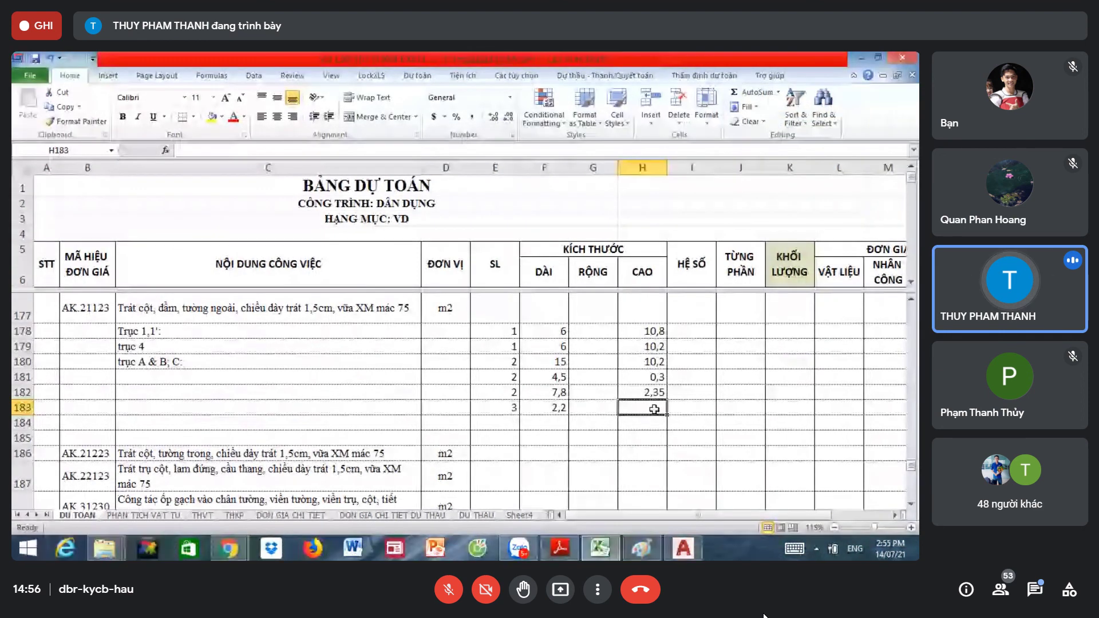
type("1,")
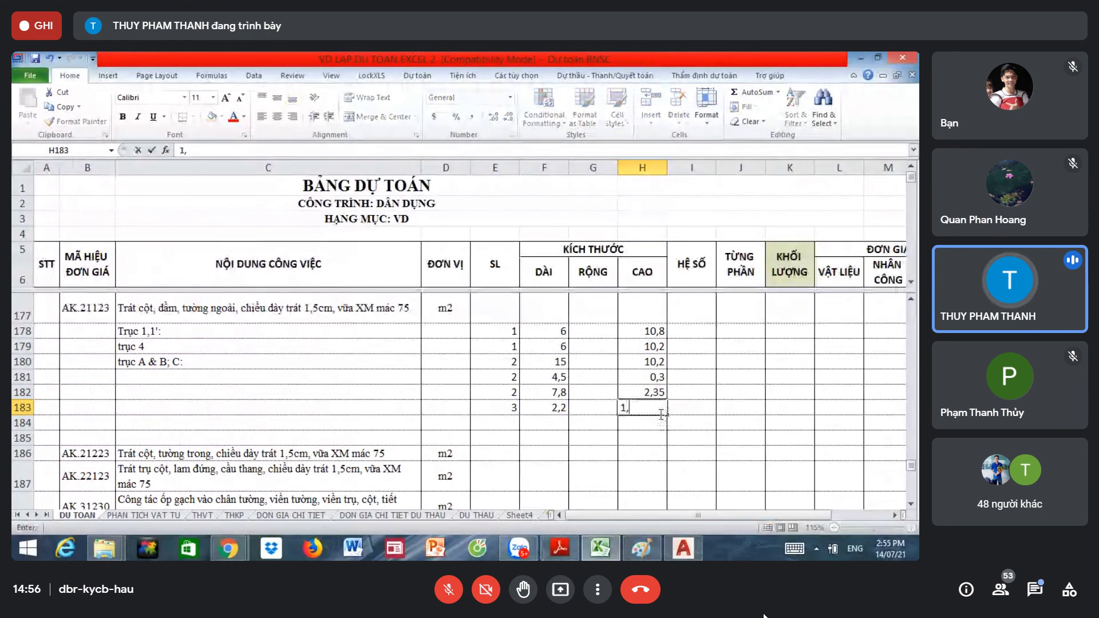
type("5")
key("Return")
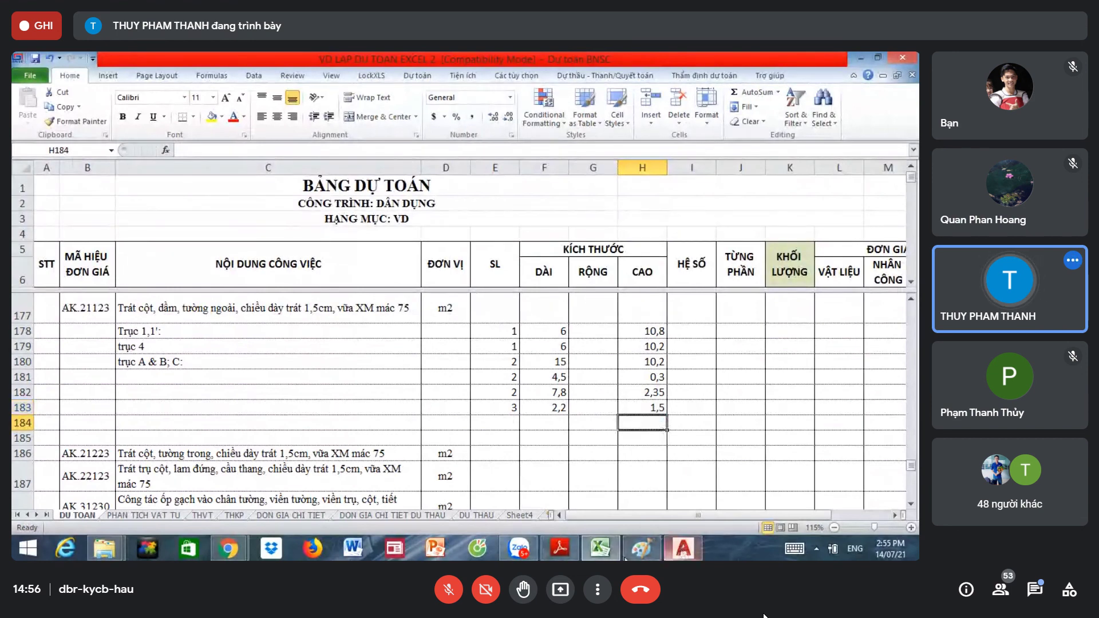
left_click(550, 545)
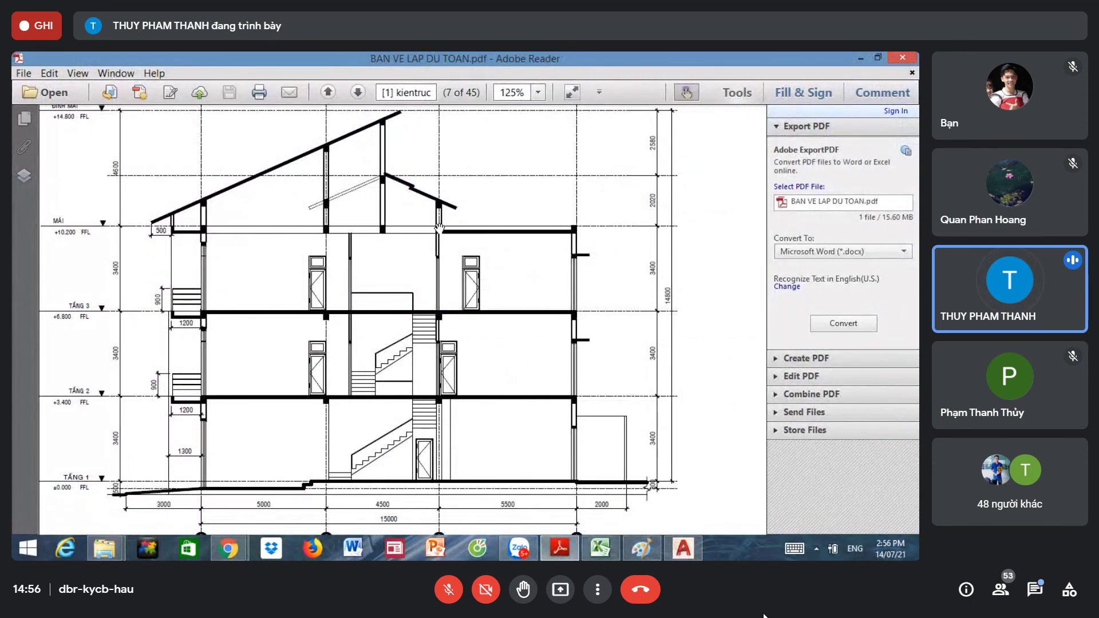
Step: Dismiss the Zalo chat popup over the section drawing and return to the Excel estimate
scroll(440, 219, "down", 2)
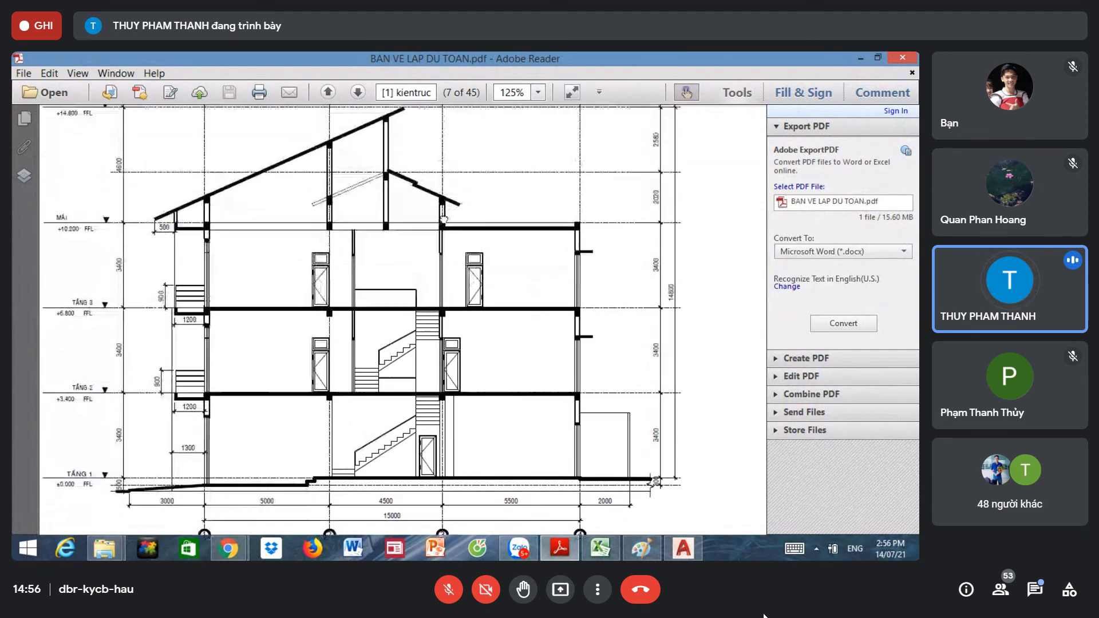
scroll(446, 235, "up", 2)
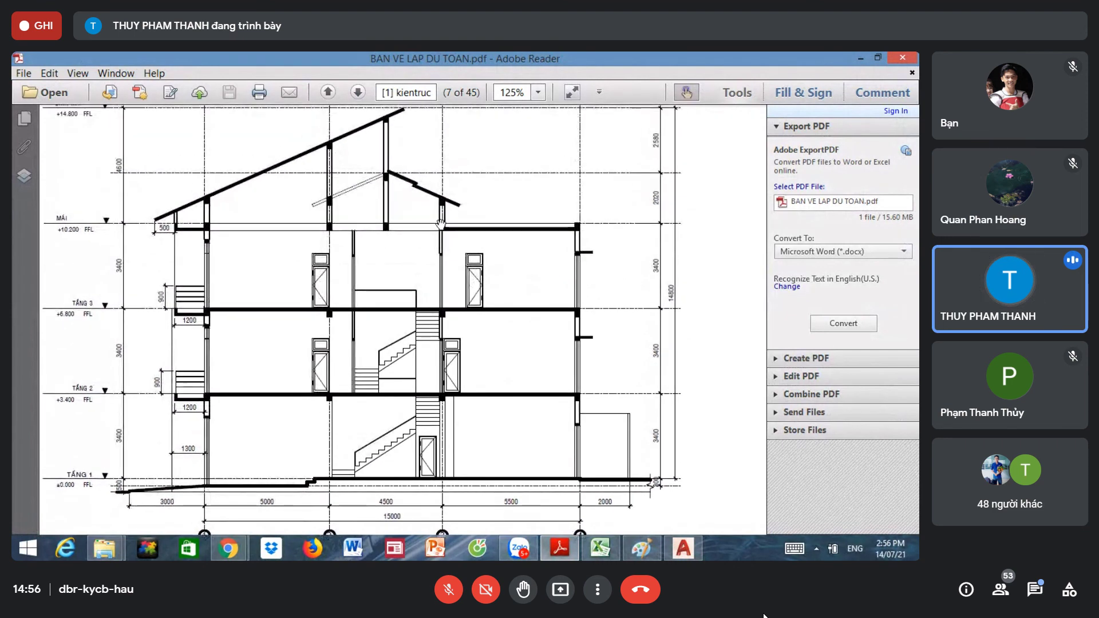
left_click(519, 548)
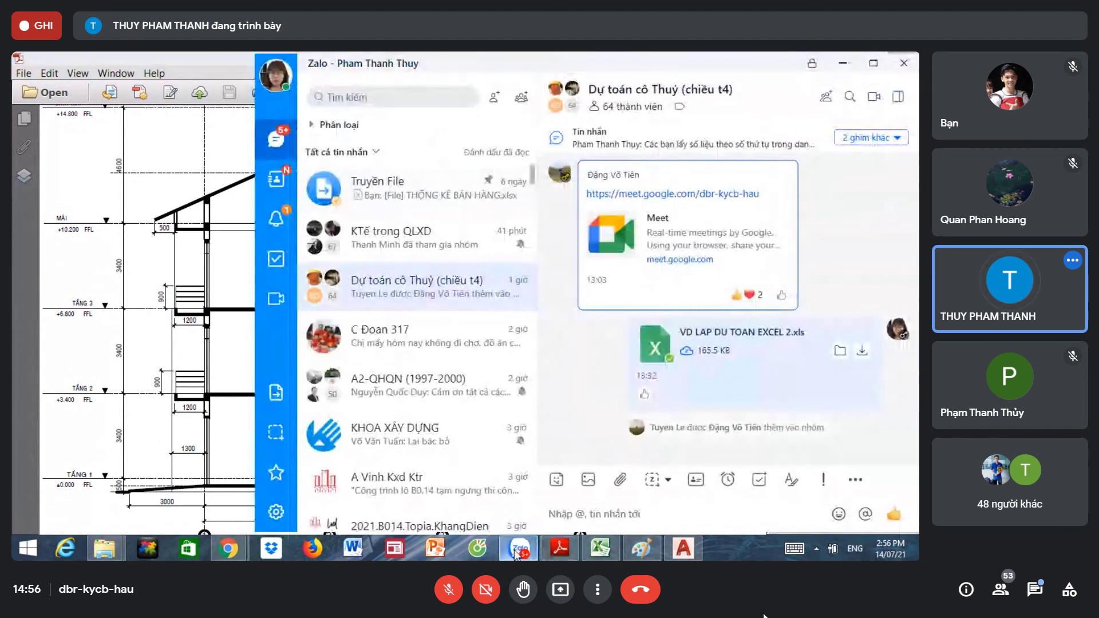
left_click(519, 548)
left_click(601, 548)
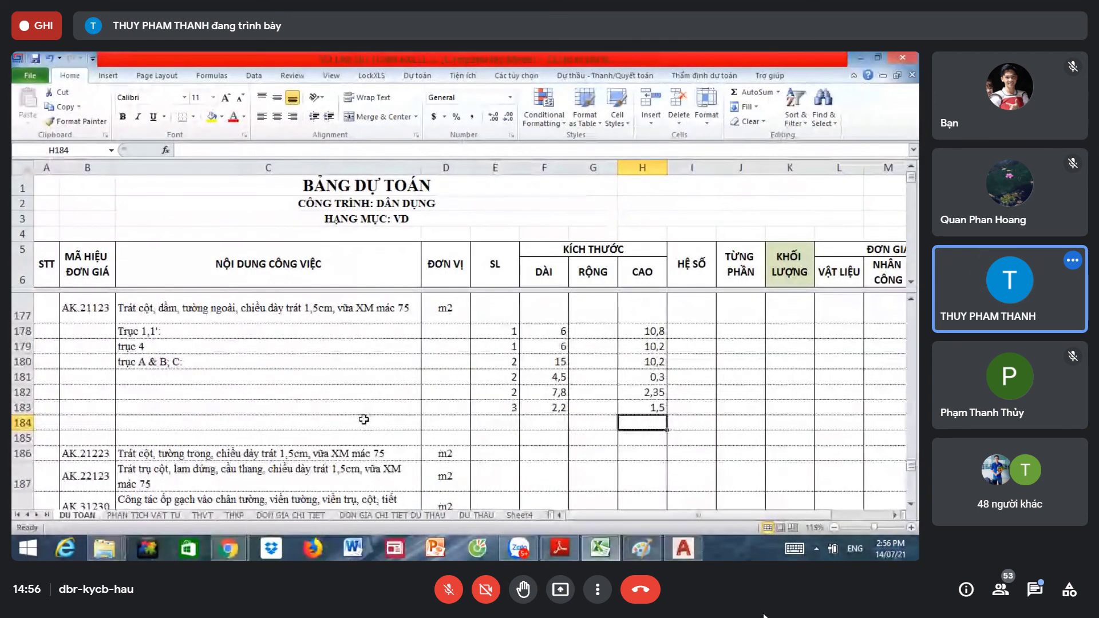
Step: Insert a blank row above the trục 4 row at row 179
left_click(362, 422)
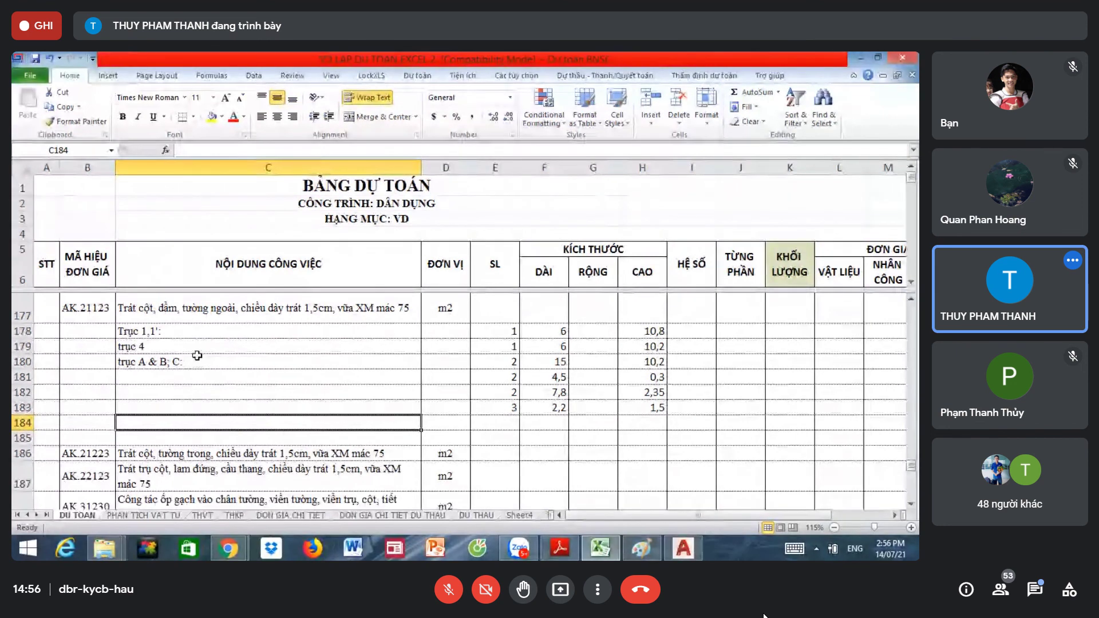
left_click(262, 360)
left_click(219, 408)
left_click(245, 422)
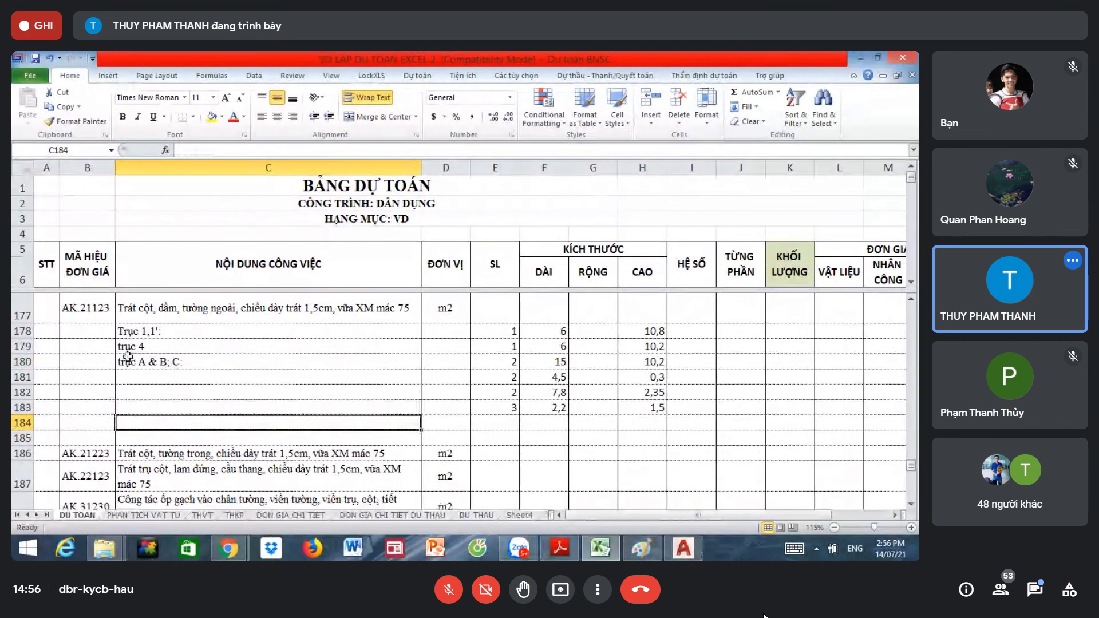
left_click(35, 347)
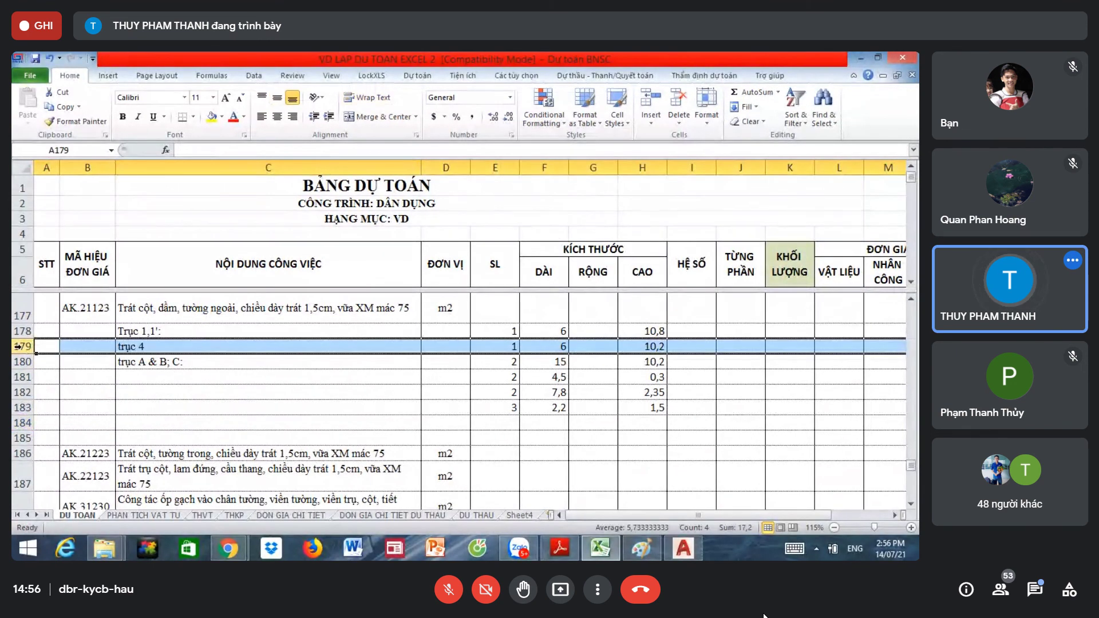
right_click(30, 350)
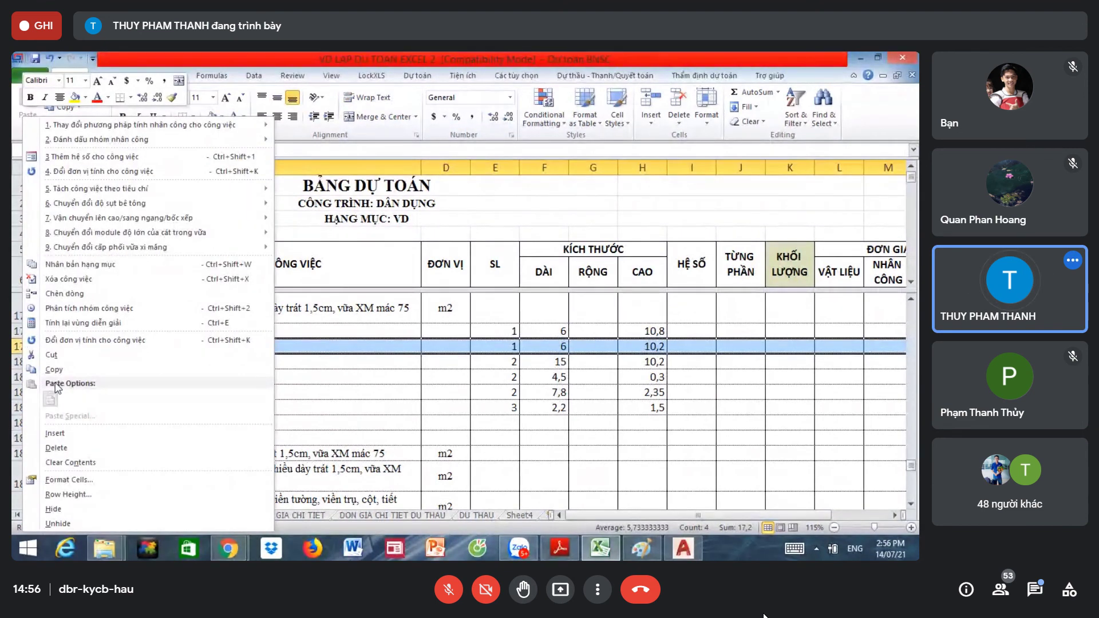
left_click(83, 439)
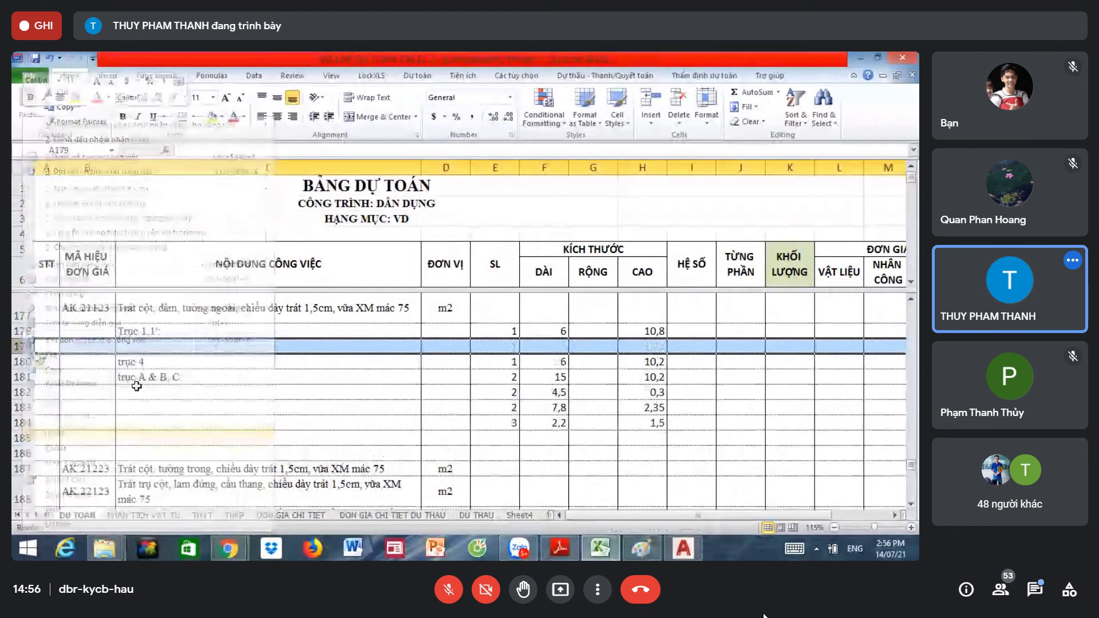
Step: Fill the new row as 'trục 3' with quantity 1, length 6 and height 1
left_click(178, 345)
type("trục")
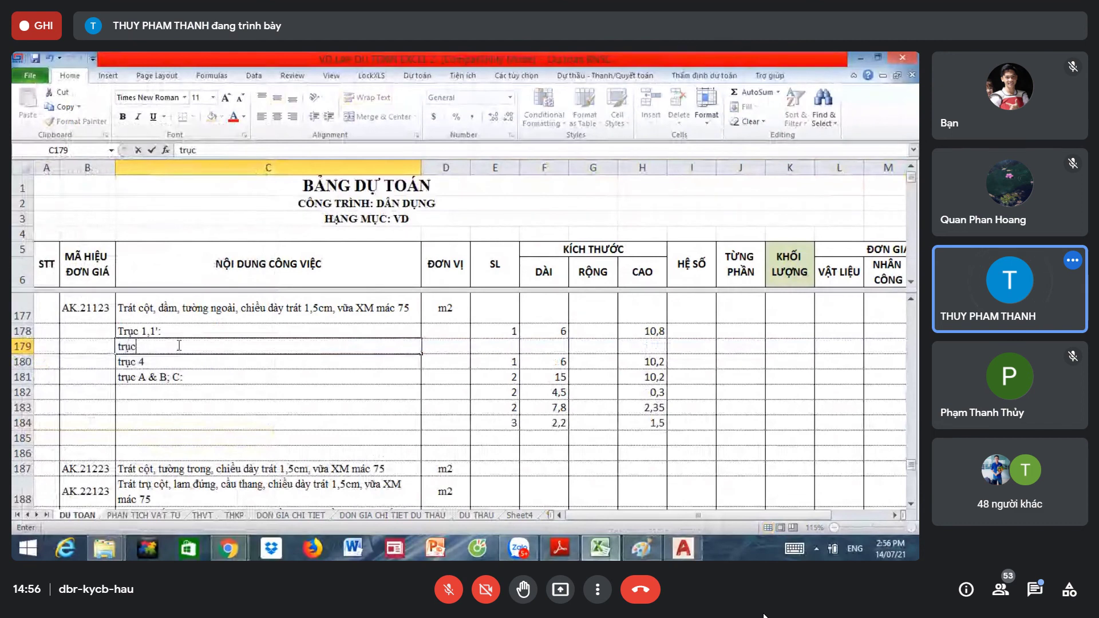
key("Tab")
key("Tab")
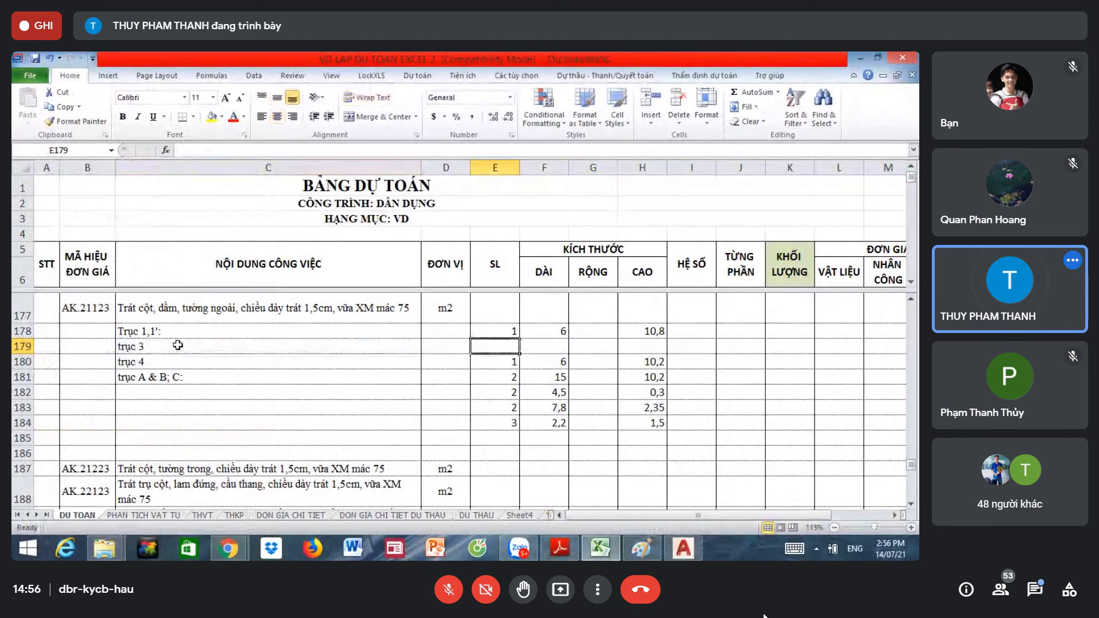
type("1")
key("Tab")
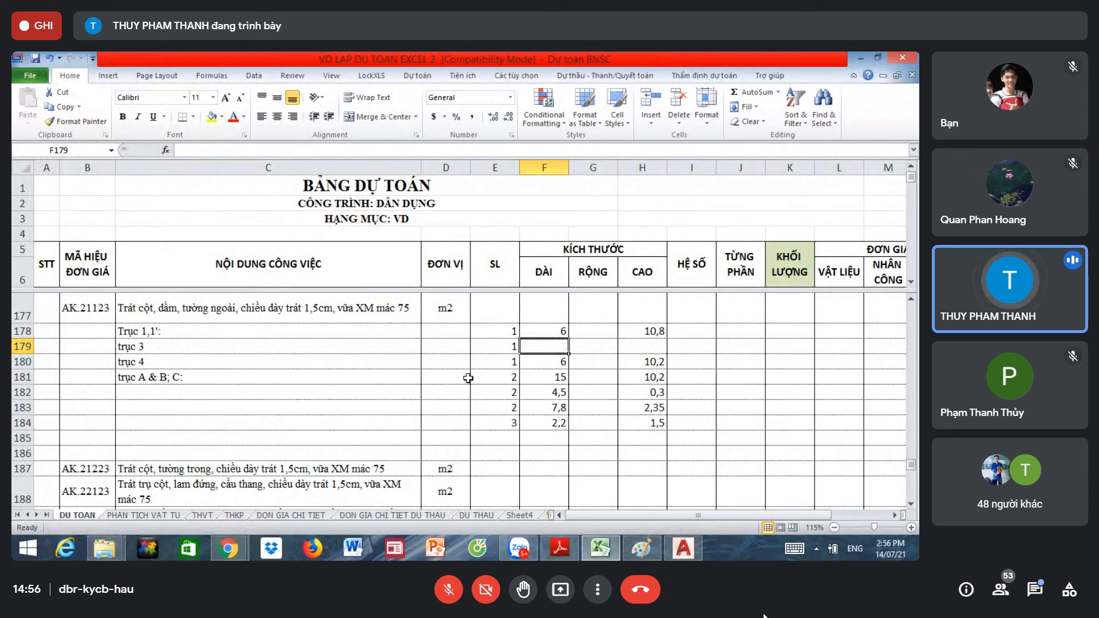
type("6")
key("Tab")
key("Tab")
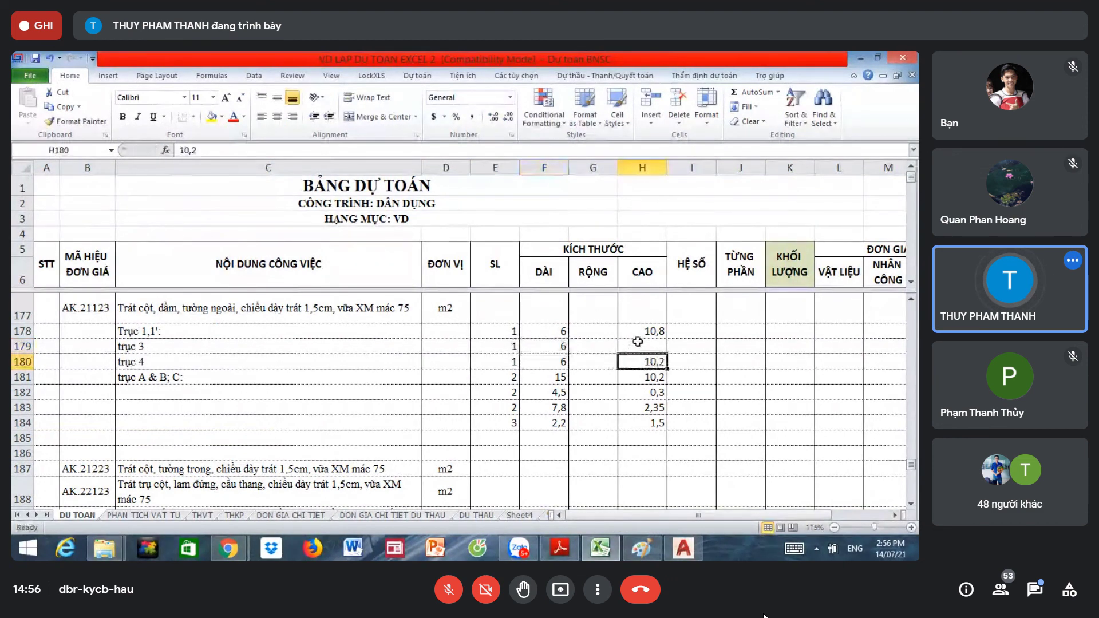
type("1")
left_click(659, 378)
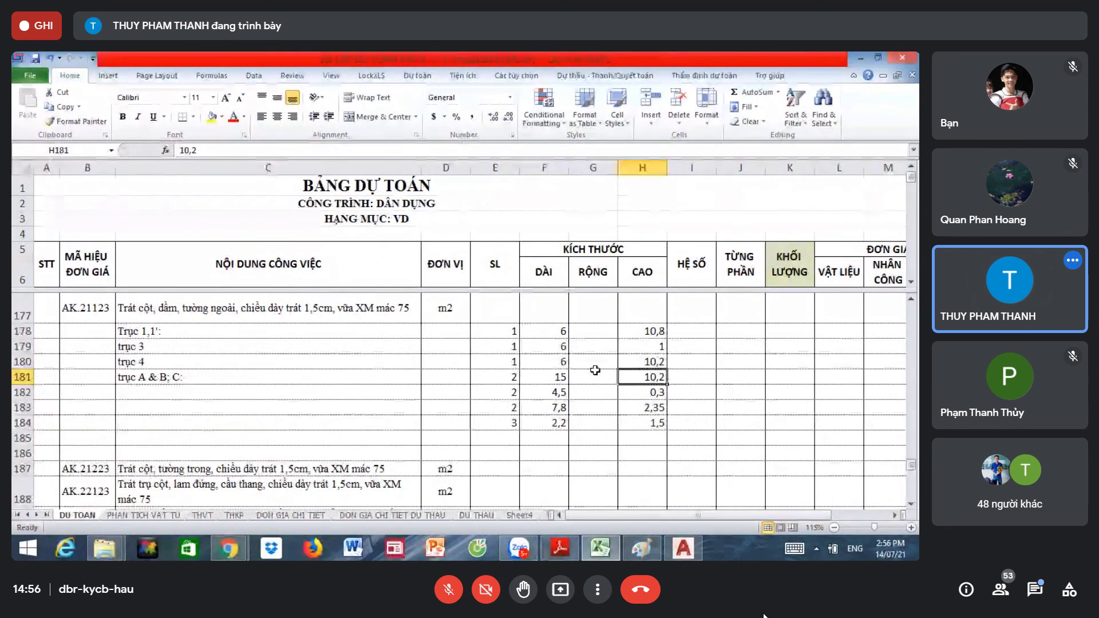
scroll(600, 389, "up", 1)
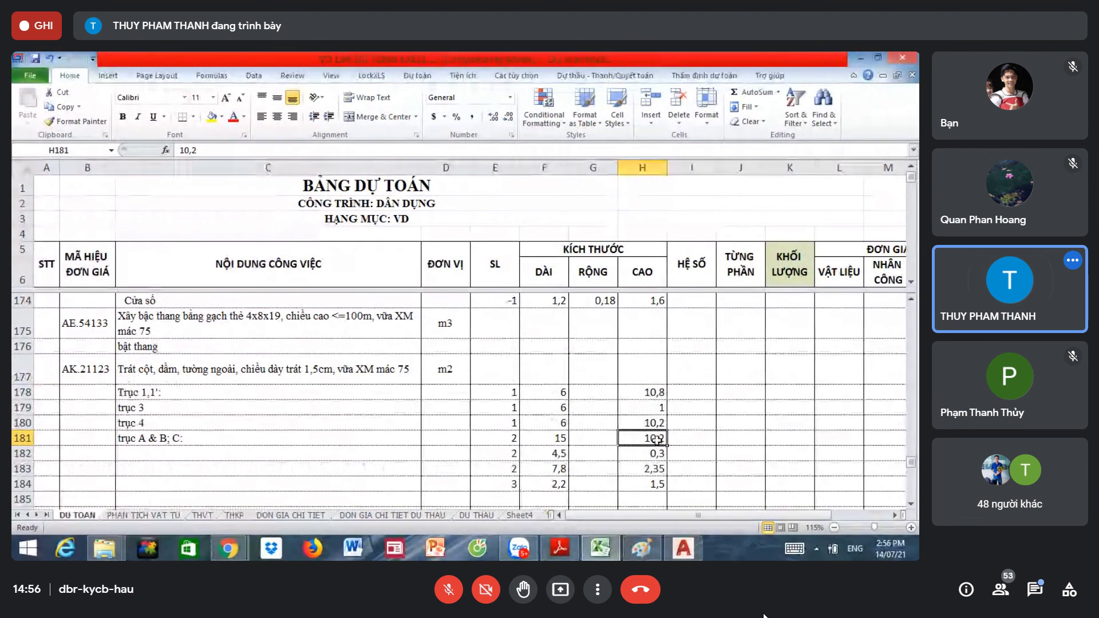
scroll(671, 467, "down", 1)
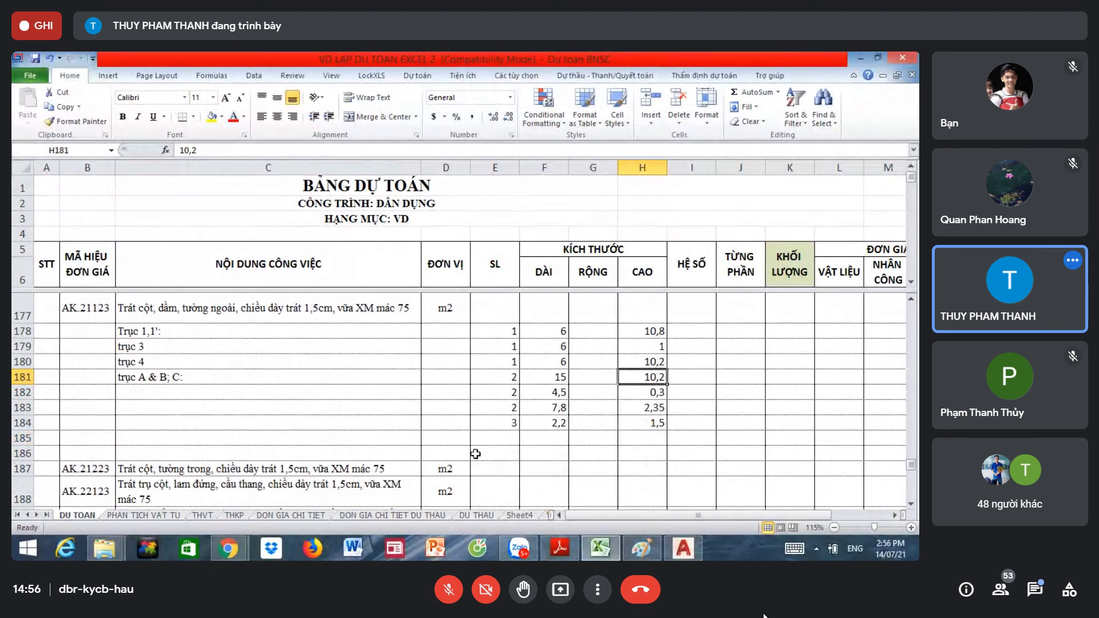
left_click(355, 452)
Step: Enter the 'Trừ cửa:' deduction label in cell C185
left_click(313, 436)
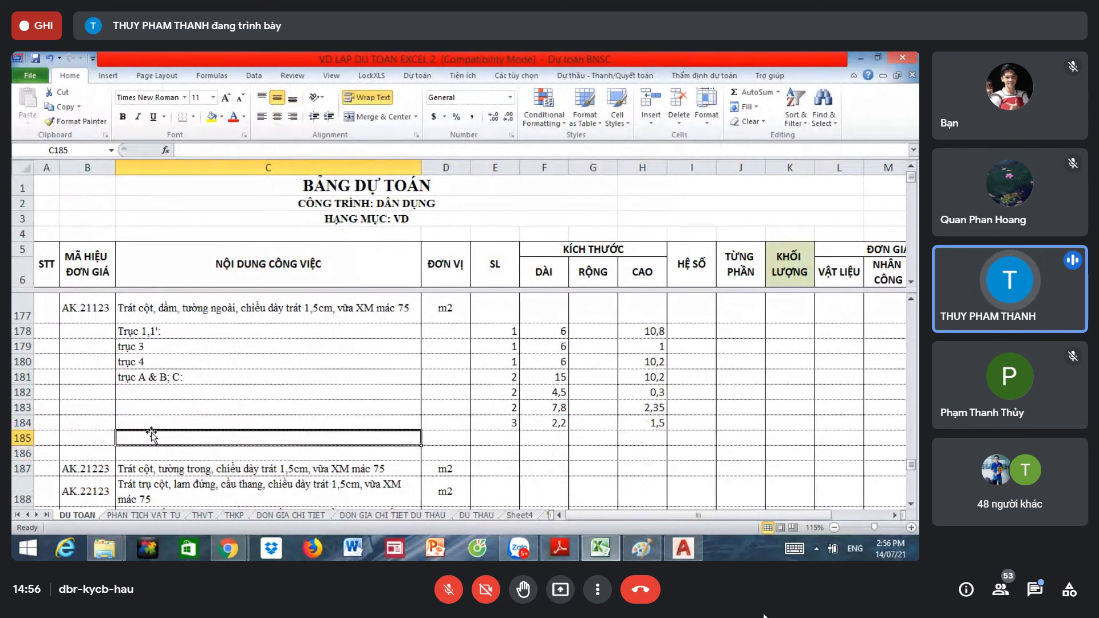
type("Teu")
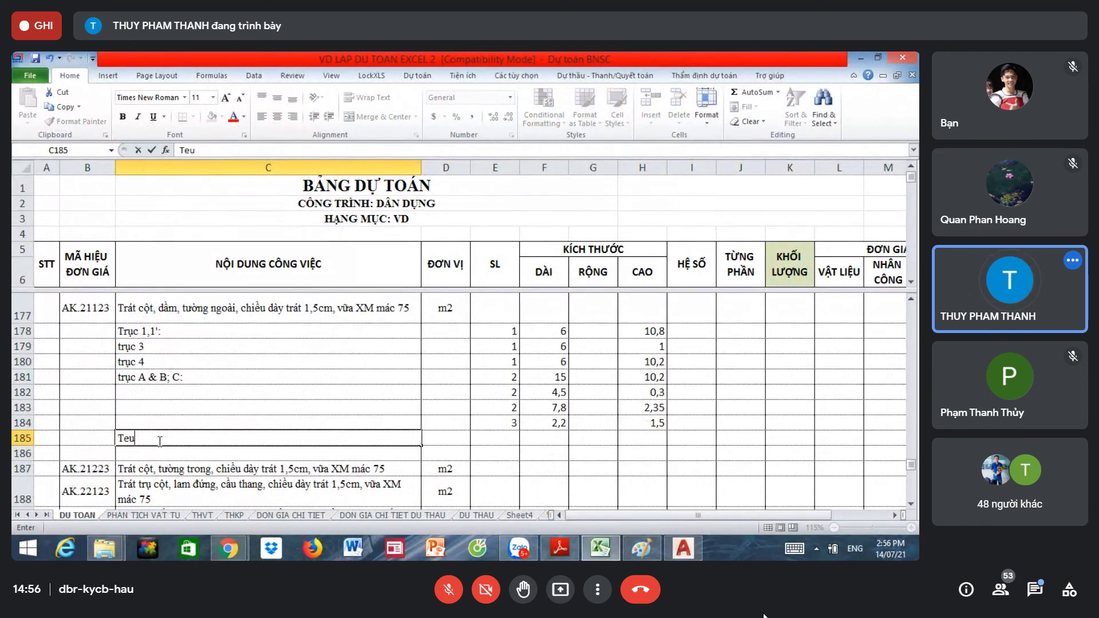
key("BackSpace")
key("BackSpace")
type("rừ cưa")
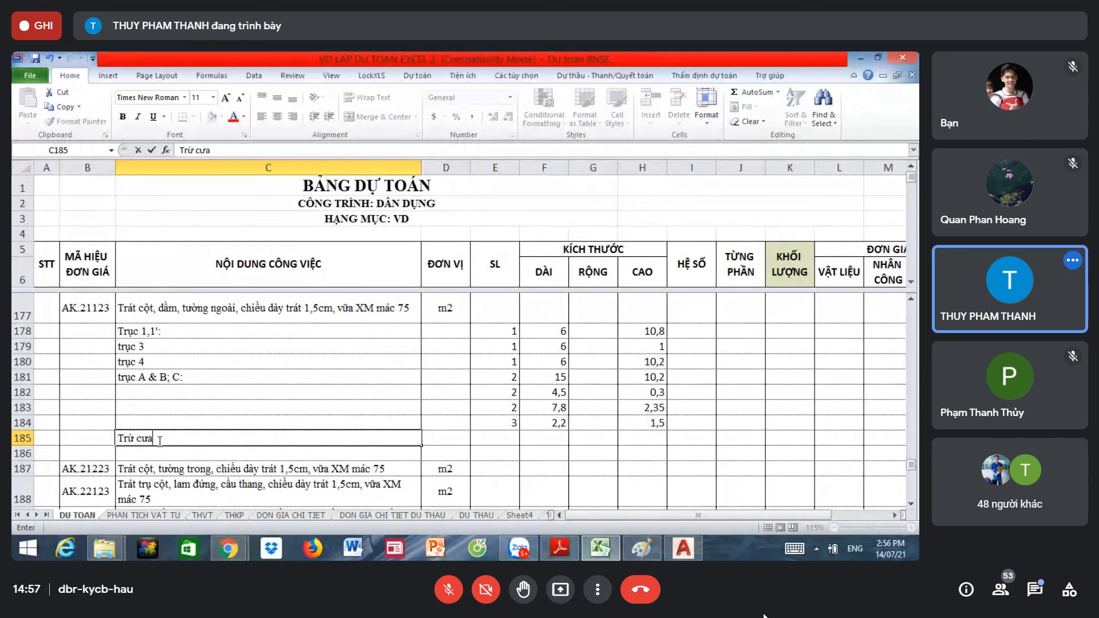
type("ửa:")
key("Return")
scroll(375, 362, "up", 1)
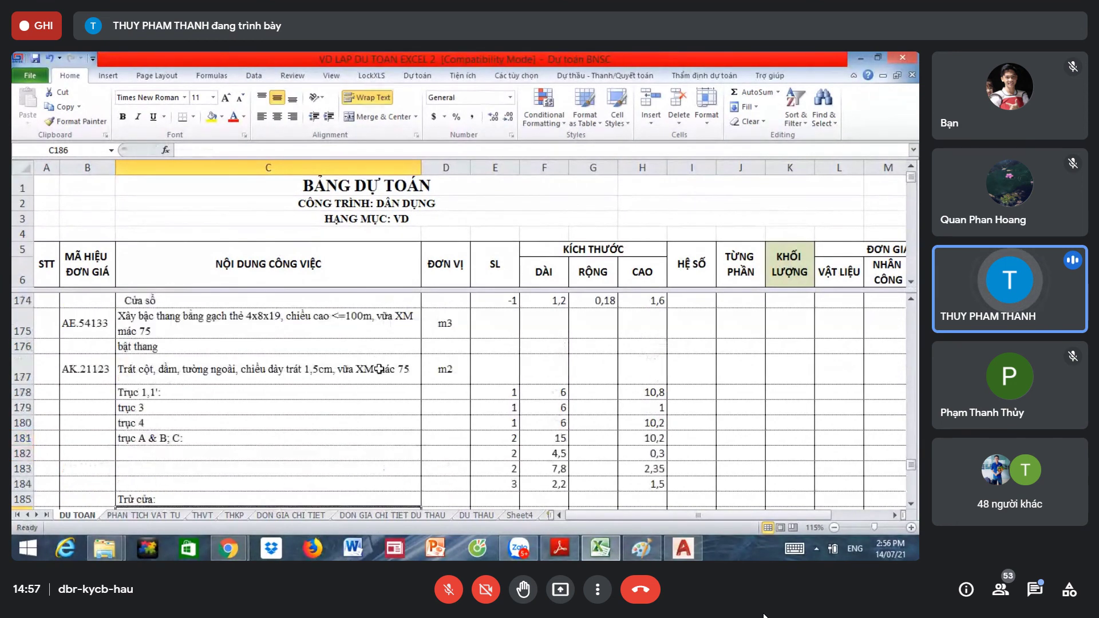
scroll(374, 366, "up", 3)
scroll(259, 364, "up", 1)
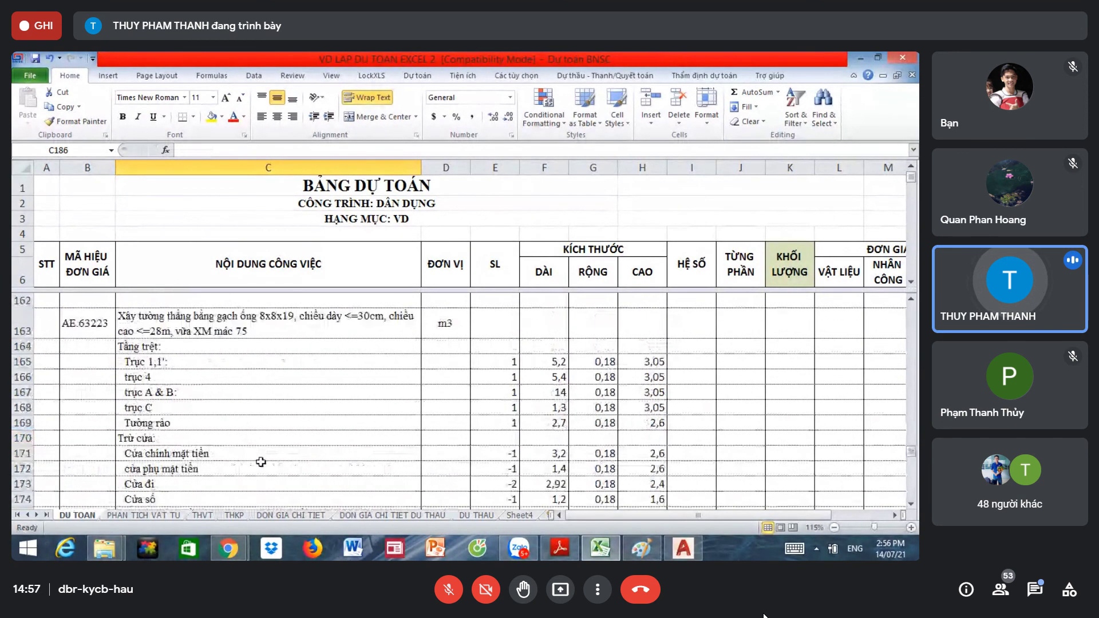
scroll(261, 412, "down", 3)
scroll(311, 475, "down", 1)
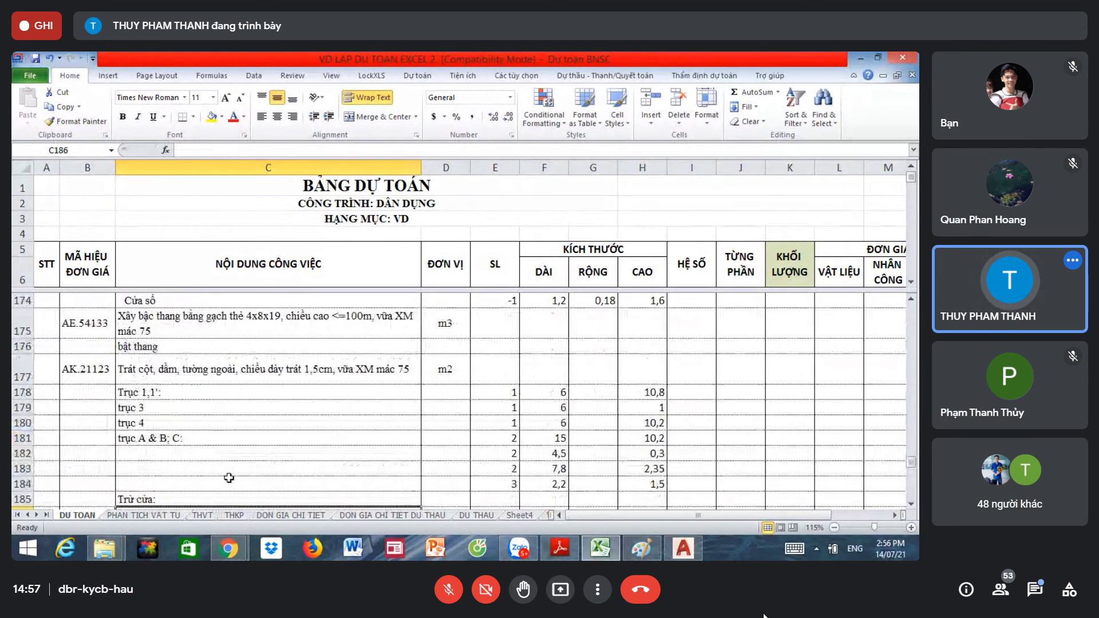
scroll(226, 480, "down", 1)
Step: Insert a blank row at row 188, above the AK.22123 item
left_click(219, 433)
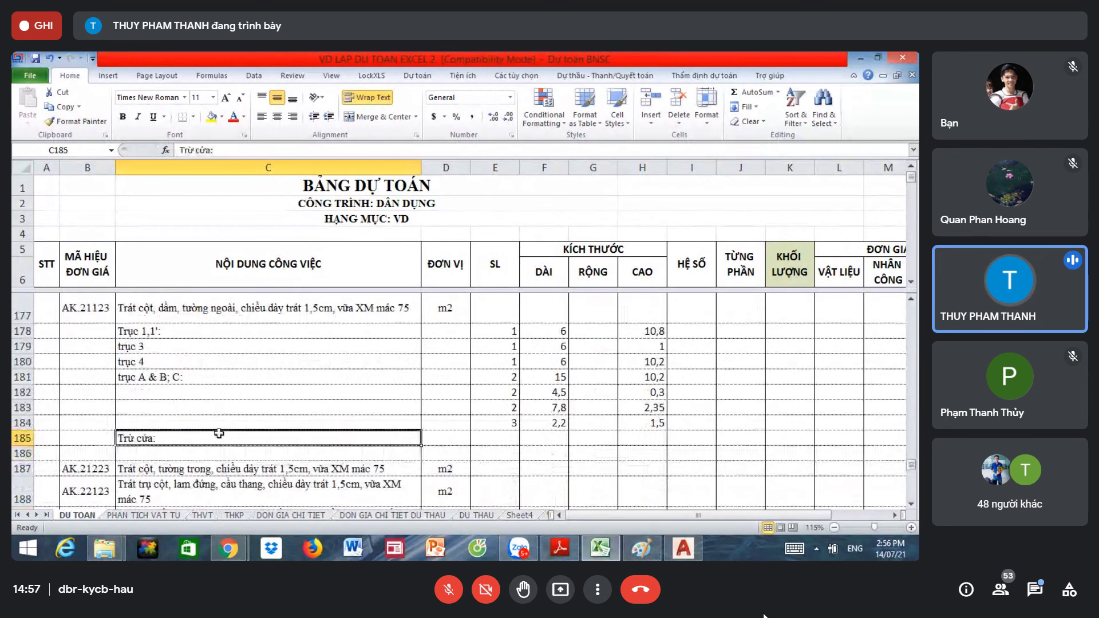
left_click(593, 440)
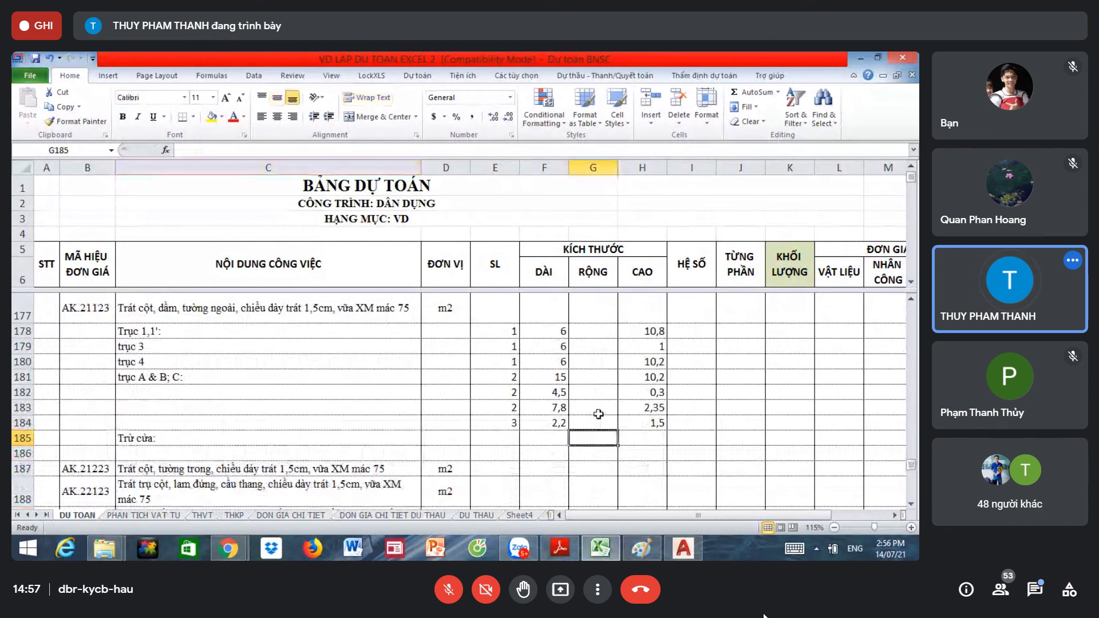
scroll(598, 414, "up", 1)
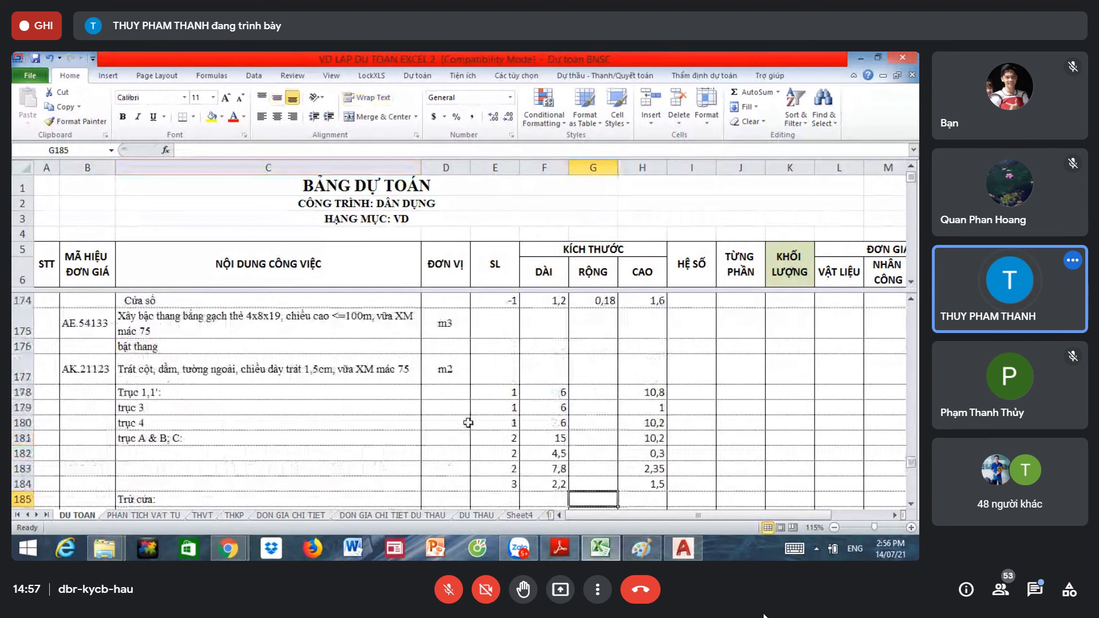
scroll(283, 429, "down", 1)
left_click(279, 424)
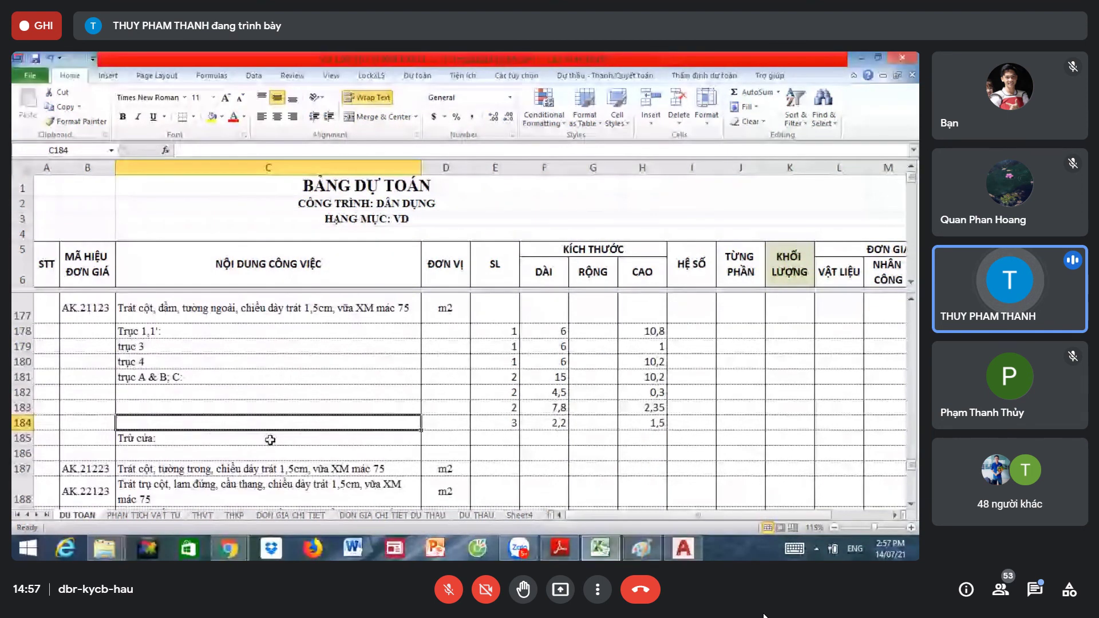
scroll(269, 440, "down", 1)
left_click(45, 429)
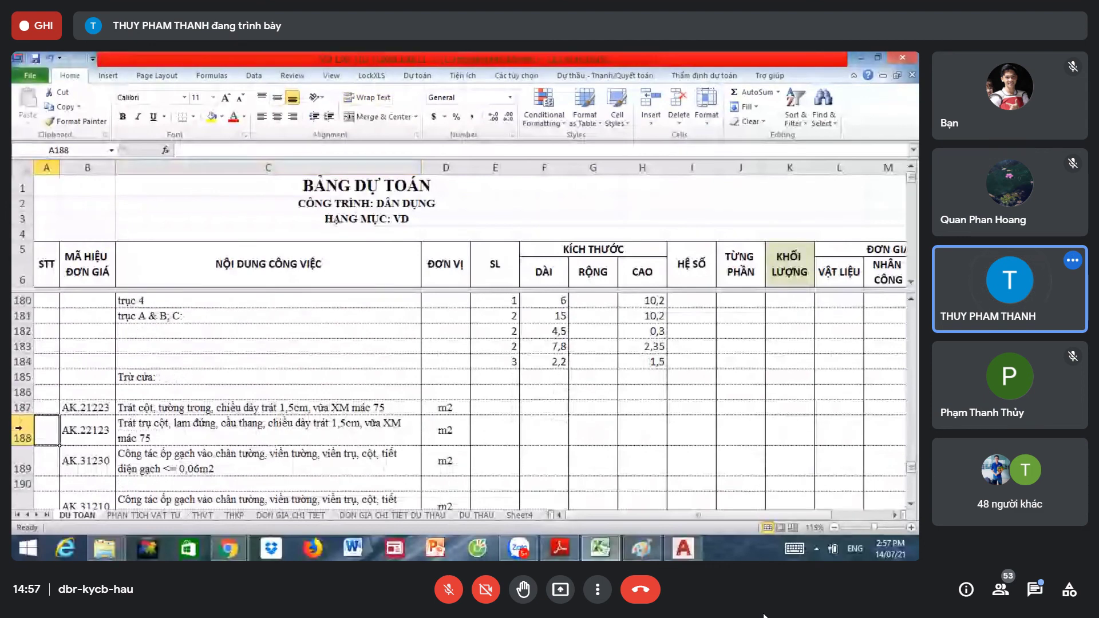
right_click(19, 428)
left_click(85, 433)
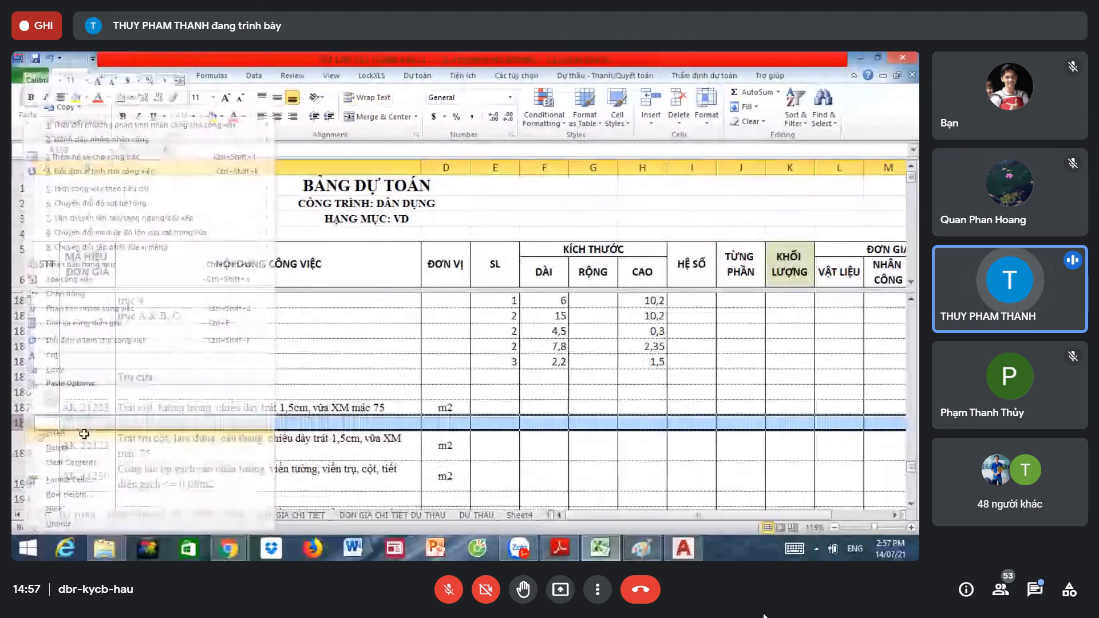
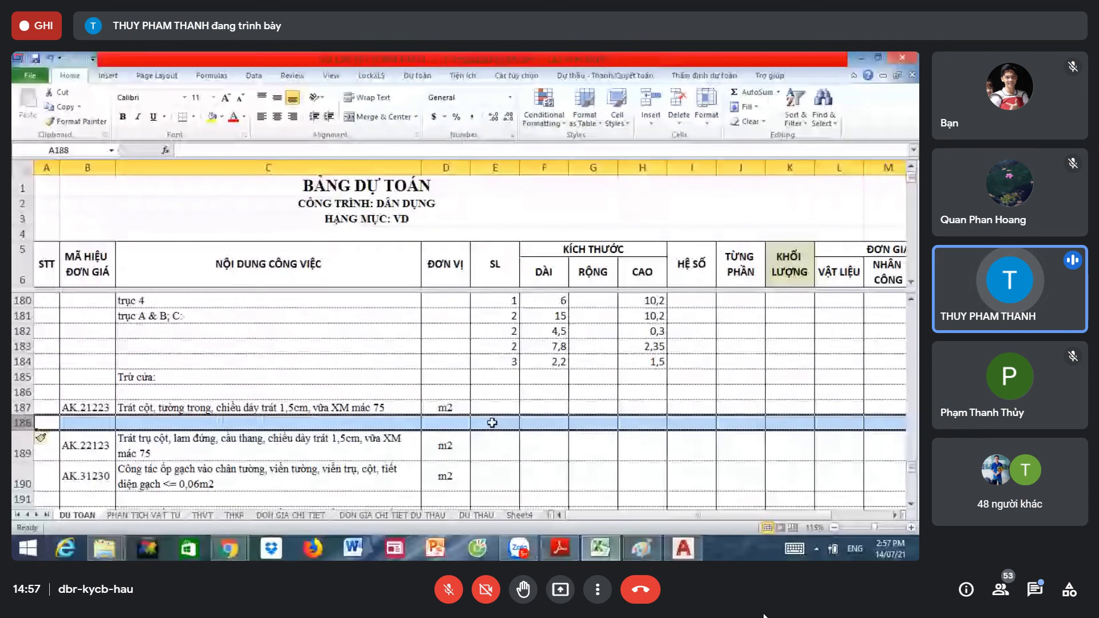
Step: Post 'giải lao cô ơi!' to everyone in the call chat, then close the chat panel
left_click(415, 392)
scroll(423, 380, "up", 1)
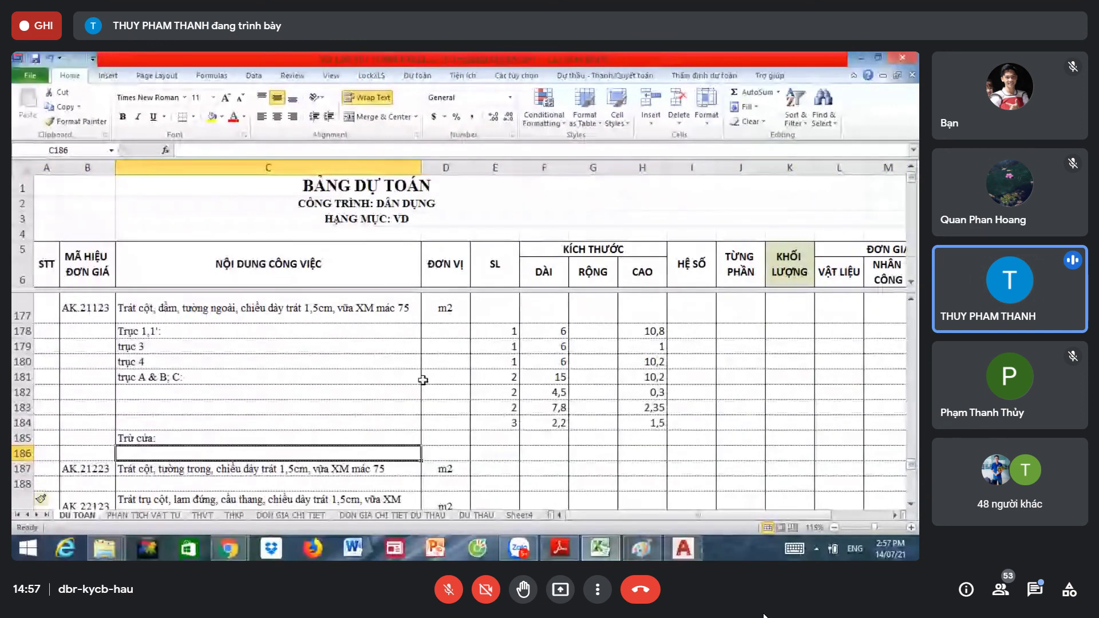
left_click(493, 452)
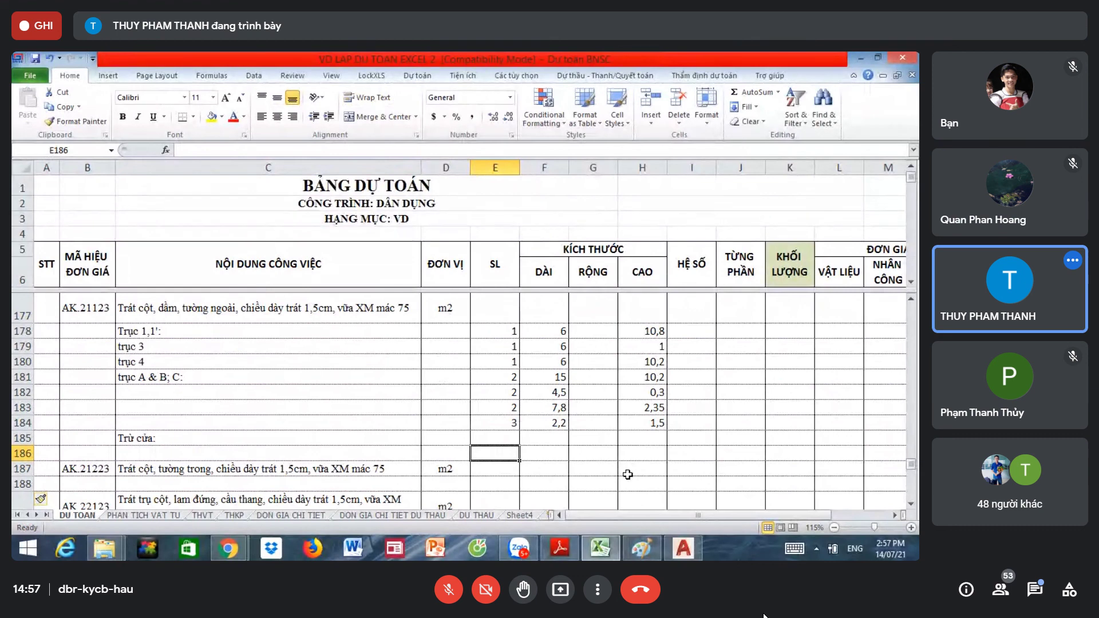
left_click(1035, 589)
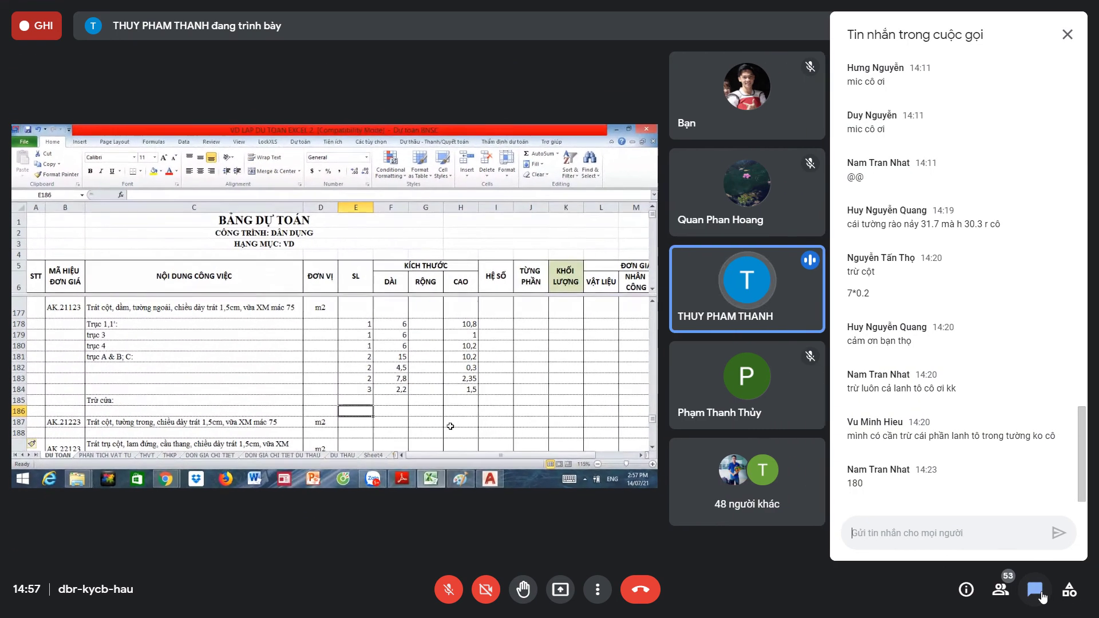
type("giải")
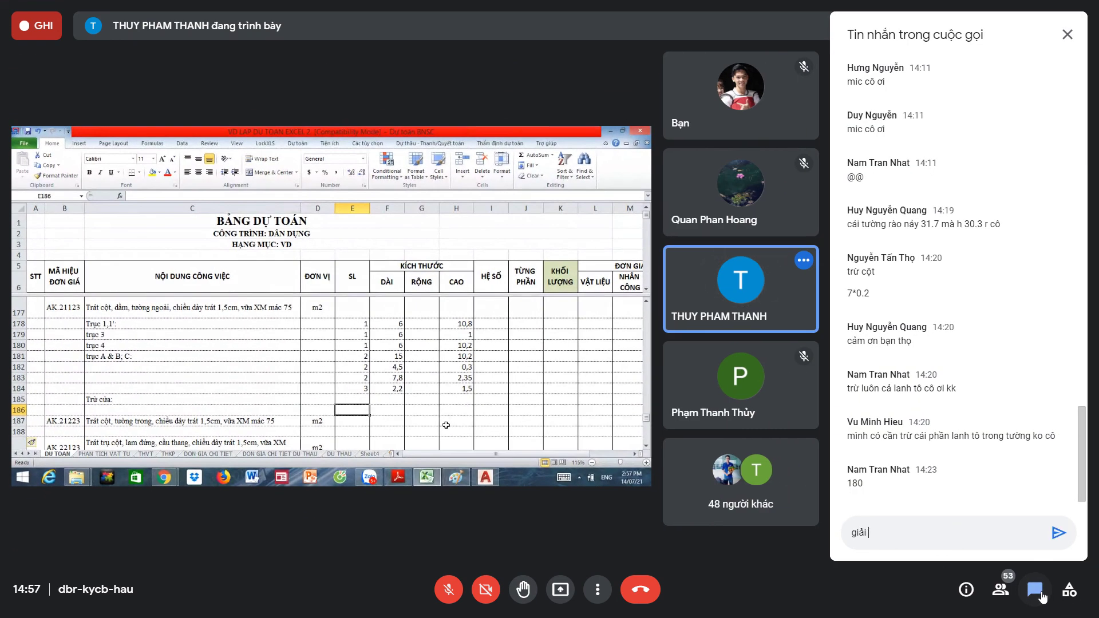
type(" lao cô ơi")
type("!")
key("Return")
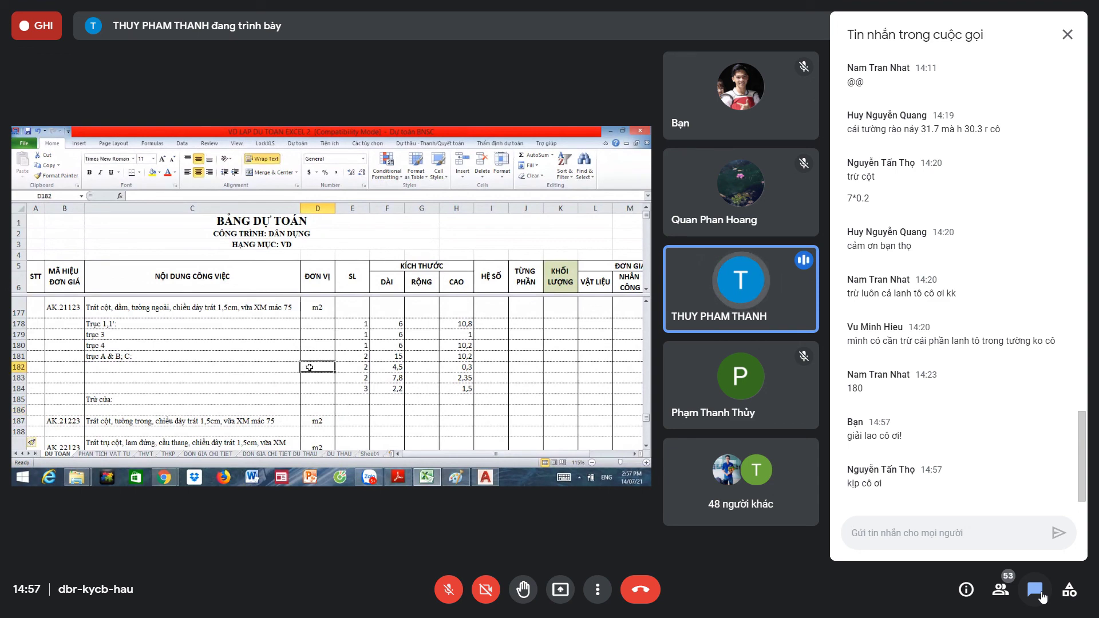
left_click(1067, 32)
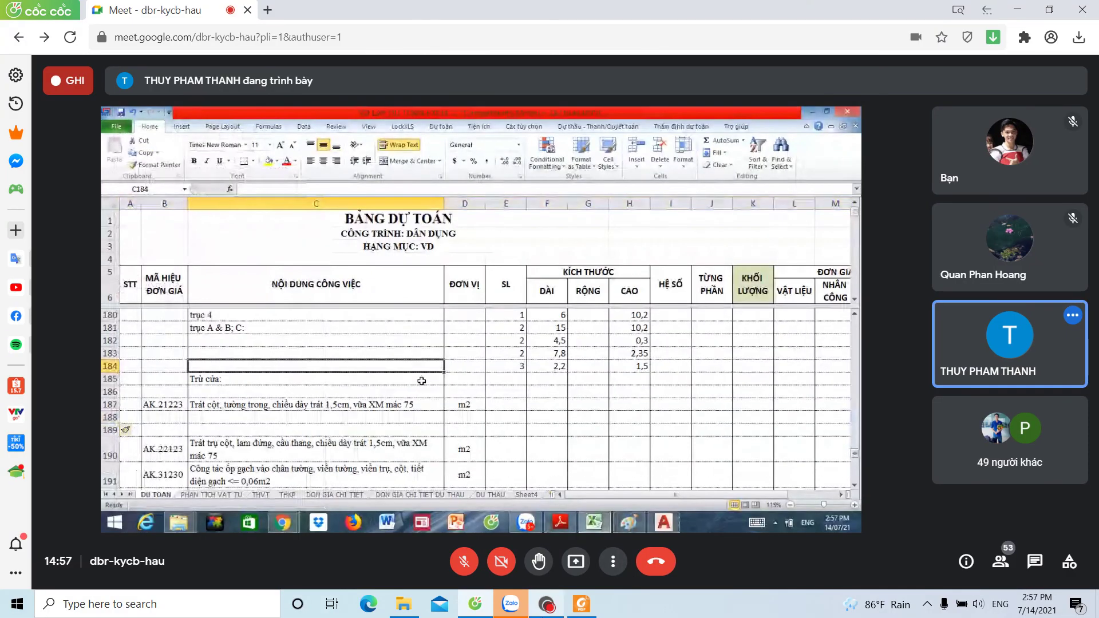
Step: Reopen the Meet chat and bring the Captura recorder window back in front of the call
left_click(551, 614)
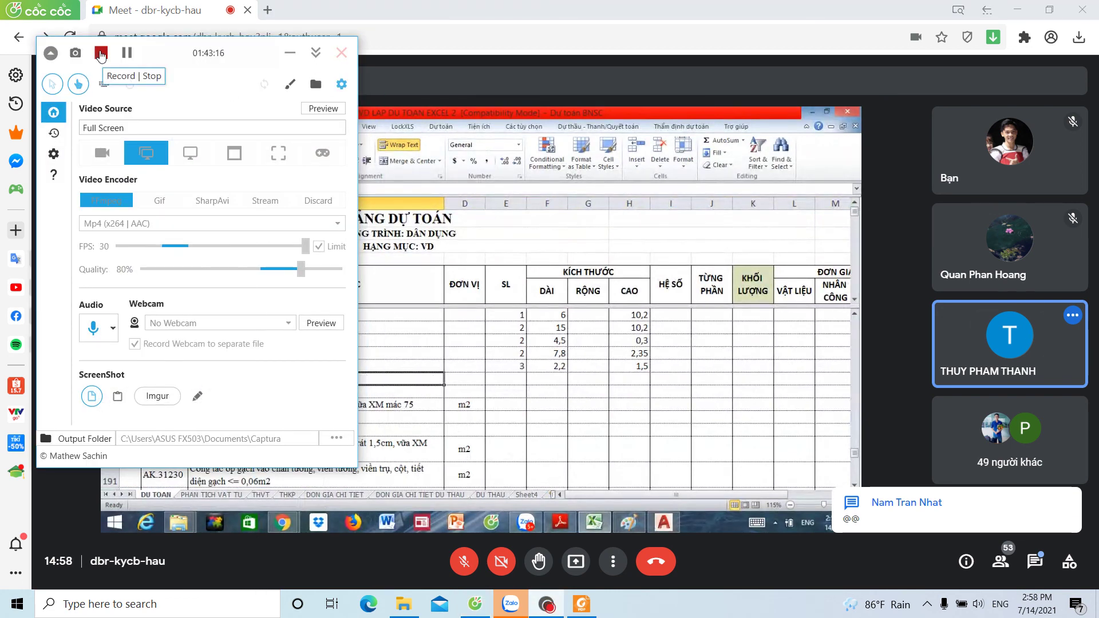
left_click(1034, 562)
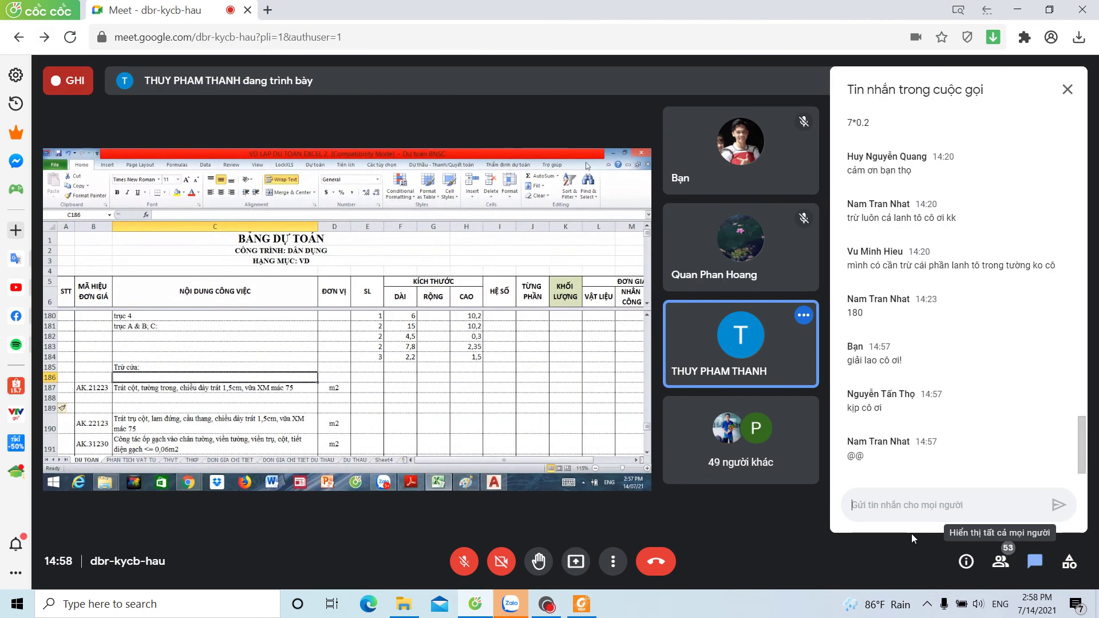
key("alt+Tab")
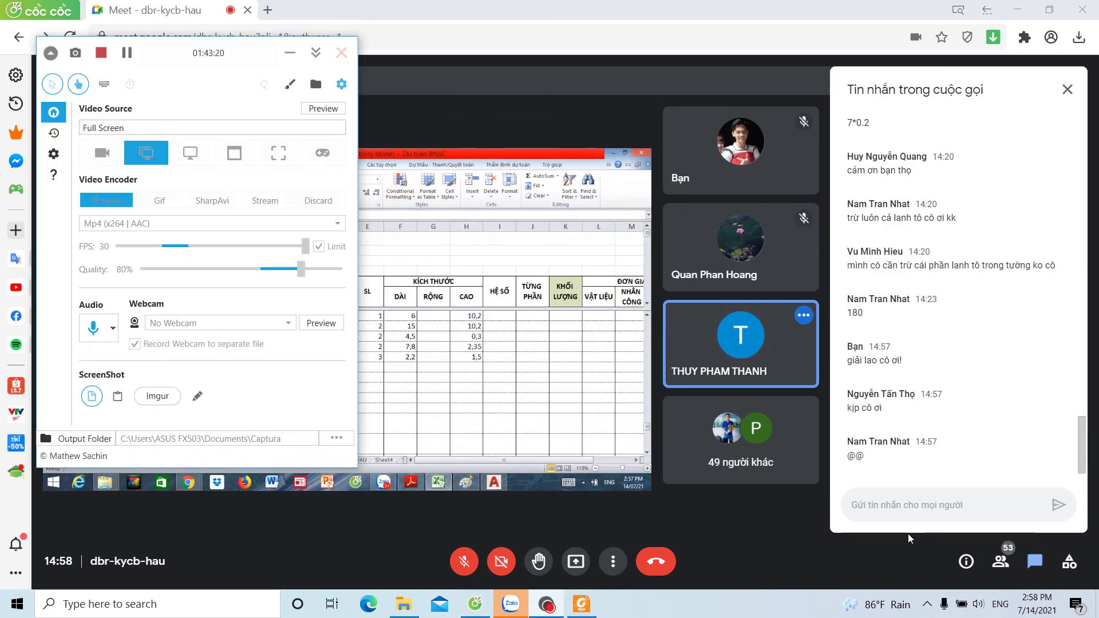